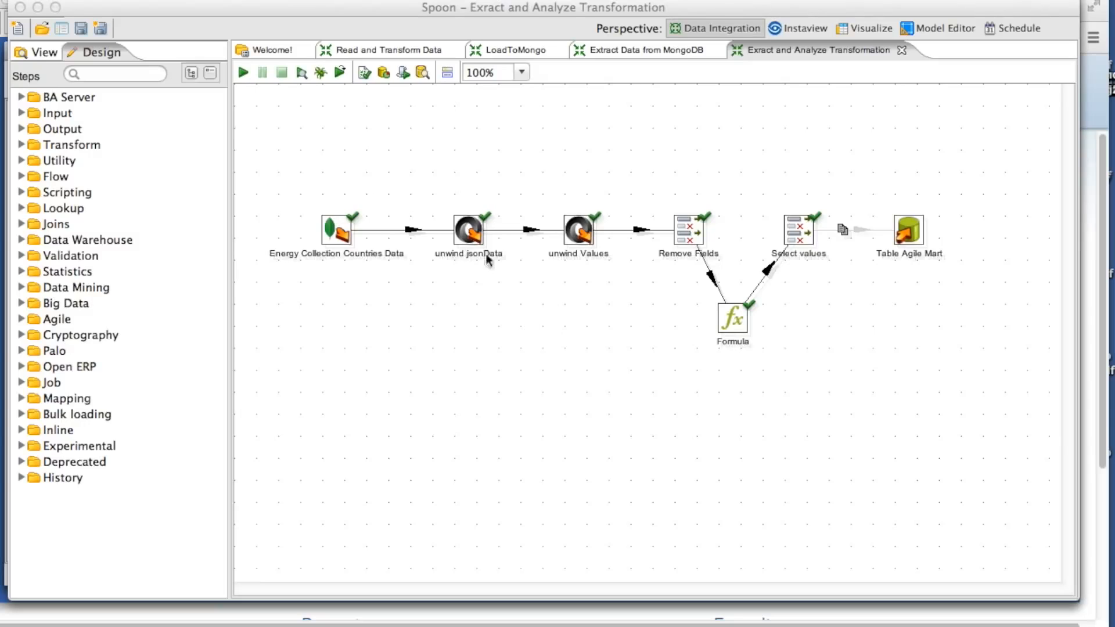
Select the Table Agile Mart step in the transformation and open its context options.
click(274, 170)
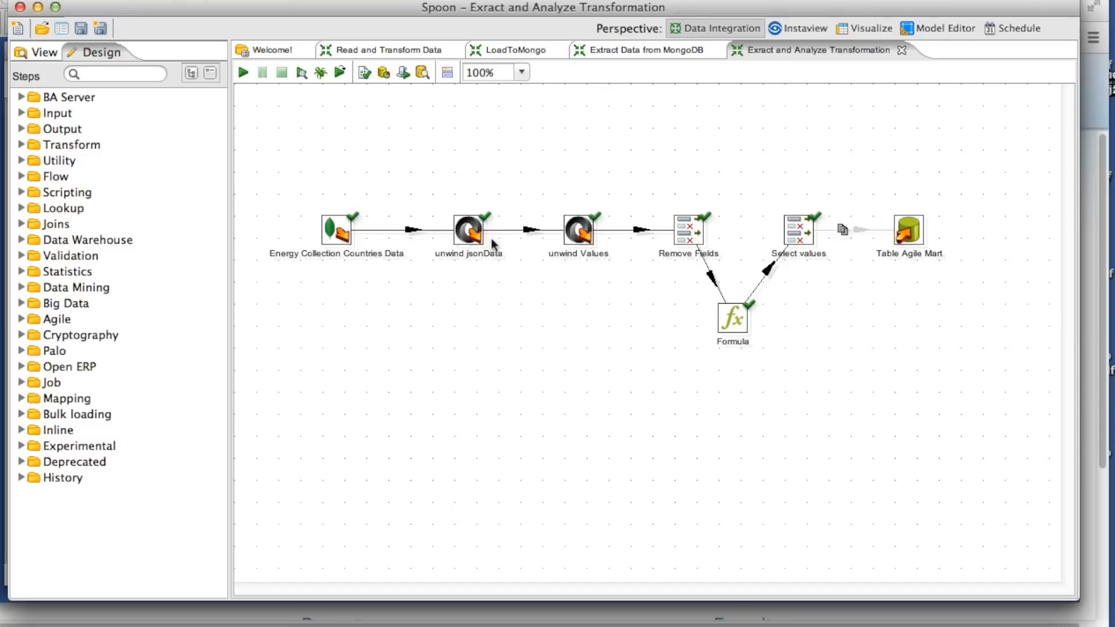
click(910, 235)
mouse_move(910, 236)
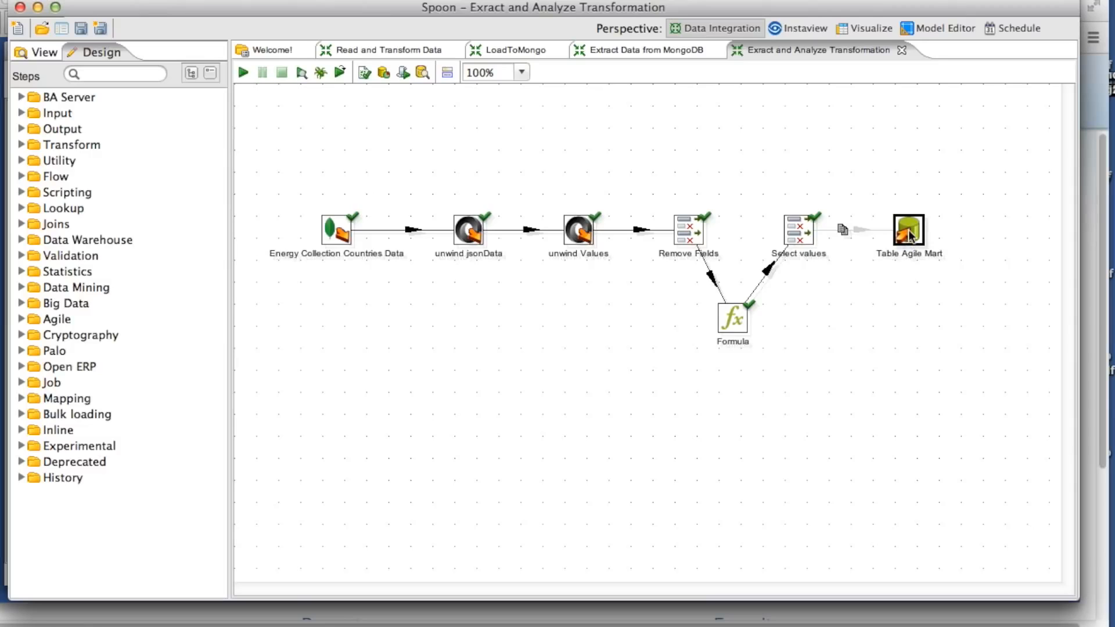
right_click(910, 235)
Switch to the Pentaho User Console in the browser and check the Energy Data Basic entry among the data sources.
click(710, 602)
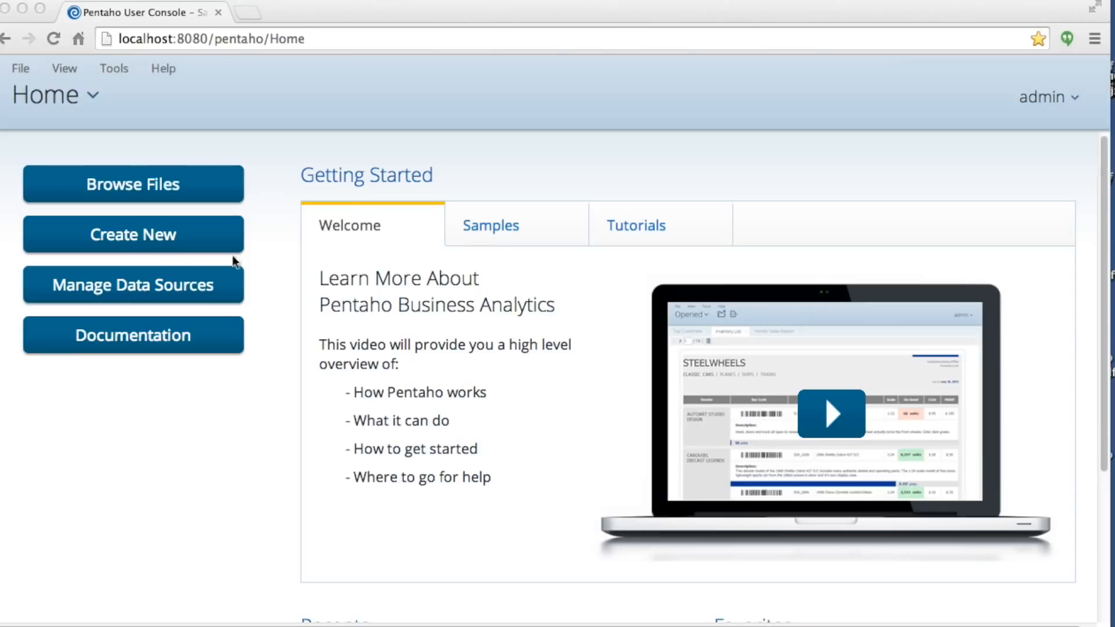
click(86, 289)
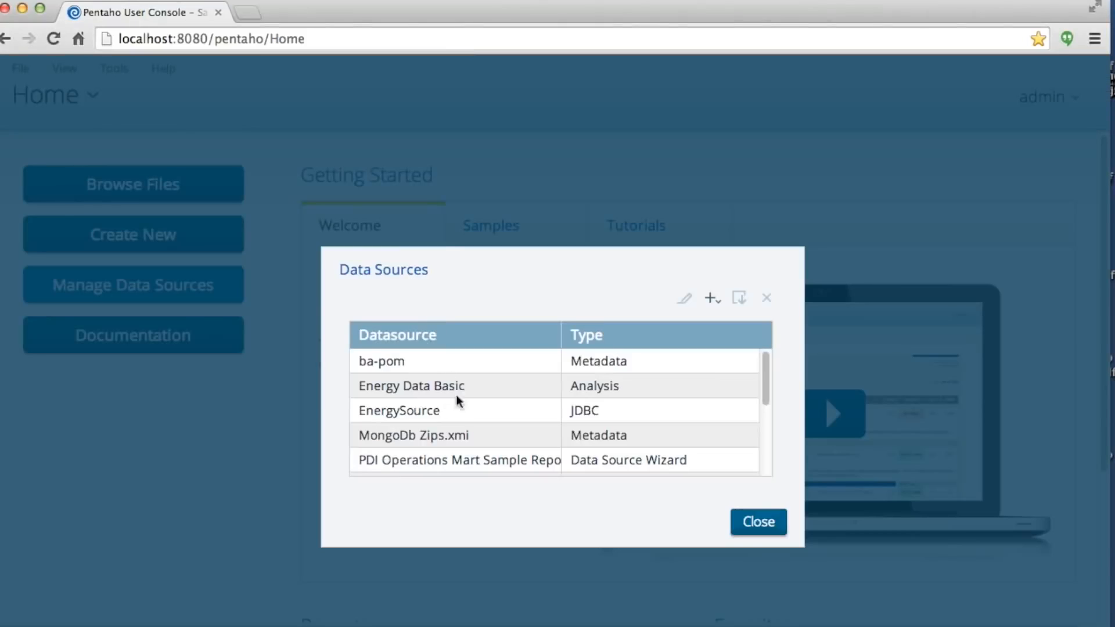
click(395, 386)
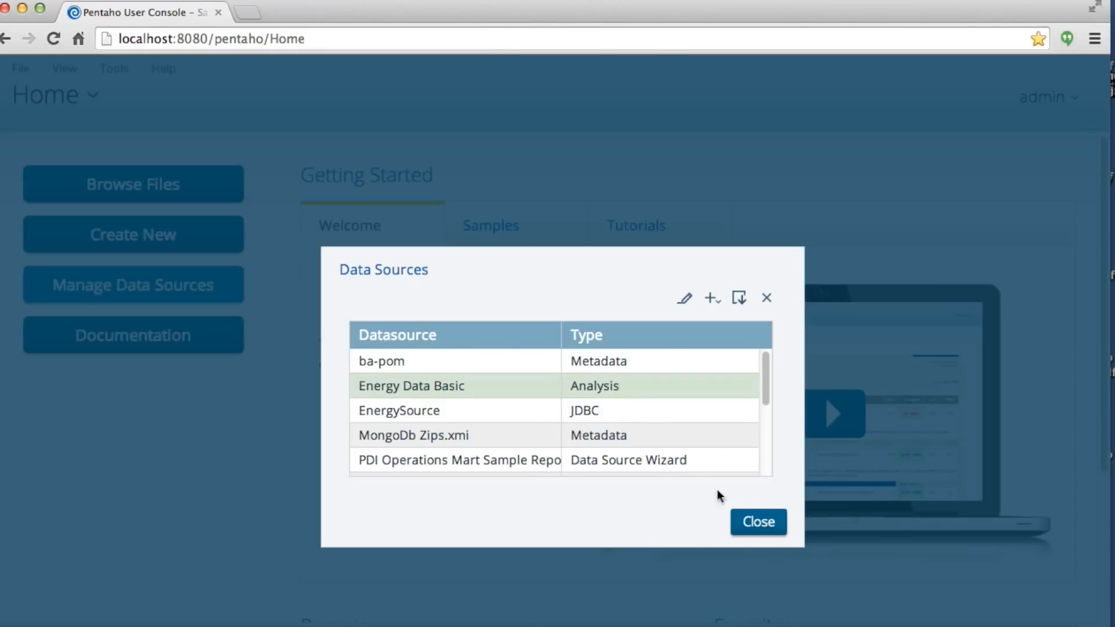
click(758, 521)
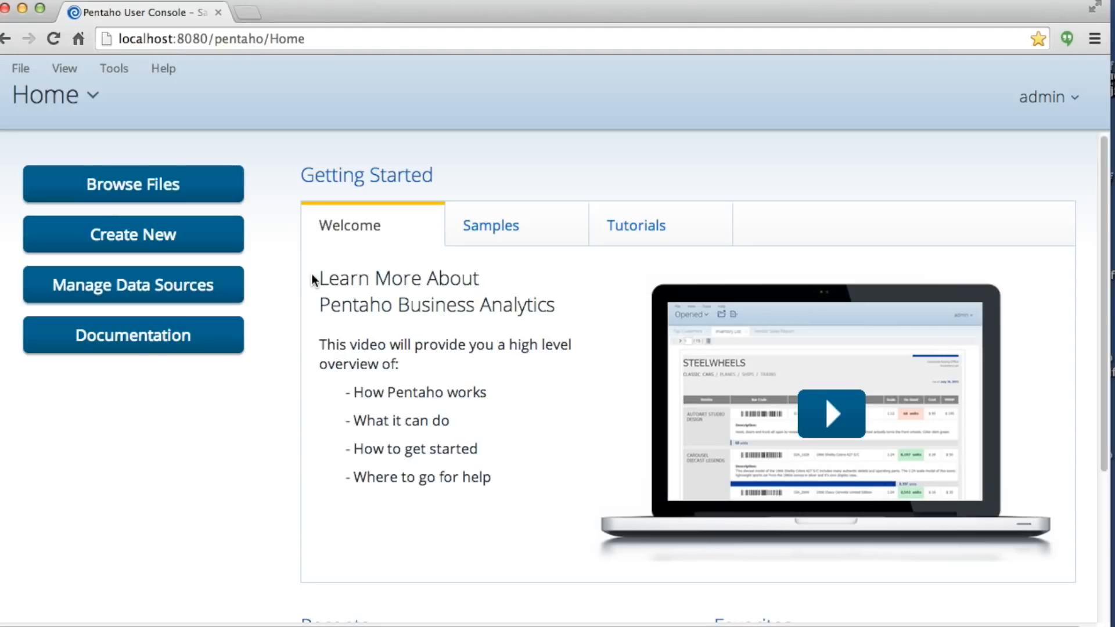
Create a new Saiku Analytics query based on the Energy cube from Energy Data Basic.
click(23, 68)
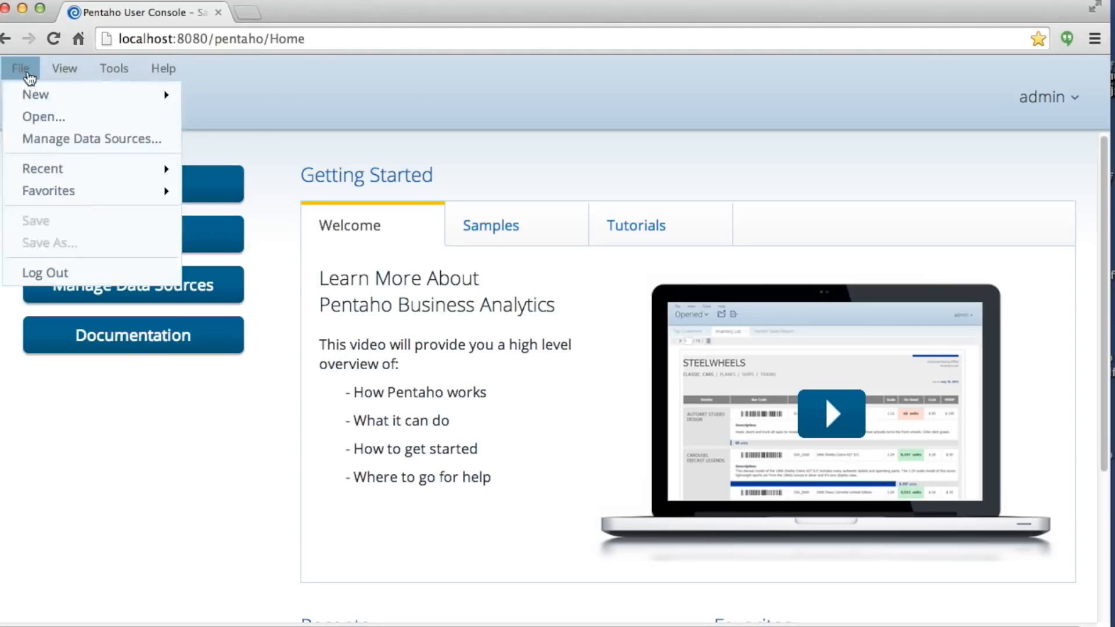
mouse_move(63, 103)
click(246, 141)
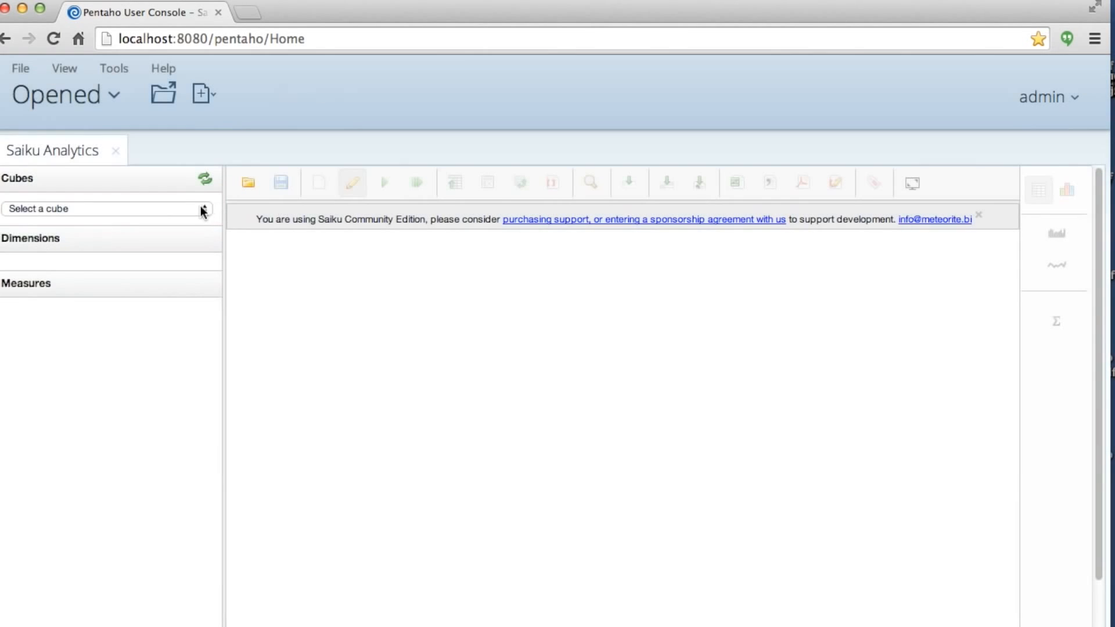
click(200, 207)
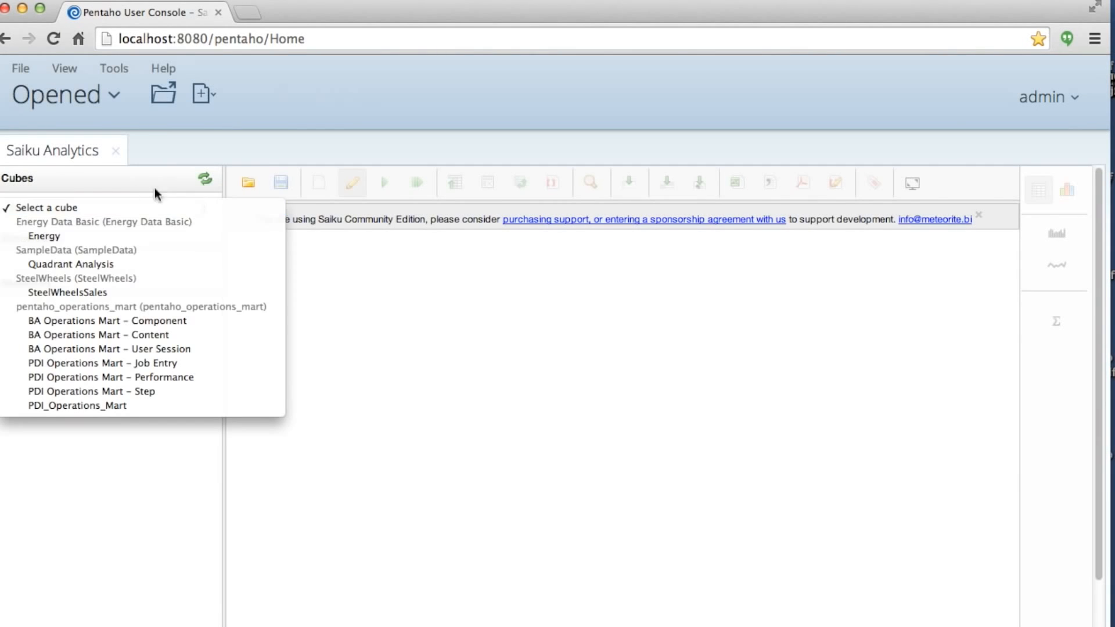
click(71, 238)
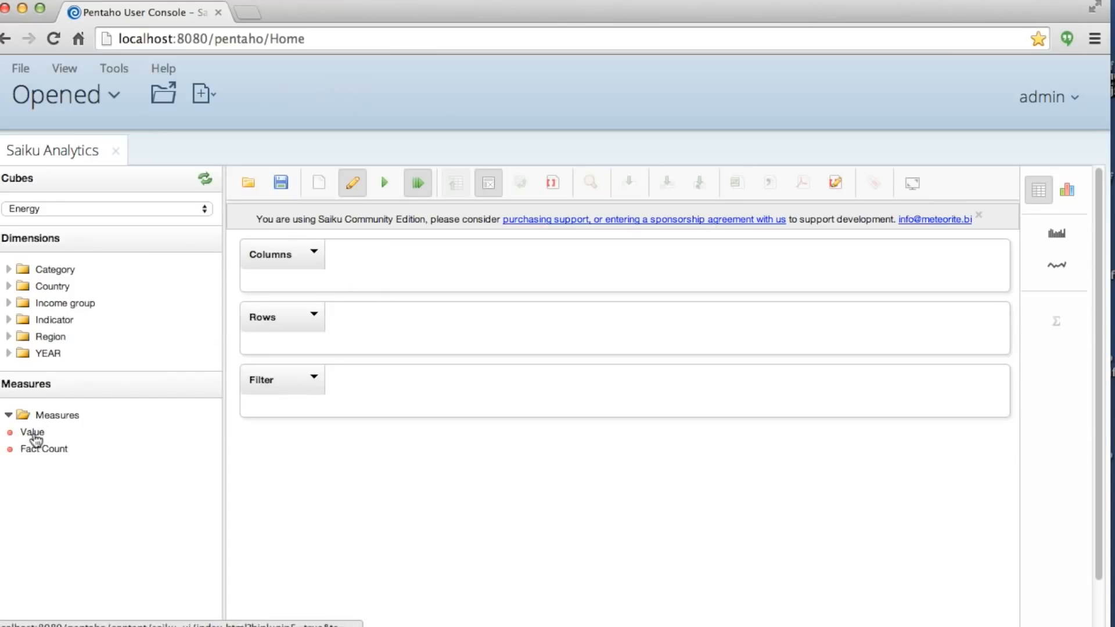
Add the Value measure to the columns and the Indicator dimension's (All) level to the rows.
double_click(32, 433)
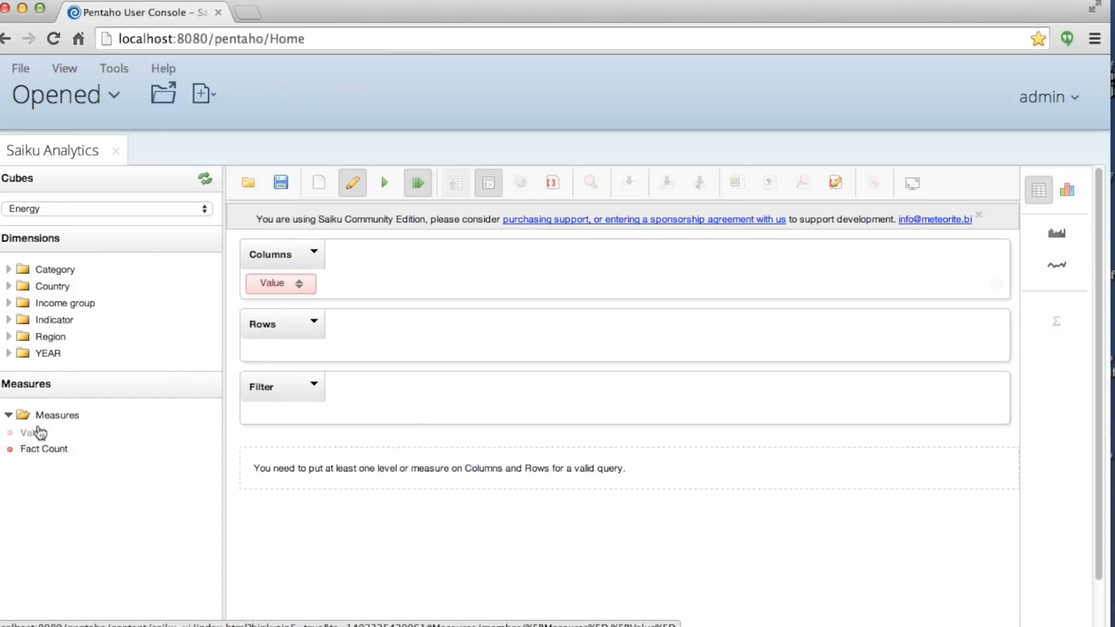
click(12, 321)
double_click(42, 338)
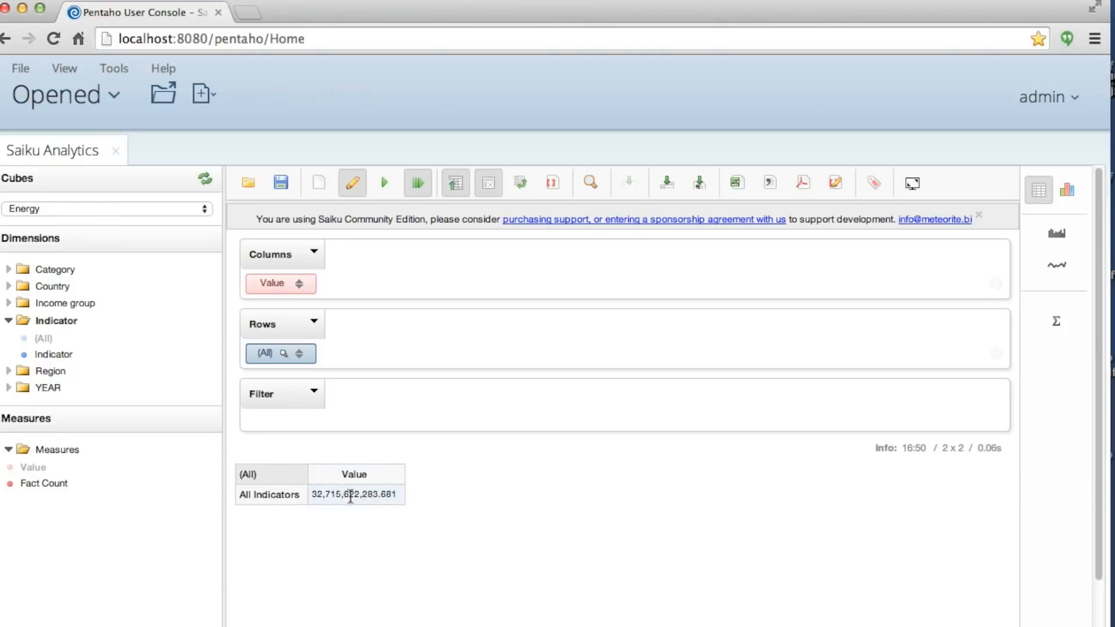
scroll(356, 493, down, 1)
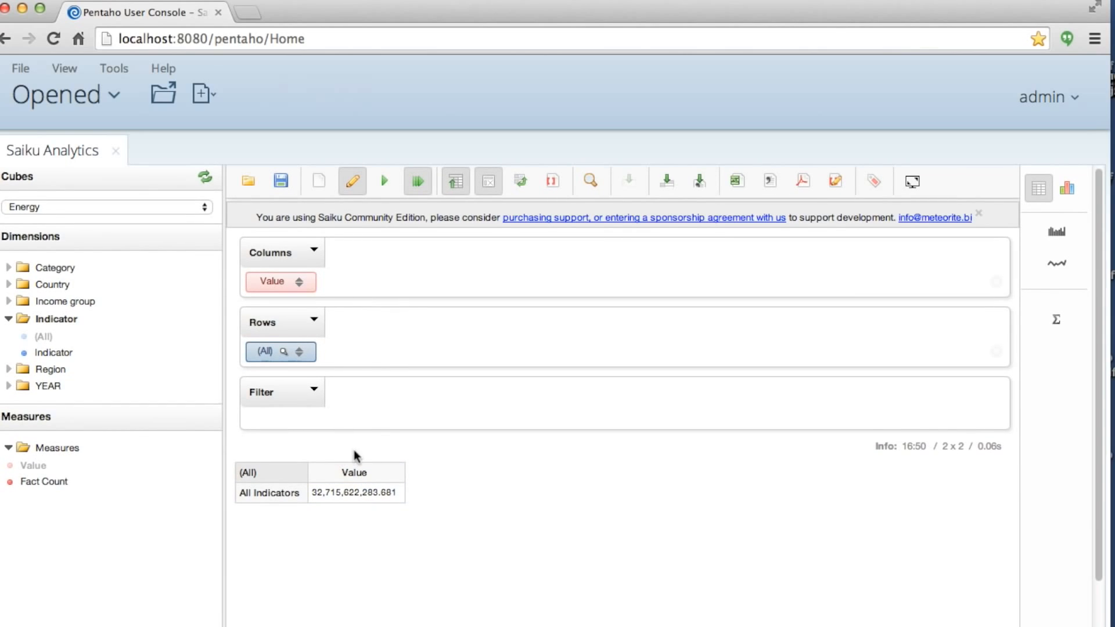
Dismiss the Community Edition notice and replace the (All) level in the rows with the Indicator level.
click(979, 211)
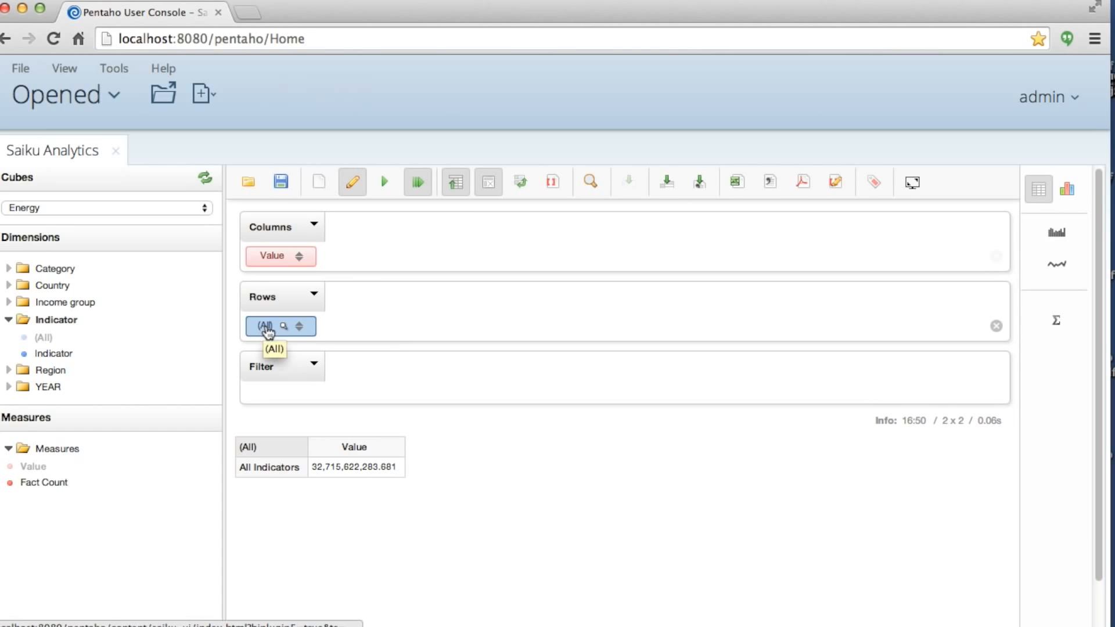
click(267, 337)
mouse_move(266, 336)
mouse_down()
mouse_move(47, 350)
mouse_move(285, 326)
mouse_up()
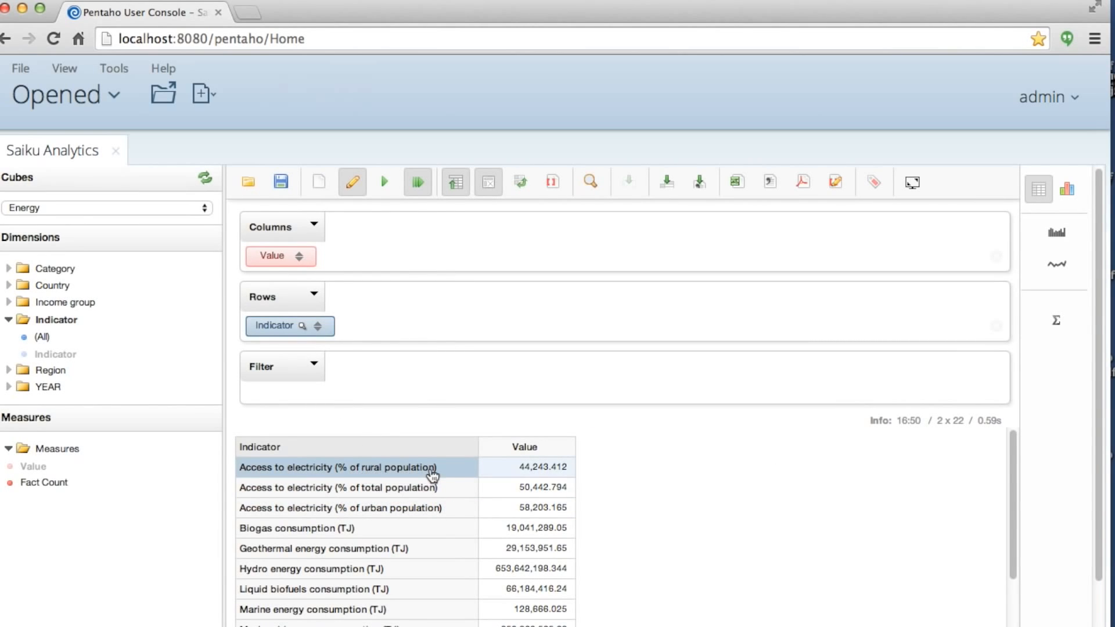
Examine the list of energy indicators and their values in the results table.
scroll(620, 499, down, 2)
scroll(621, 499, up, 2)
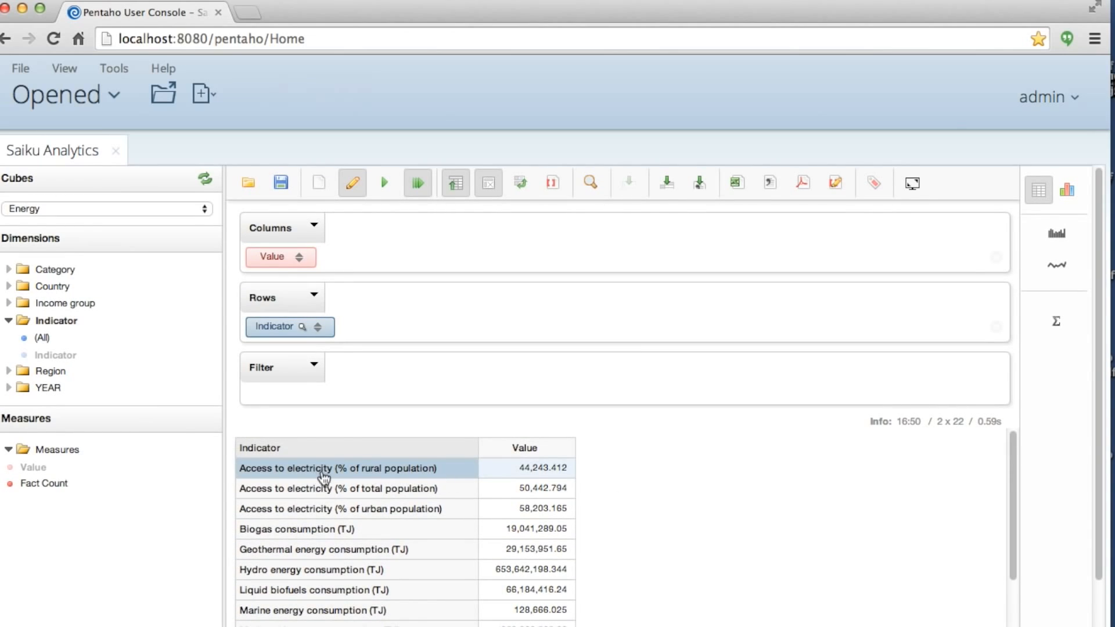
scroll(465, 540, down, 3)
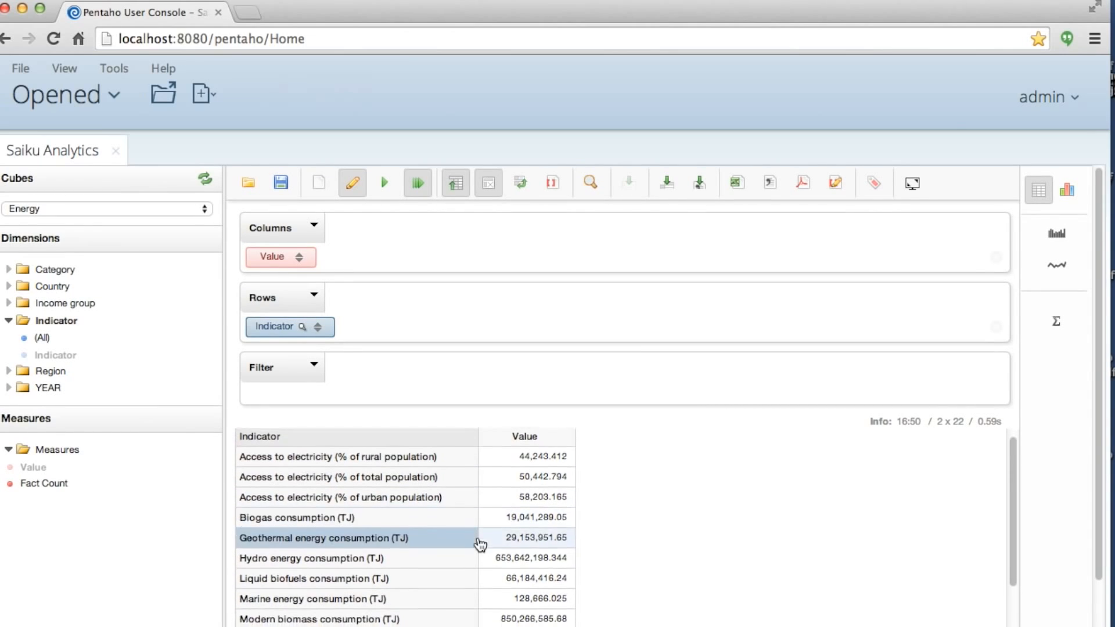
scroll(480, 545, down, 3)
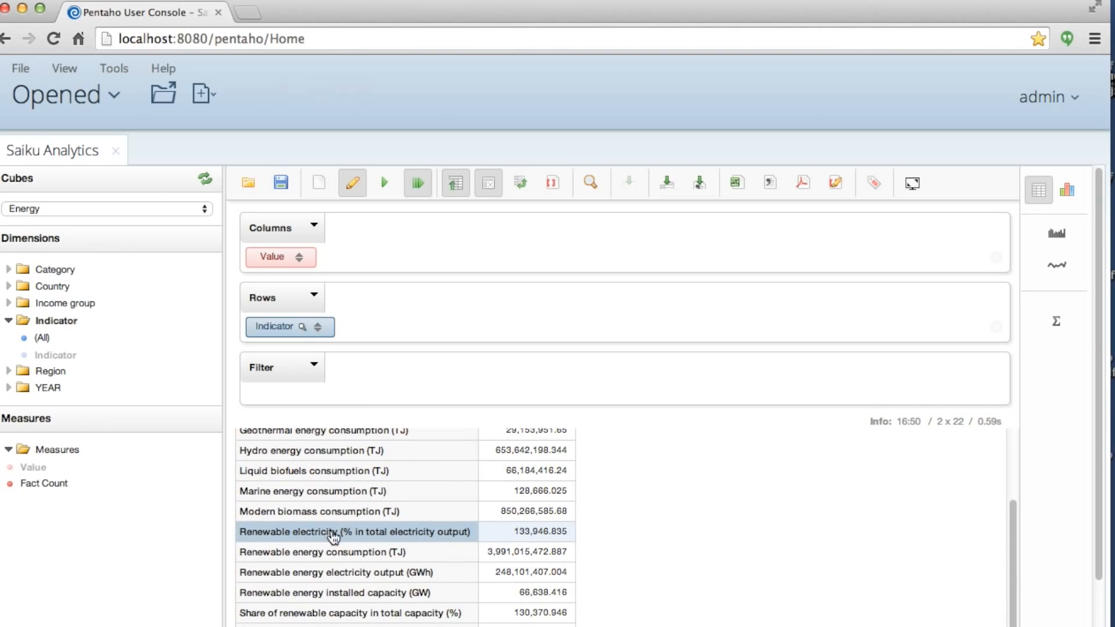
scroll(558, 530, down, 5)
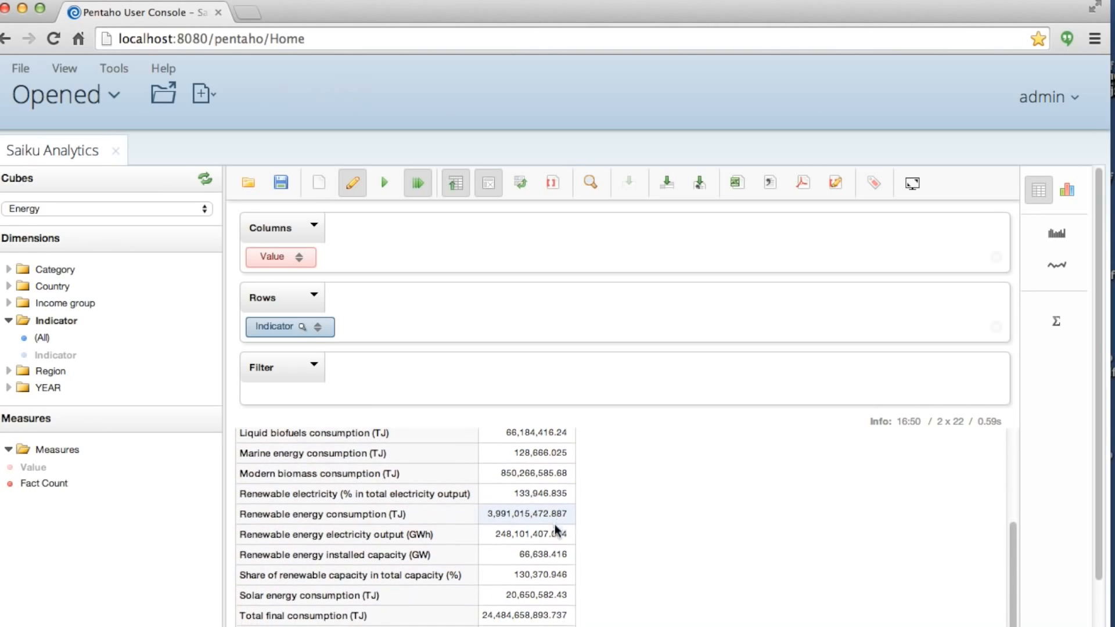
scroll(553, 527, down, 3)
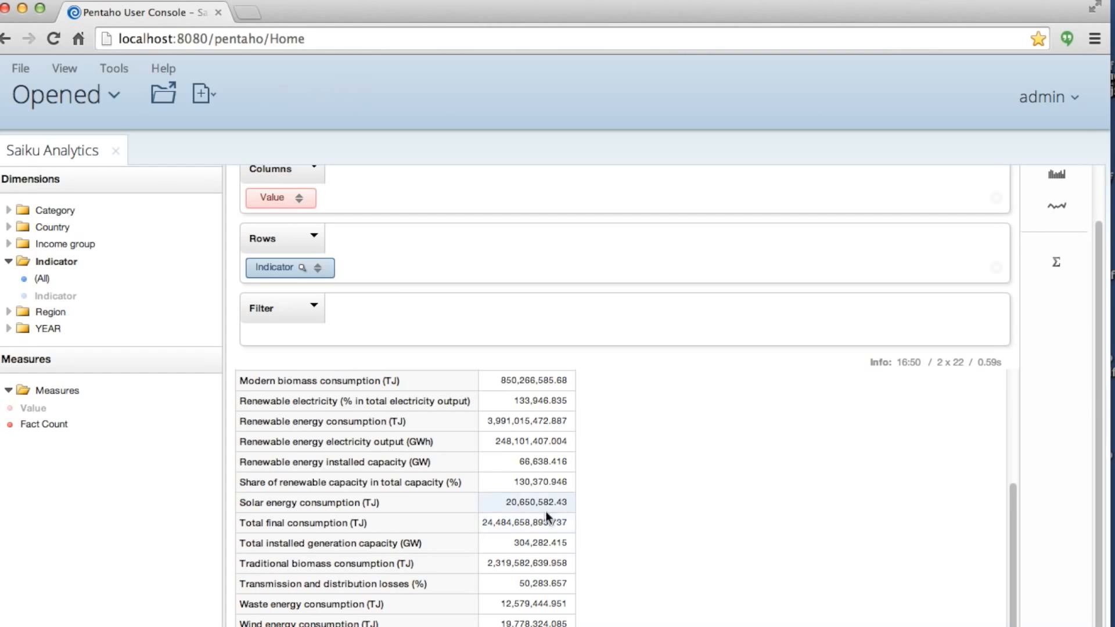
scroll(556, 505, up, 2)
scroll(557, 503, up, 2)
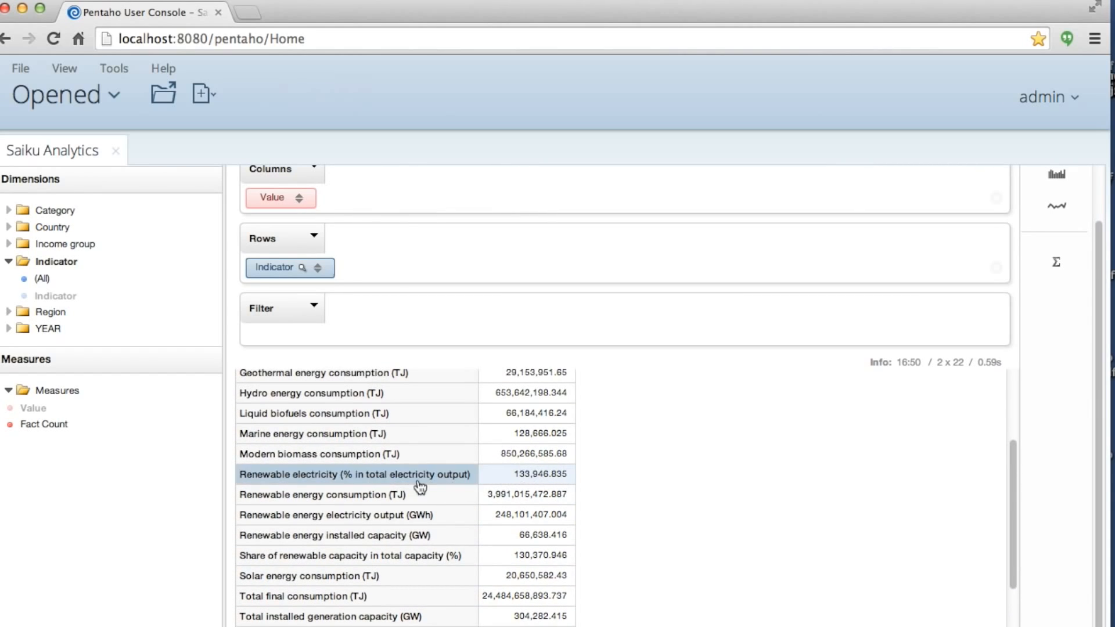
drag(511, 474, 583, 475)
click(568, 486)
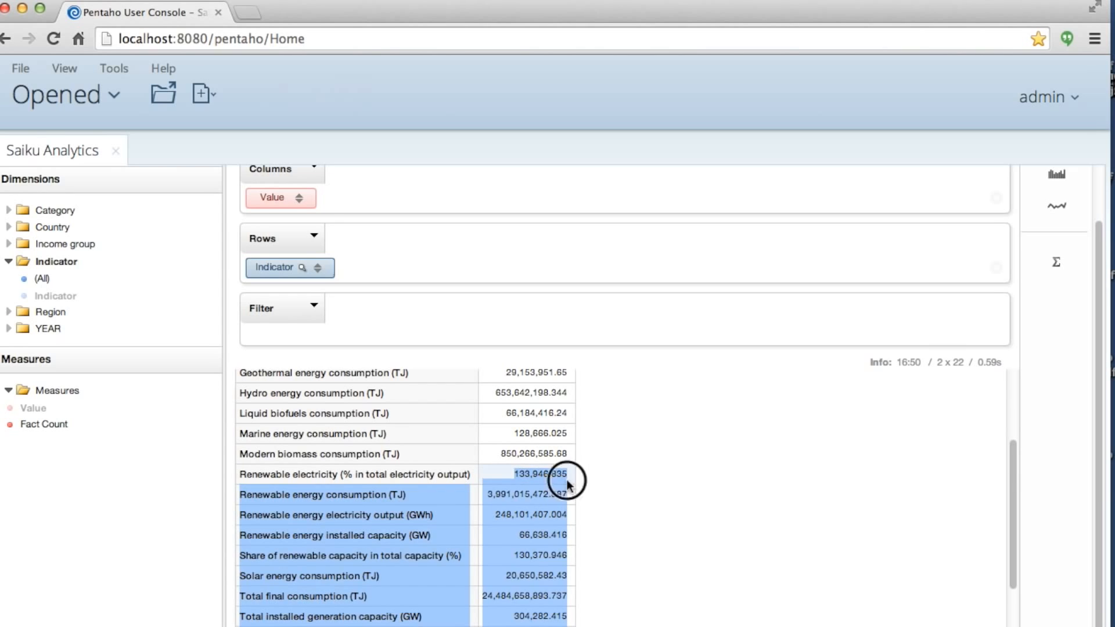
scroll(552, 516, down, 3)
scroll(554, 520, up, 6)
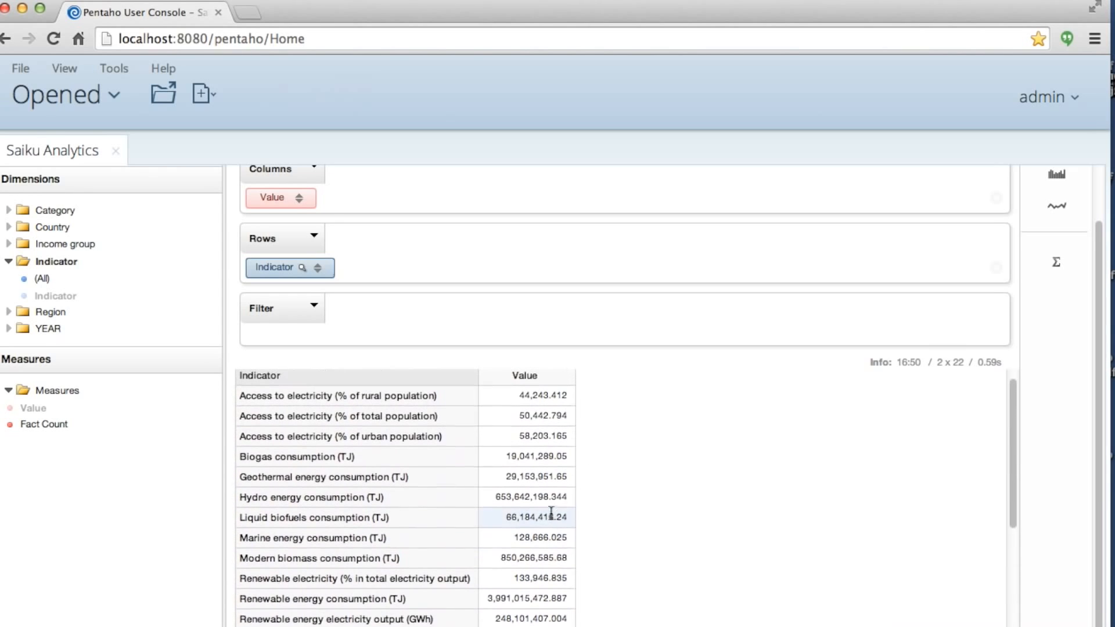
scroll(557, 516, down, 2)
scroll(660, 515, down, 4)
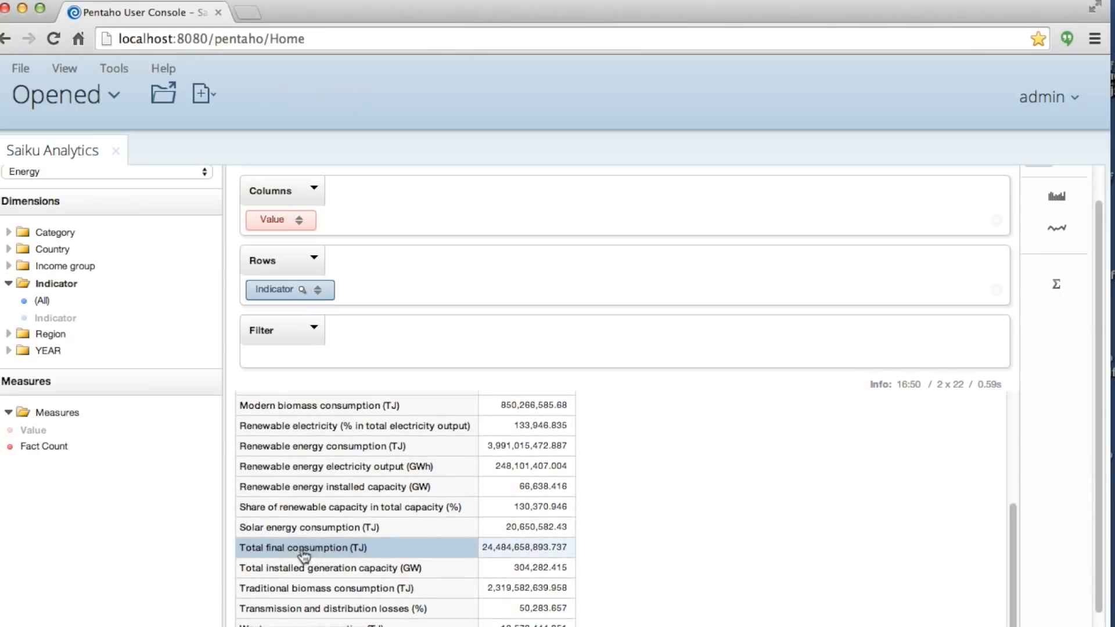
scroll(689, 501, up, 5)
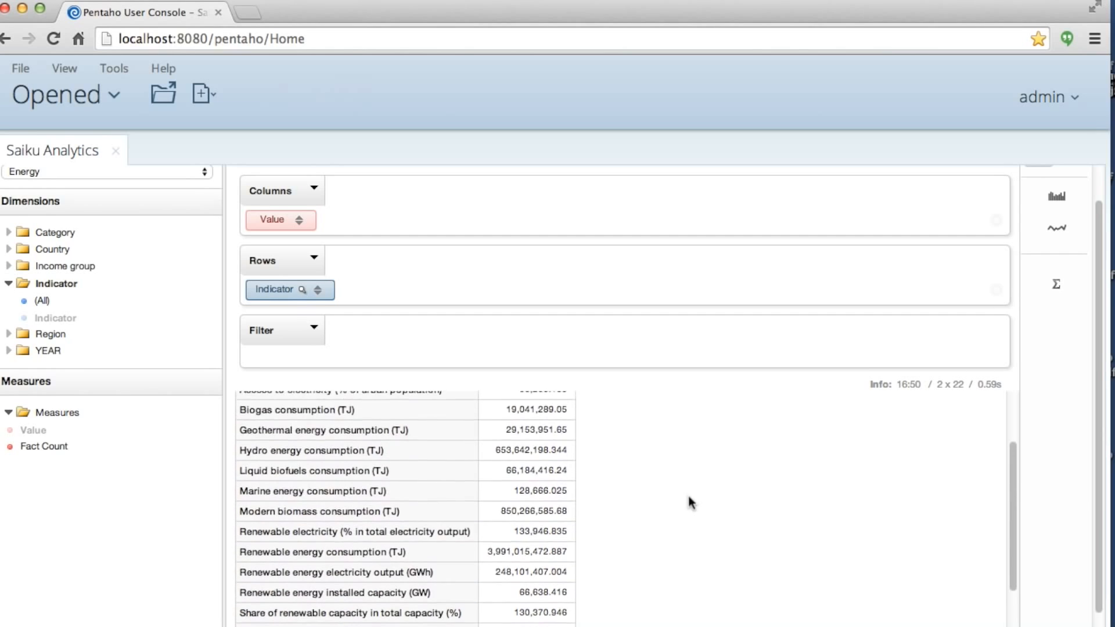
Zoom in on the Total final consumption (TJ) result and review the member selection of the Indicator level.
click(590, 183)
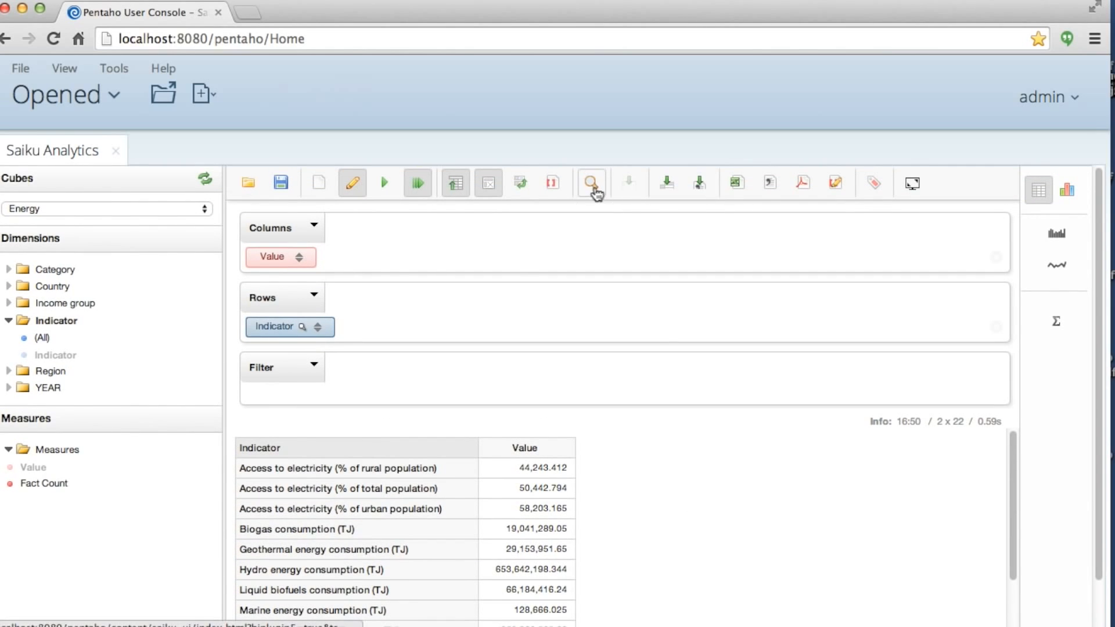
scroll(668, 552, down, 5)
scroll(668, 552, down, 1)
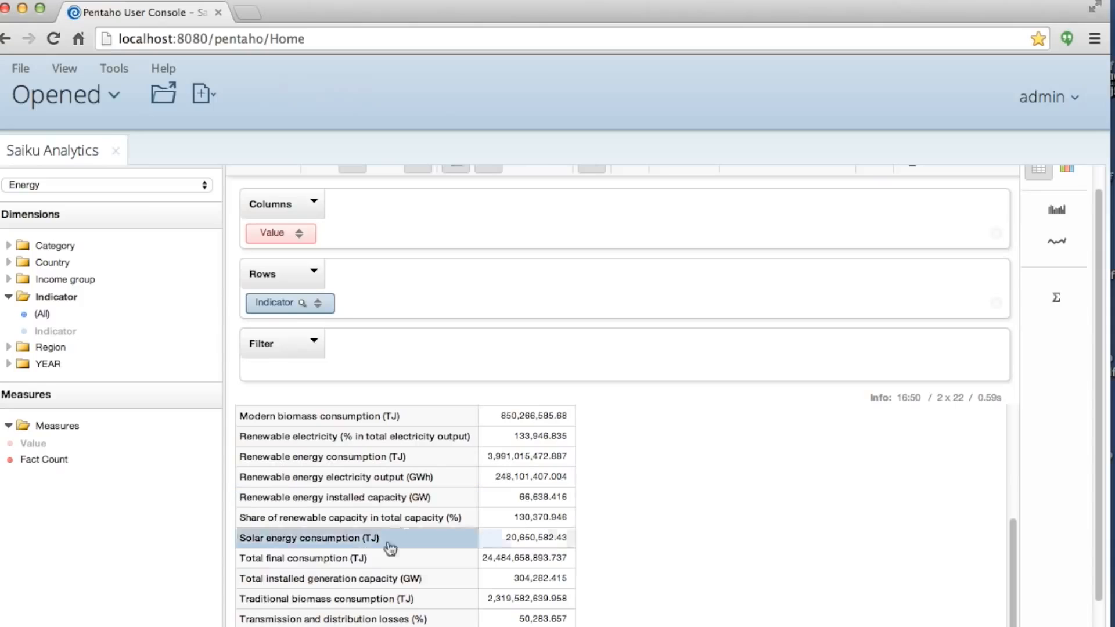
click(524, 559)
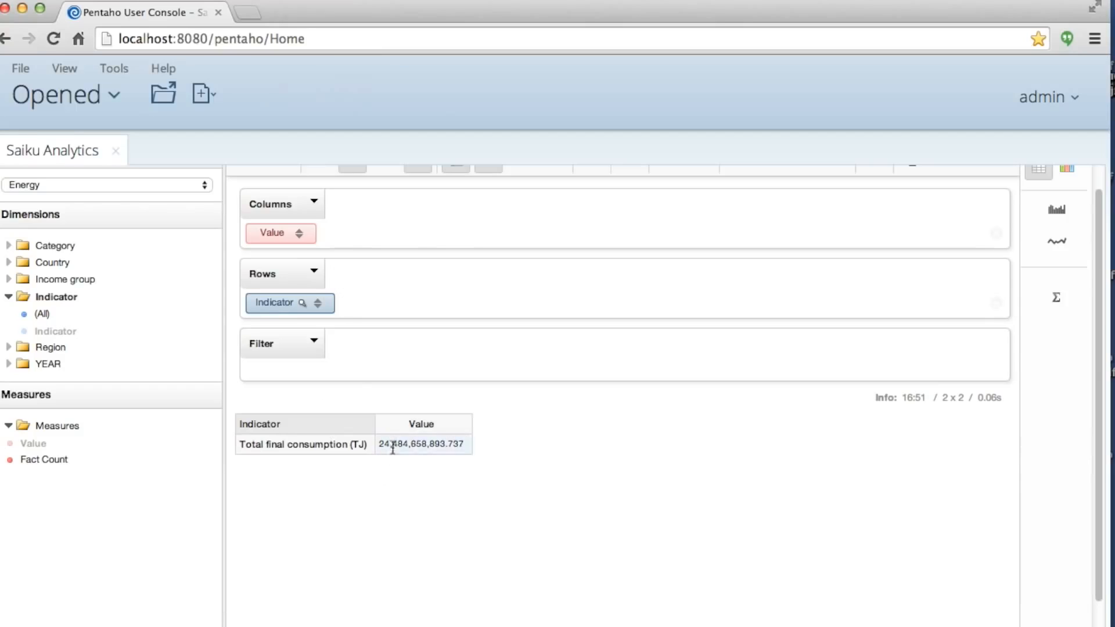
click(302, 303)
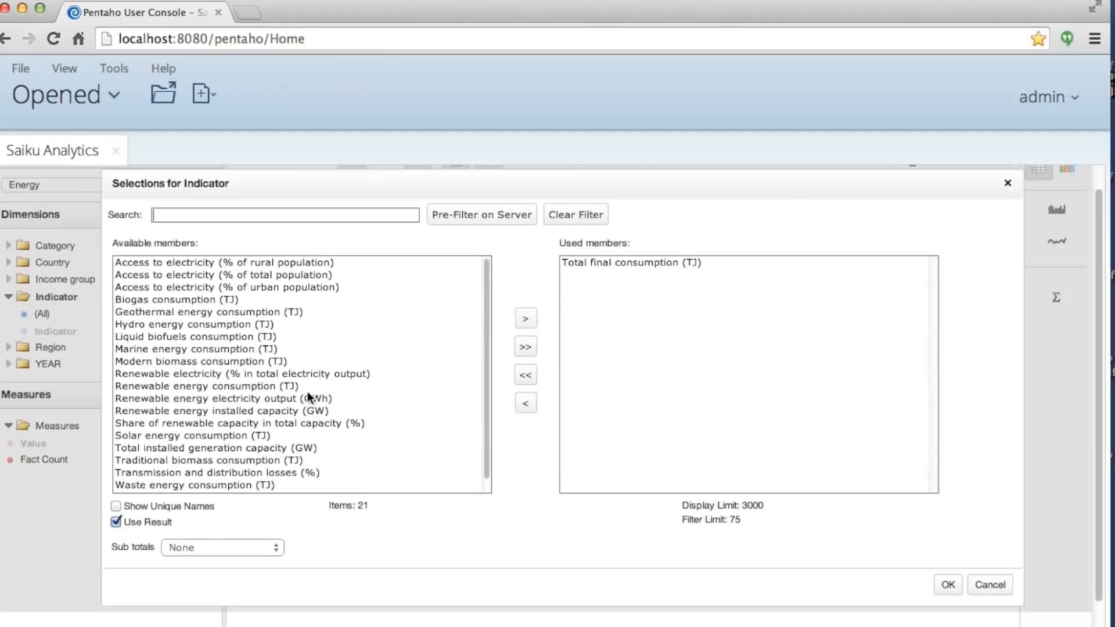
click(949, 585)
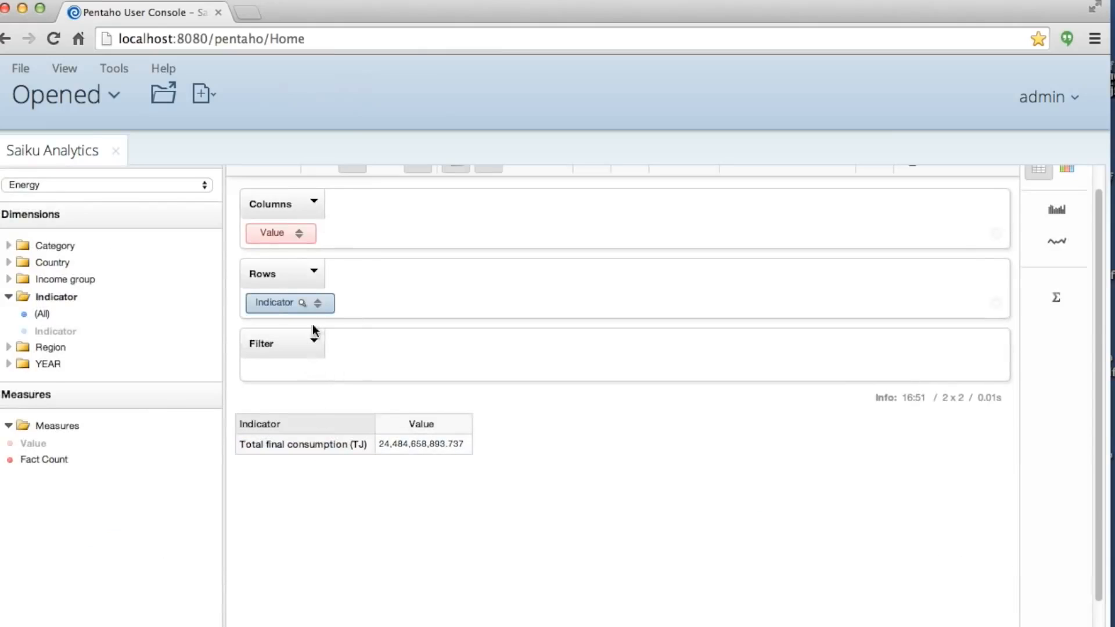
Add the Country level to the rows and move the Indicator level from the rows to the filter.
click(10, 262)
click(45, 301)
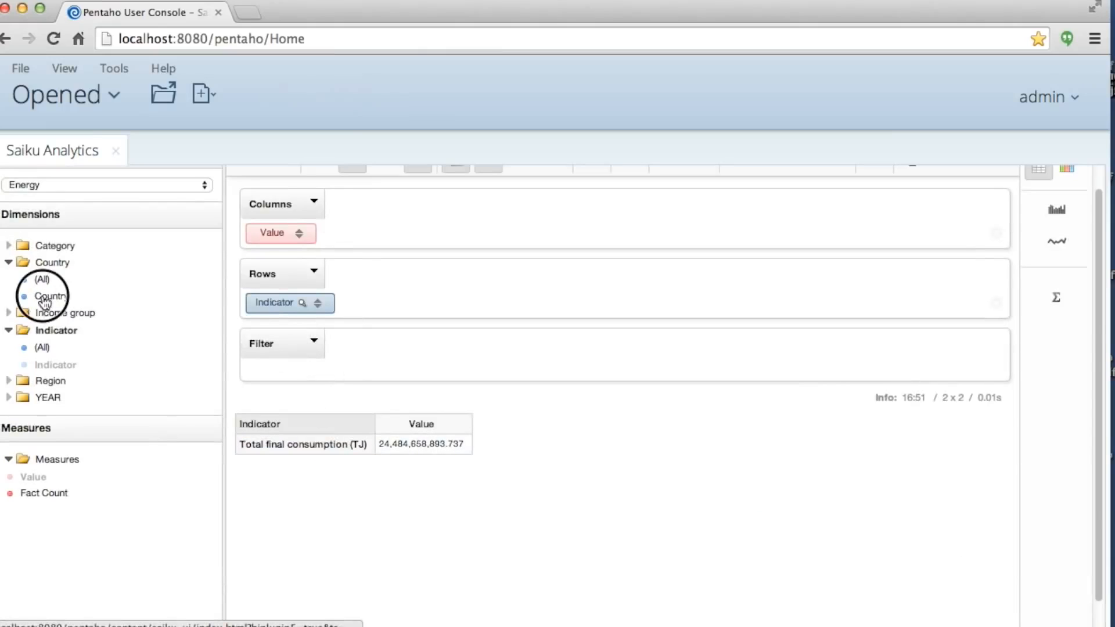
drag(45, 300, 385, 303)
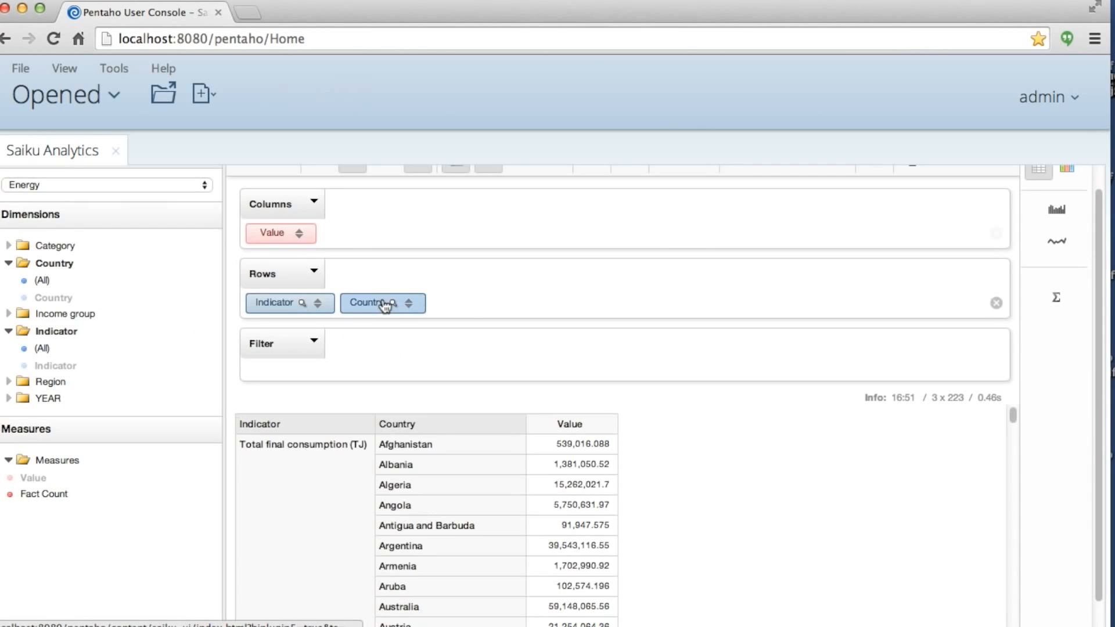
drag(287, 304, 354, 372)
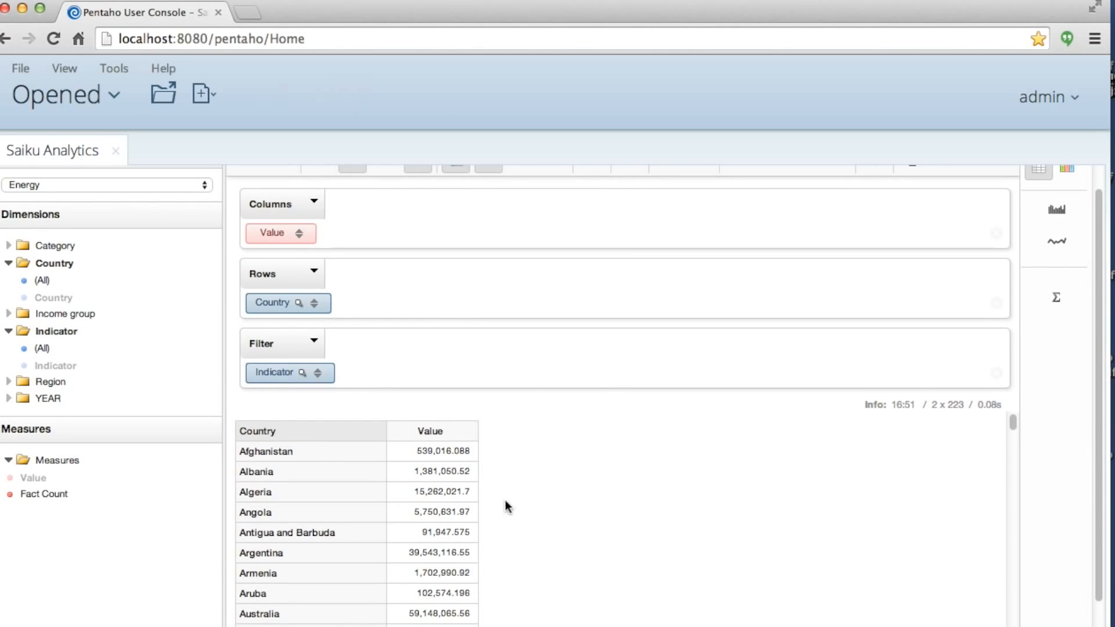
Sort the country results by Value in descending order and look through the highest entries.
scroll(497, 504, down, 5)
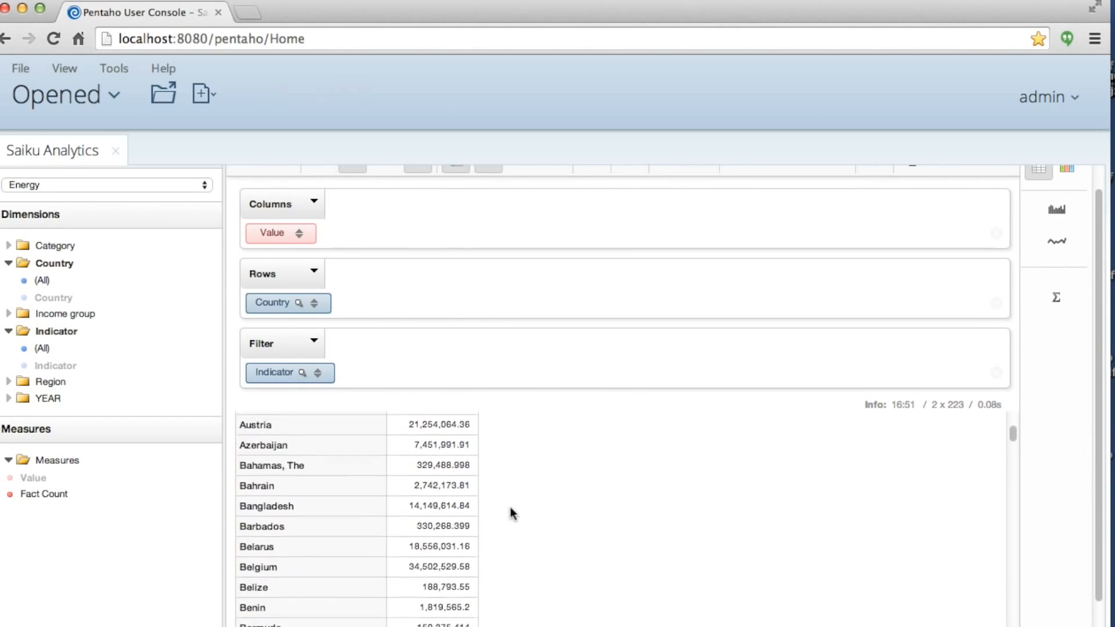
scroll(510, 525, down, 10)
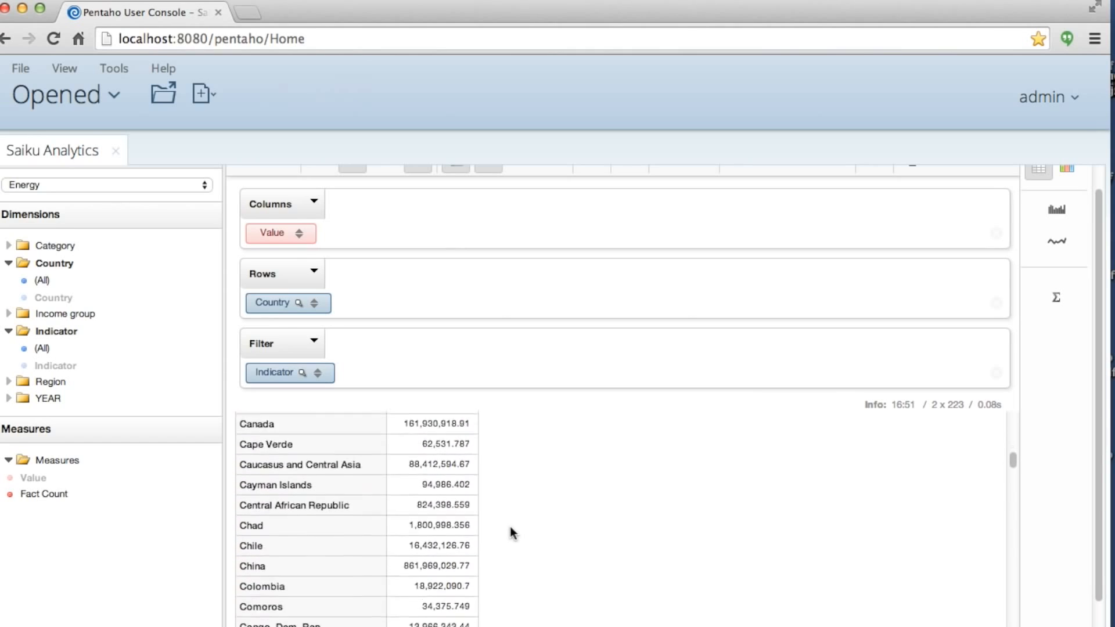
scroll(510, 526, down, 7)
scroll(510, 526, up, 20)
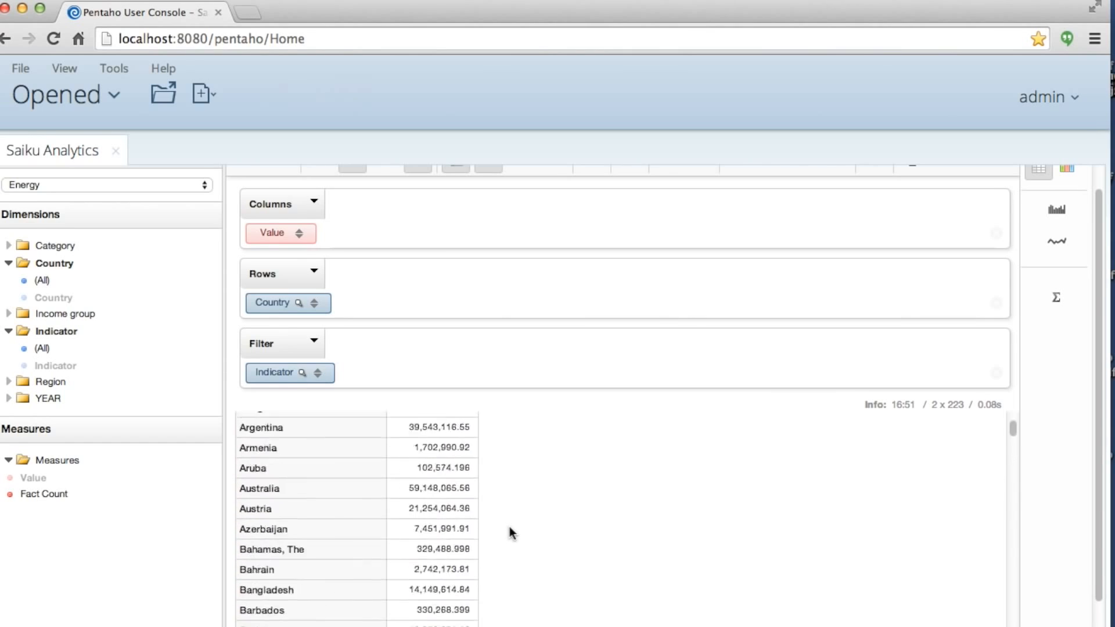
click(439, 455)
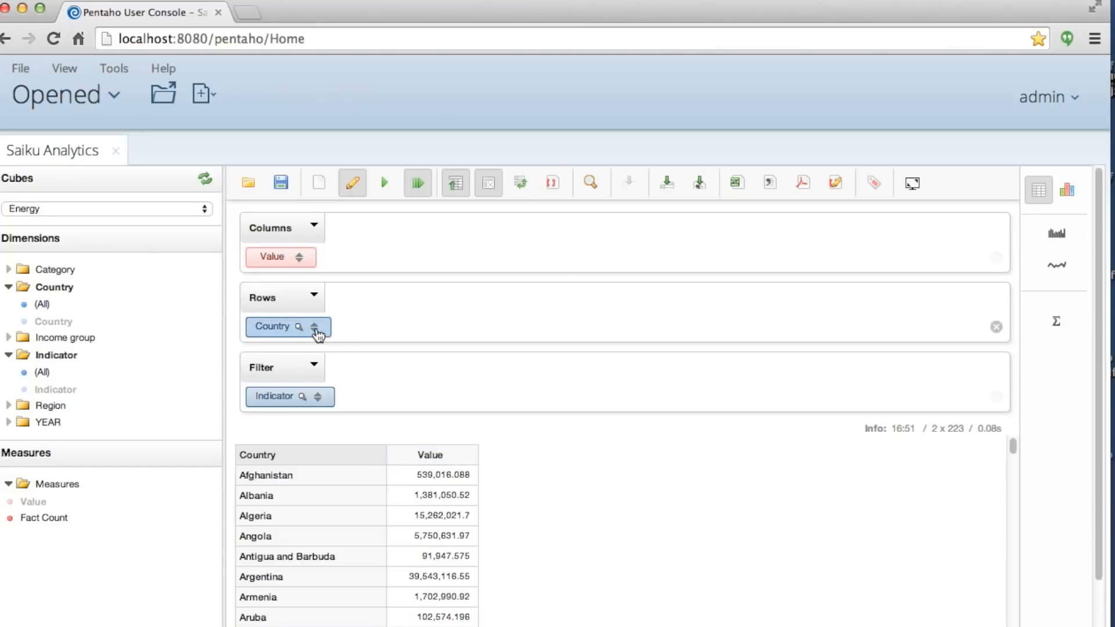
click(316, 329)
click(298, 260)
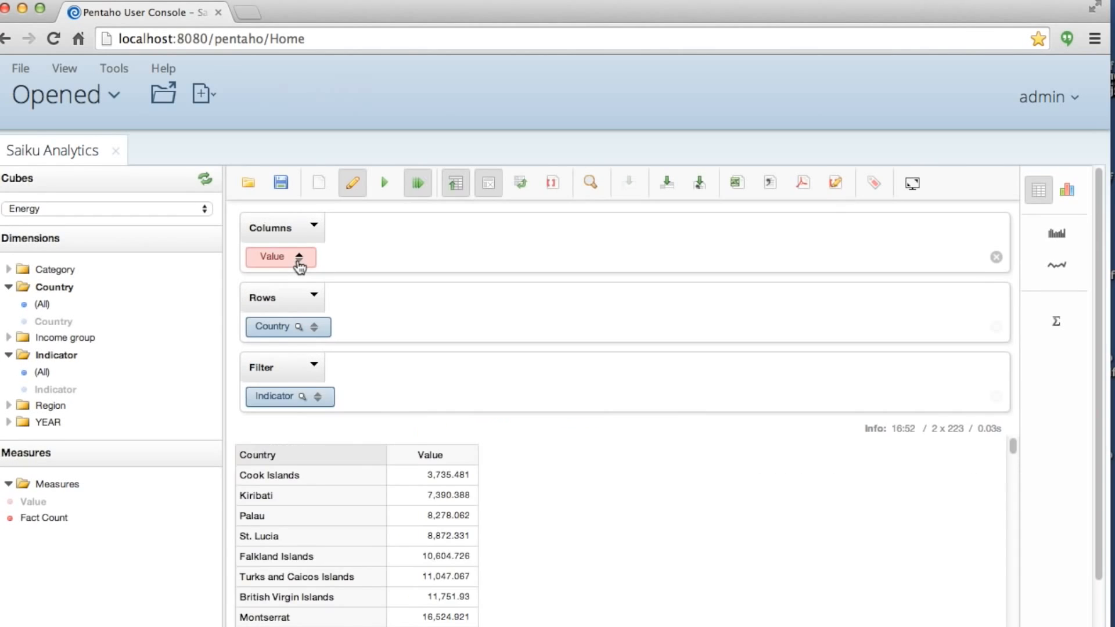
click(299, 260)
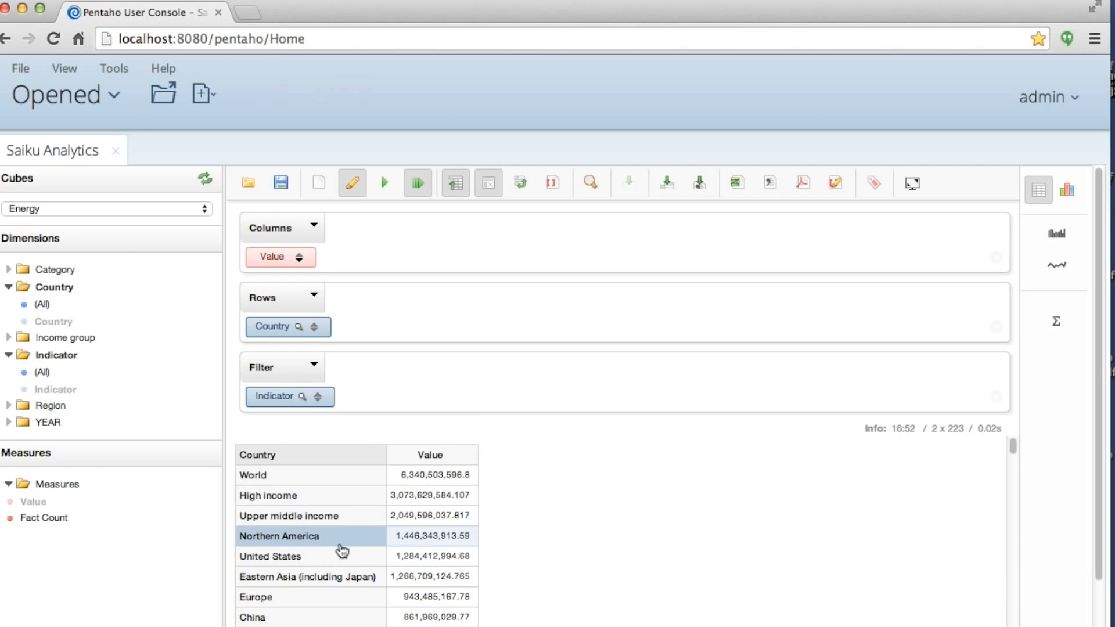
scroll(338, 558, down, 5)
scroll(338, 563, down, 3)
scroll(312, 508, up, 8)
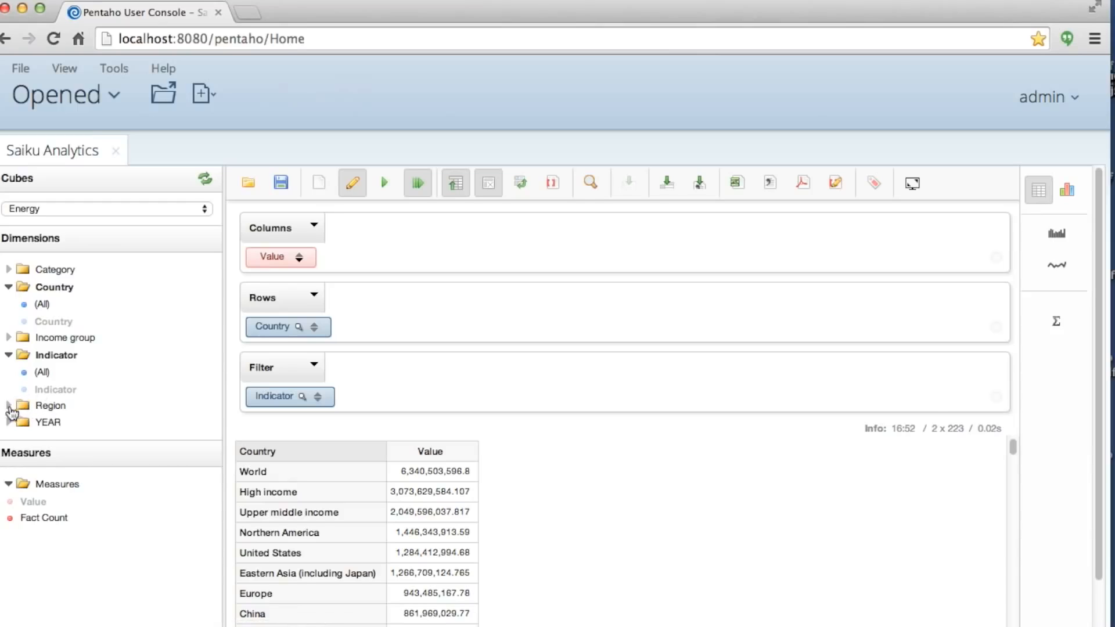
Add the Region level to the filter, review its available members including Aggregates, and cancel the member selection.
click(11, 407)
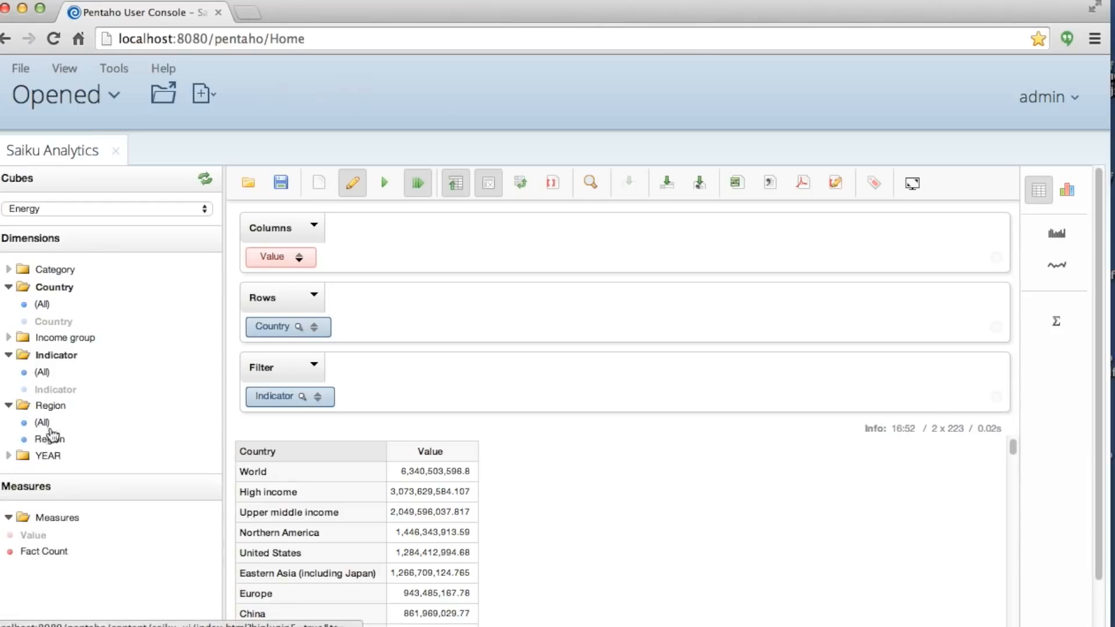
drag(48, 443, 402, 392)
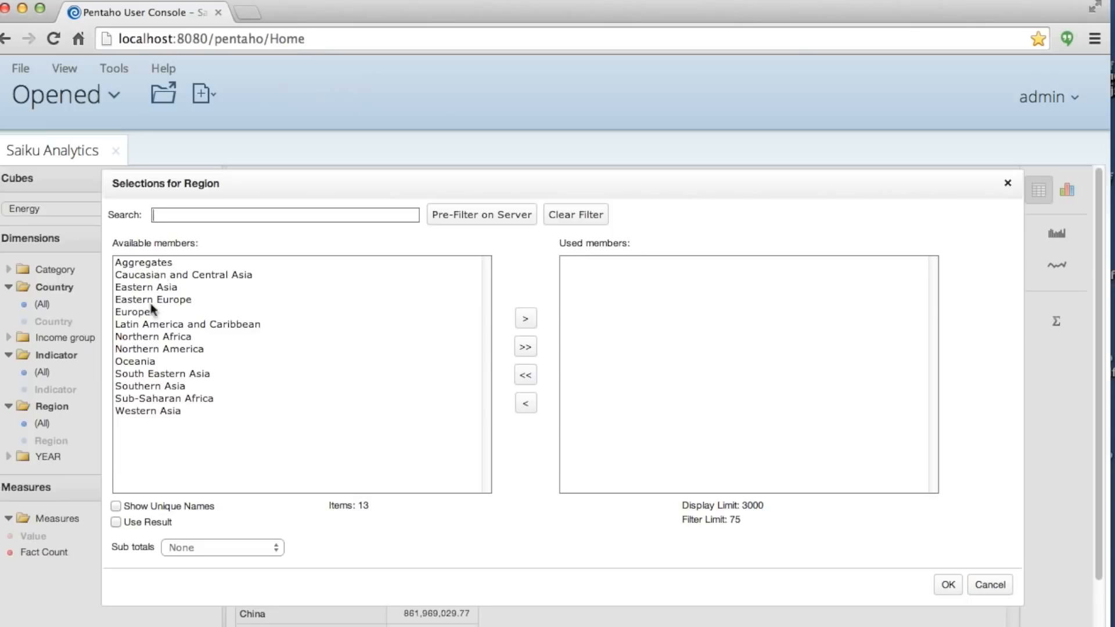
click(143, 264)
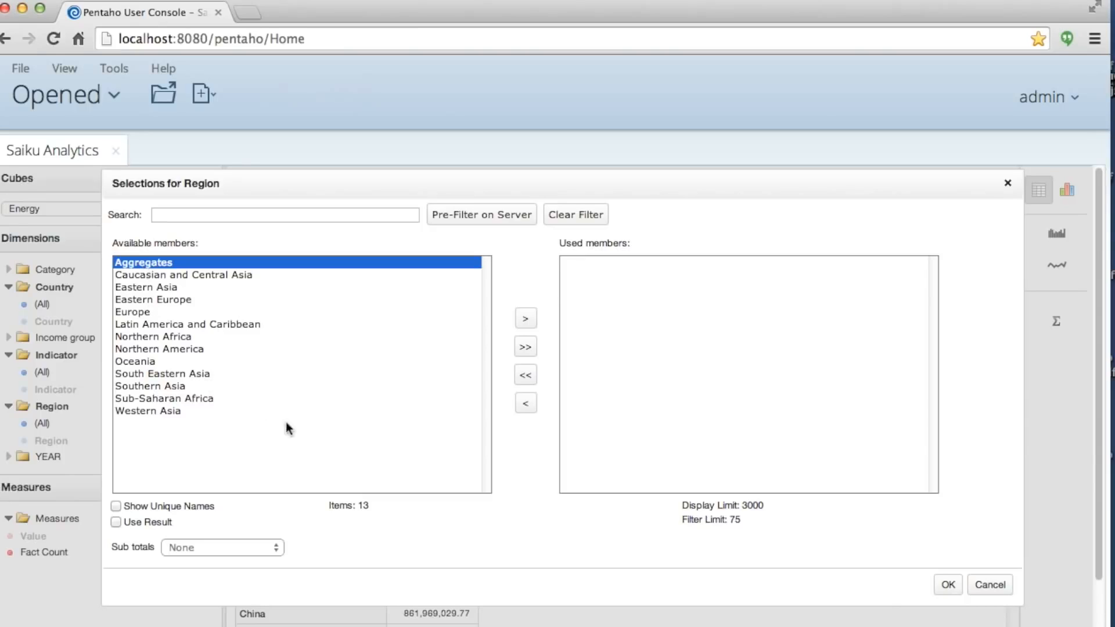
click(973, 586)
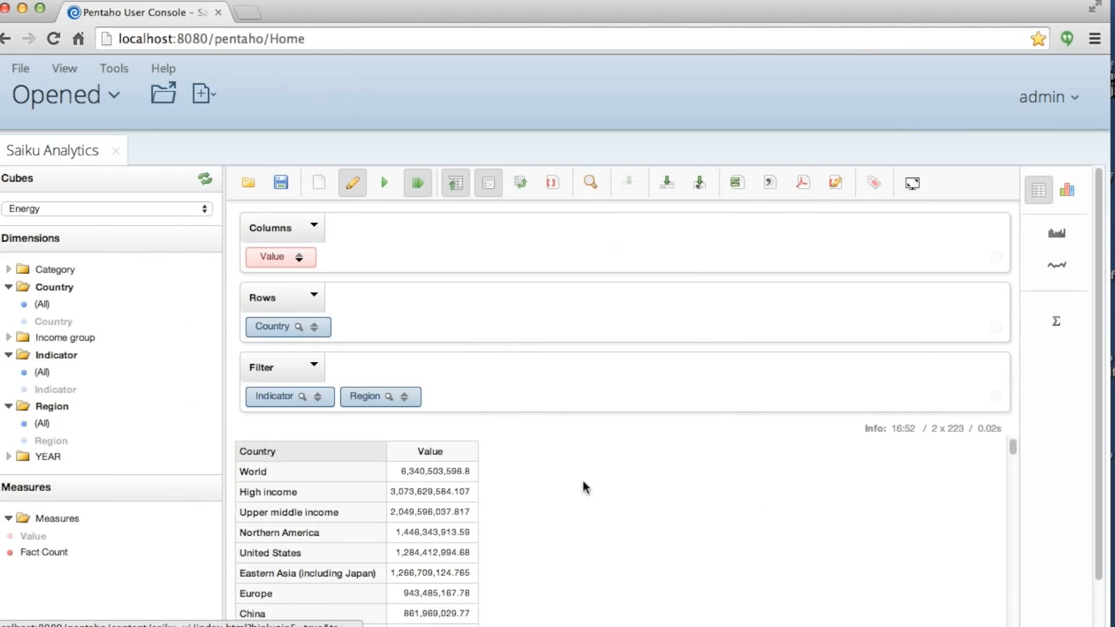
scroll(377, 500, down, 10)
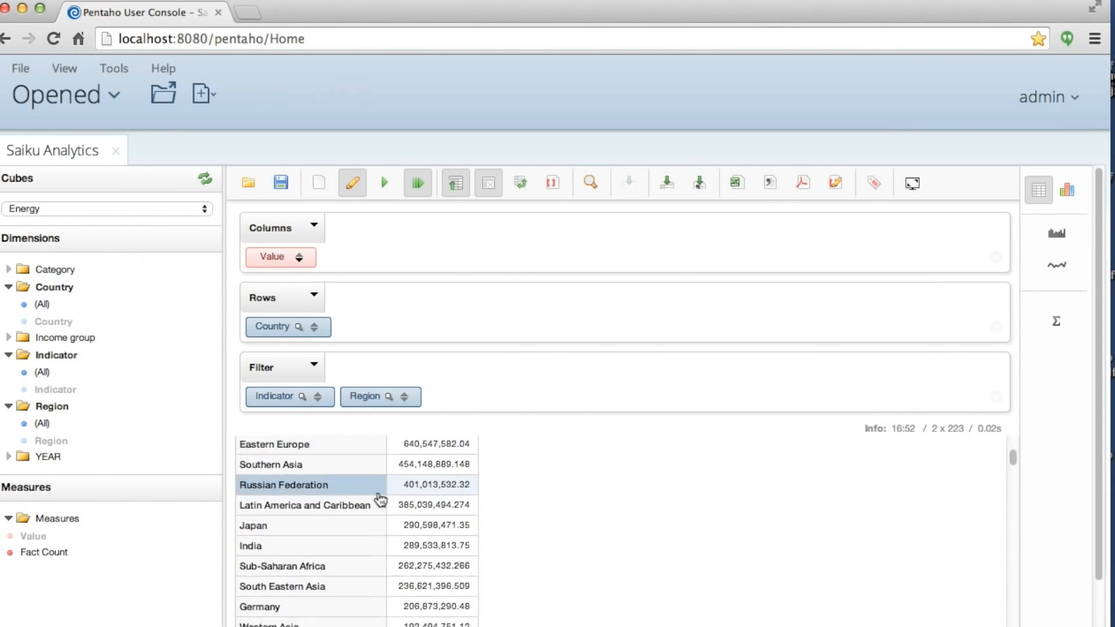
scroll(375, 516, down, 5)
scroll(375, 516, up, 10)
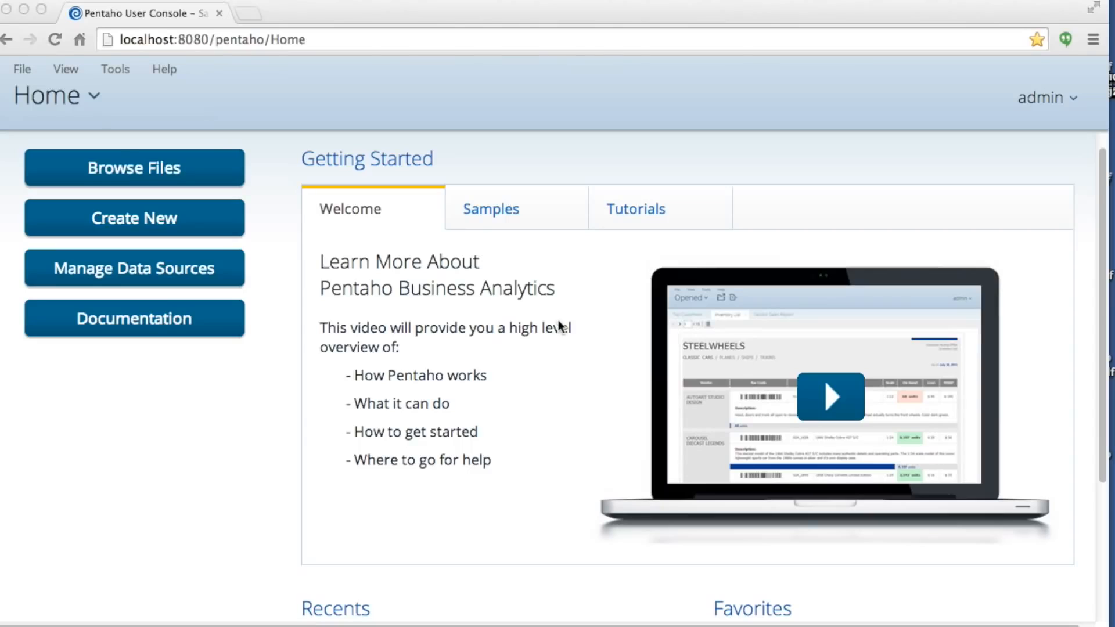
Export the Energy Data Basic analysis data source as an XML file and dismiss the data source list and download bar.
click(134, 278)
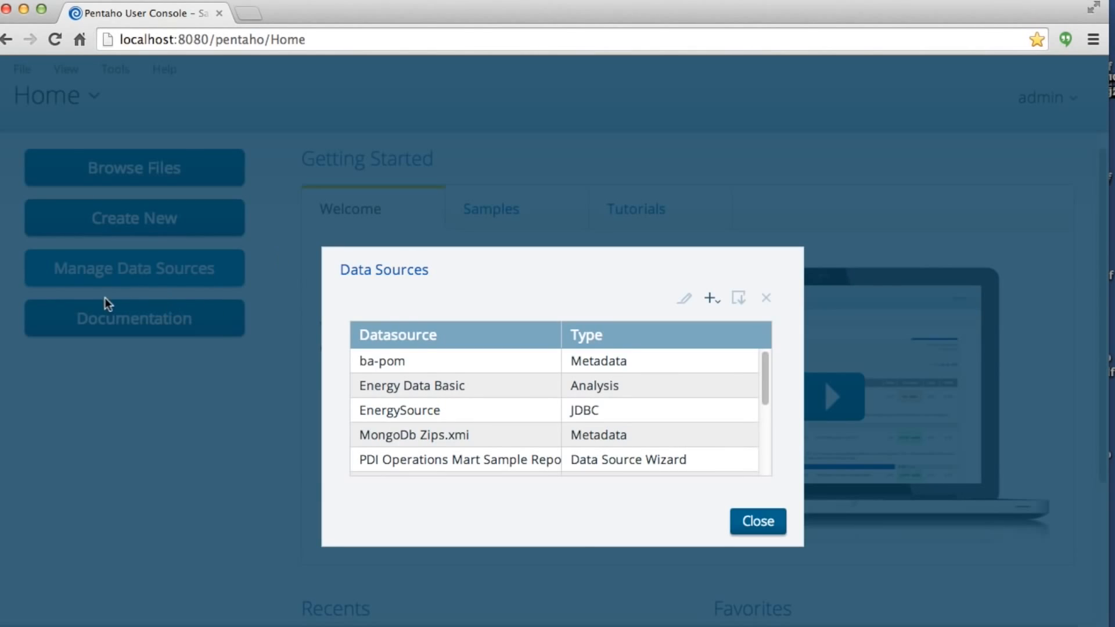
click(459, 385)
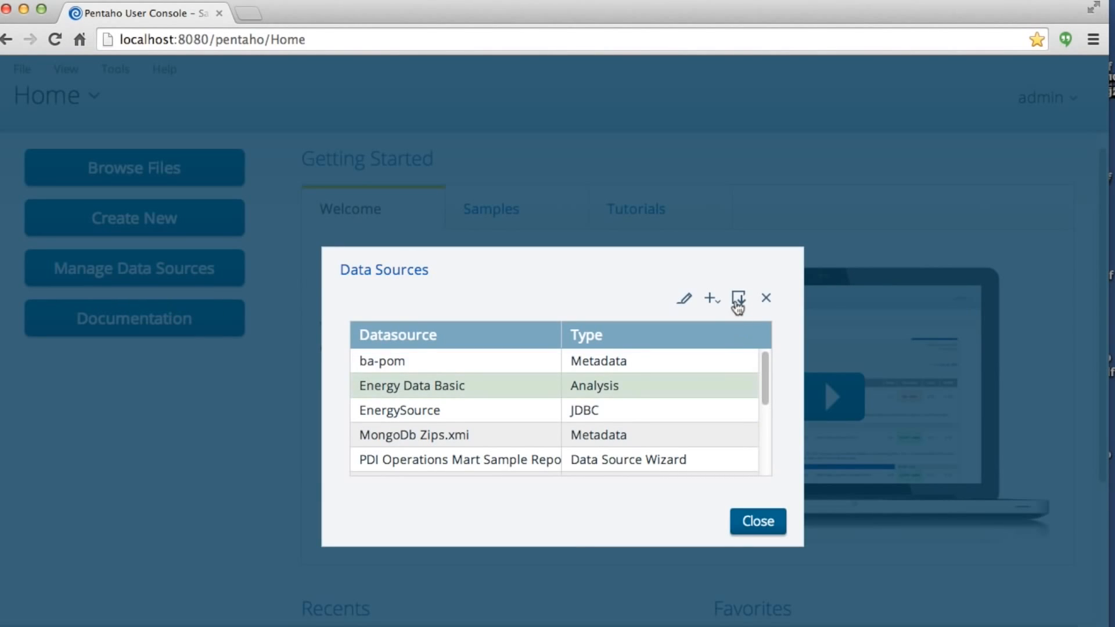
click(740, 300)
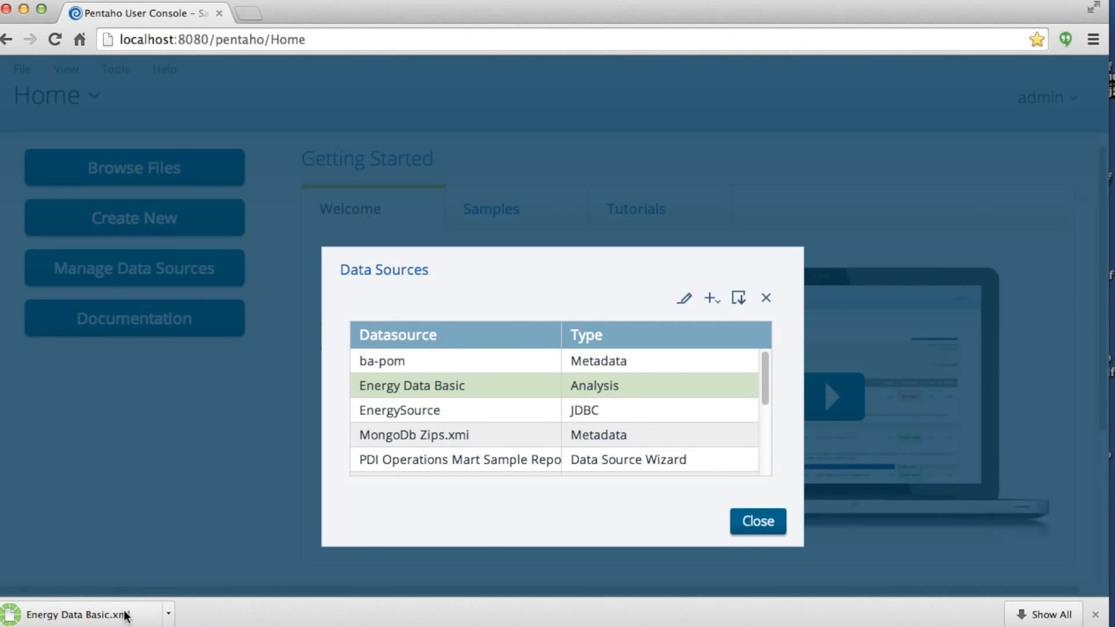
click(757, 524)
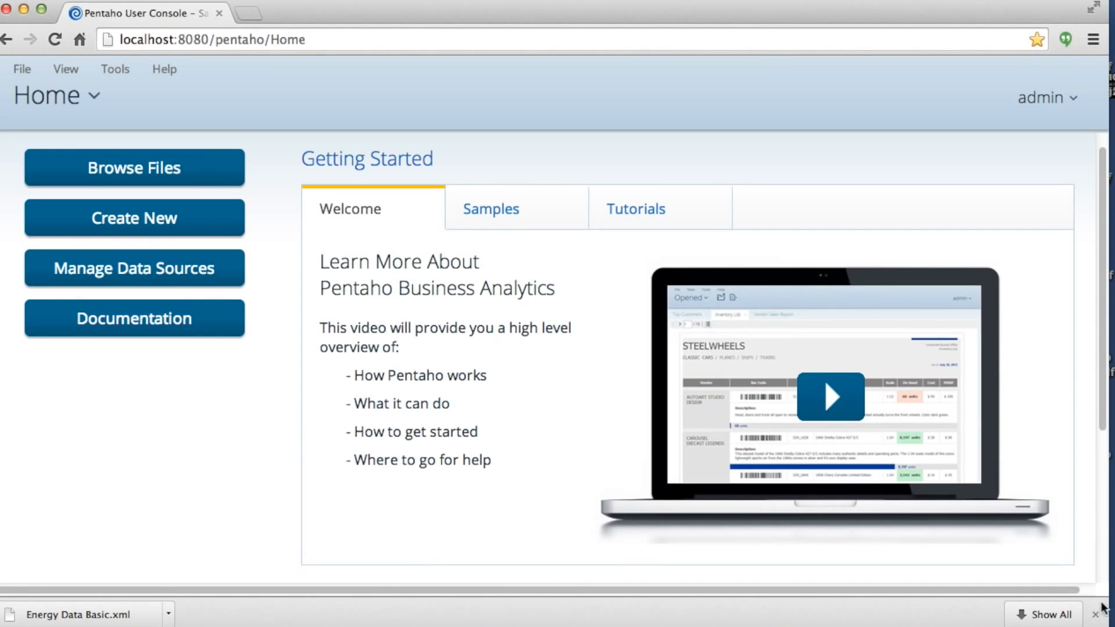
click(1096, 617)
Switch to Schema Workbench and examine the Energy cube's fact table, dimension usages and Value measure in the Energy Data Basic schema.
key(super+Tab)
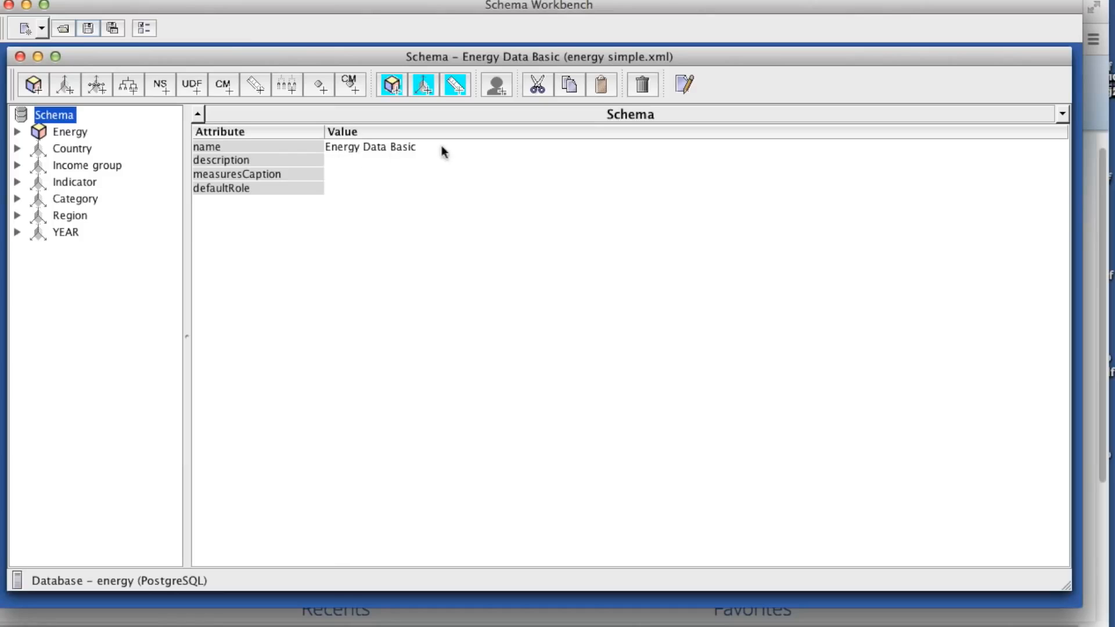
click(69, 133)
click(17, 133)
drag(69, 164, 70, 135)
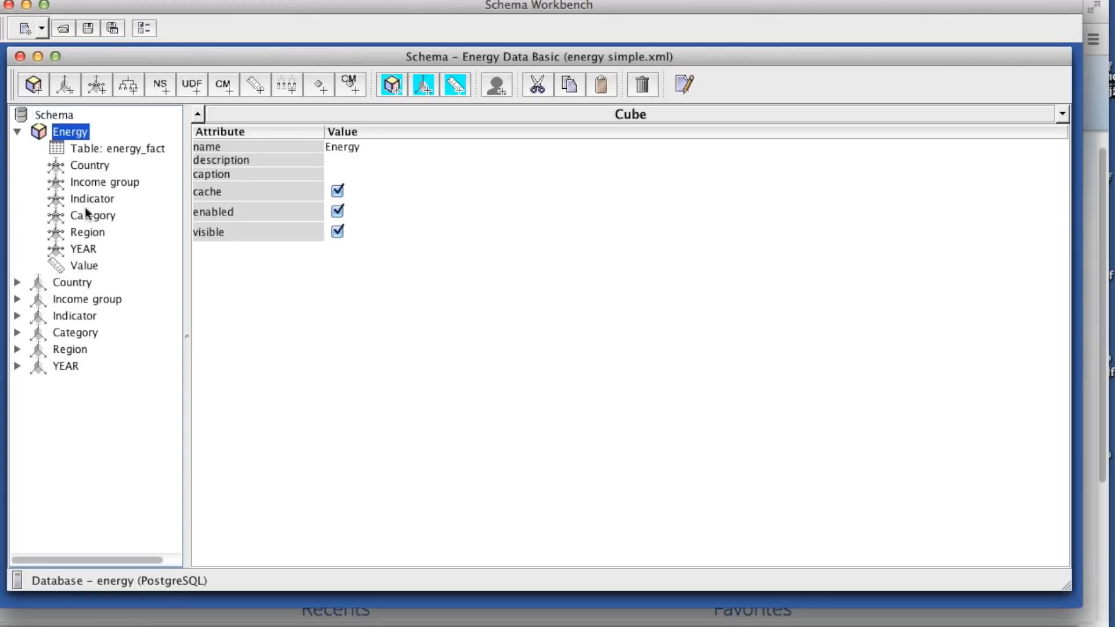
click(98, 154)
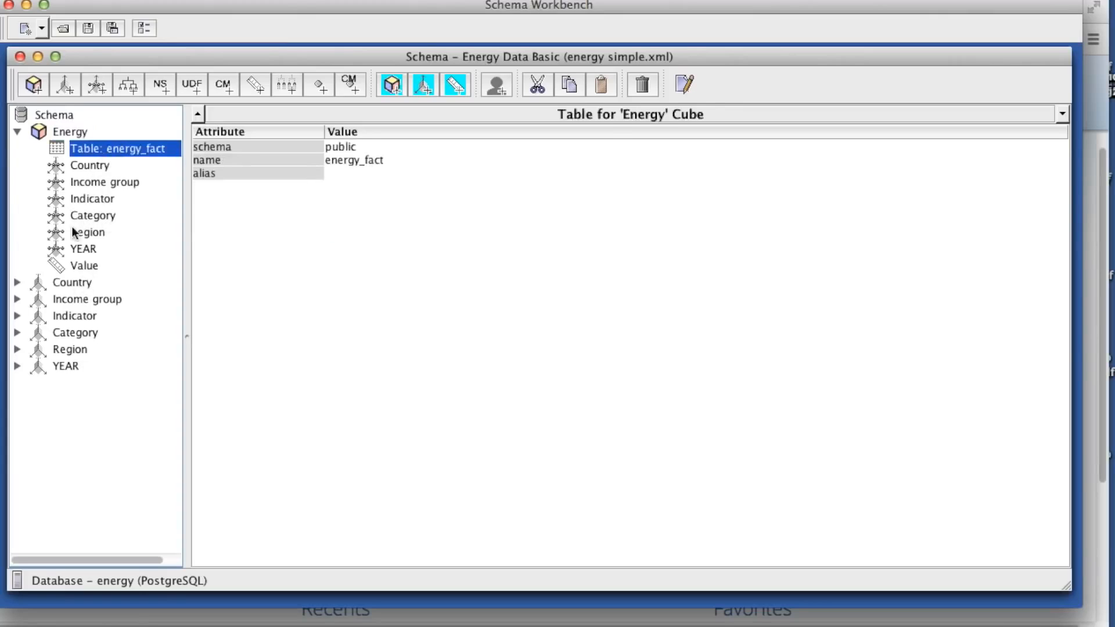
click(79, 230)
click(61, 133)
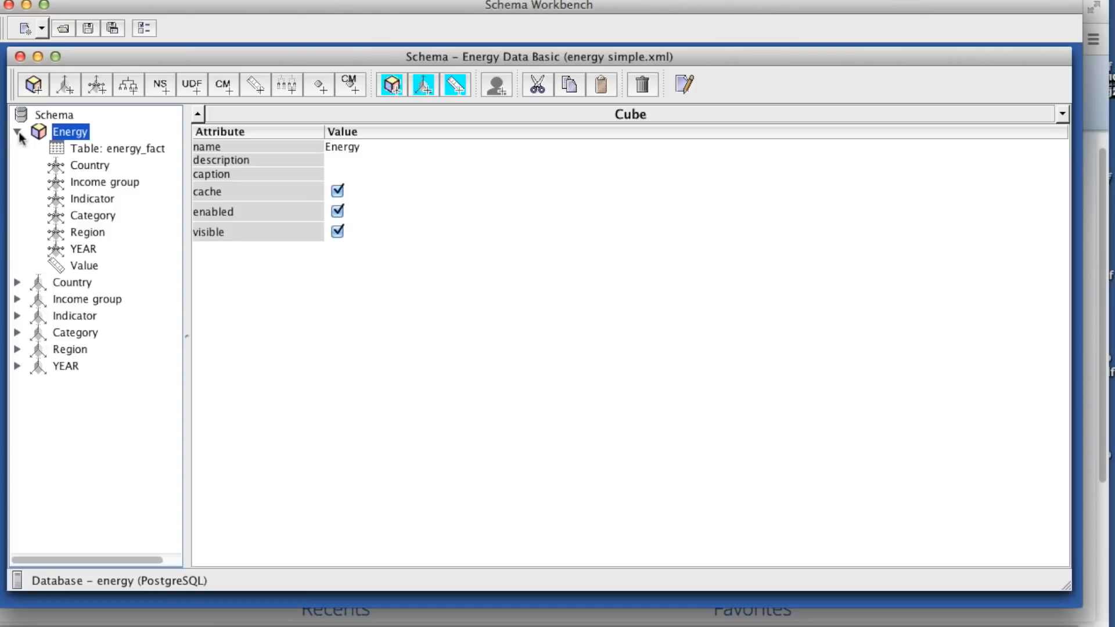
click(17, 132)
click(18, 132)
click(65, 266)
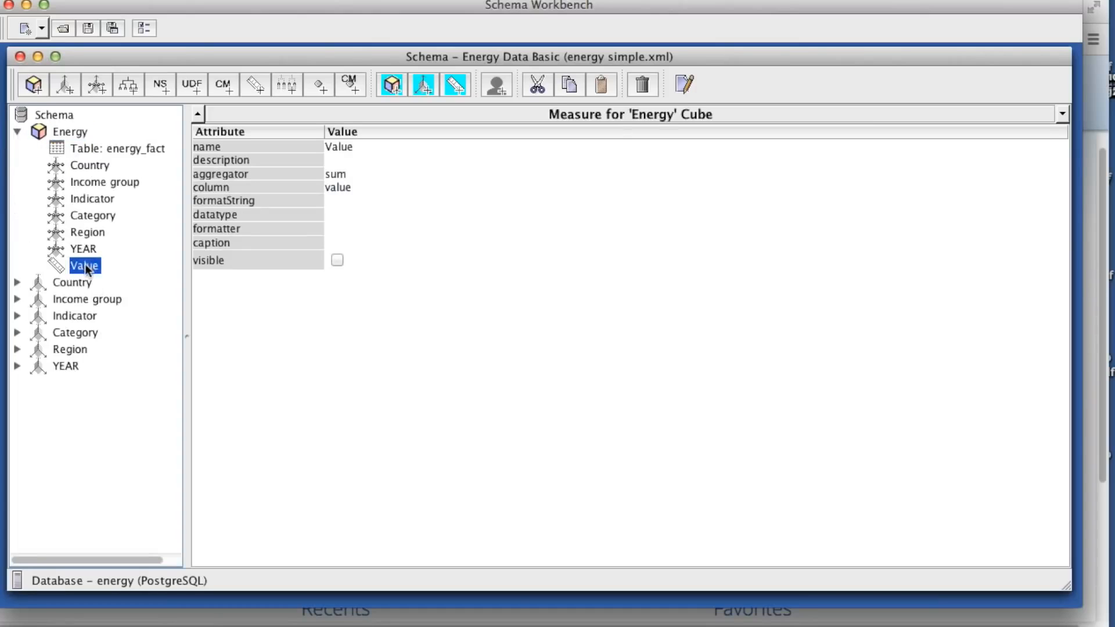
Add a calculated member to the Energy cube.
click(68, 137)
right_click(68, 139)
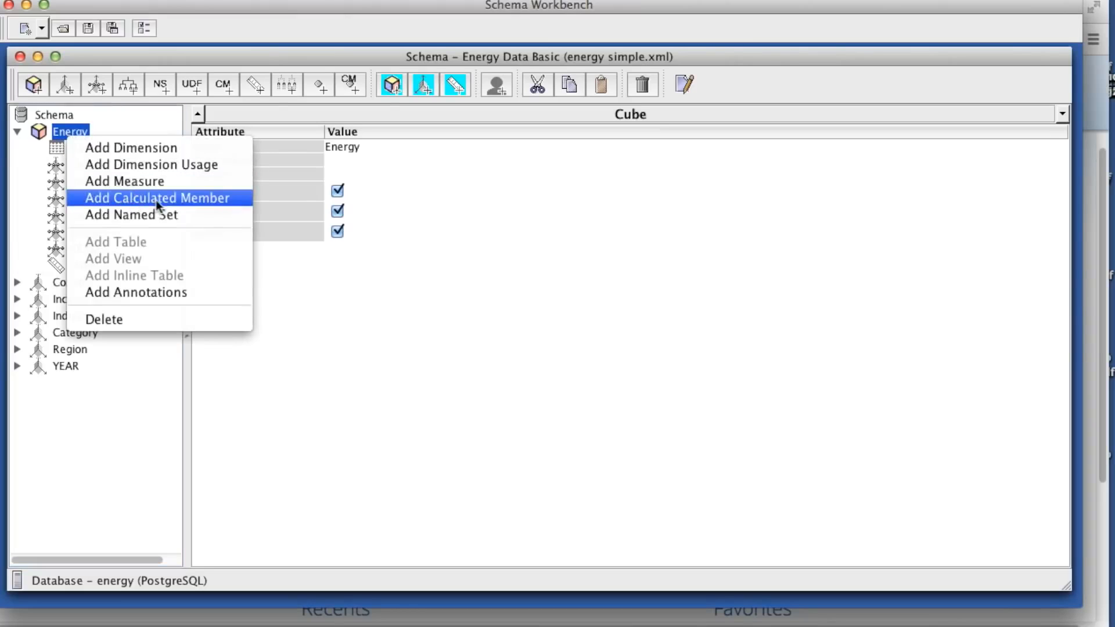
click(173, 198)
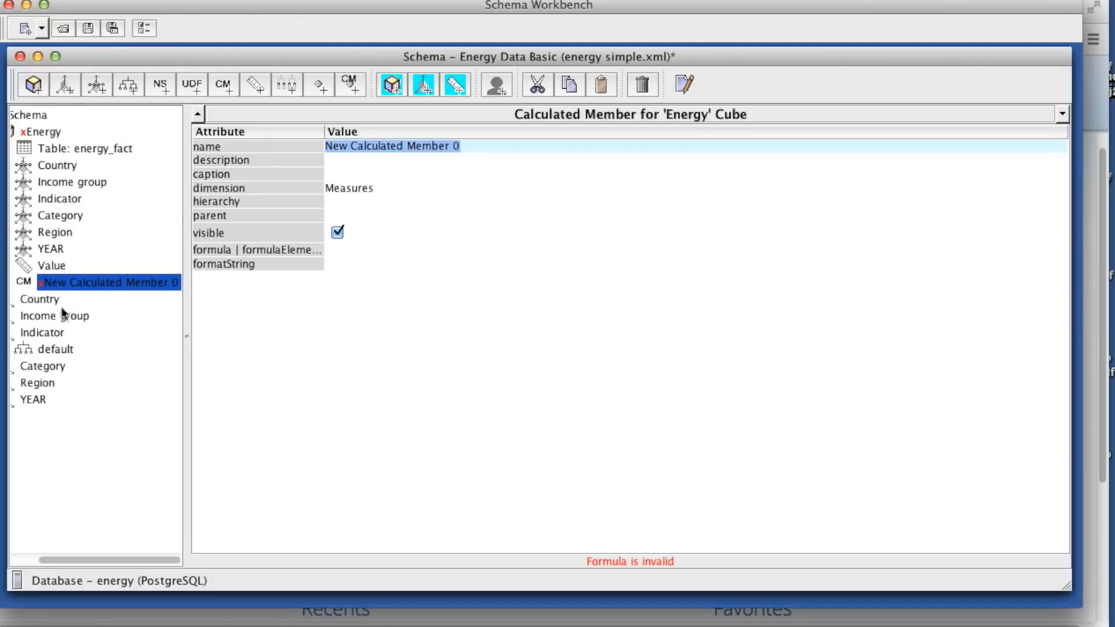
click(36, 562)
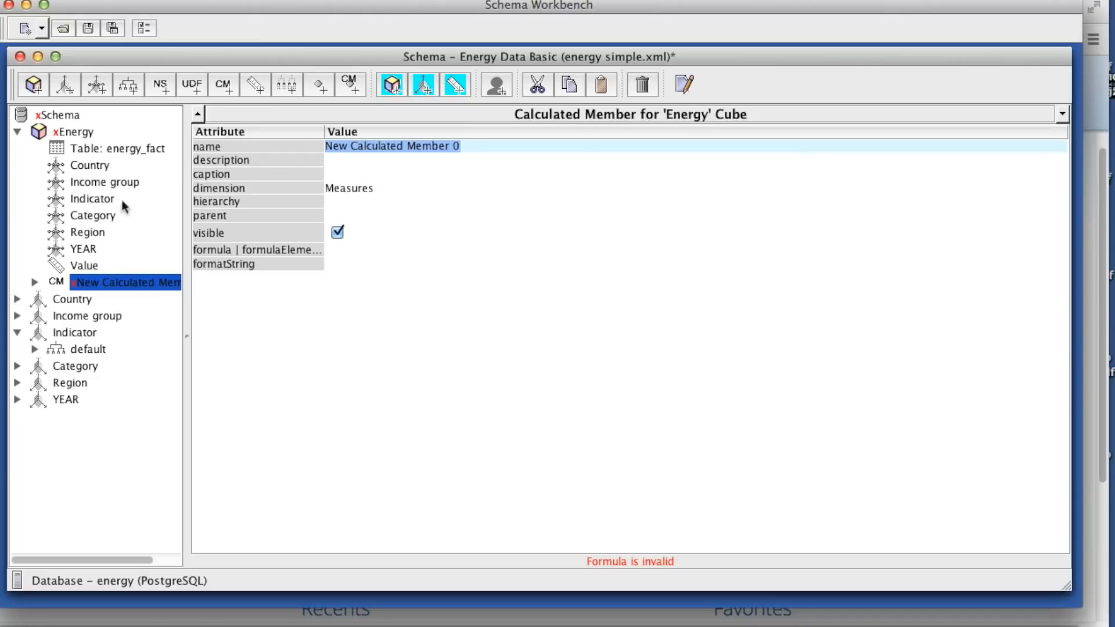
Compare the Indicator dimension usage with the attributes of the new calculated member and widen the schema tree.
click(92, 200)
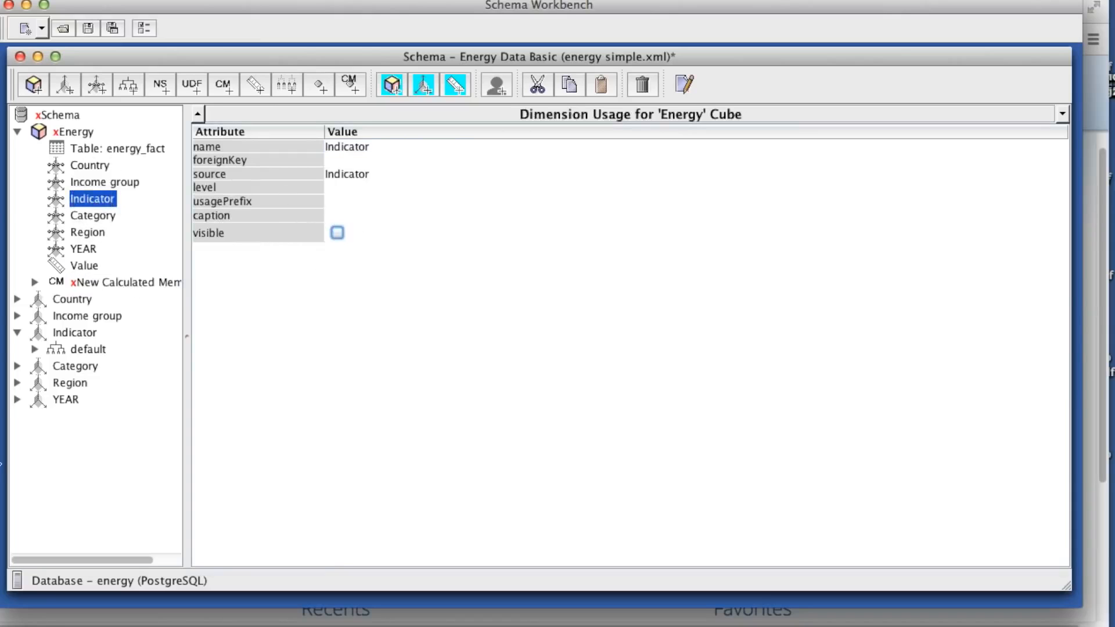
click(93, 233)
click(91, 199)
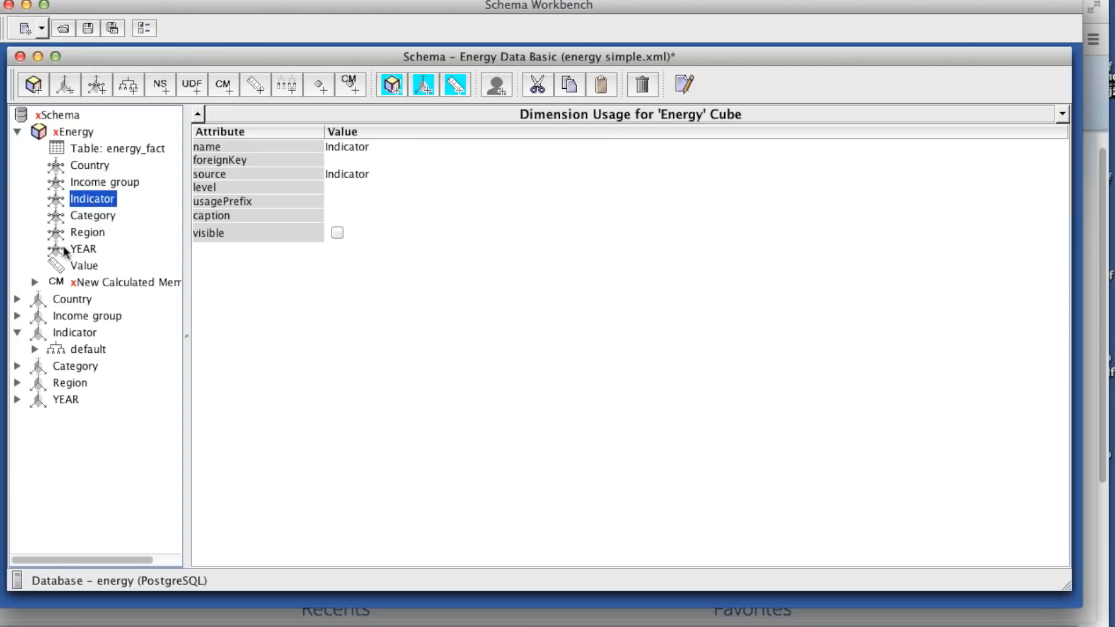
click(108, 283)
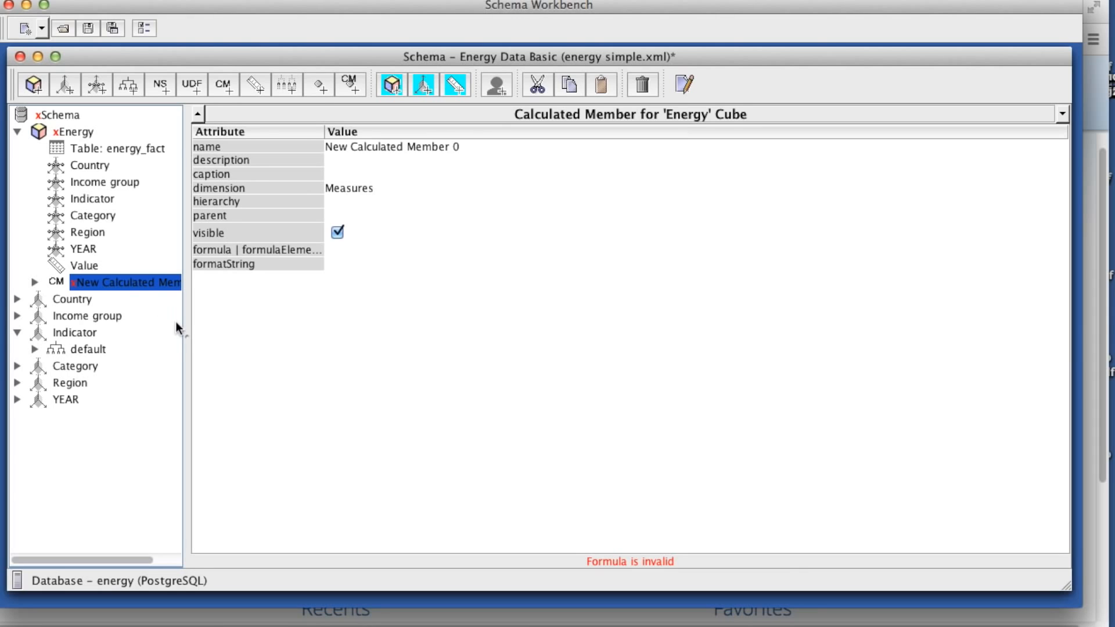
drag(187, 332, 333, 325)
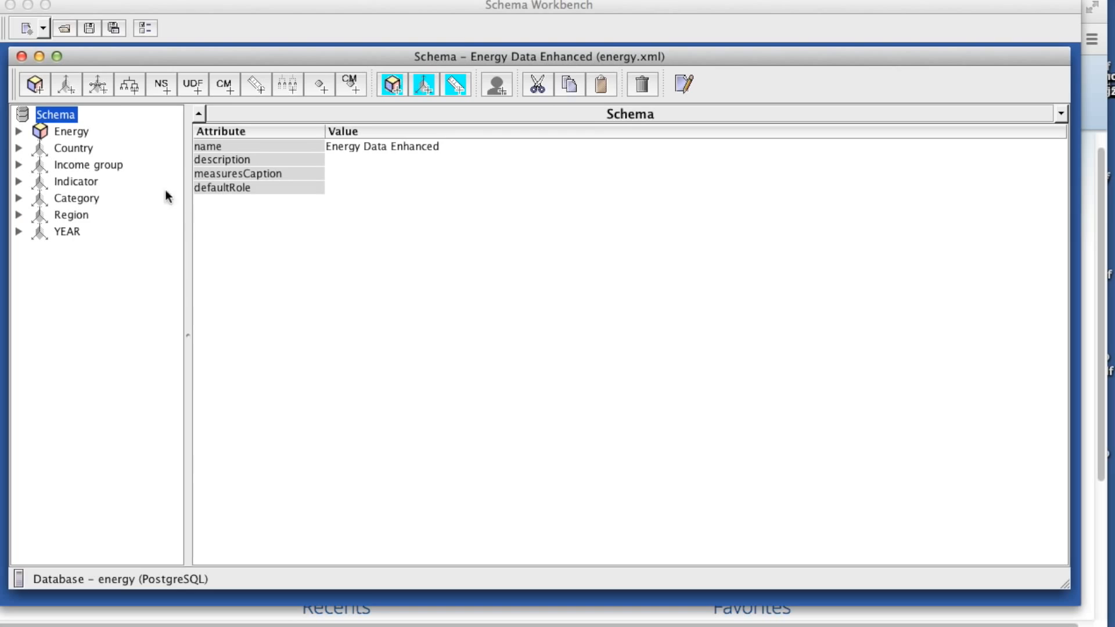
Expand the Energy cube in the Energy Data Enhanced schema, widen the tree and look over its calculated members.
click(18, 132)
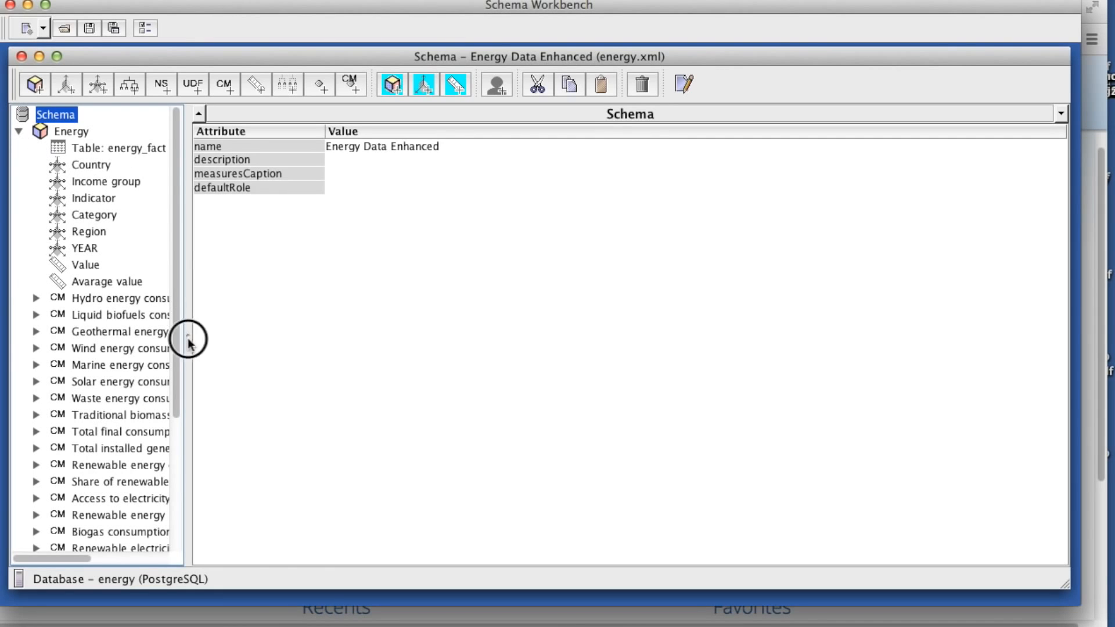
drag(188, 340, 306, 351)
scroll(156, 354, down, 5)
scroll(156, 355, up, 3)
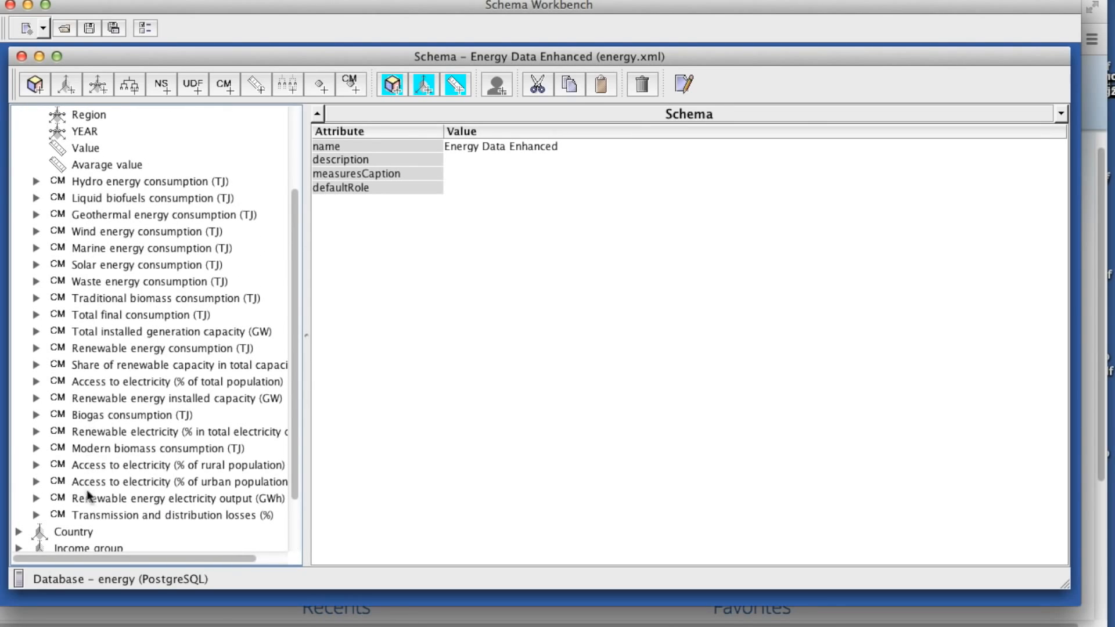
scroll(110, 199, up, 3)
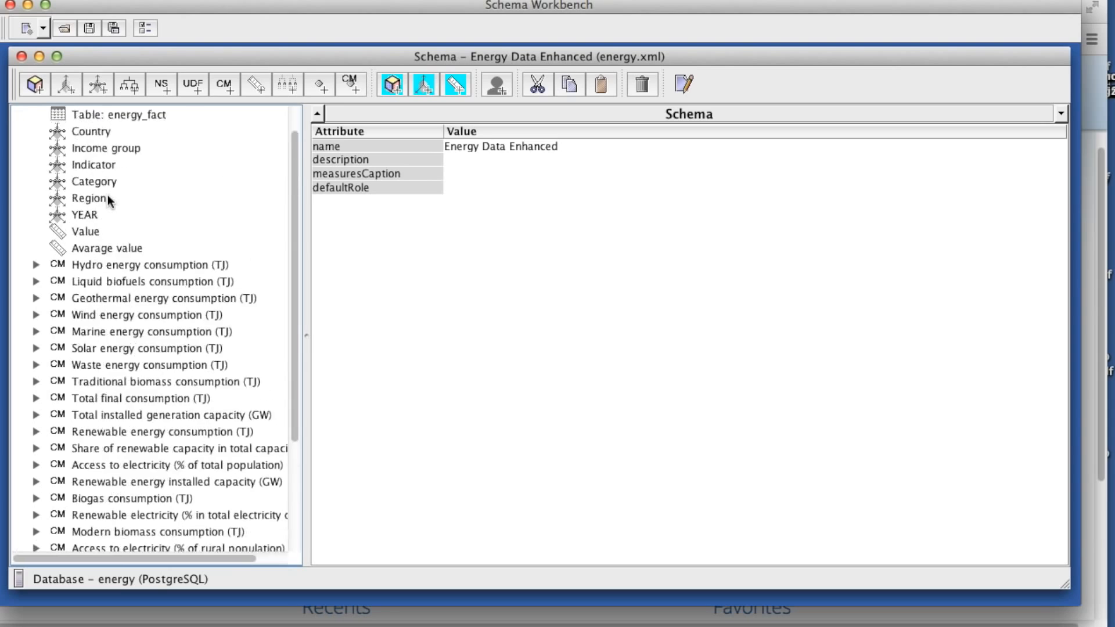
scroll(110, 199, up, 1)
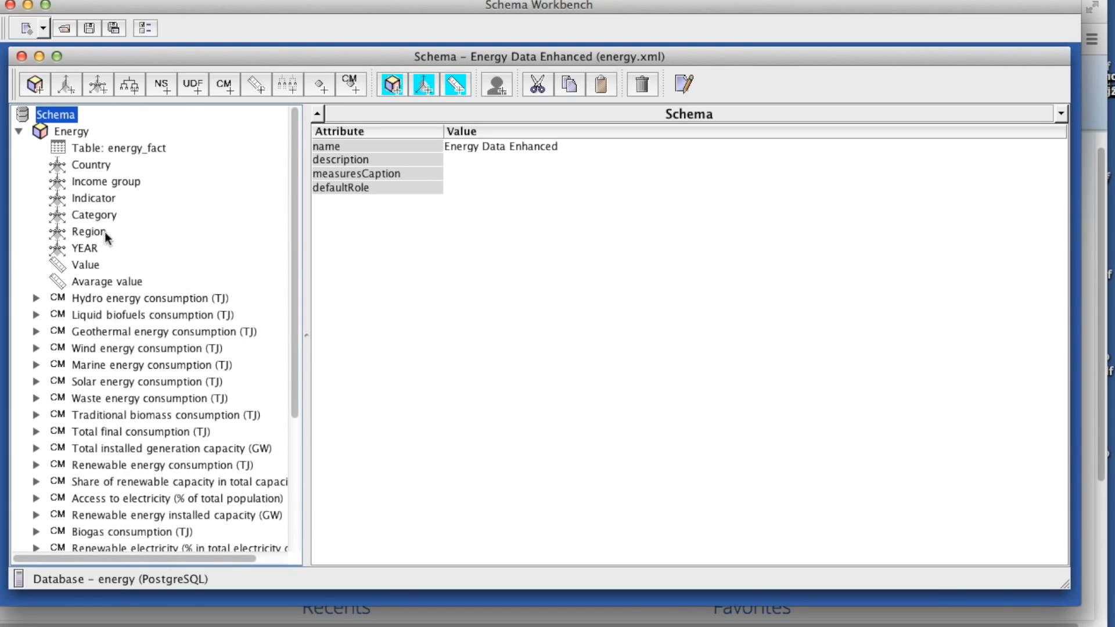
Examine the formulas and format strings of the calculated members from Hydro energy consumption (TJ) through Waste energy consumption (TJ).
click(122, 300)
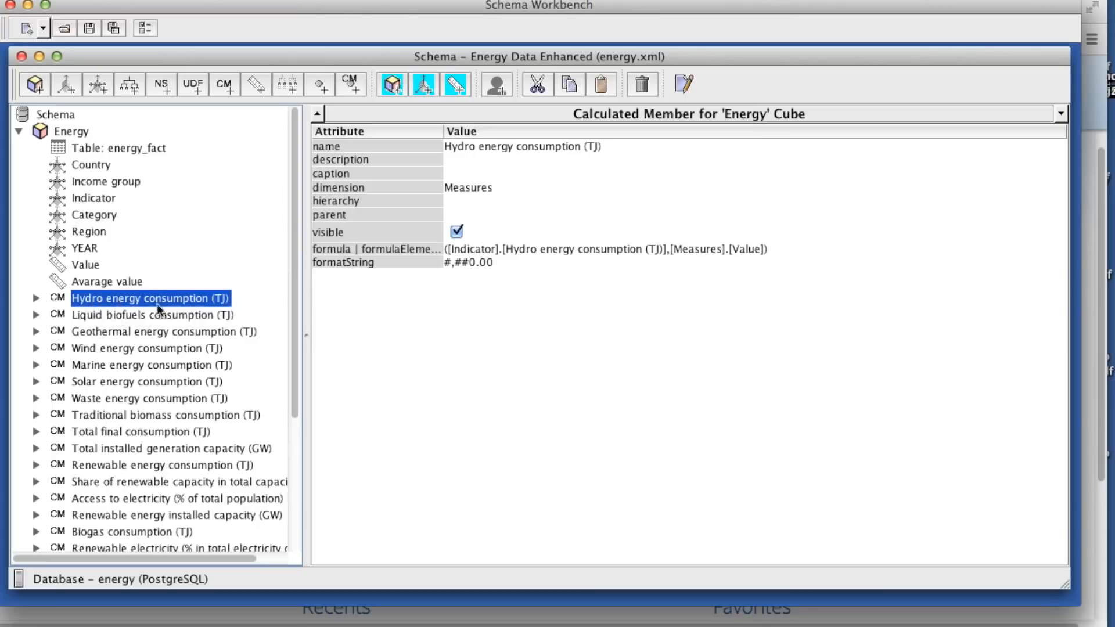
click(102, 317)
click(131, 301)
click(165, 315)
click(160, 332)
click(159, 348)
click(158, 365)
click(159, 395)
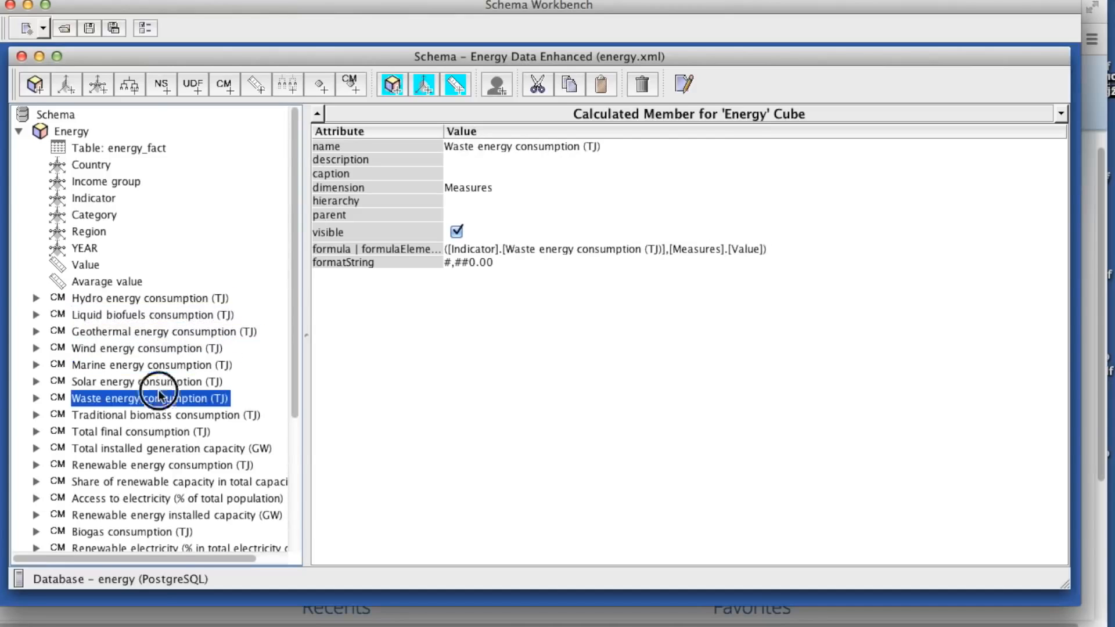
Examine the formulas and format strings of the calculated members from Marine energy consumption (TJ) through Access to electricity (% of total population).
click(162, 365)
click(160, 399)
scroll(149, 381, down, 2)
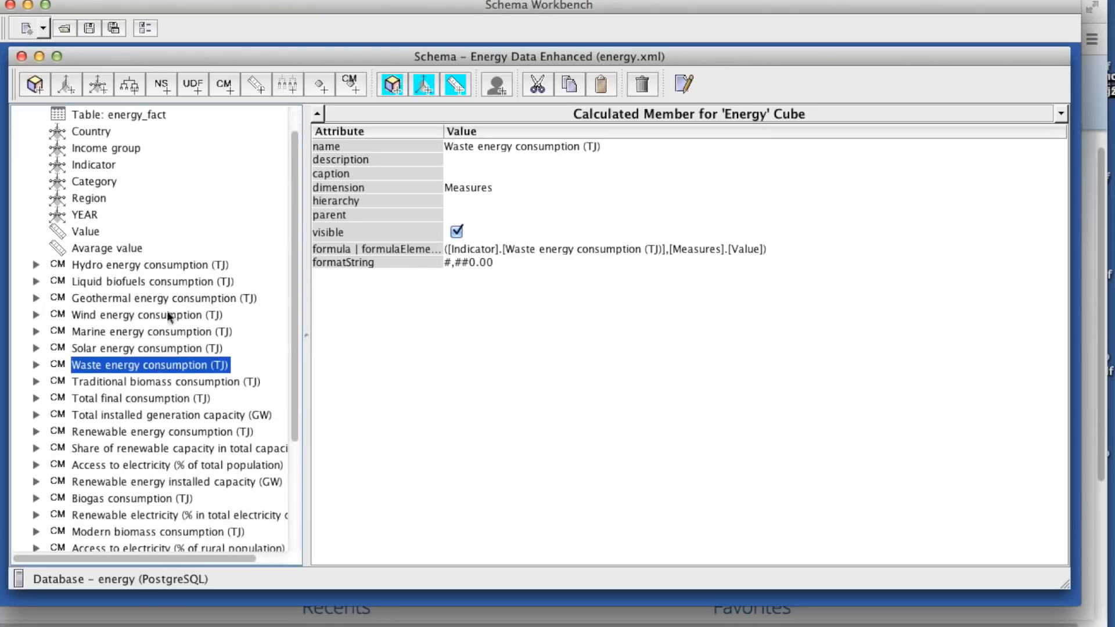
click(156, 416)
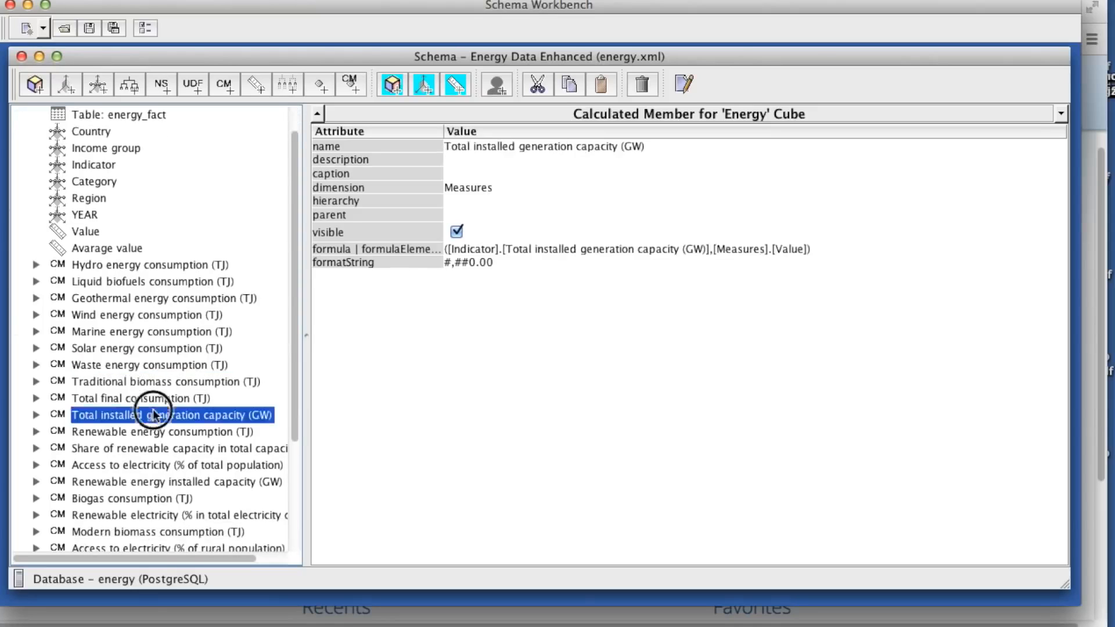
click(163, 450)
click(139, 467)
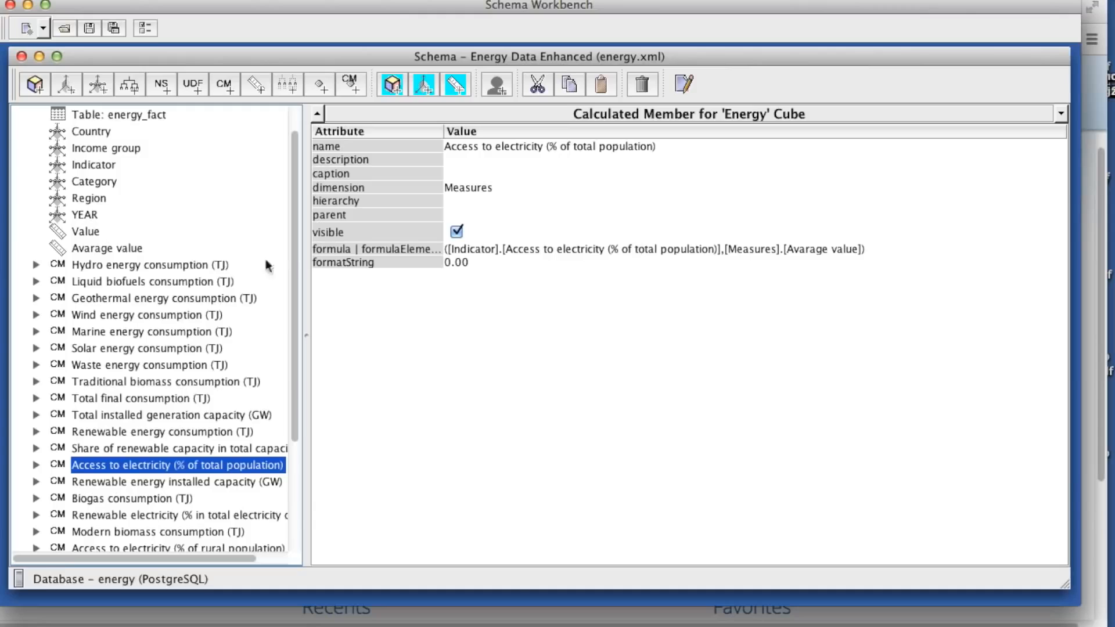
Compare the aggregators of the Value and Avarage value measures with the formulas of the Access to electricity calculated members.
click(87, 233)
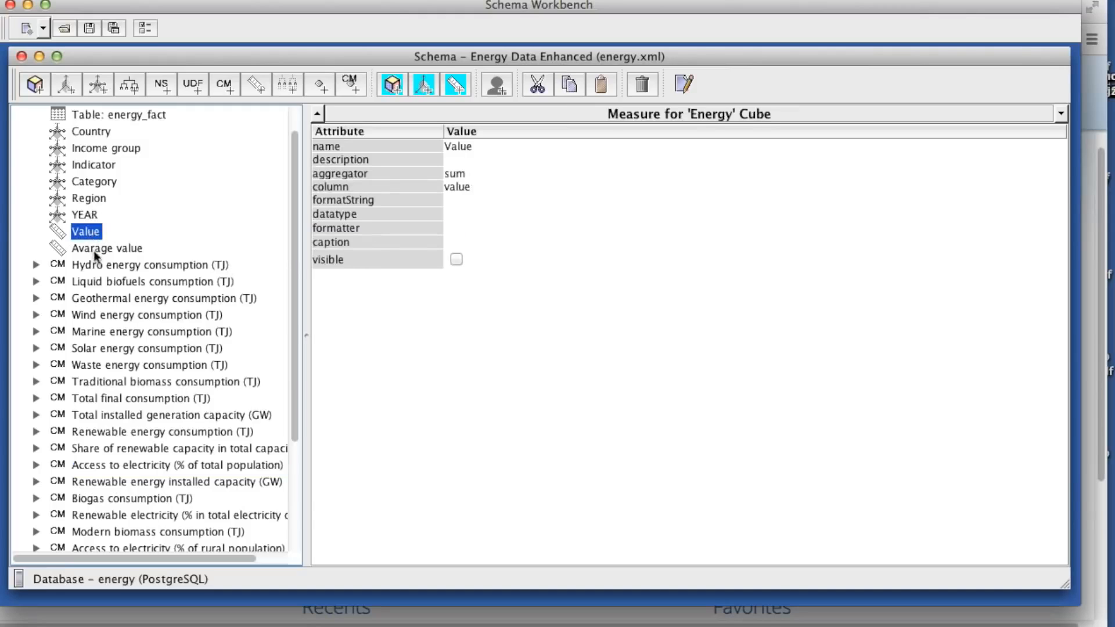
click(98, 250)
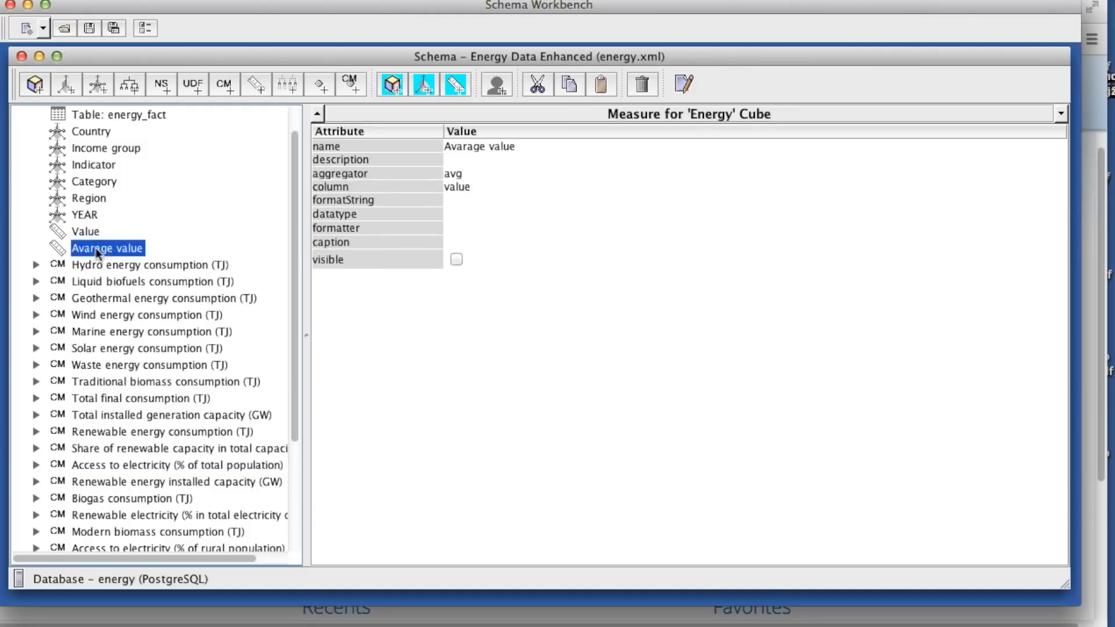
click(81, 233)
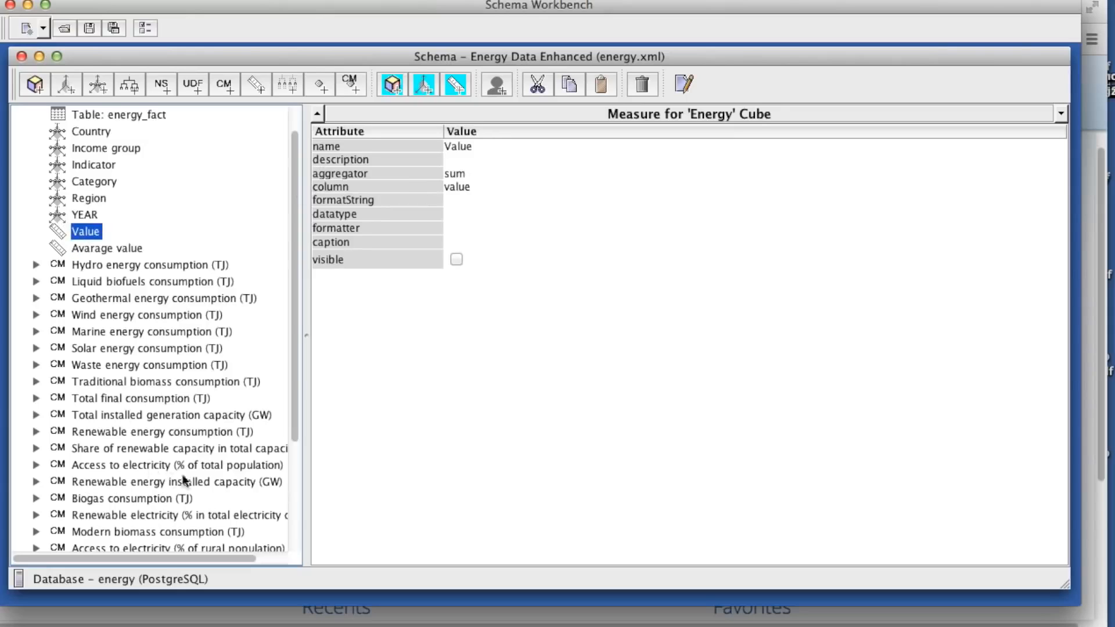
click(158, 465)
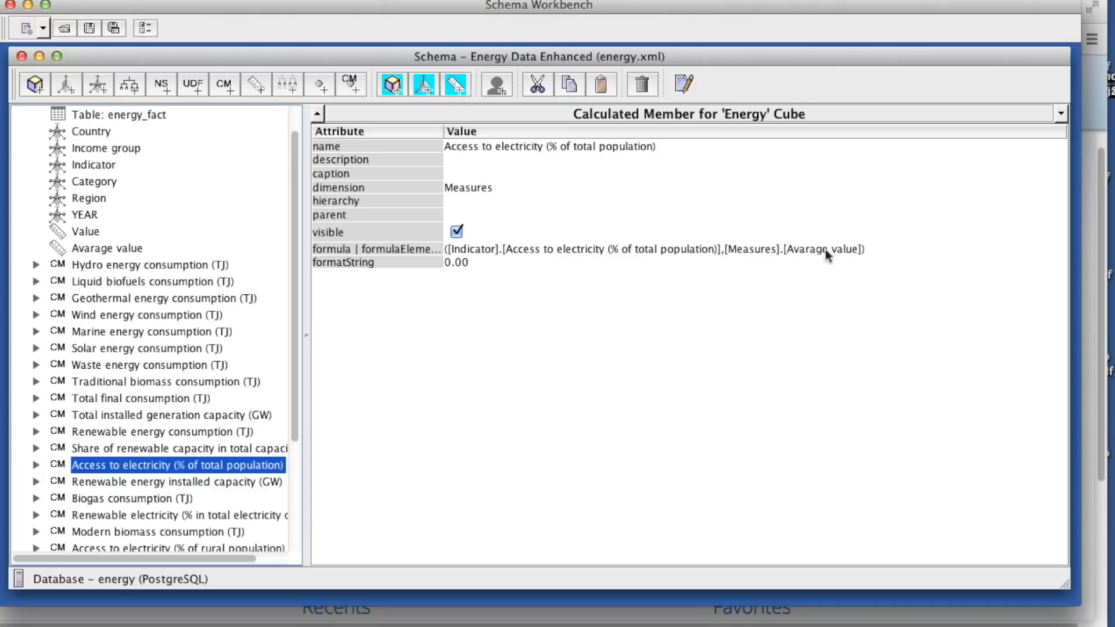
scroll(172, 441, down, 5)
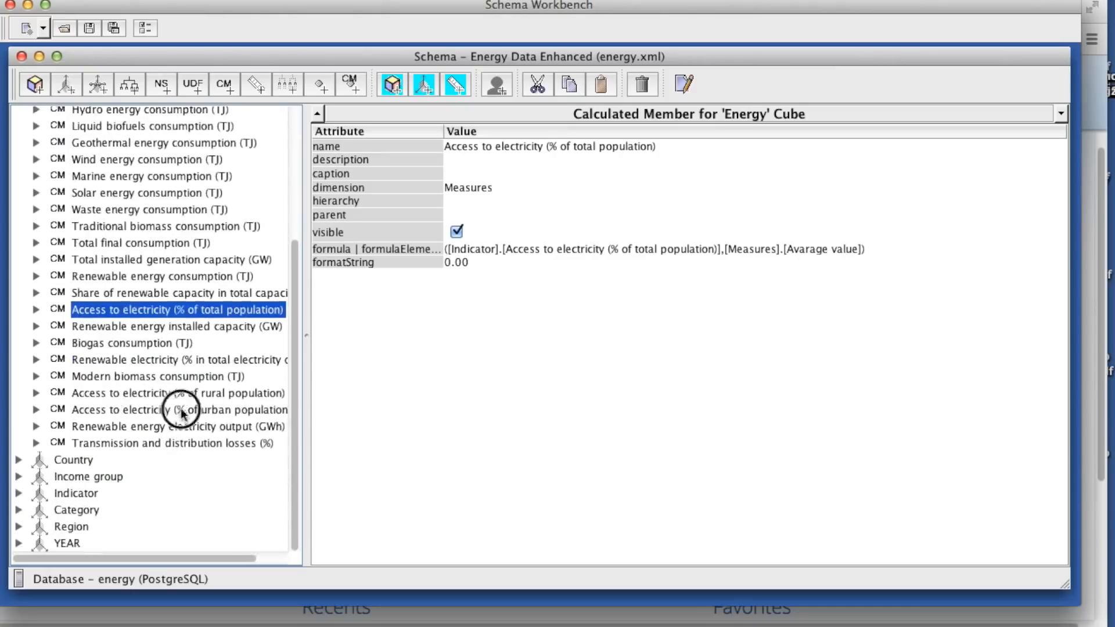
click(180, 410)
click(190, 395)
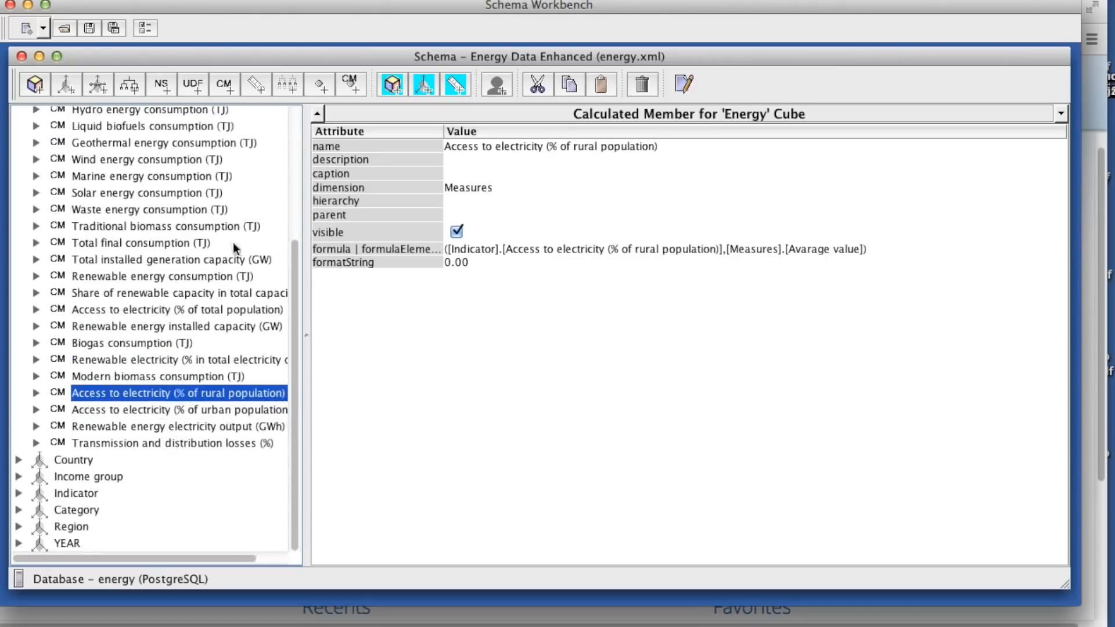
Check the energy_fact table and the formulas of Transmission and distribution losses (%), Access to electricity (% of rural population) and Renewable electricity (% in total electricity output).
scroll(229, 253, up, 6)
click(110, 151)
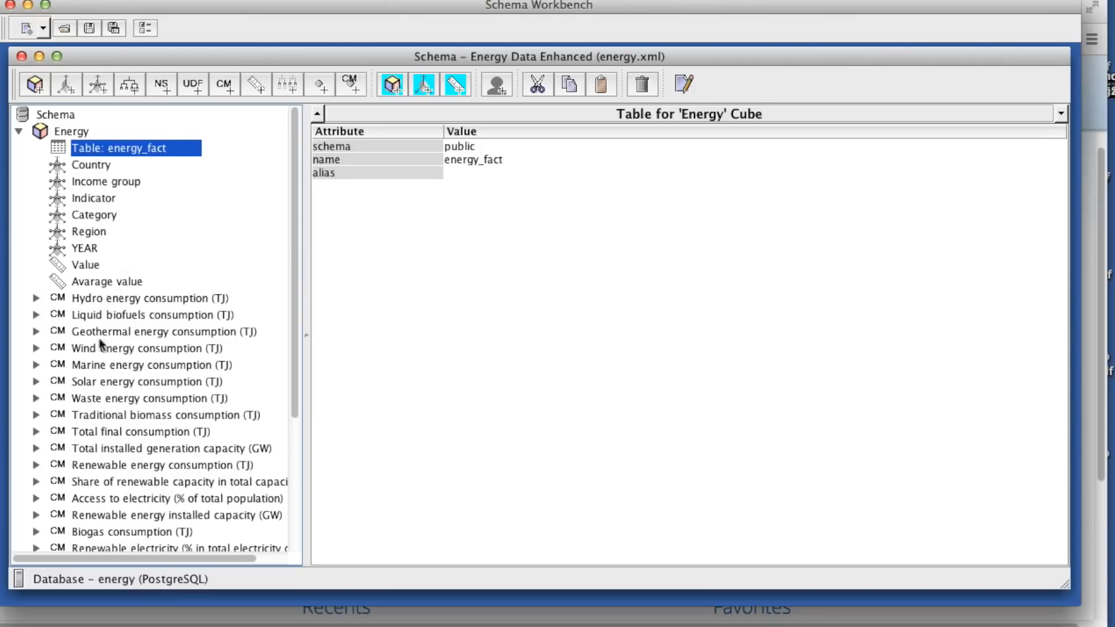
scroll(163, 398, down, 10)
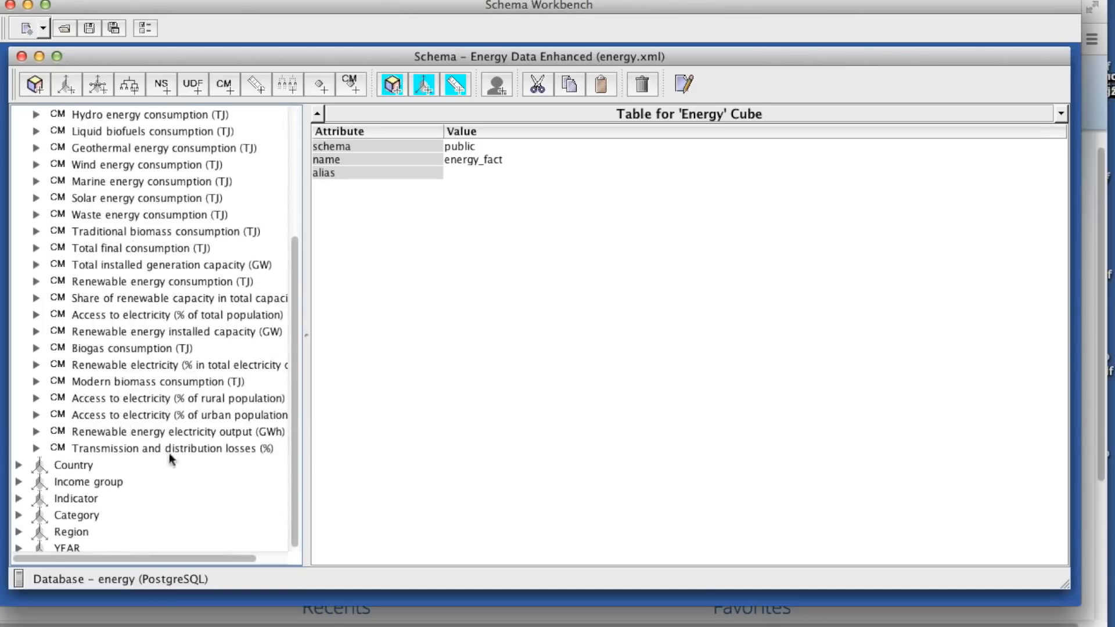
click(174, 450)
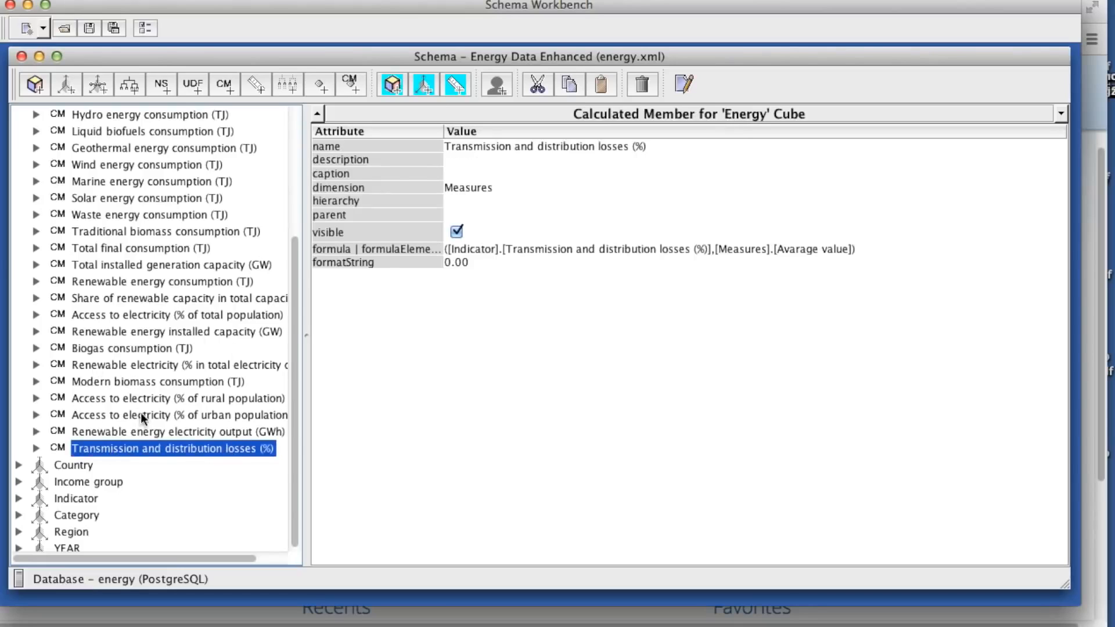
click(130, 398)
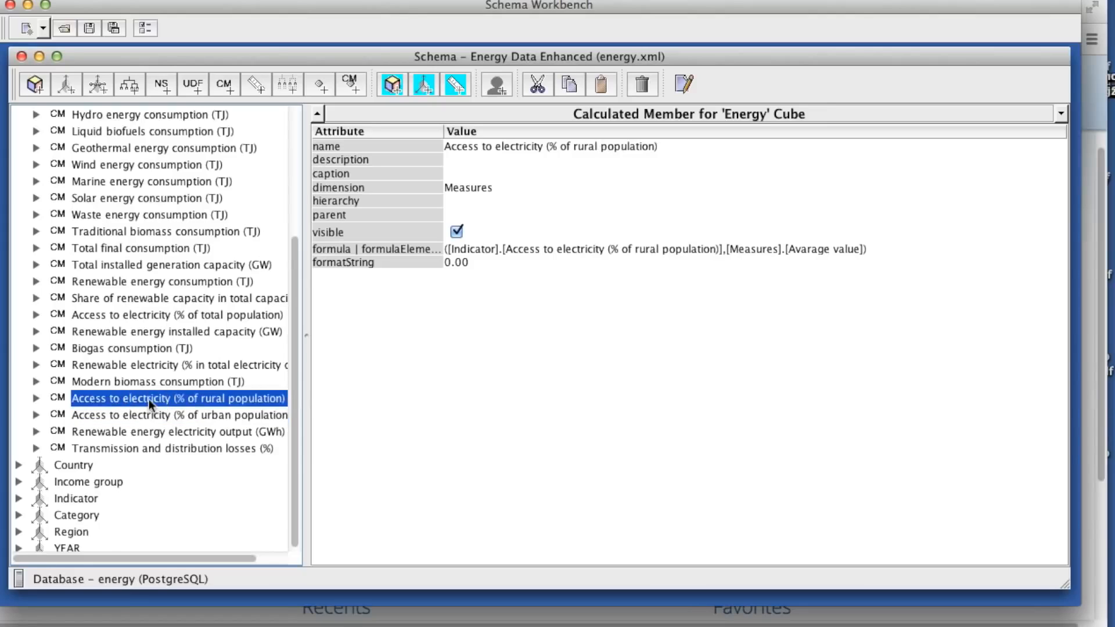
scroll(150, 395, up, 3)
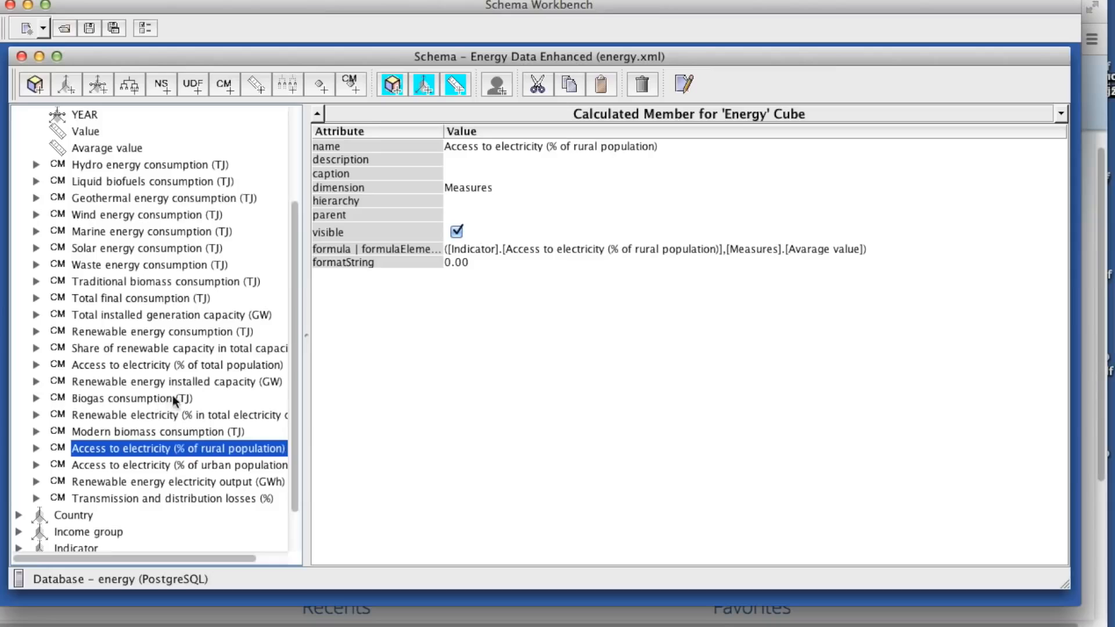
click(116, 415)
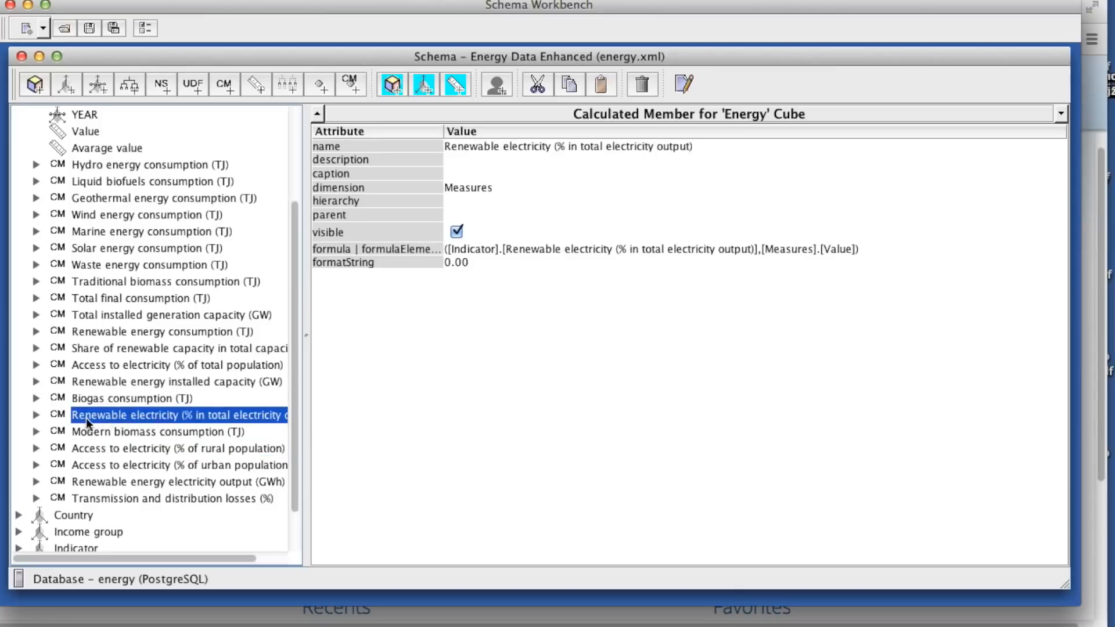
scroll(185, 417, right, 2)
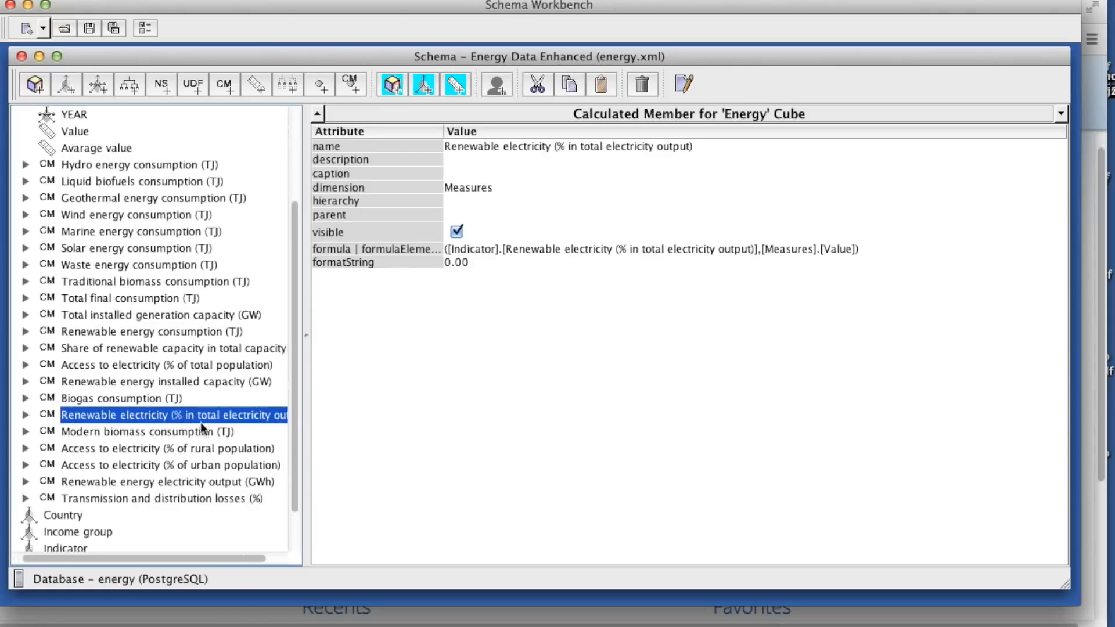
scroll(137, 415, left, 2)
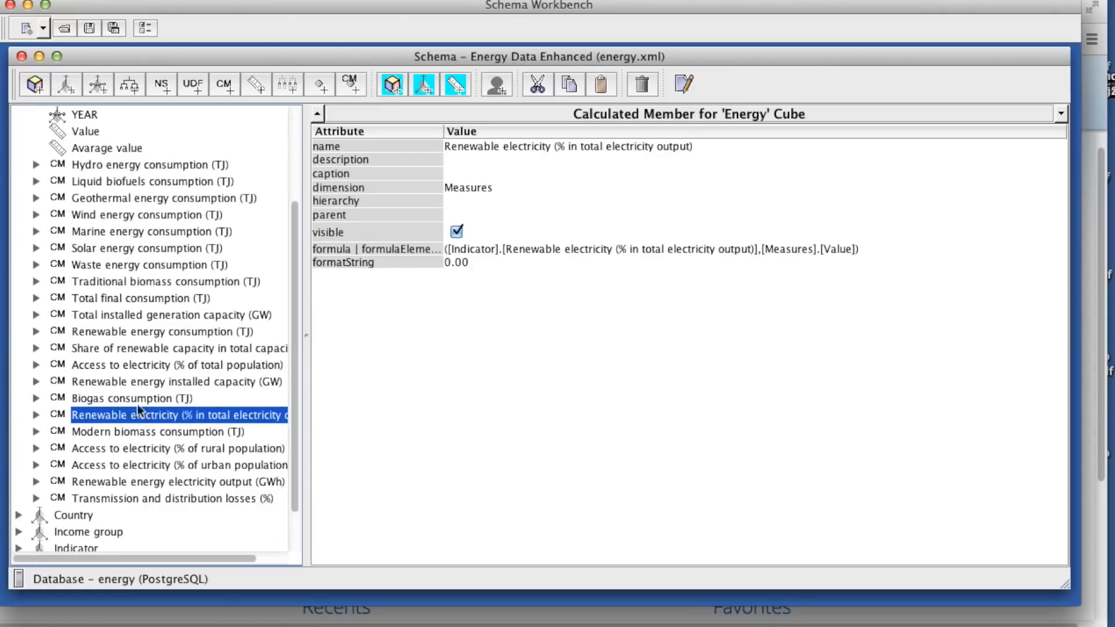
Compare the Total final consumption (TJ) and Renewable energy consumption (TJ) members, and recheck the formula of Renewable electricity (% in total electricity output).
click(130, 332)
click(137, 297)
click(138, 333)
click(140, 298)
click(139, 332)
click(140, 298)
click(139, 332)
click(141, 299)
click(140, 332)
click(139, 298)
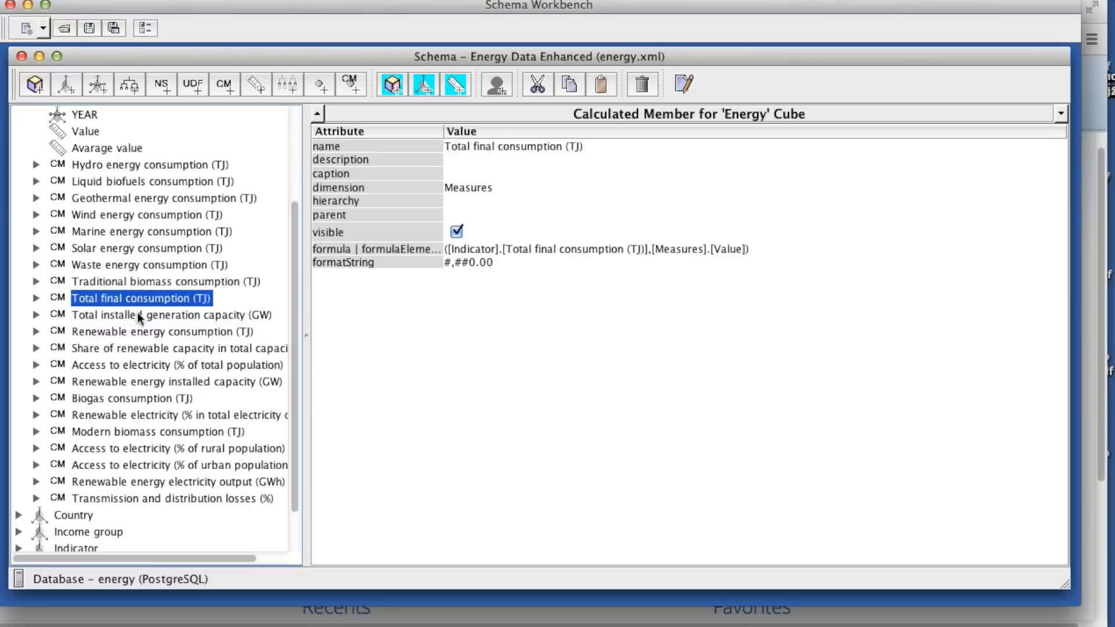
click(151, 416)
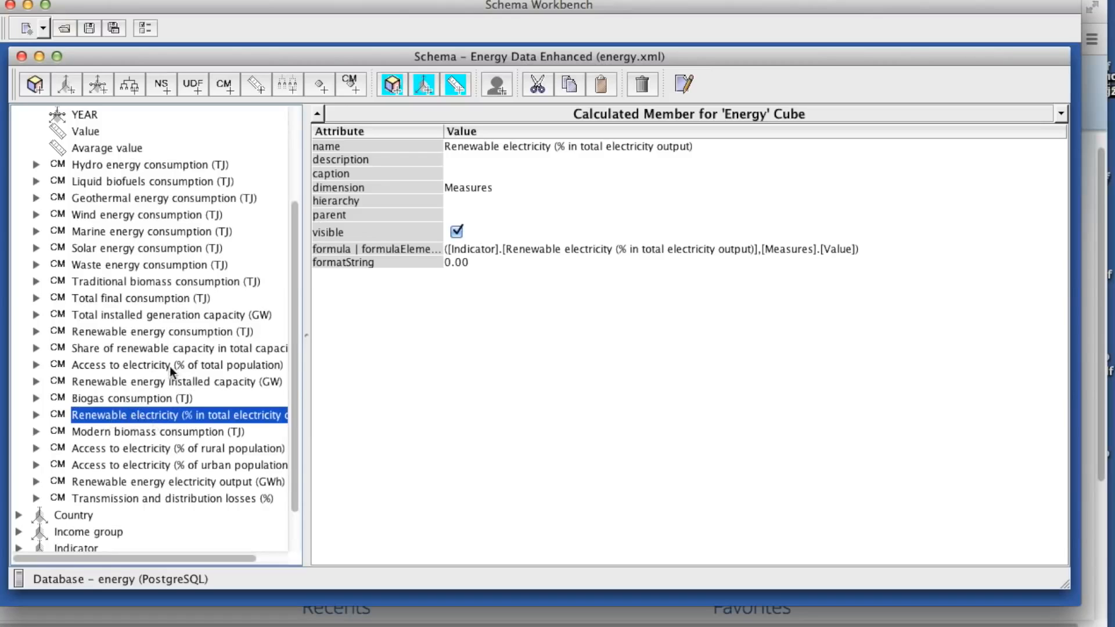
Review the Avarage value measure alongside the Liquid biofuels consumption (TJ) and Hydro energy consumption (TJ) calculated members.
scroll(171, 368, up, 5)
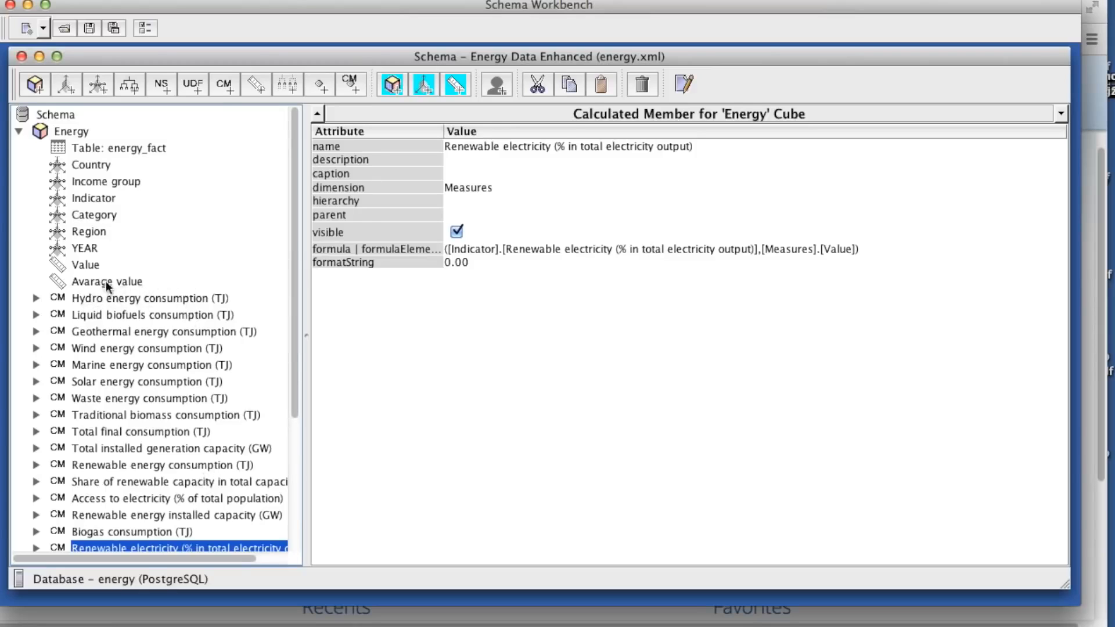
click(104, 283)
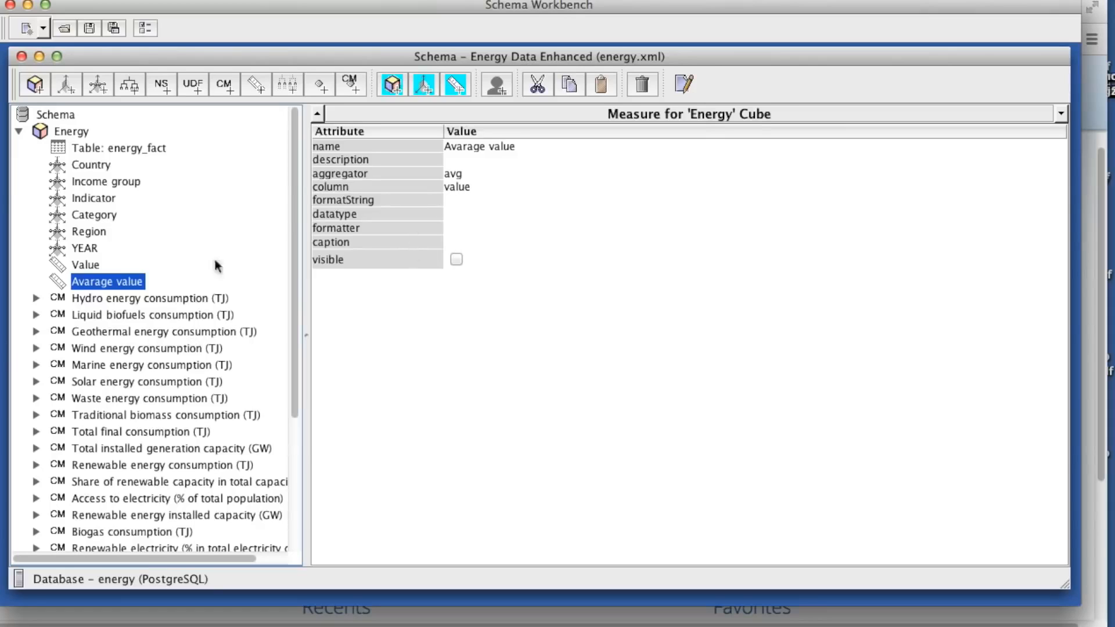
click(121, 317)
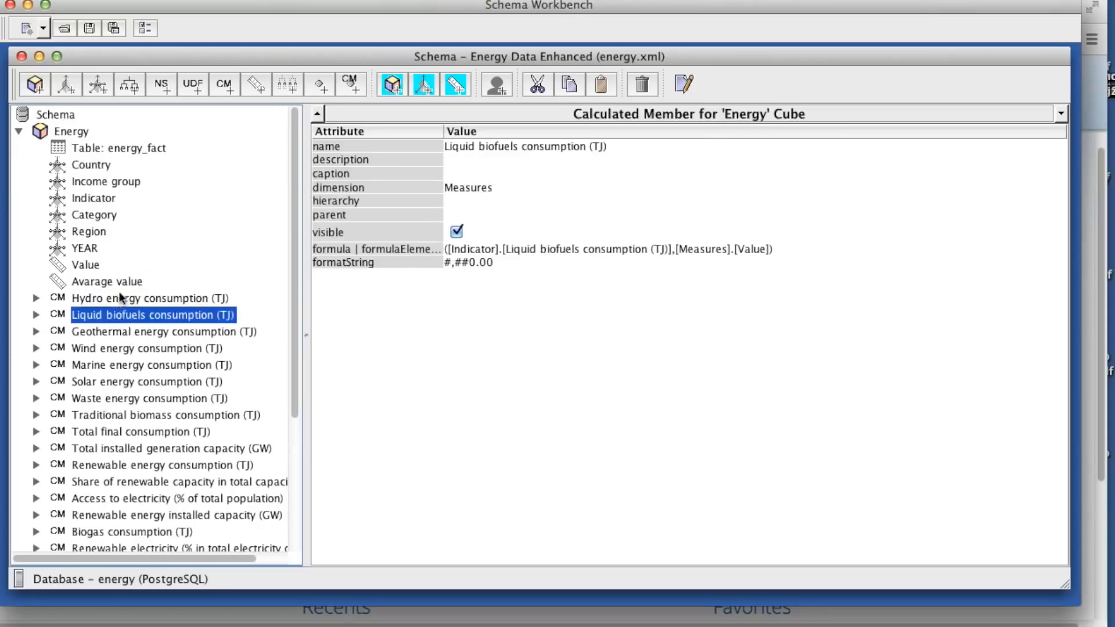
click(120, 297)
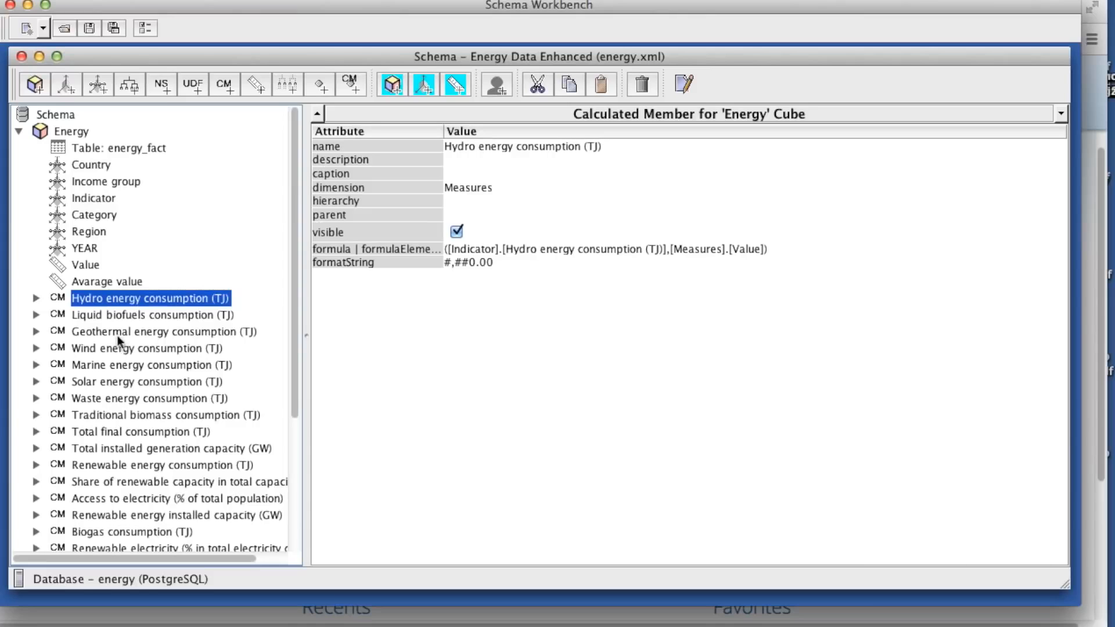
Publish the Energy Data Enhanced schema to the local Pentaho server using the EnergySource data source, registered as an XMLA data source.
click(65, 119)
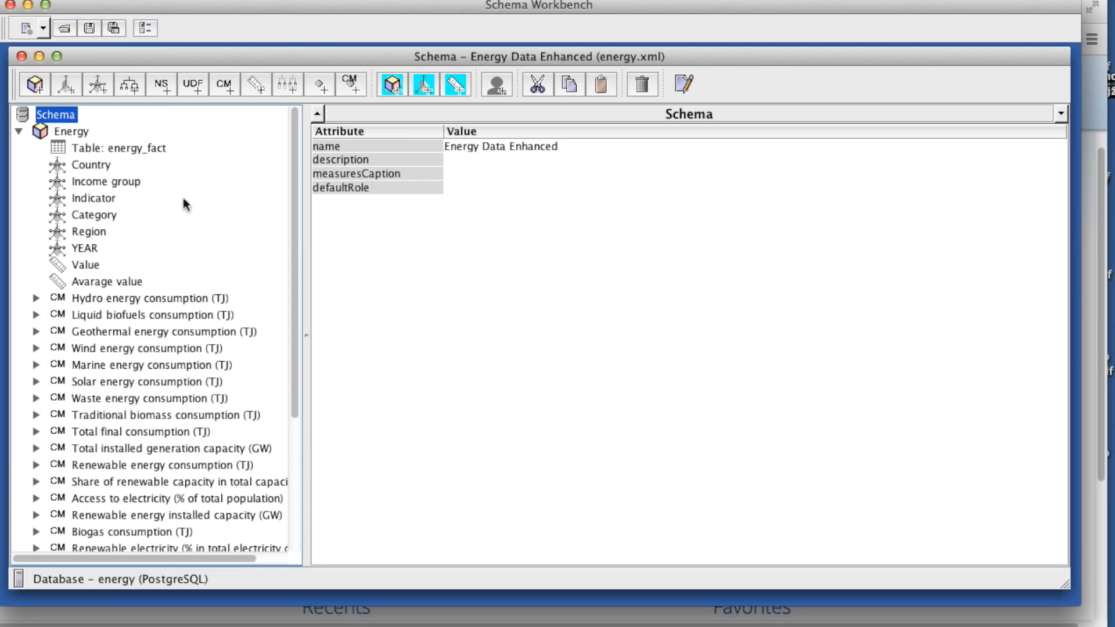
scroll(166, 407, down, 10)
scroll(165, 407, up, 10)
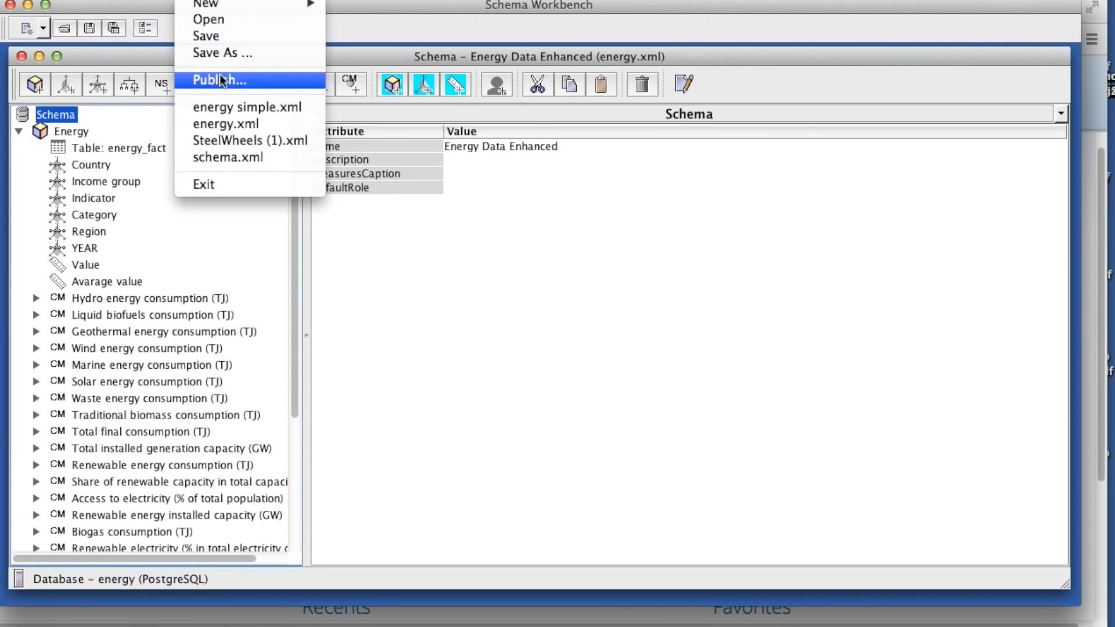
click(224, 77)
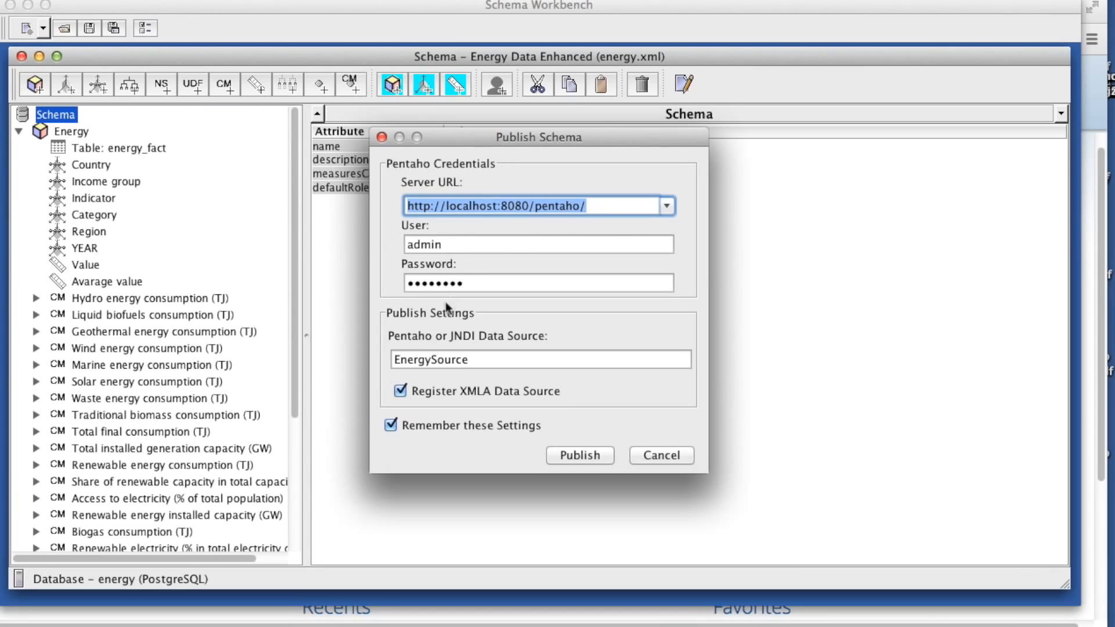
click(580, 456)
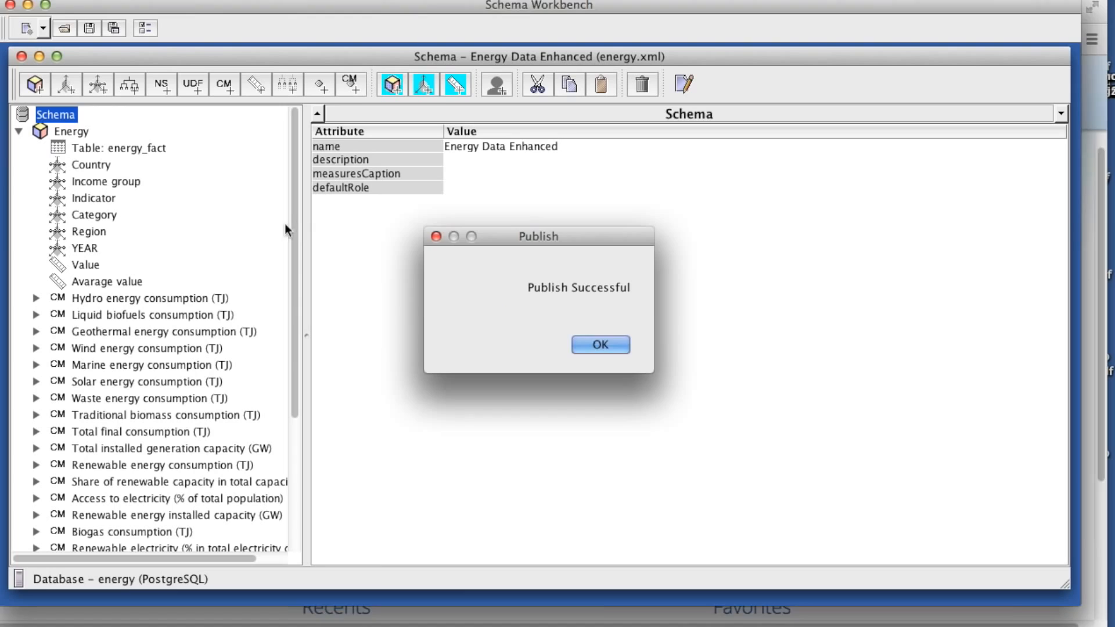
click(602, 344)
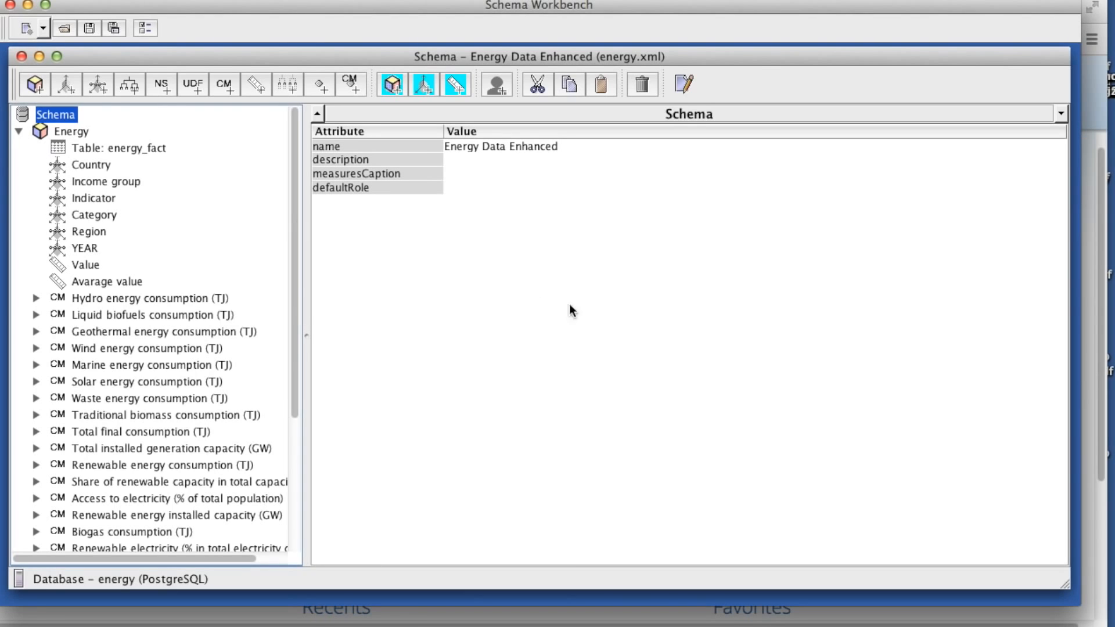
Switch to the Pentaho User Console in the browser and create a new Saiku Analytics analysis.
key(super+Tab)
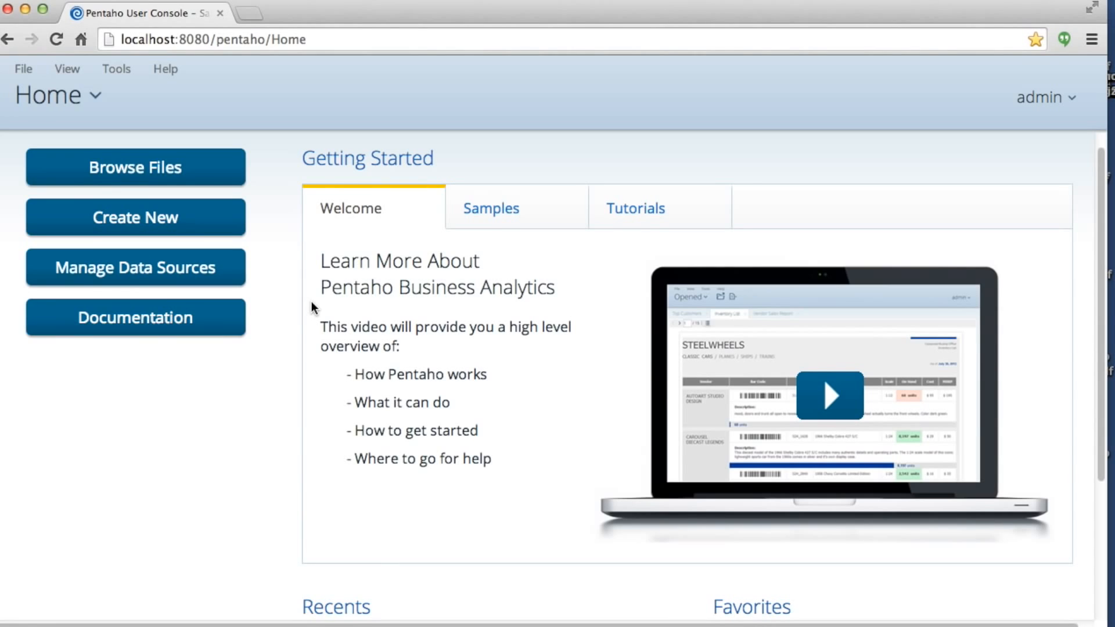
click(154, 217)
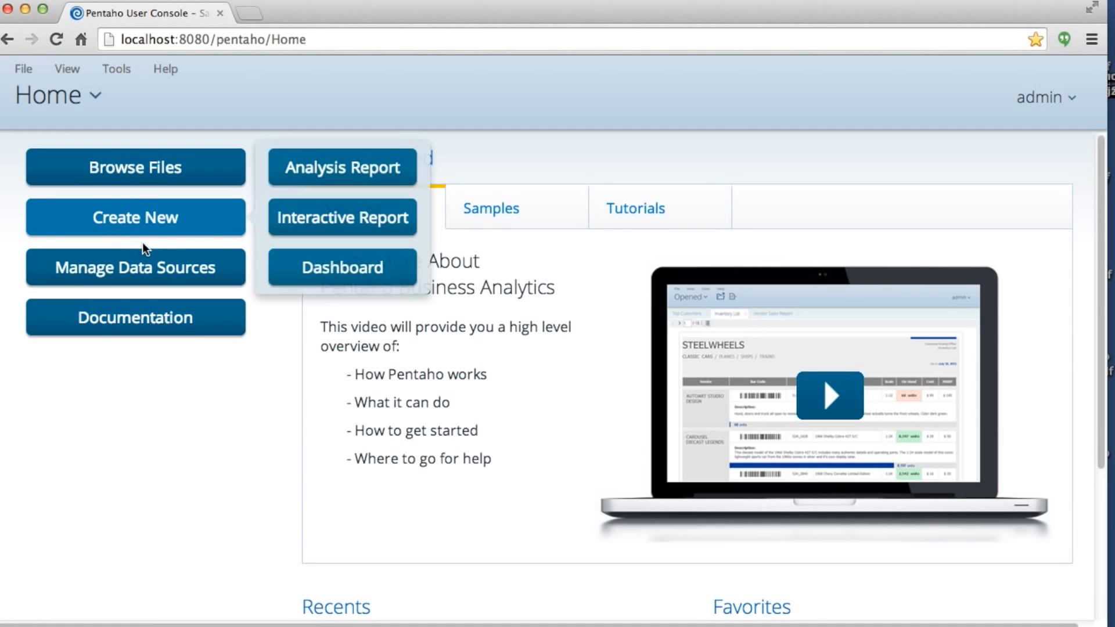
click(50, 96)
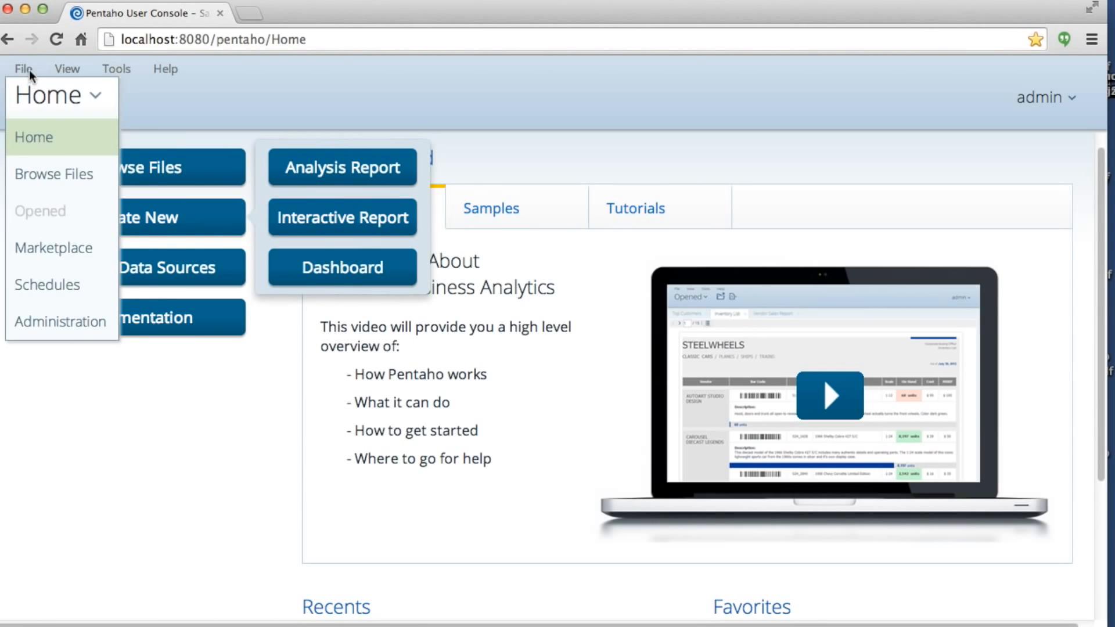
click(24, 70)
mouse_move(47, 98)
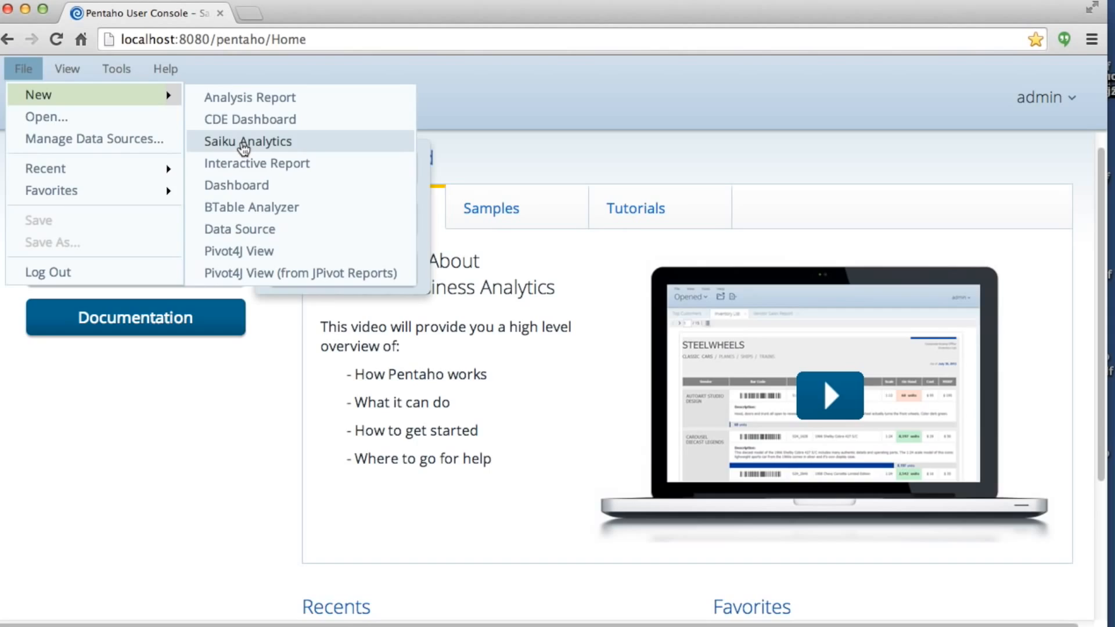
click(243, 145)
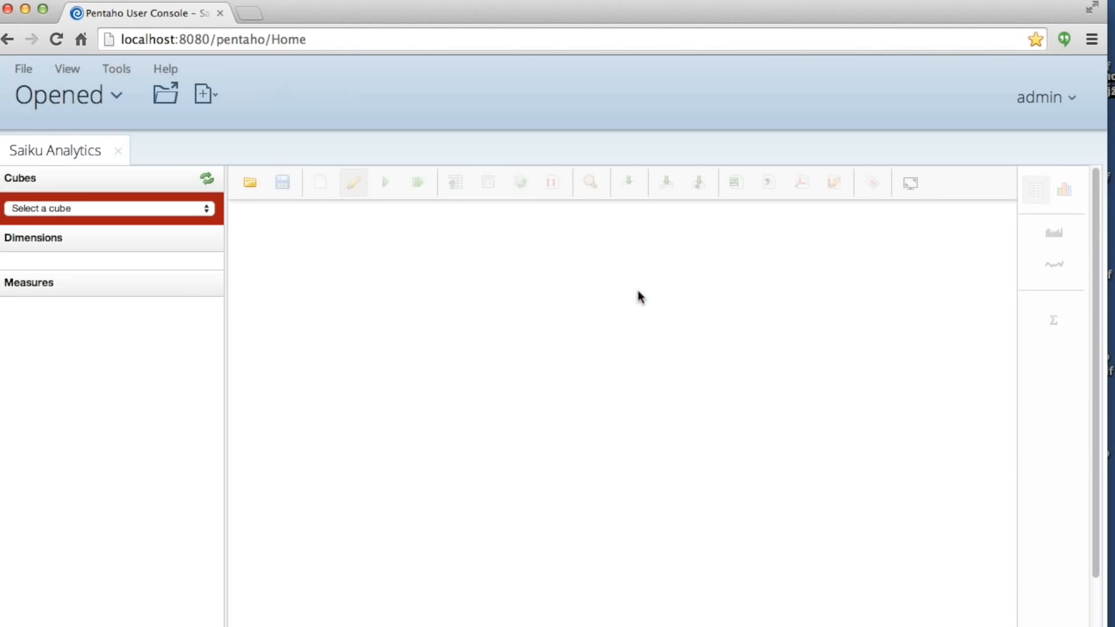
Refresh the cube list and load the Energy cube from Energy Data Enhanced to review its dimensions and measures.
click(207, 180)
click(205, 210)
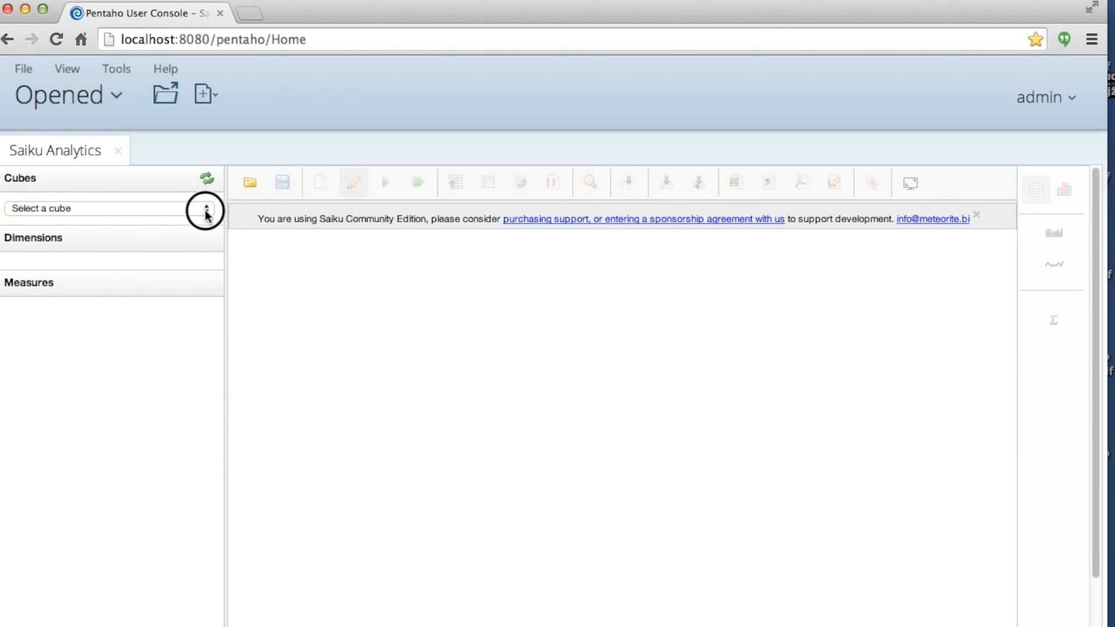
click(206, 213)
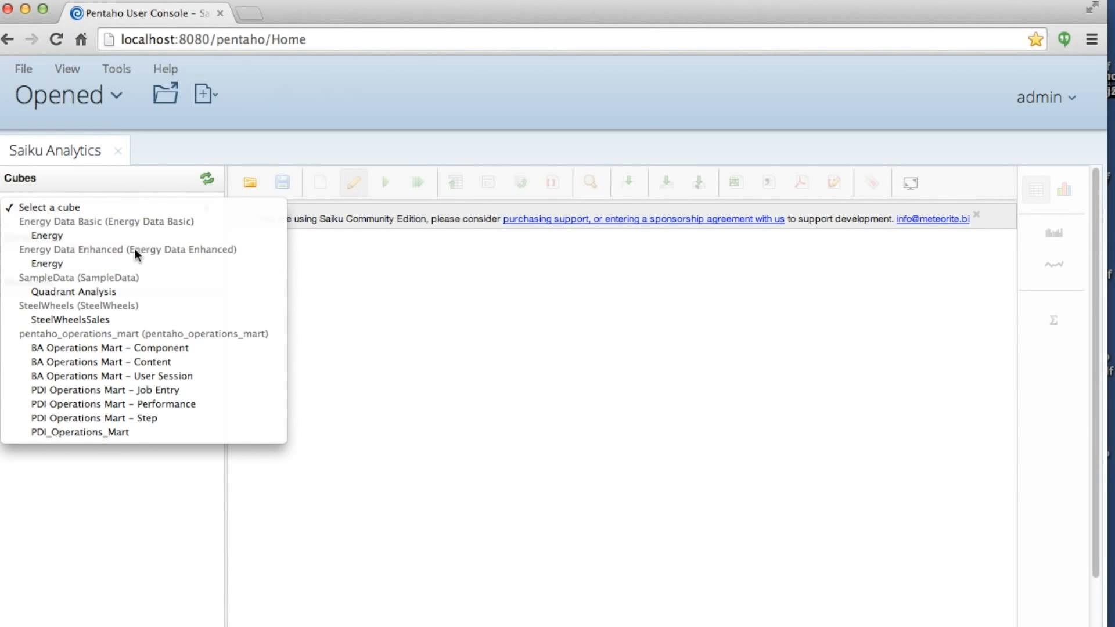
click(48, 268)
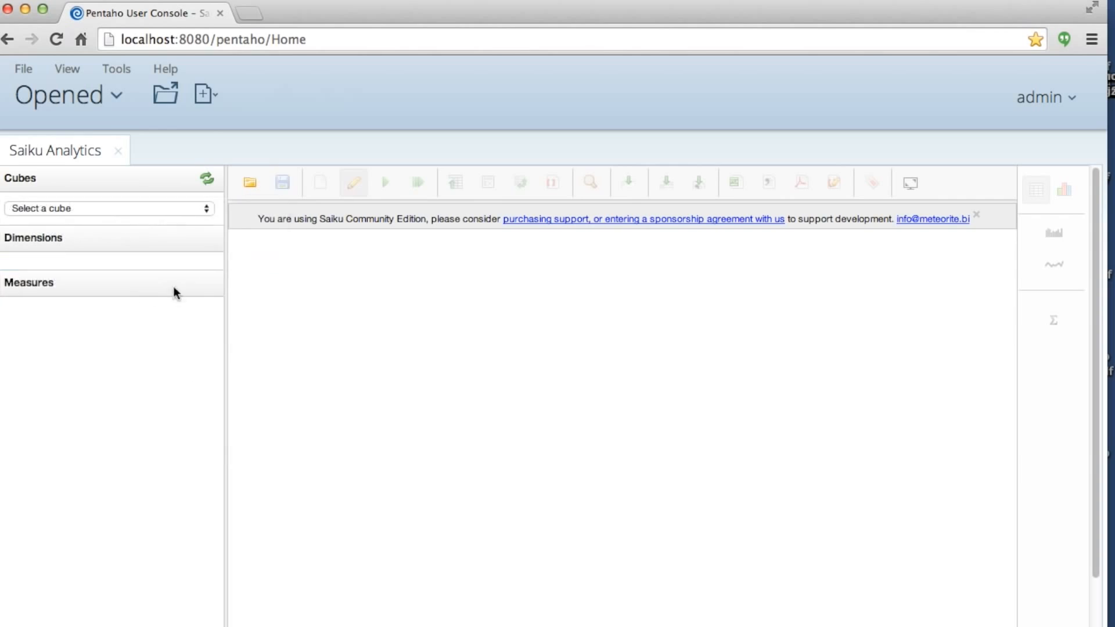
scroll(97, 489, down, 3)
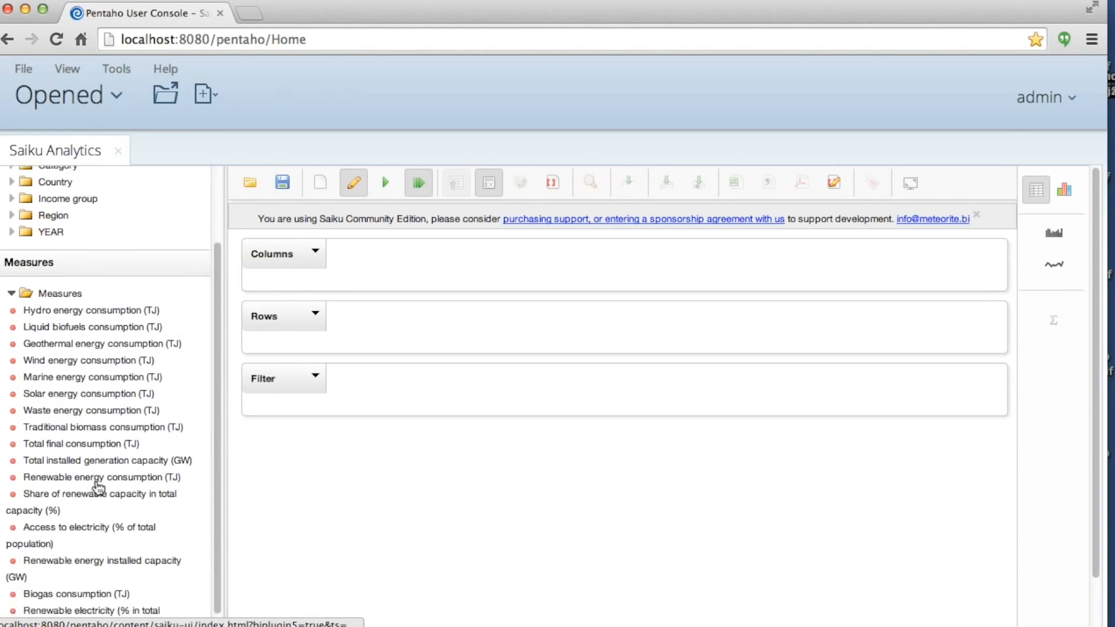
scroll(98, 489, down, 5)
scroll(96, 491, up, 5)
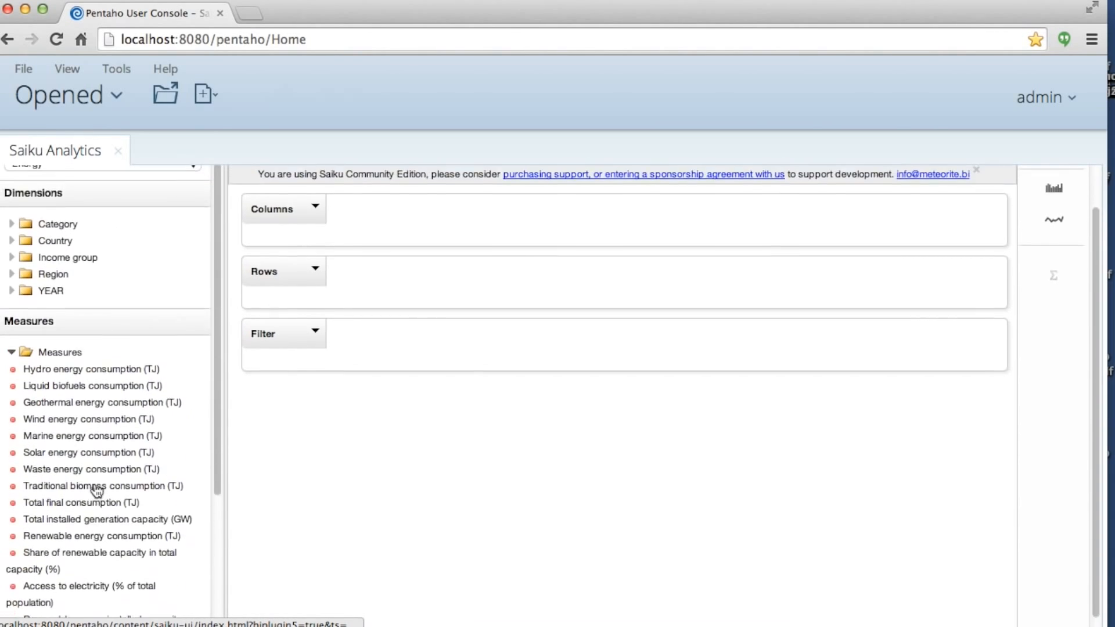
scroll(97, 491, up, 2)
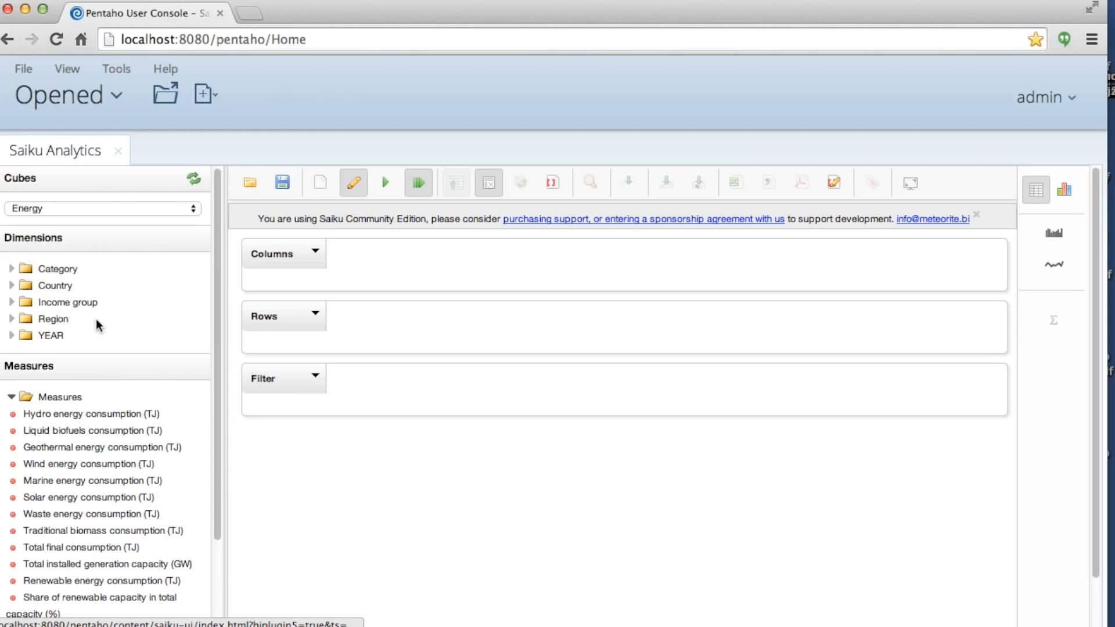
Switch to Schema Workbench to check the visible attribute of the Indicator dimension usage, and return to the browser.
key(super+Tab)
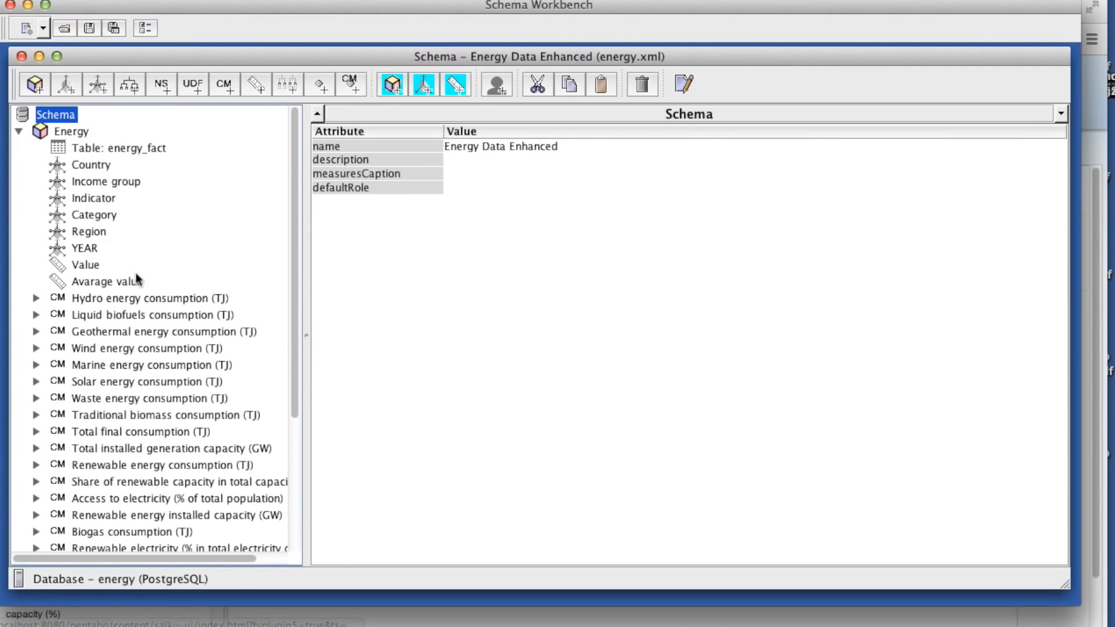
click(96, 198)
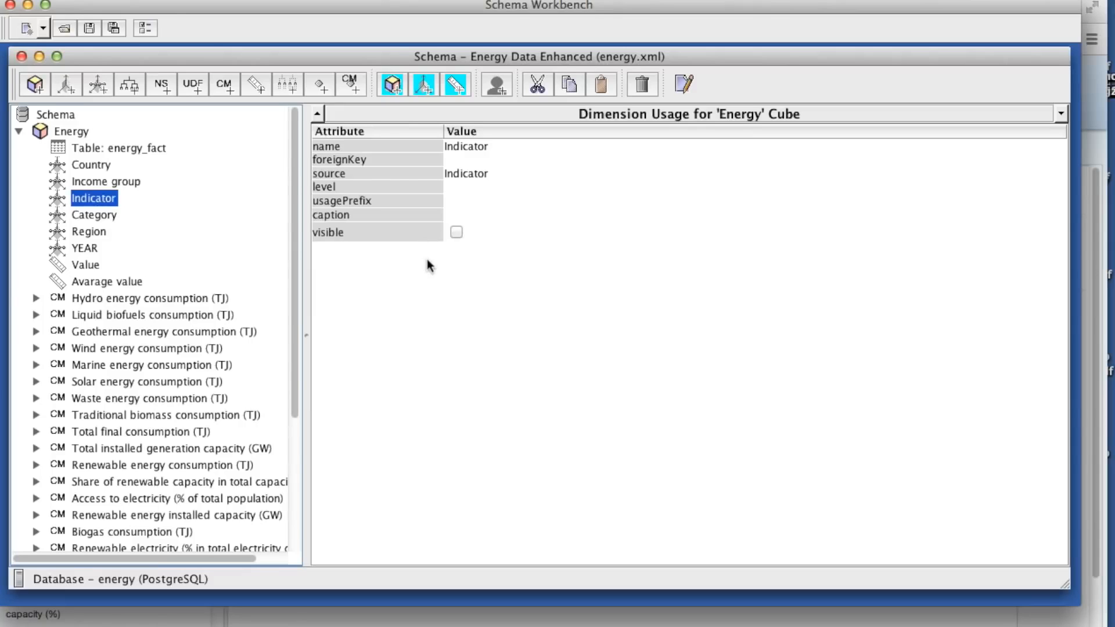
key(super+Tab)
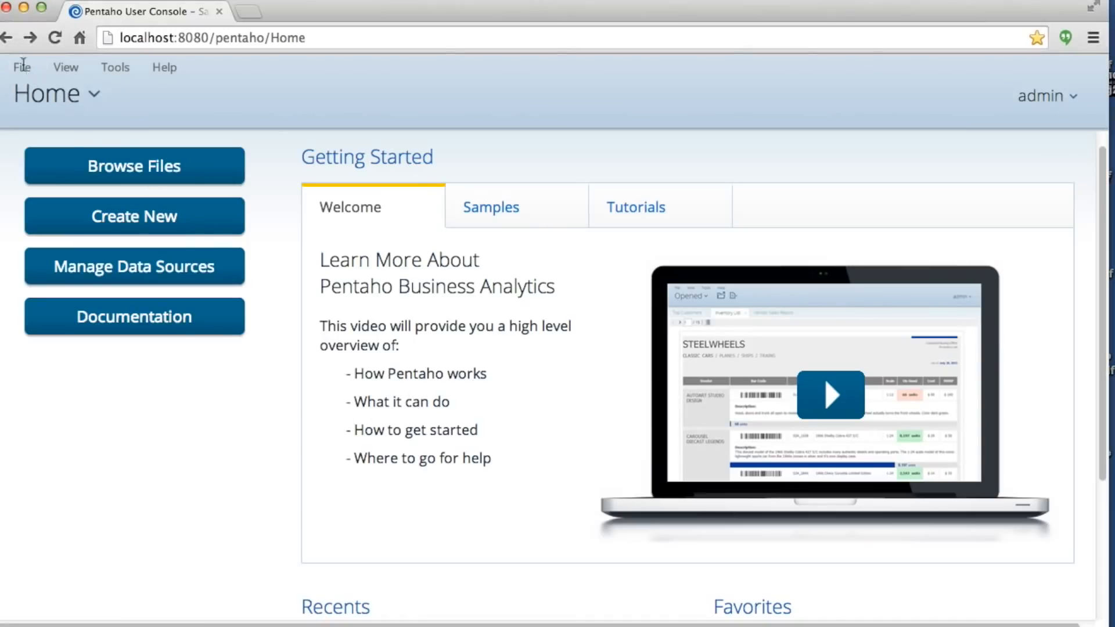
Create a new Saiku Analytics analysis based on the Energy cube of Energy Data Enhanced.
click(22, 68)
mouse_move(70, 104)
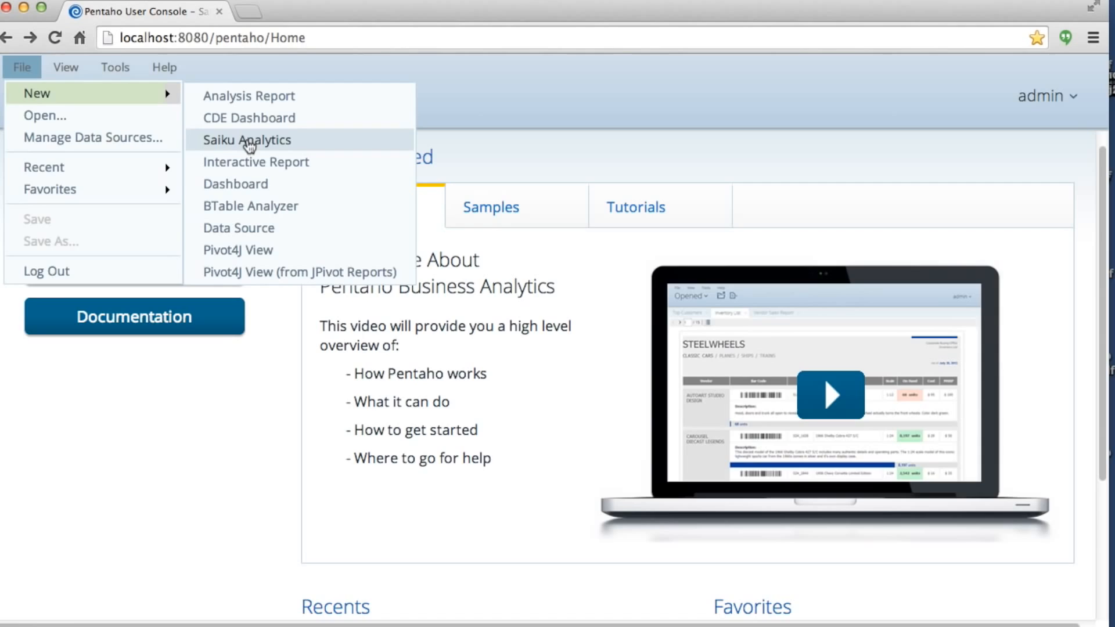
click(254, 144)
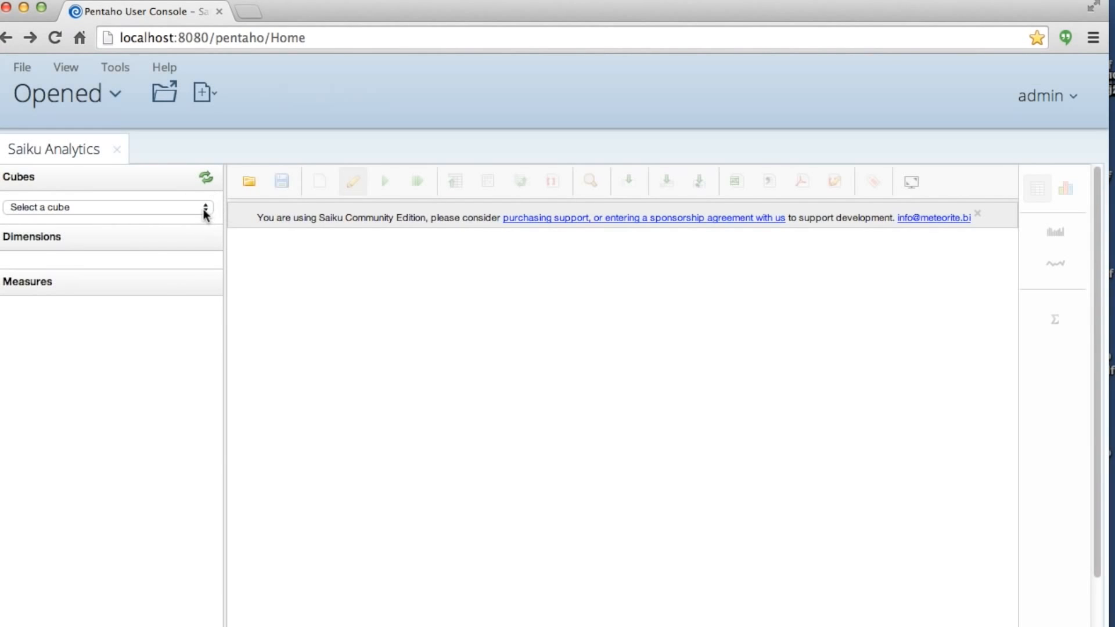
click(205, 210)
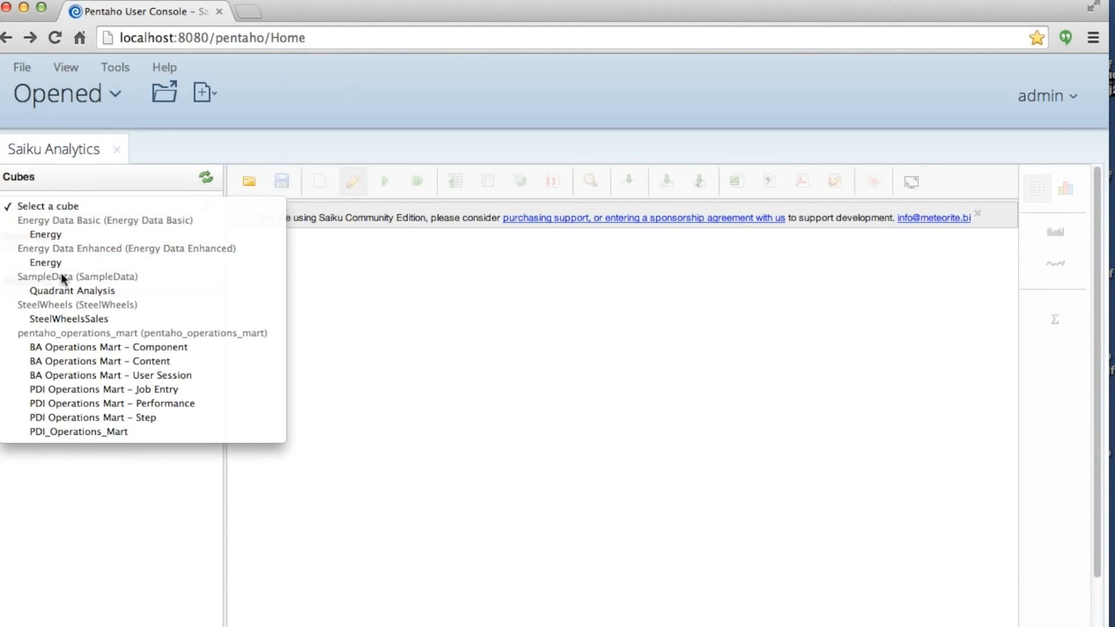
click(95, 266)
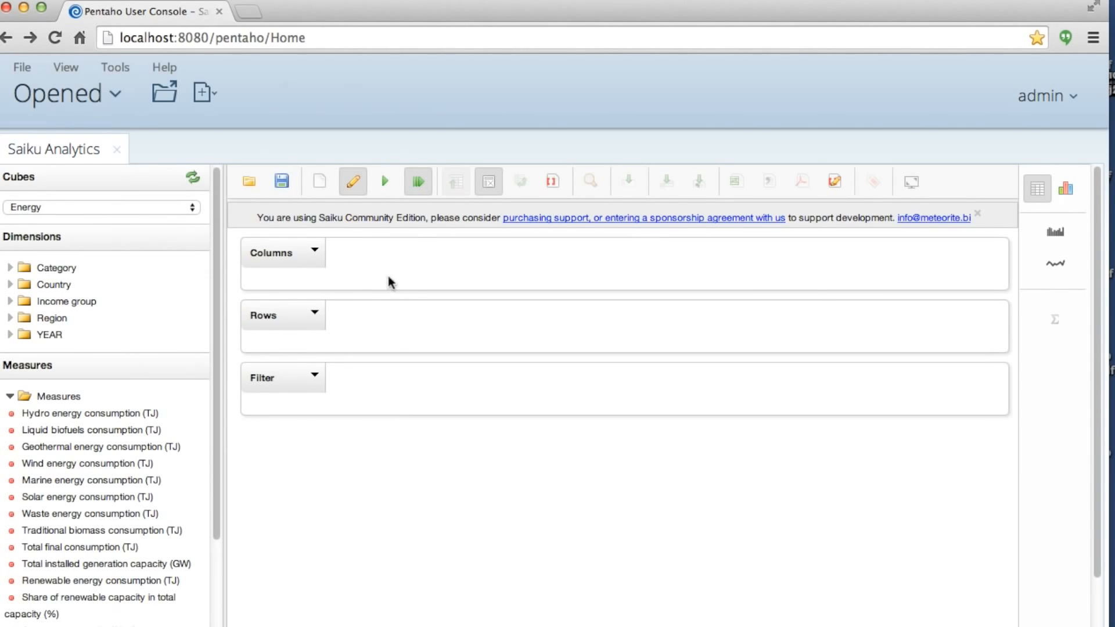
Expand the Country dimension and place its Country level on the query's rows.
drag(217, 437, 206, 382)
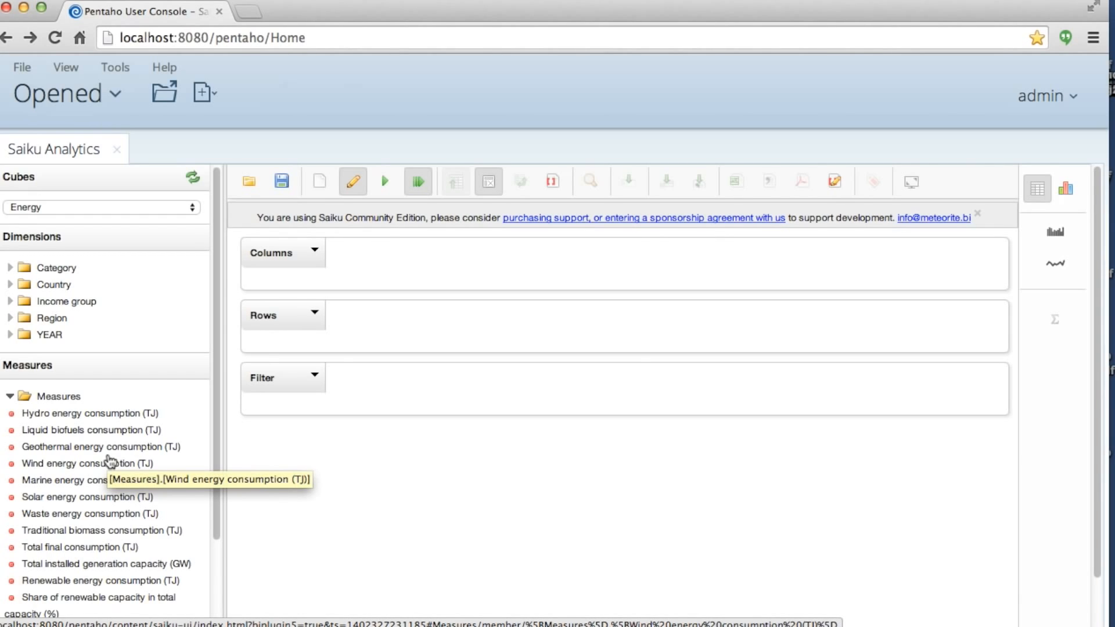
mouse_move(216, 410)
mouse_down()
mouse_move(217, 488)
mouse_move(215, 394)
mouse_up()
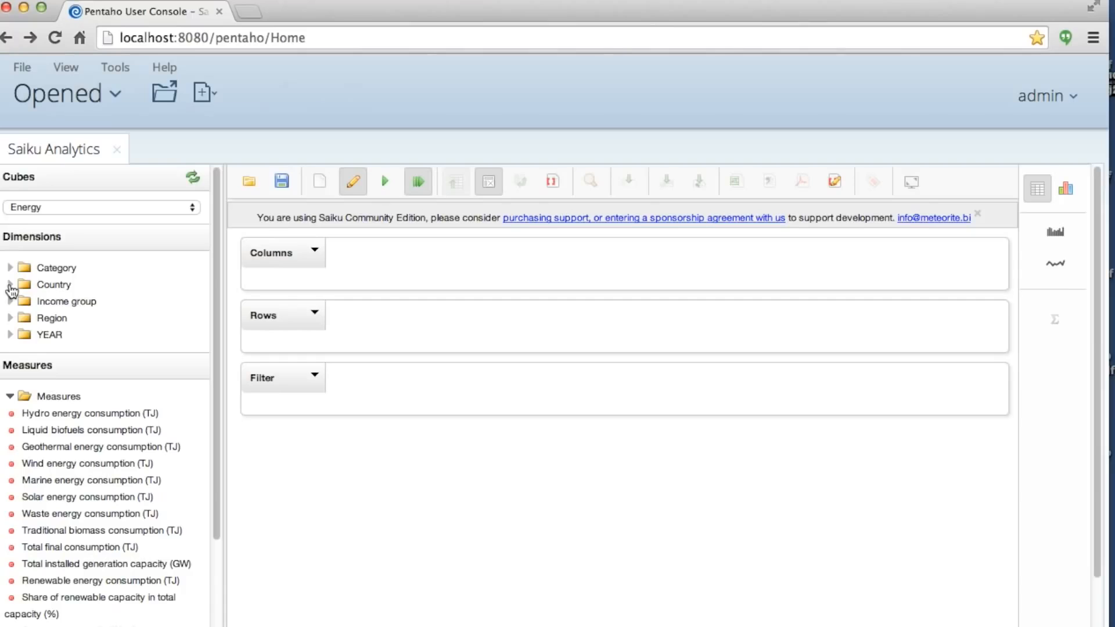
click(11, 286)
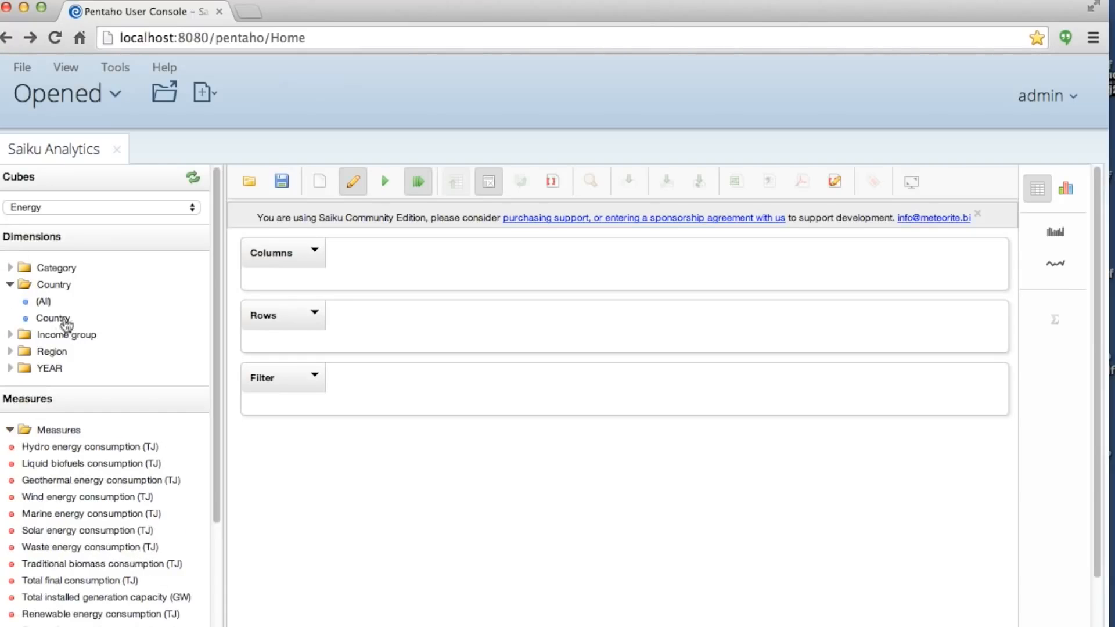
drag(50, 323, 427, 342)
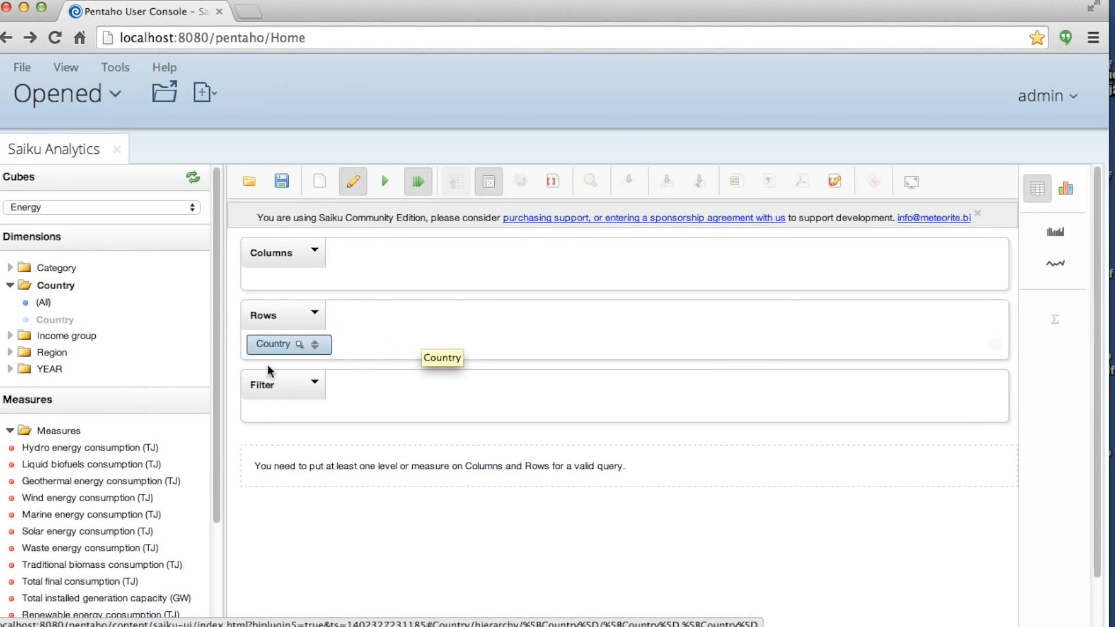
Add the Region level as a filter restricted to the Europe member.
click(10, 352)
drag(50, 390, 349, 411)
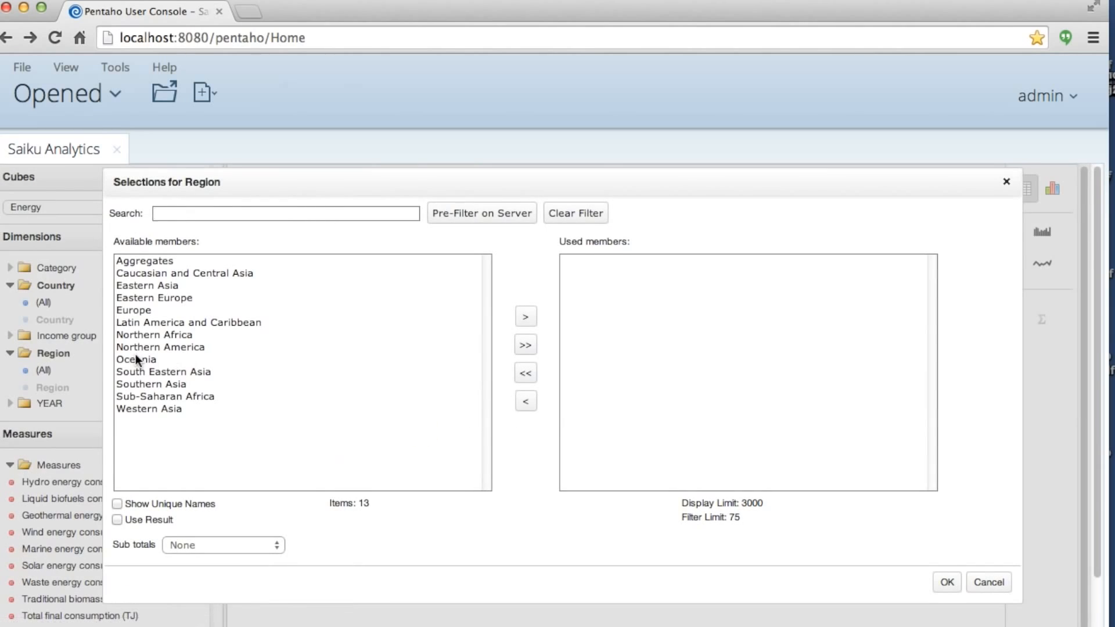
double_click(138, 309)
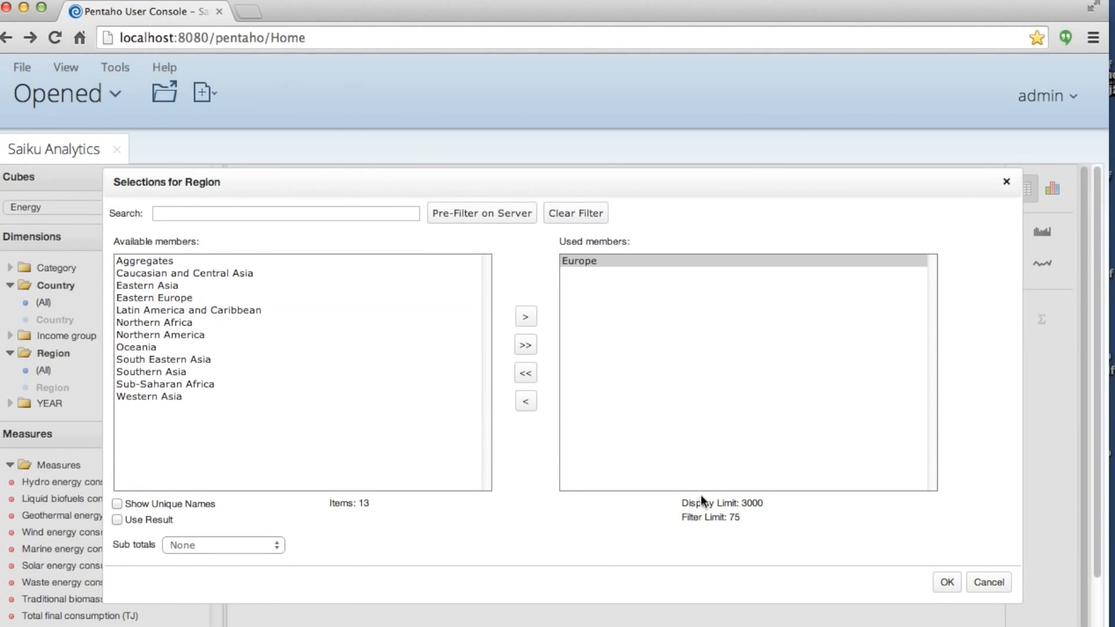
click(947, 583)
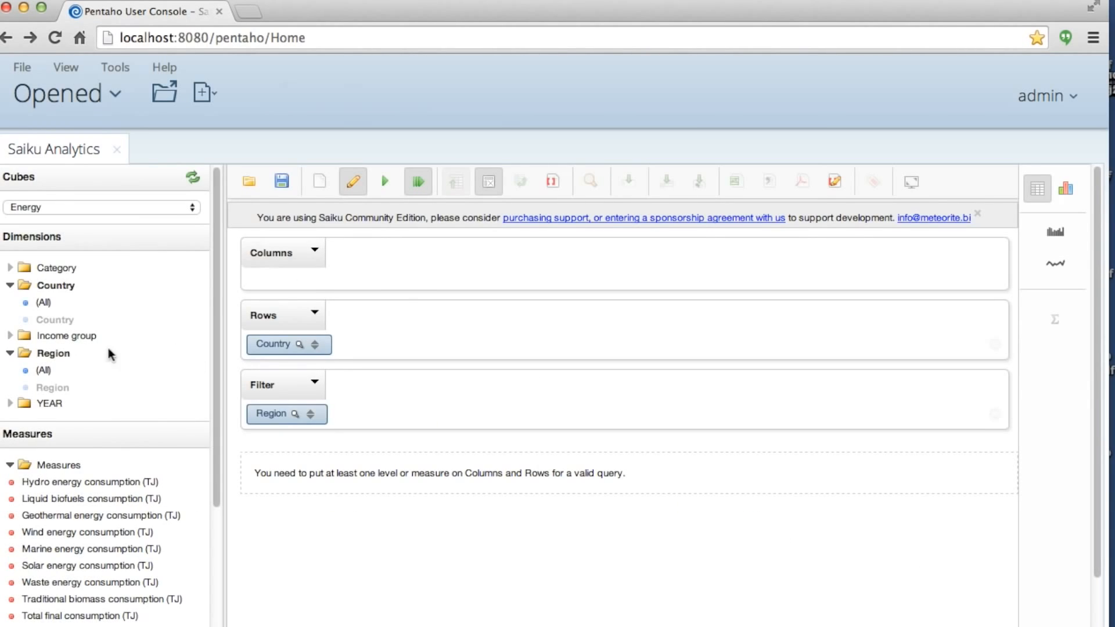
Add the Total final consumption (TJ) measure to the columns and look through the results per country.
drag(217, 470, 216, 583)
click(62, 448)
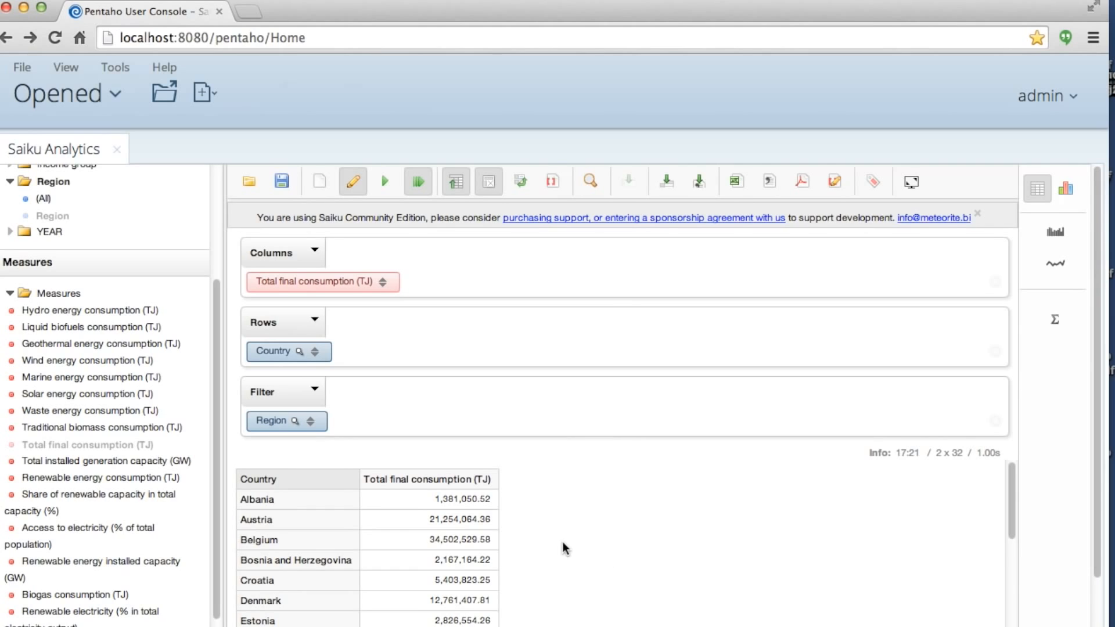
scroll(531, 538, down, 5)
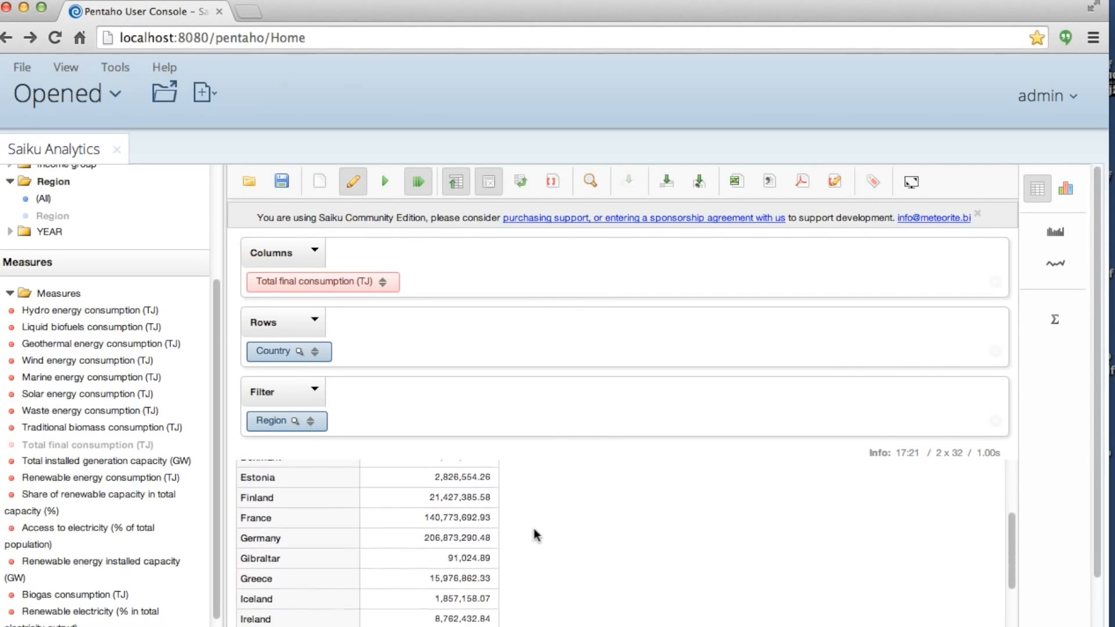
scroll(534, 531, down, 10)
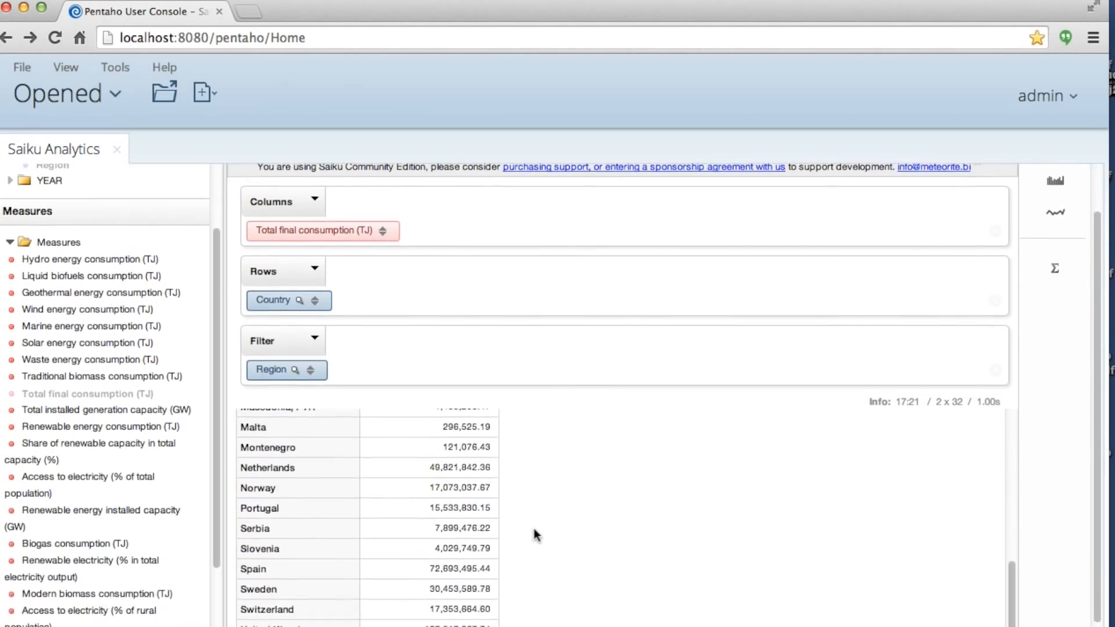
scroll(530, 521, up, 12)
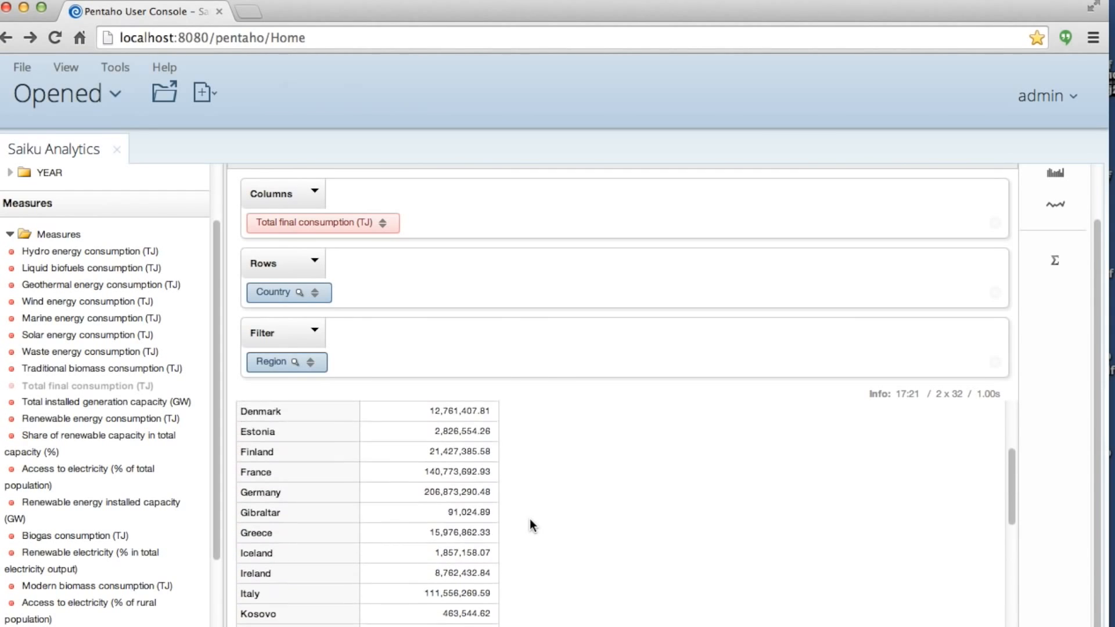
scroll(530, 518, up, 2)
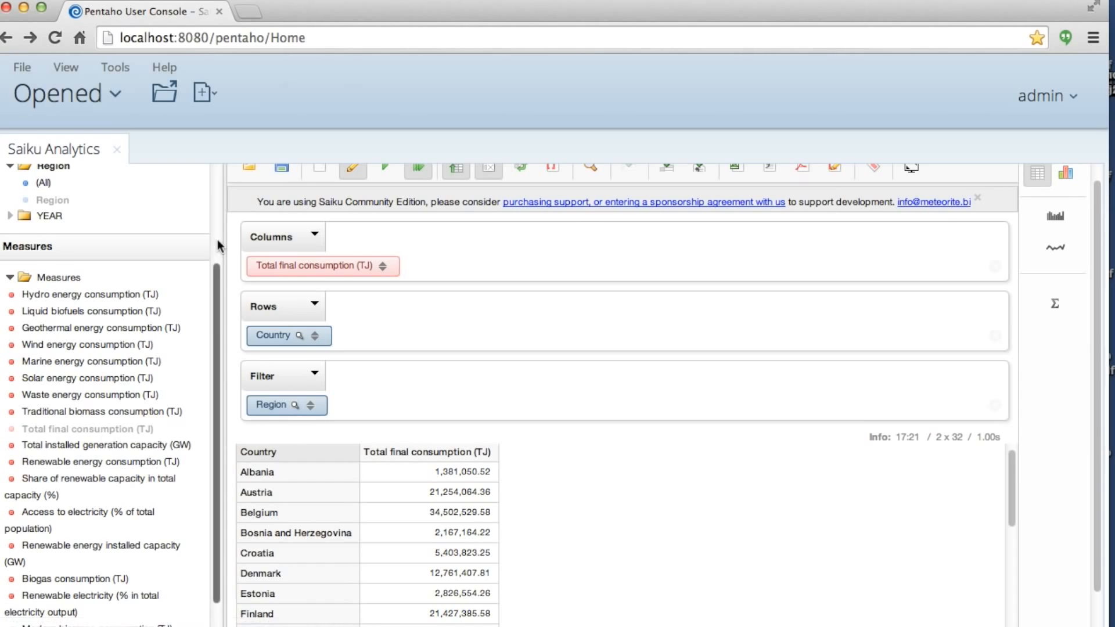
Expand the YEAR dimension and add its YEAR level to the columns after the measure.
scroll(217, 239, up, 3)
click(26, 387)
drag(48, 421, 507, 264)
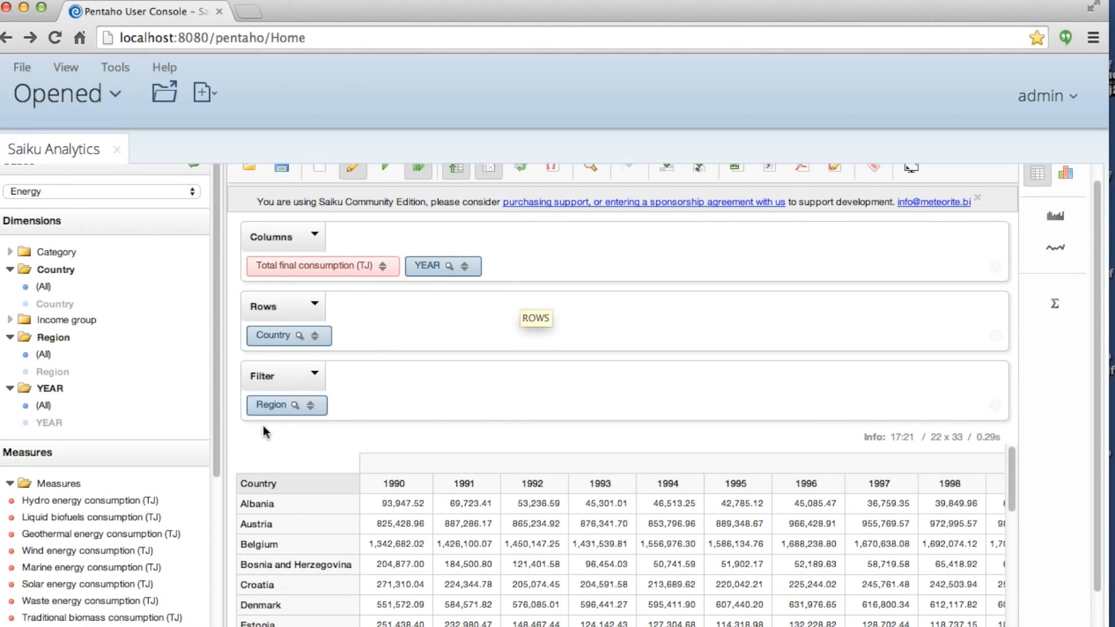
Sort the rows in descending order by Total final consumption (TJ) and look over the yearly figures.
click(318, 305)
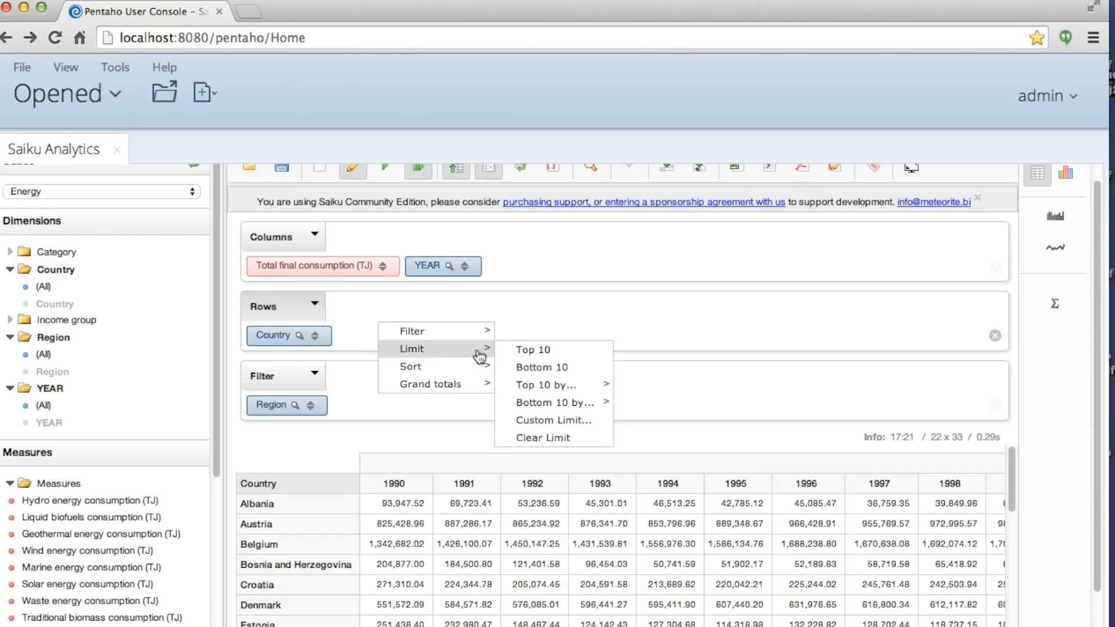
mouse_move(478, 367)
mouse_move(581, 389)
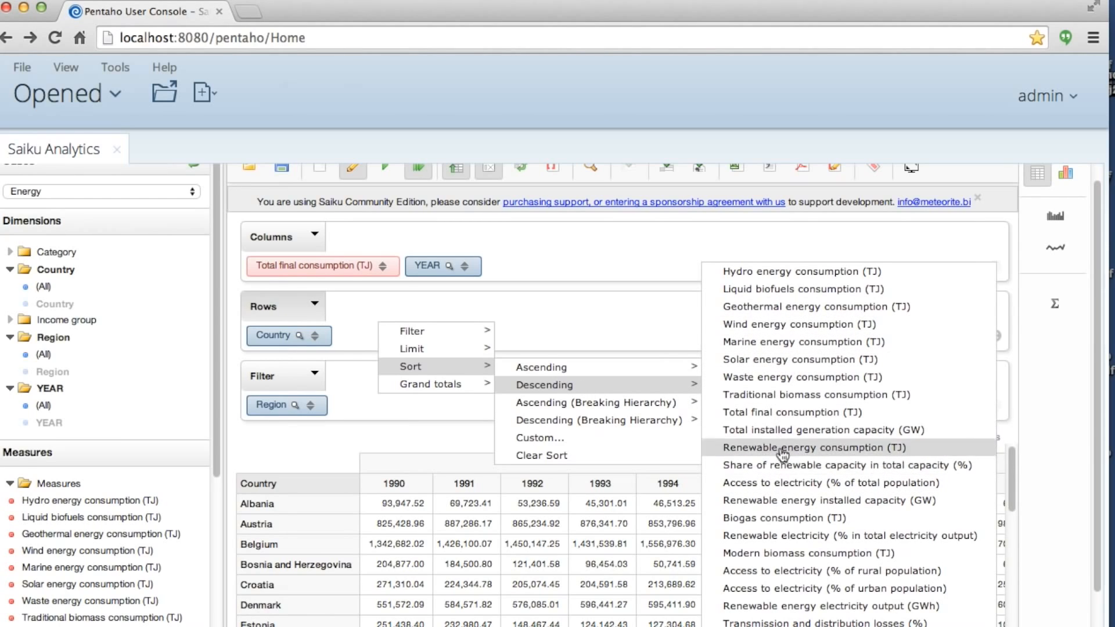
click(781, 414)
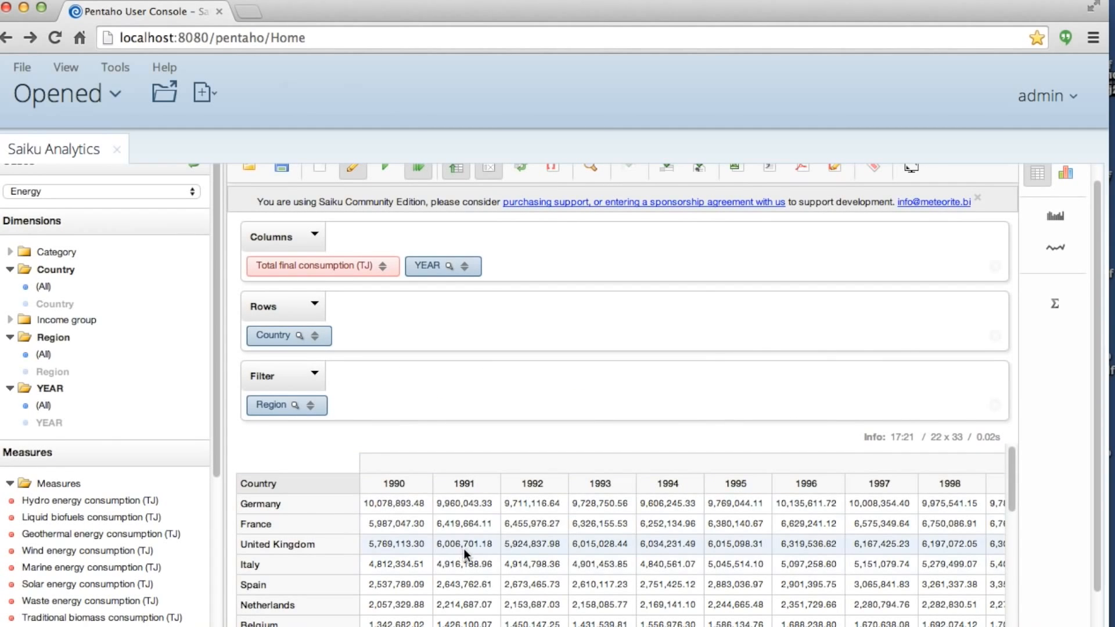
scroll(464, 548, down, 4)
scroll(465, 549, up, 3)
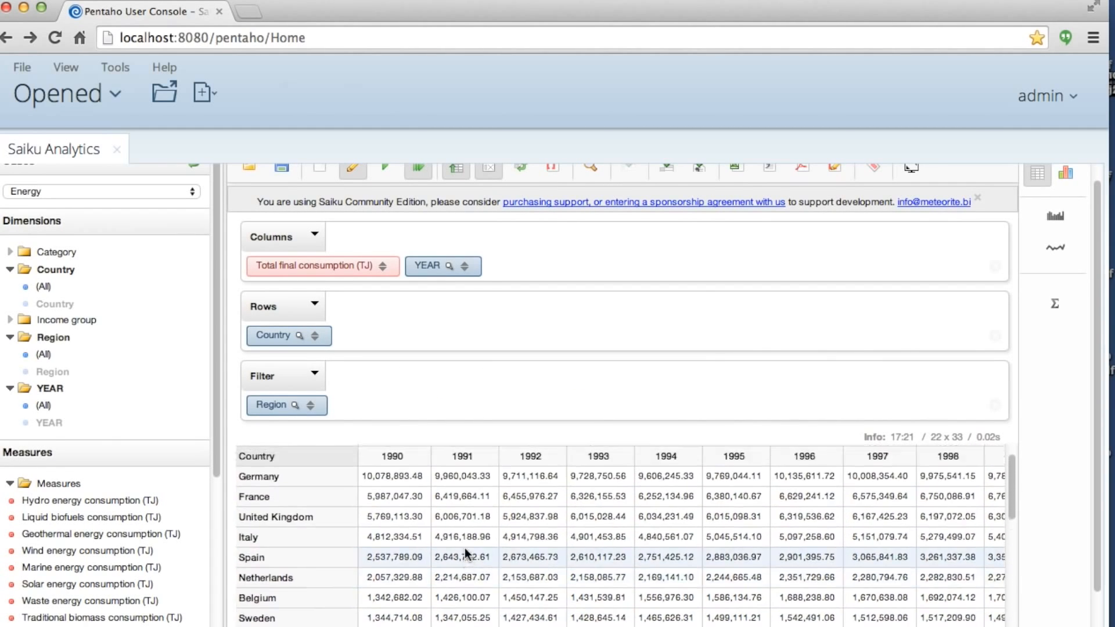
scroll(664, 531, right, 10)
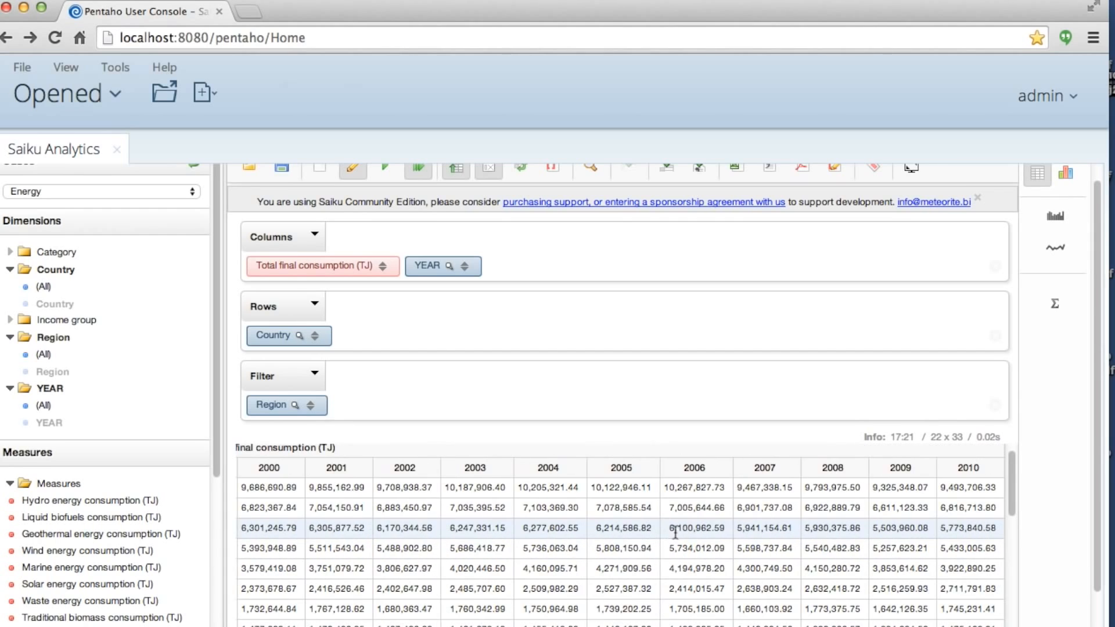
Show line sparklines beside the table rows and review the consumption trends across the countries.
click(1058, 252)
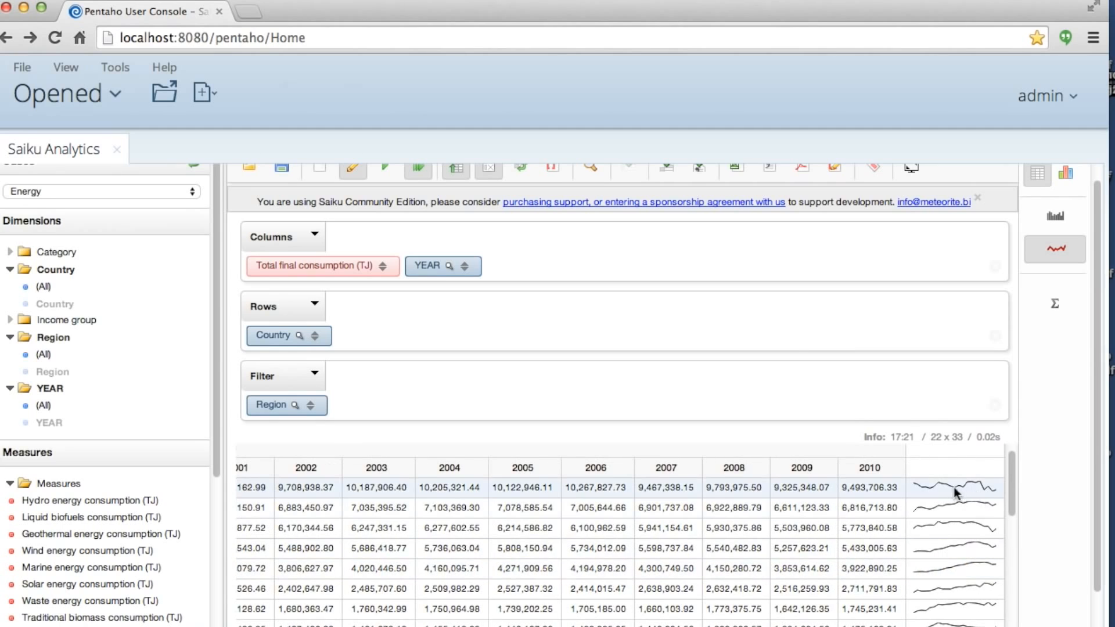
scroll(959, 509, down, 5)
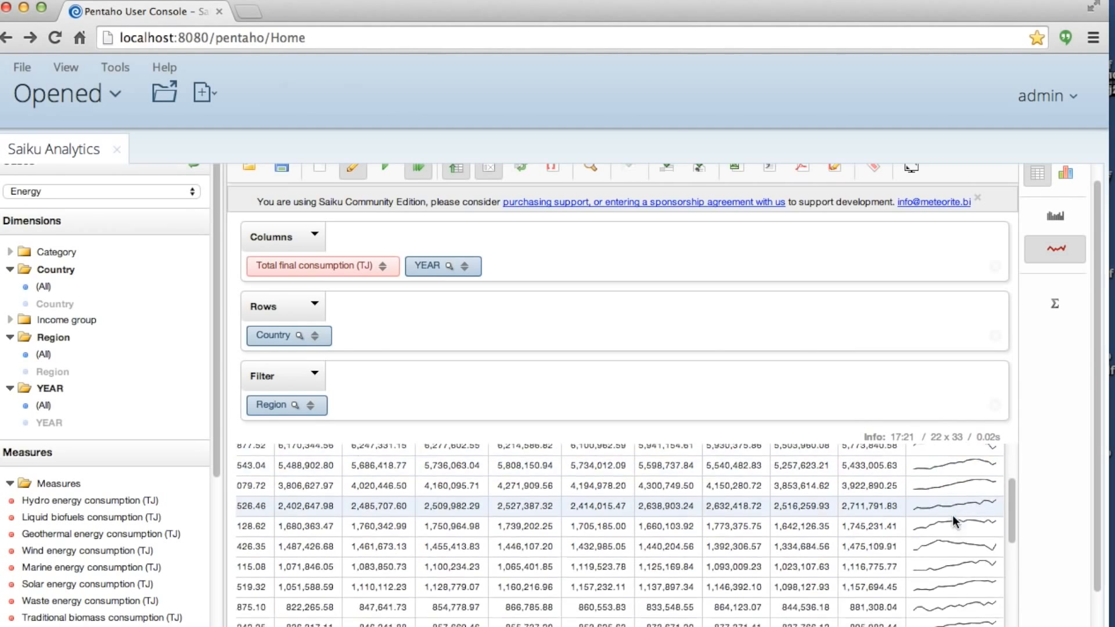
scroll(955, 521, down, 3)
scroll(953, 527, down, 2)
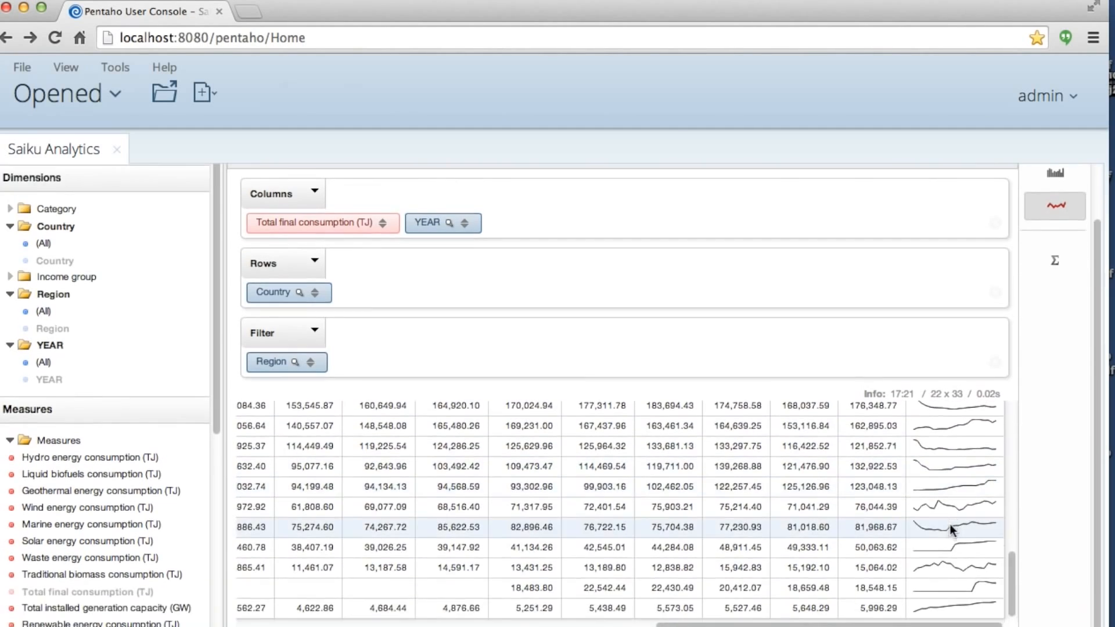
scroll(951, 532, up, 5)
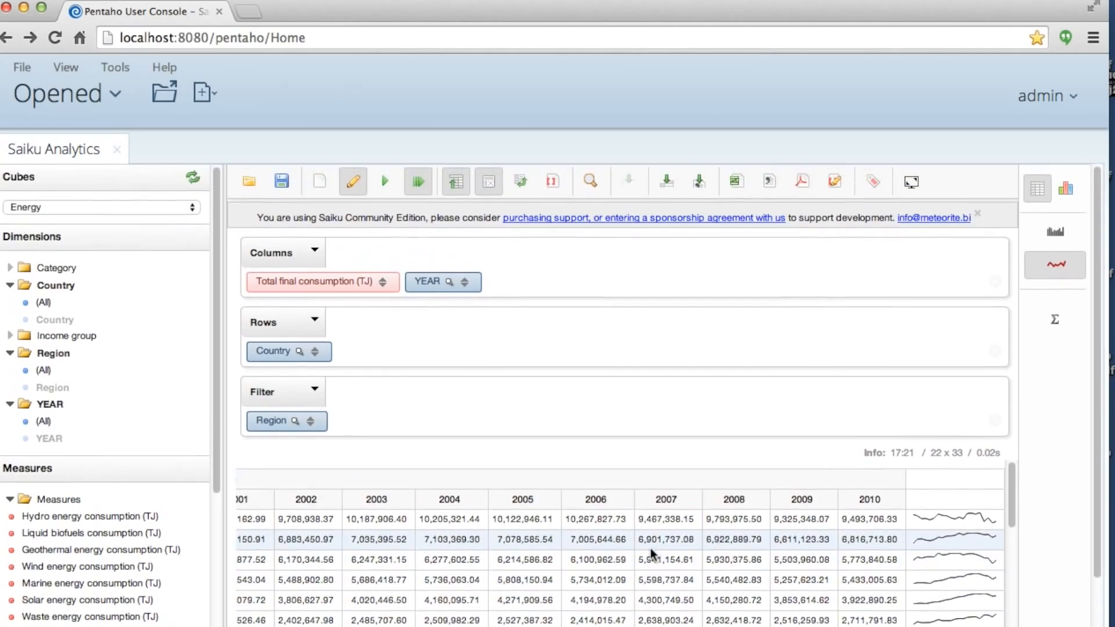
Hide the query editor and examine the yearly consumption figures and sparklines across all countries.
scroll(657, 553, left, 10)
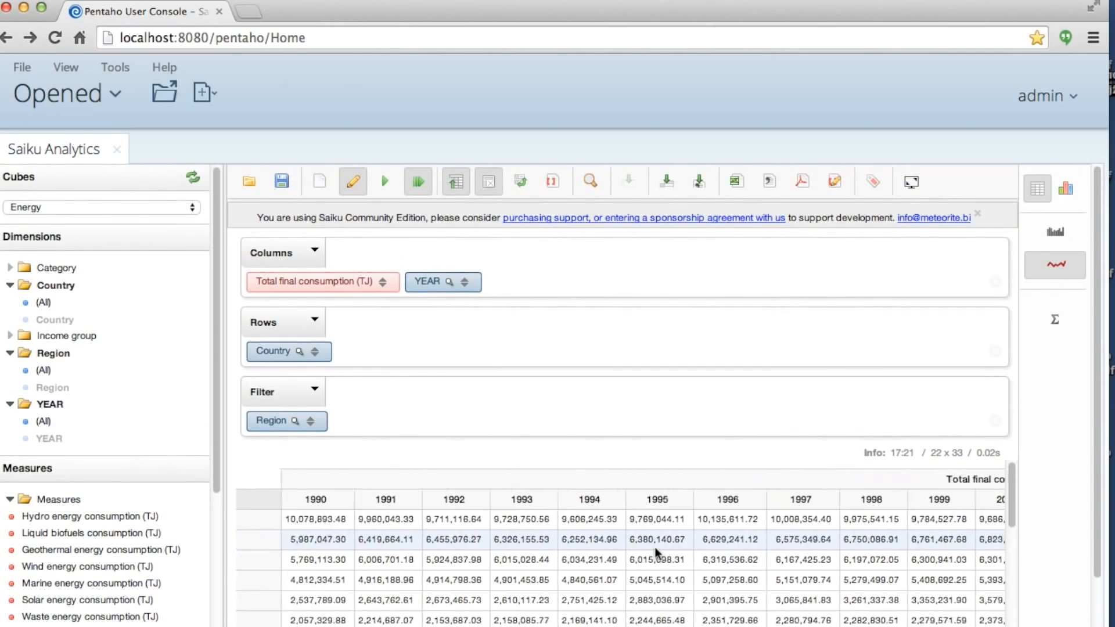
scroll(657, 552, down, 1)
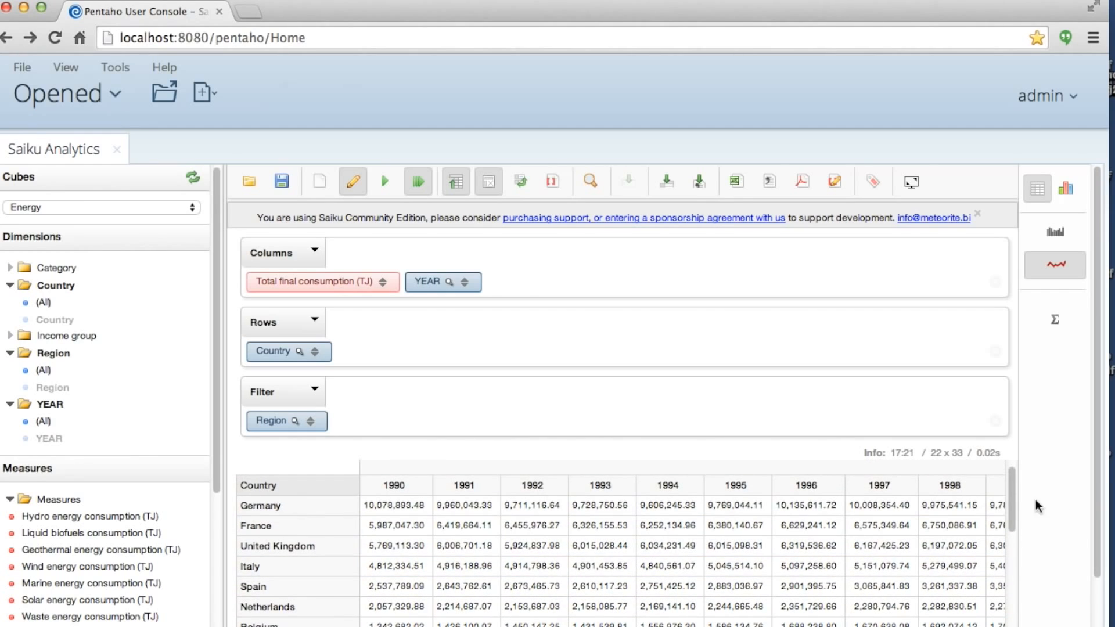
scroll(546, 497, up, 1)
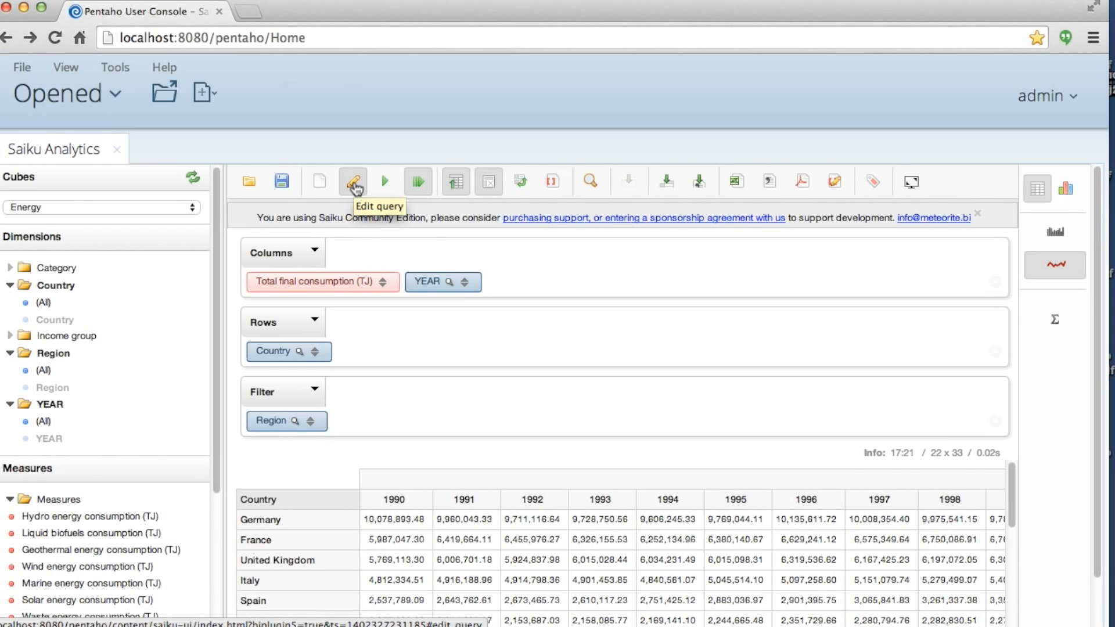
click(354, 183)
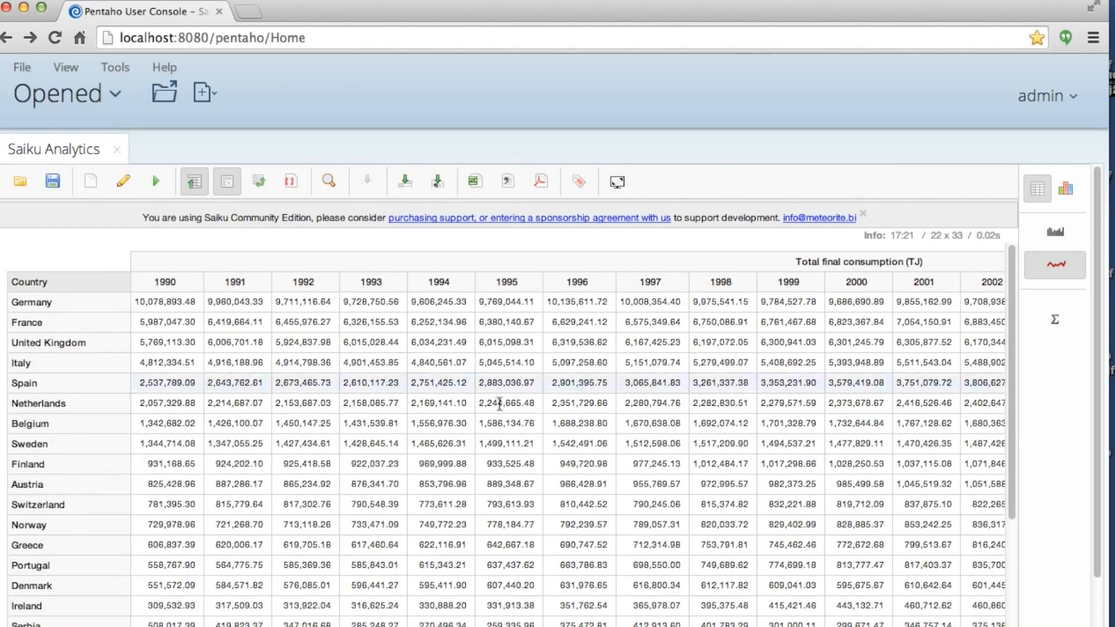
scroll(535, 421, down, 2)
scroll(540, 421, down, 3)
scroll(598, 420, up, 5)
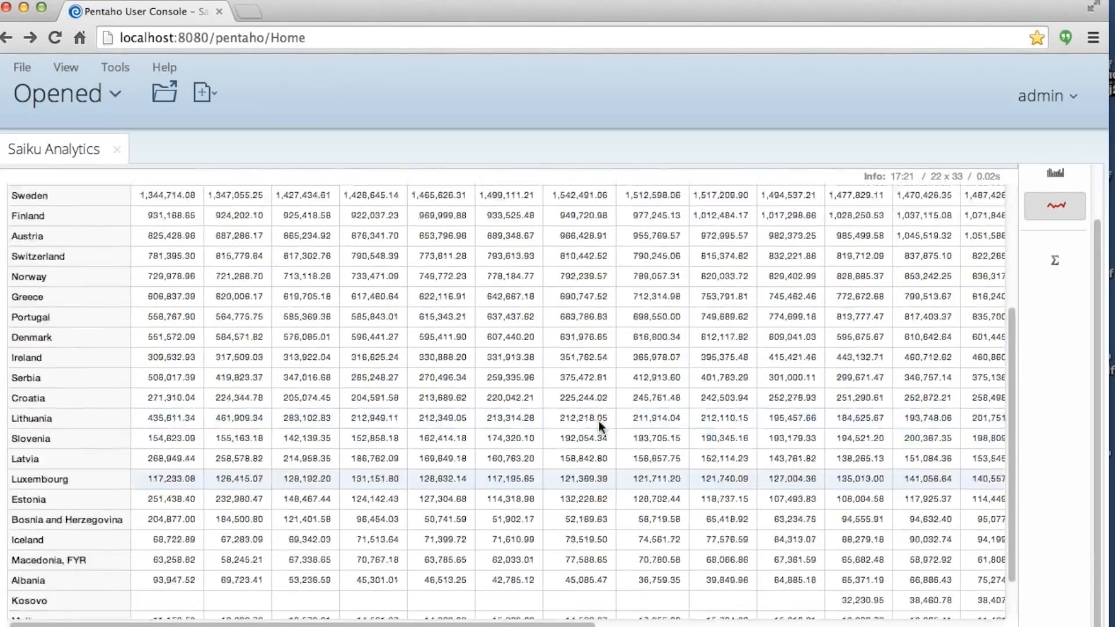
scroll(660, 417, right, 6)
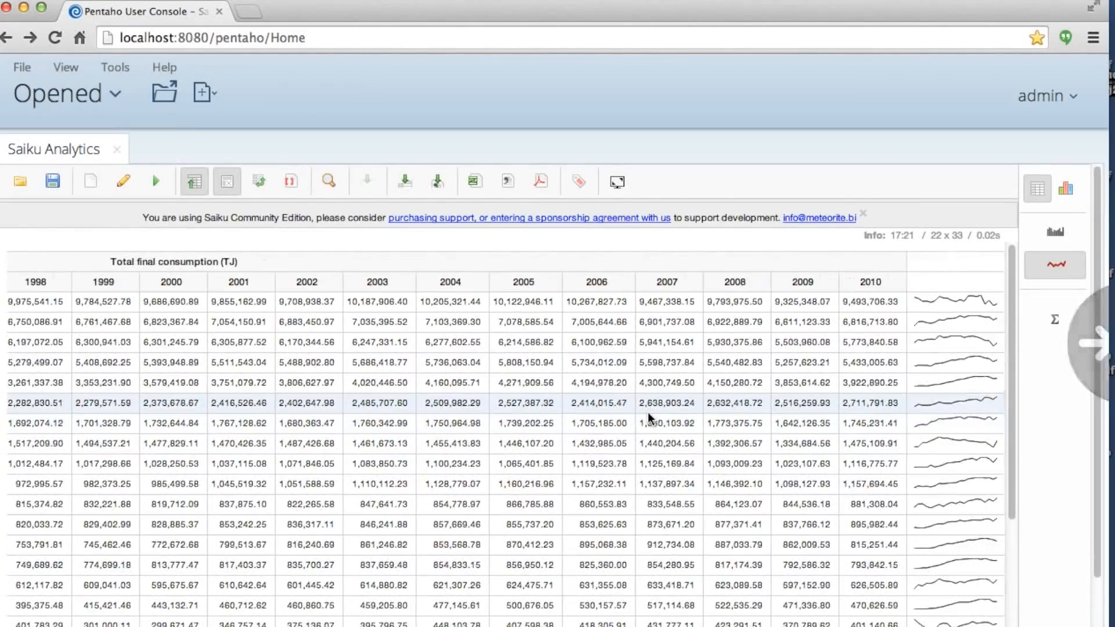
scroll(647, 412, left, 6)
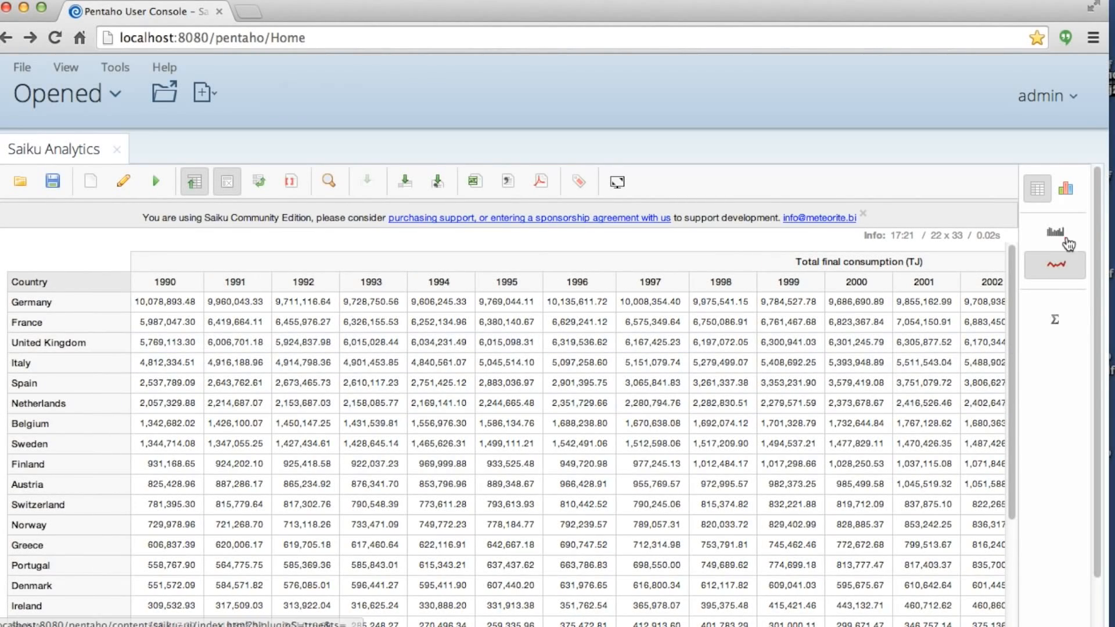
Switch the results from the table to a chart and dismiss the Community Edition notice.
click(1066, 192)
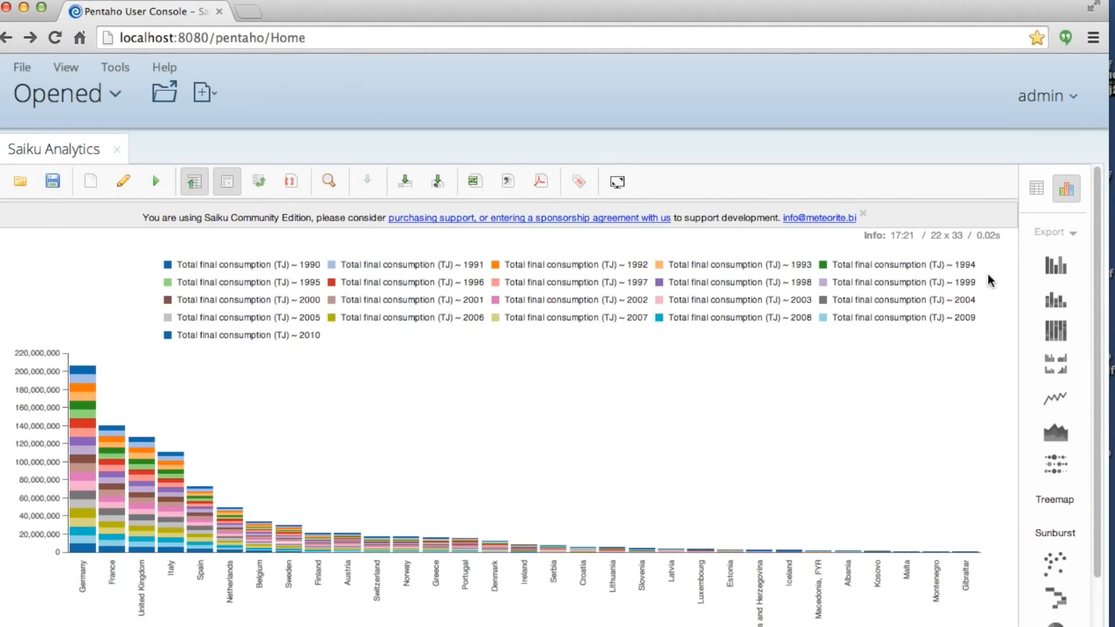
click(865, 214)
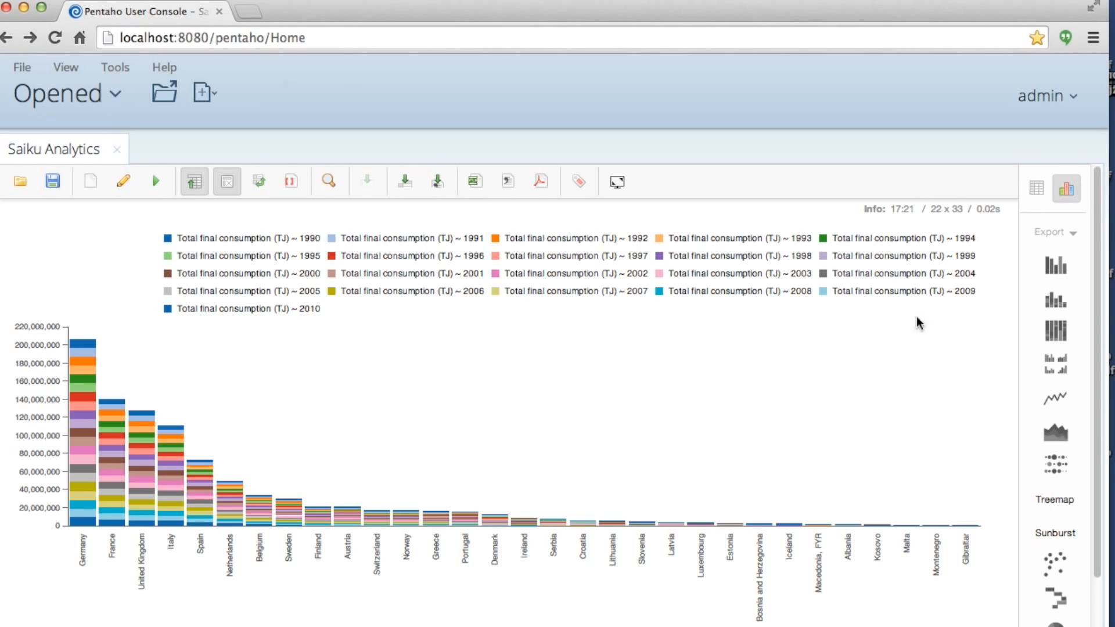
Swap the axes and plot the results as a line chart with one line per country, inspecting Germany's data points.
click(260, 181)
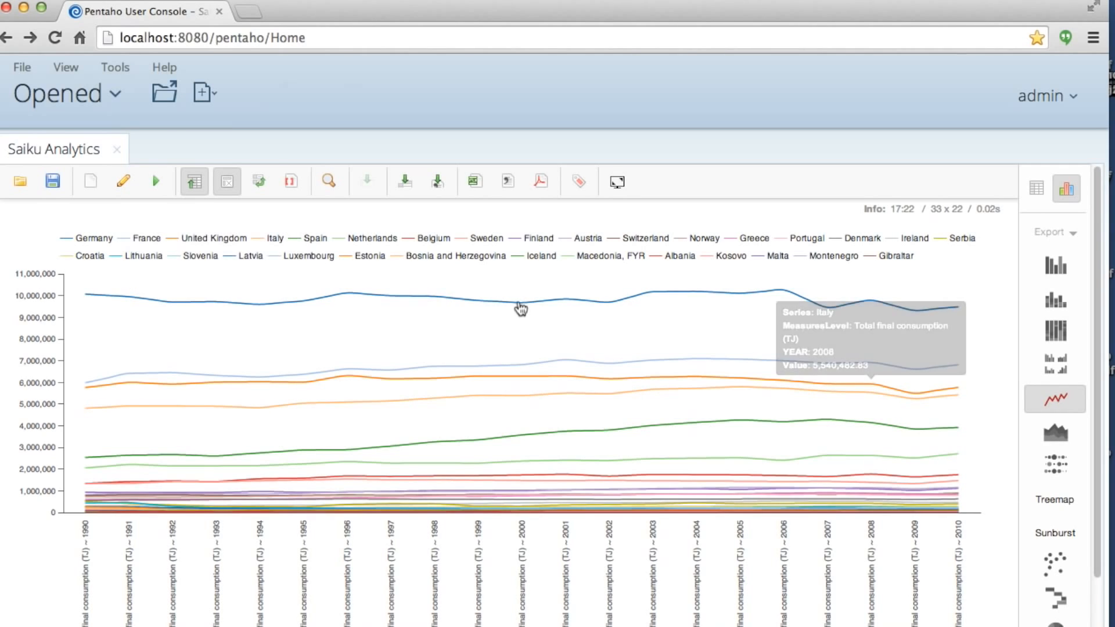
mouse_move(524, 309)
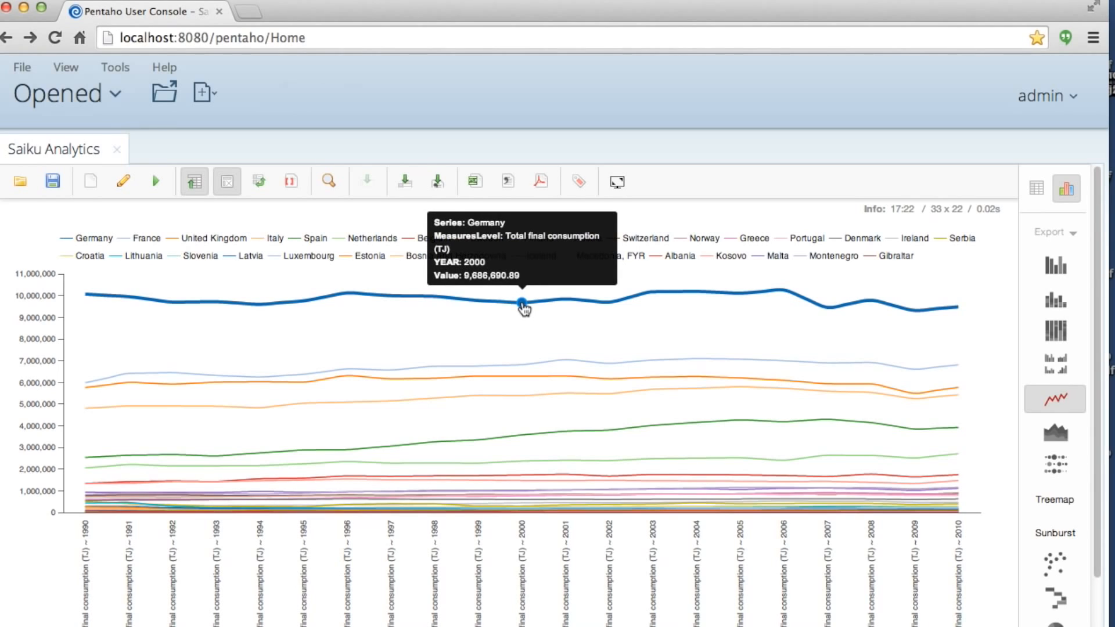
mouse_move(545, 369)
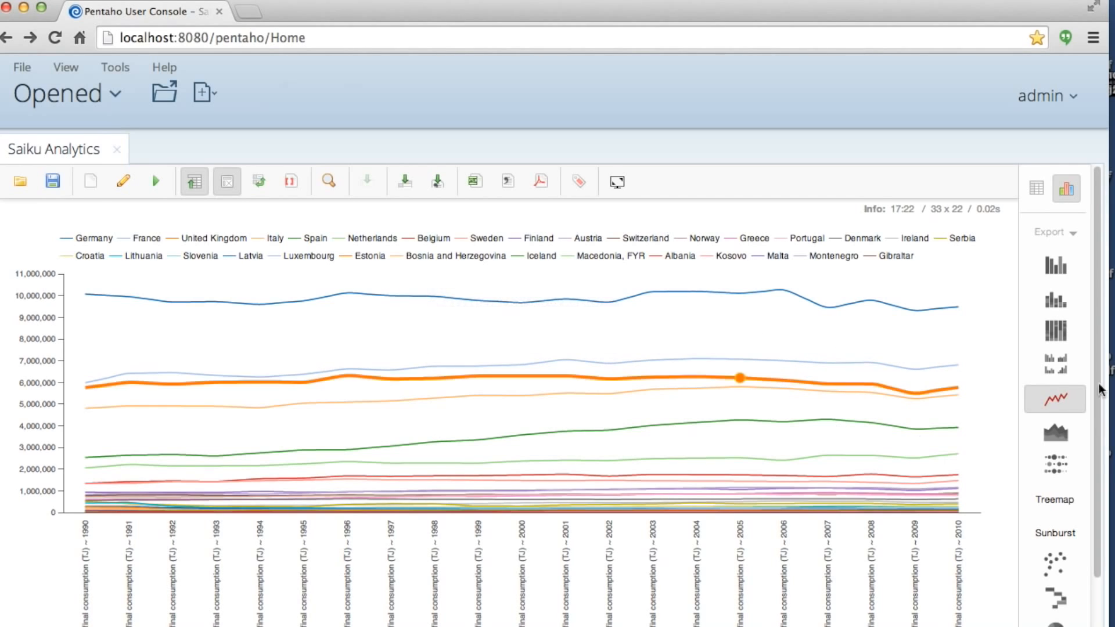
Show multiple bar charts with the axes swapped back to one chart per country, and look through them.
click(1057, 371)
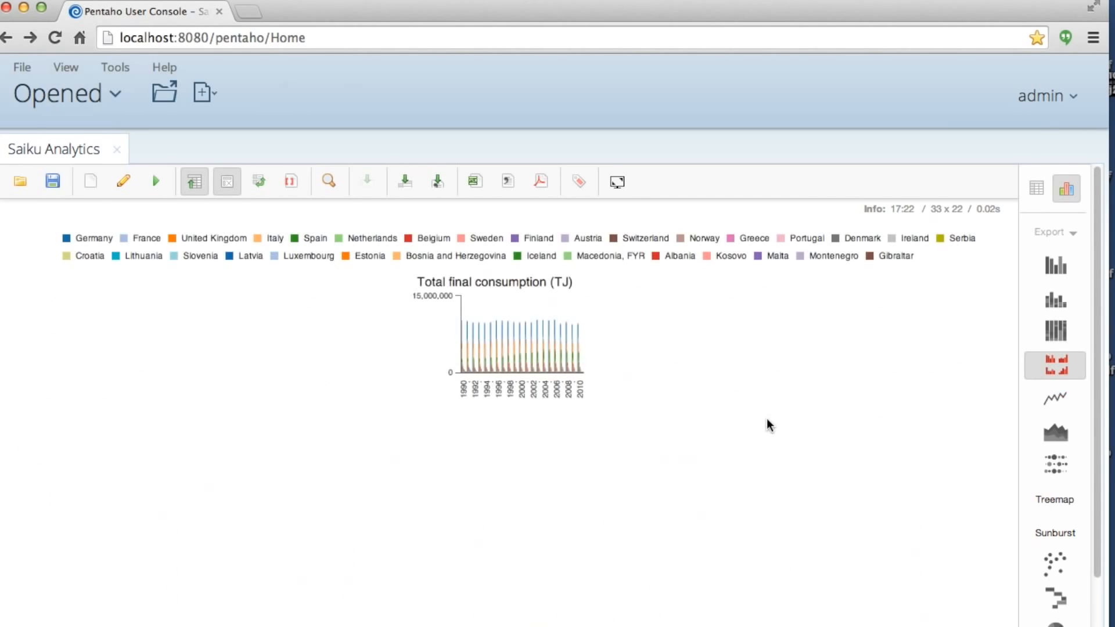
click(260, 181)
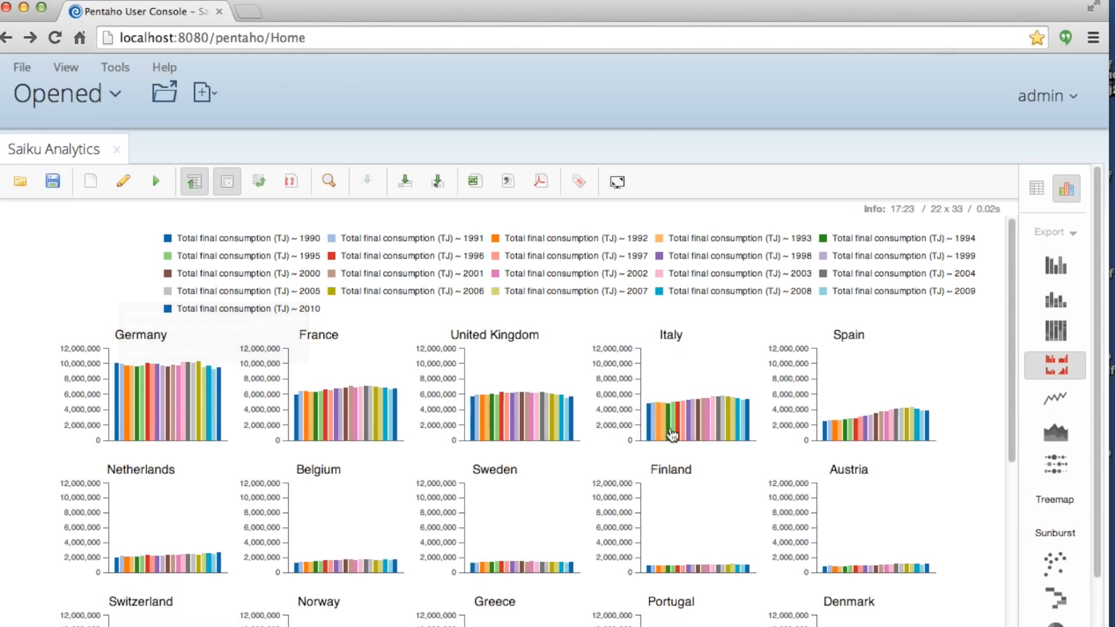
scroll(667, 427, down, 10)
scroll(666, 427, up, 10)
Return to the table view and keep only Spain in the Country rows.
click(1037, 187)
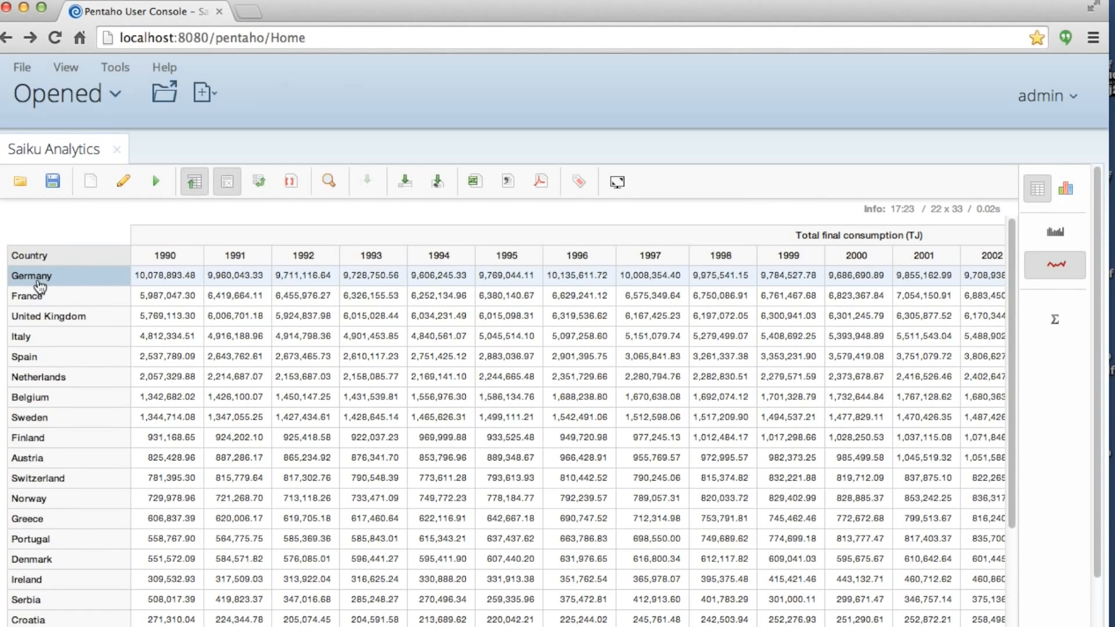
scroll(40, 348, down, 5)
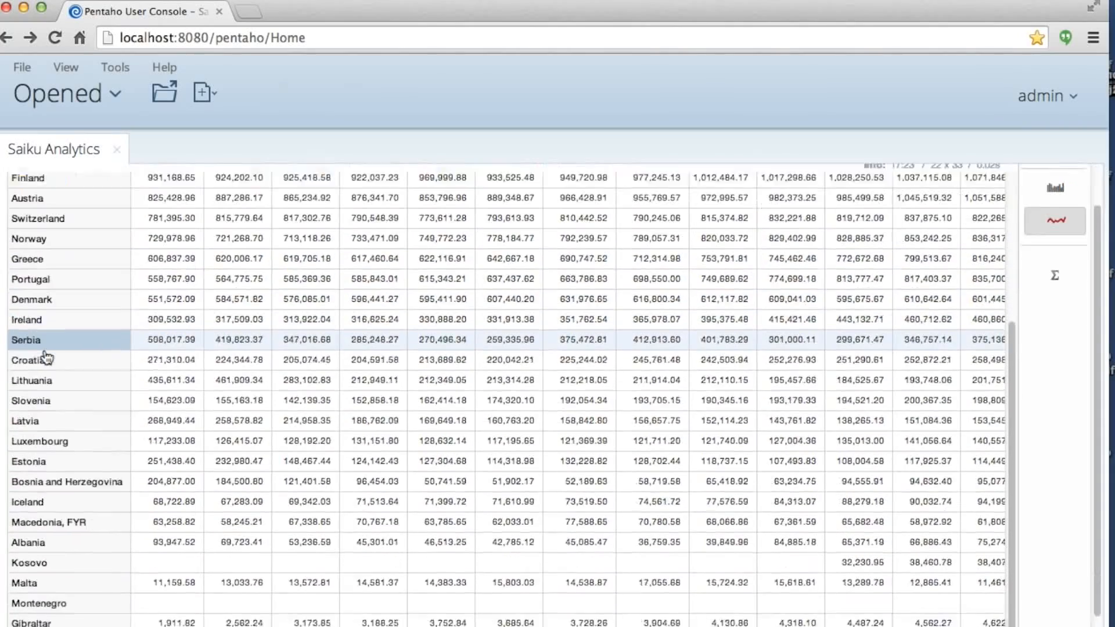
scroll(47, 357, down, 1)
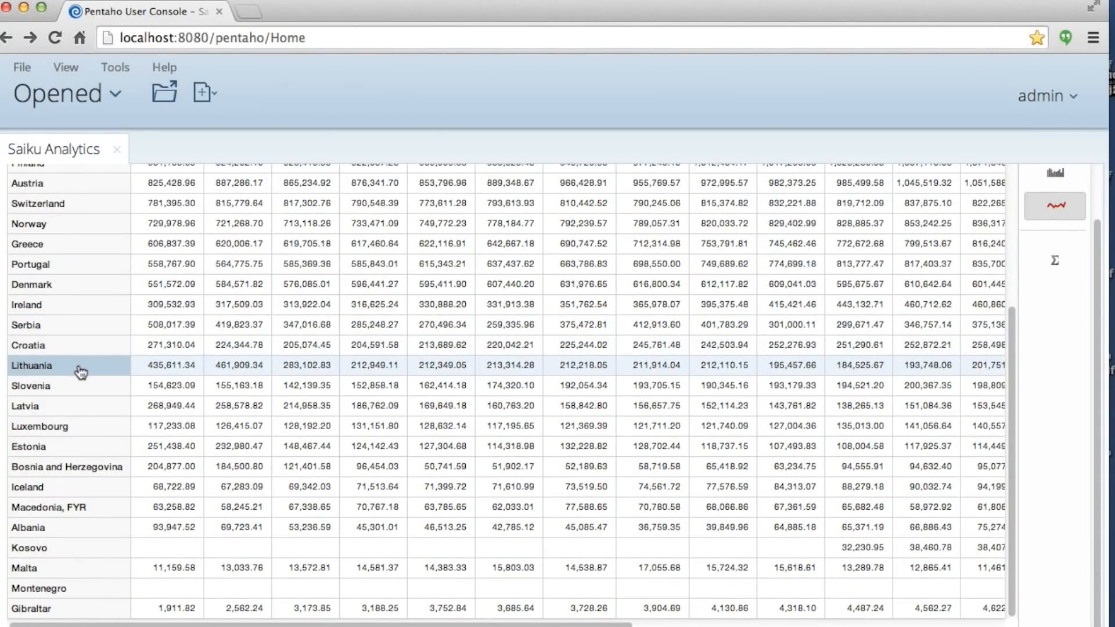
scroll(80, 372, up, 3)
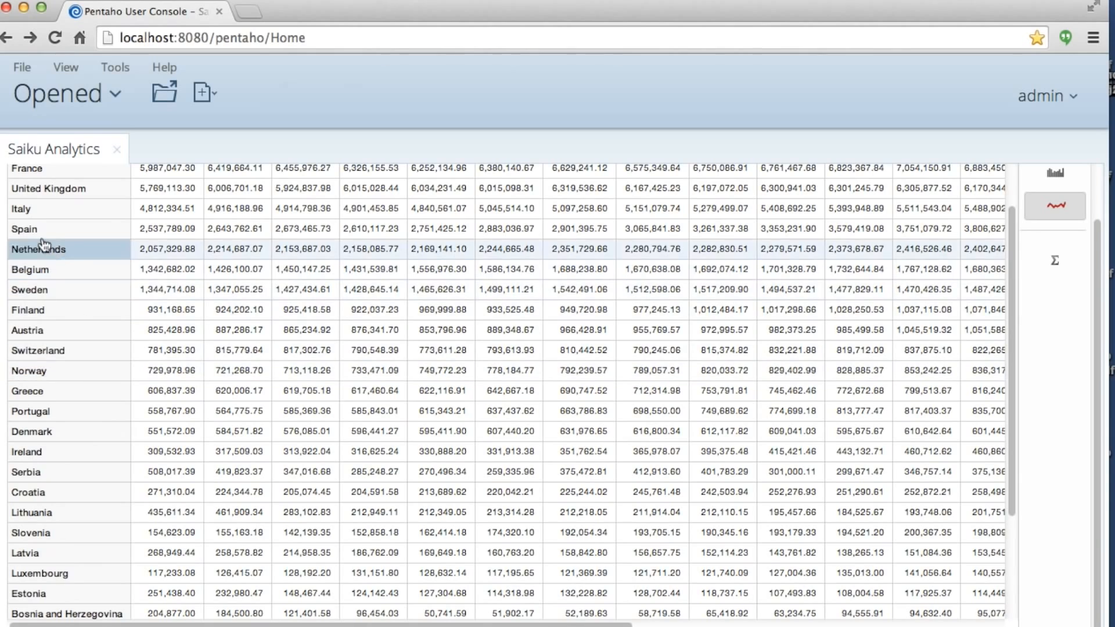
click(40, 231)
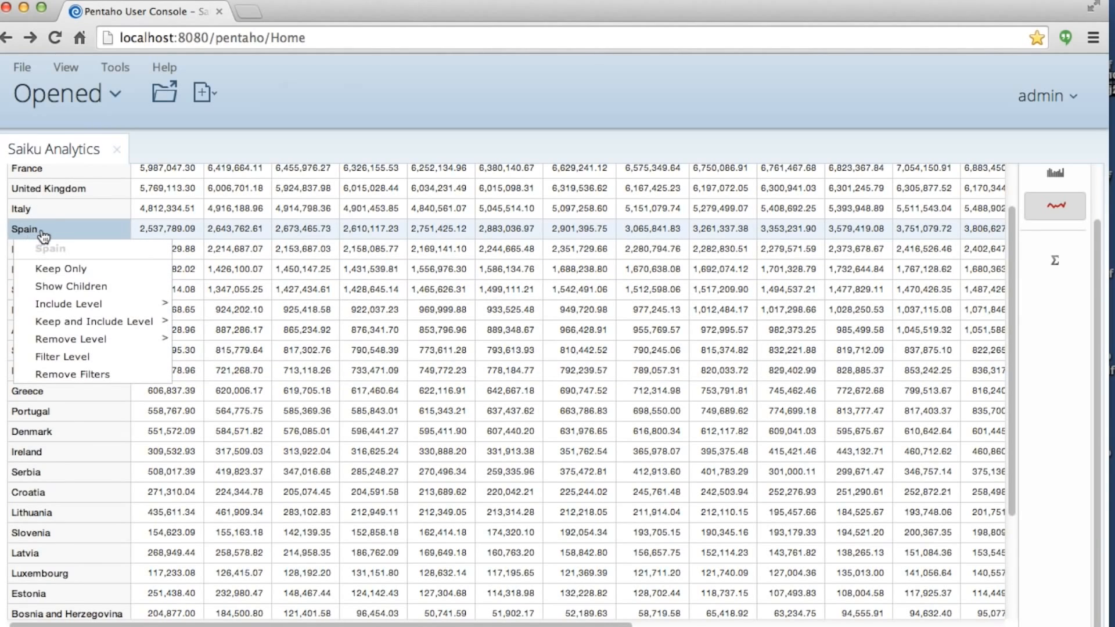
click(60, 269)
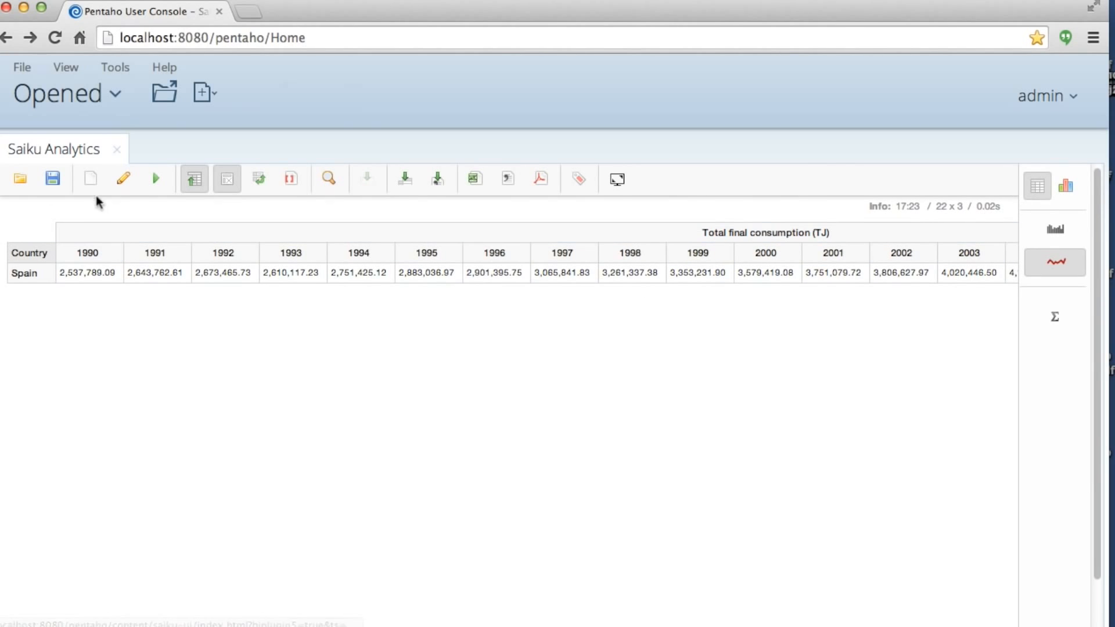
Reopen the query editor and remove the Total final consumption (TJ) measure from the columns.
click(124, 180)
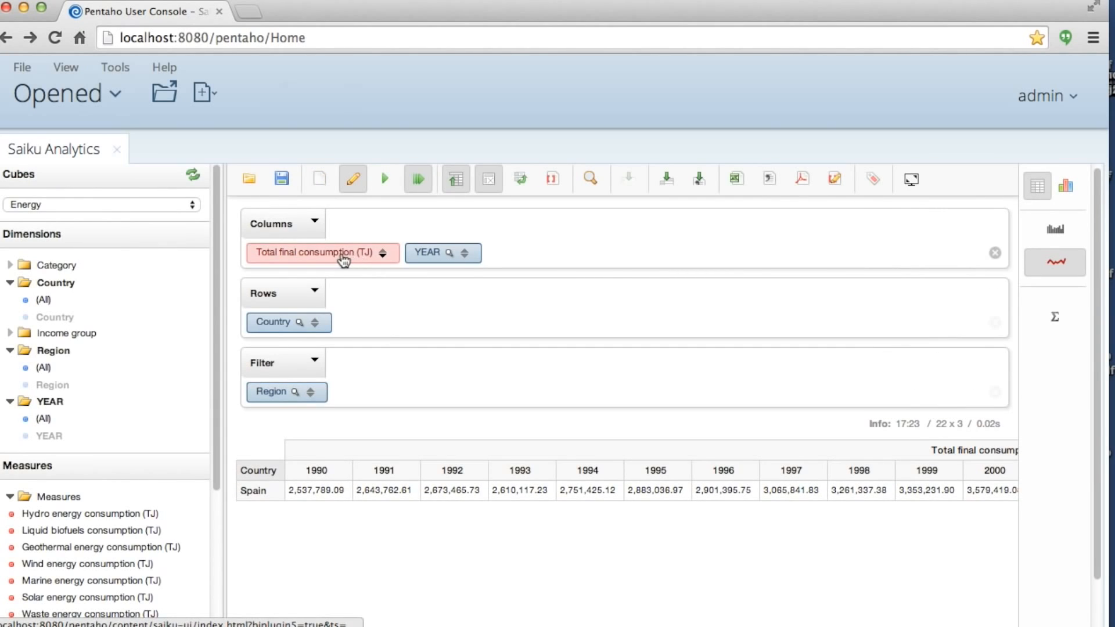
drag(340, 261, 101, 552)
Add the hydro, liquid biofuels, geothermal, wind, marine, solar, waste and traditional biomass consumption measures to the columns after YEAR.
drag(216, 462, 214, 550)
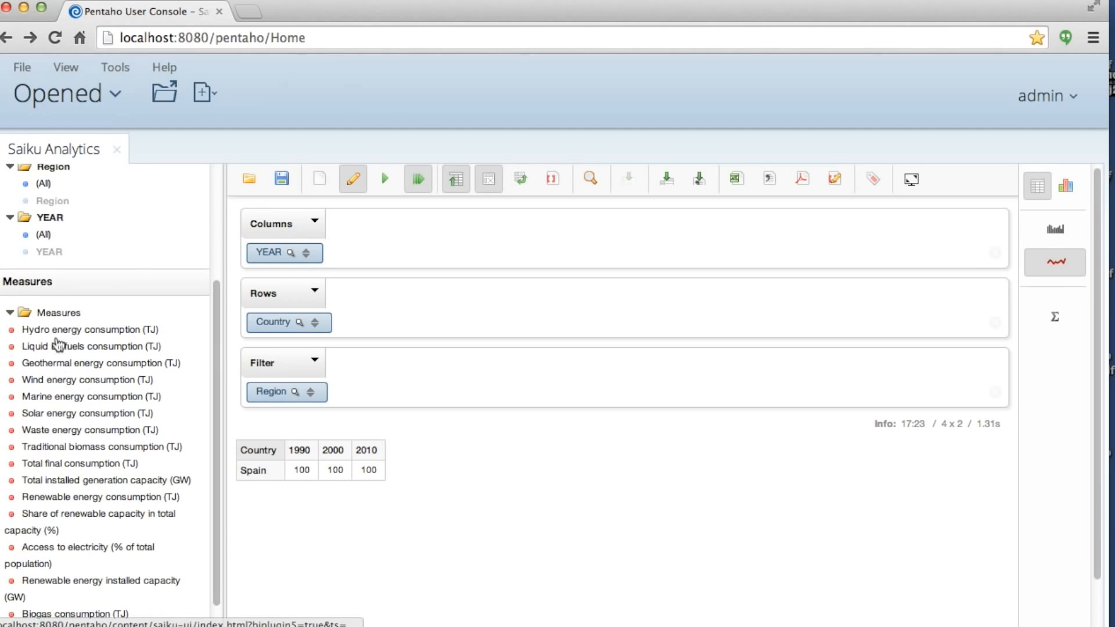
click(51, 331)
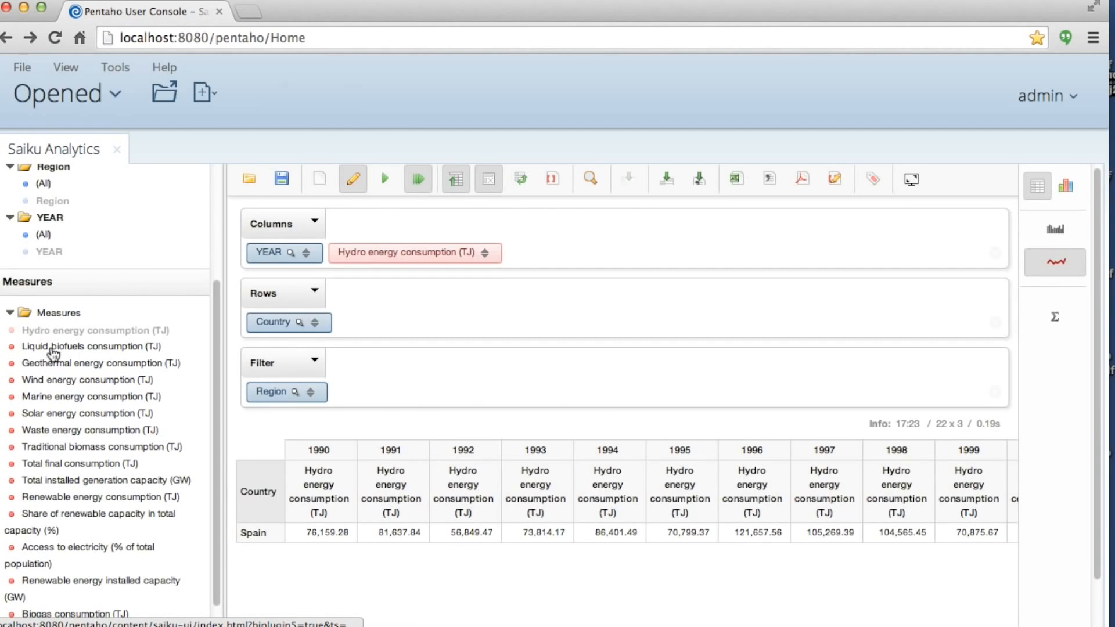
click(57, 347)
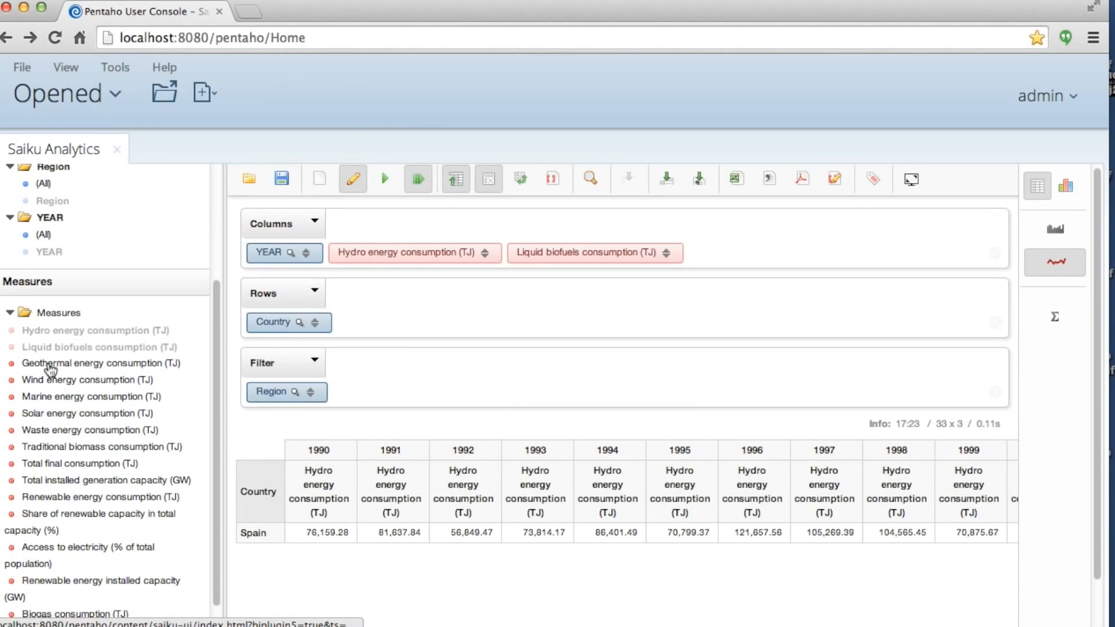
click(50, 365)
click(60, 381)
click(67, 398)
click(79, 414)
click(65, 430)
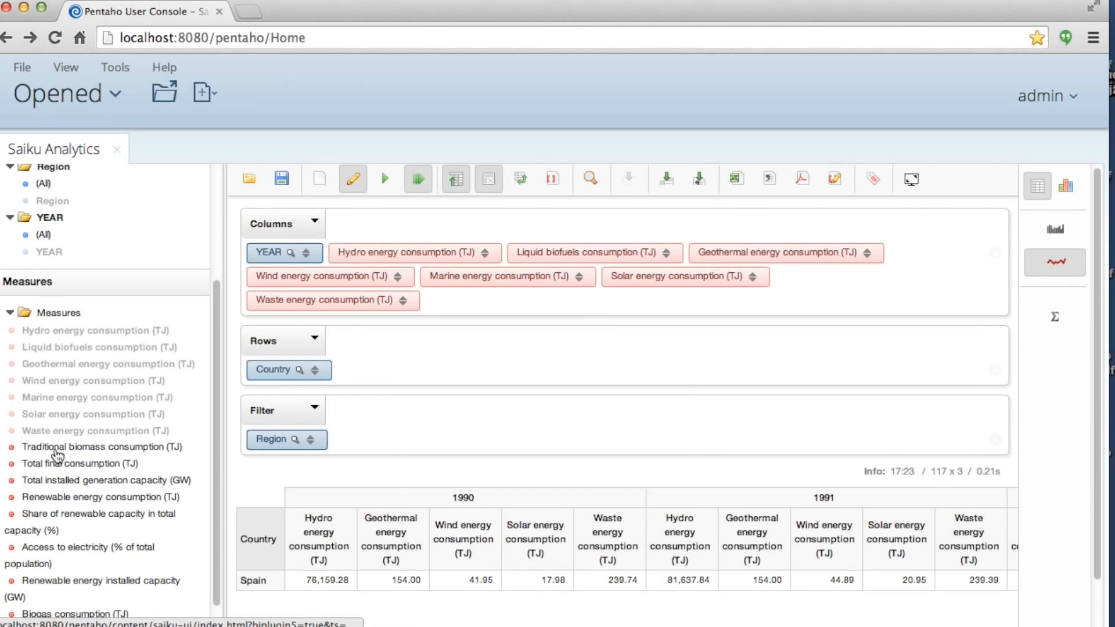
click(103, 450)
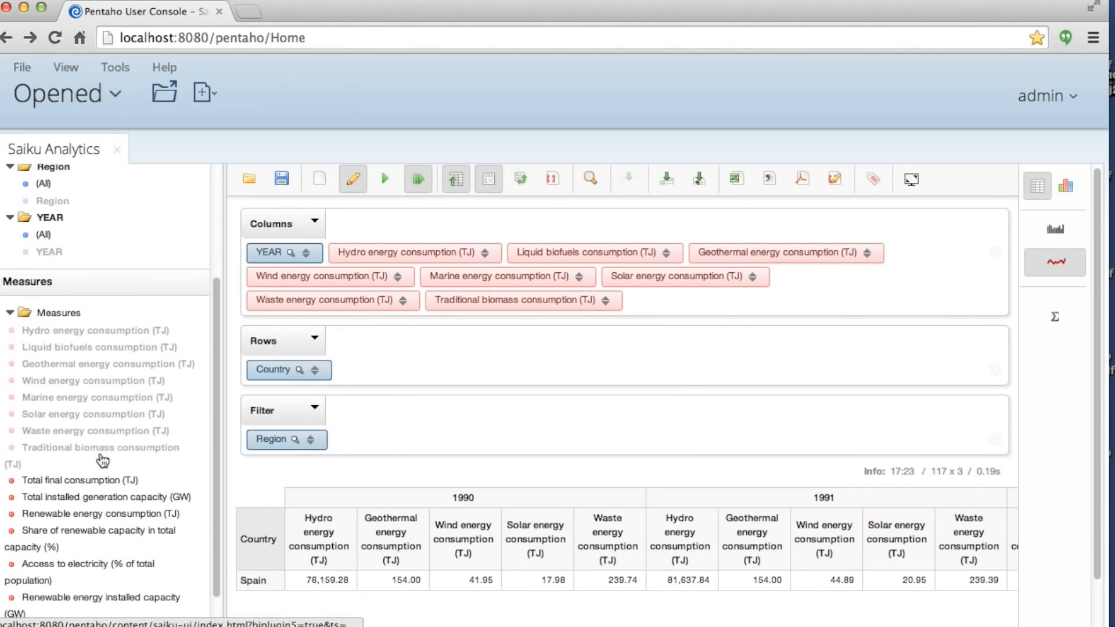
Add the Biogas consumption (TJ) and Modern biomass consumption (TJ) measures to the columns.
drag(214, 428, 214, 480)
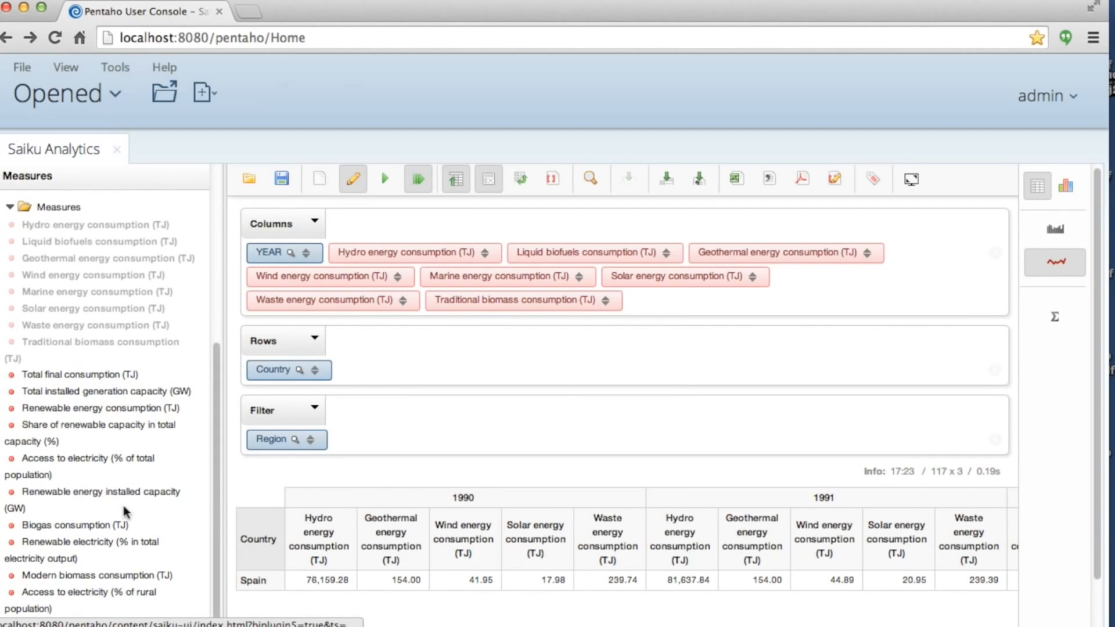
click(64, 528)
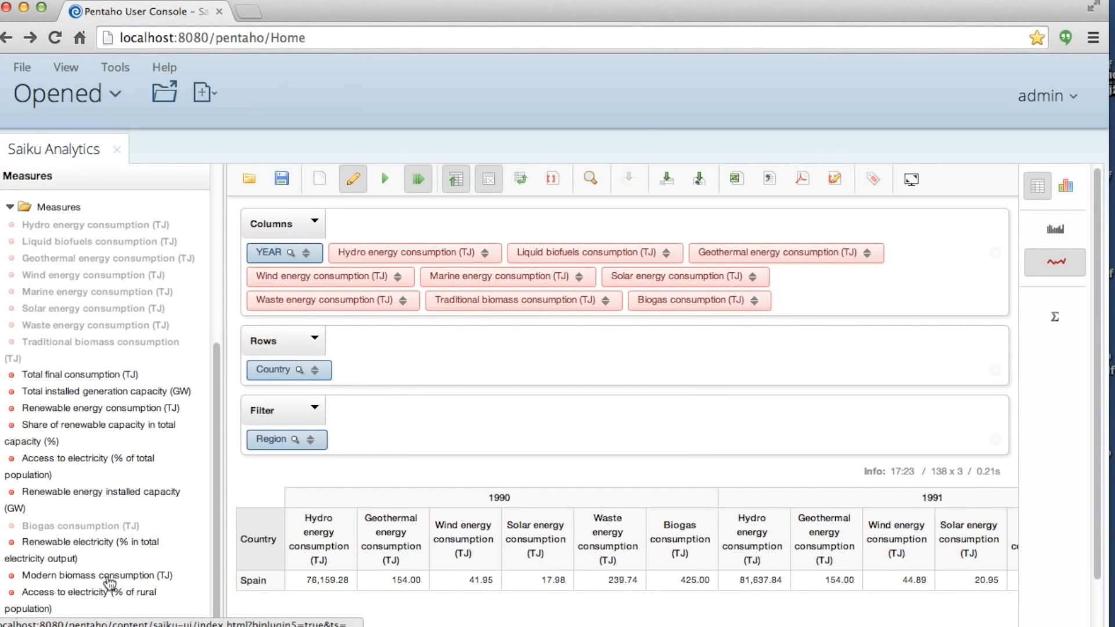
click(70, 578)
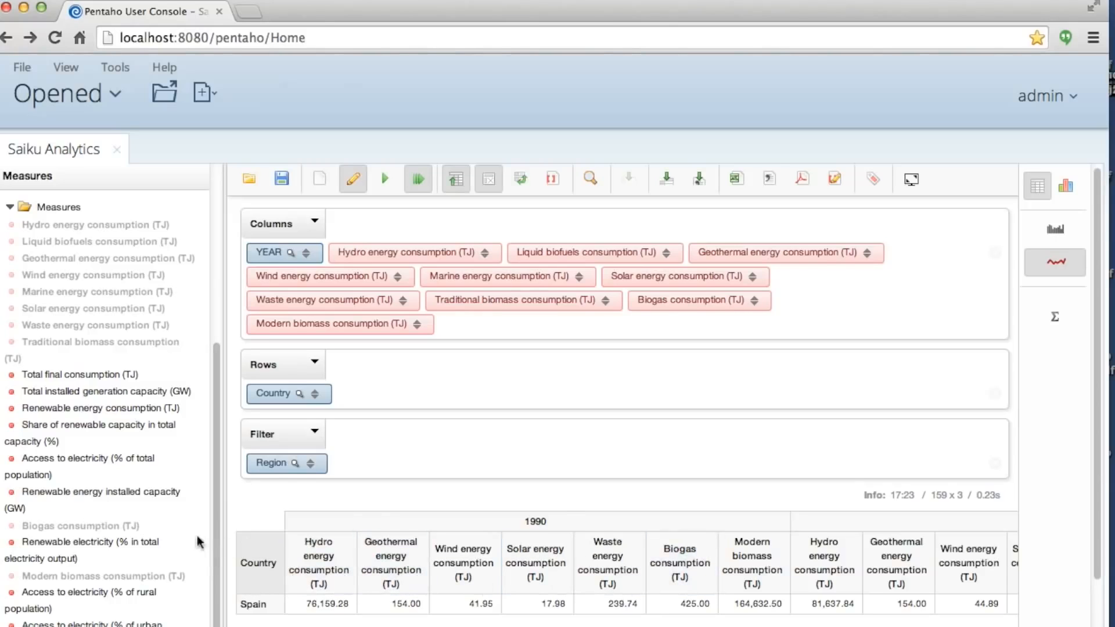
Hide the query editor and display Spain's consumption by energy source as pie charts.
scroll(104, 406, up, 5)
scroll(140, 334, up, 2)
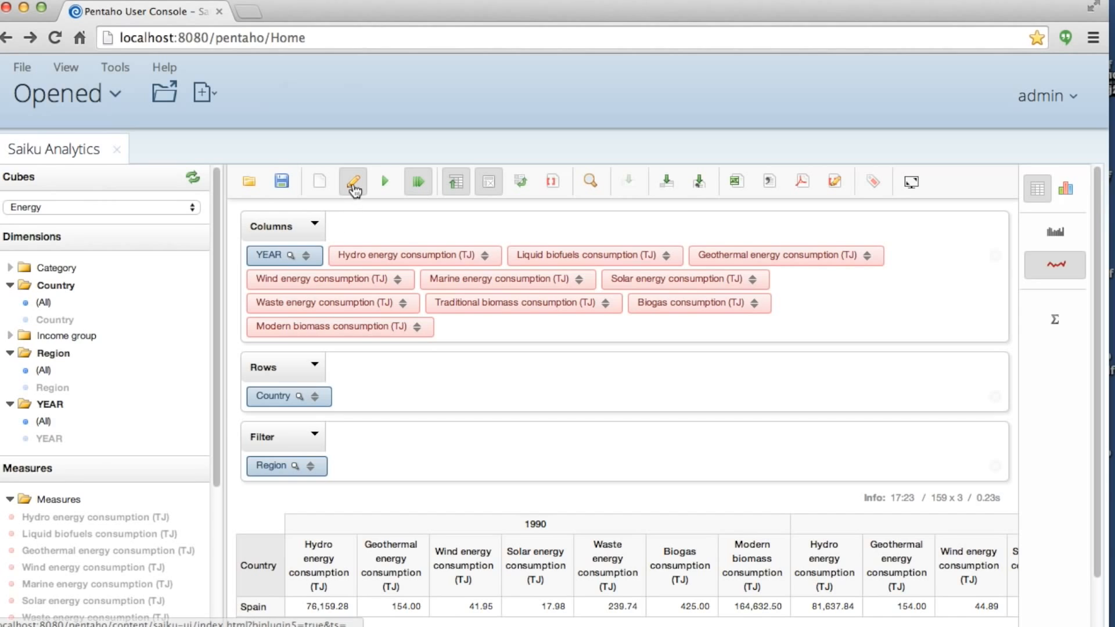
click(355, 182)
click(1072, 191)
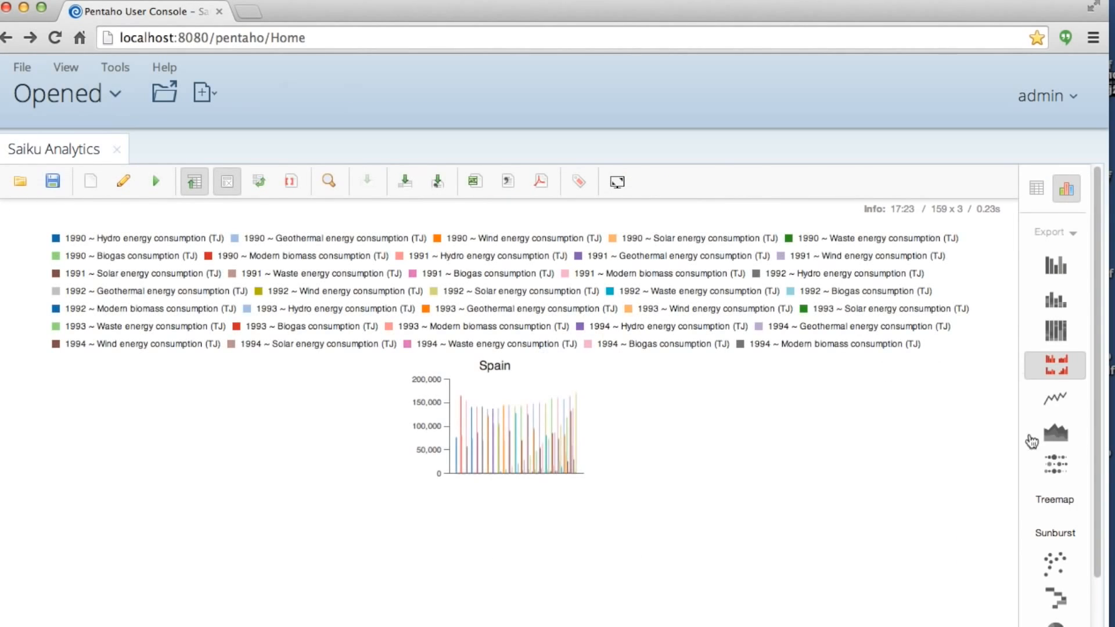
click(1063, 622)
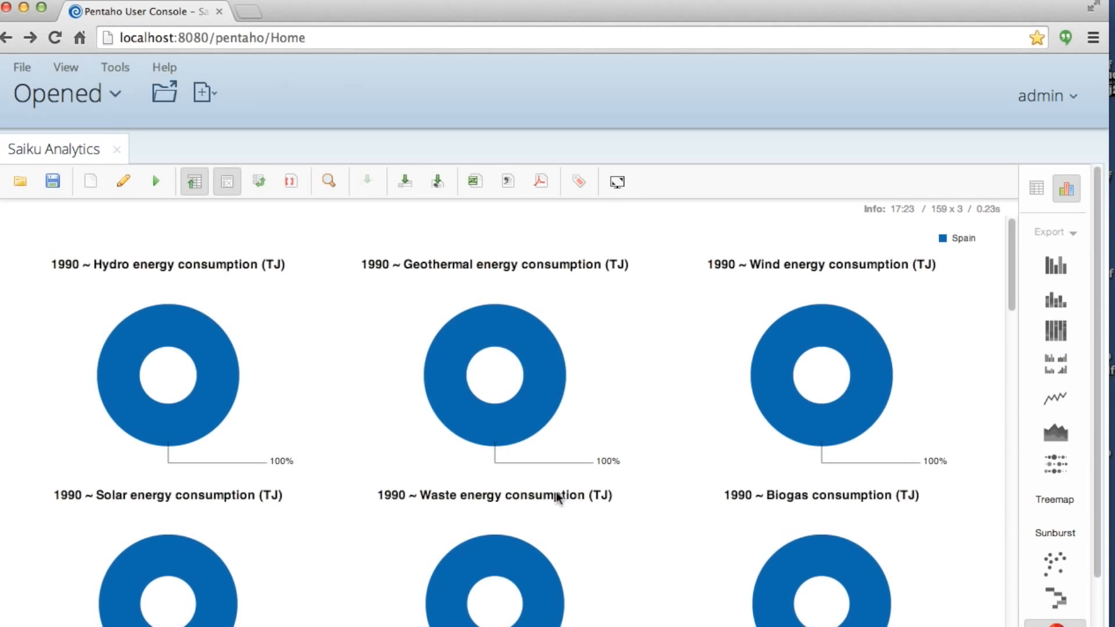
Try the pie charts with the axes swapped, restore the original orientation and return to the table view.
click(262, 183)
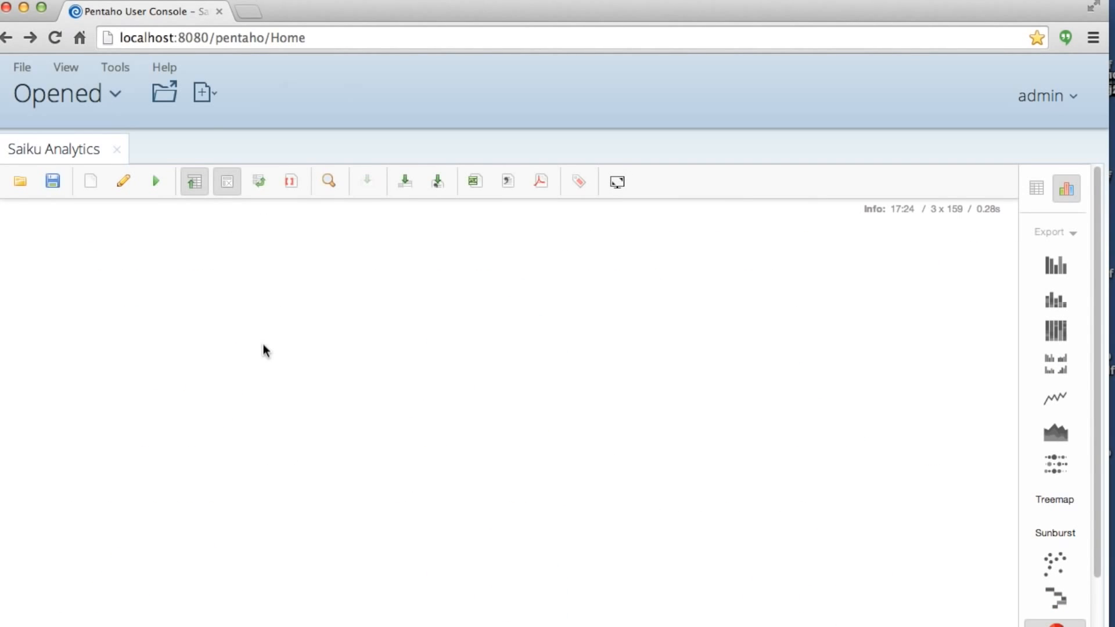
click(259, 182)
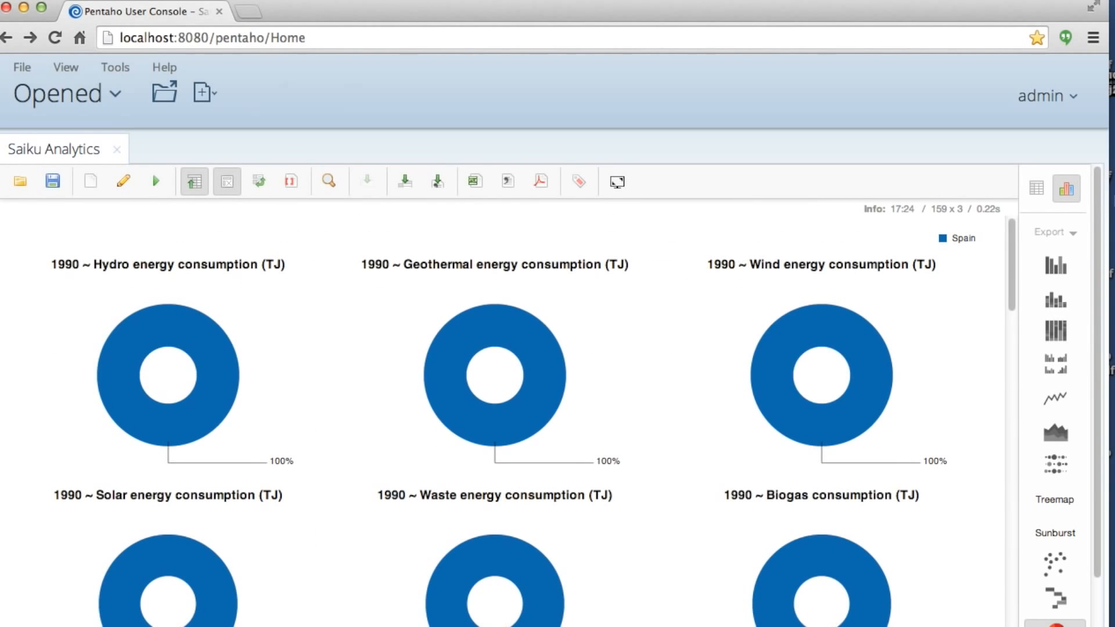
click(1035, 188)
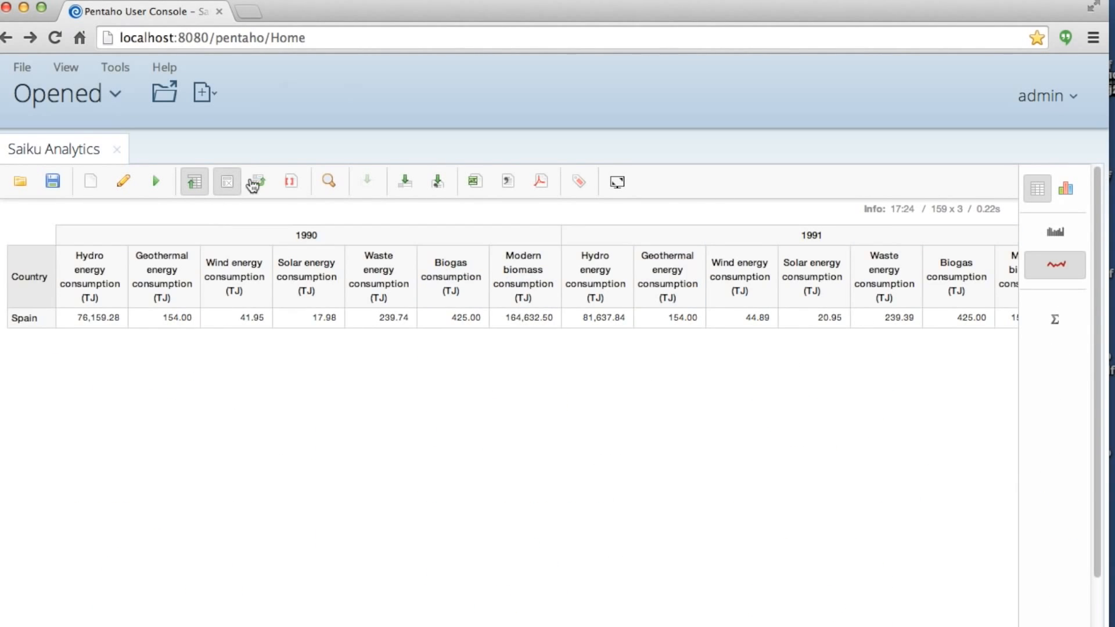
Reopen the query editor and move YEAR from the columns to the rows and Country from the rows to the filter.
click(123, 182)
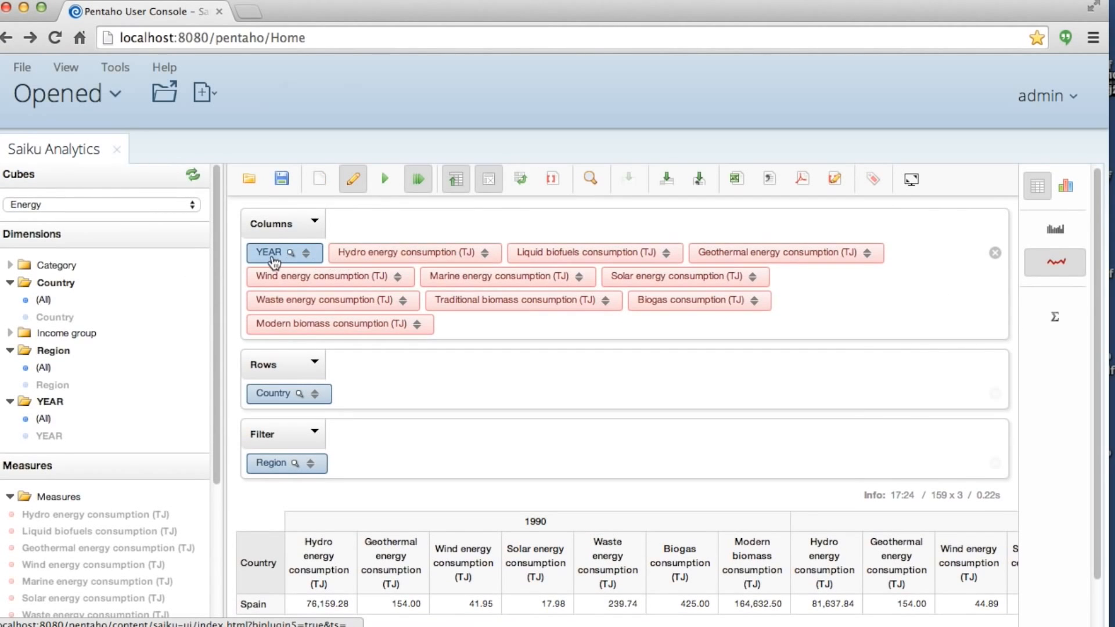
drag(270, 261, 366, 396)
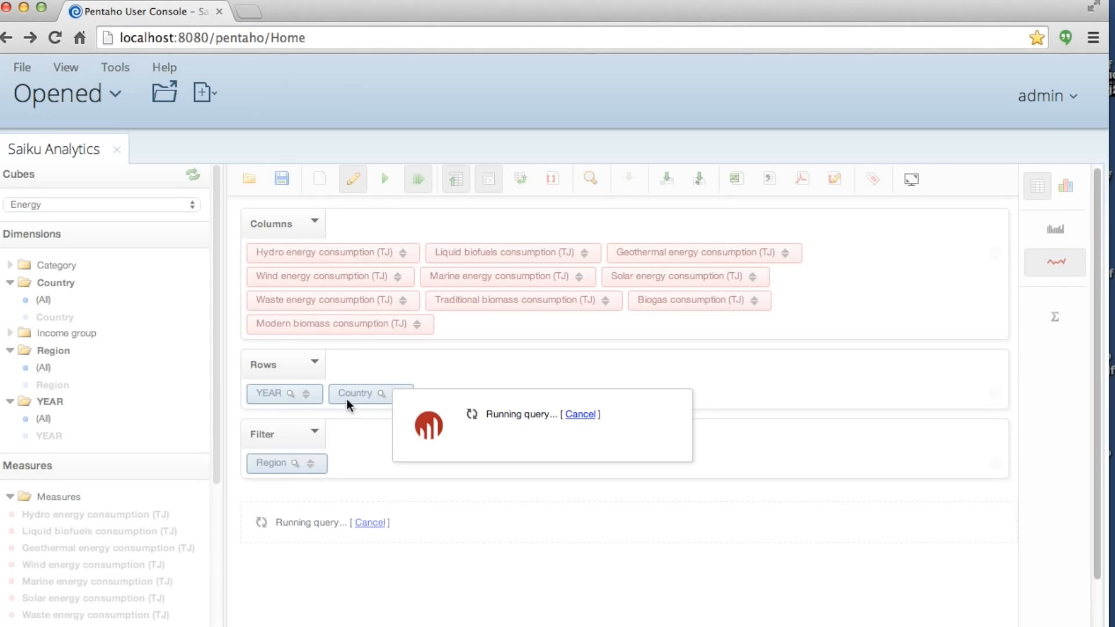
drag(352, 401, 371, 468)
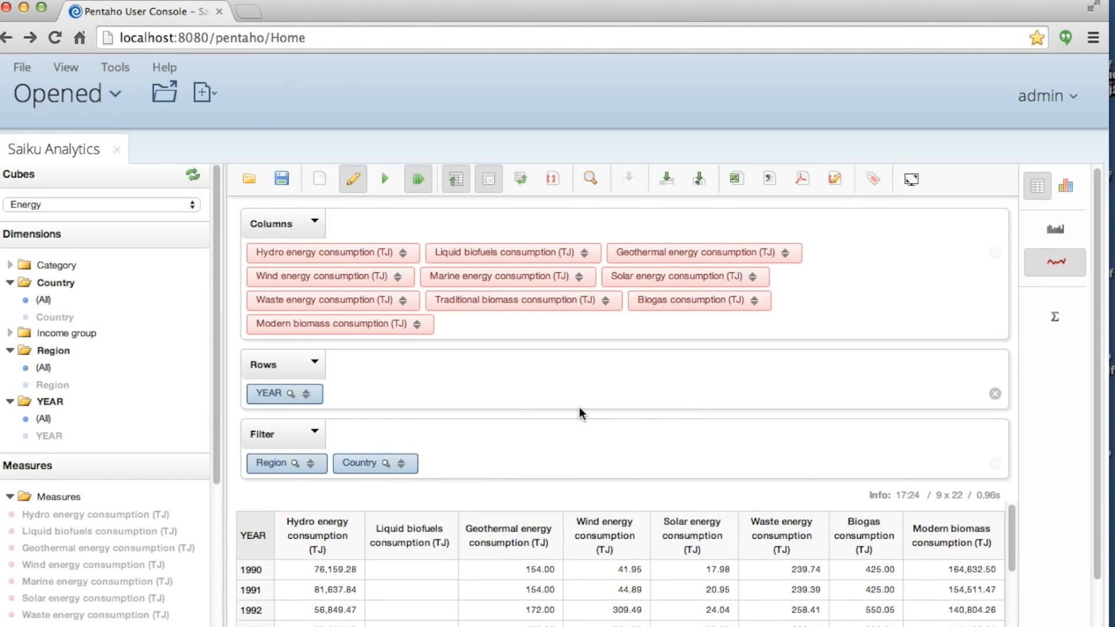
Display the results as pie charts without the query editor and swap the axes to get one pie per year.
click(1071, 232)
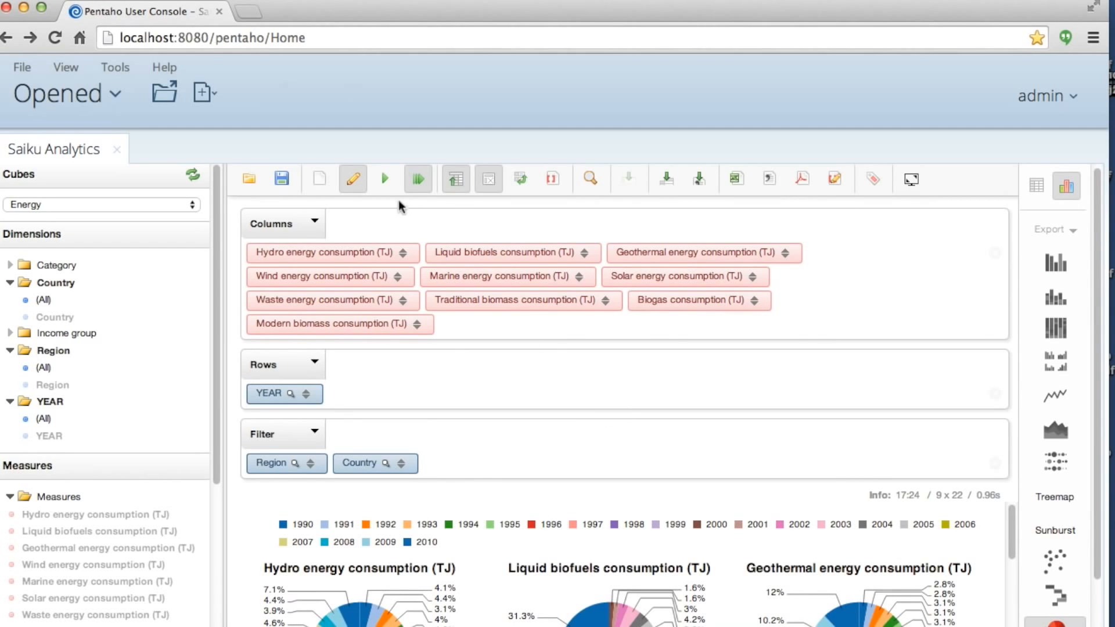
click(352, 179)
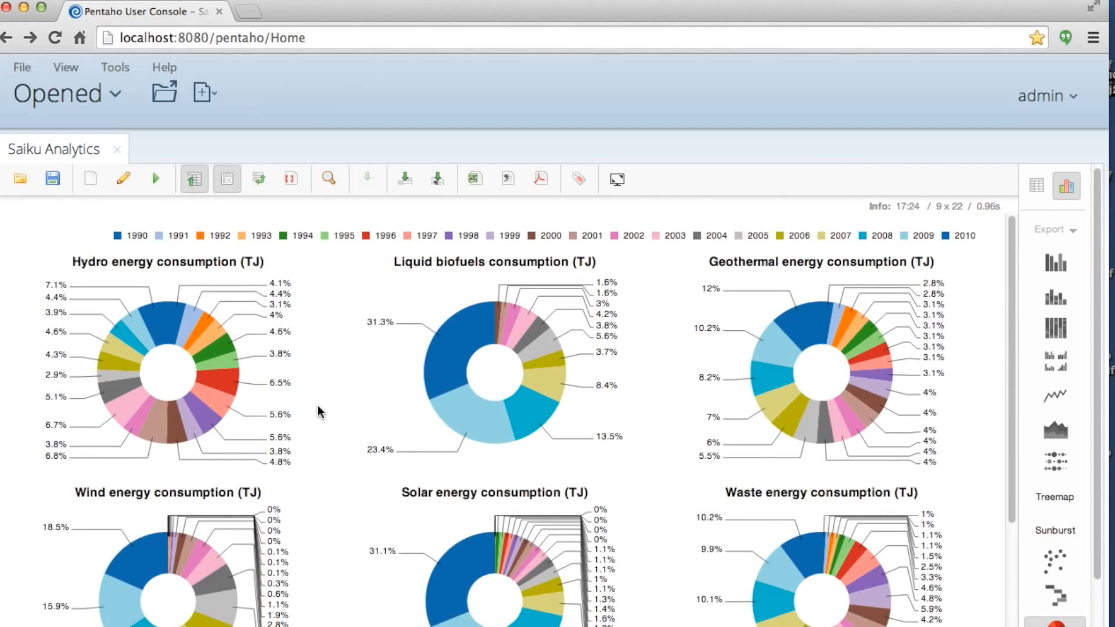
click(260, 180)
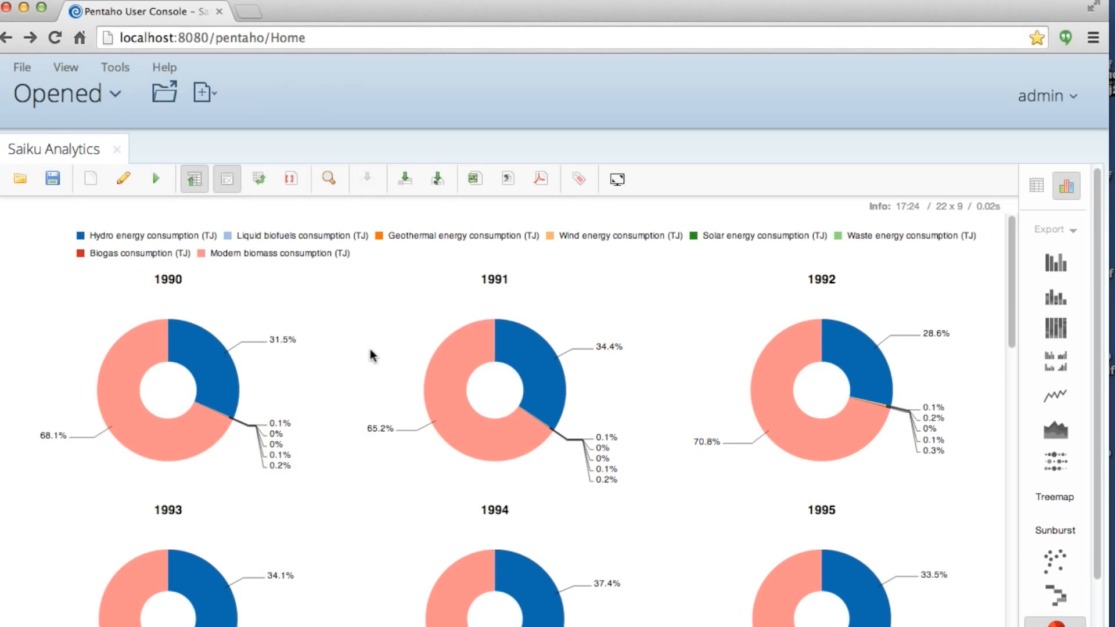
Review the yearly pies, drill into the modern biomass slice of the 1990 pie and return to all years.
scroll(370, 349, down, 8)
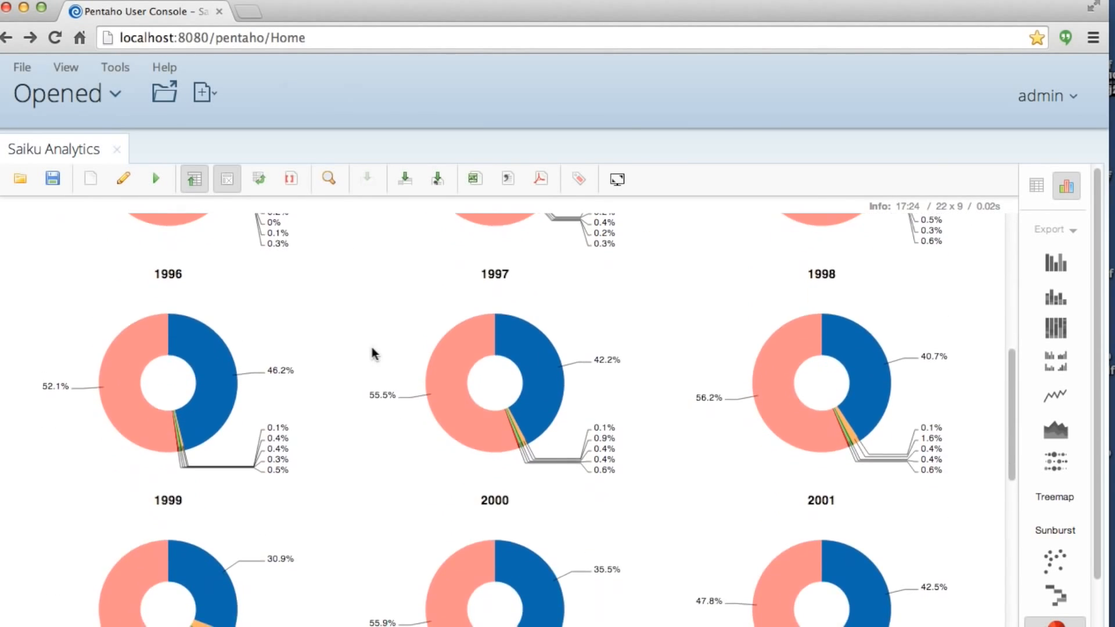
scroll(373, 353, down, 8)
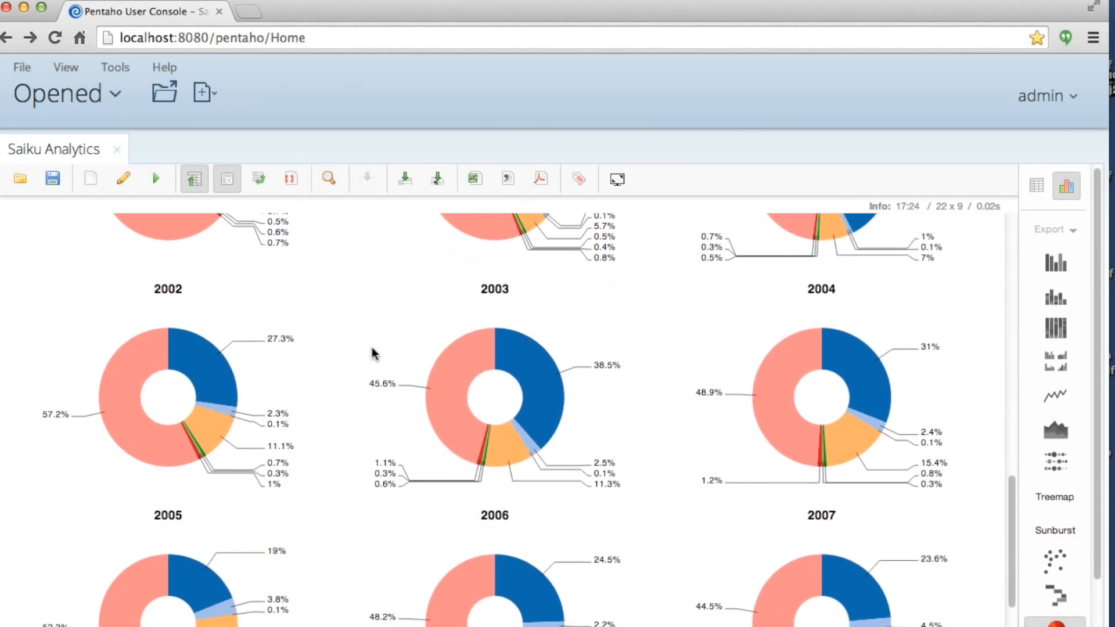
scroll(374, 353, up, 15)
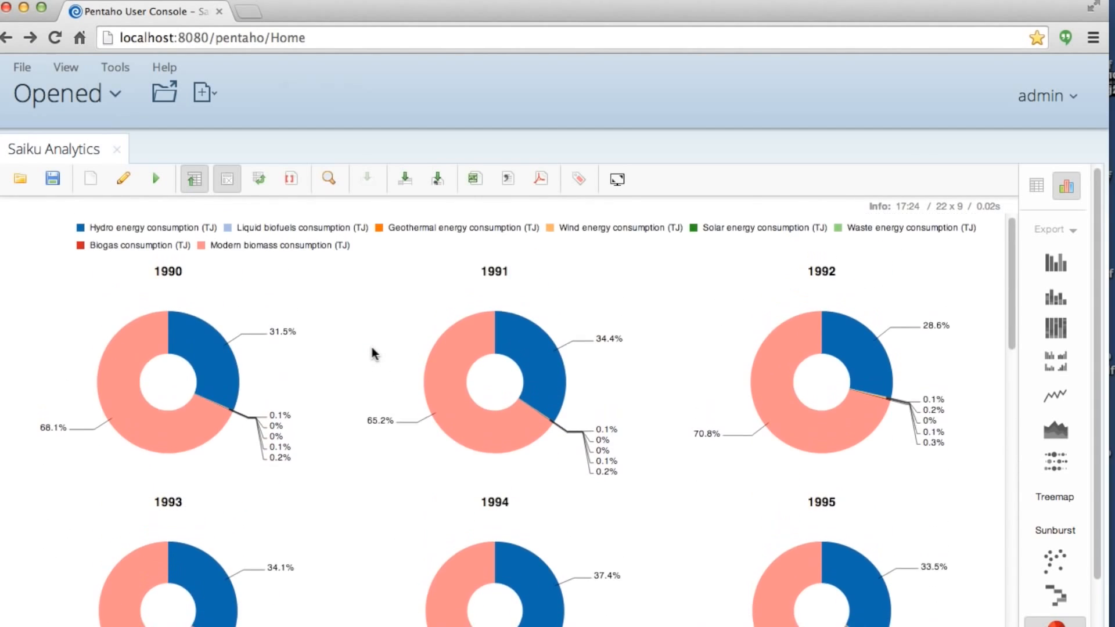
mouse_move(139, 357)
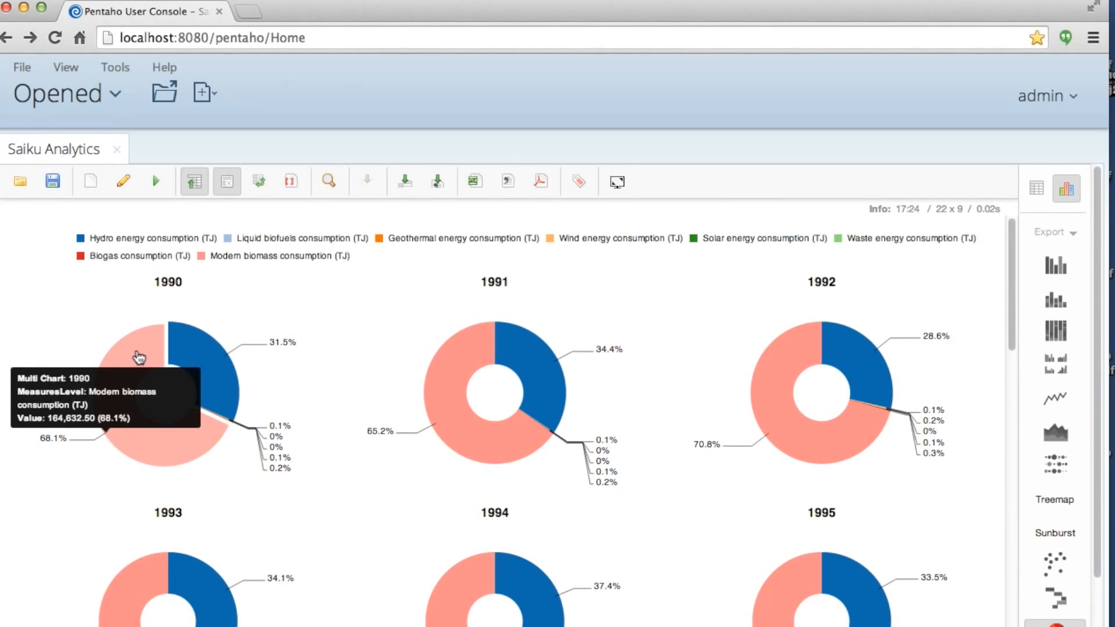
click(139, 357)
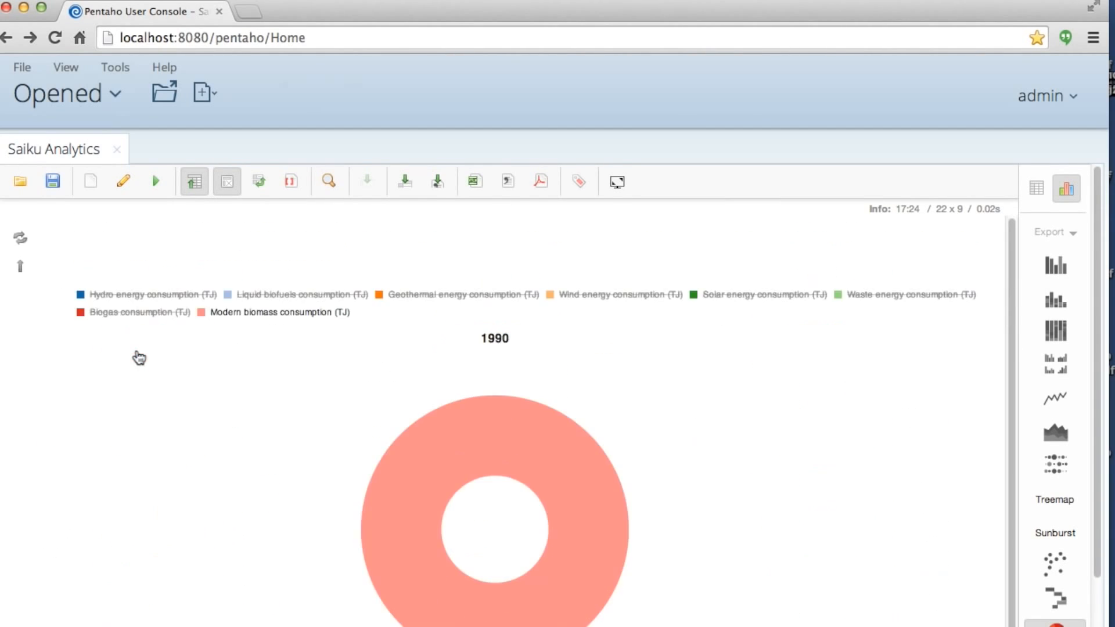
click(21, 267)
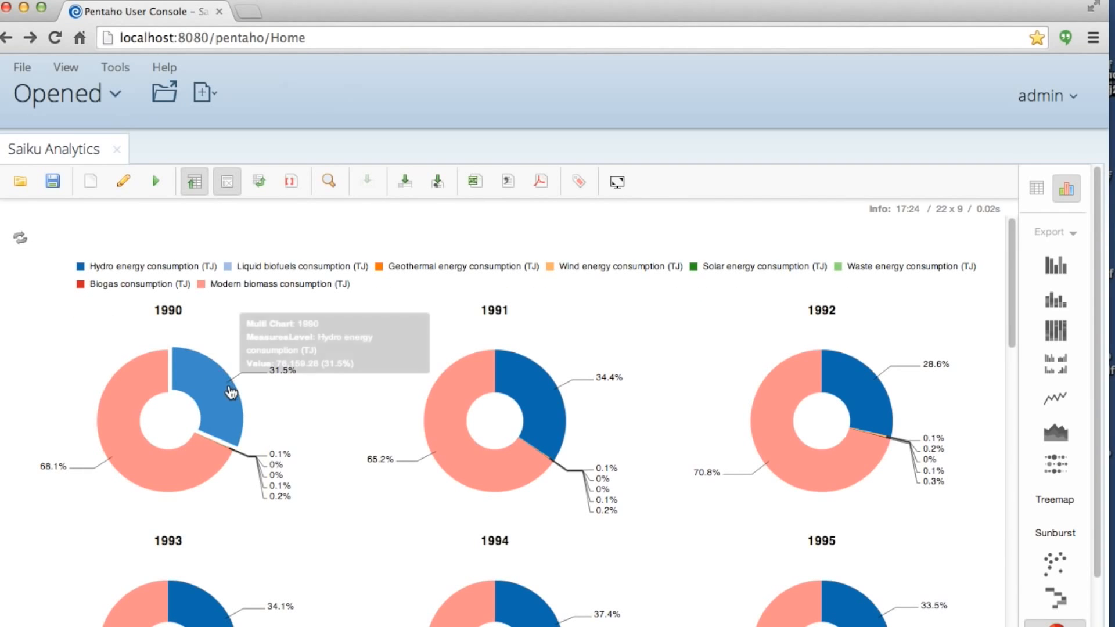
Enlarge the 1990 pie to inspect its hydro share, return to all years and review the pies through 2010.
drag(16, 293, 366, 528)
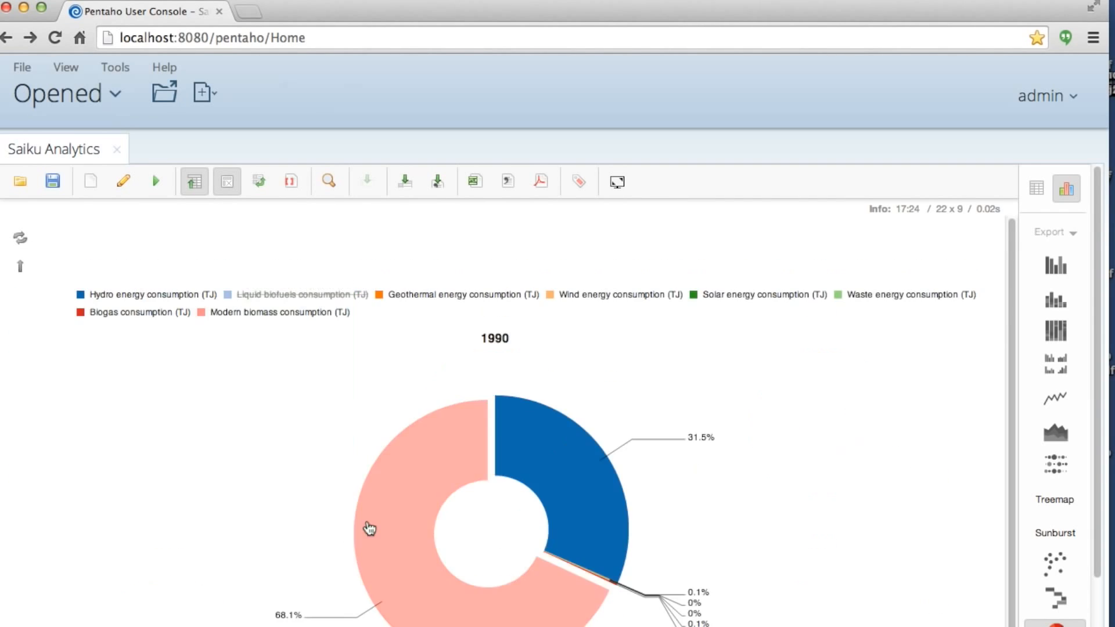
mouse_move(549, 437)
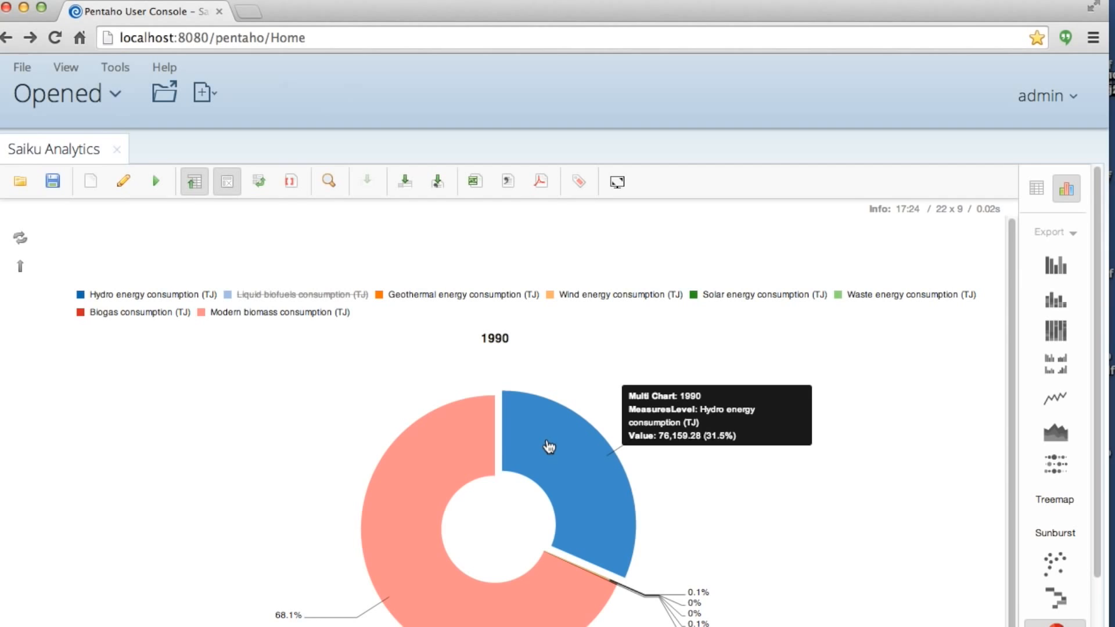
click(19, 266)
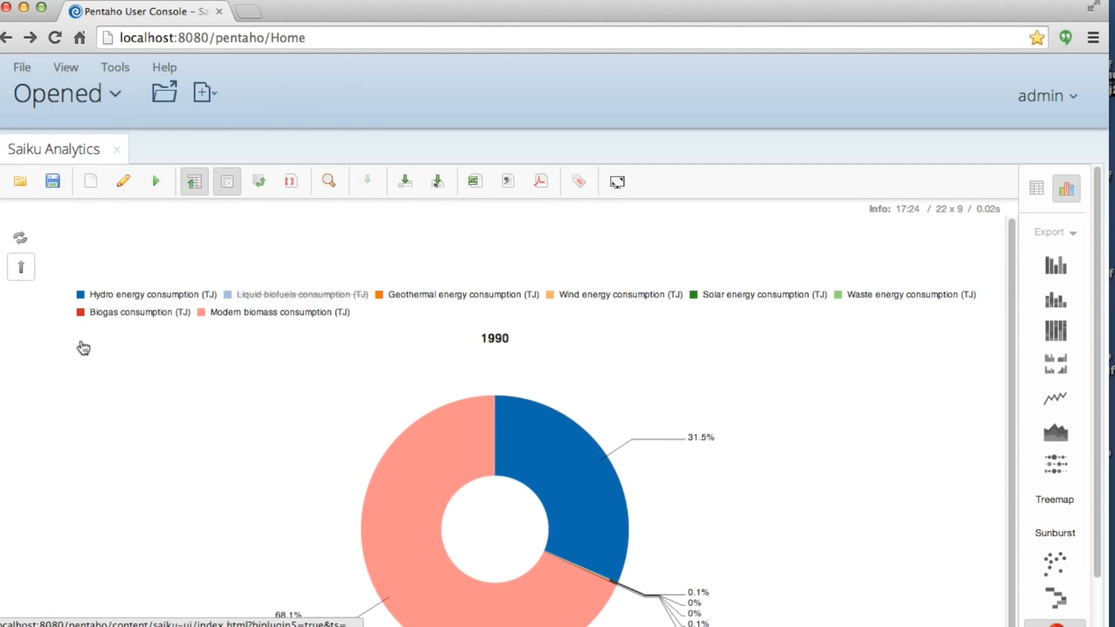
scroll(738, 500, down, 12)
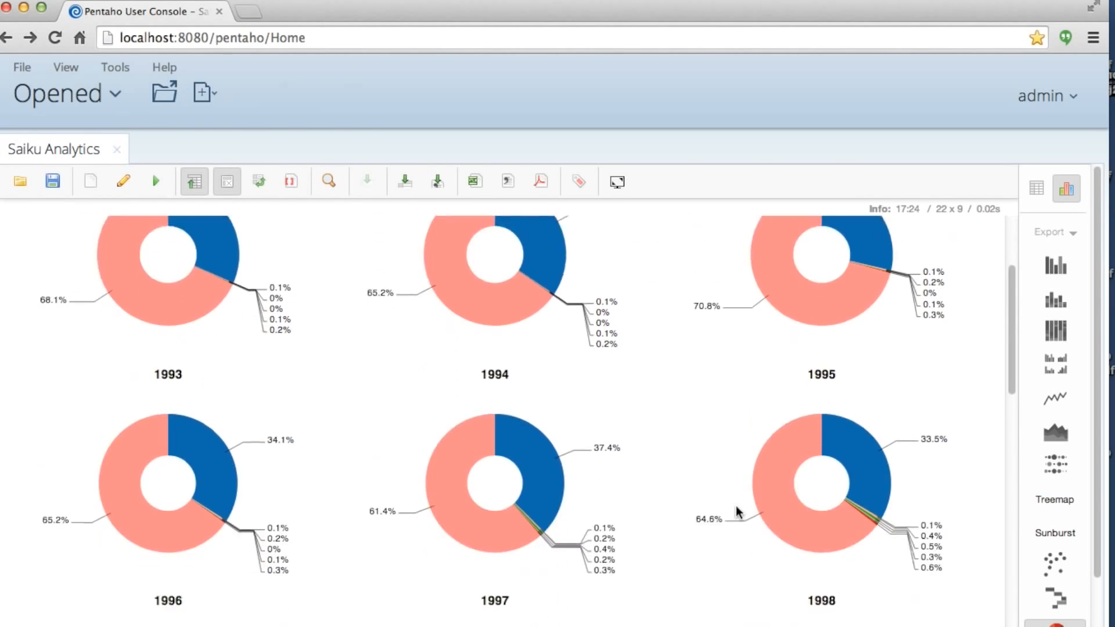
scroll(733, 511, down, 10)
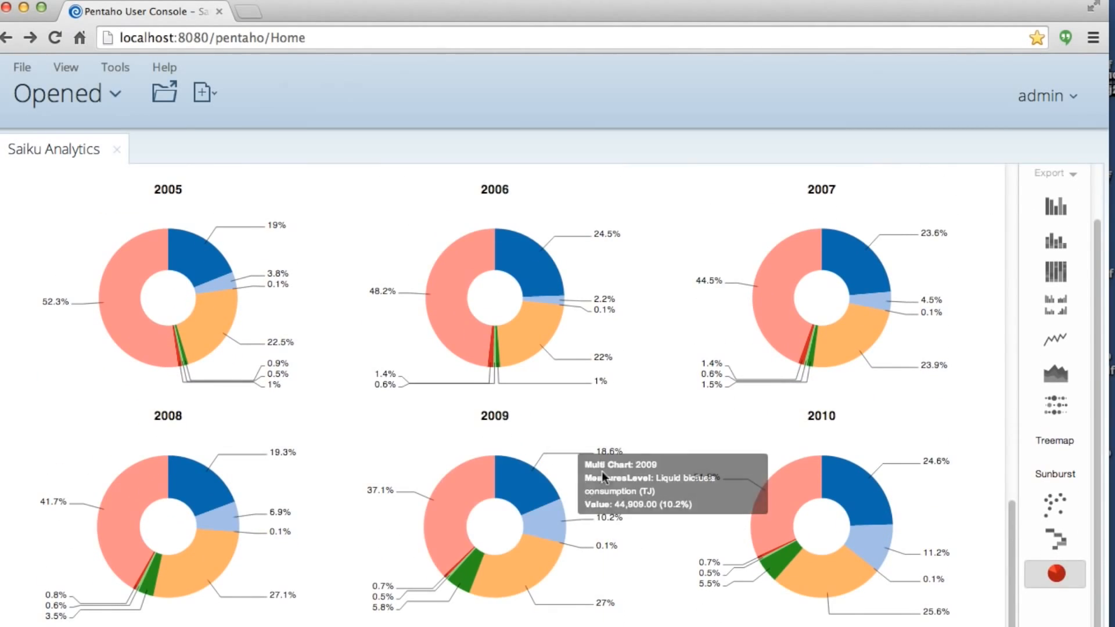
Change the visualization to a line chart and swap the axes so each energy source becomes a line.
scroll(984, 297, up, 10)
click(1056, 340)
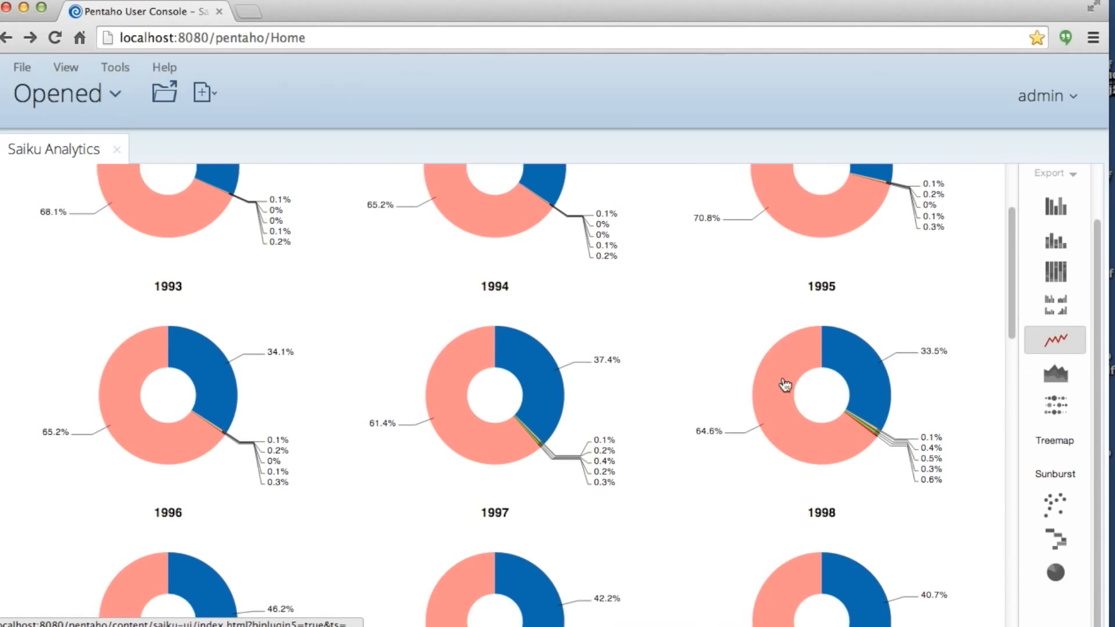
scroll(246, 200, up, 1)
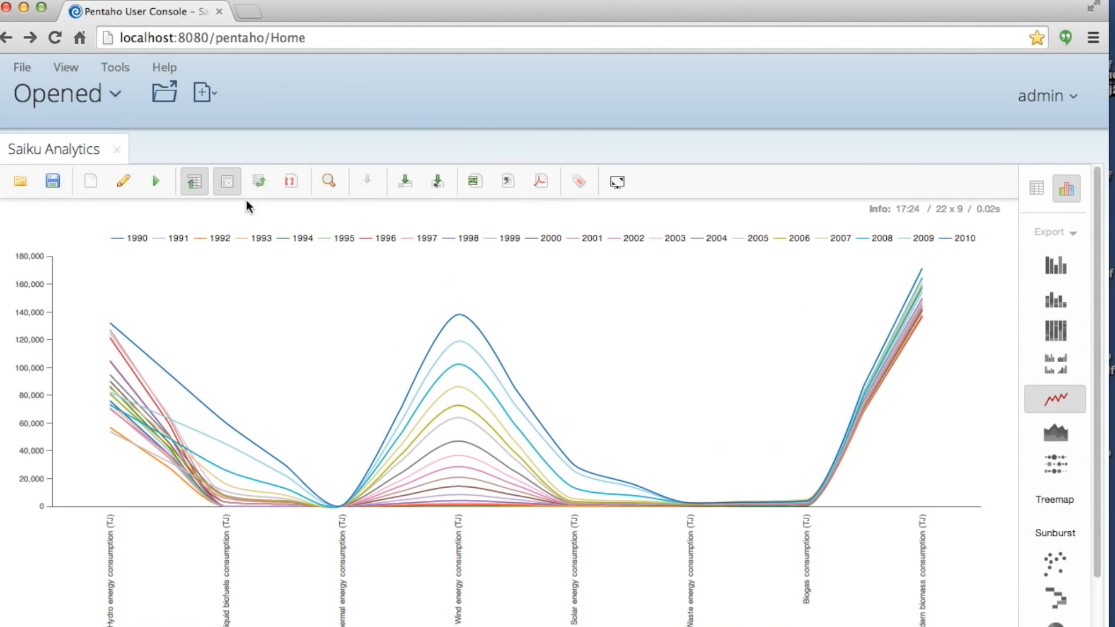
click(259, 181)
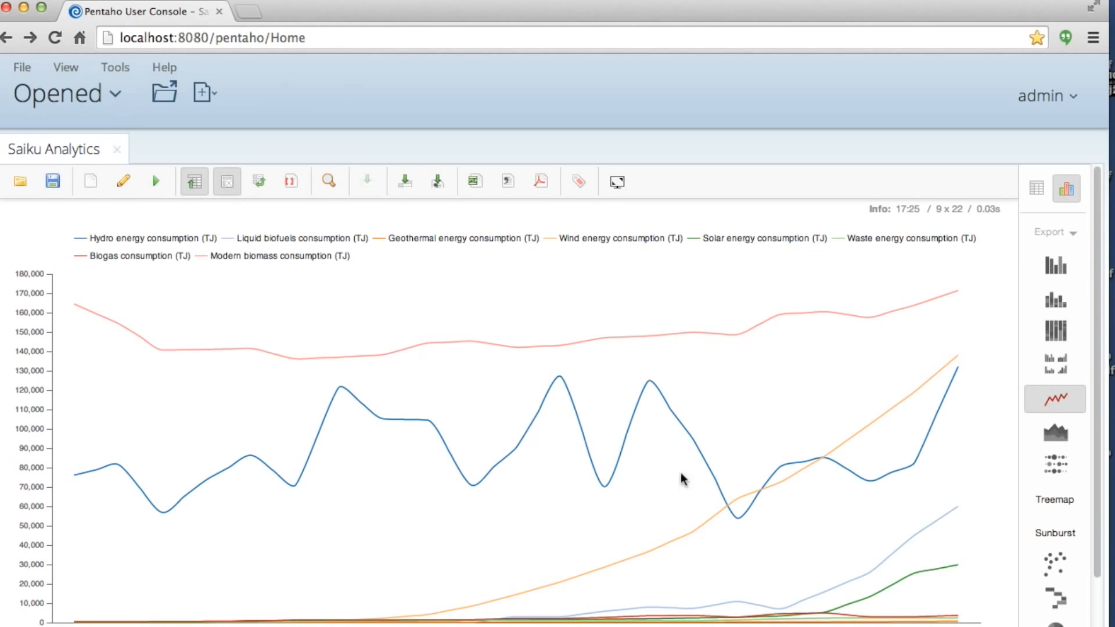
Switch to an area chart and examine the liquid biofuels and wind consumption values in the most recent years.
scroll(776, 428, down, 1)
click(1055, 433)
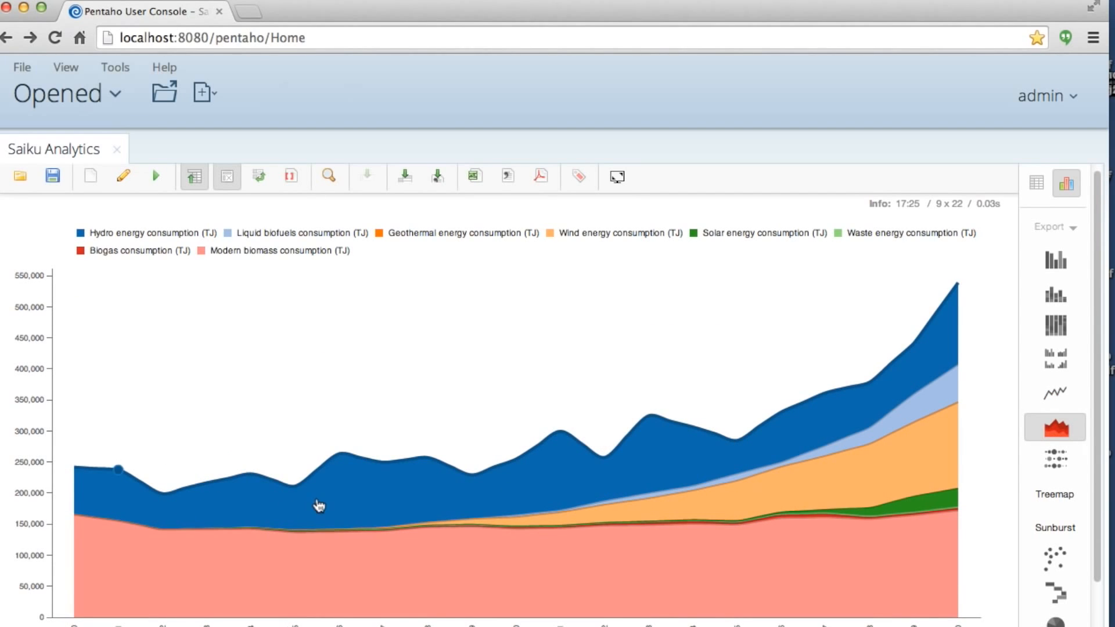
mouse_move(810, 437)
mouse_move(927, 412)
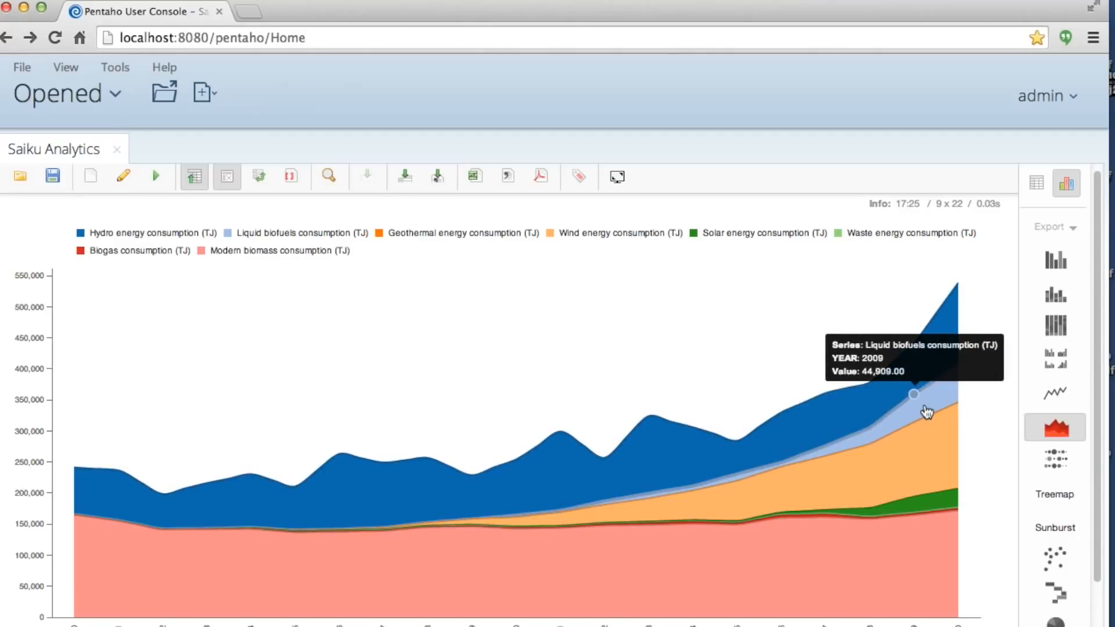
mouse_move(914, 468)
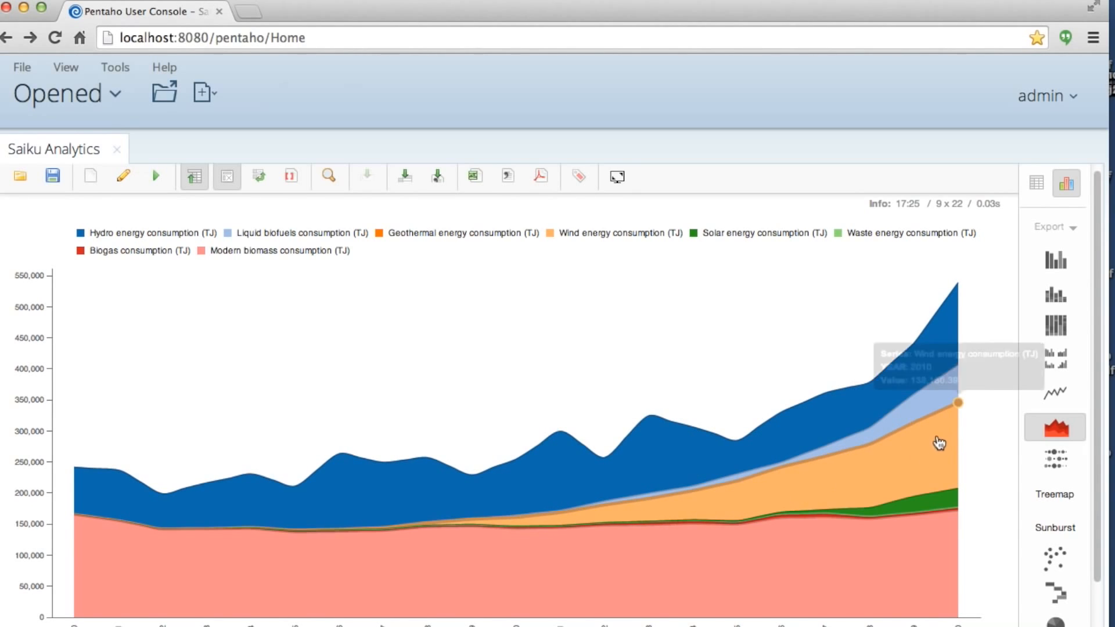
mouse_move(883, 484)
scroll(883, 484, down, 1)
scroll(880, 484, down, 2)
scroll(552, 505, up, 3)
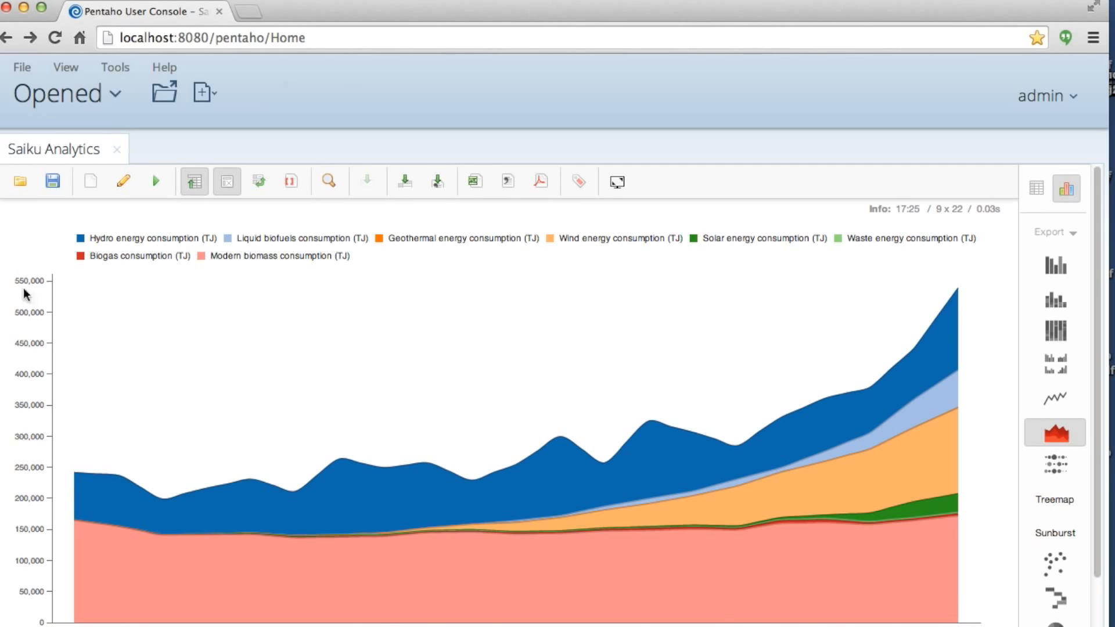
Return to the table, swap the axes to put energy sources in rows, and show a sparkline for each source.
click(1038, 188)
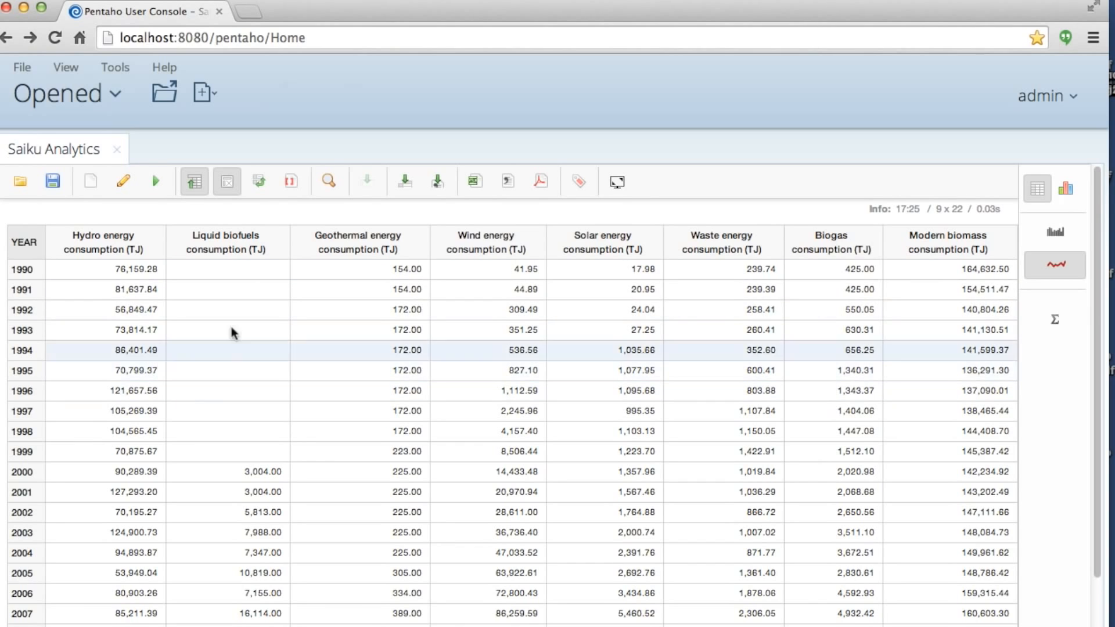
click(259, 181)
scroll(429, 350, right, 1)
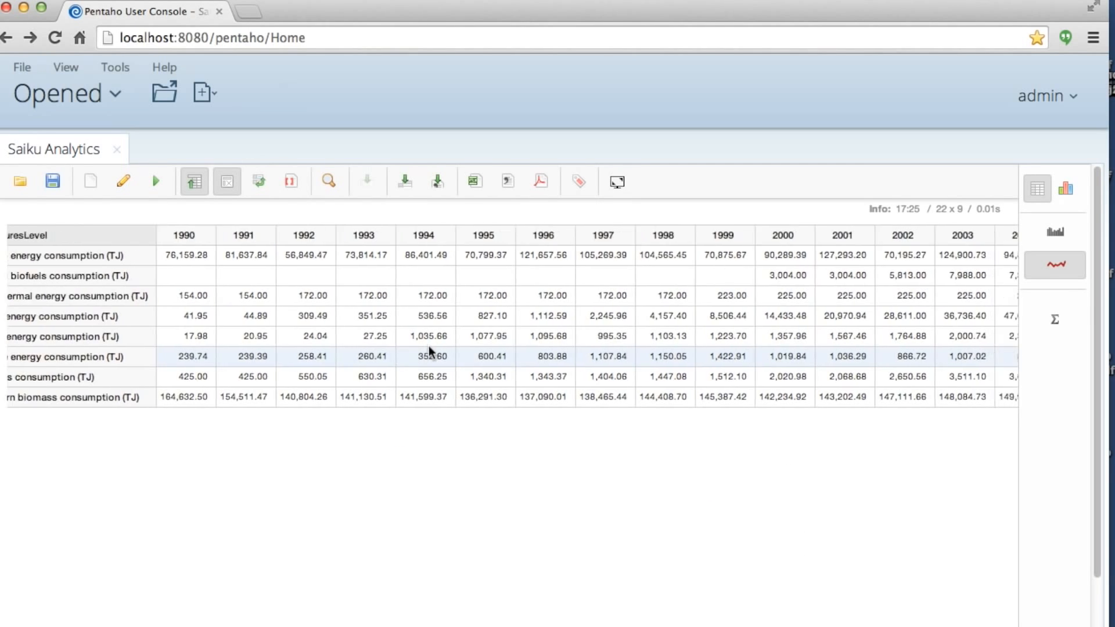
scroll(429, 350, right, 5)
click(1062, 268)
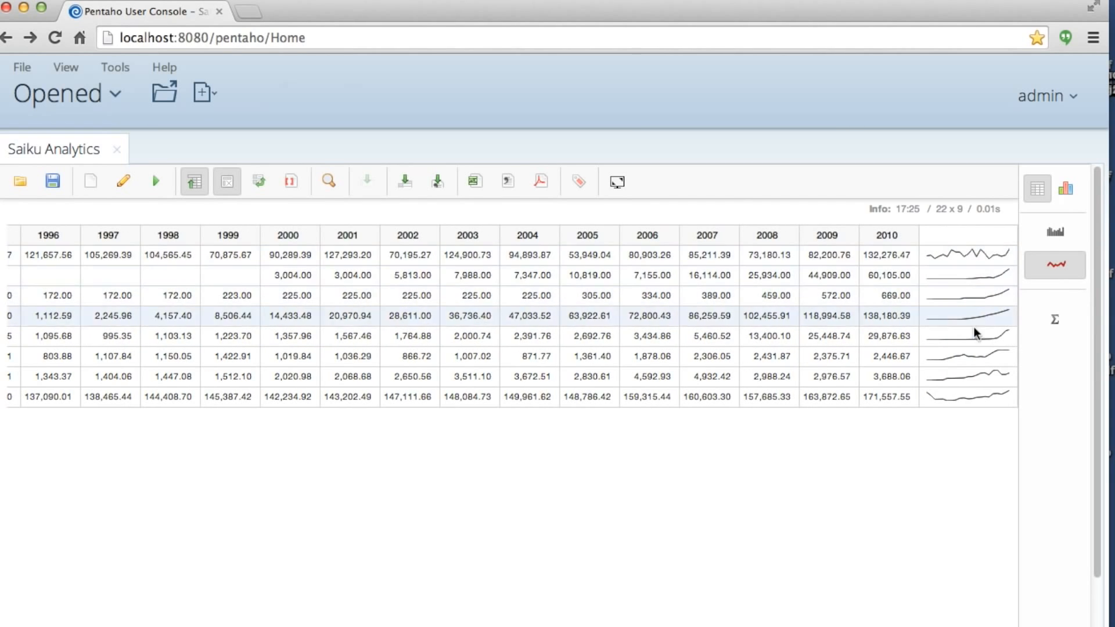
scroll(710, 350, left, 5)
scroll(709, 350, right, 5)
scroll(694, 355, left, 5)
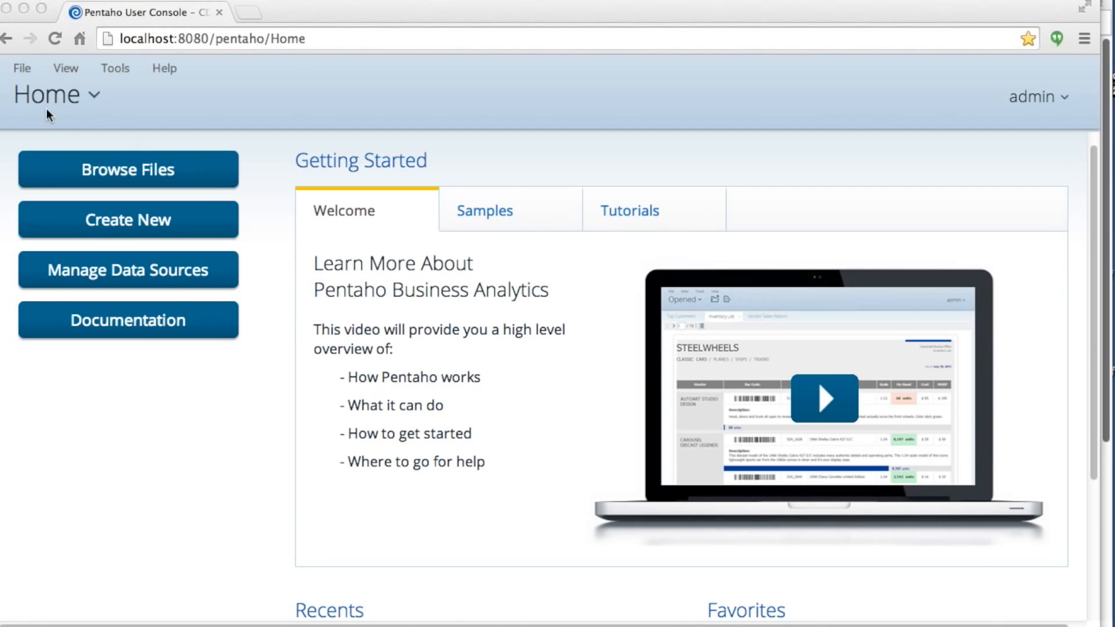
Create a new CDE Dashboard from the Pentaho home page and open it in its own browser window.
click(21, 68)
mouse_move(34, 99)
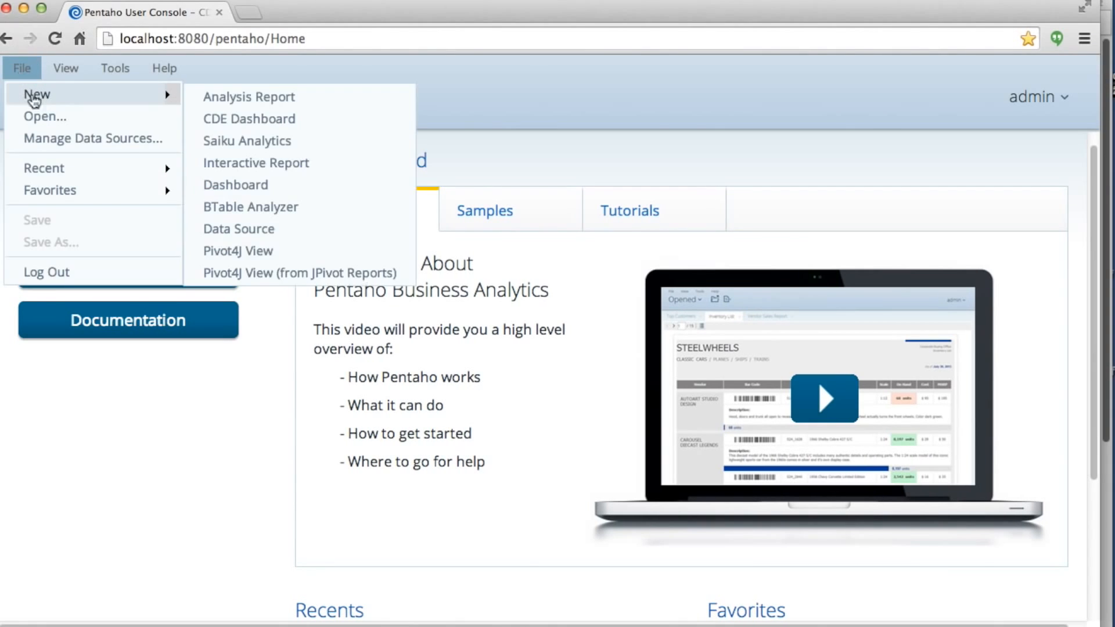
click(210, 118)
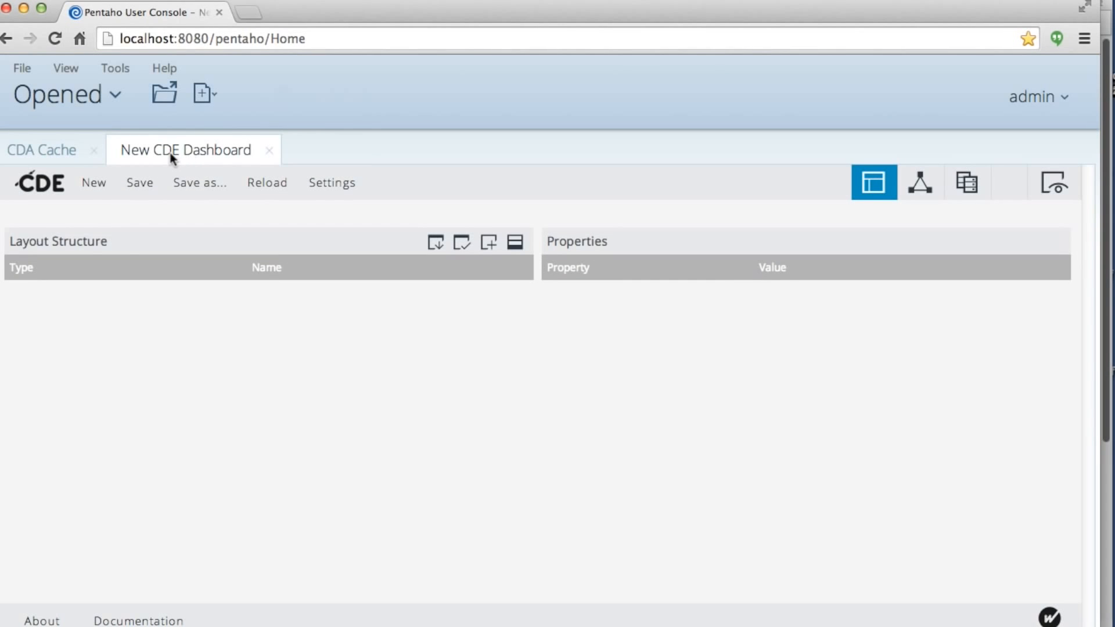
double_click(203, 151)
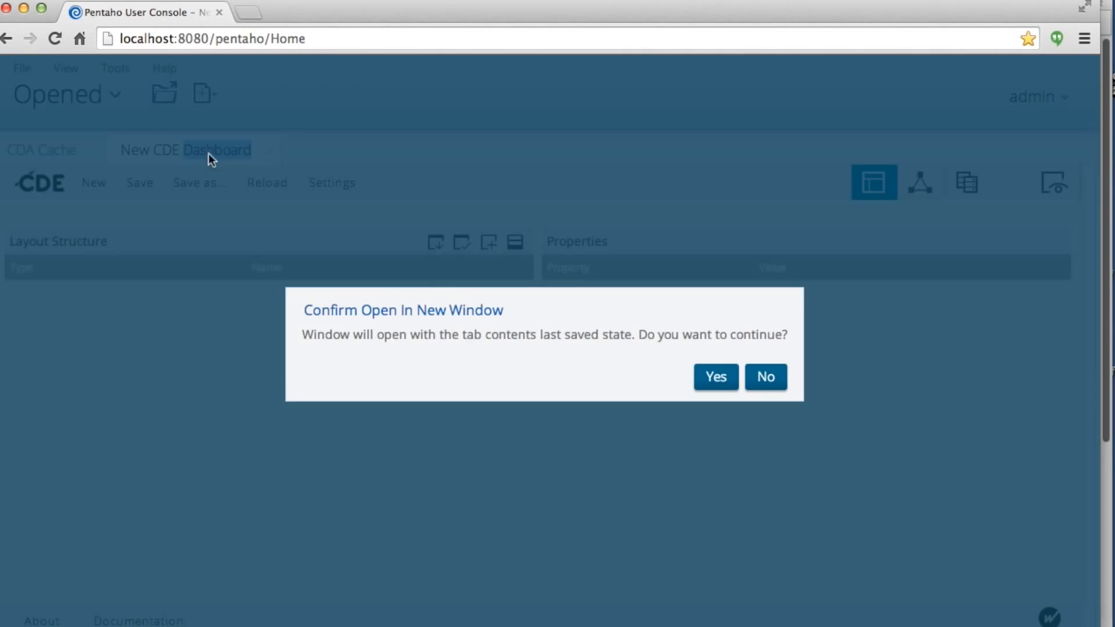
click(715, 377)
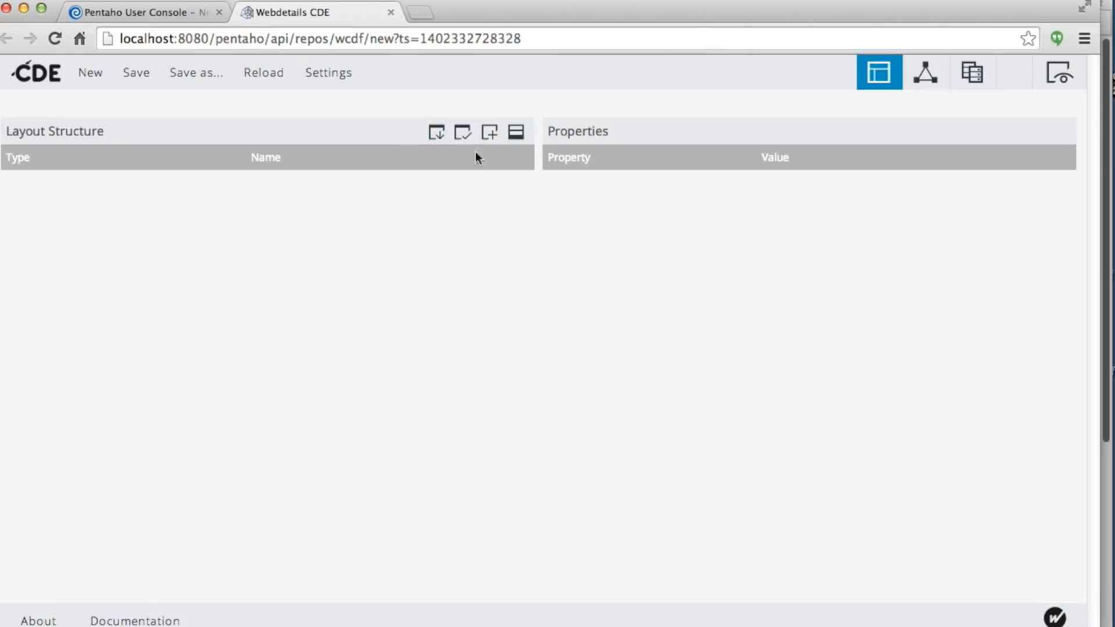
Add a row containing two columns to the dashboard's layout structure.
click(490, 133)
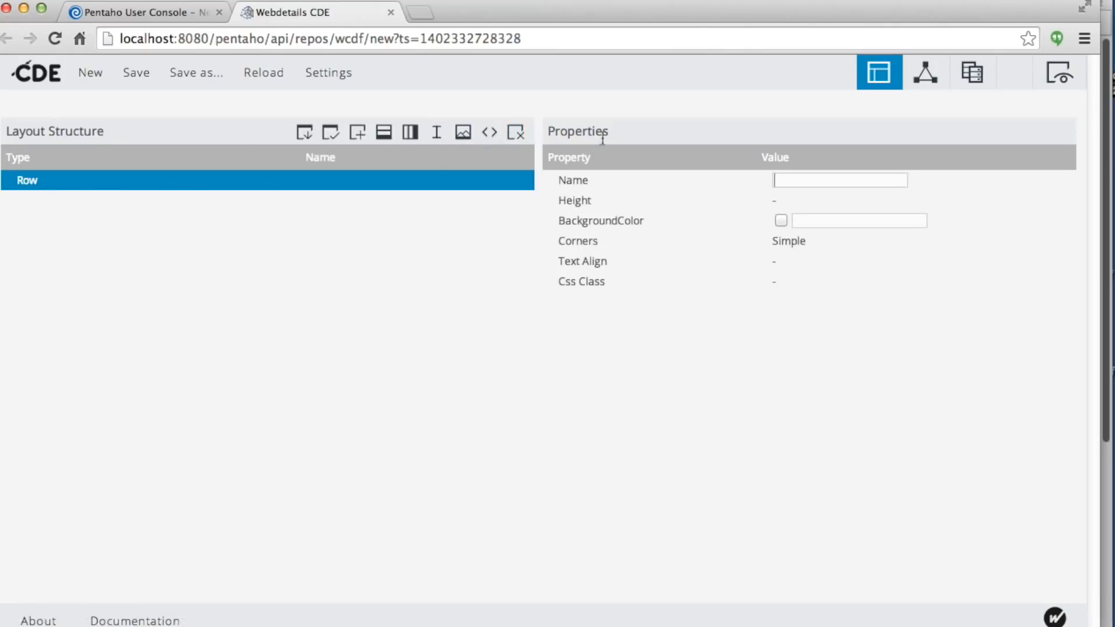
click(410, 133)
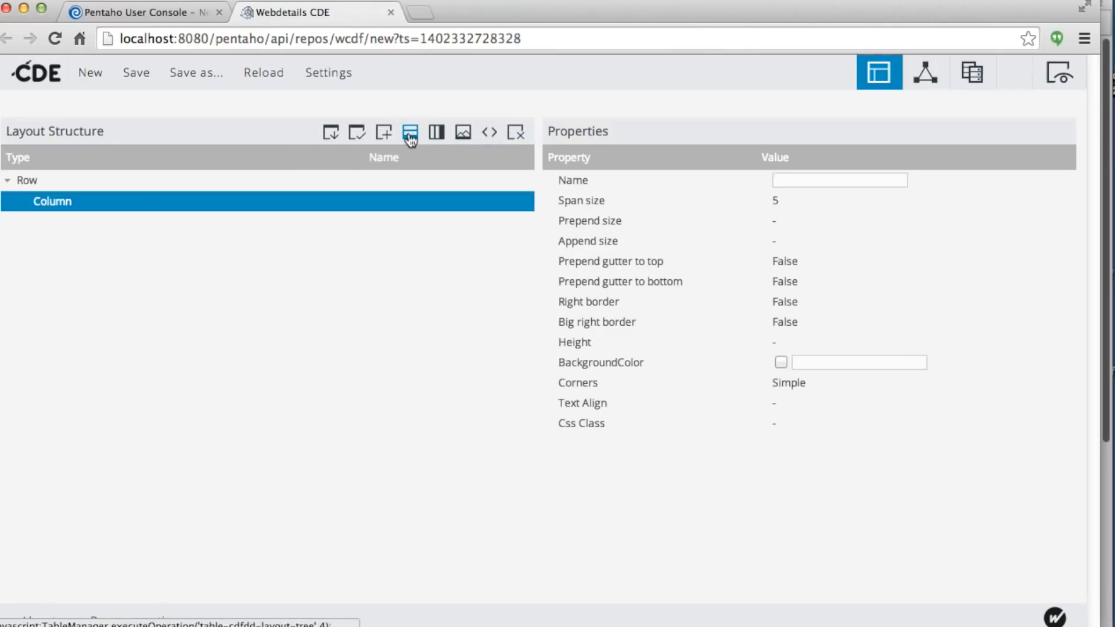
click(436, 137)
Name the first row's two columns filter1 and filter2.
click(148, 206)
click(809, 180)
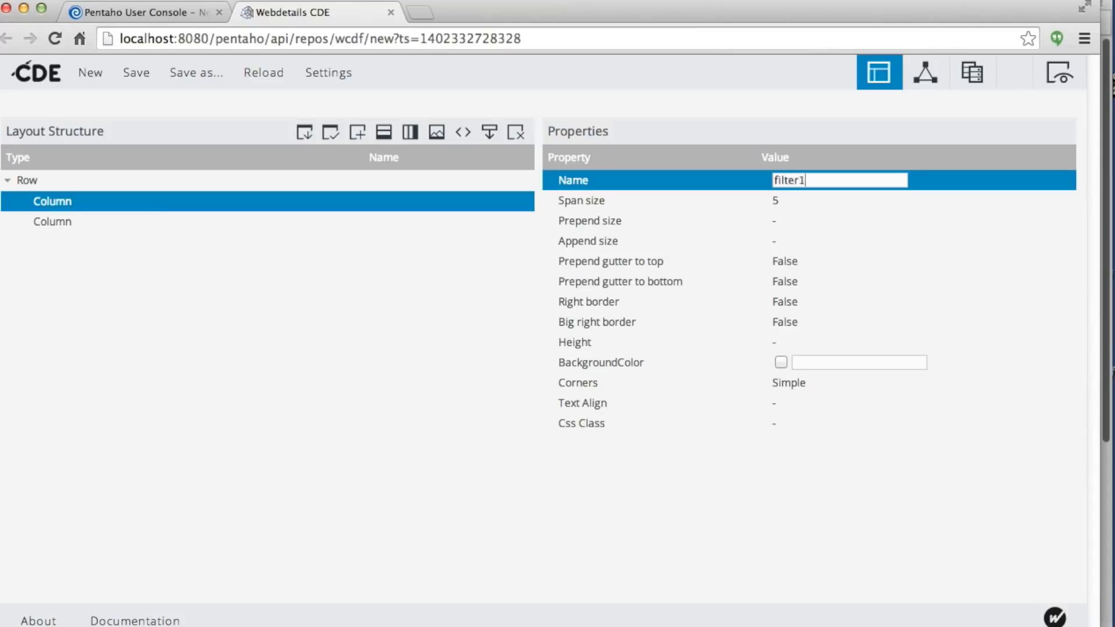
text(filter1)
key(Return)
click(107, 220)
click(783, 184)
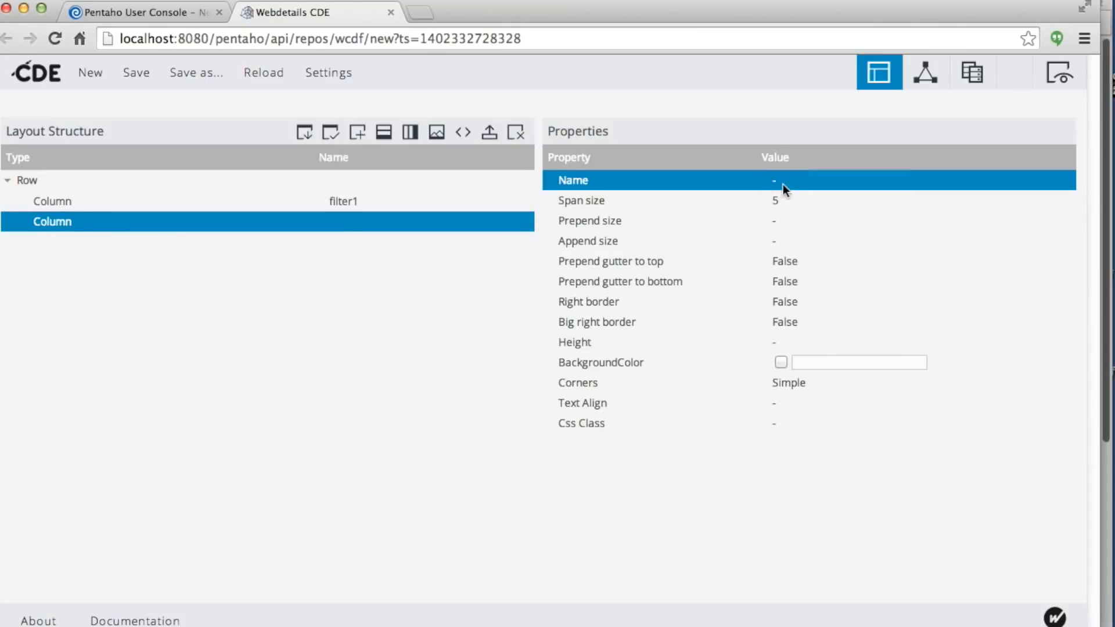
text(filter2)
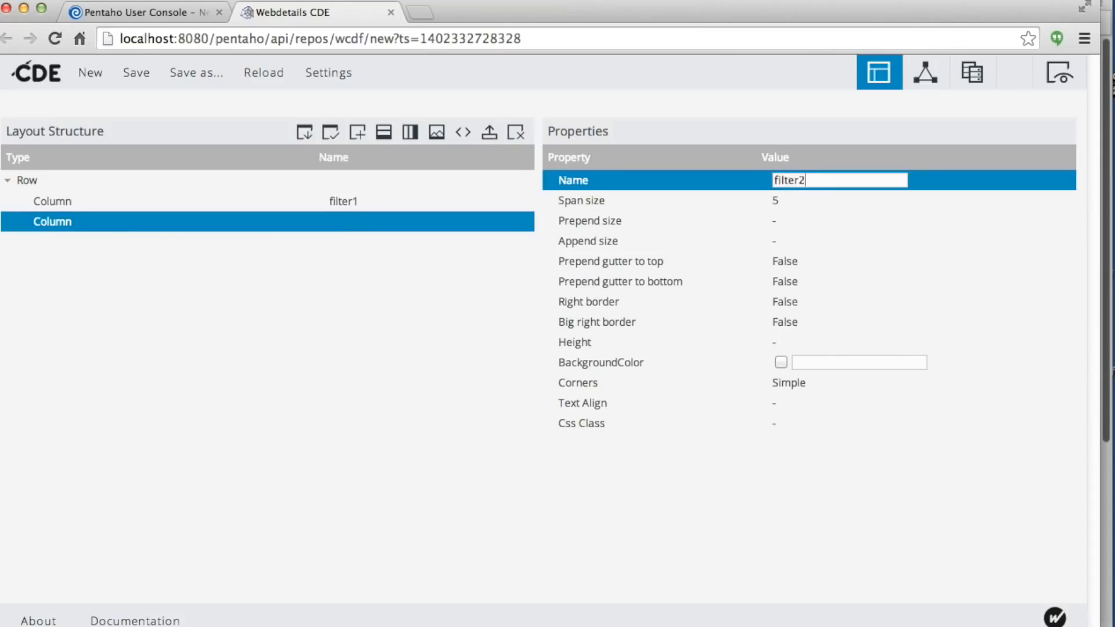
key(Return)
Add a second row to the layout containing one column named mainChart.
click(34, 181)
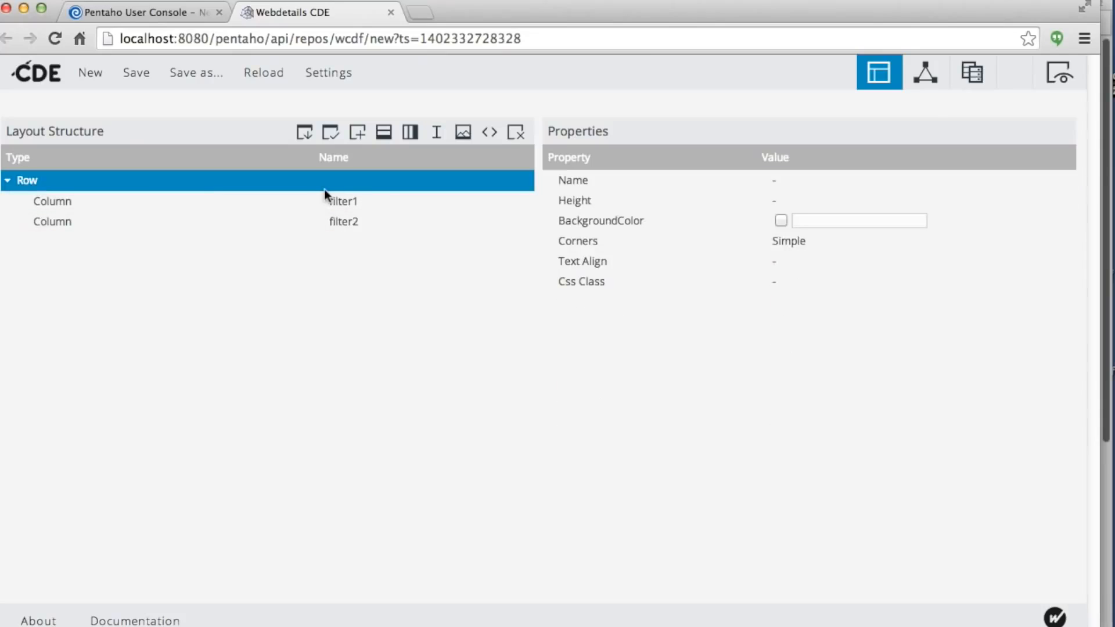
click(383, 132)
click(384, 132)
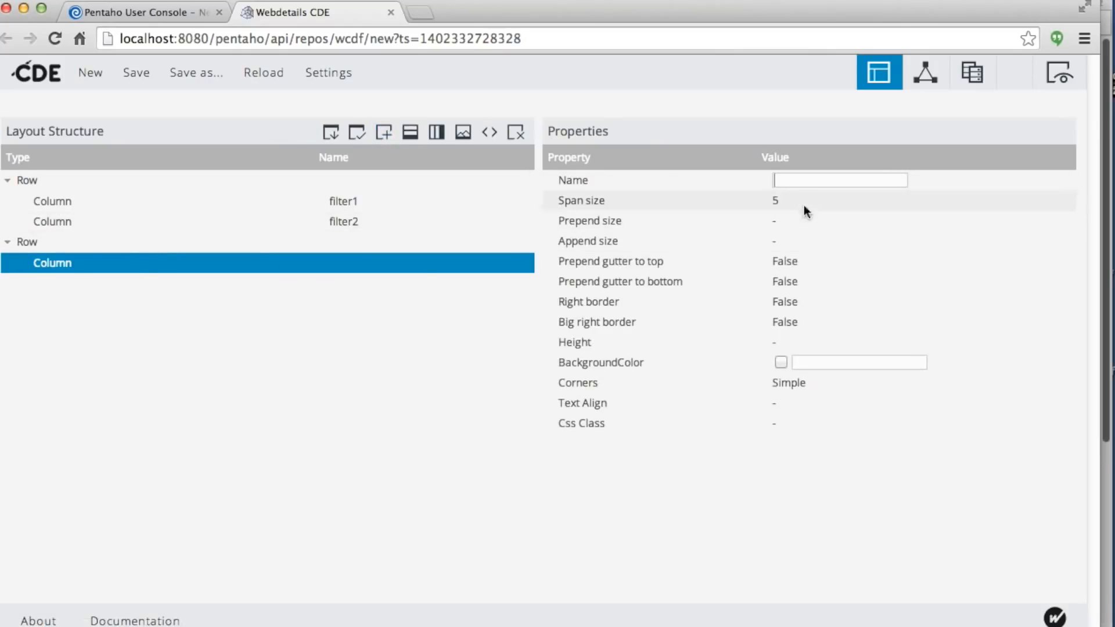
click(796, 184)
click(796, 181)
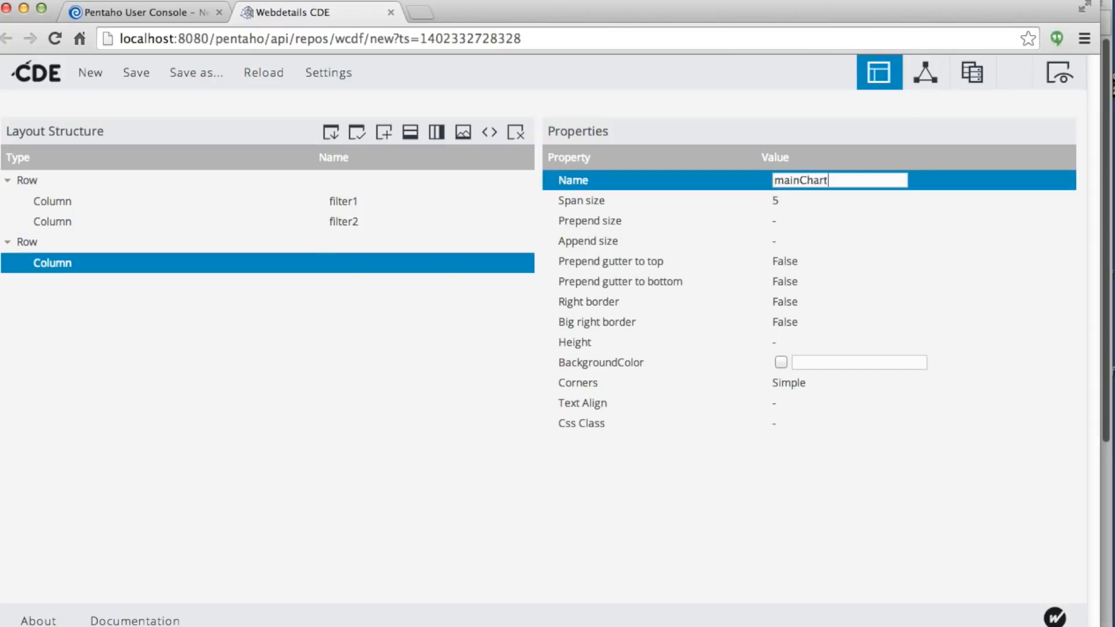
key(Return)
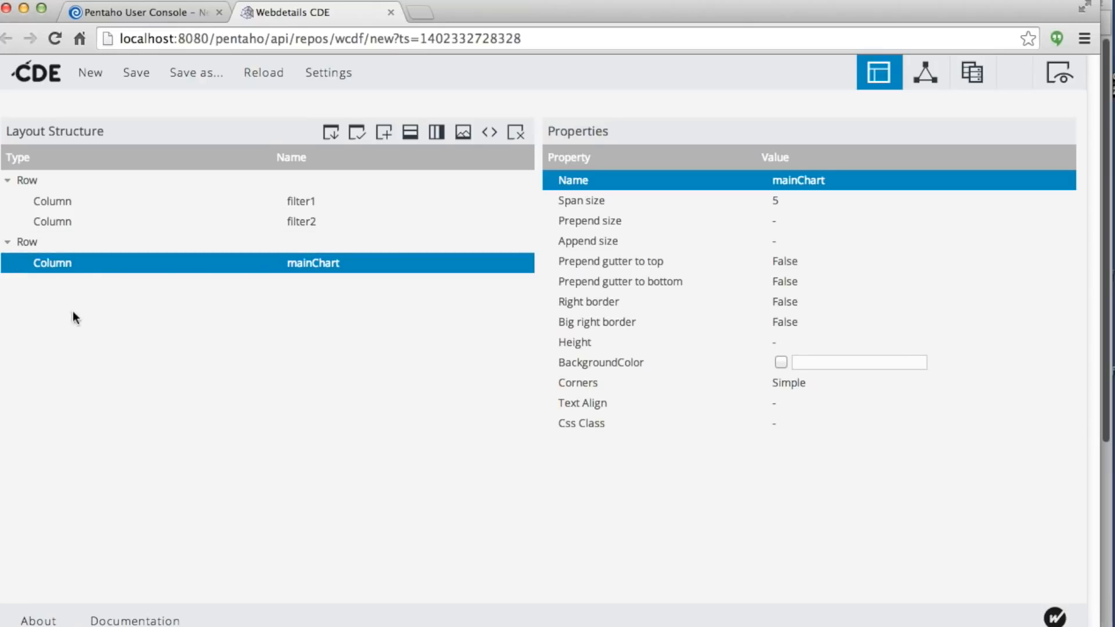
Add a third row below the mainChart row, containing a column named detals1.
click(48, 243)
click(356, 133)
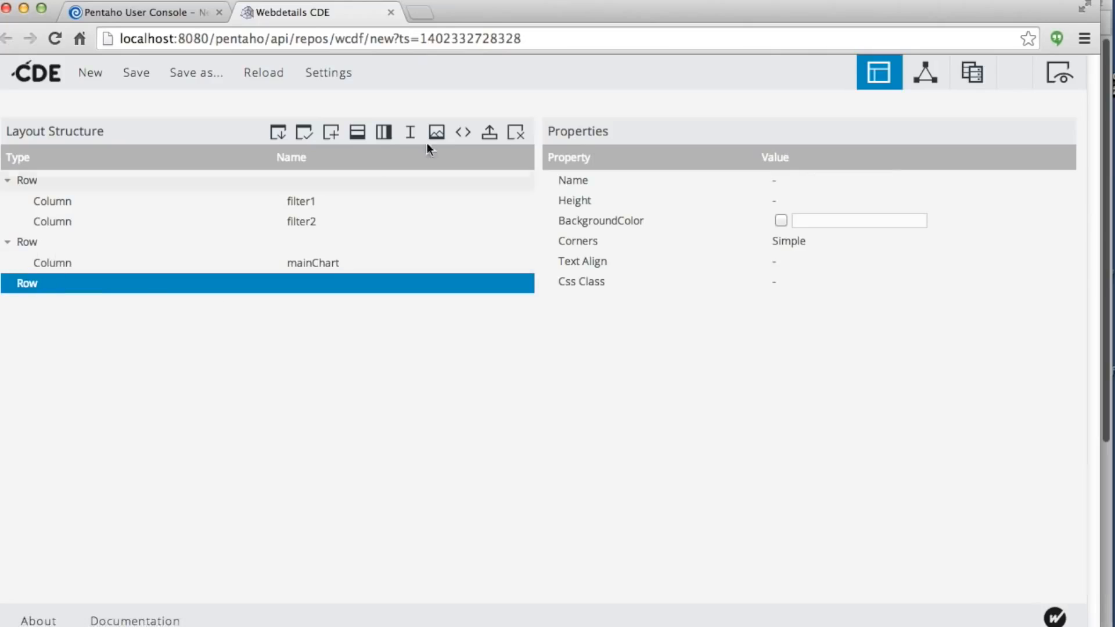
click(384, 132)
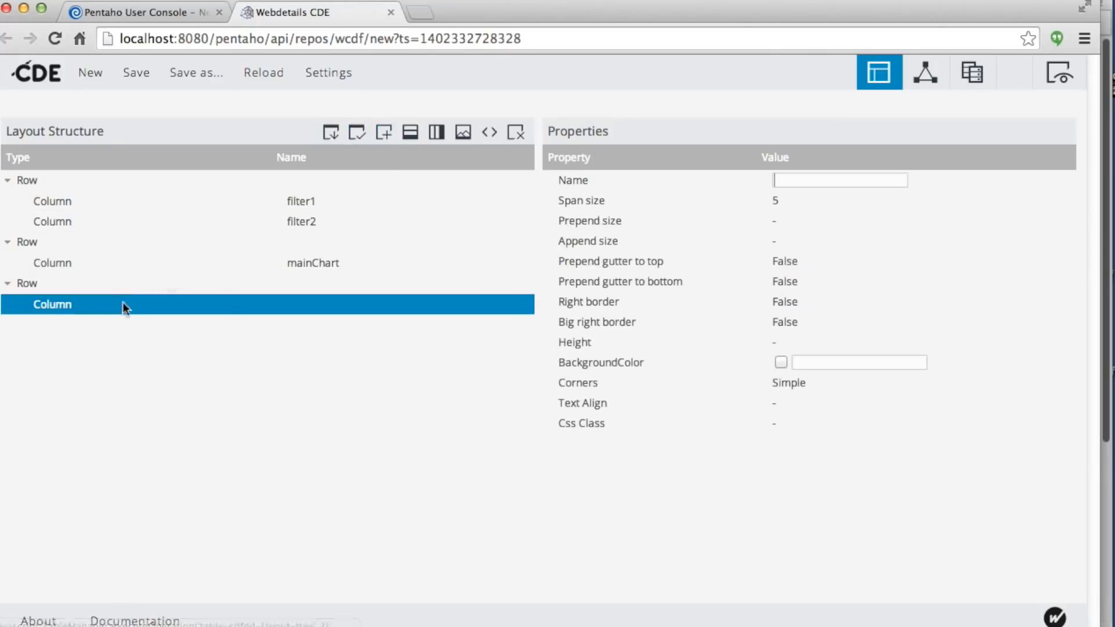
click(813, 180)
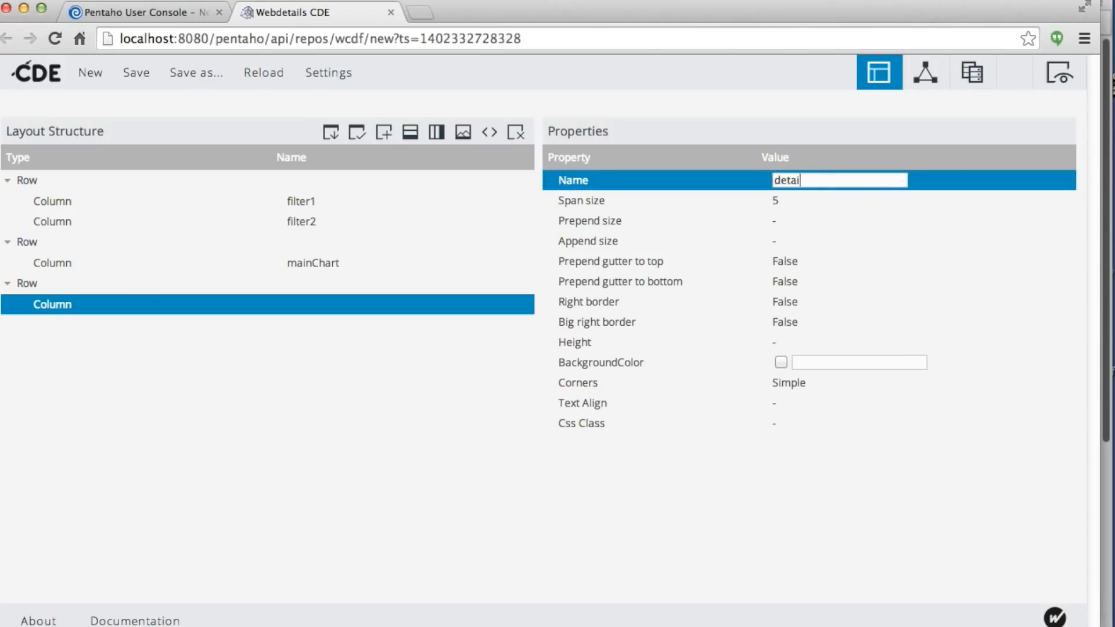
text(detals1)
key(Return)
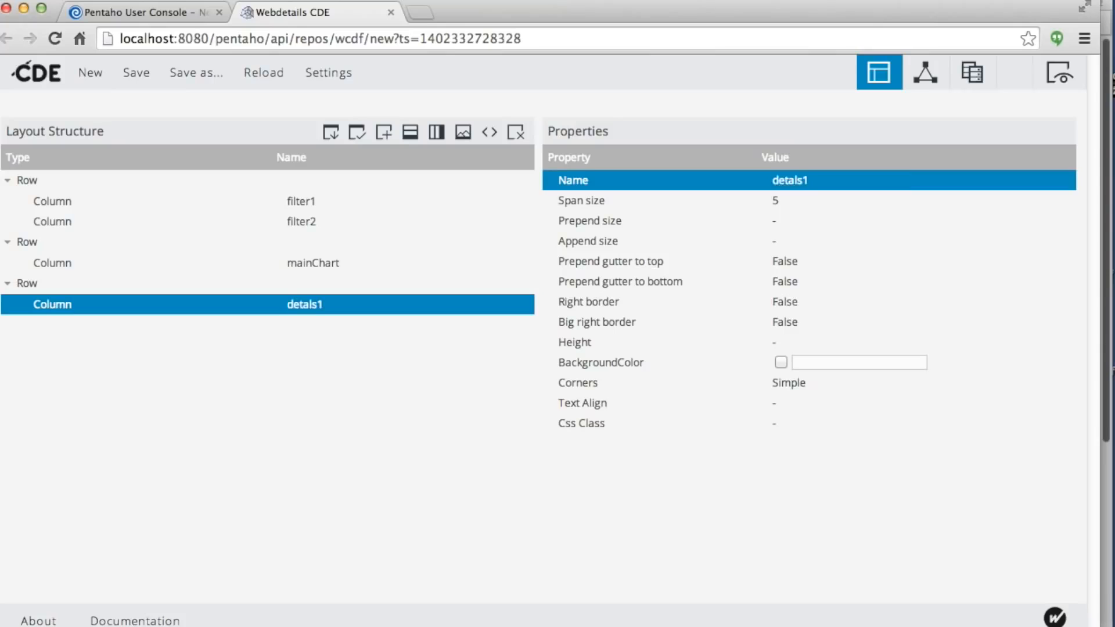
Add a second column named details2 to the third row and review the layout's columns.
click(436, 133)
click(810, 182)
text(details2)
key(Return)
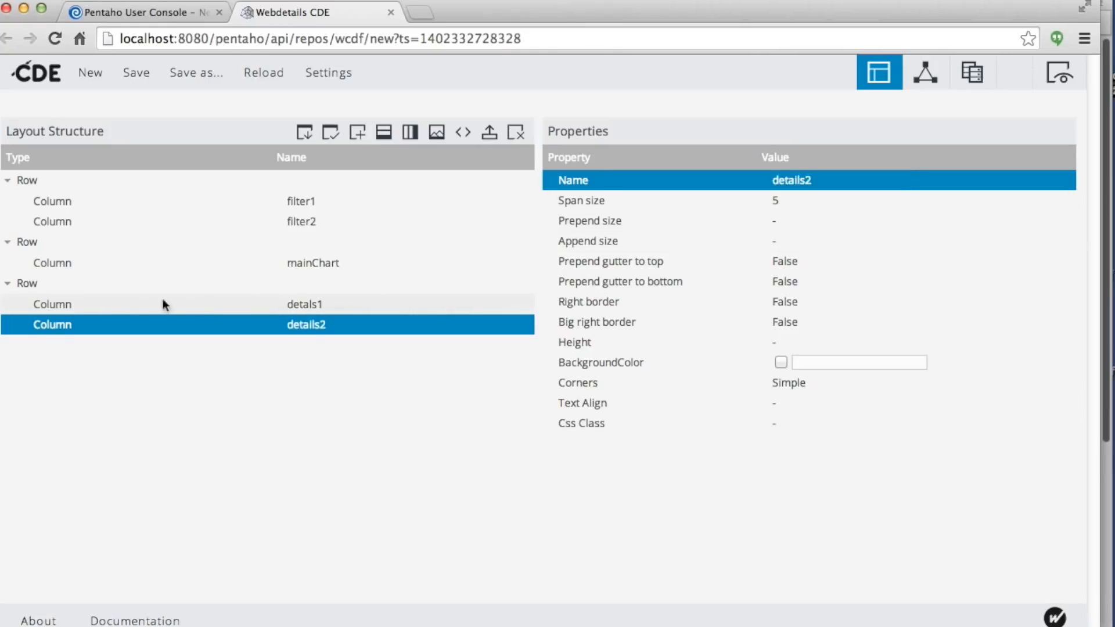
click(145, 302)
click(234, 266)
click(117, 200)
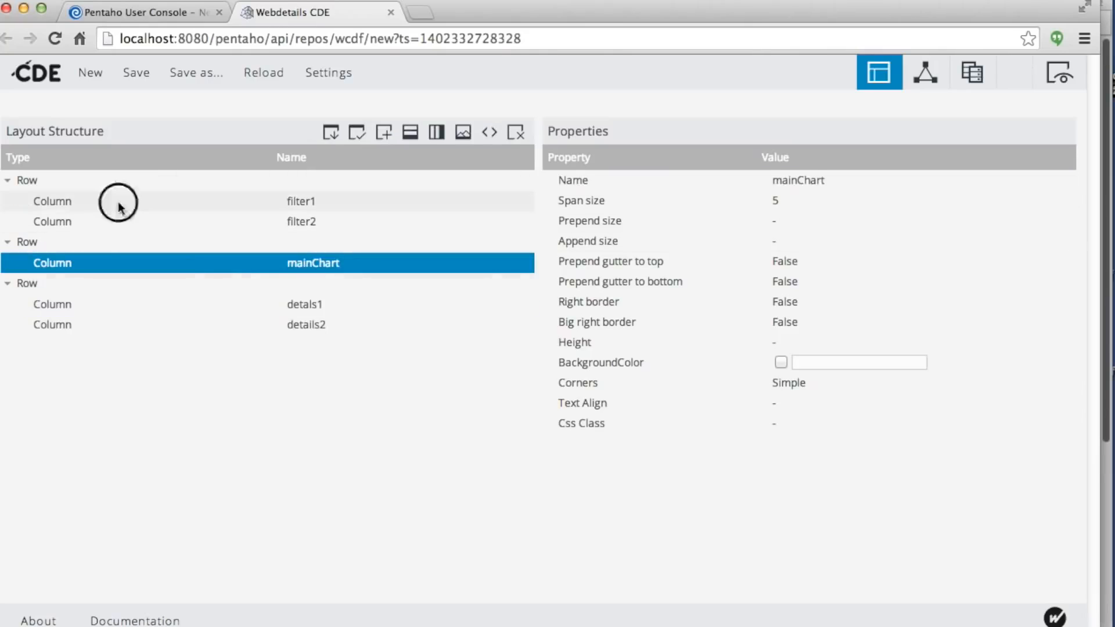
Start the OLAP Selector wizard among the datasources, using the Energy Data Enhanced catalog and the Energy cube.
click(969, 76)
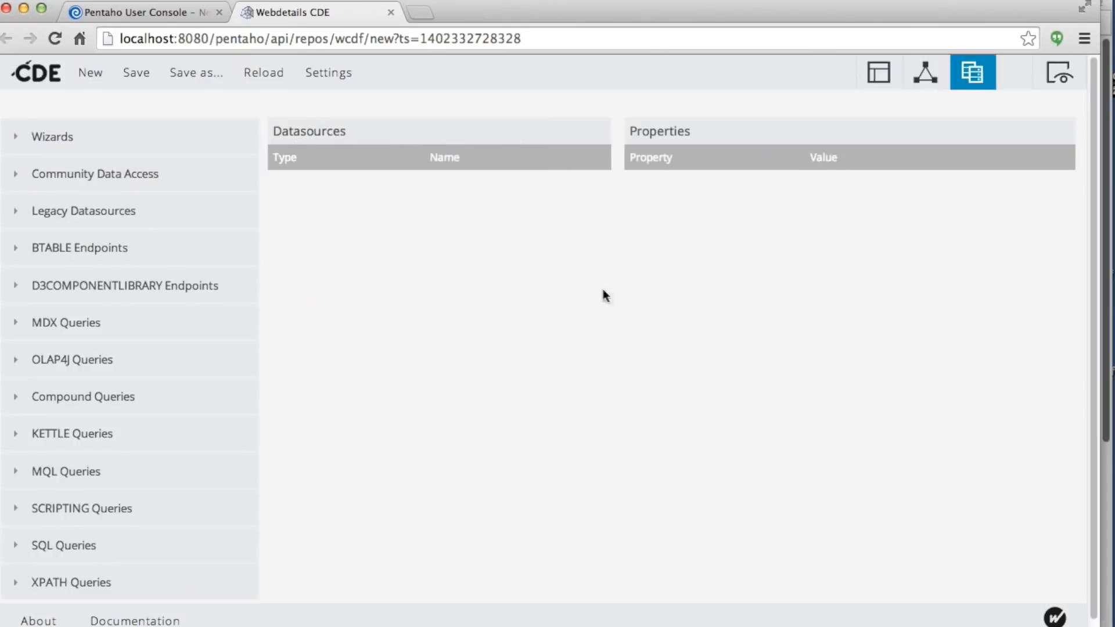
click(12, 138)
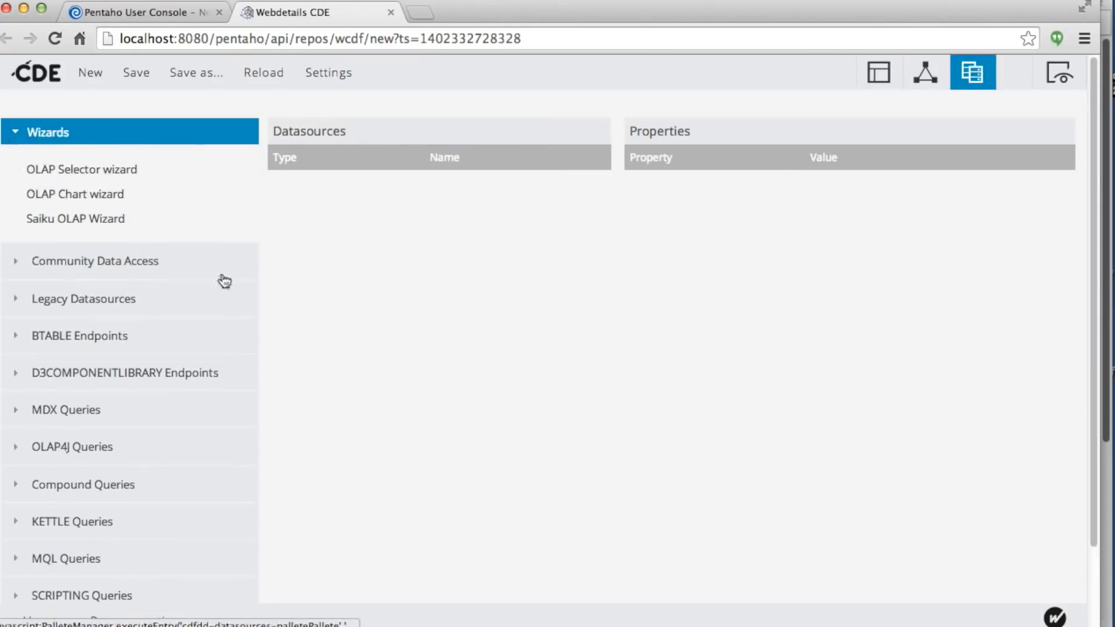
click(80, 174)
click(240, 156)
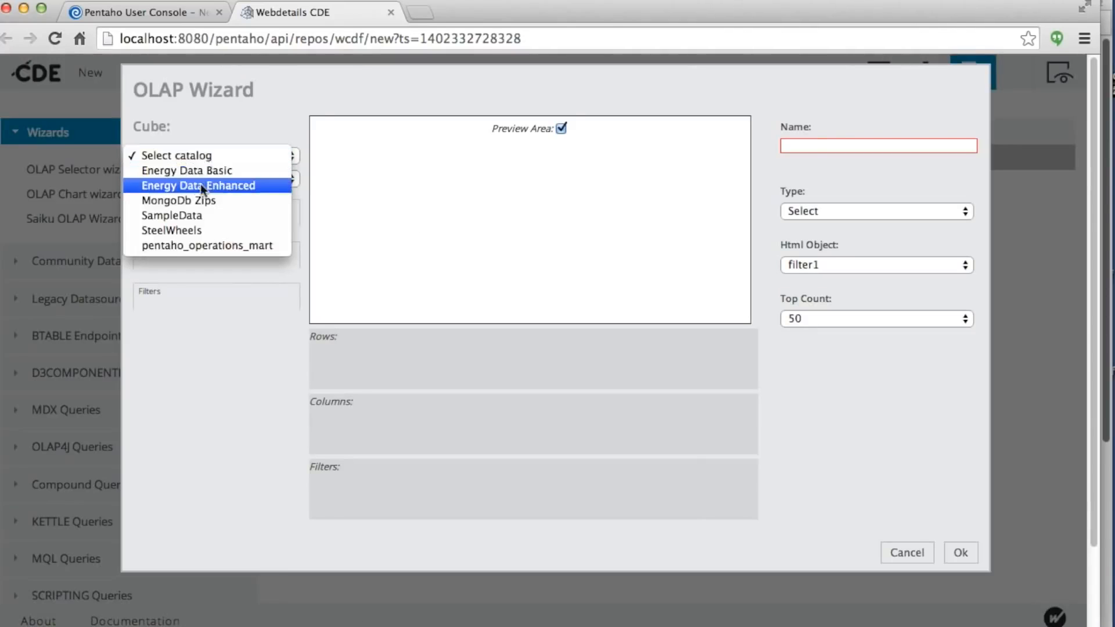
click(197, 183)
click(235, 175)
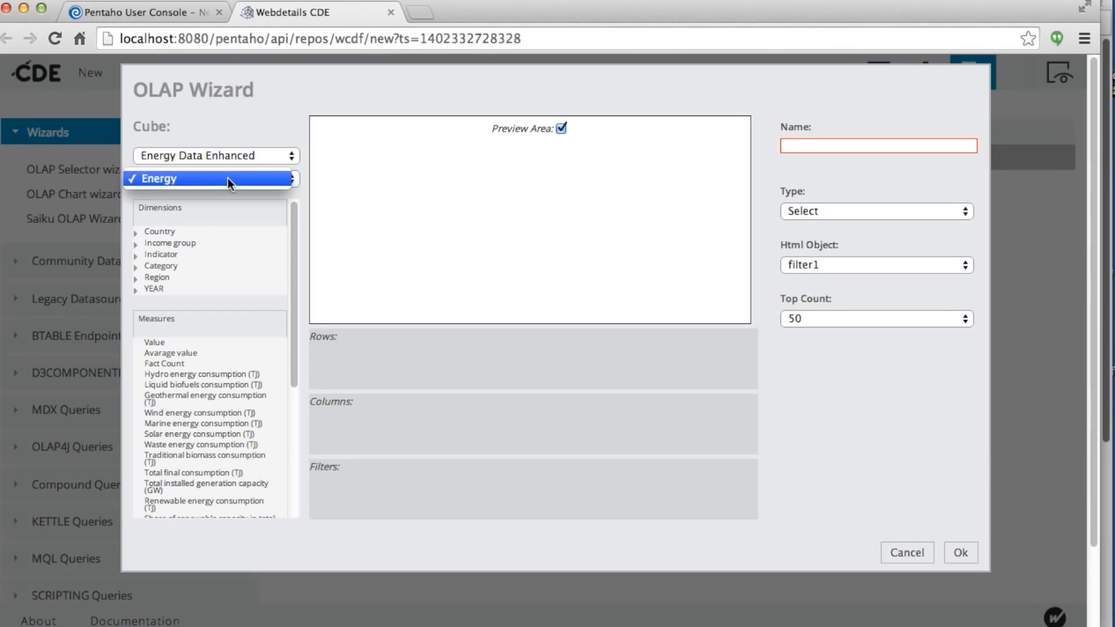
click(227, 178)
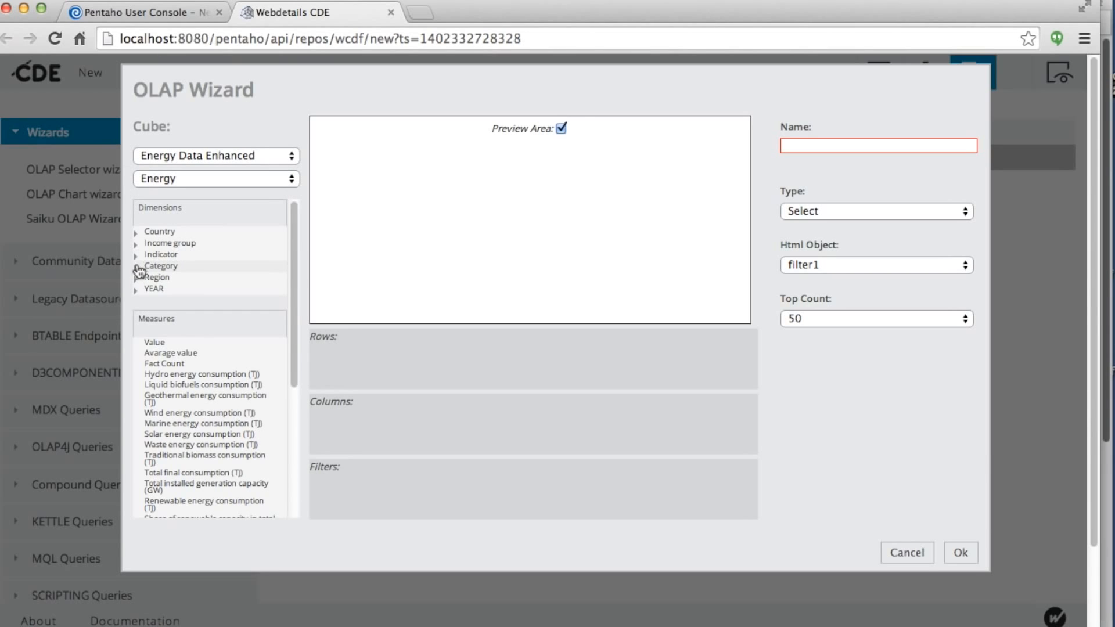
Place the Country level on the selector's rows and preview its list of countries.
click(136, 232)
click(174, 244)
drag(175, 244, 384, 365)
click(389, 150)
click(410, 150)
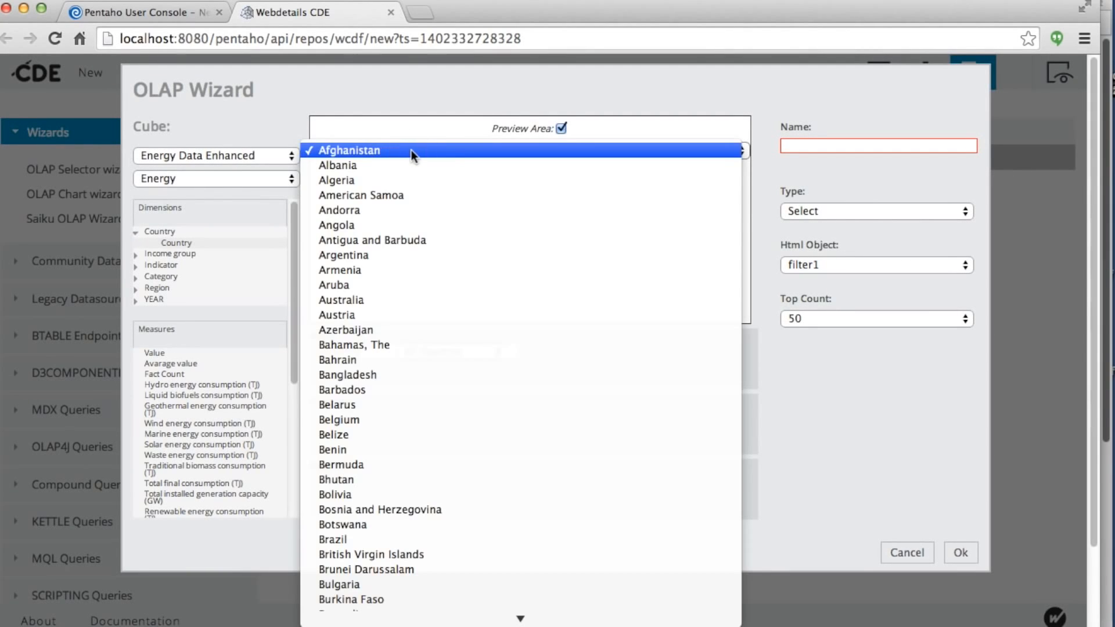
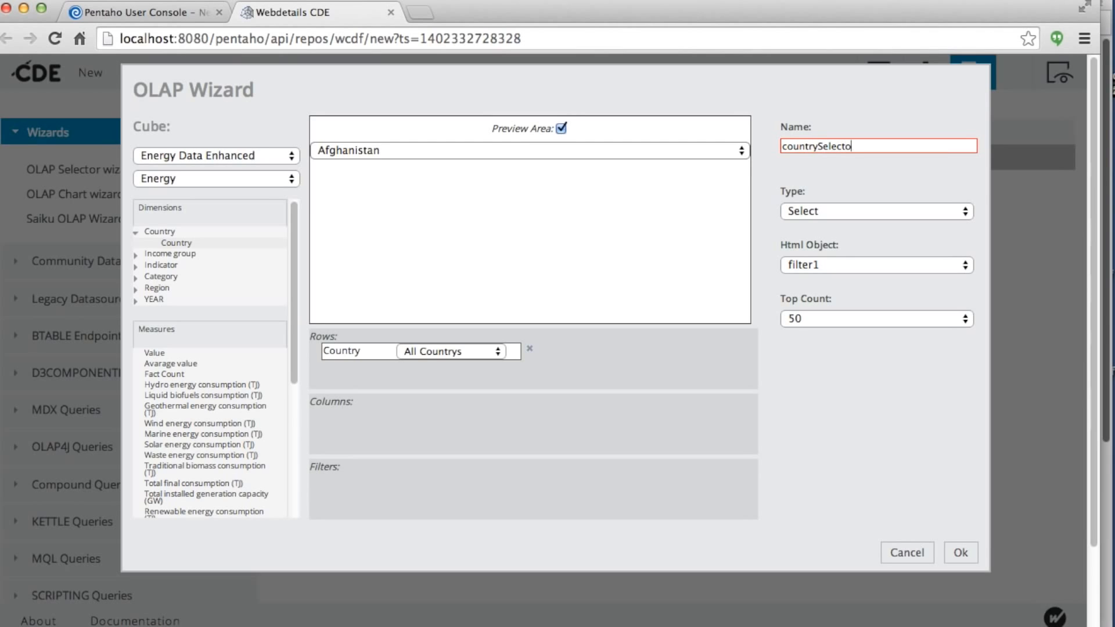
Finish the selector with the name countrySelector, type Select, HTML object filter1 and a chosen top count.
click(853, 216)
click(802, 211)
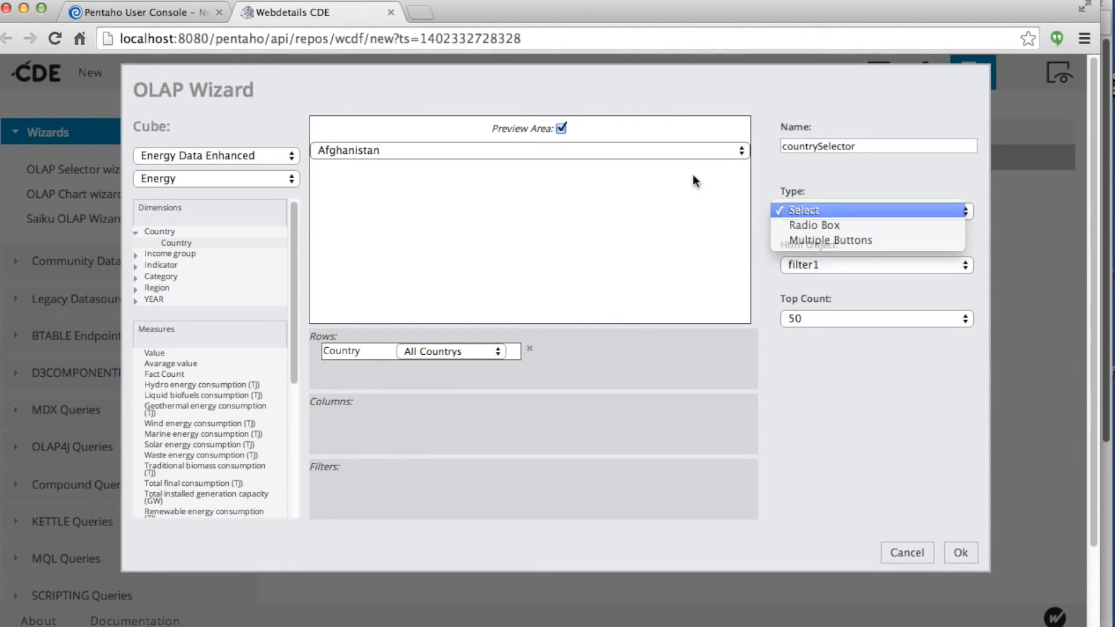
click(828, 266)
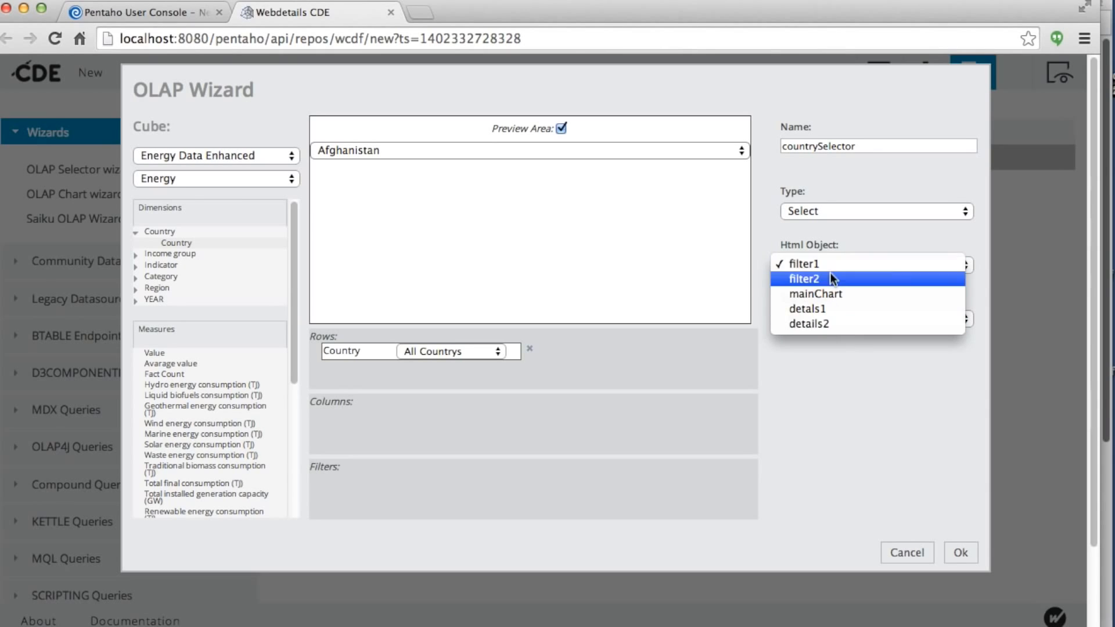
click(838, 265)
click(832, 318)
click(822, 333)
click(946, 553)
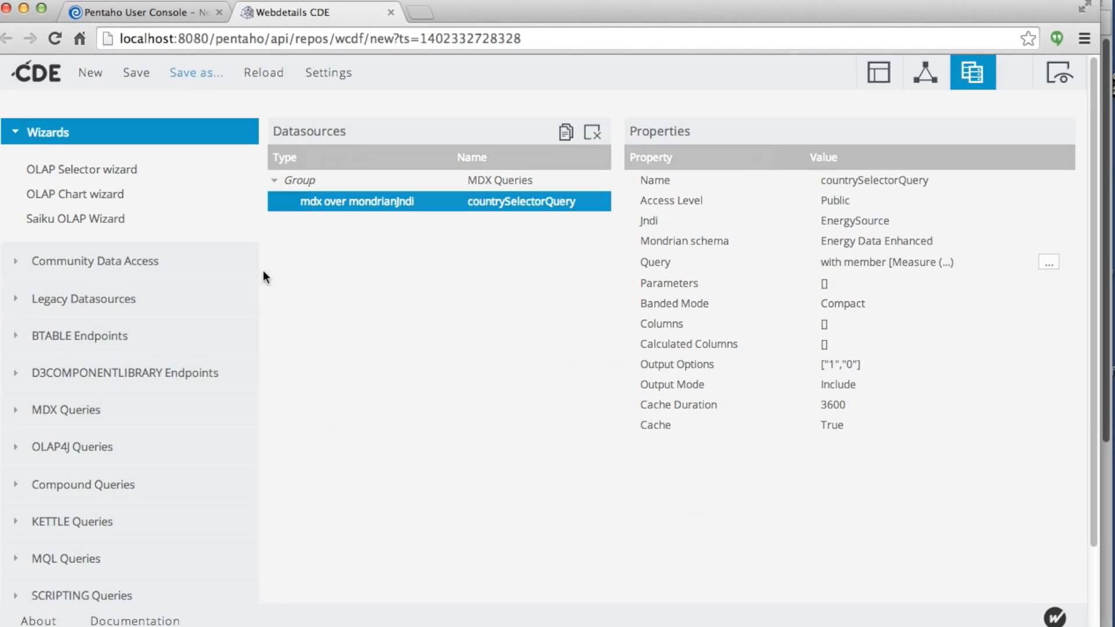
Save the dashboard in the public/Energy folder as Dashboard1, titled "Enerty Usage Overview".
click(356, 224)
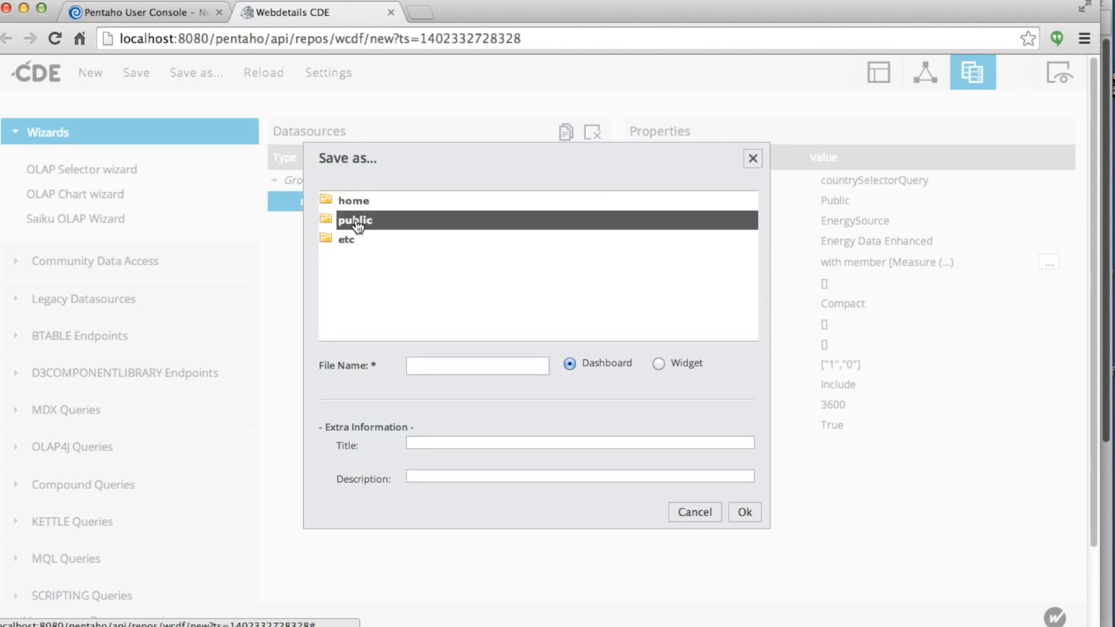
click(373, 258)
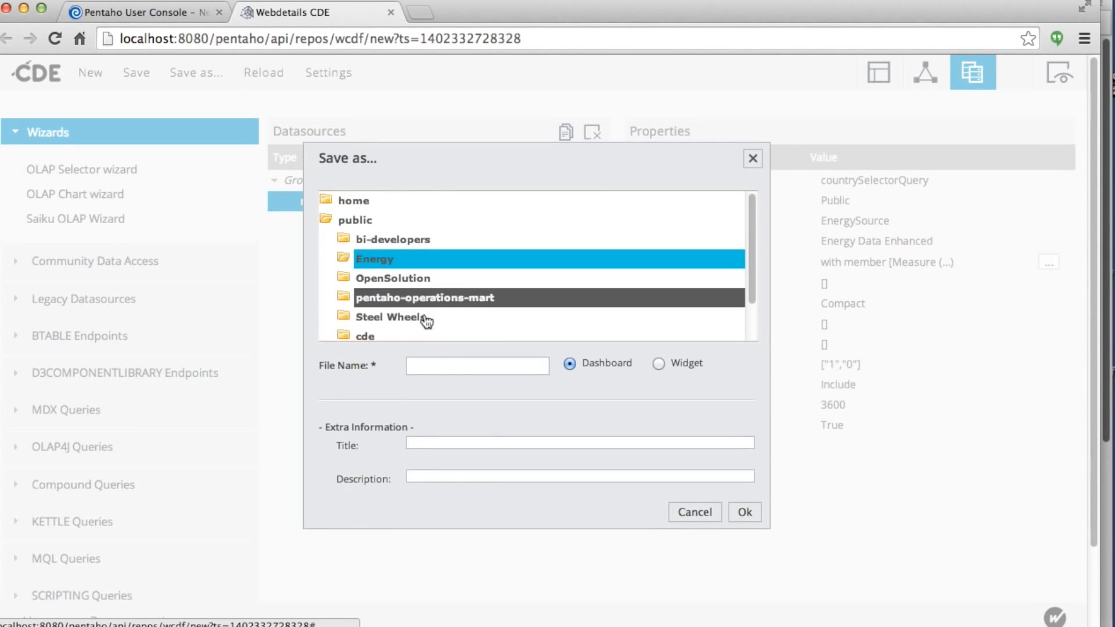
click(436, 364)
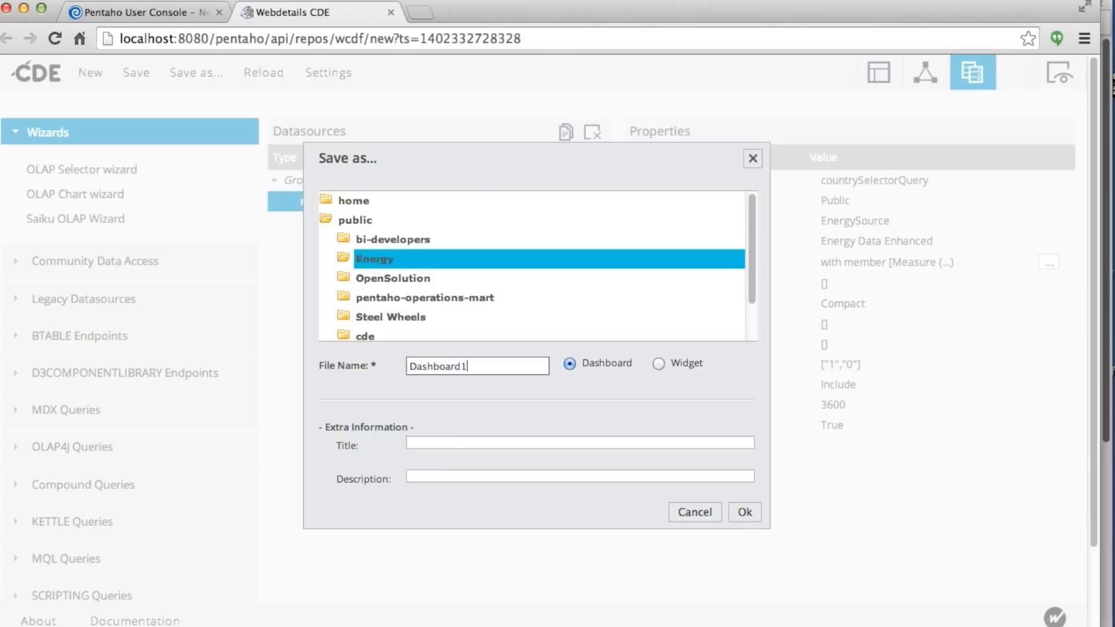
click(451, 445)
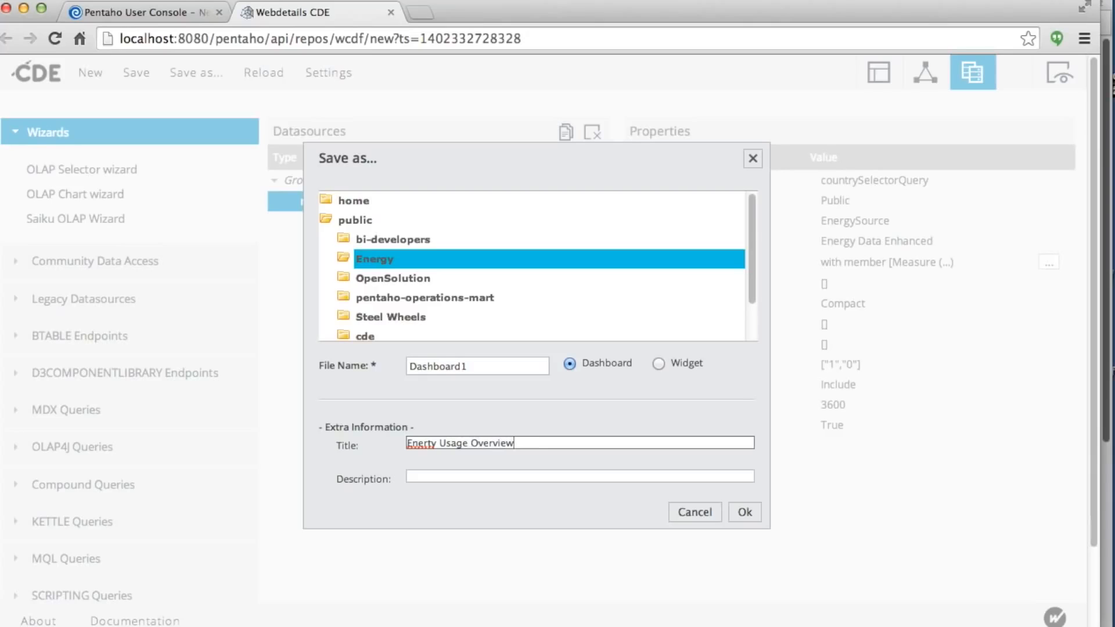
click(746, 514)
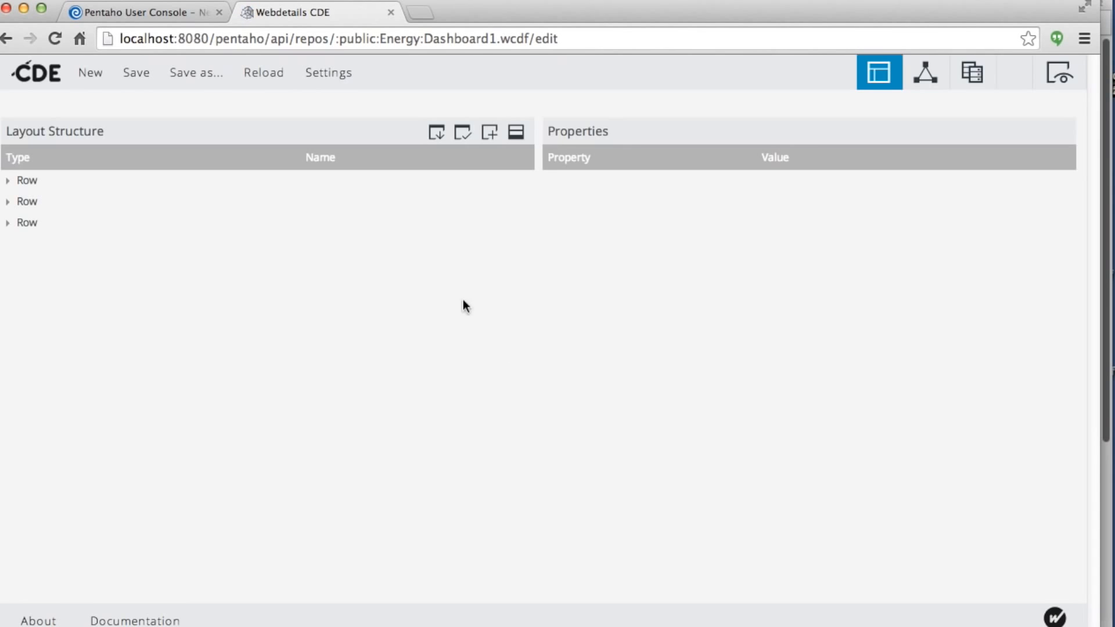
Preview the dashboard, check the entries in the country selector, and close the preview.
click(1059, 81)
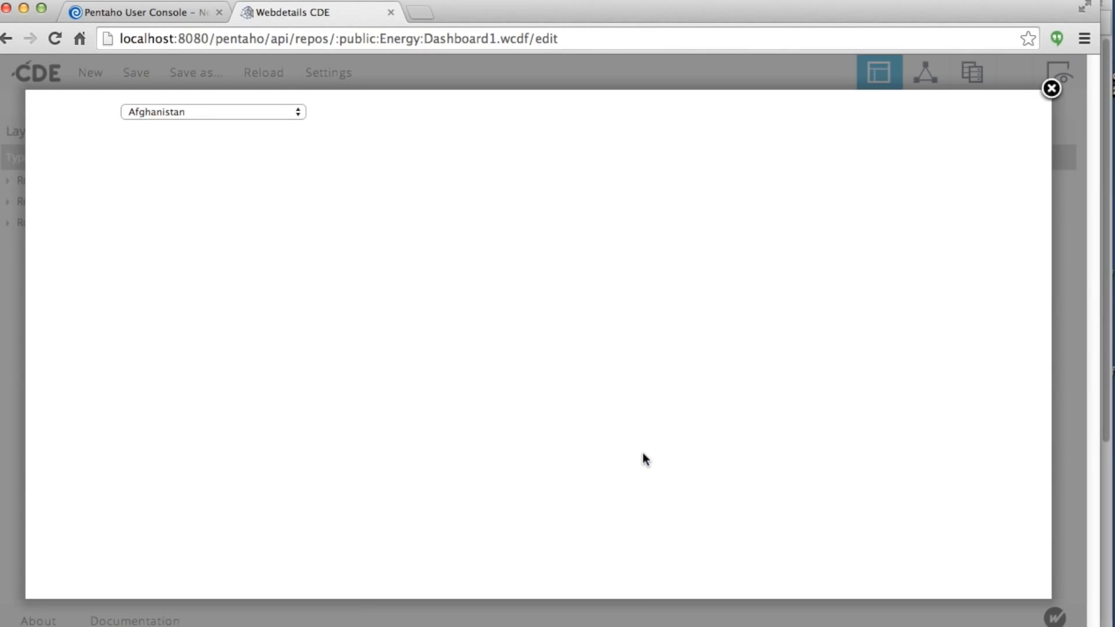
click(209, 113)
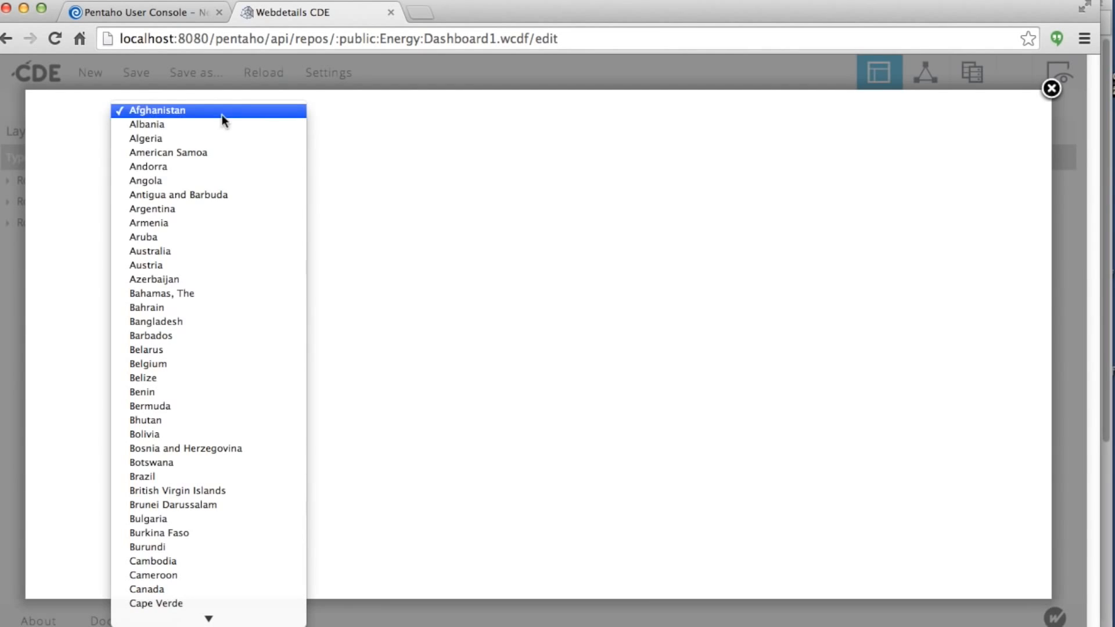
click(357, 235)
click(1072, 96)
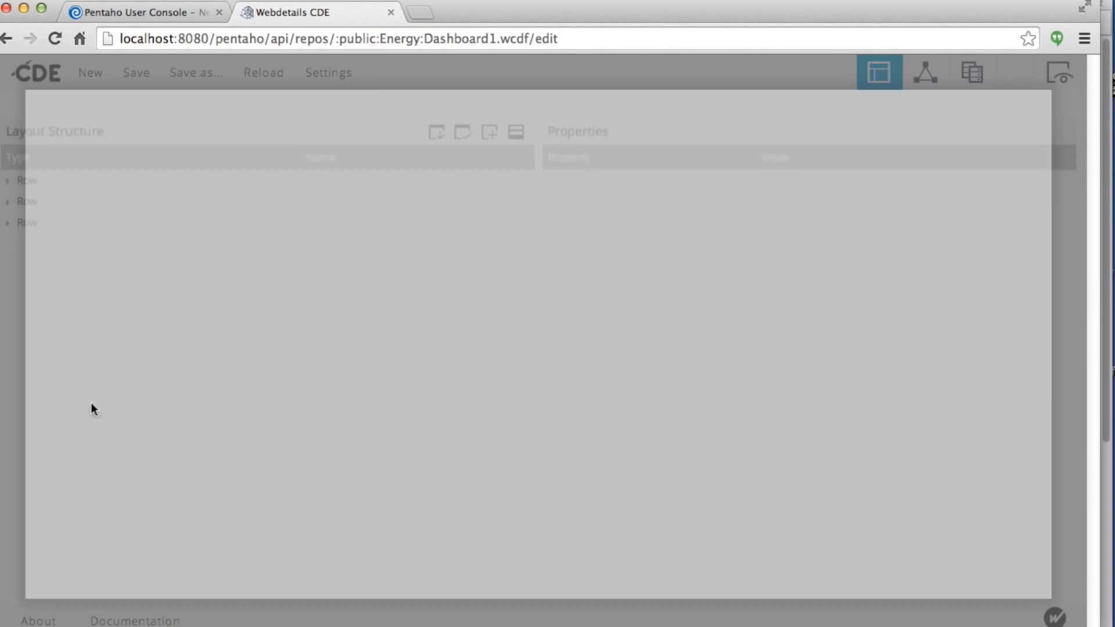
Start a new Saiku query on the Energy cube in the Saiku OLAP Wizard.
click(967, 74)
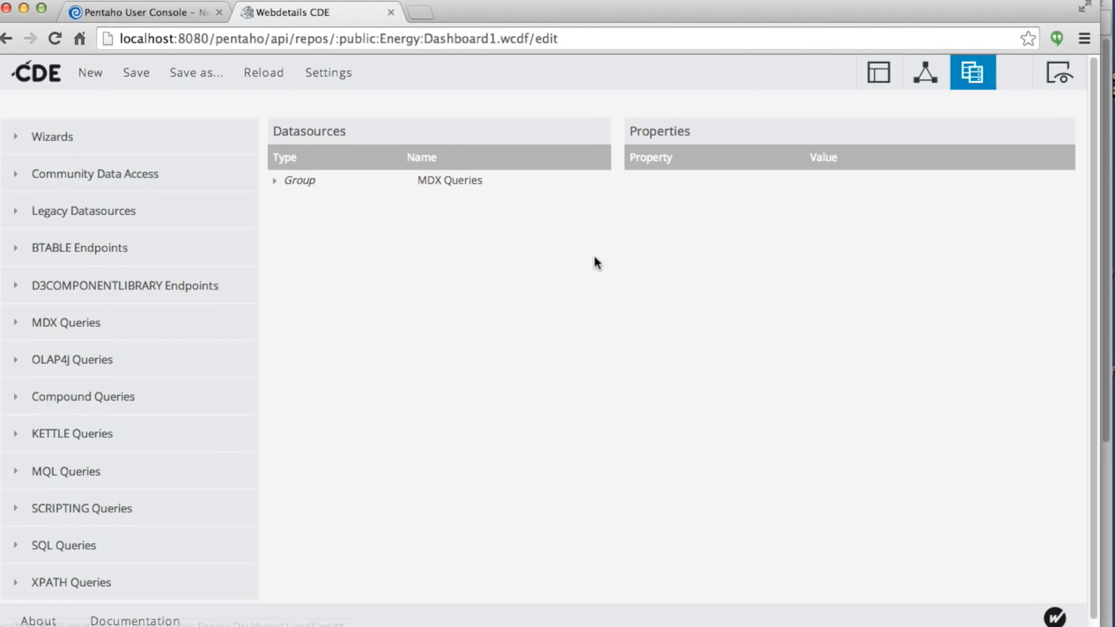
click(17, 138)
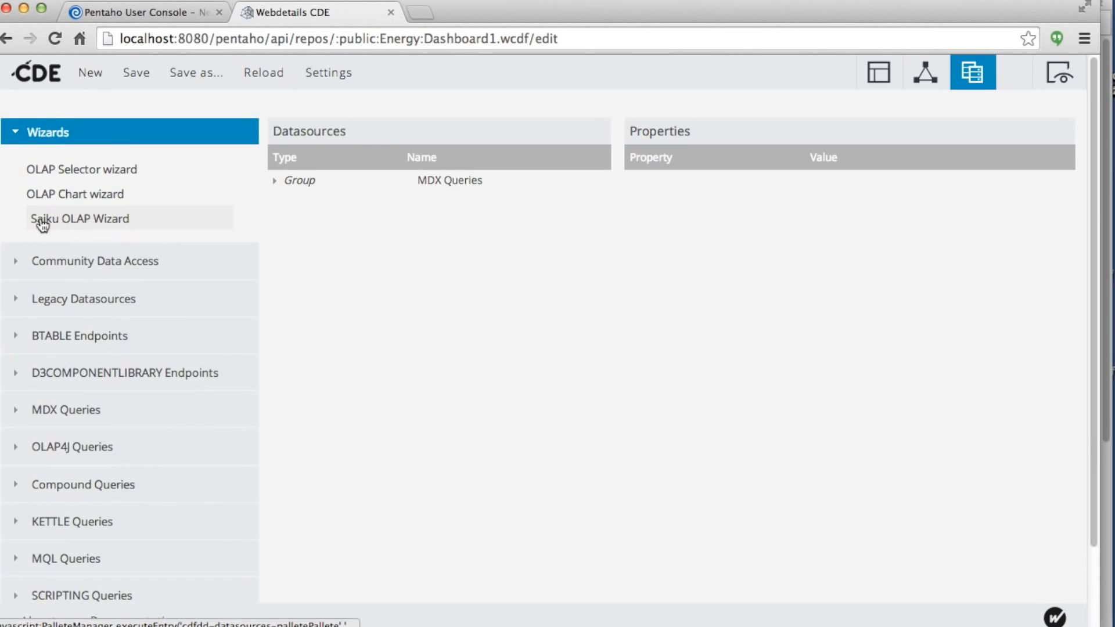
click(102, 220)
click(197, 125)
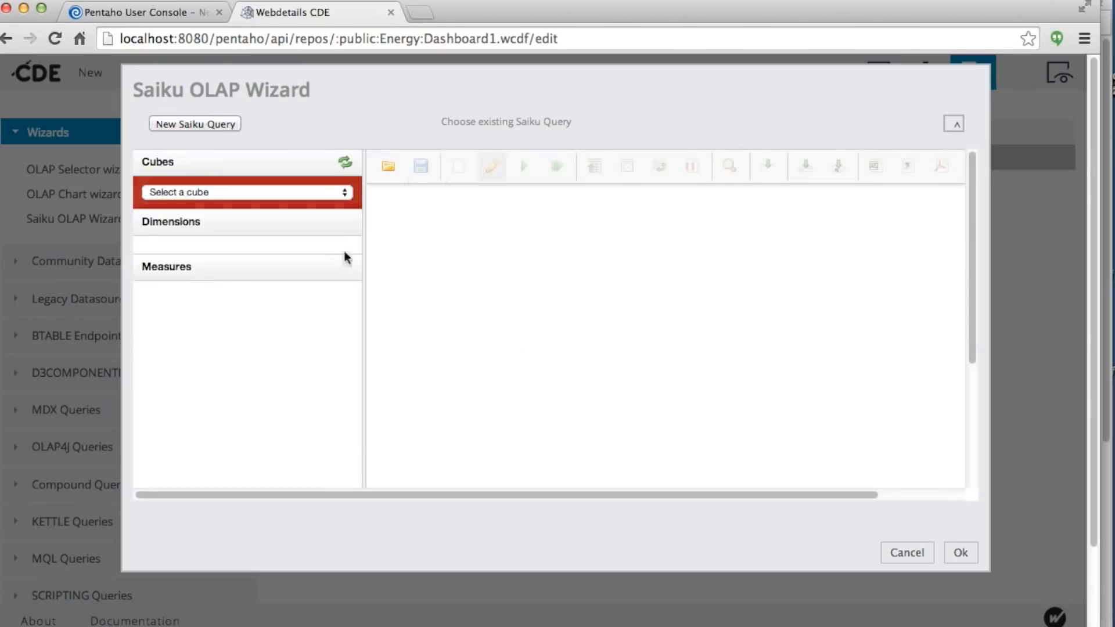
click(332, 191)
click(290, 314)
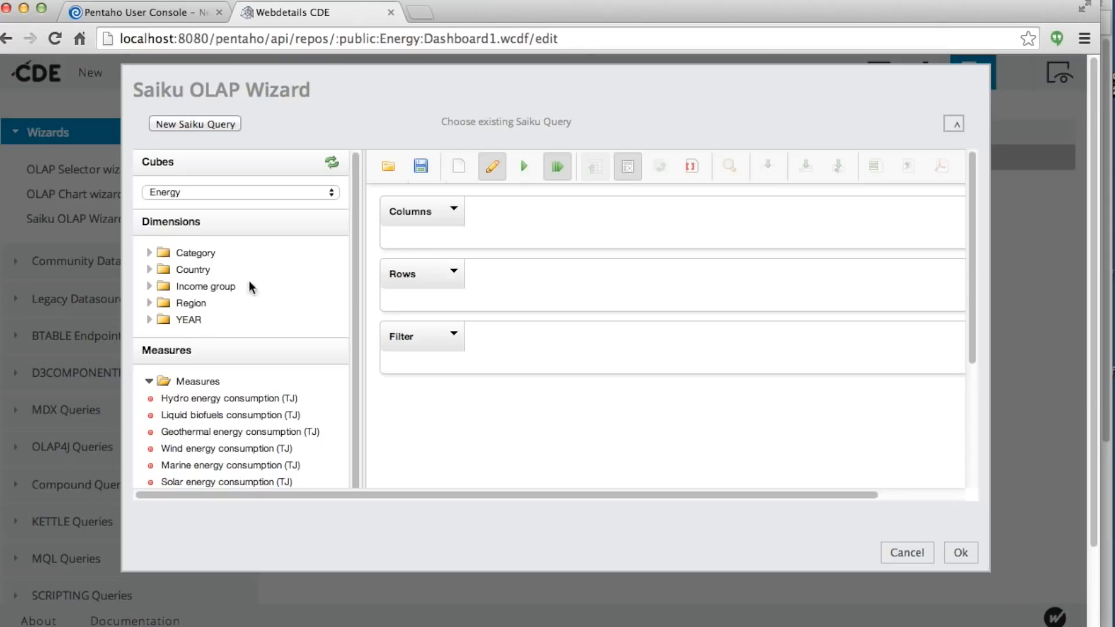
Add the Country level to the query filter with Algeria as the only used member.
click(150, 270)
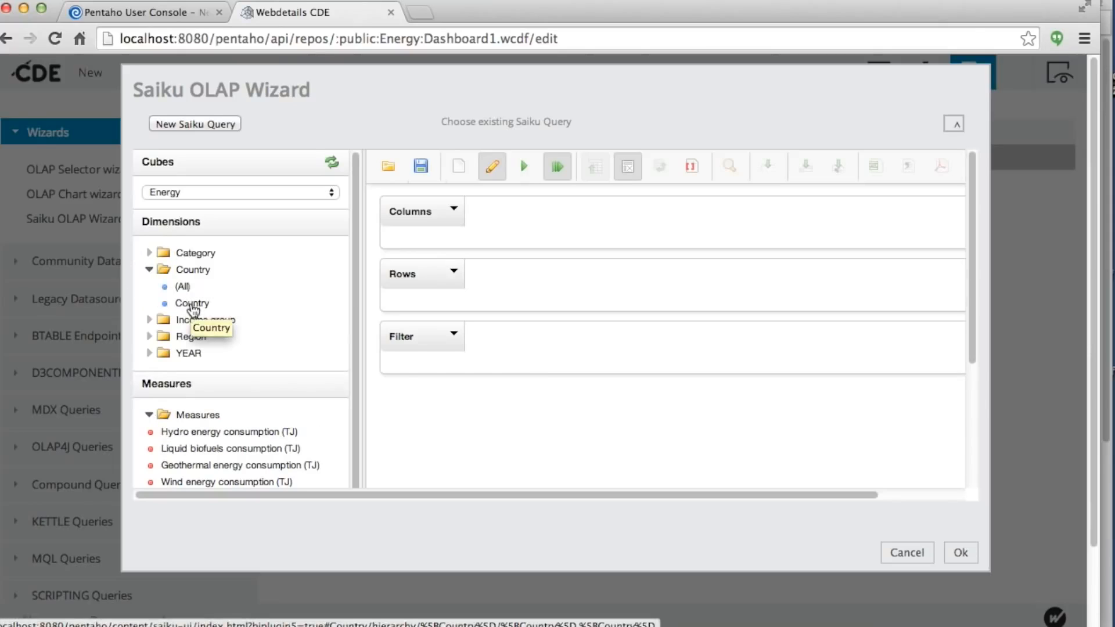
drag(192, 308, 522, 373)
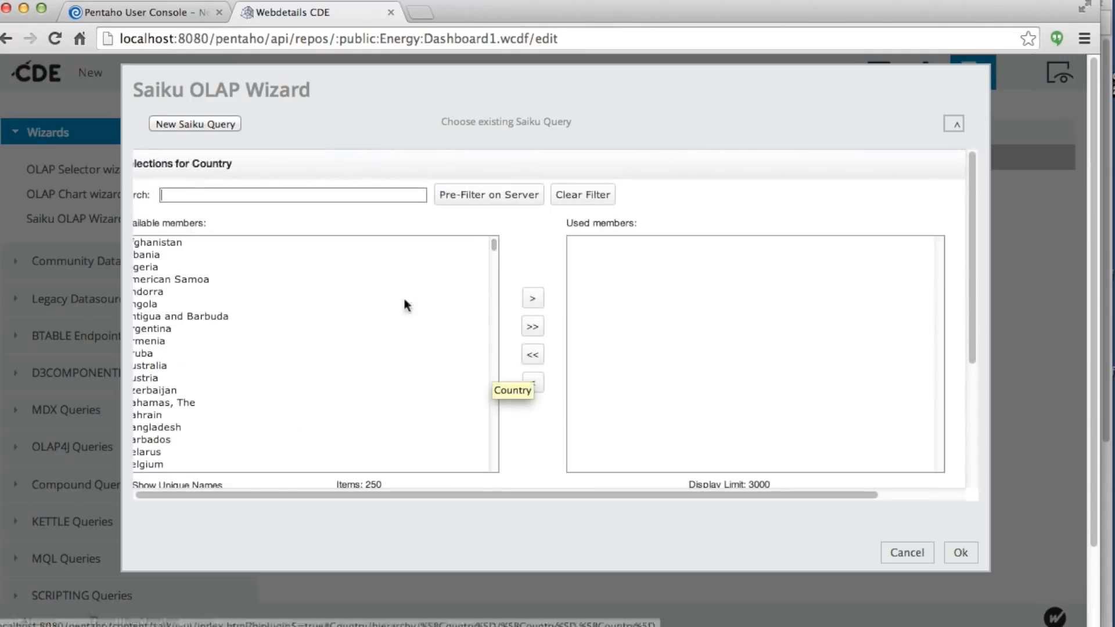
click(151, 268)
double_click(269, 268)
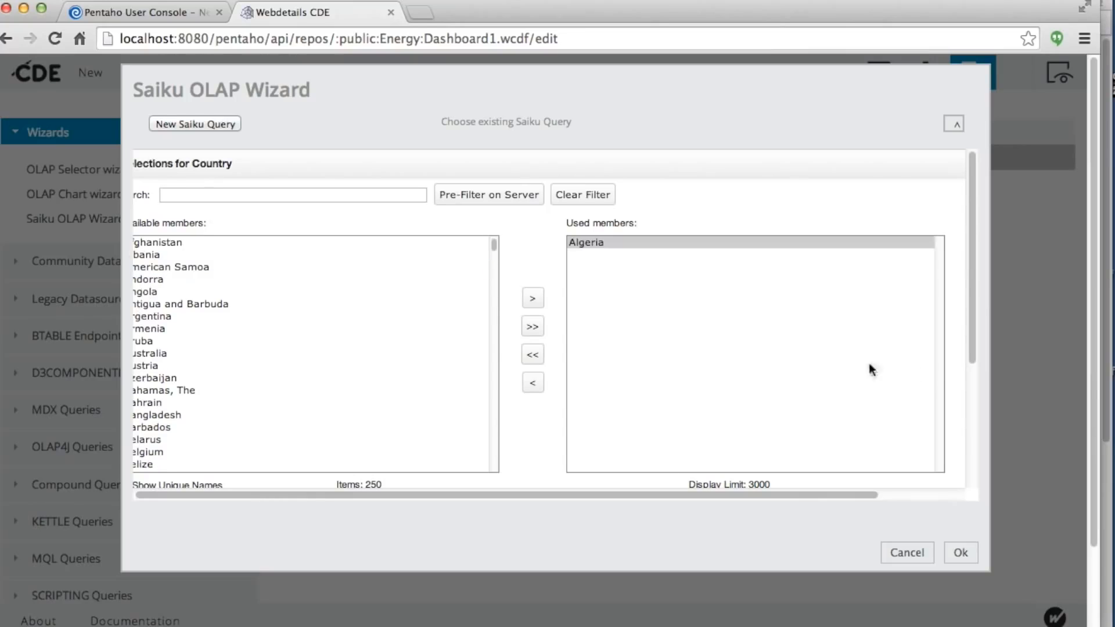
drag(965, 354, 962, 469)
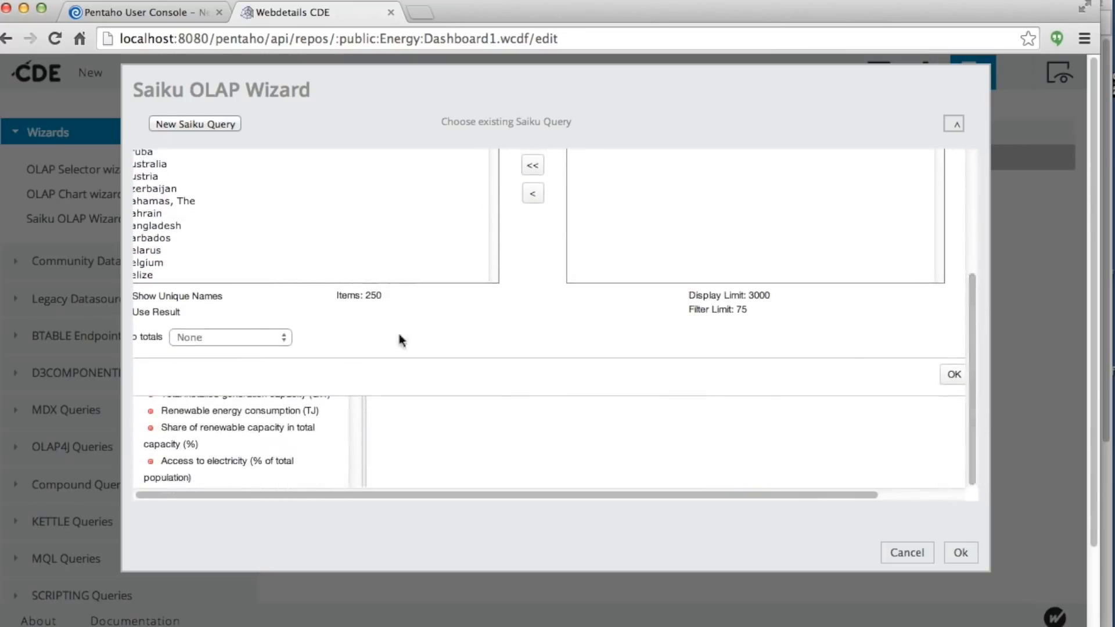
click(944, 374)
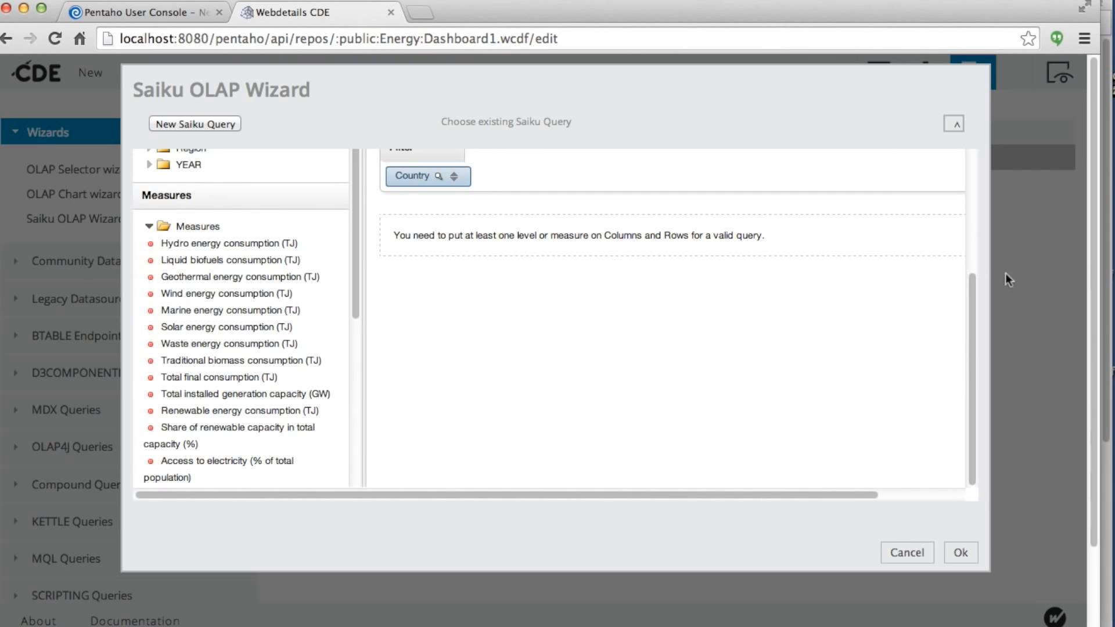
Place the YEAR level from the YEAR dimension on the query columns.
scroll(971, 248, up, 5)
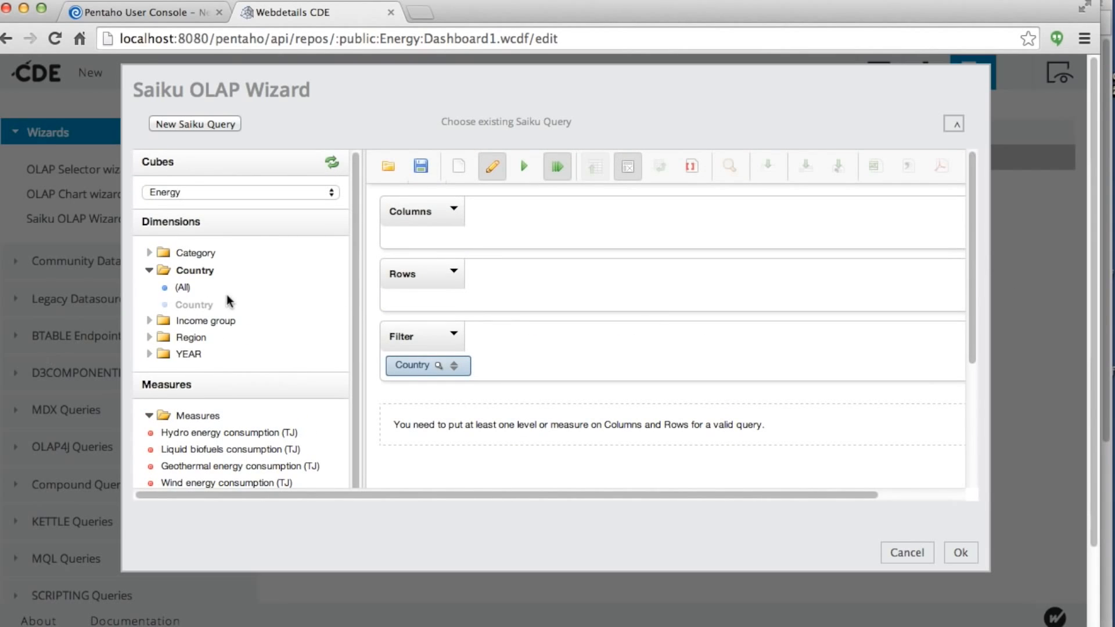
click(149, 354)
drag(189, 388, 522, 238)
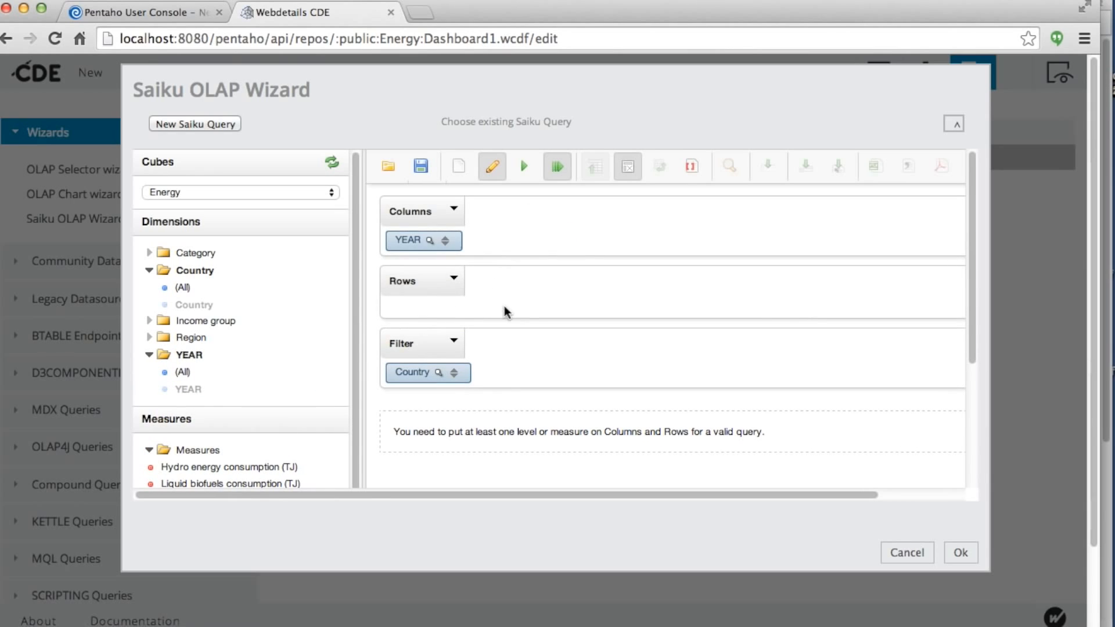
Place the hydro, liquid biofuels, geothermal, wind, marine, solar and waste energy consumption measures on the query rows.
scroll(323, 332, down, 7)
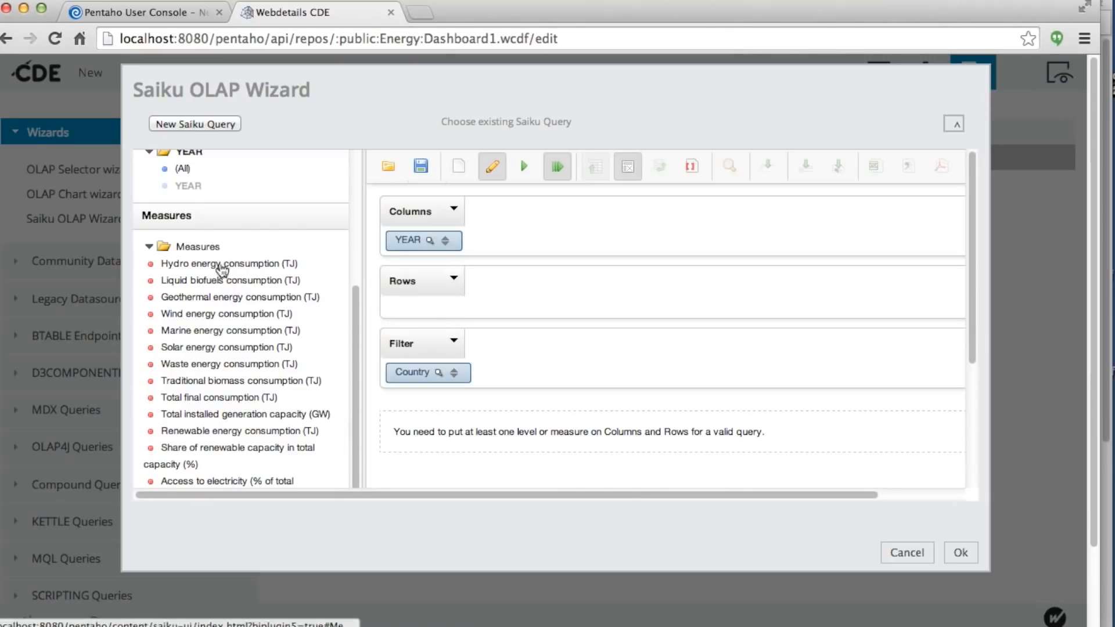
double_click(204, 267)
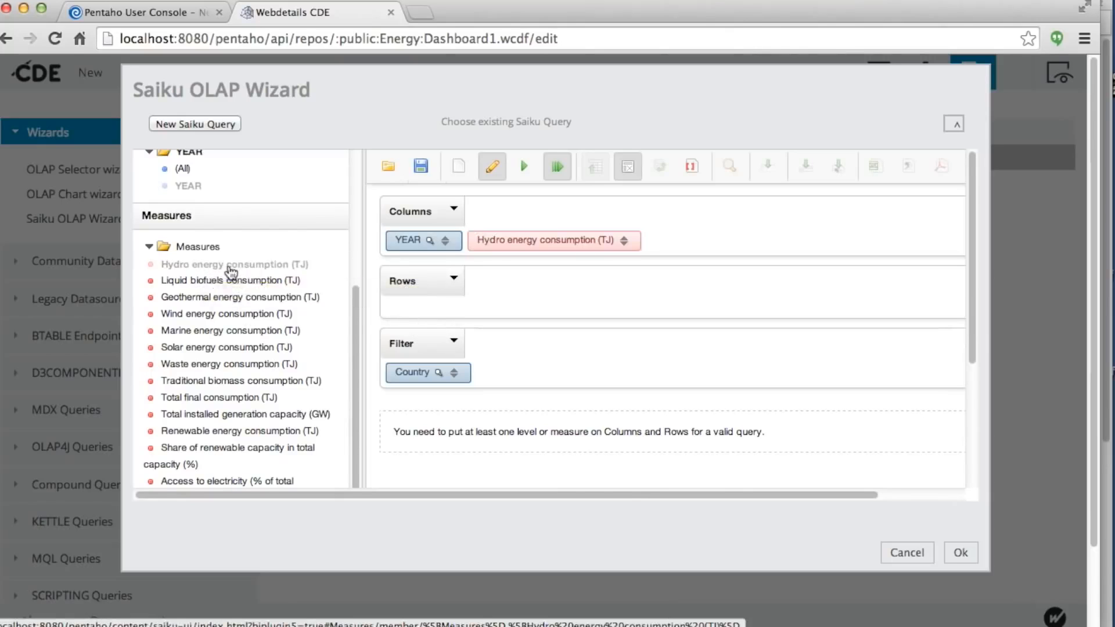
drag(523, 240, 499, 305)
double_click(201, 281)
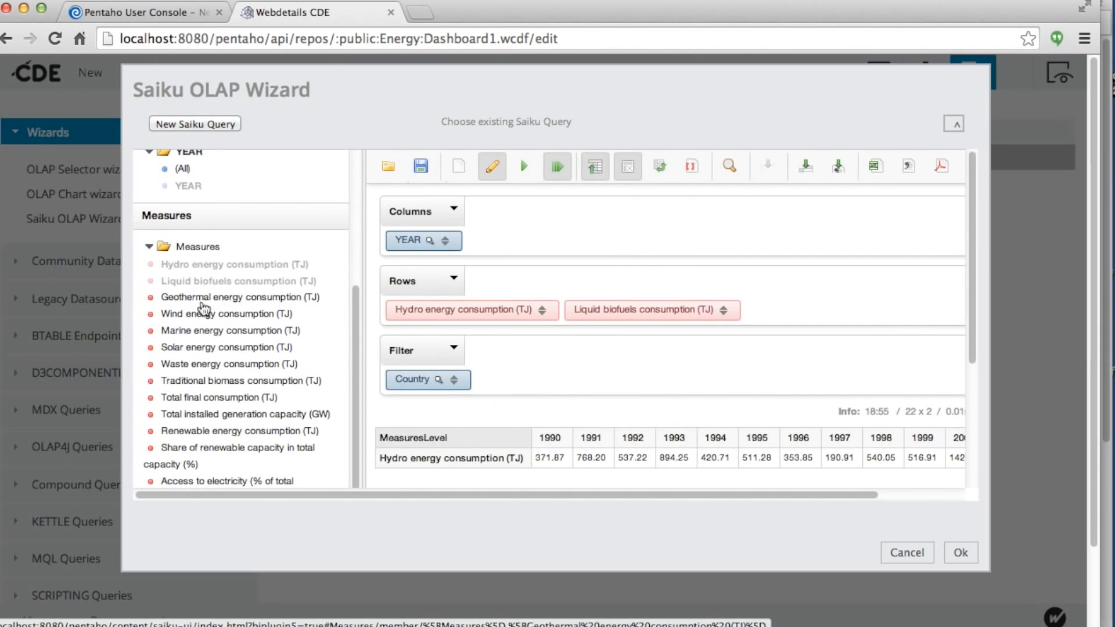
double_click(200, 298)
double_click(192, 314)
double_click(195, 331)
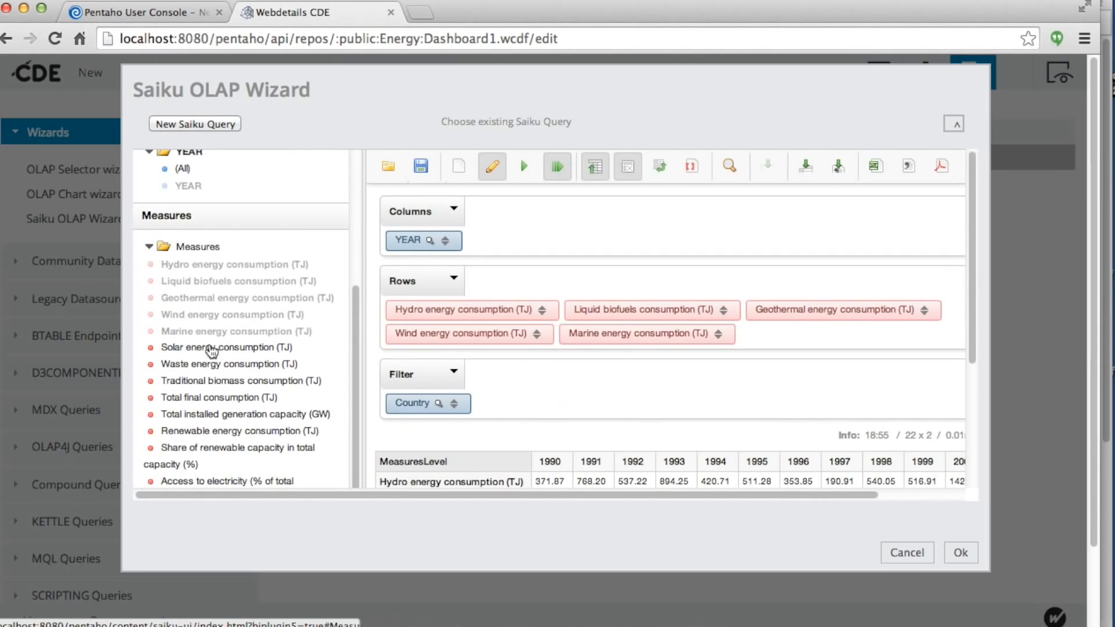
double_click(195, 348)
double_click(195, 364)
Add the Biogas consumption (TJ) and Modern biomass consumption (TJ) measures to the query rows.
drag(353, 381, 345, 443)
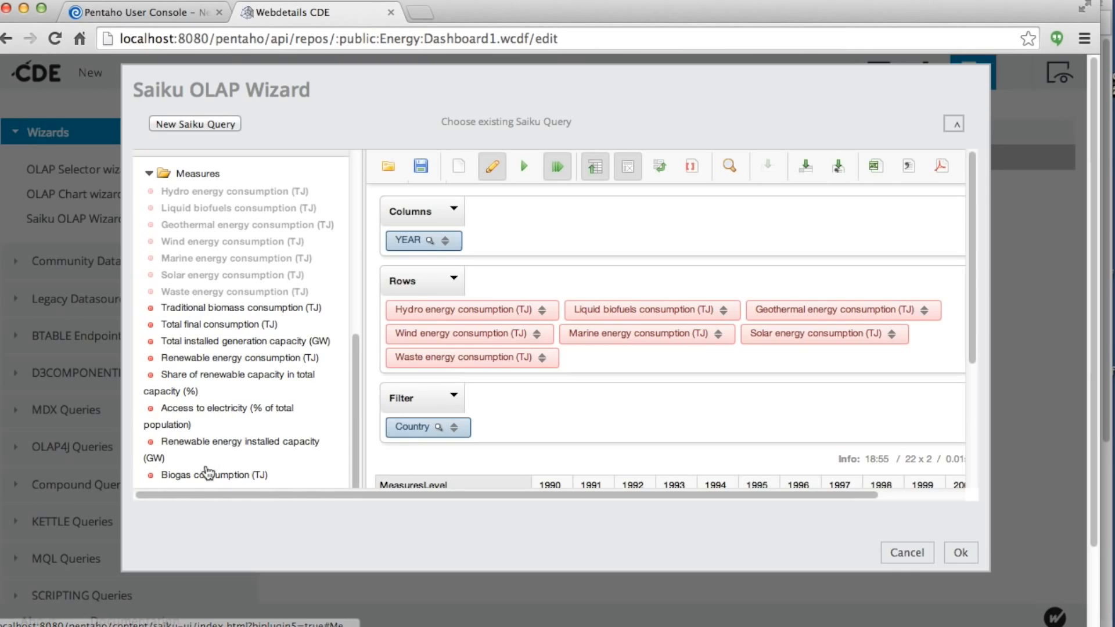
double_click(209, 474)
scroll(229, 436, down, 3)
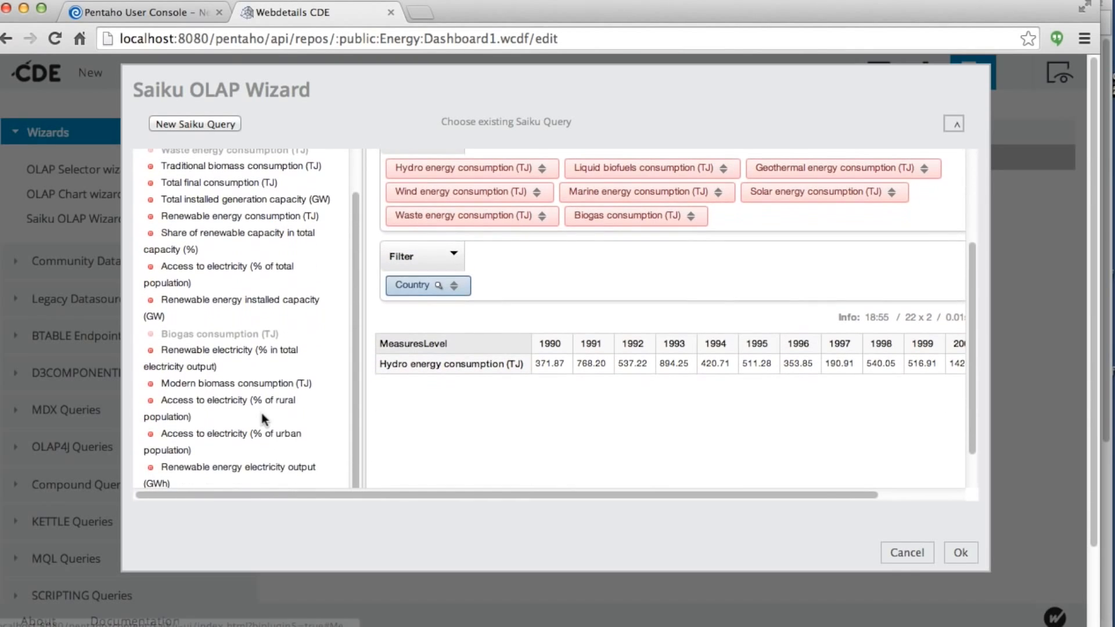
double_click(249, 385)
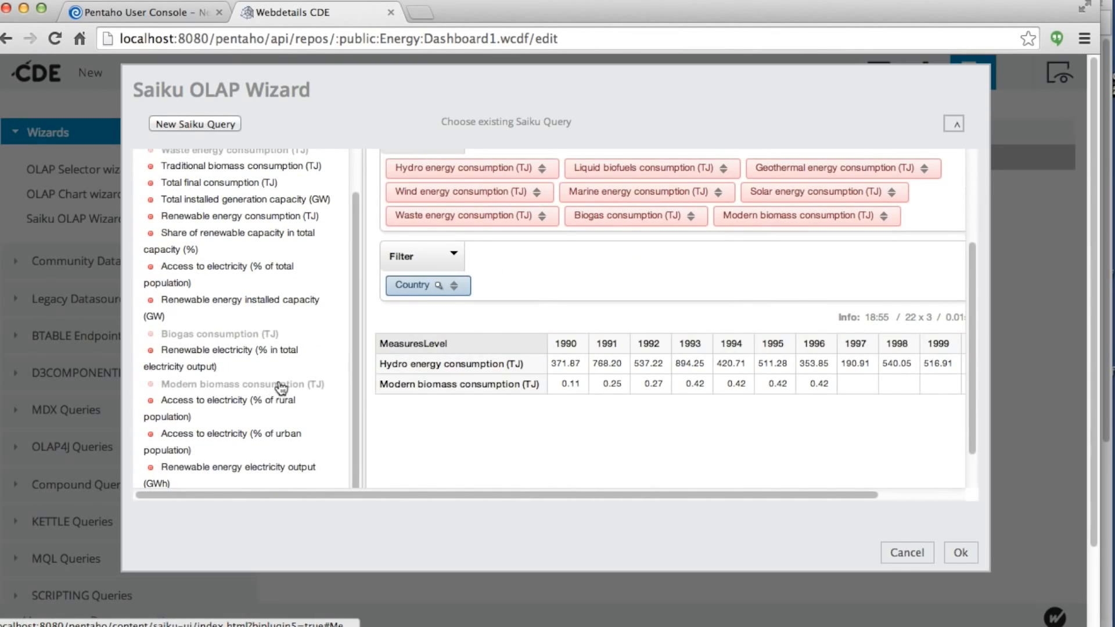
scroll(280, 387, down, 3)
Replace Algeria with Italy as the used member of the Country filter.
scroll(285, 385, up, 7)
scroll(289, 389, up, 3)
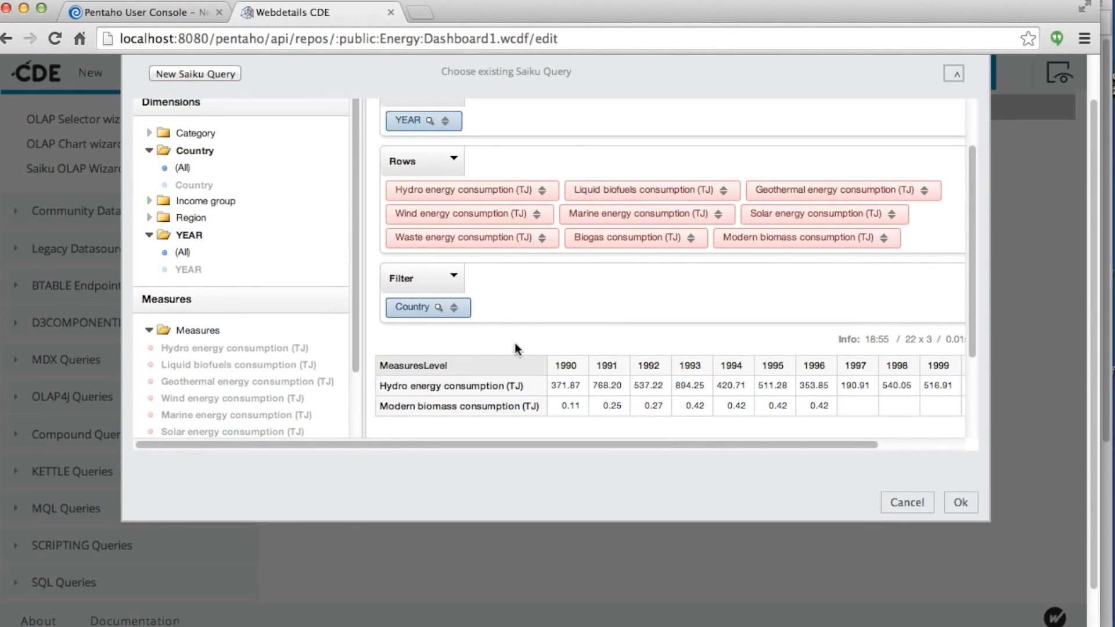
click(438, 307)
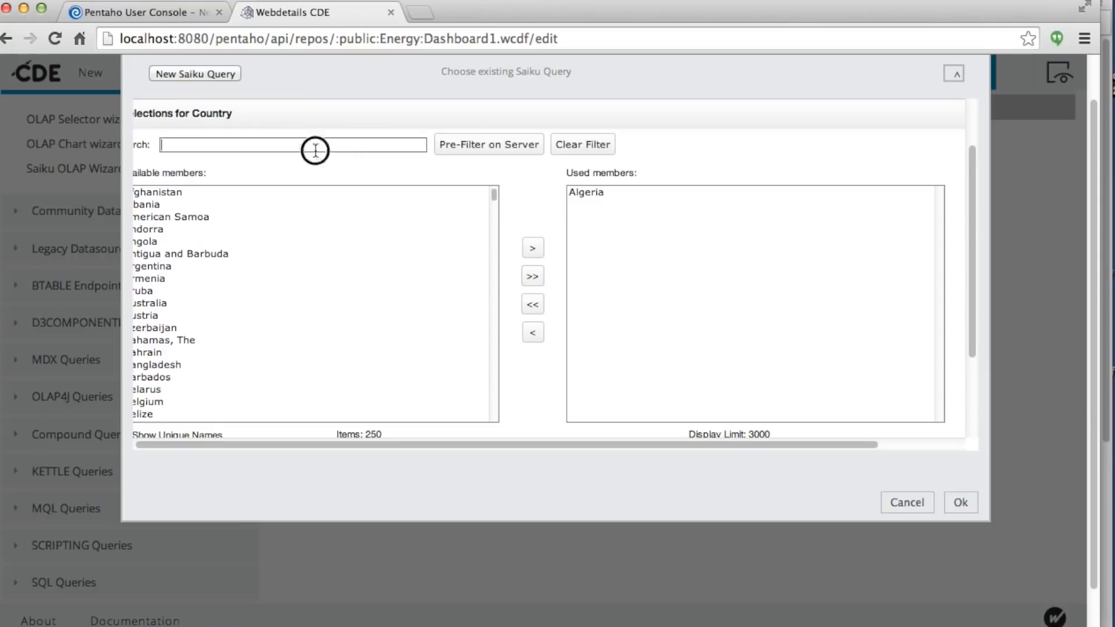
text(Ital)
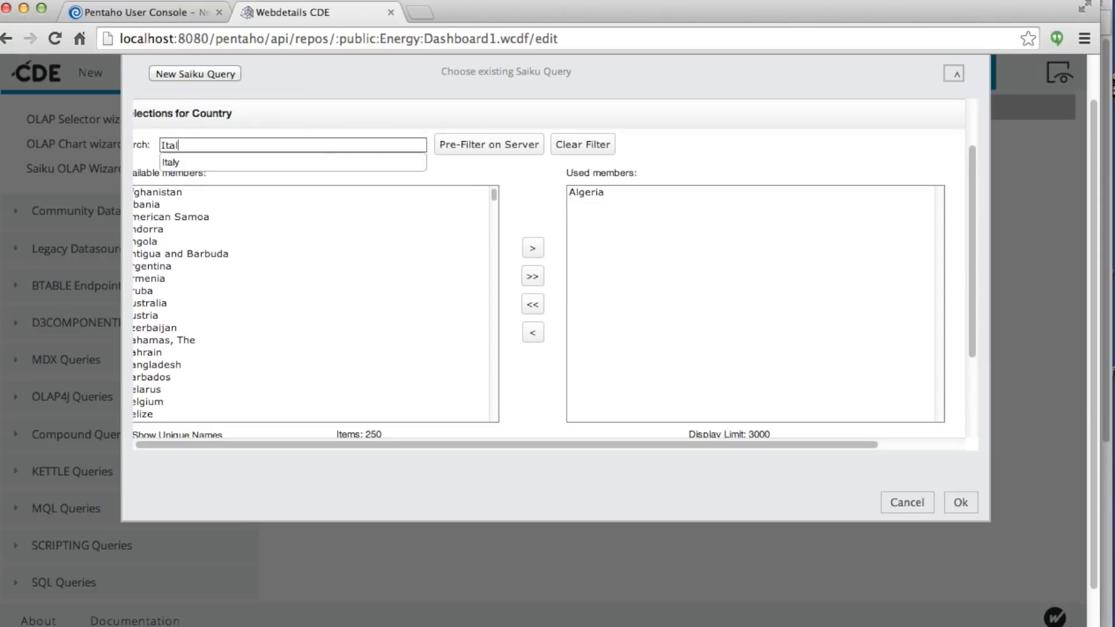
click(172, 163)
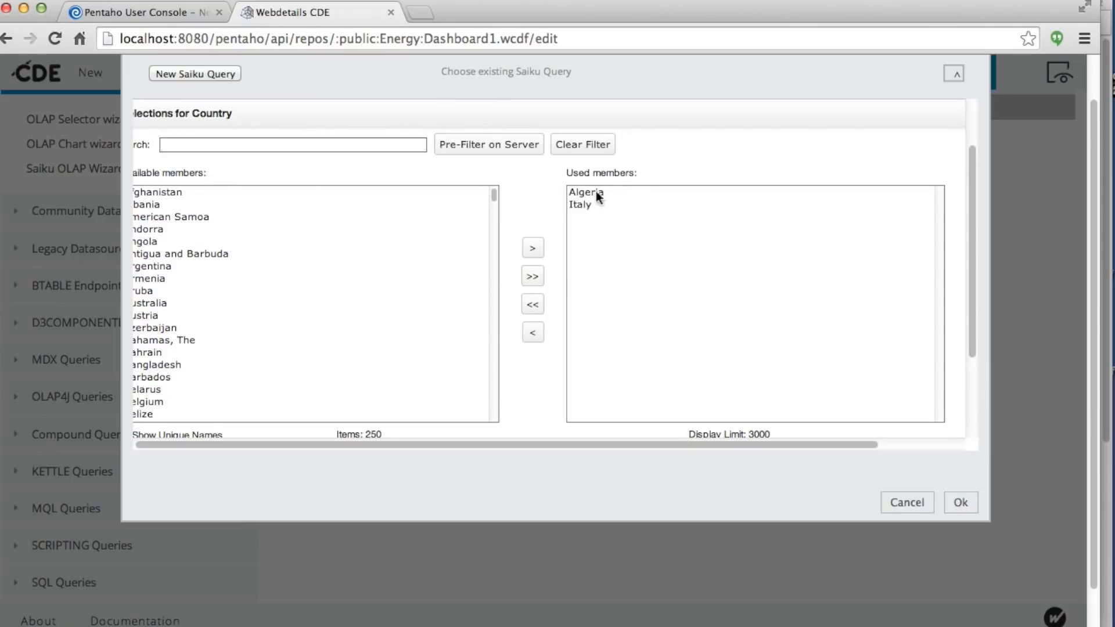
double_click(597, 192)
scroll(971, 370, down, 3)
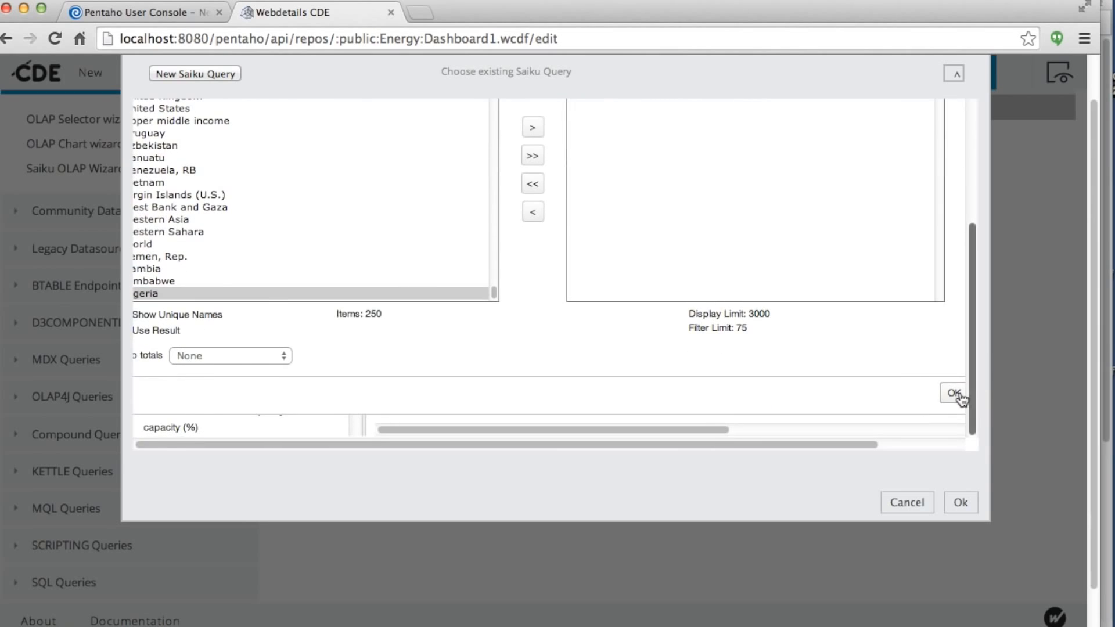
click(953, 394)
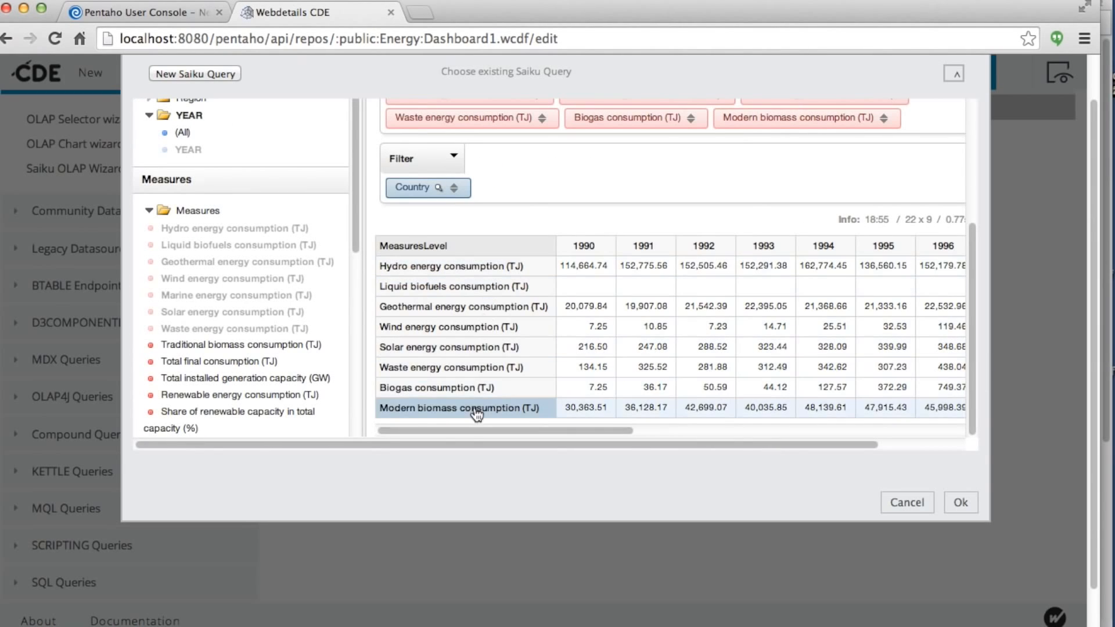
Review the energy consumption results by year and accept the Saiku query as a dashboard datasource.
scroll(539, 340, up, 5)
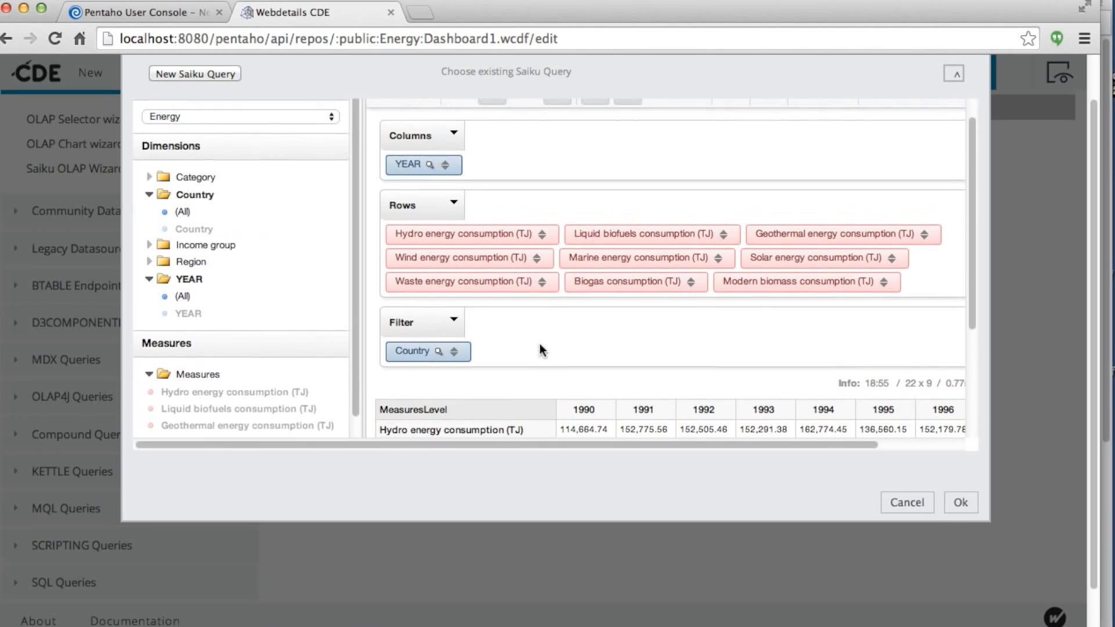
scroll(541, 346, up, 2)
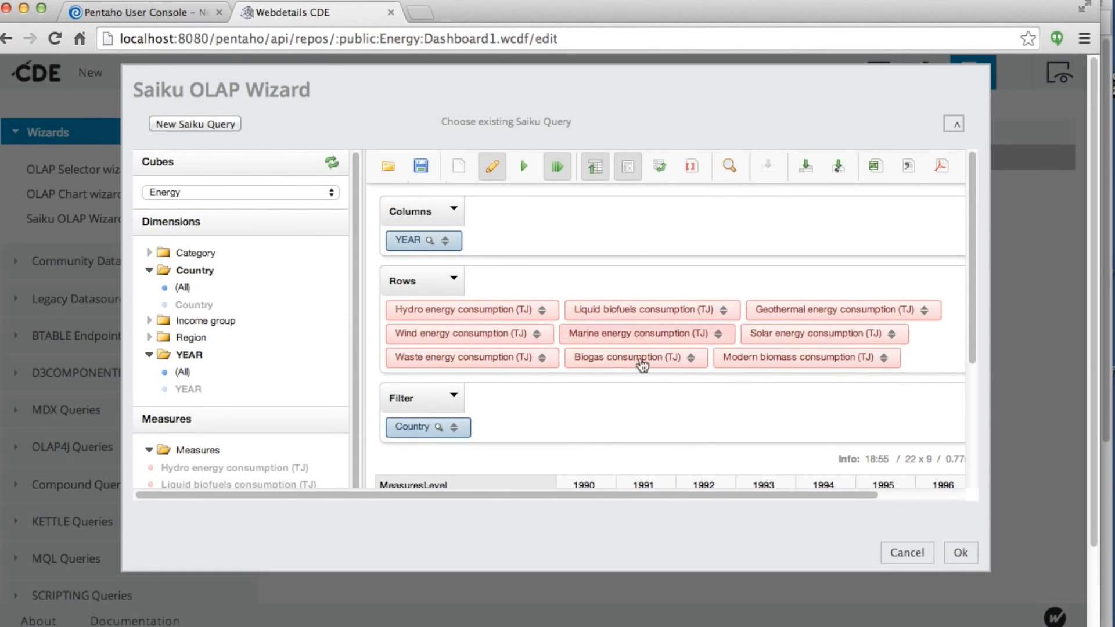
scroll(663, 393, down, 3)
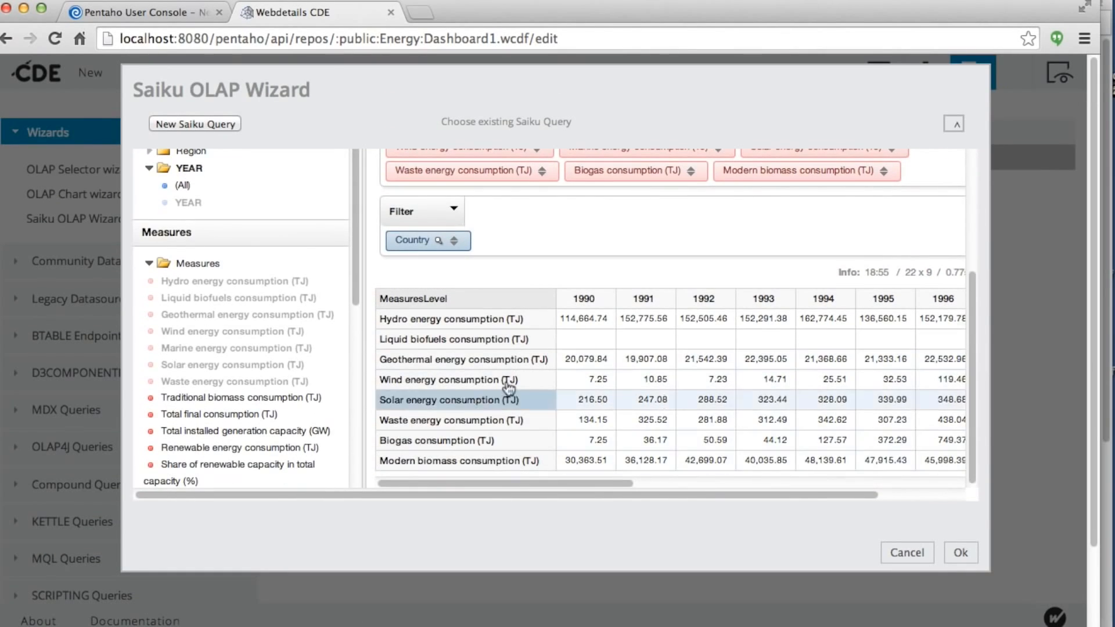
click(959, 553)
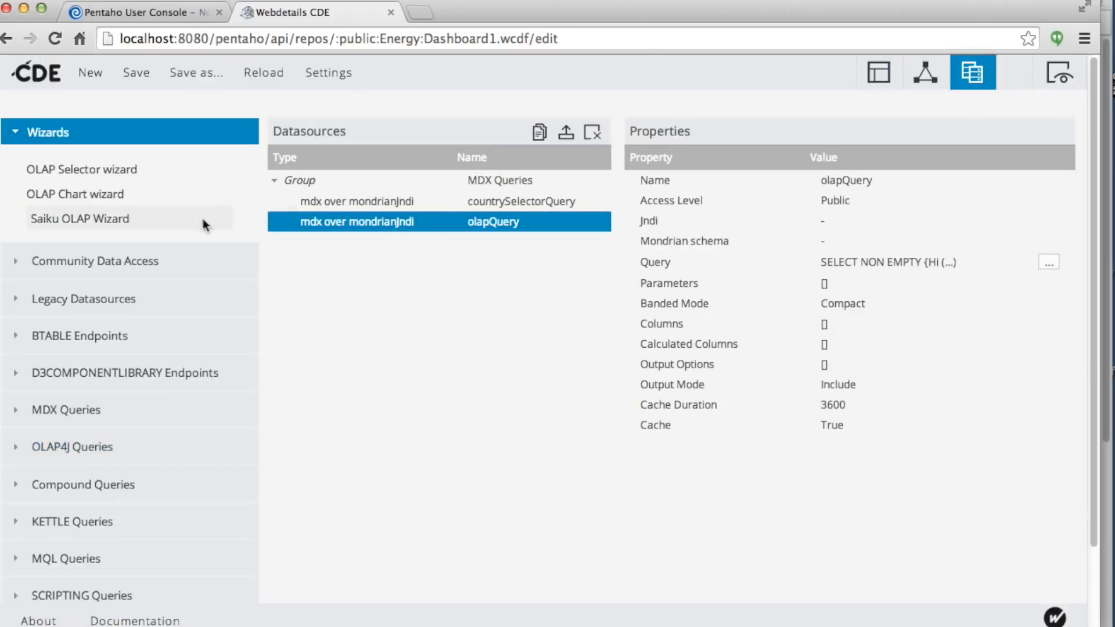
Inspect the MDX text of the olapQuery datasource and close the query editor.
click(1047, 263)
drag(303, 180, 198, 116)
click(591, 334)
click(960, 553)
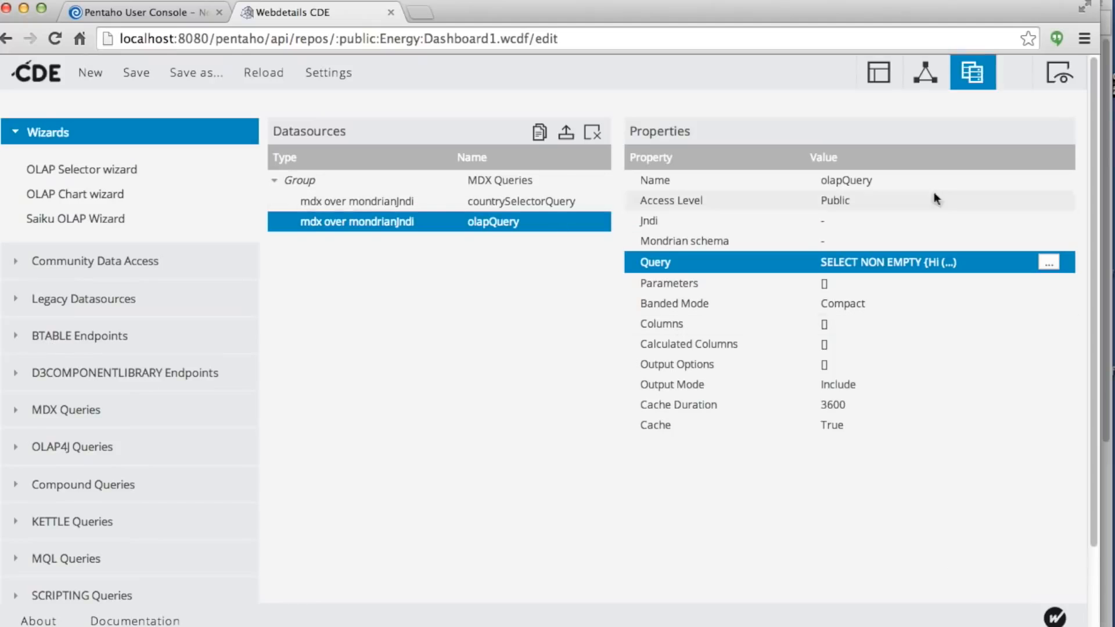
Set the olapQuery datasource's Jndi to EnergySource and its Mondrian schema to Energy Data Enhanced.
click(837, 221)
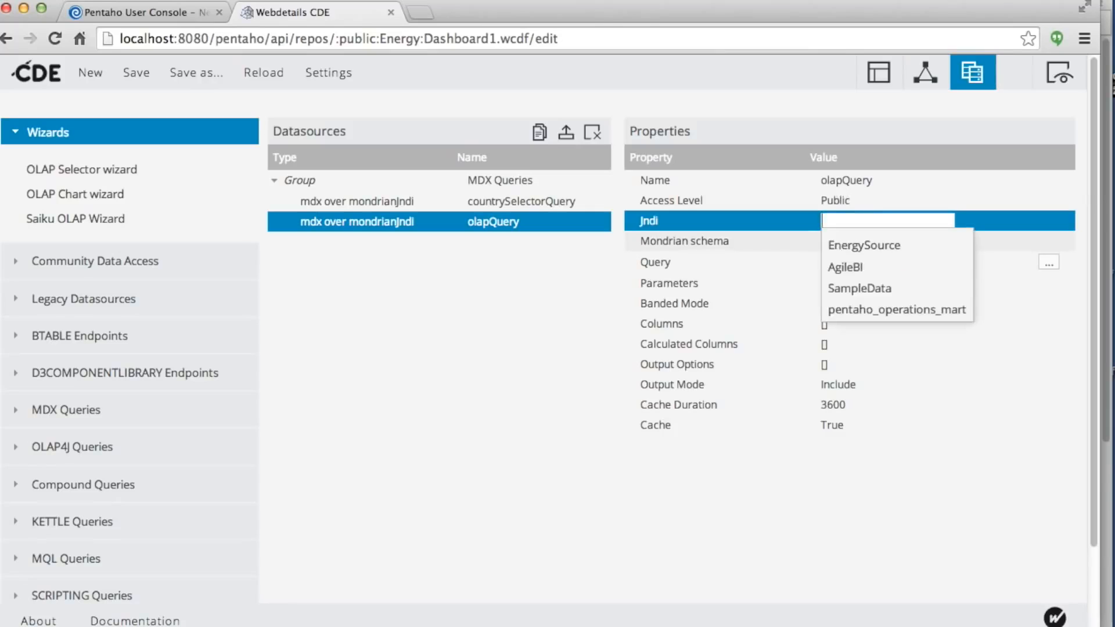
key(Down)
key(Return)
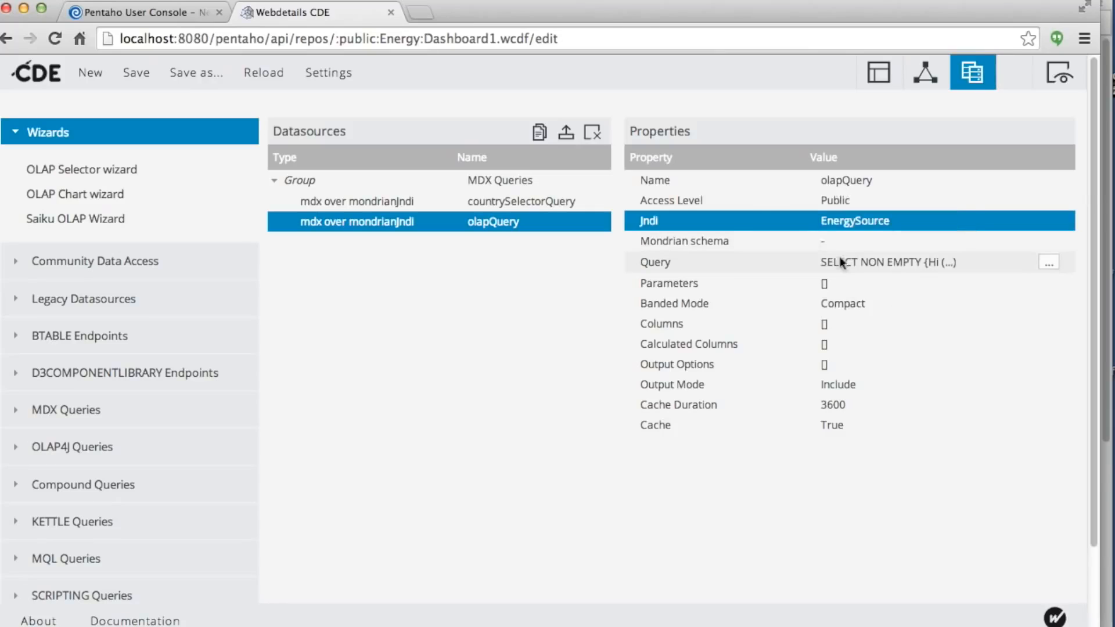
click(848, 241)
key(Down)
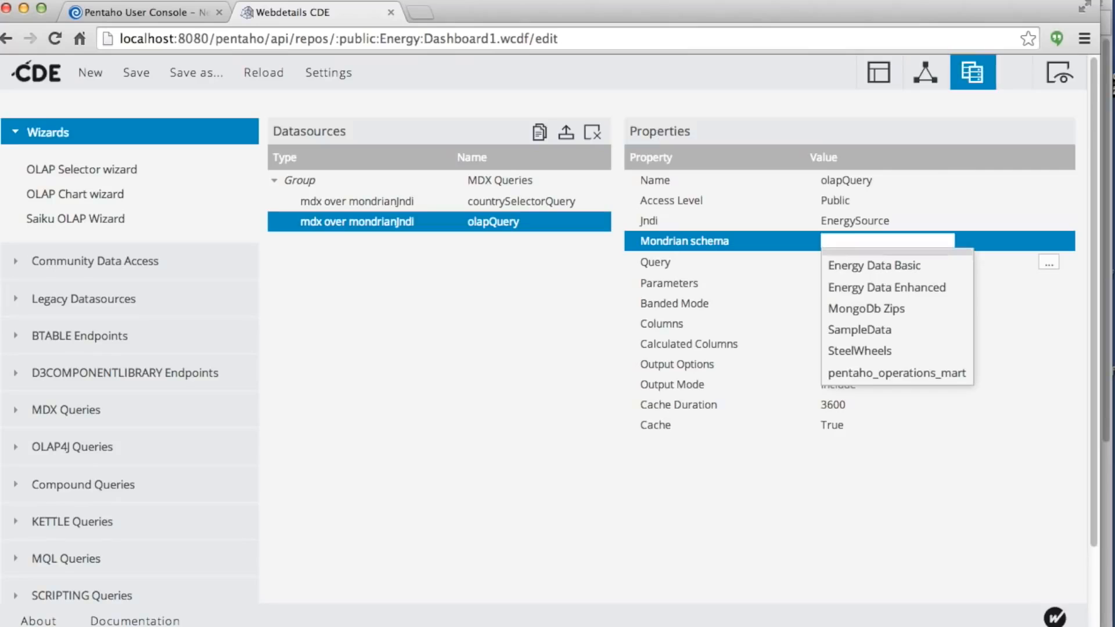
key(Down)
key(Down)
key(Return)
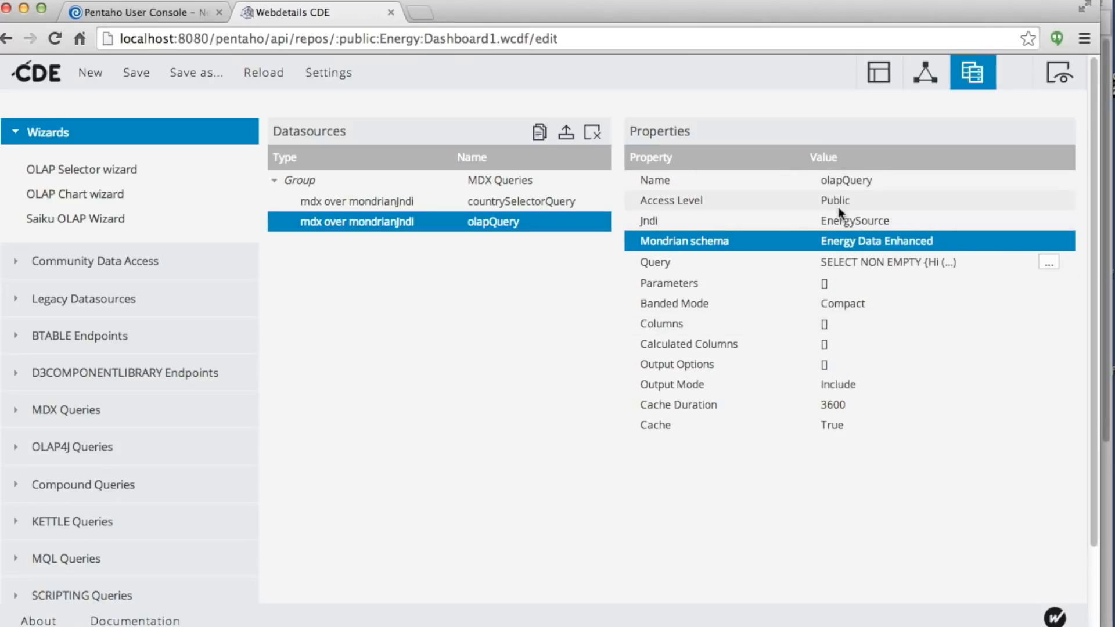
click(732, 226)
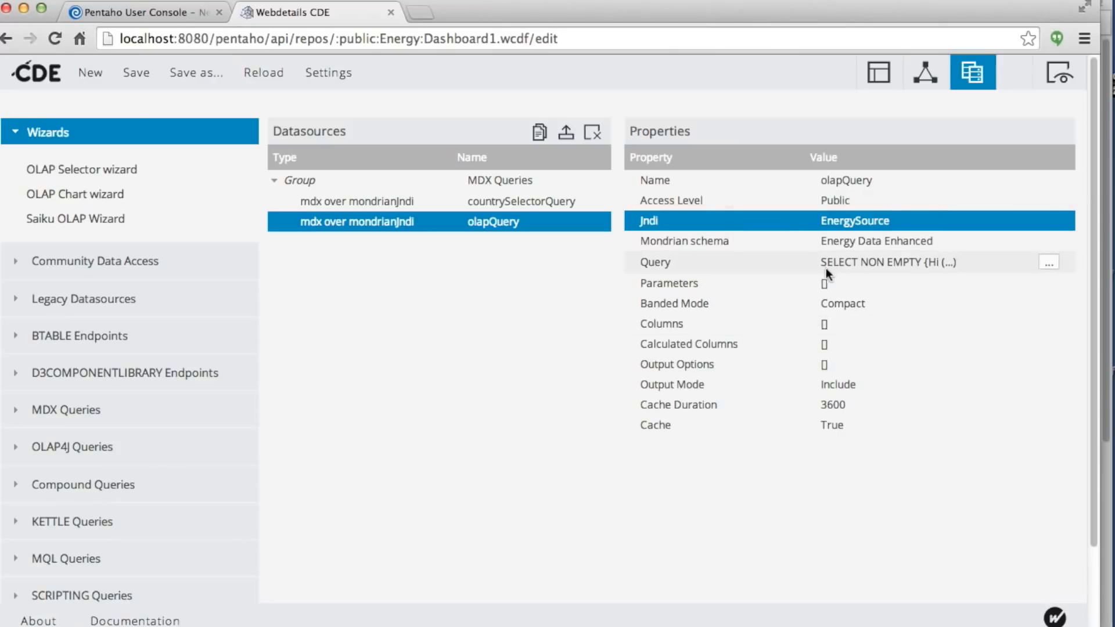
Add a CCC Stacked Area Chart to the dashboard's components.
click(879, 73)
click(926, 71)
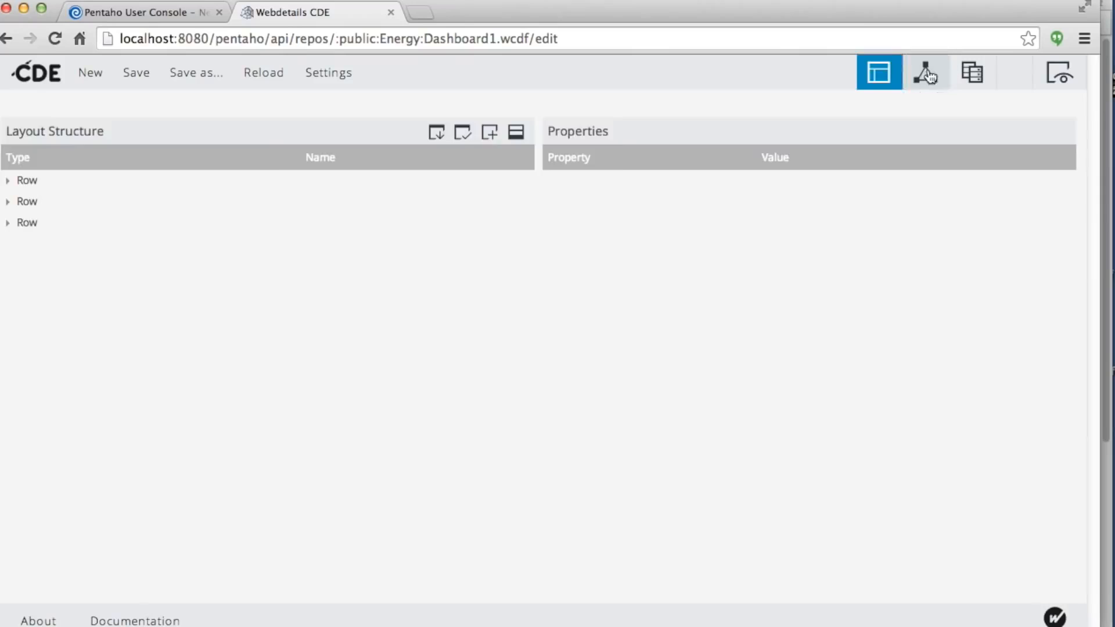
click(35, 134)
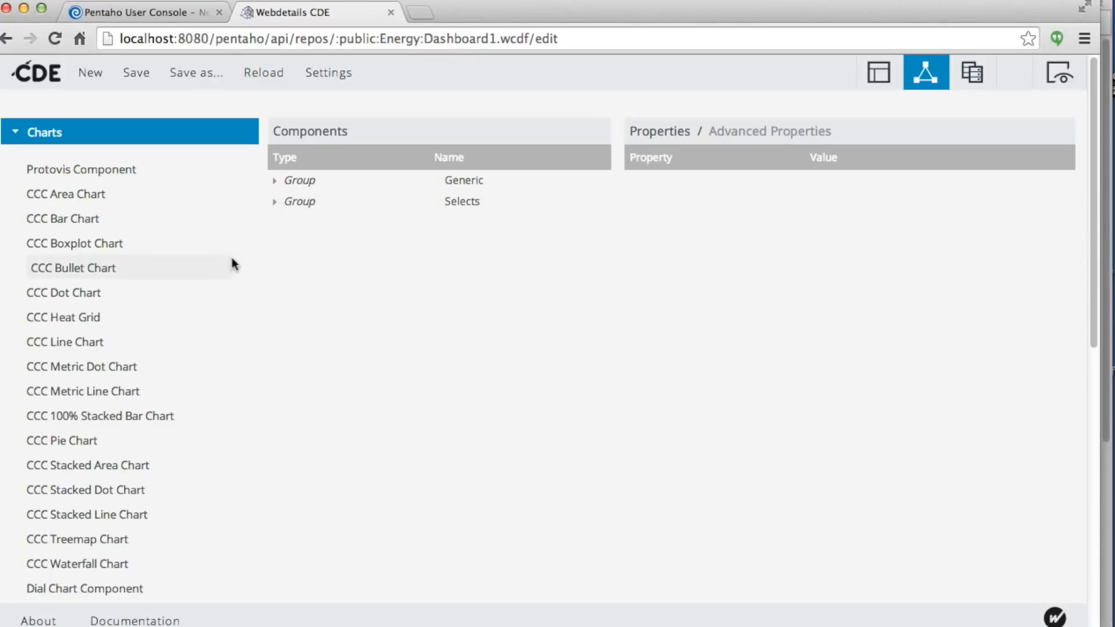
click(73, 472)
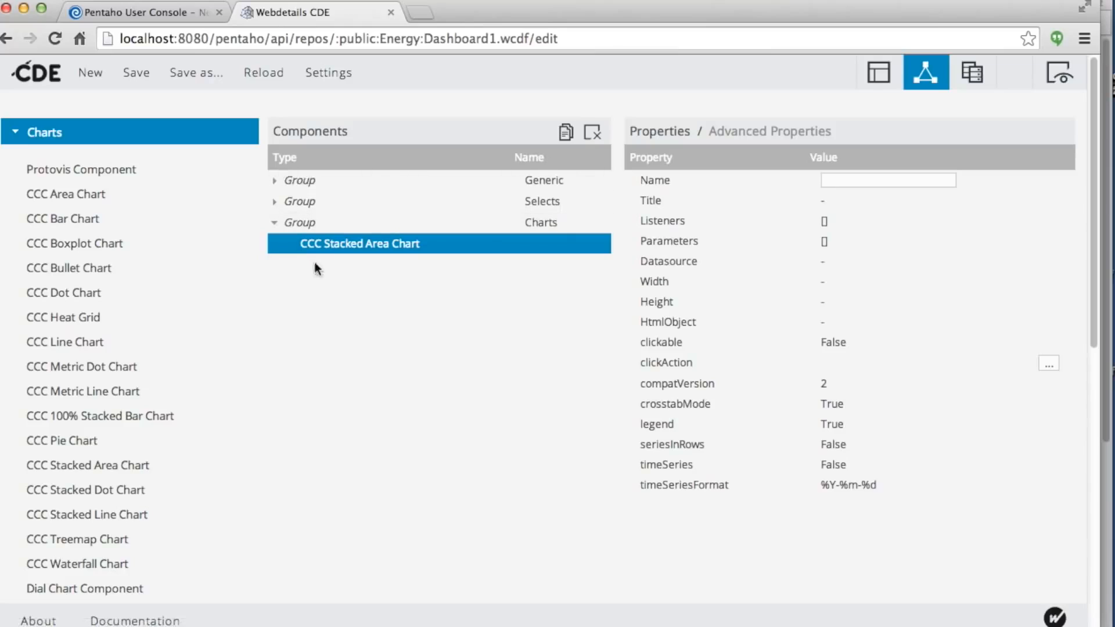
Enter a name for the new stacked area chart.
click(862, 180)
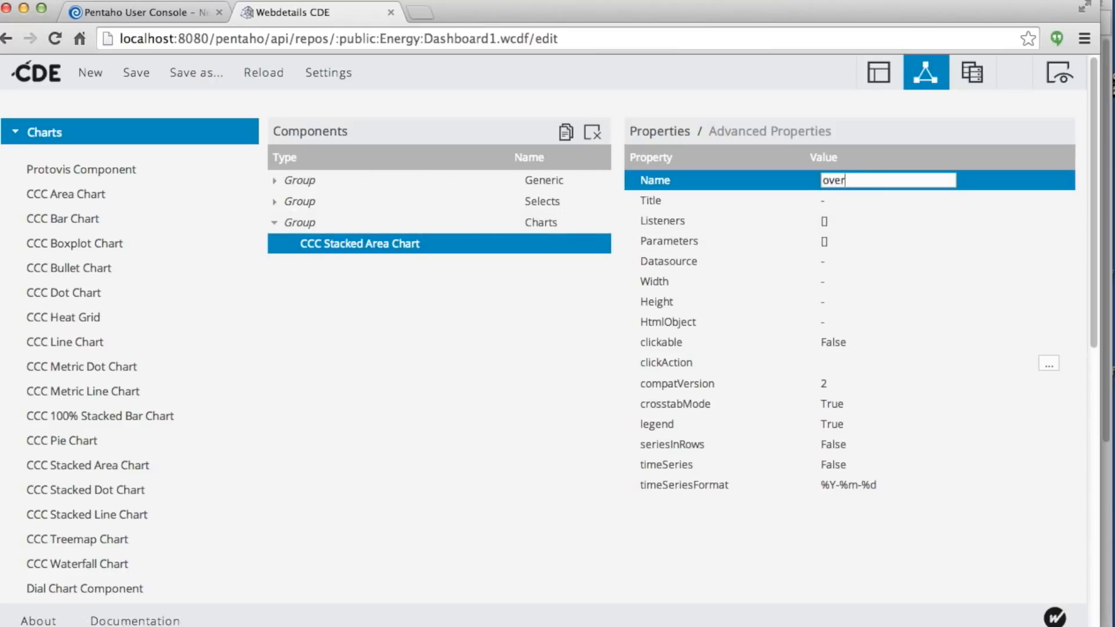
Name the stacked area chart component overviewTimeChart.
text(overviewTime)
key(Return)
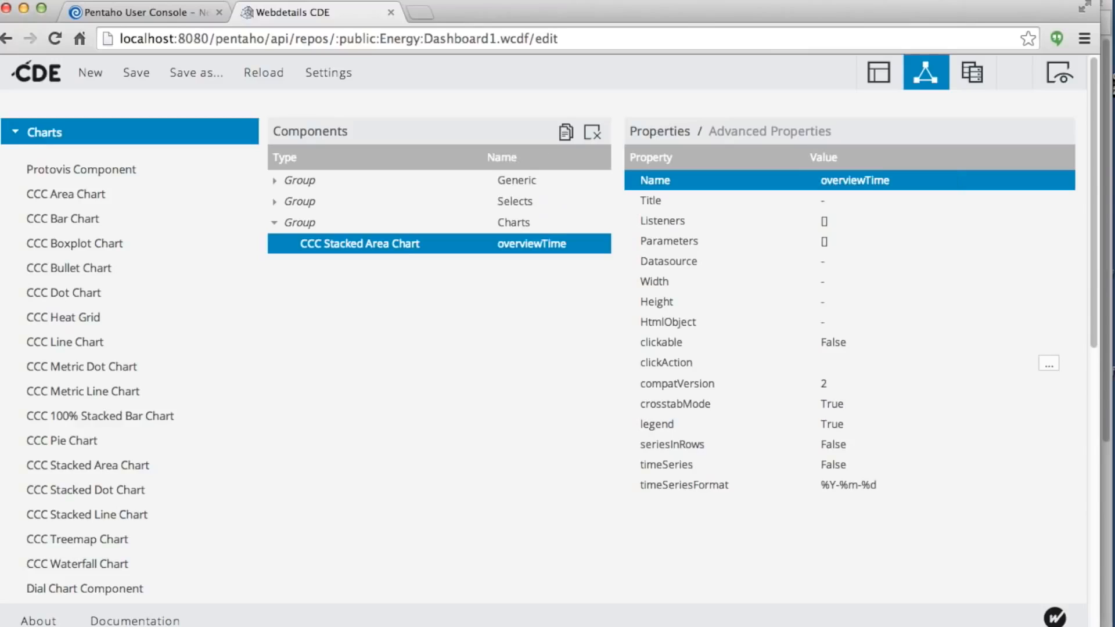
click(871, 180)
click(903, 180)
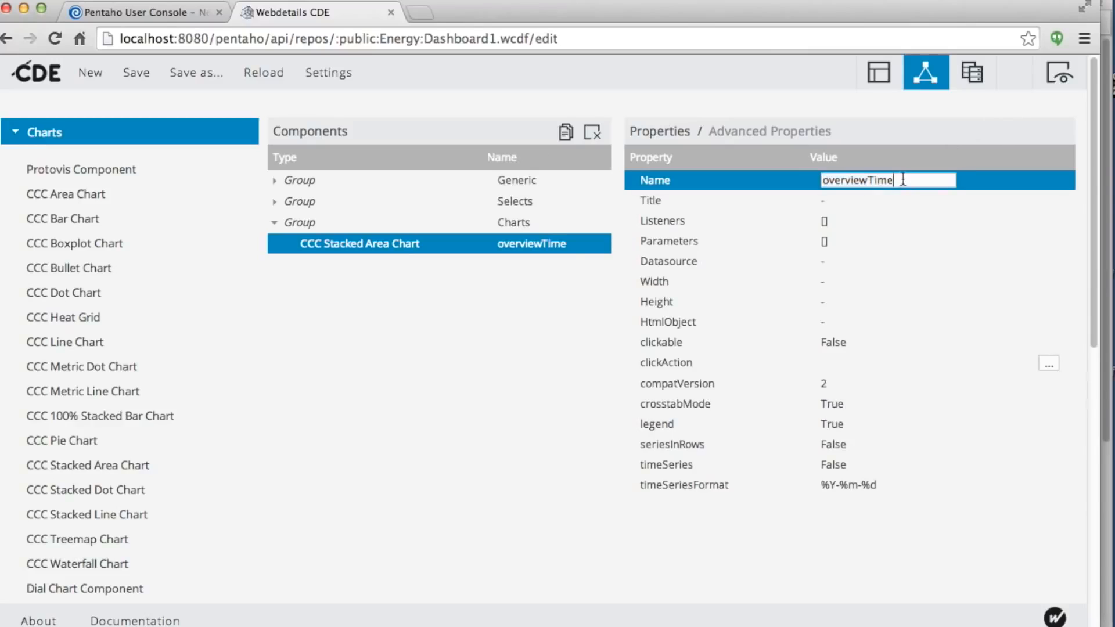
key(Return)
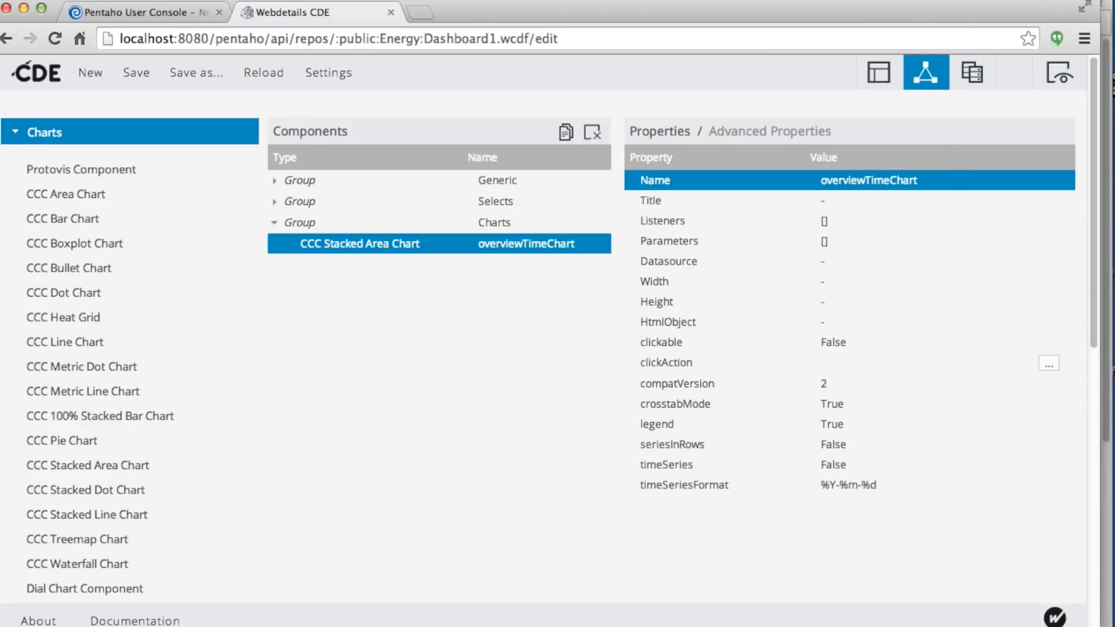
Set the chart's title to "Evolution of Energy Generation Method x Time".
click(848, 201)
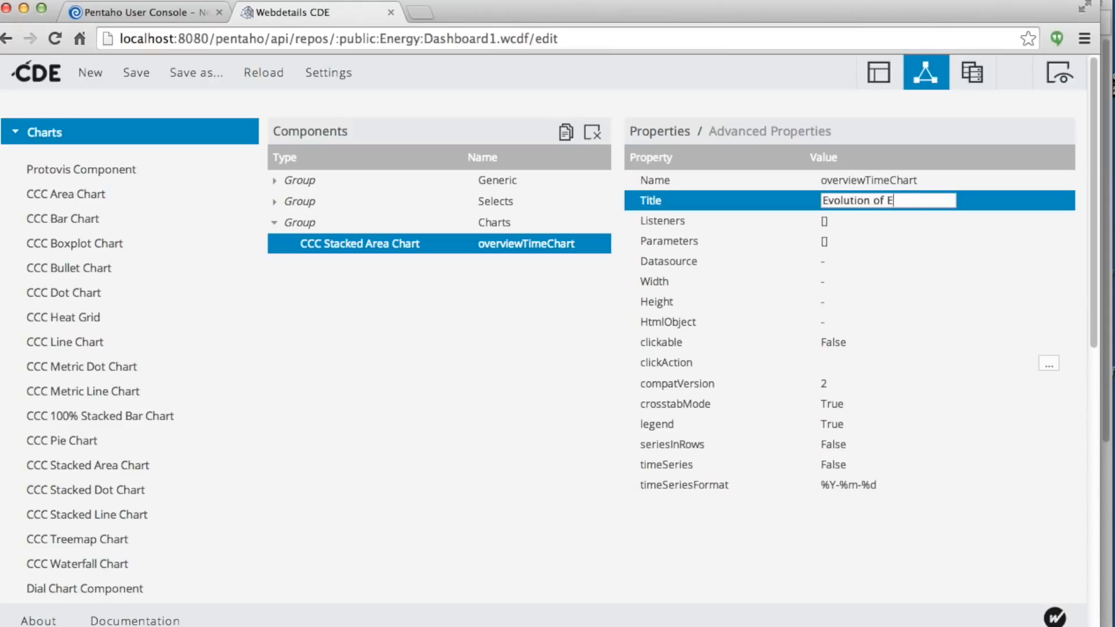
text(Evolution of Energy Generation Meth)
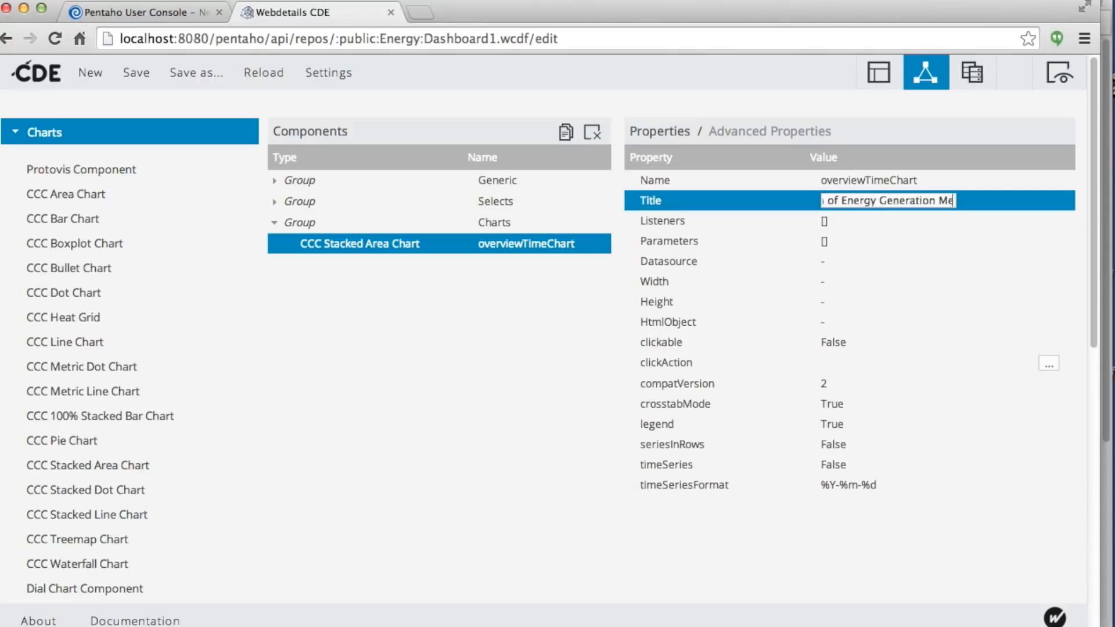
text(od x)
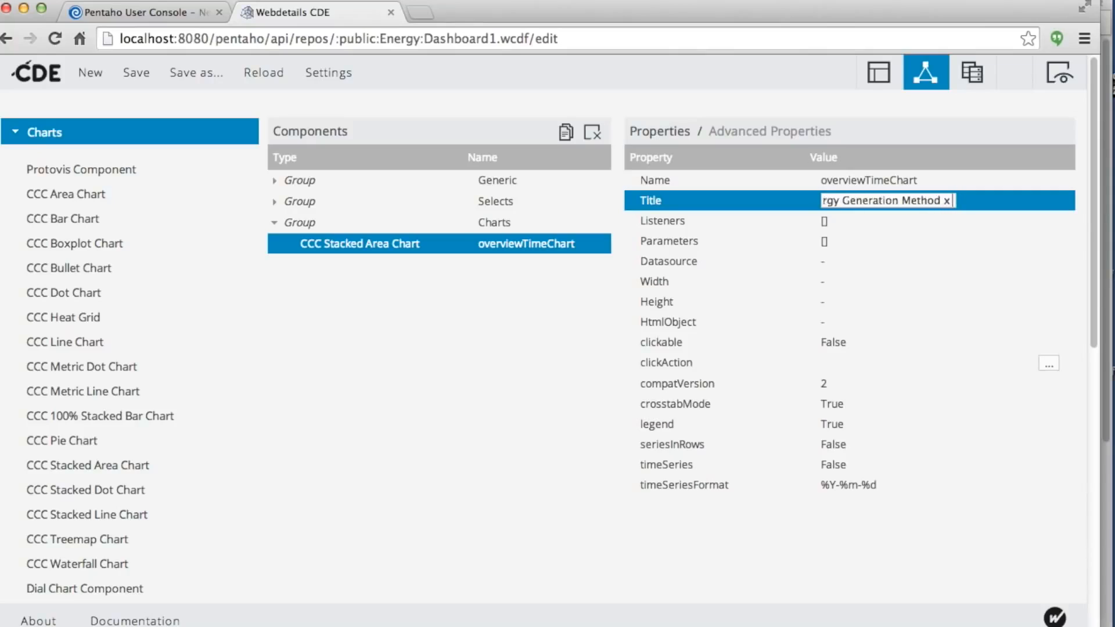
text( Time)
key(Return)
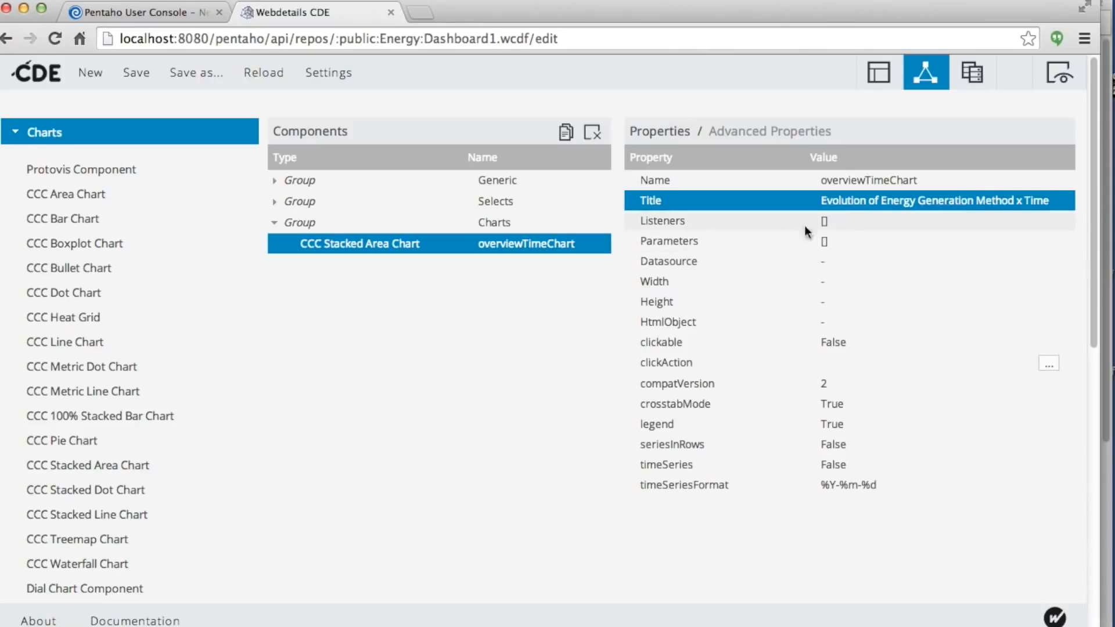
click(846, 259)
key(Down)
key(Down)
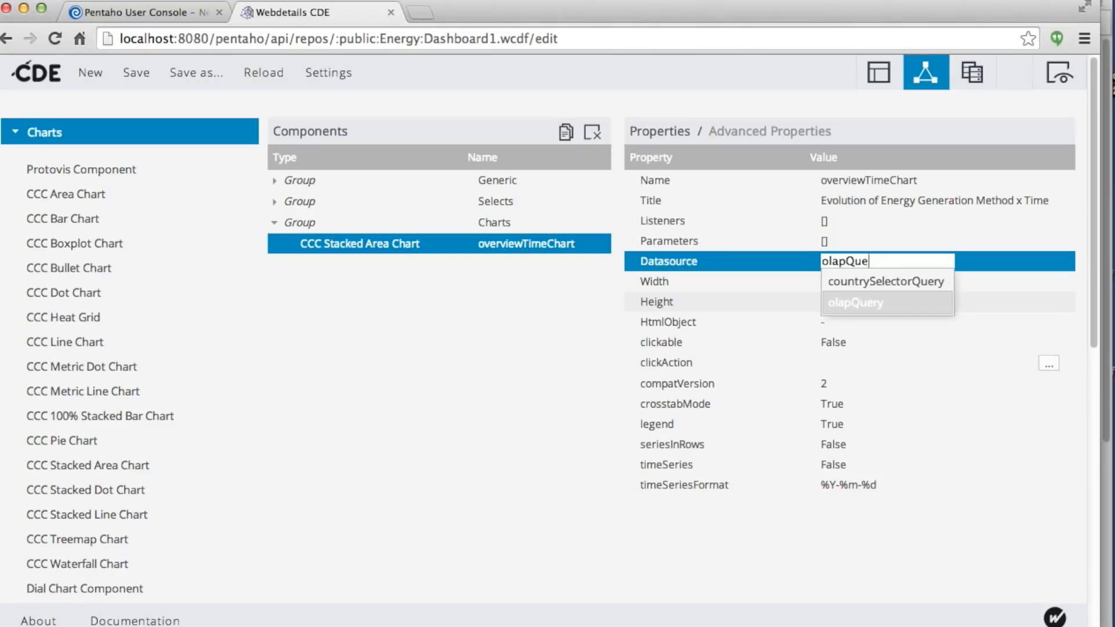
key(BackSpace)
key(BackSpace)
key(BackSpace)
key(BackSpace)
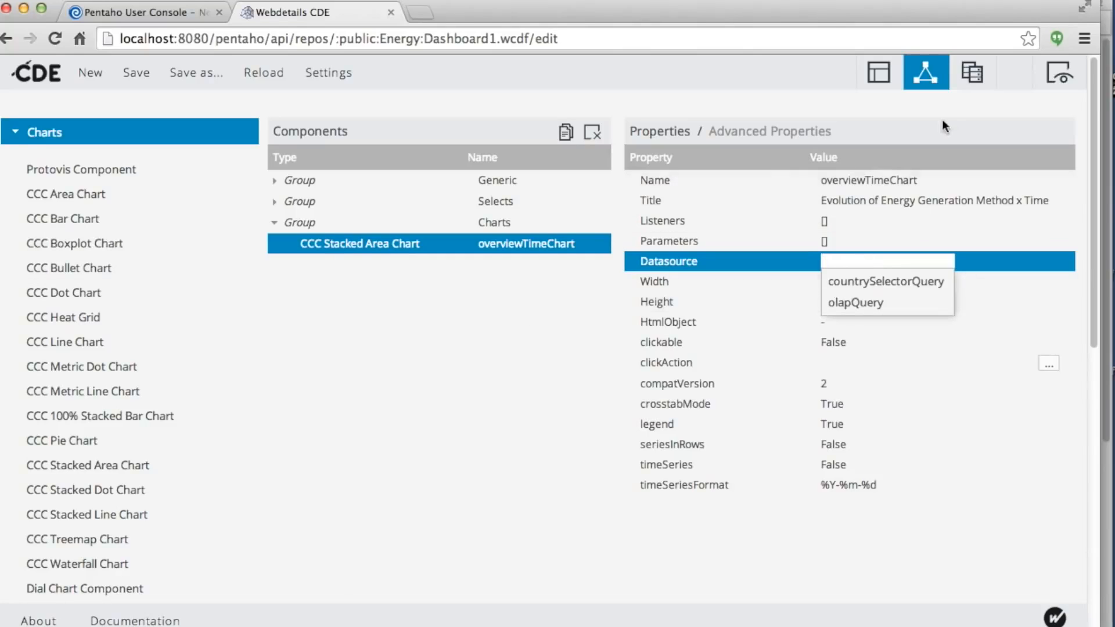
Rename the olapQuery datasource to olapQuery_yearlyData and save the dashboard.
click(973, 82)
click(852, 180)
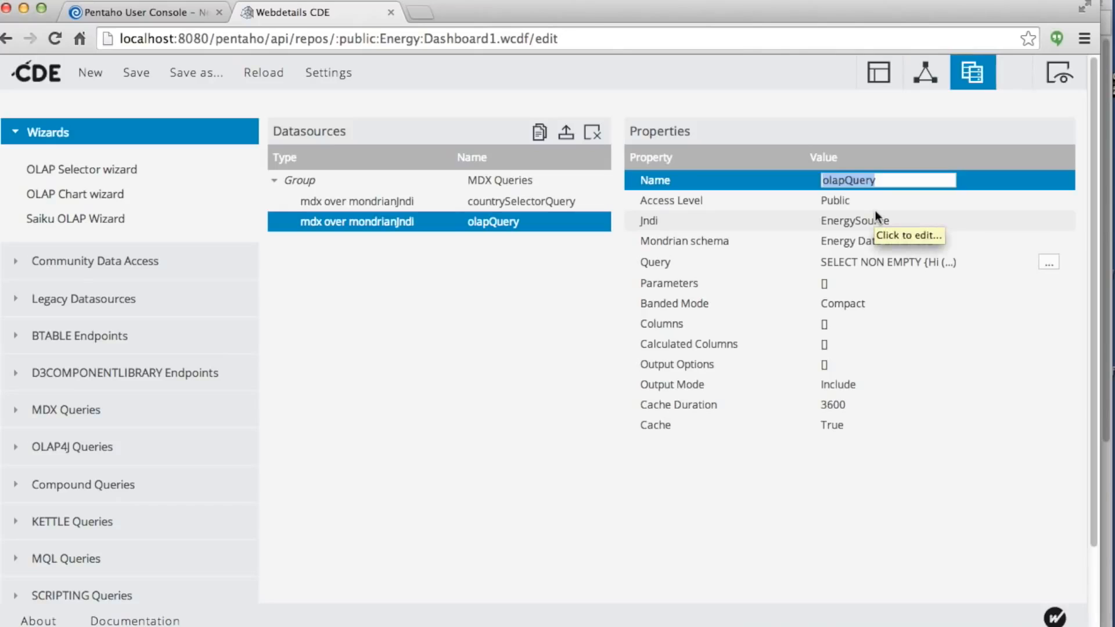
key(Right)
text(_)
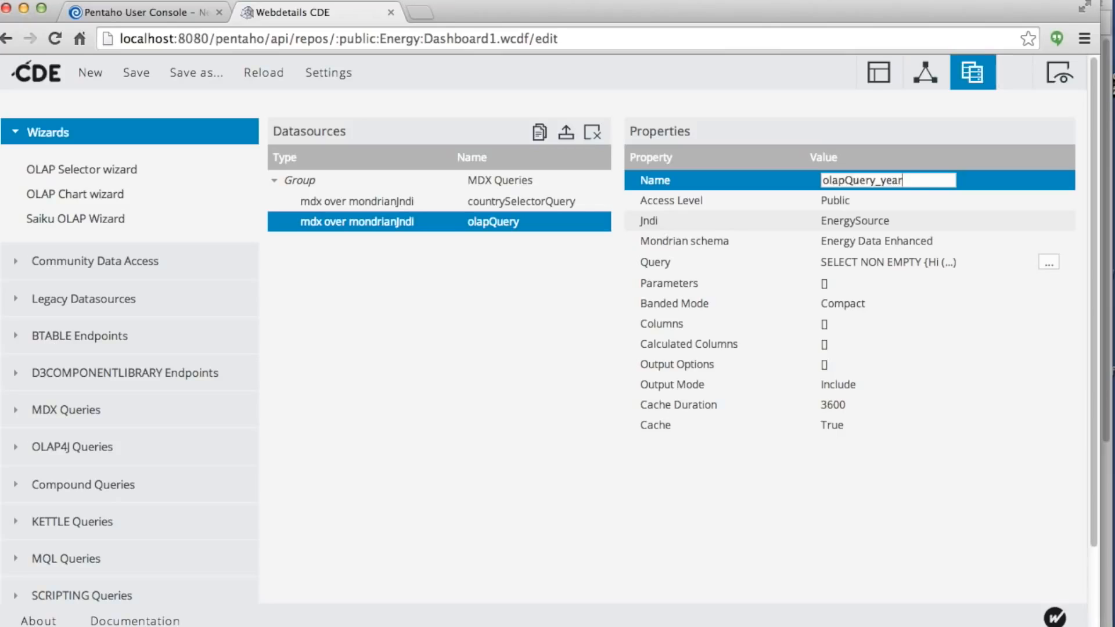
text(yearlyData)
key(Return)
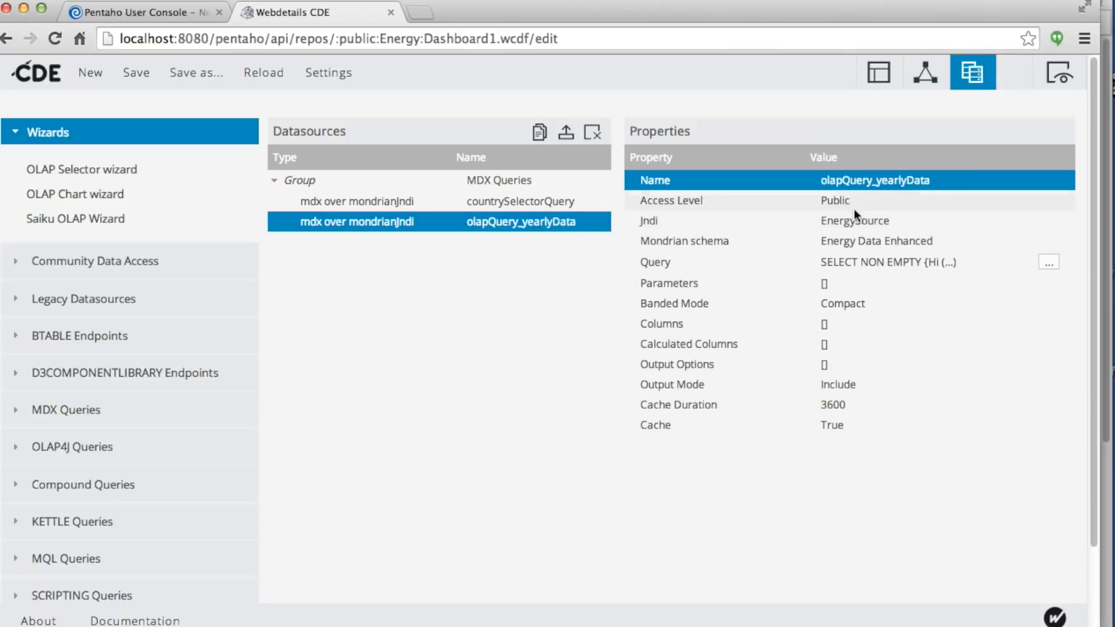
click(135, 73)
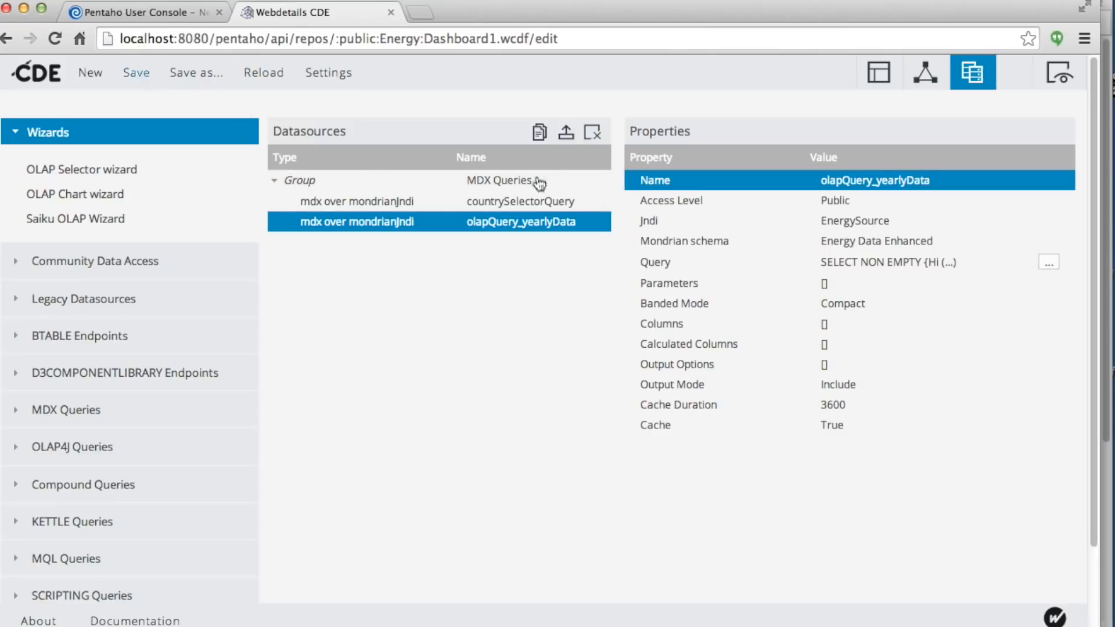
Set the datasource of the overviewTimeChart component to olapQuery.
click(926, 72)
click(865, 260)
key(Down)
key(Down)
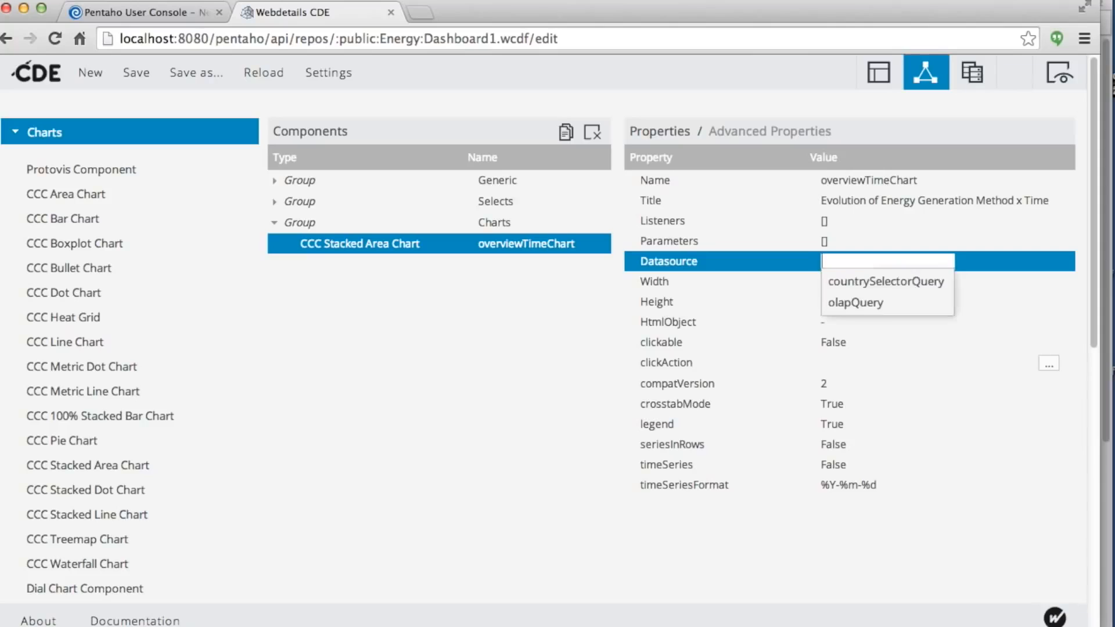
key(Down)
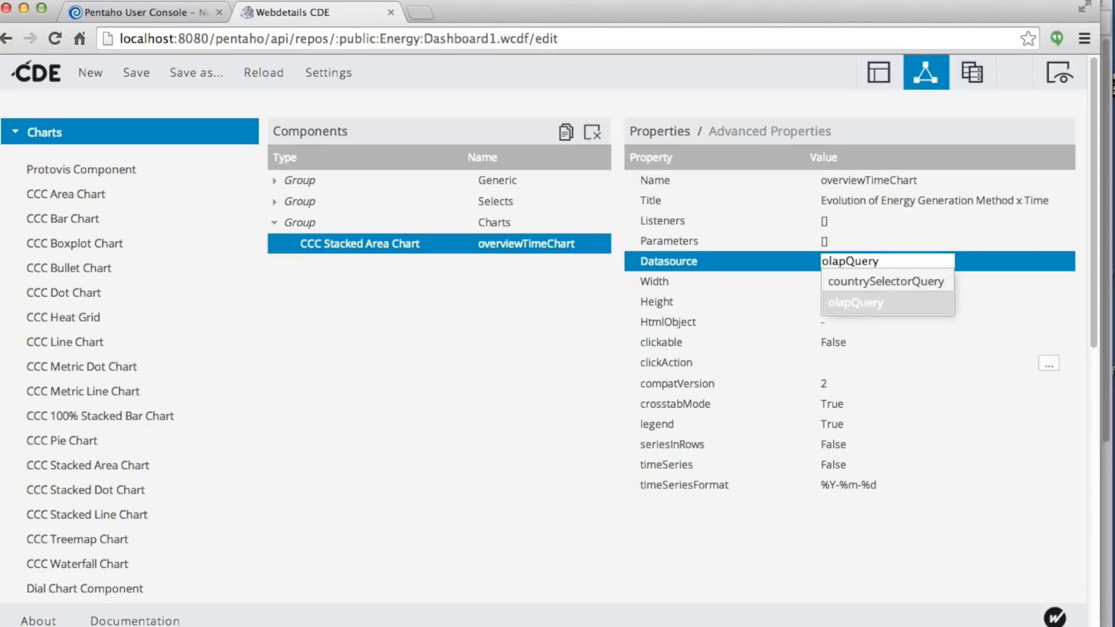
key(Return)
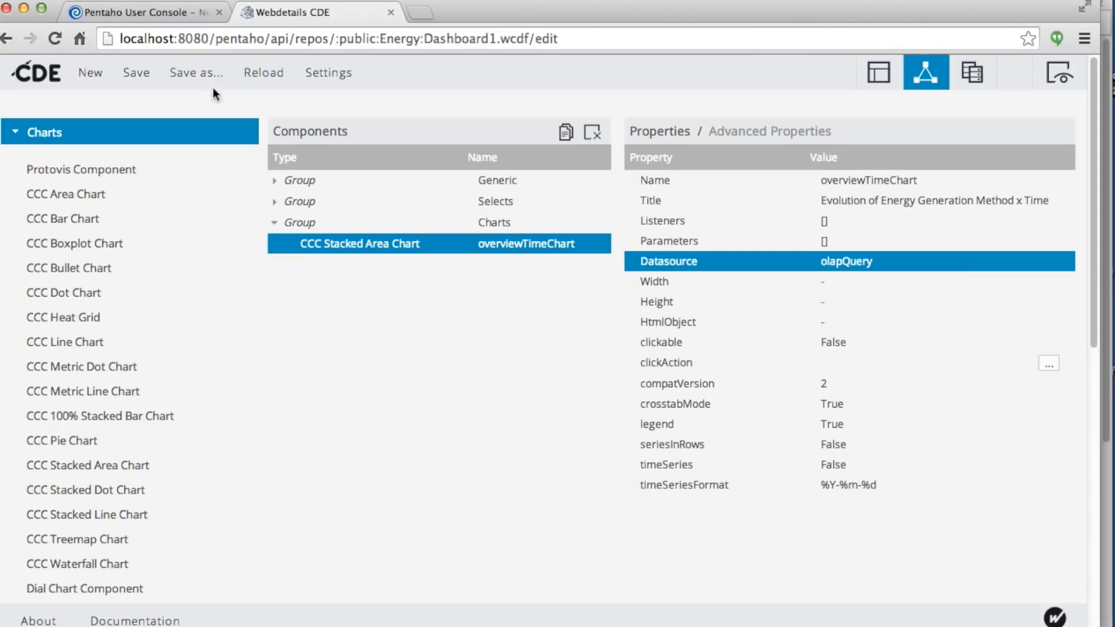
Save the dashboard and set the overviewTimeChart component's datasource to olapQuery_yearlyData.
click(139, 74)
click(872, 265)
key(BackSpace)
key(Down)
key(Down)
key(Return)
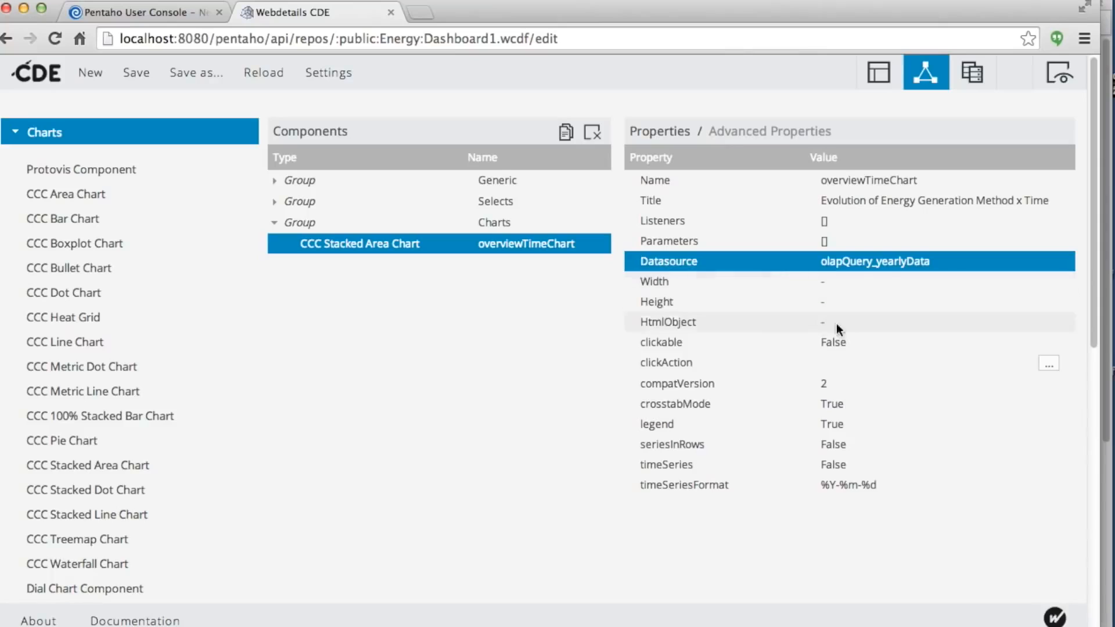
Assign the chart to the mainChart layout element through its HtmlObject property.
click(831, 322)
key(Down)
key(Down)
key(Down)
key(Return)
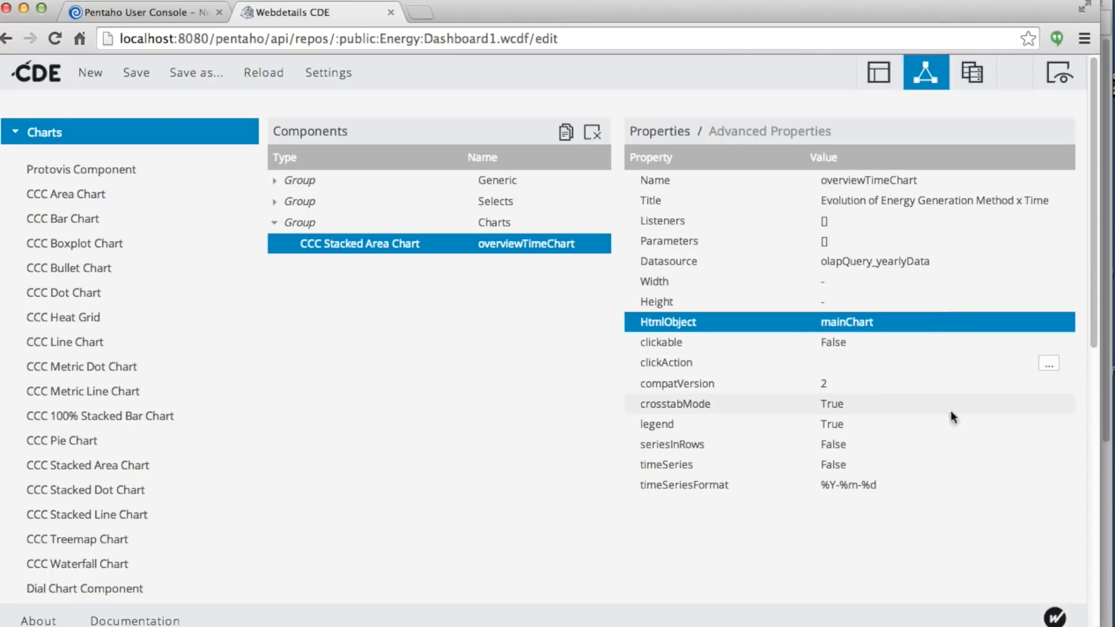
Save the dashboard, preview it with the new chart, and close the preview.
click(139, 80)
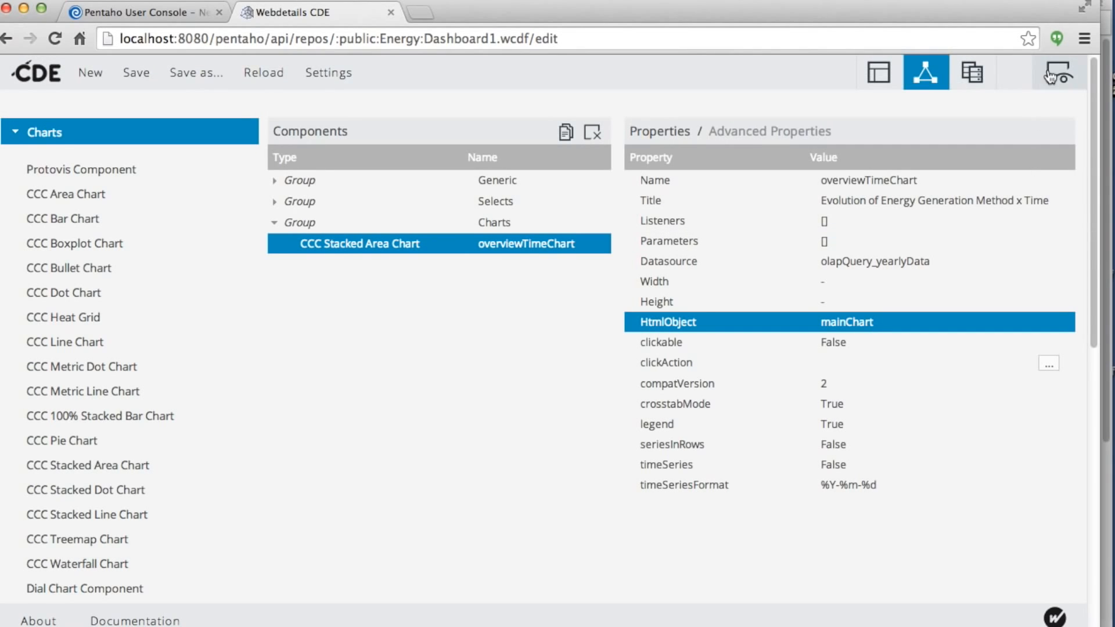
click(1059, 78)
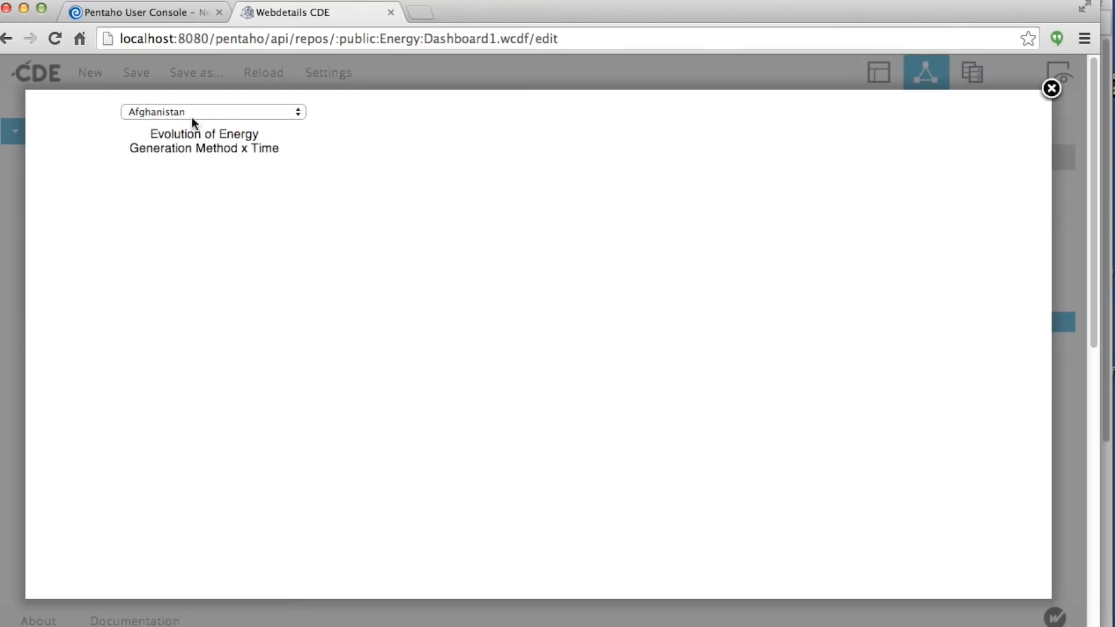
click(1052, 89)
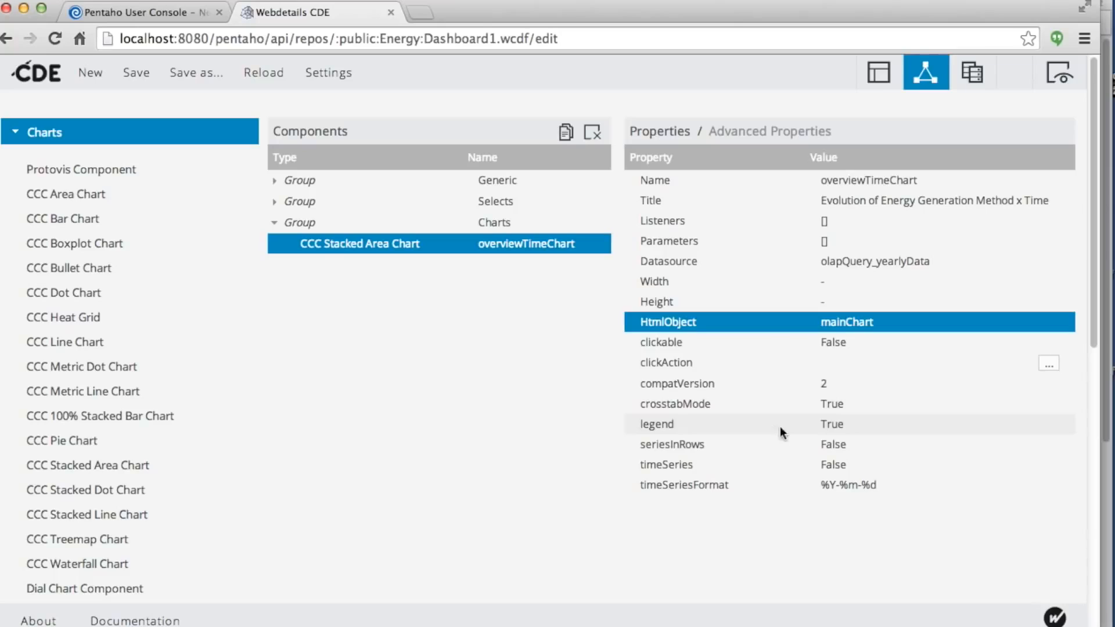
Set the chart's seriesInRows property to True.
click(845, 445)
key(BackSpace)
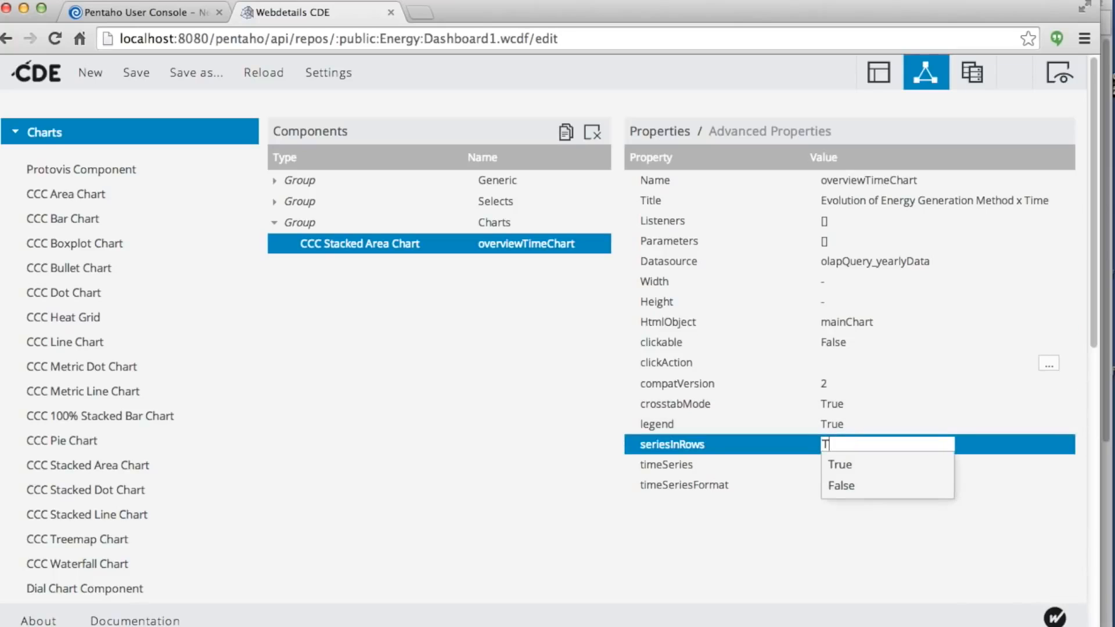
key(Down)
key(Return)
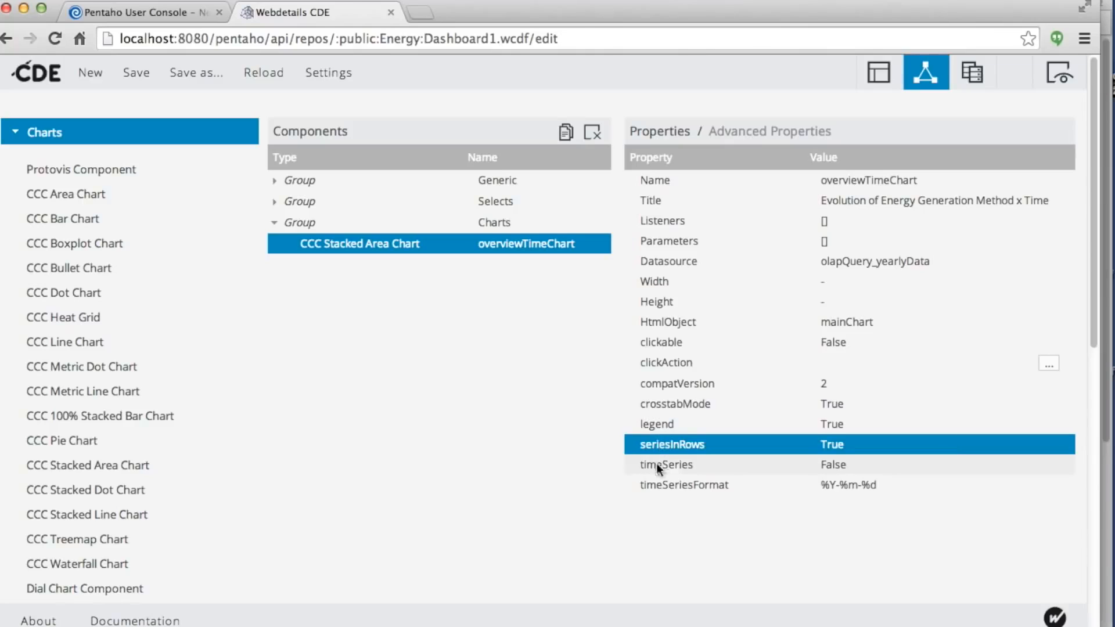
Set the span size of the mainChart column in the dashboard layout to 24.
click(879, 72)
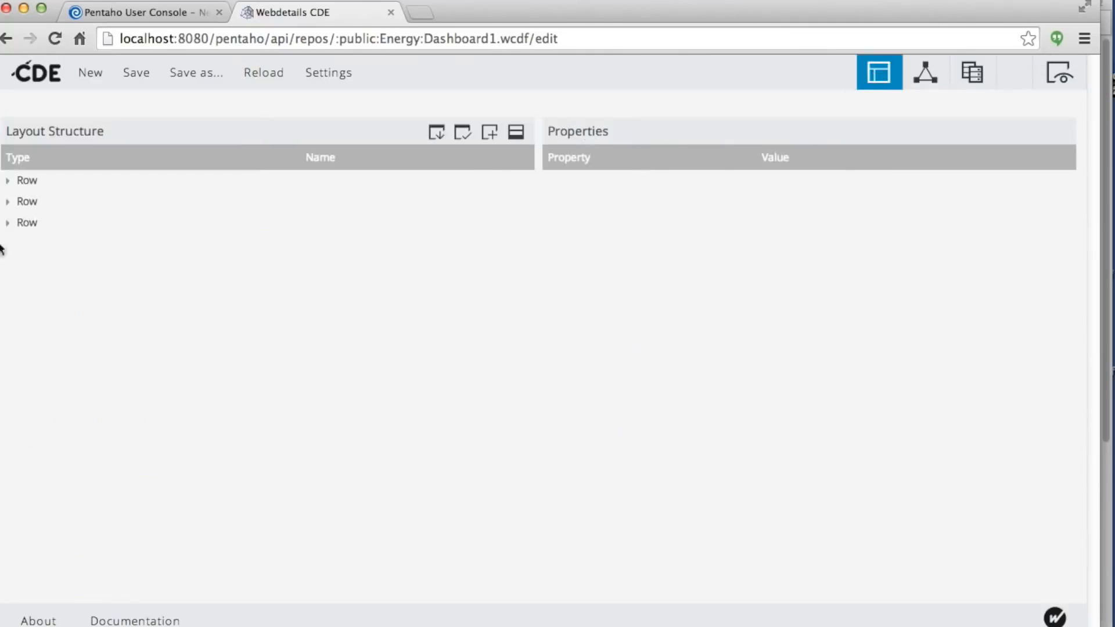
click(8, 202)
click(75, 234)
click(85, 225)
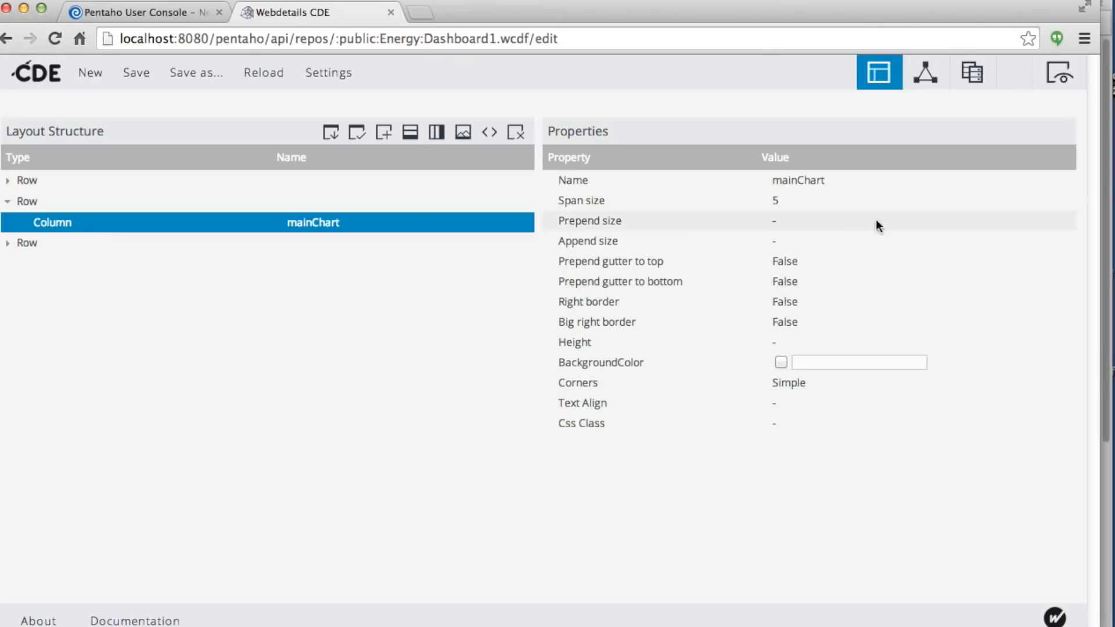
click(796, 204)
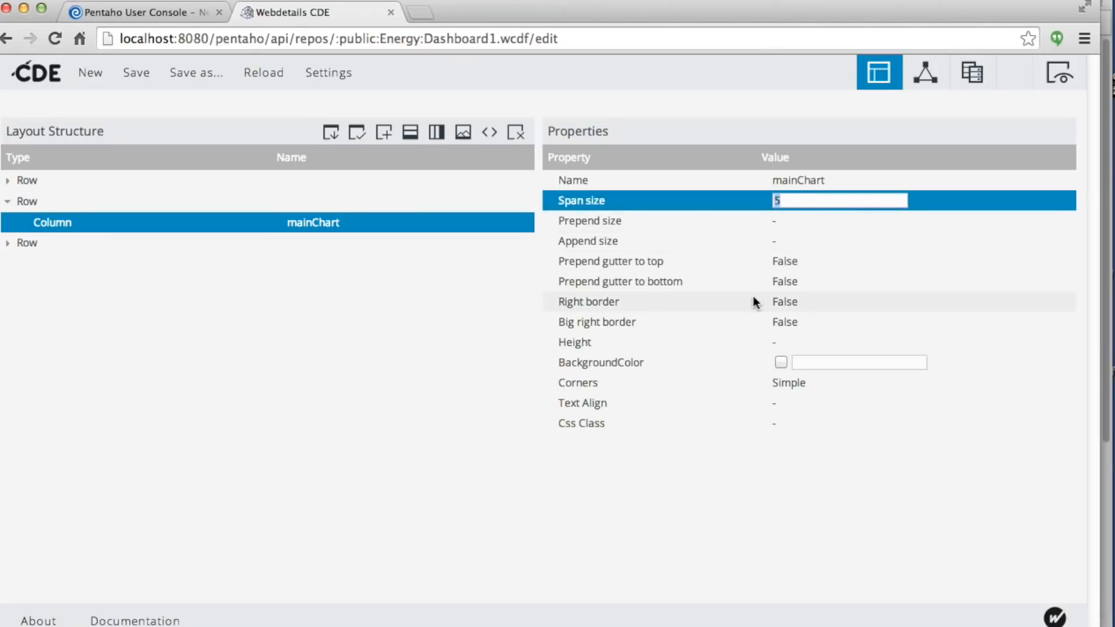
text(24)
key(Return)
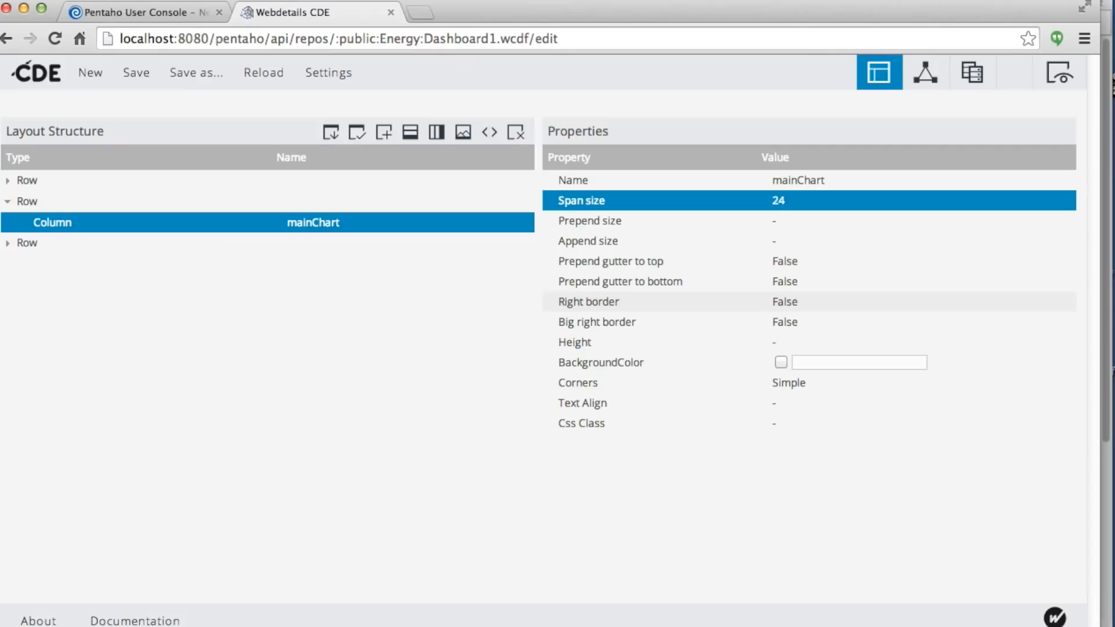
Check the filter1 column's layout properties, and save and preview the dashboard with the wider chart column.
click(9, 181)
click(53, 204)
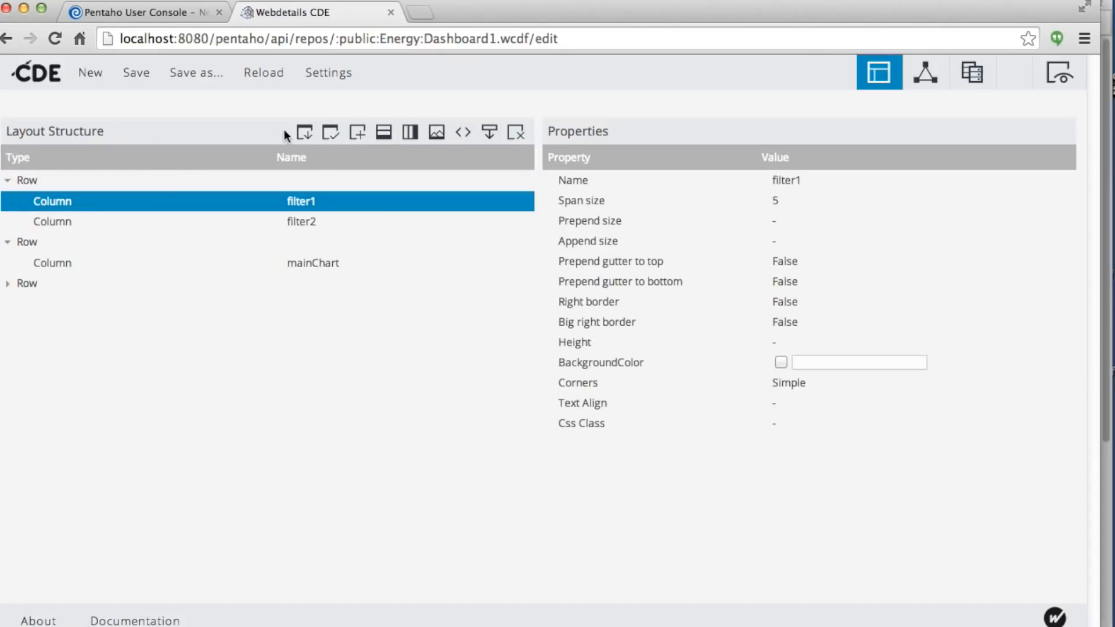
click(134, 82)
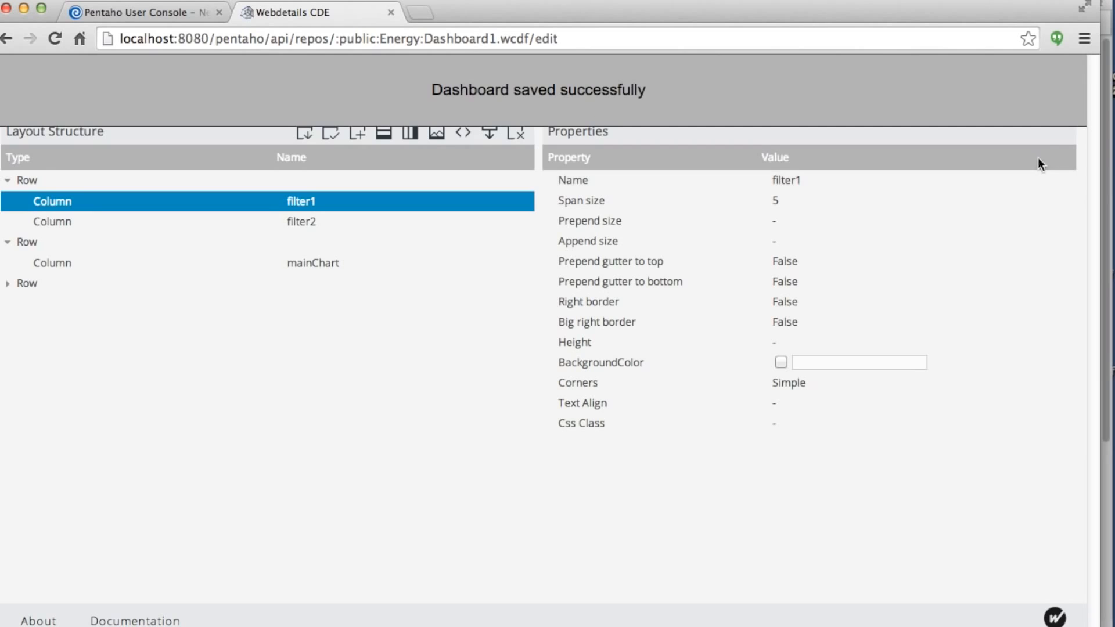
click(1058, 73)
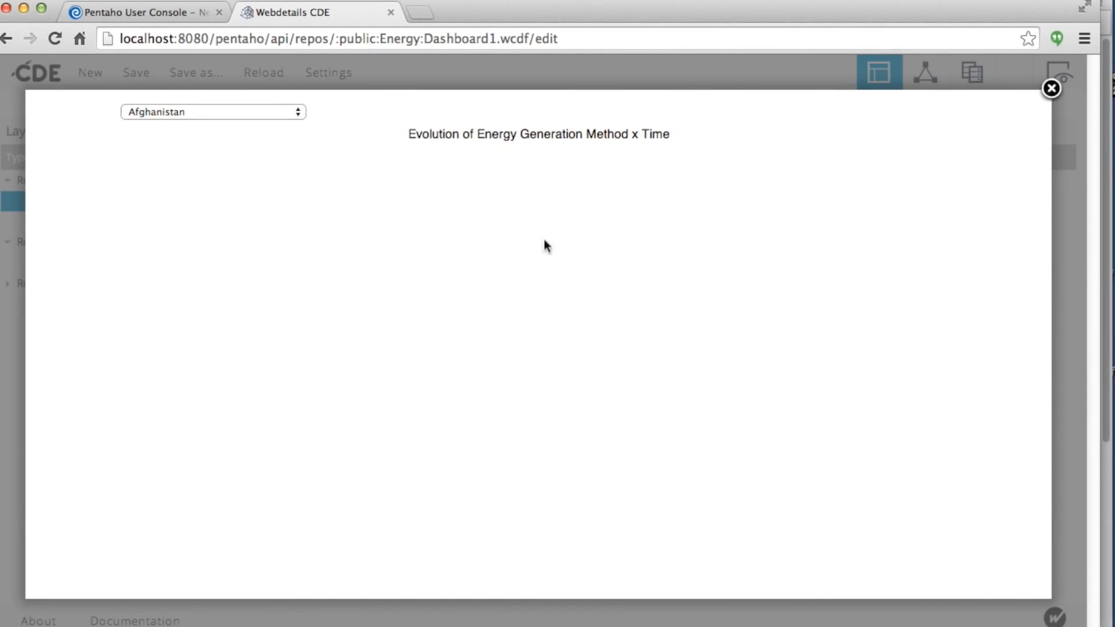
click(1052, 88)
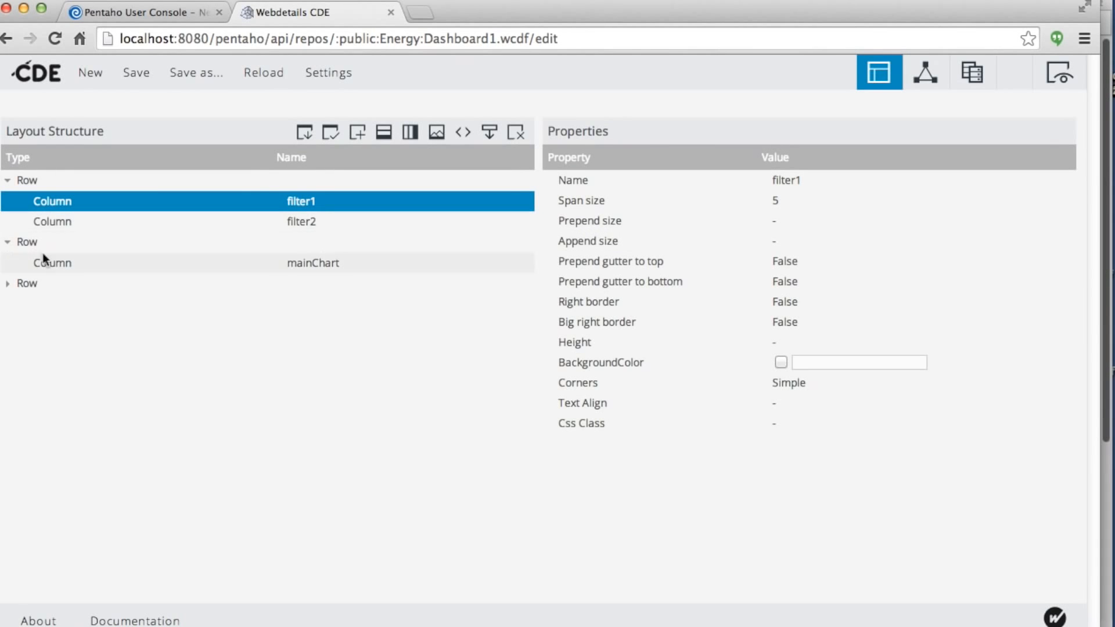
Review the MDX query of the olapQuery_yearlyData datasource and return to the chart component's properties.
click(972, 72)
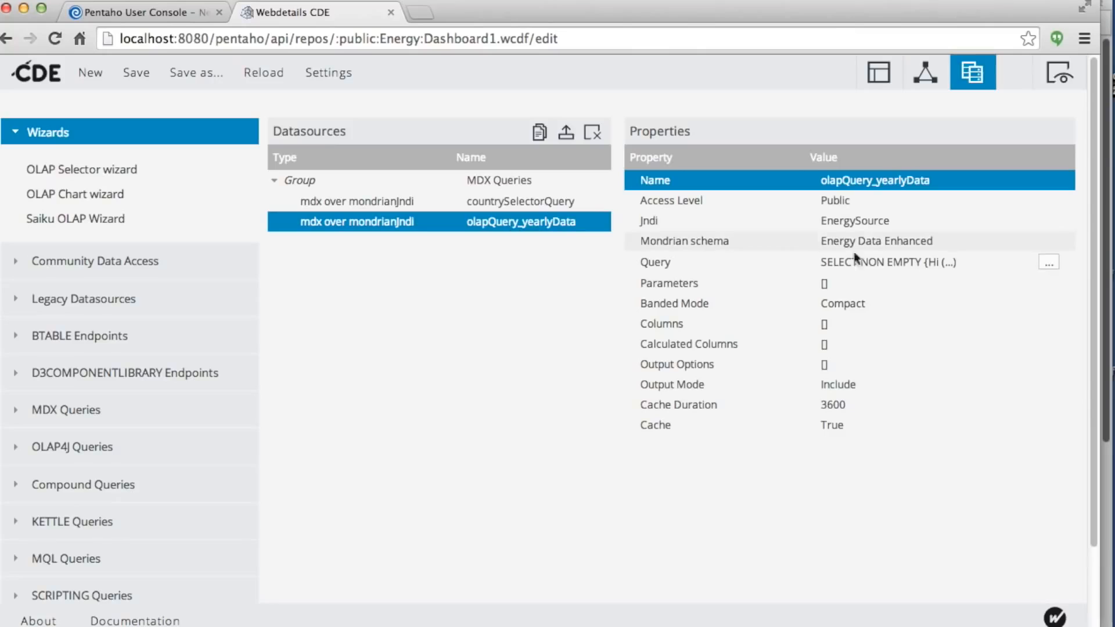
click(876, 262)
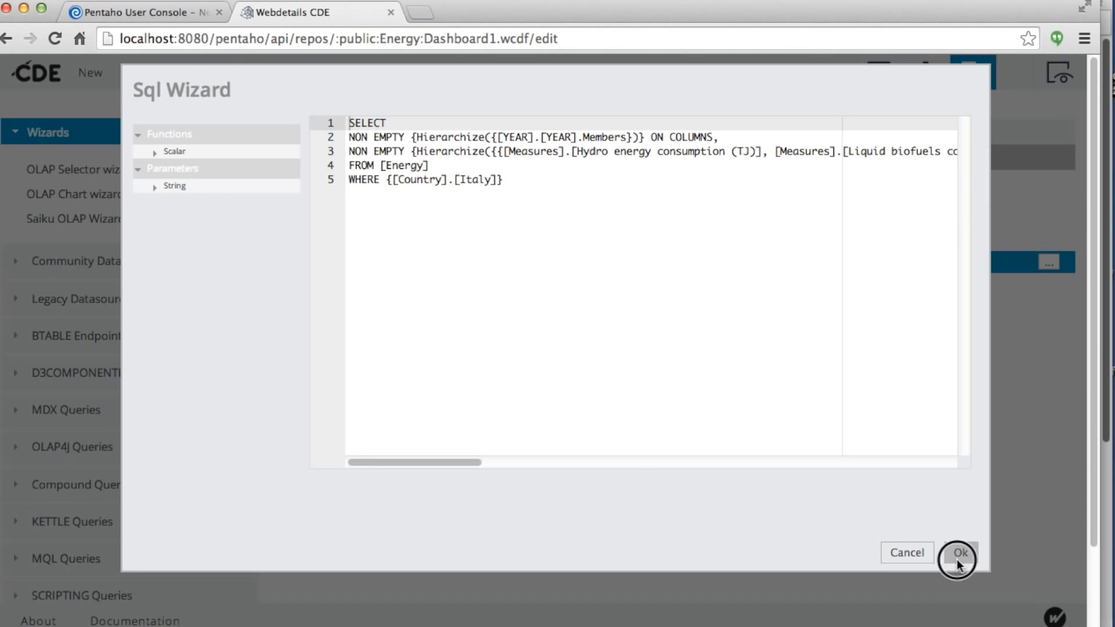
click(959, 555)
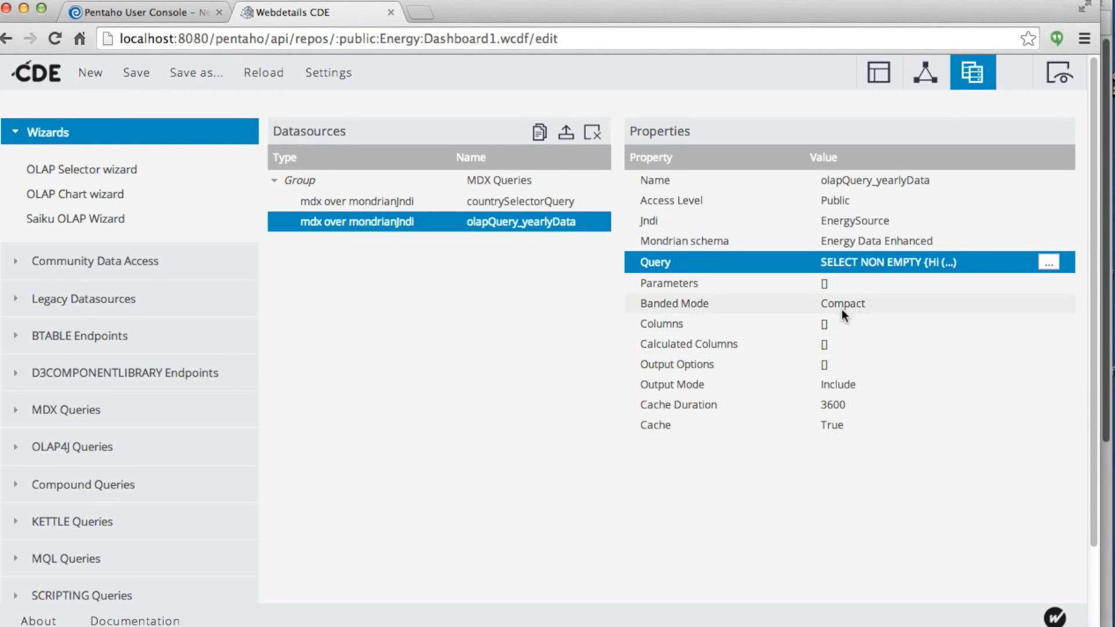
click(926, 70)
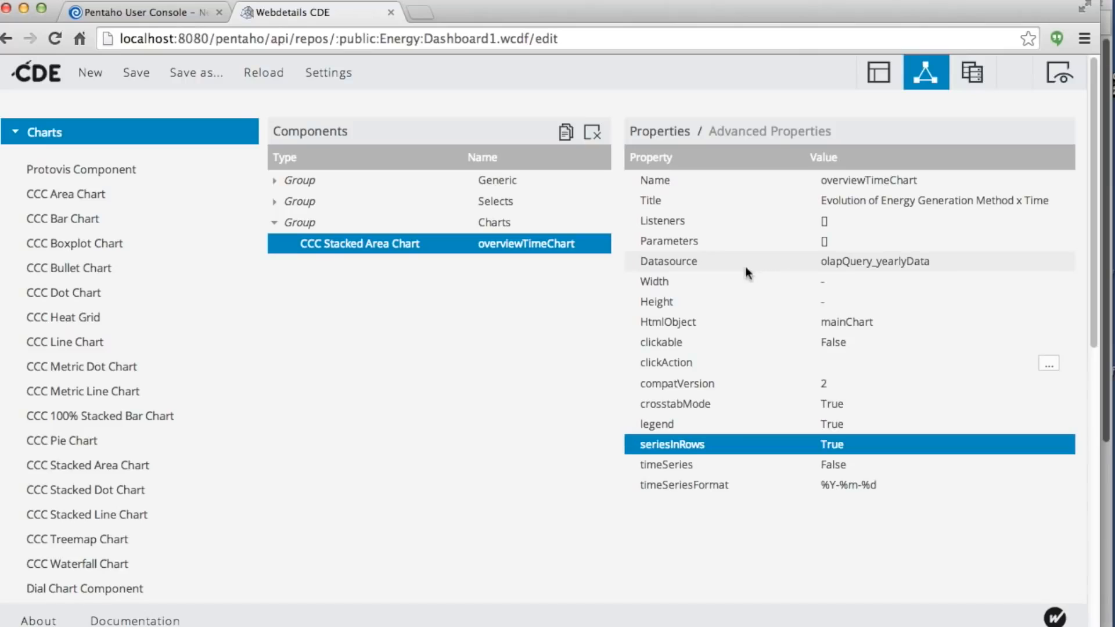
Set the height of the overviewTimeChart component to 300 and preview the dashboard.
click(727, 261)
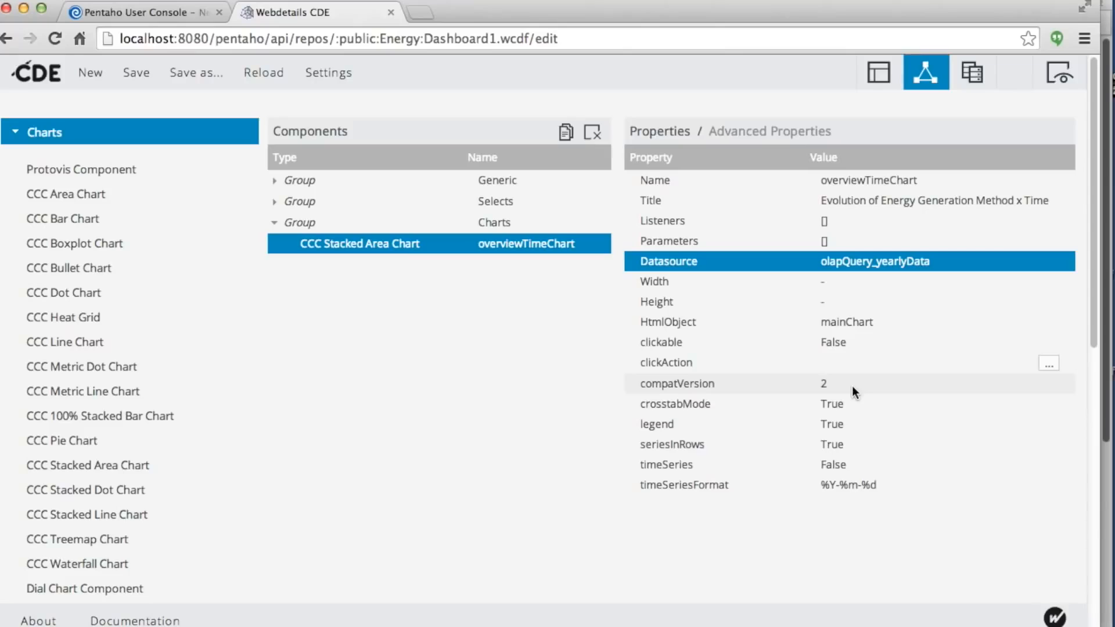
click(850, 301)
text(300)
key(Return)
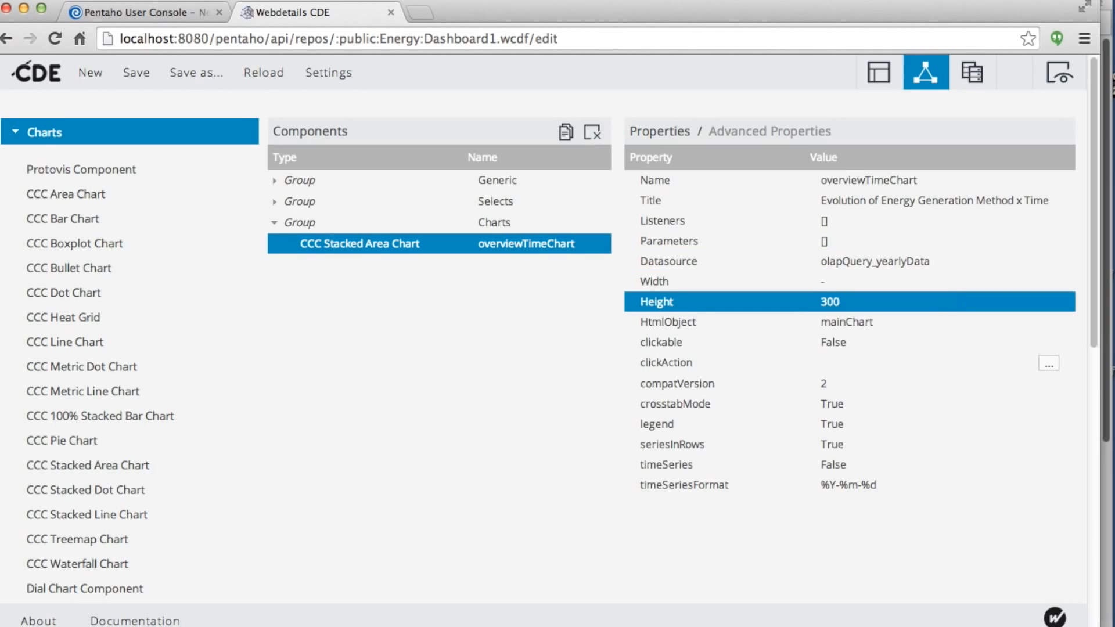
click(1060, 75)
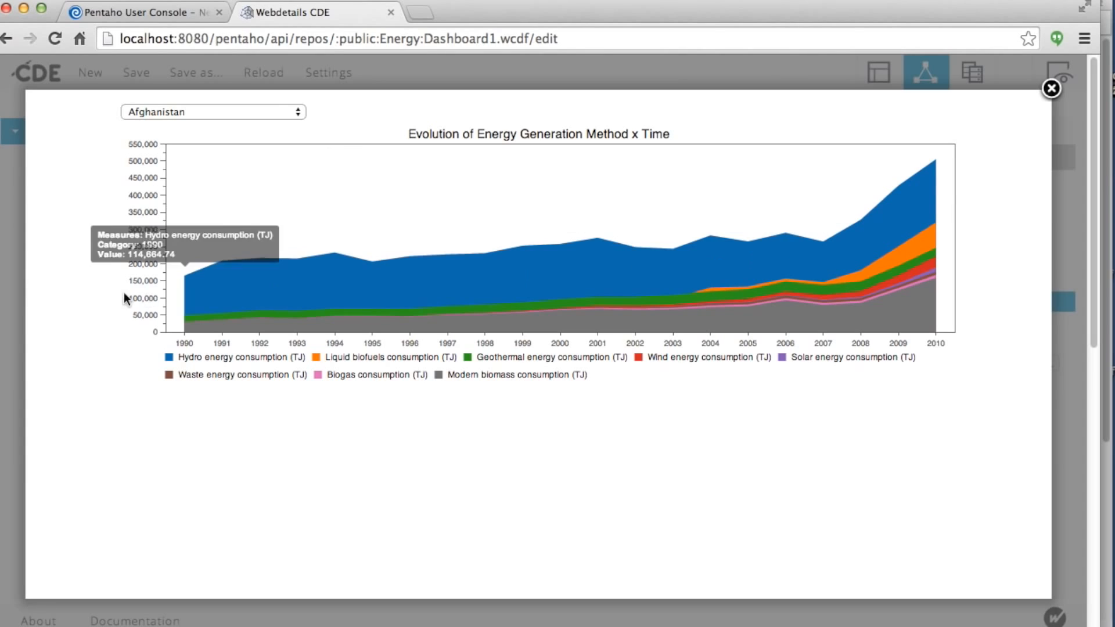
Test the country selector in the dashboard preview with several countries, including Curacao and Denmark, and close the preview.
click(256, 113)
click(209, 183)
click(214, 113)
click(159, 301)
click(215, 106)
click(175, 423)
click(204, 113)
click(201, 267)
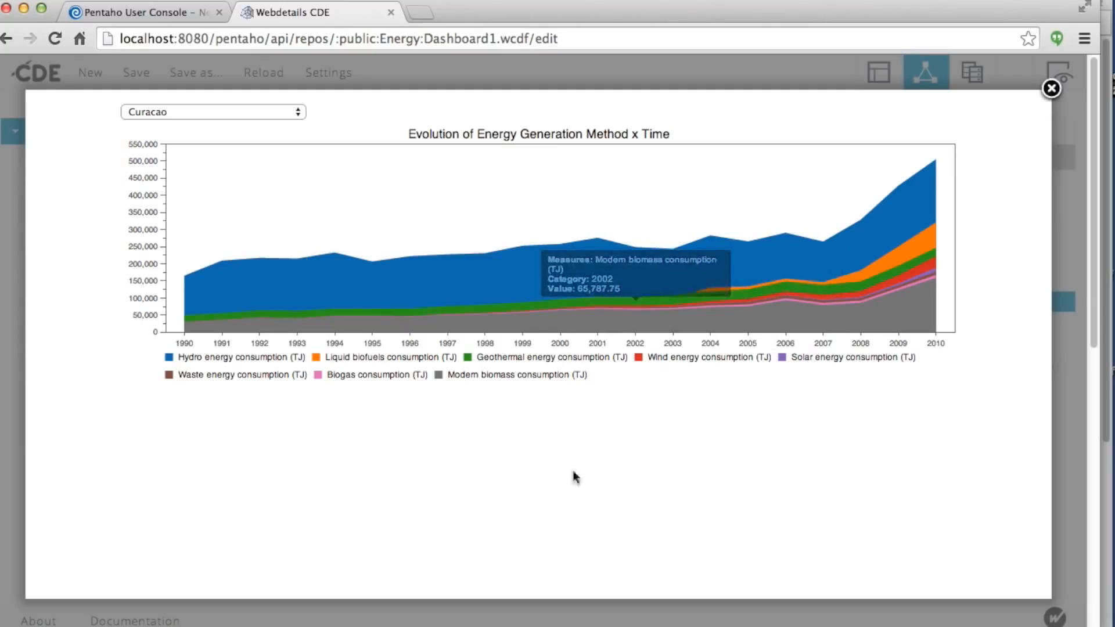
click(224, 115)
click(226, 153)
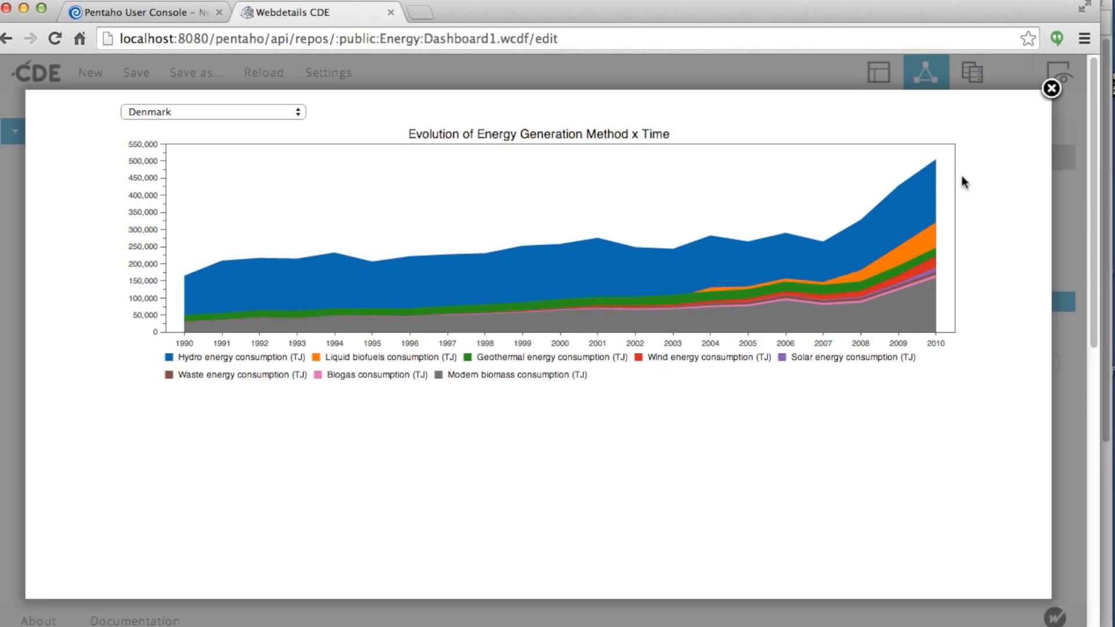
click(1052, 89)
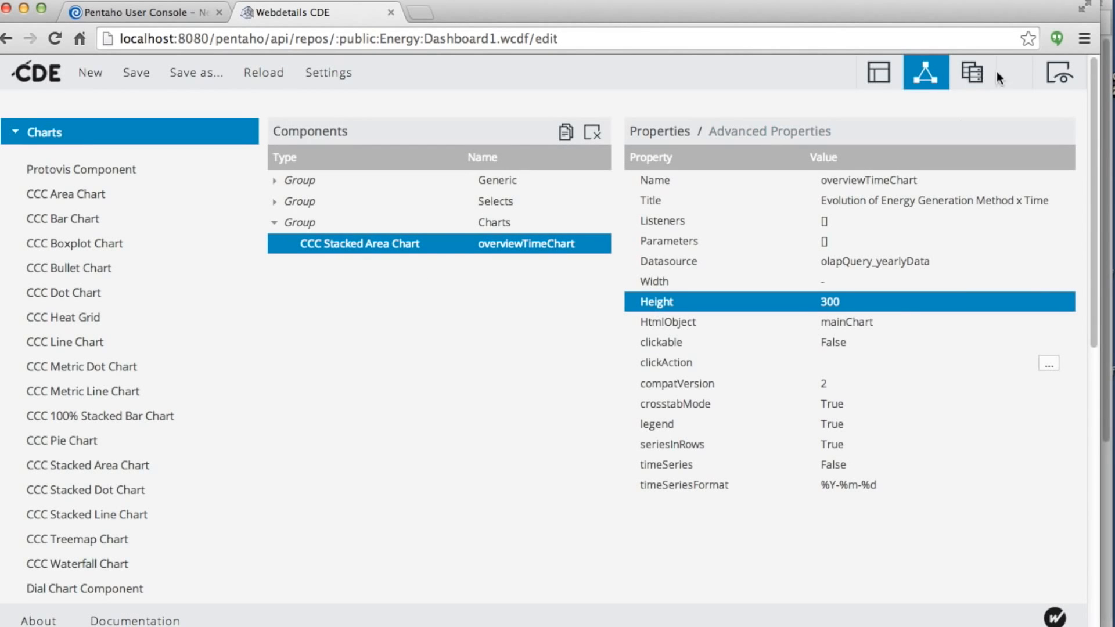
Add a row containing one column to the dashboard layout, placed directly below the mainChart row.
click(879, 72)
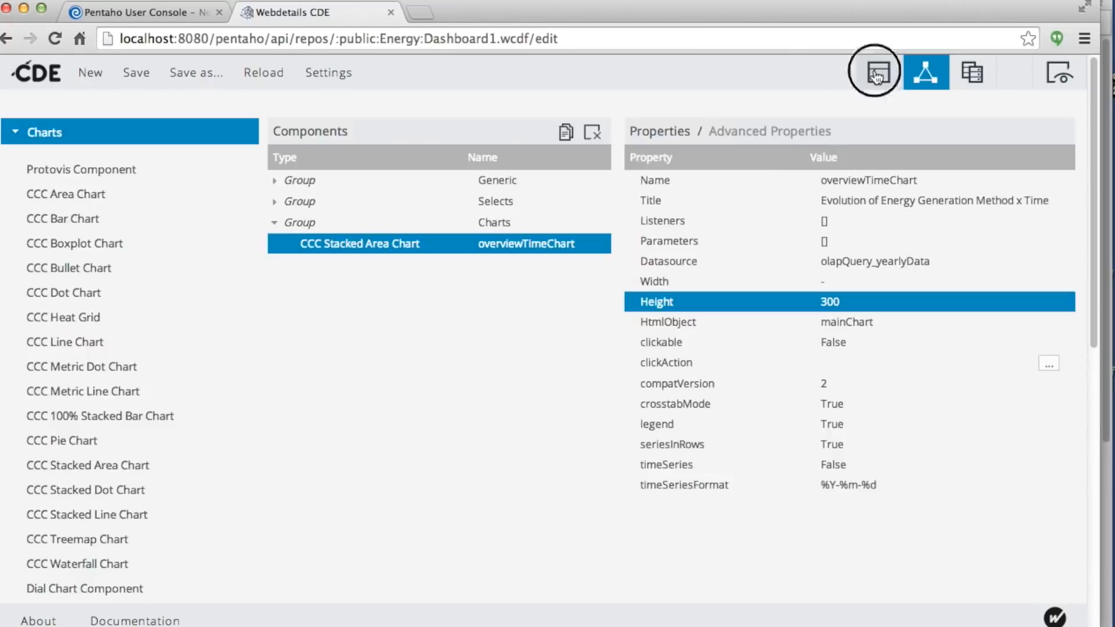
click(41, 243)
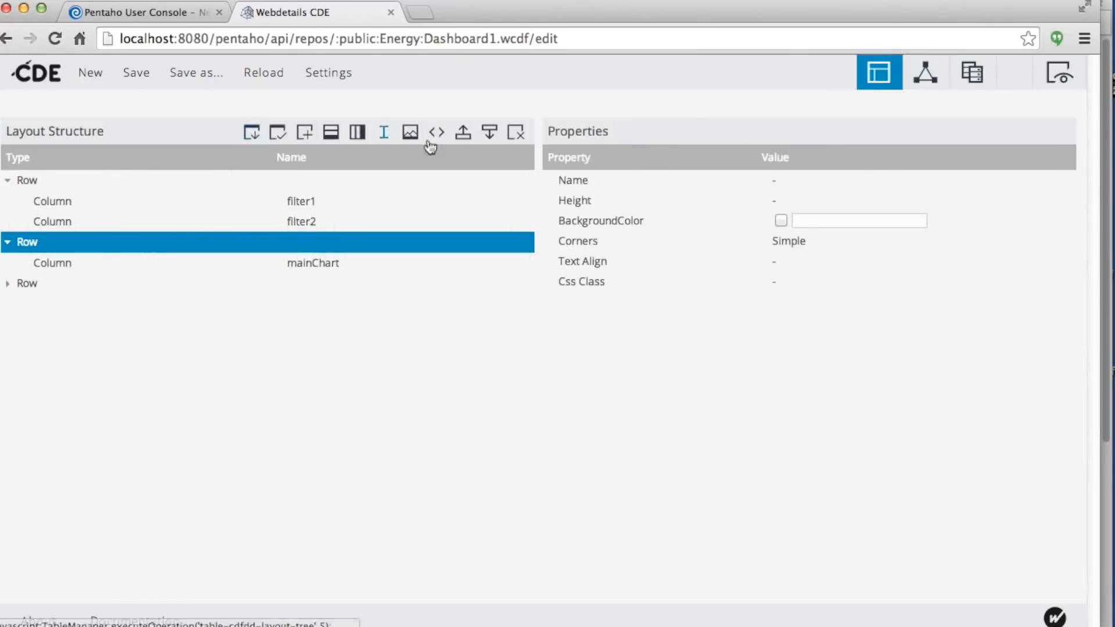
click(44, 283)
click(52, 242)
click(332, 133)
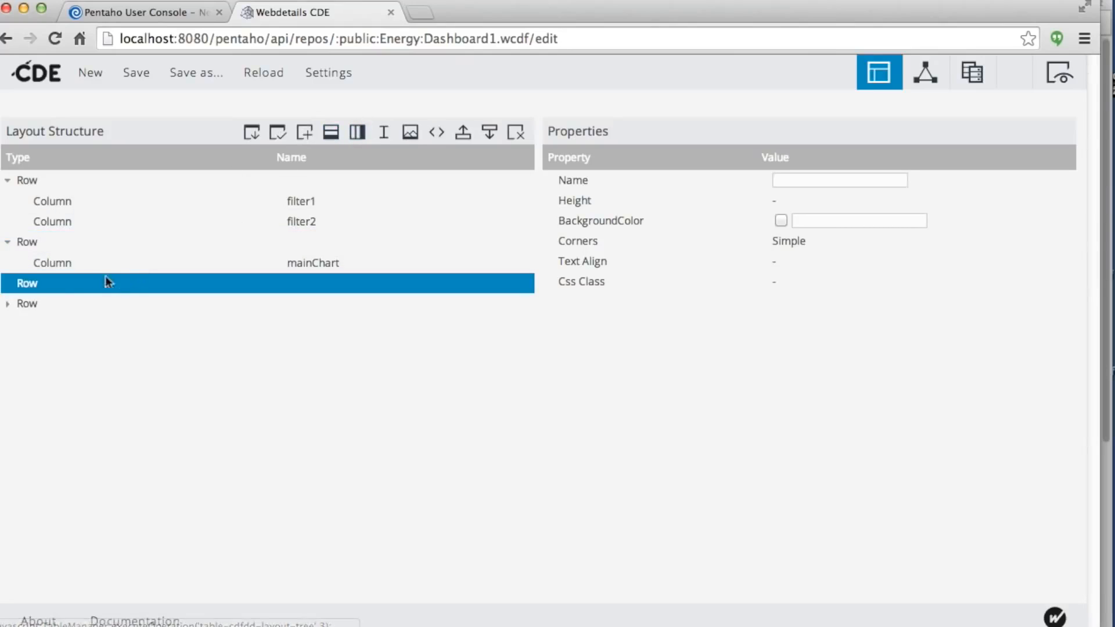
click(463, 132)
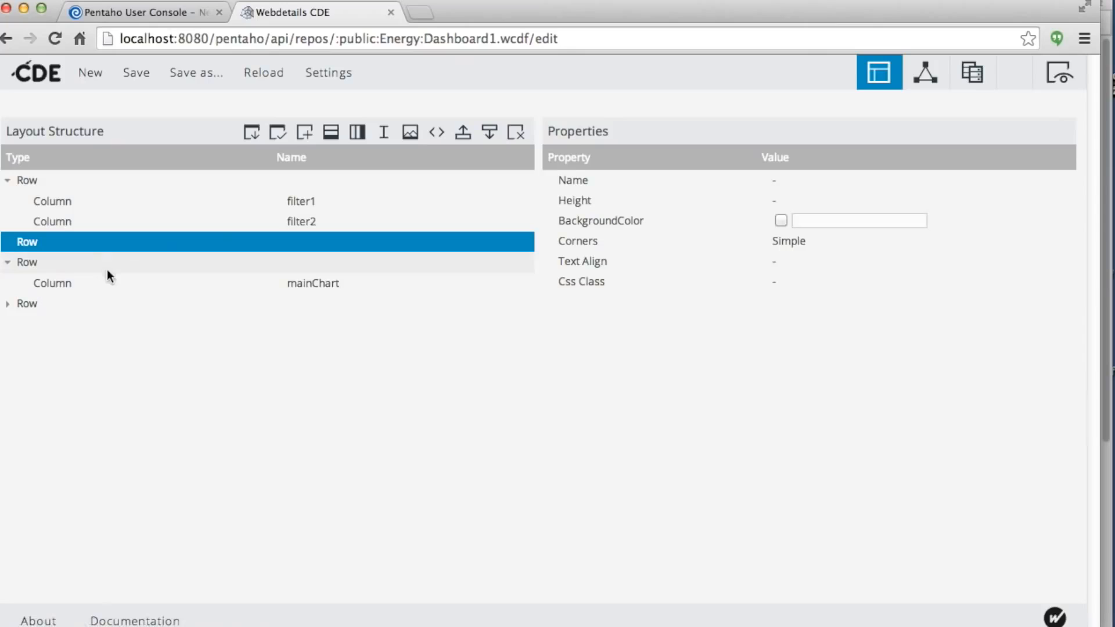
click(356, 133)
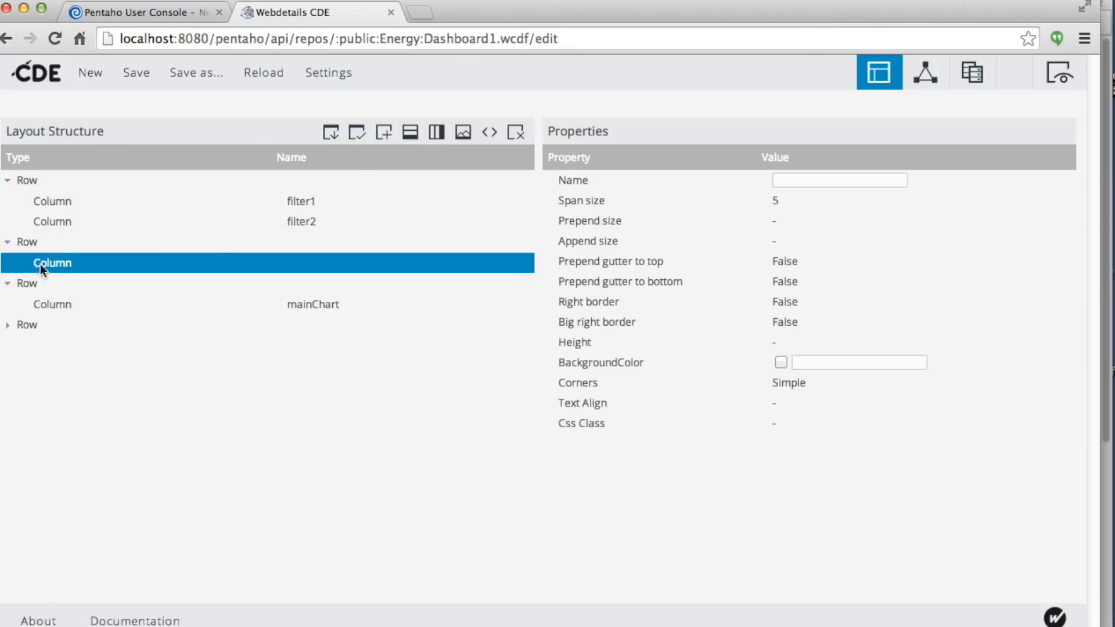
click(58, 242)
click(490, 134)
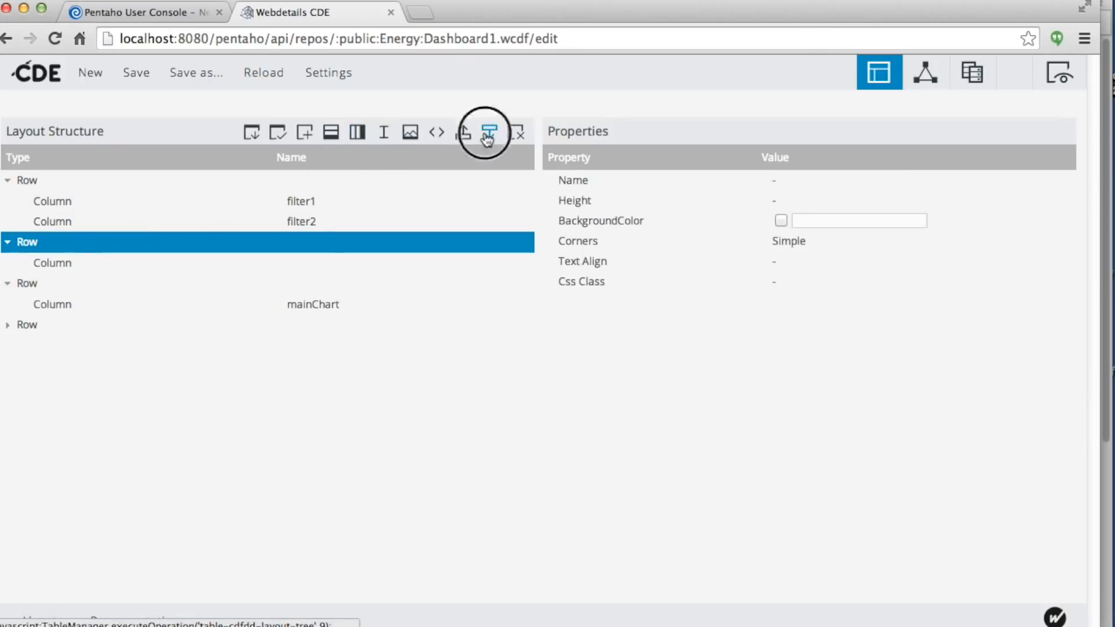
Name the column in the new layout row yearFilter and expand the row below it.
click(68, 302)
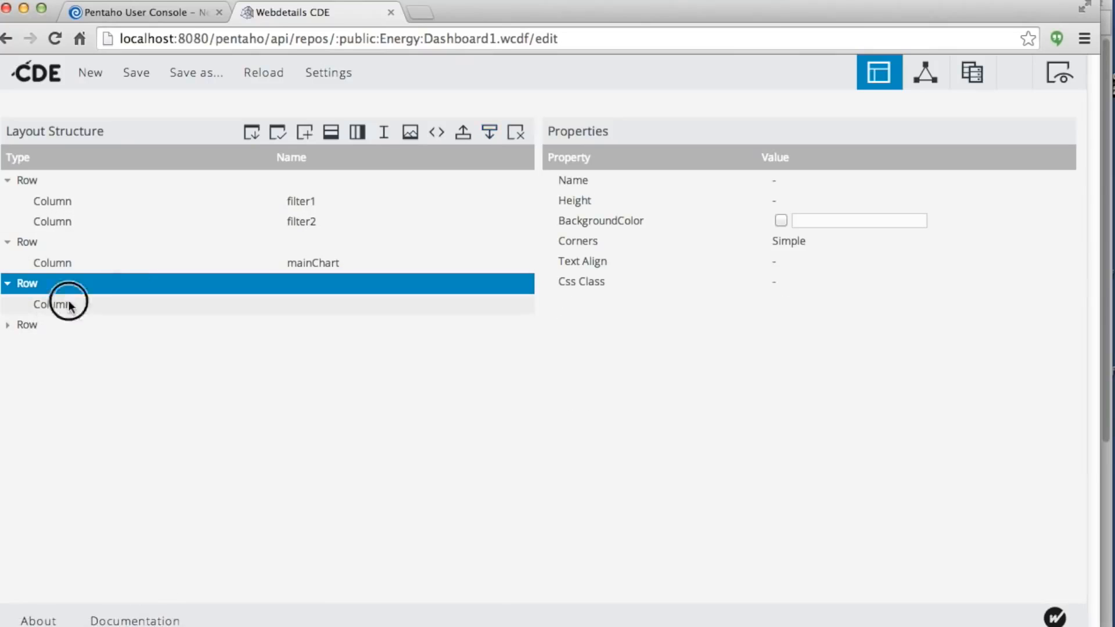
click(793, 186)
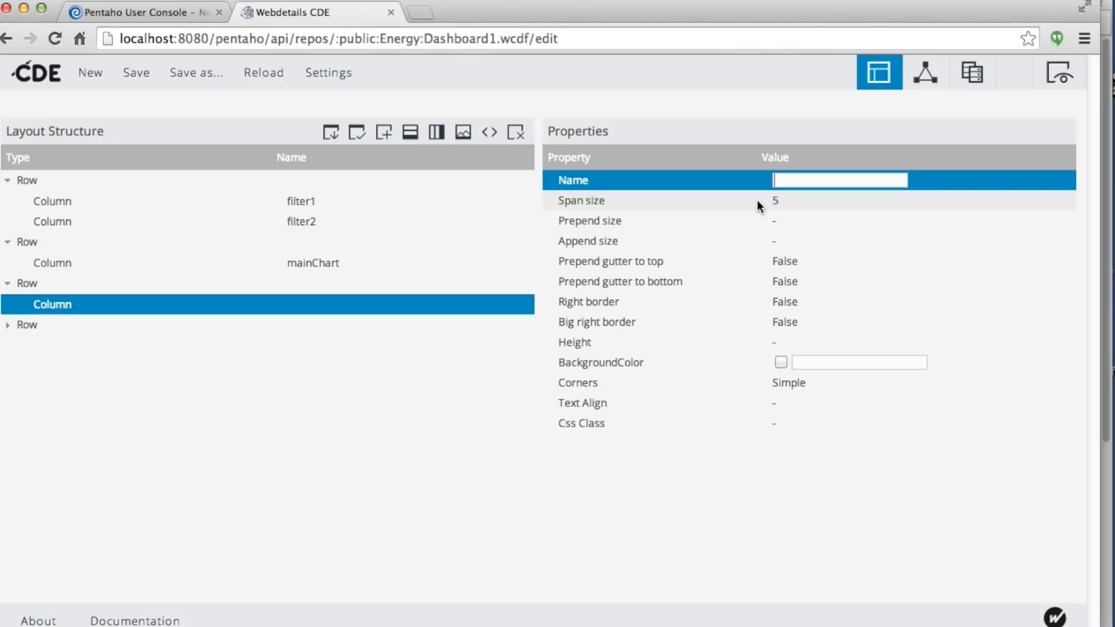
text(yearFilter)
key(Return)
click(19, 327)
click(151, 304)
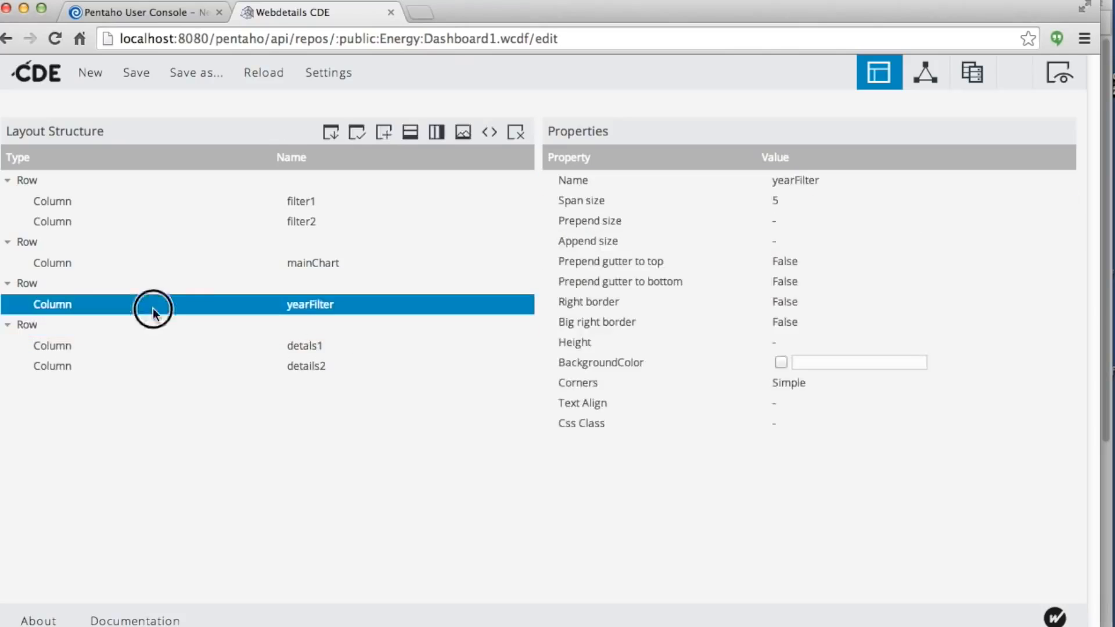
Start an OLAP Selector wizard on the Energy cube of the Energy Data Enhanced catalog and place the YEAR level on rows.
click(959, 83)
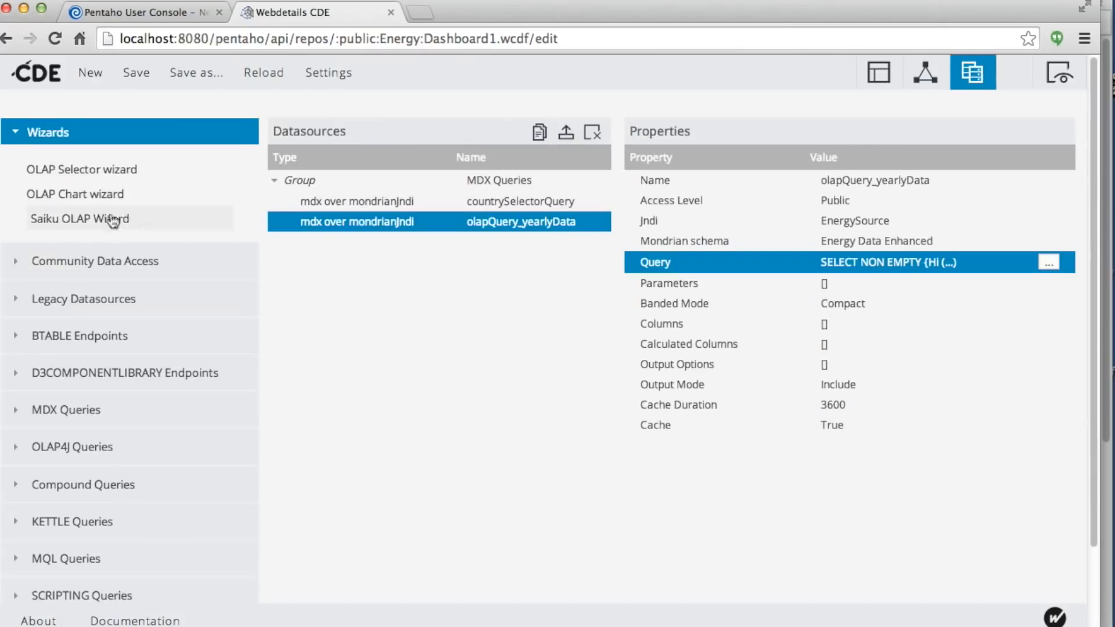
click(79, 176)
click(211, 156)
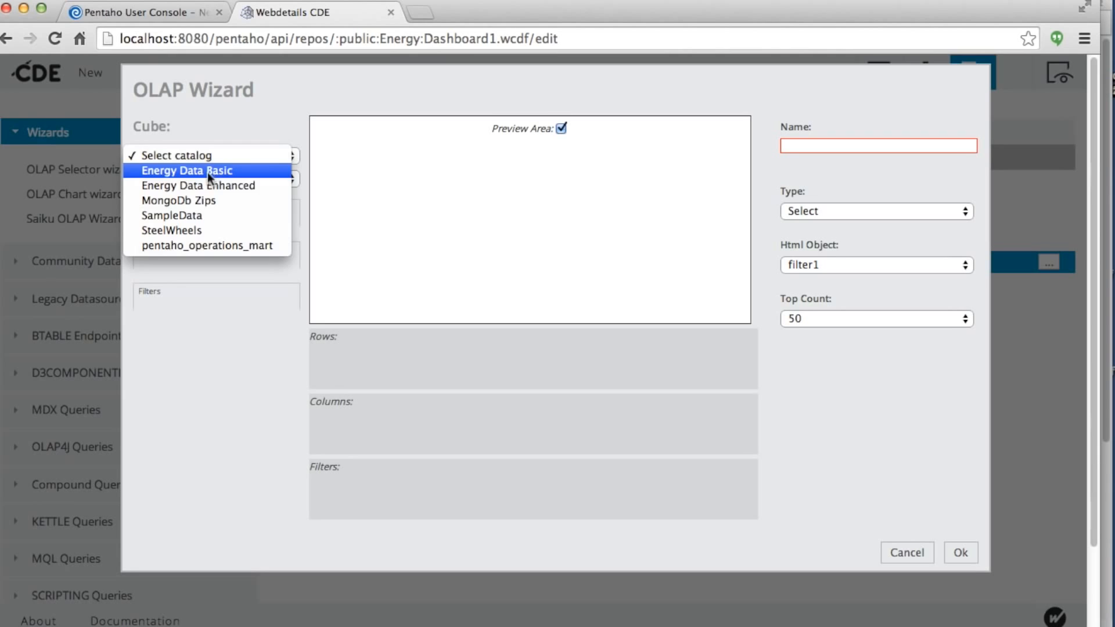
click(222, 185)
click(183, 179)
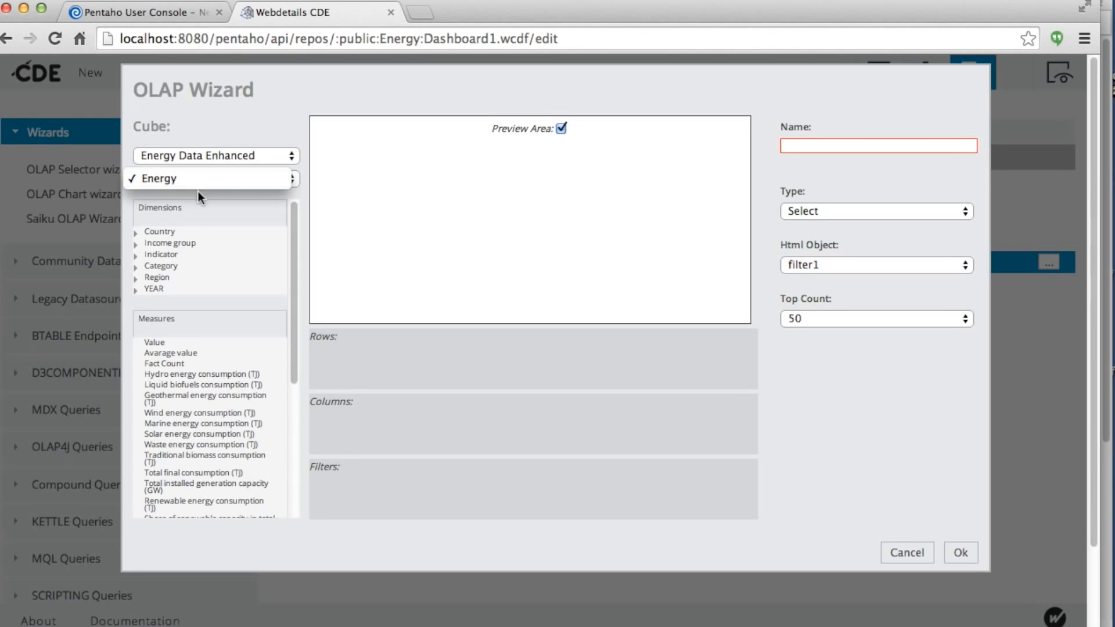
click(165, 288)
click(136, 290)
drag(179, 302, 413, 367)
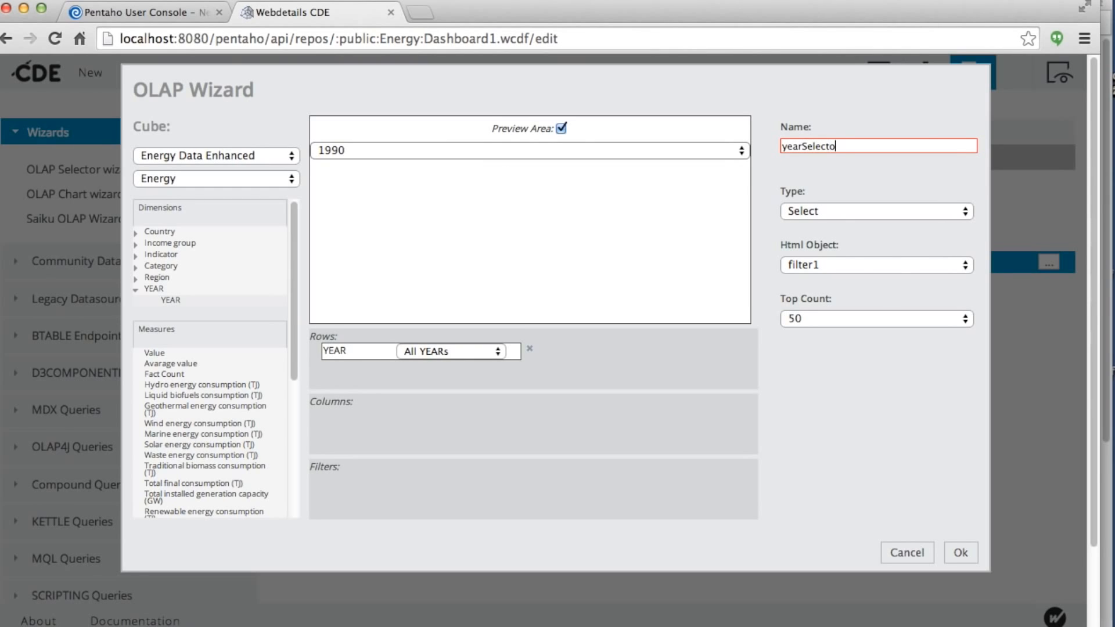
Name the selector yearSelector, keep its type as Select, and assign it to the yearFilter HTML object.
click(854, 217)
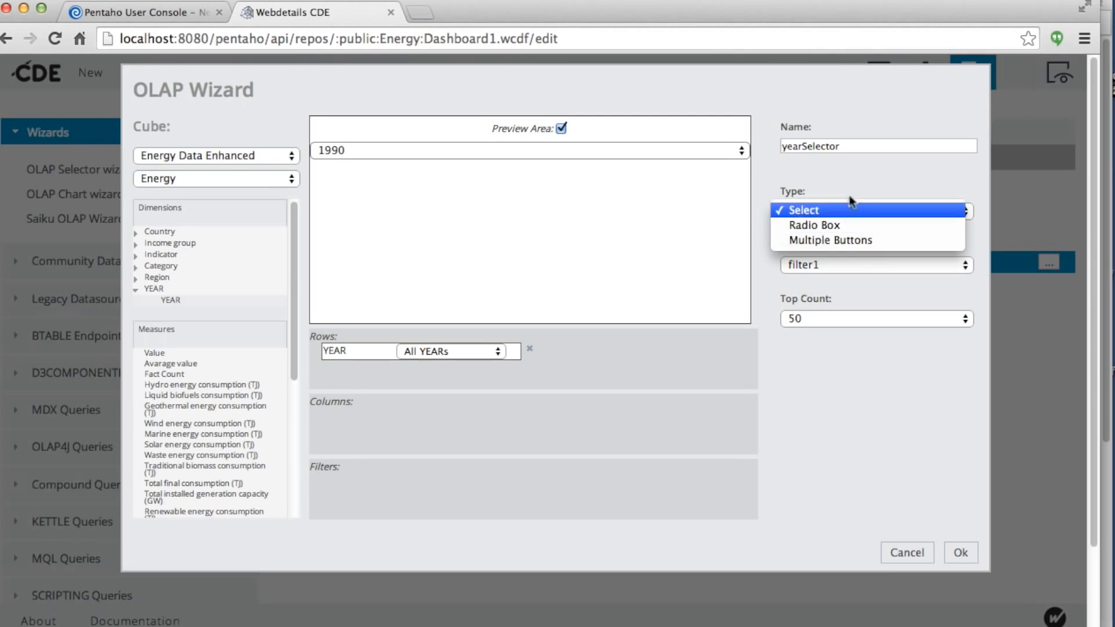
click(849, 214)
click(834, 263)
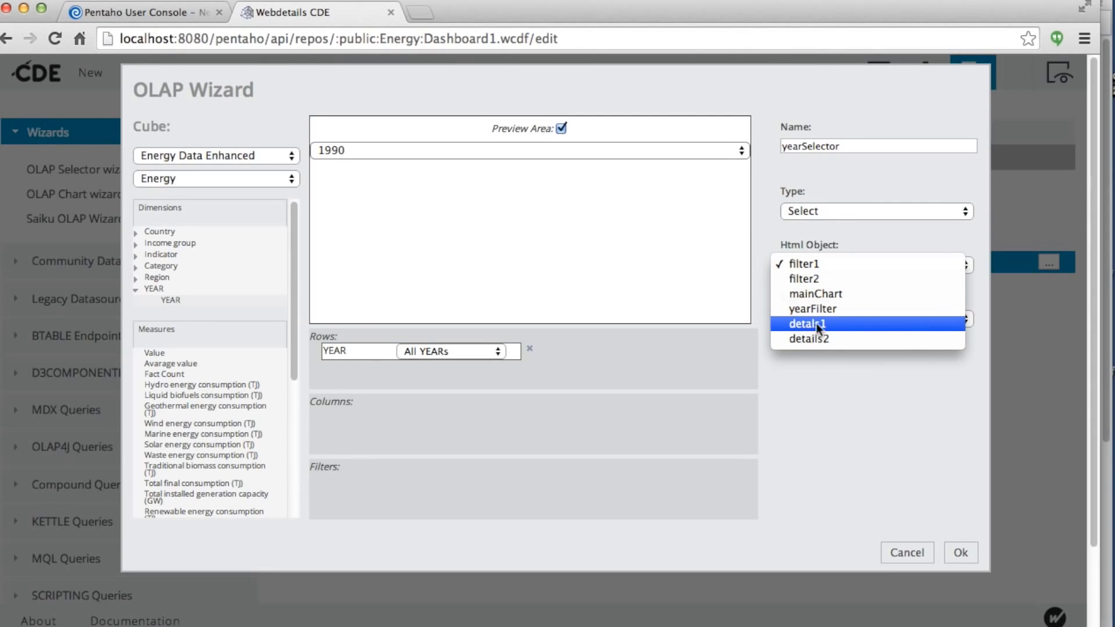
click(825, 309)
Try the Radio Box type for the year selector and return it to Select.
click(812, 216)
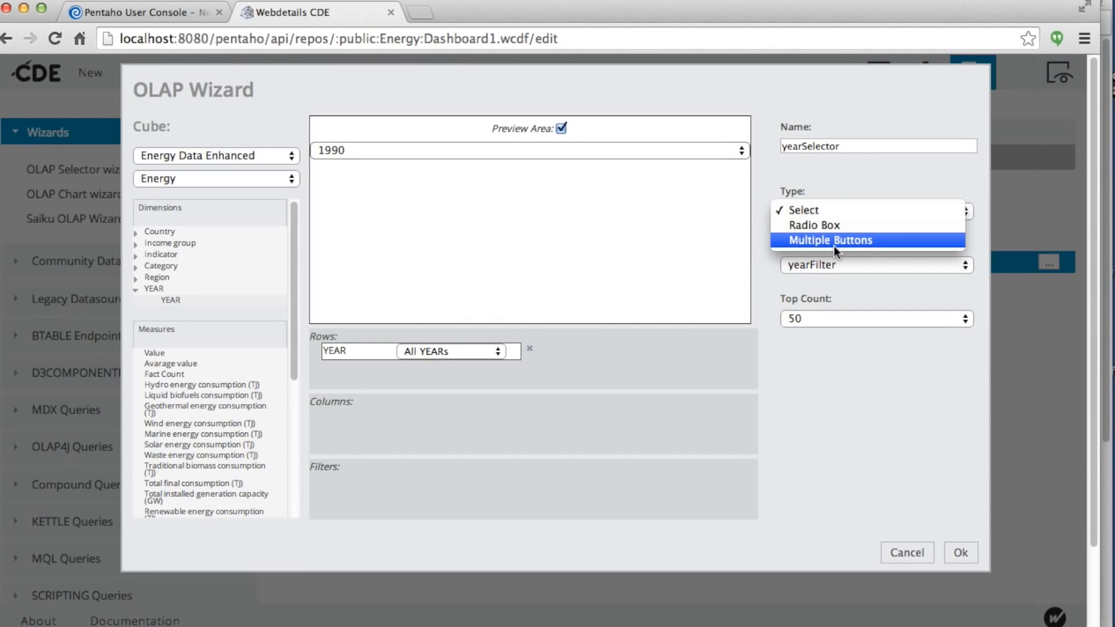
click(837, 227)
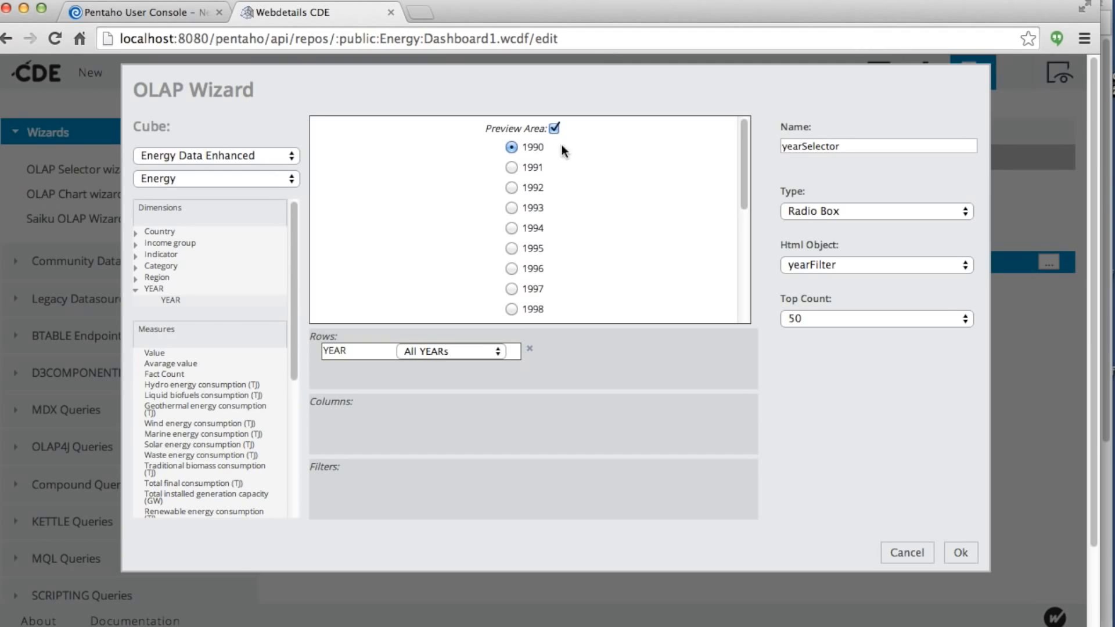
click(834, 210)
click(866, 193)
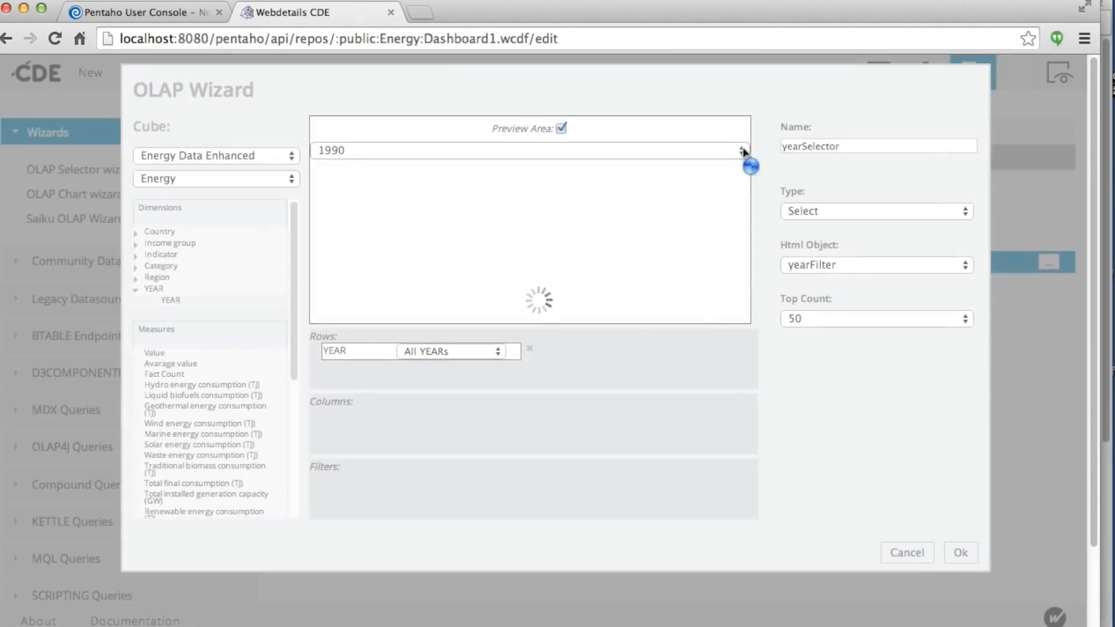
Finish creating the year selector, save the dashboard, and check the selector's year options in the preview.
click(961, 553)
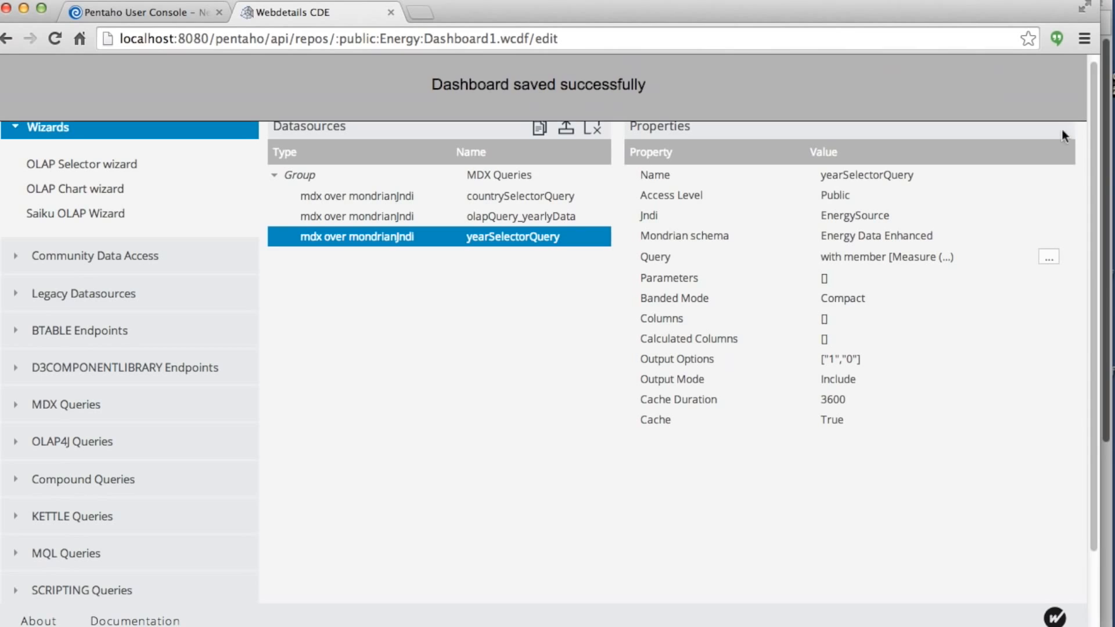
click(1059, 73)
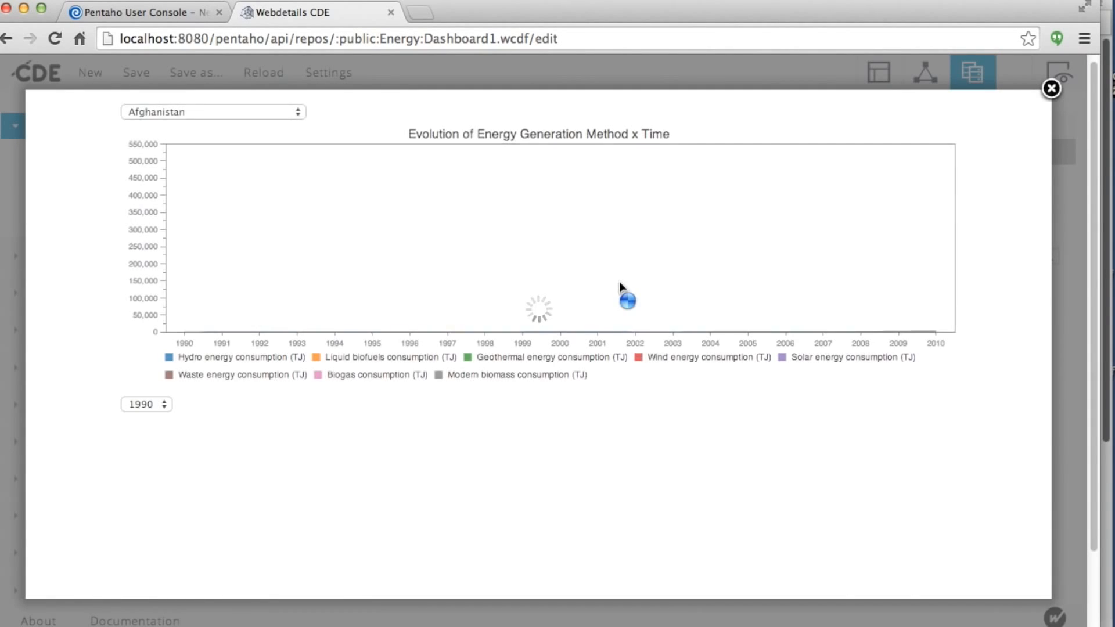
click(146, 404)
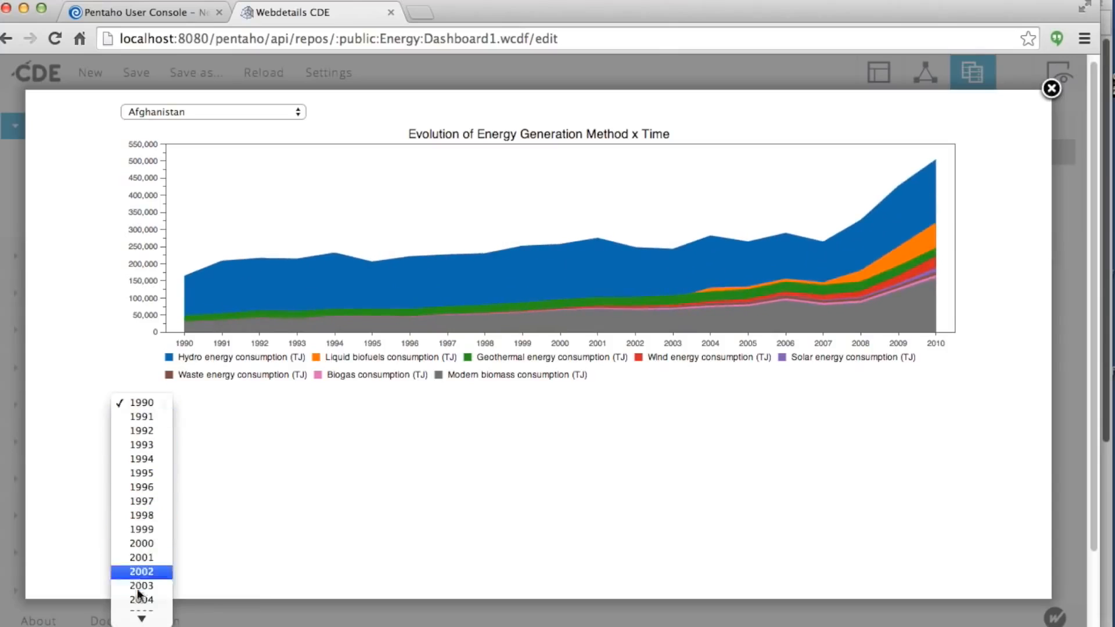
click(285, 454)
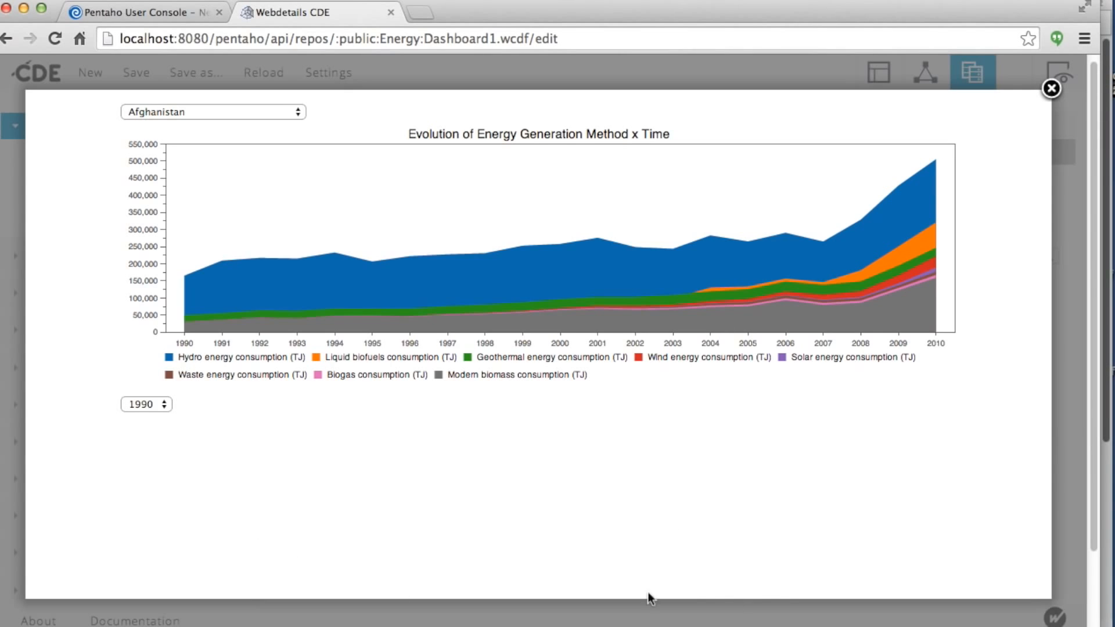
click(1052, 89)
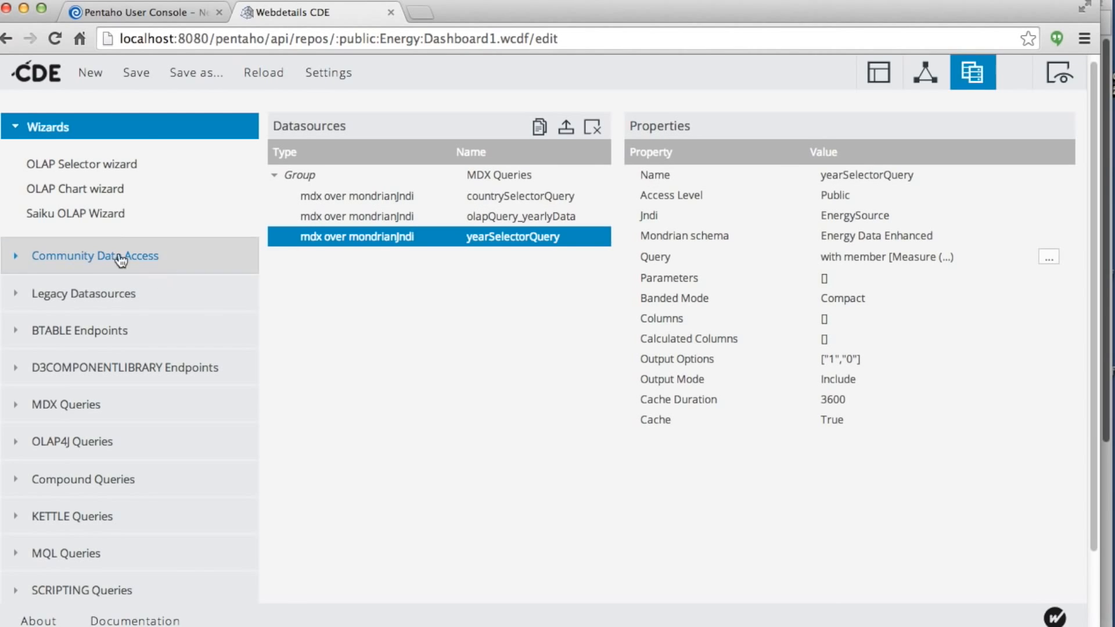
Start a new Saiku query in the Saiku OLAP Wizard on the Energy cube of Energy Data Enhanced.
click(69, 165)
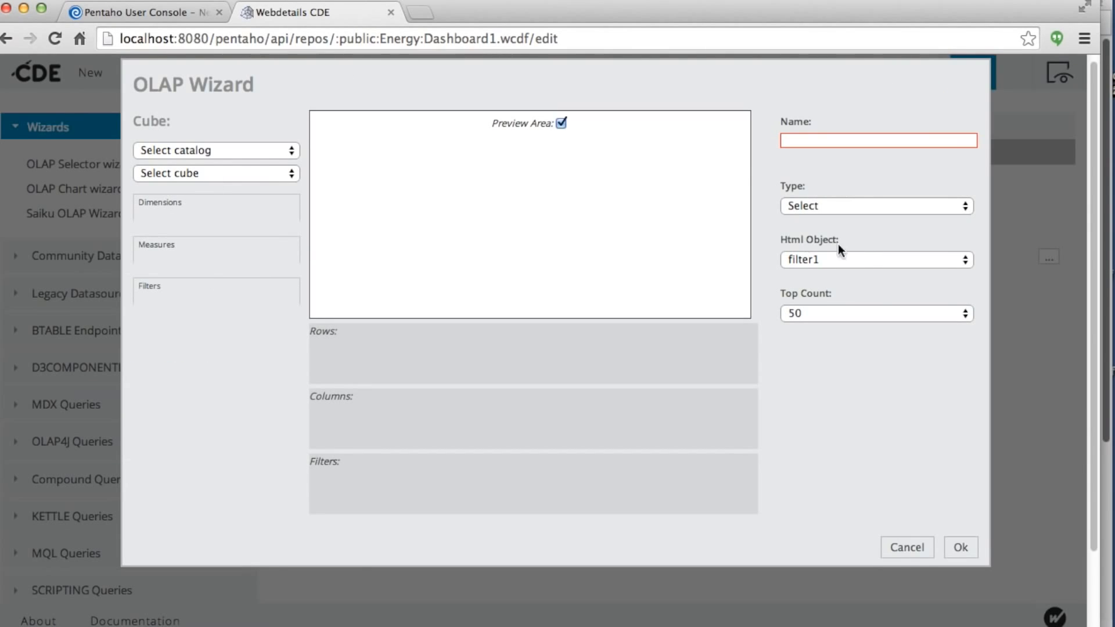
click(909, 549)
click(69, 213)
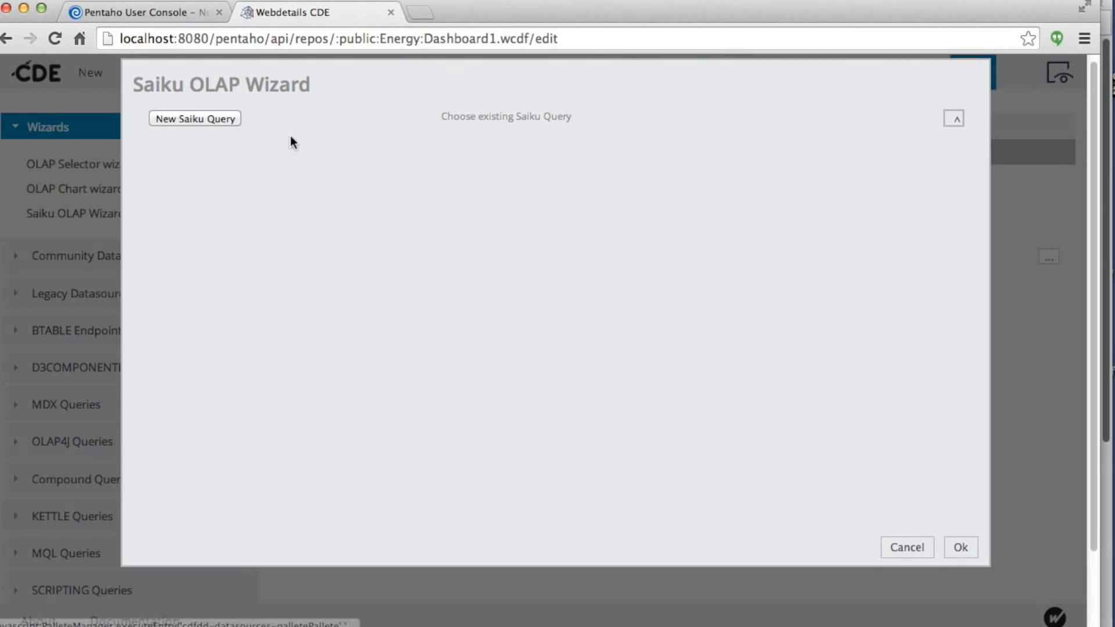
click(231, 124)
click(250, 185)
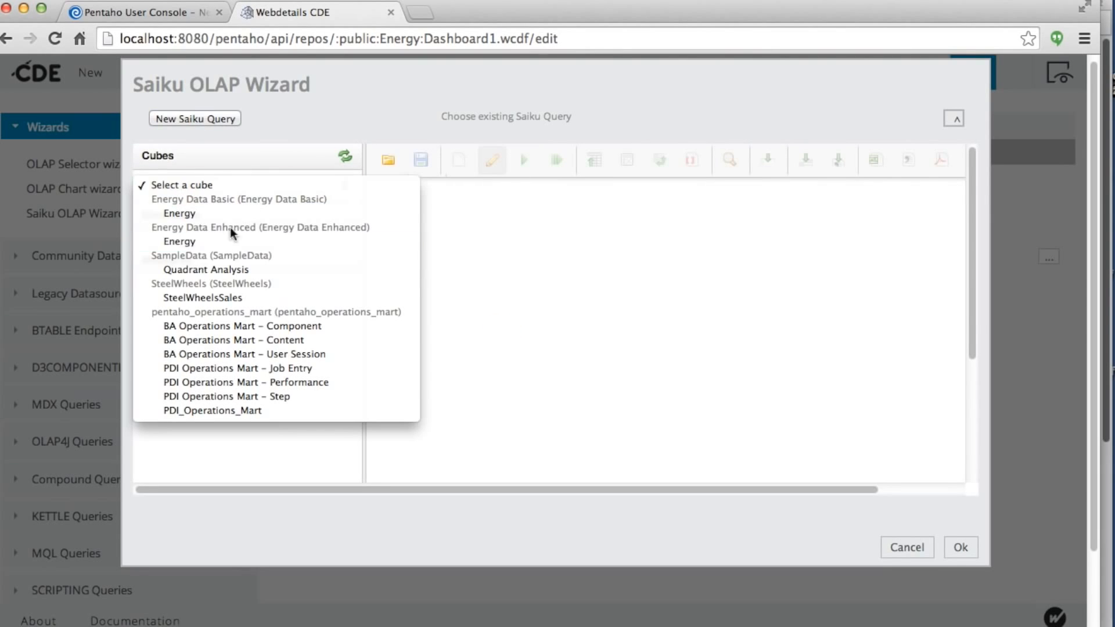
click(204, 243)
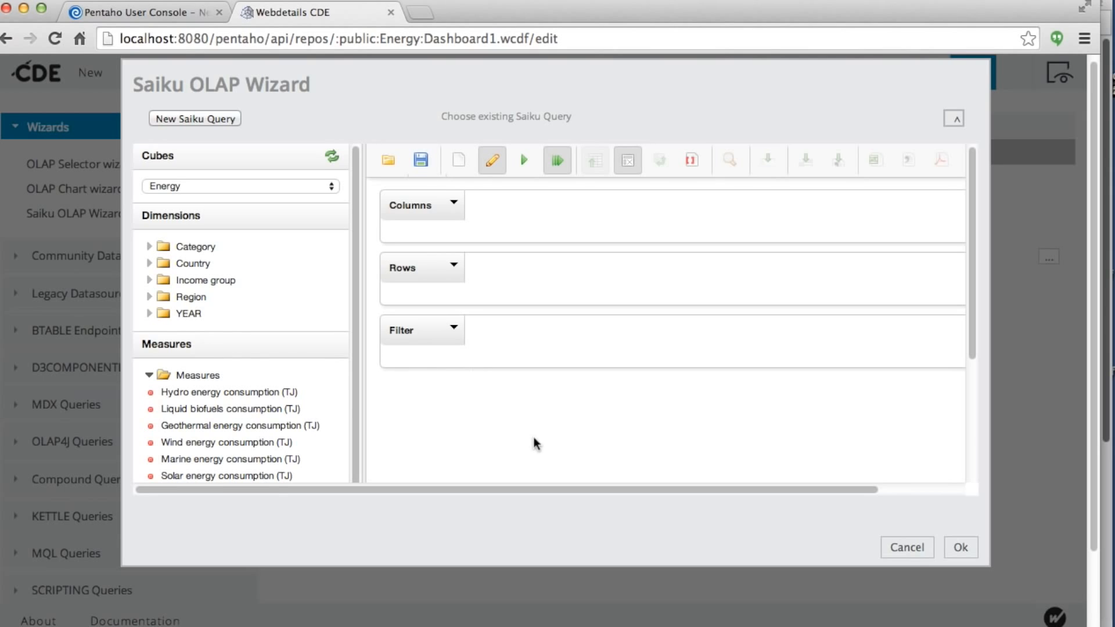
Add the hydro, liquid biofuels, geothermal, wind, marine, solar, waste, traditional biomass, biogas and modern biomass consumption measures to Columns.
scroll(506, 440, down, 2)
scroll(500, 430, down, 2)
drag(219, 174, 227, 304)
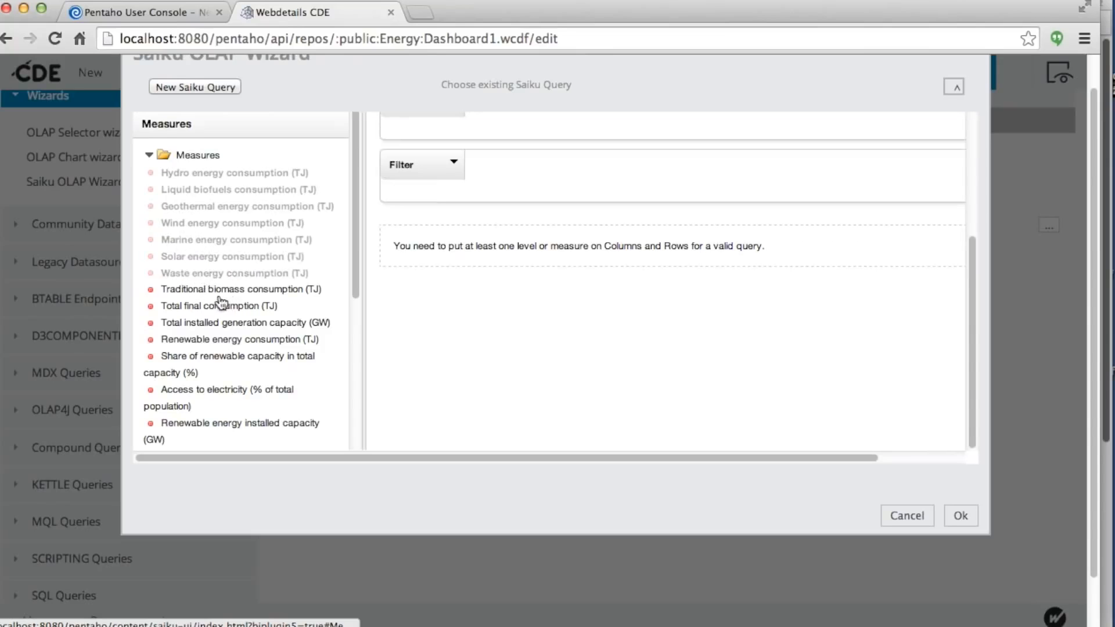
click(225, 291)
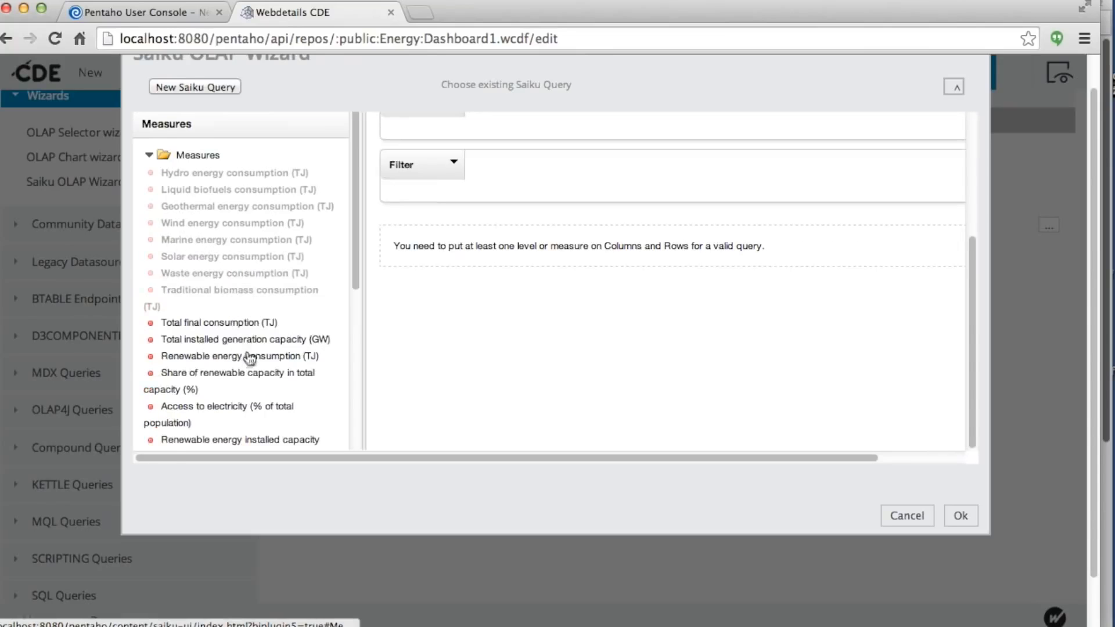
scroll(238, 362, down, 2)
scroll(240, 365, down, 4)
click(239, 327)
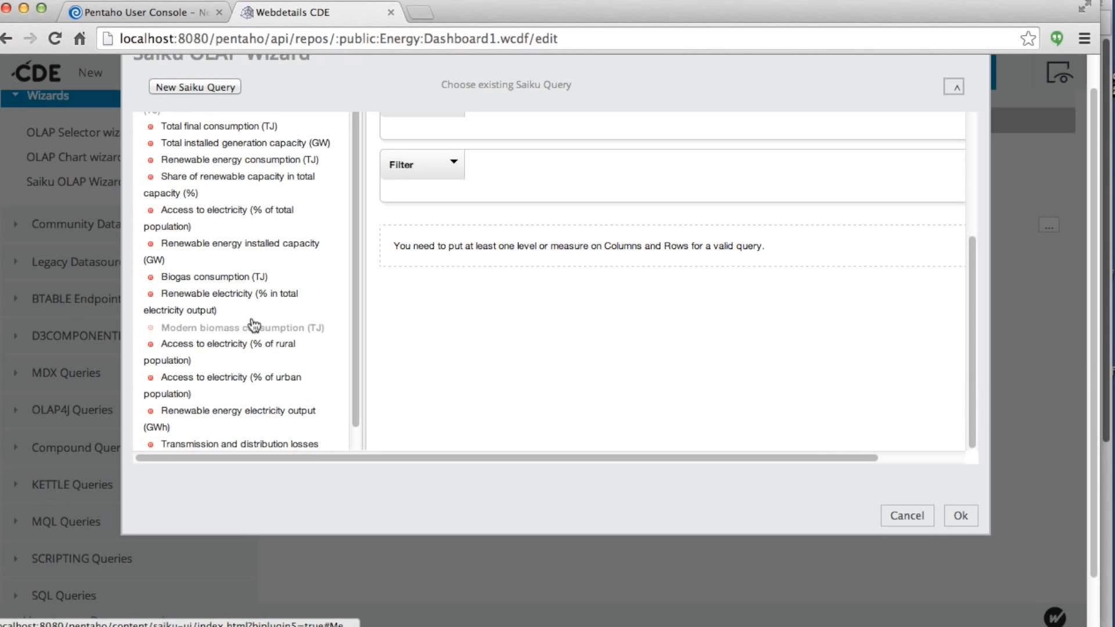
scroll(251, 323, down, 1)
click(211, 249)
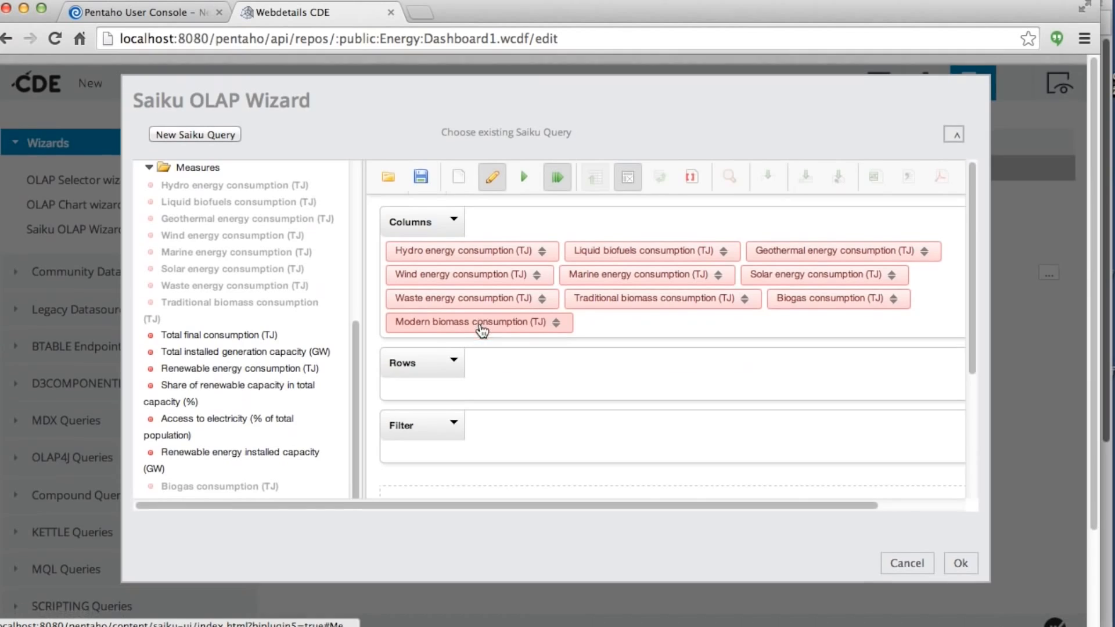
click(353, 354)
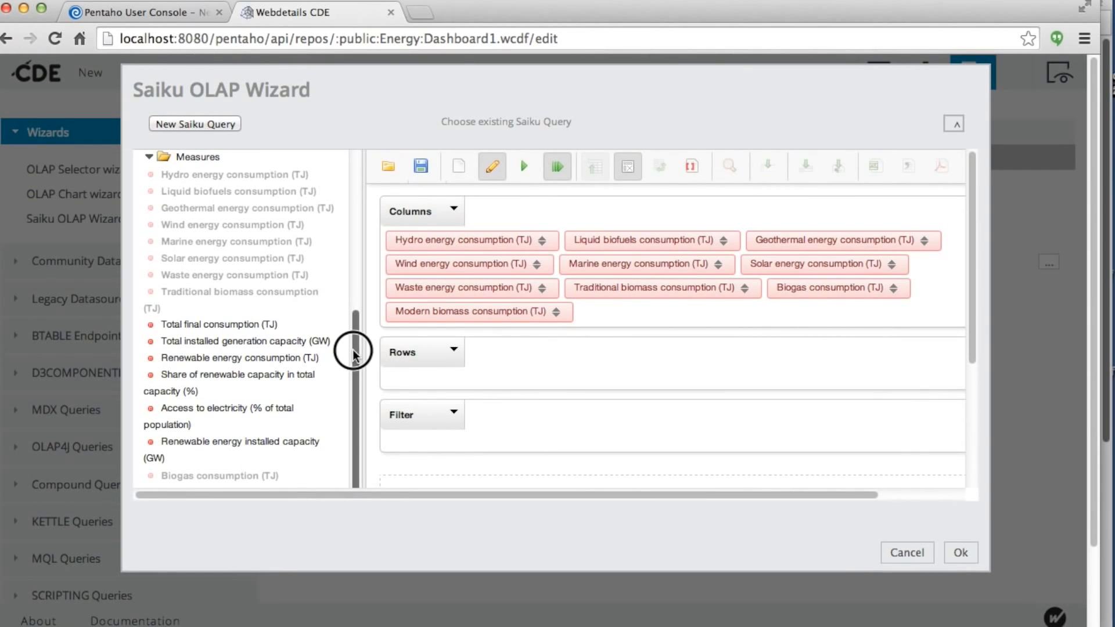
drag(354, 354, 343, 428)
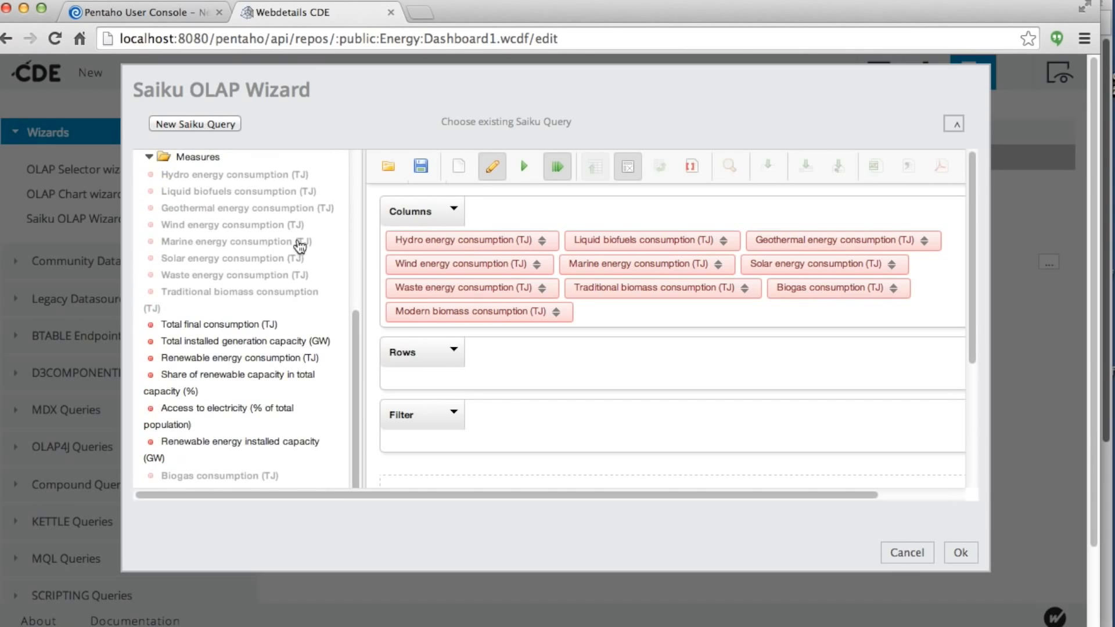
Put the Country level on Rows and restrict its members to Italy.
scroll(292, 251, up, 5)
click(150, 271)
drag(188, 303, 459, 387)
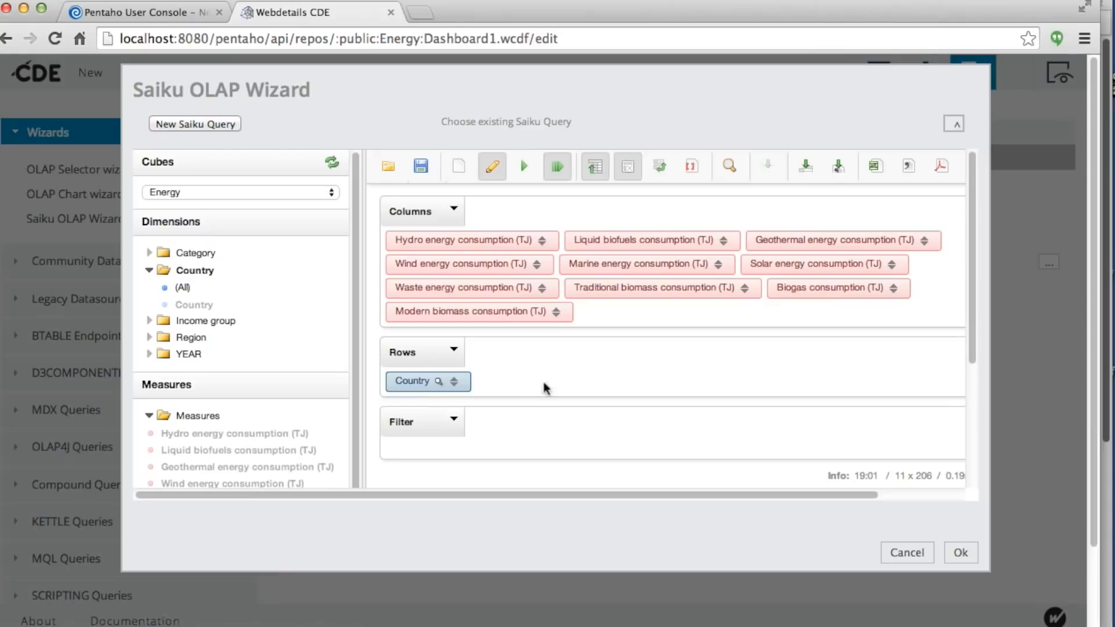
click(438, 381)
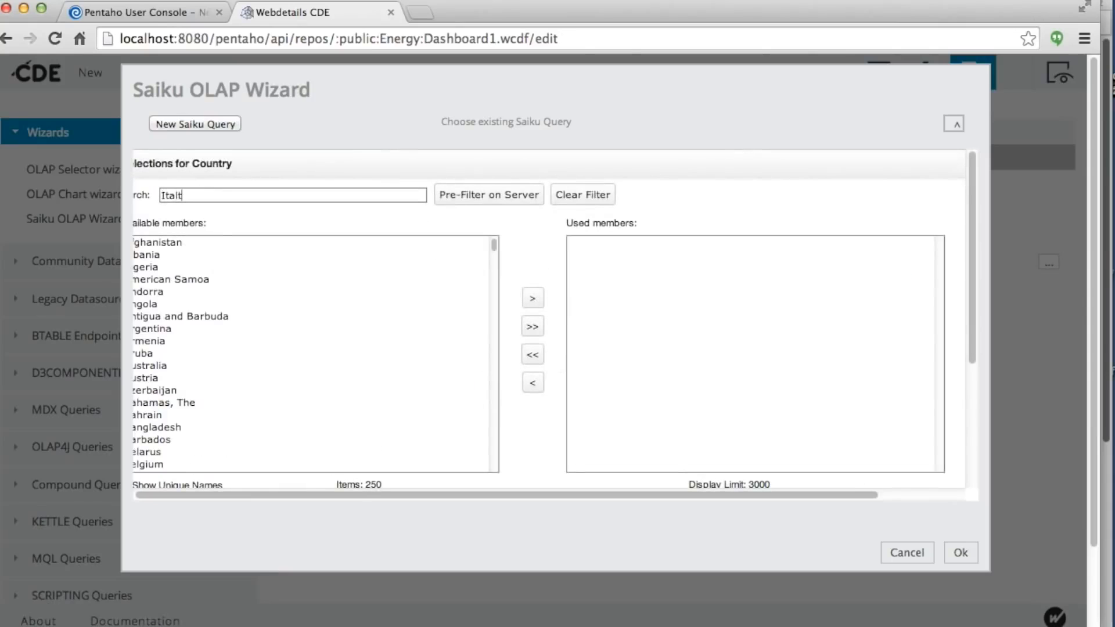
key(BackSpace)
scroll(903, 421, down, 5)
click(948, 371)
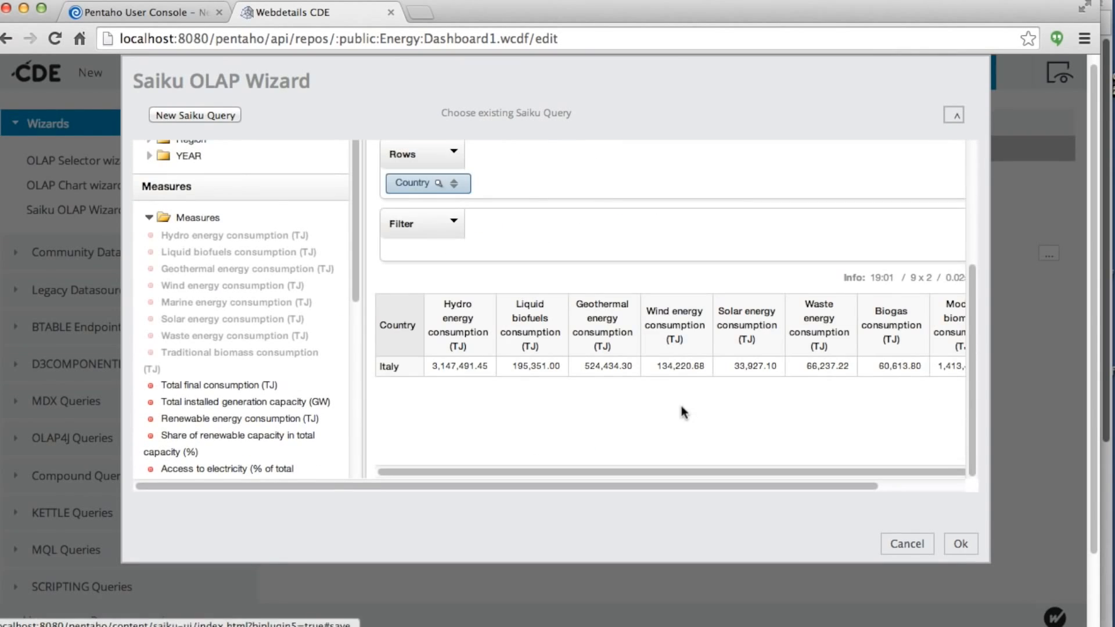
Swap the query axes so Country is on Columns and the energy measures are on Rows, and review the result table.
scroll(831, 296, up, 5)
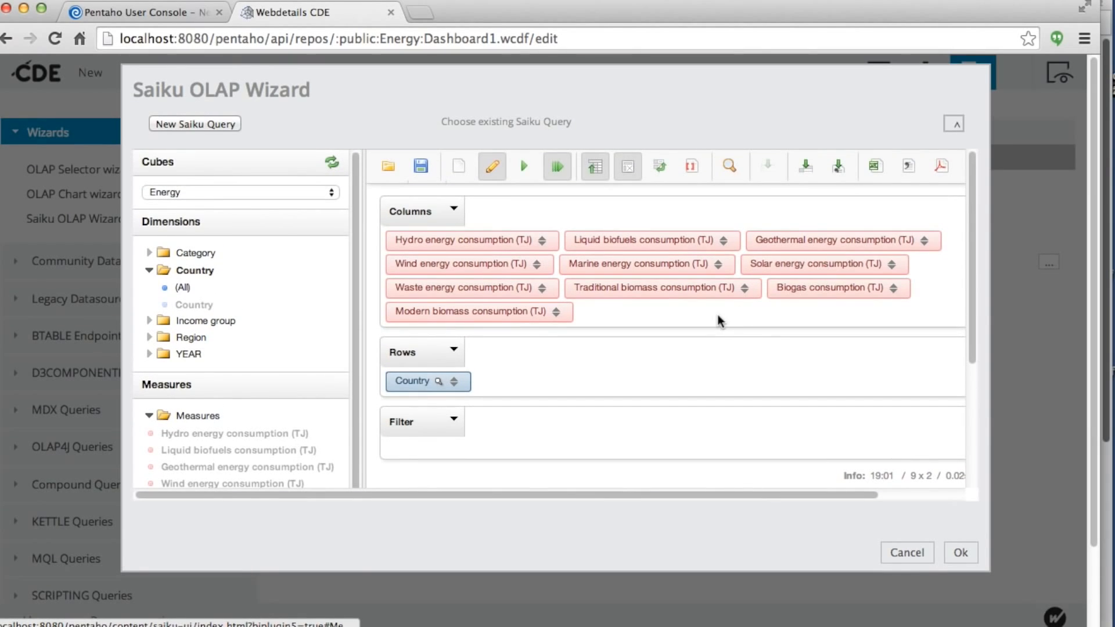
scroll(720, 317, down, 4)
scroll(717, 316, down, 2)
scroll(700, 324, up, 5)
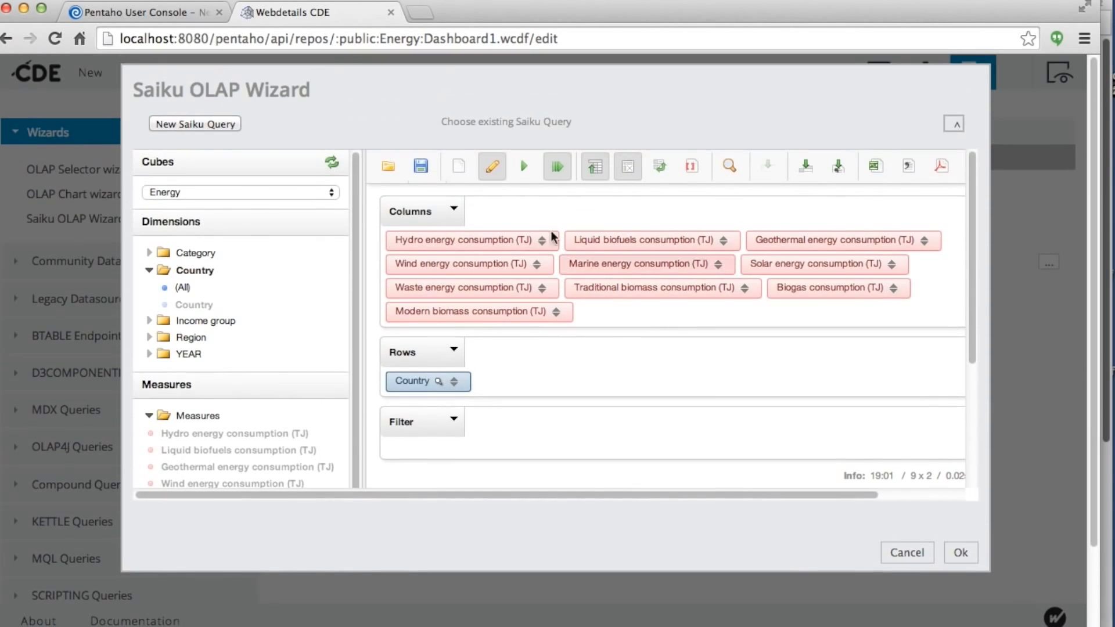
click(673, 173)
scroll(612, 377, down, 8)
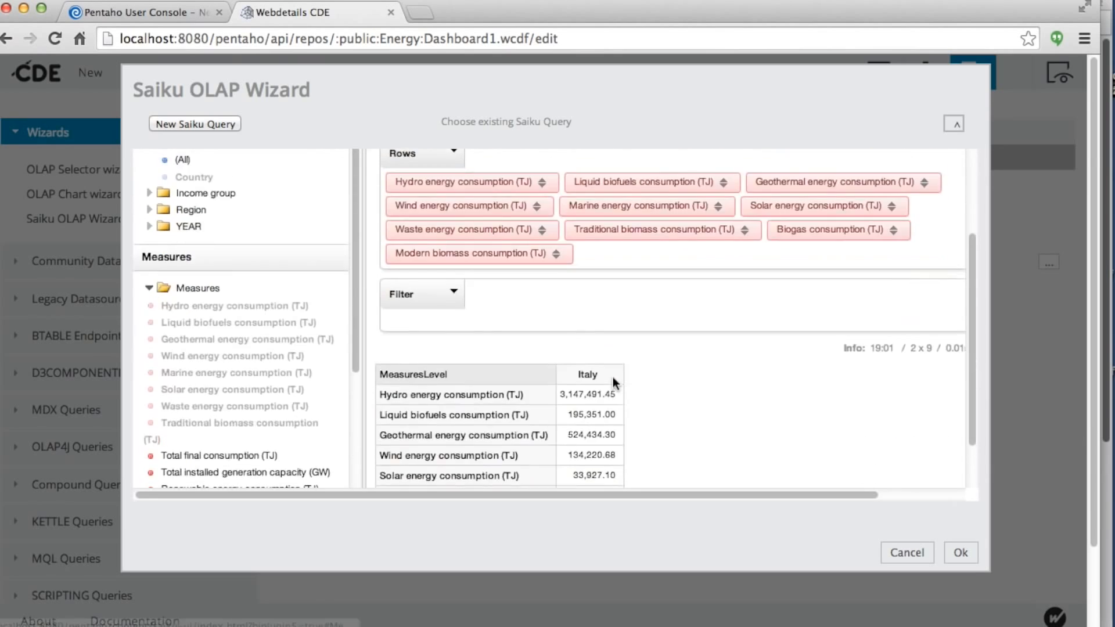
scroll(540, 299, down, 1)
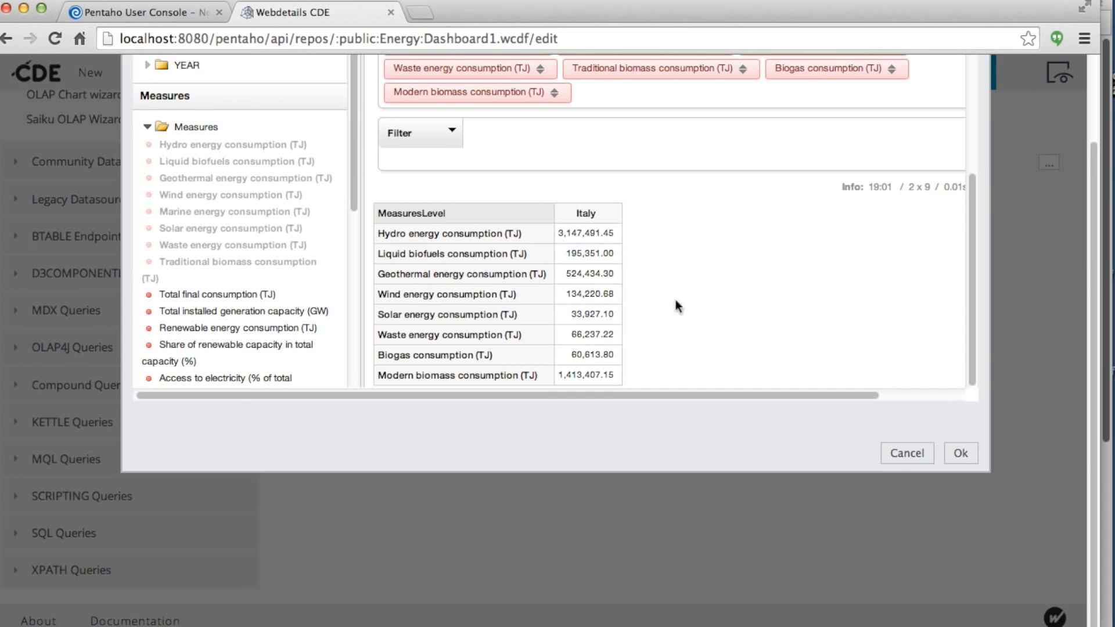
scroll(621, 278, up, 5)
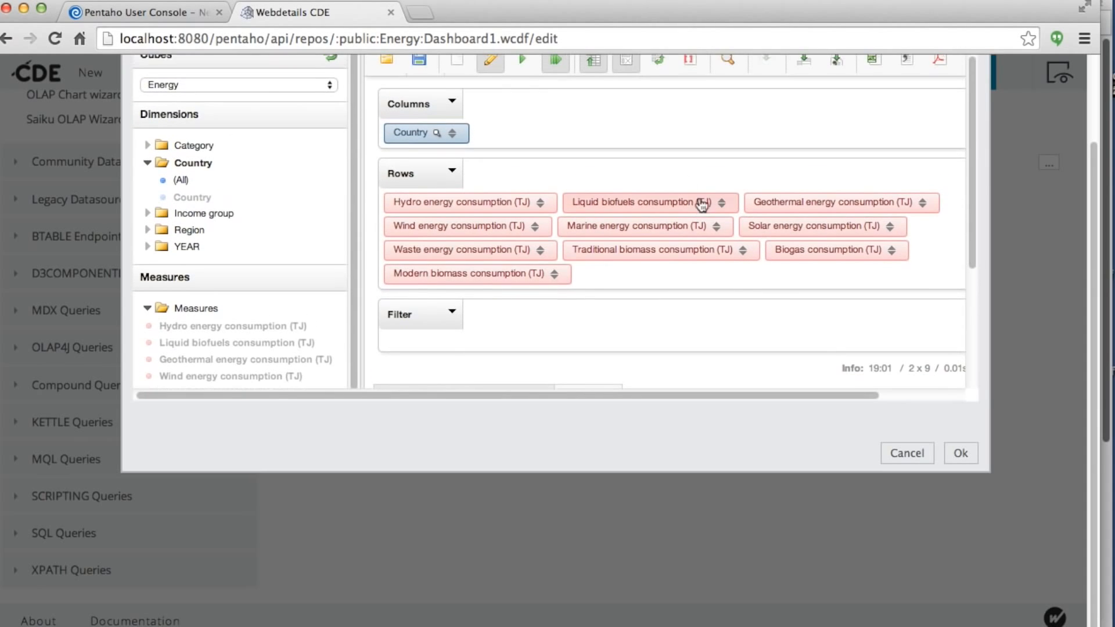
Add the YEAR level to the query's Filter axis and open its member selection.
click(148, 247)
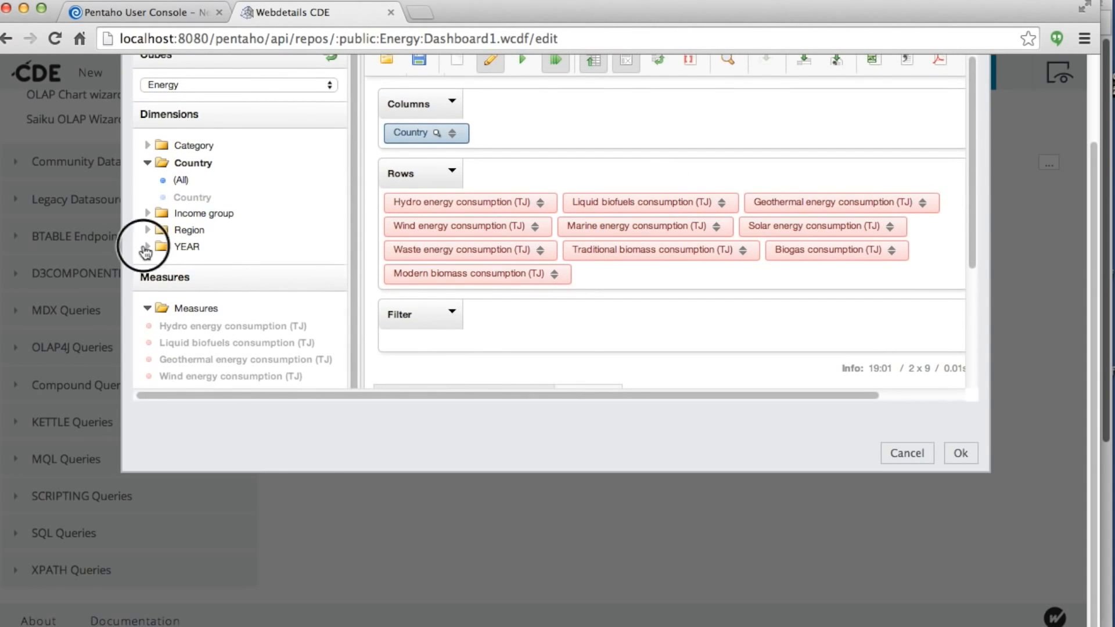
drag(186, 280, 559, 351)
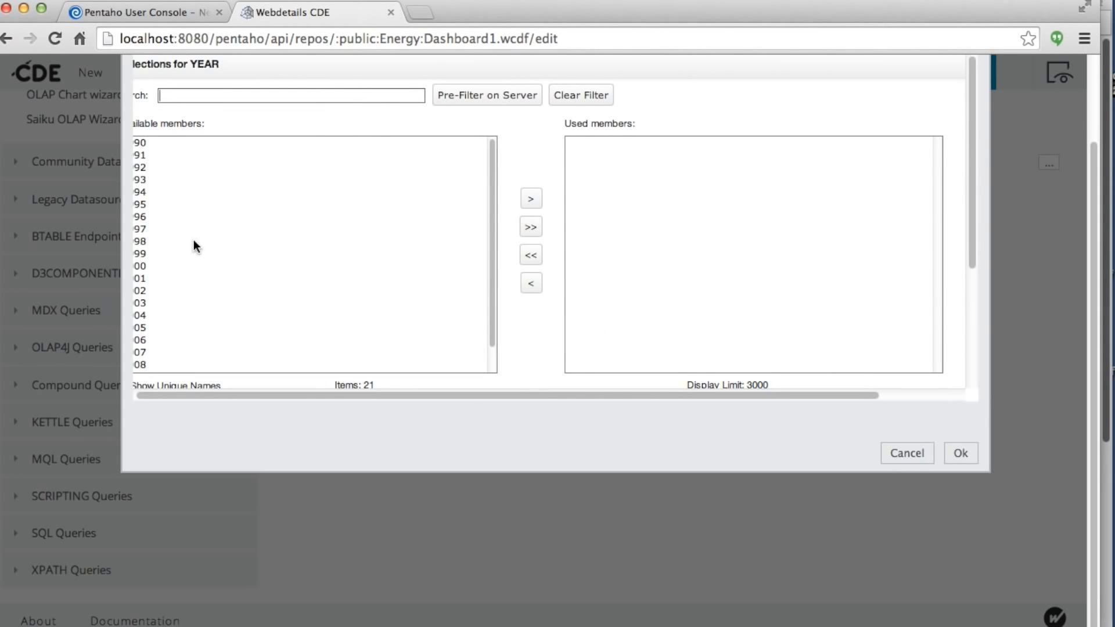
scroll(193, 246, down, 5)
scroll(140, 184, up, 3)
double_click(143, 184)
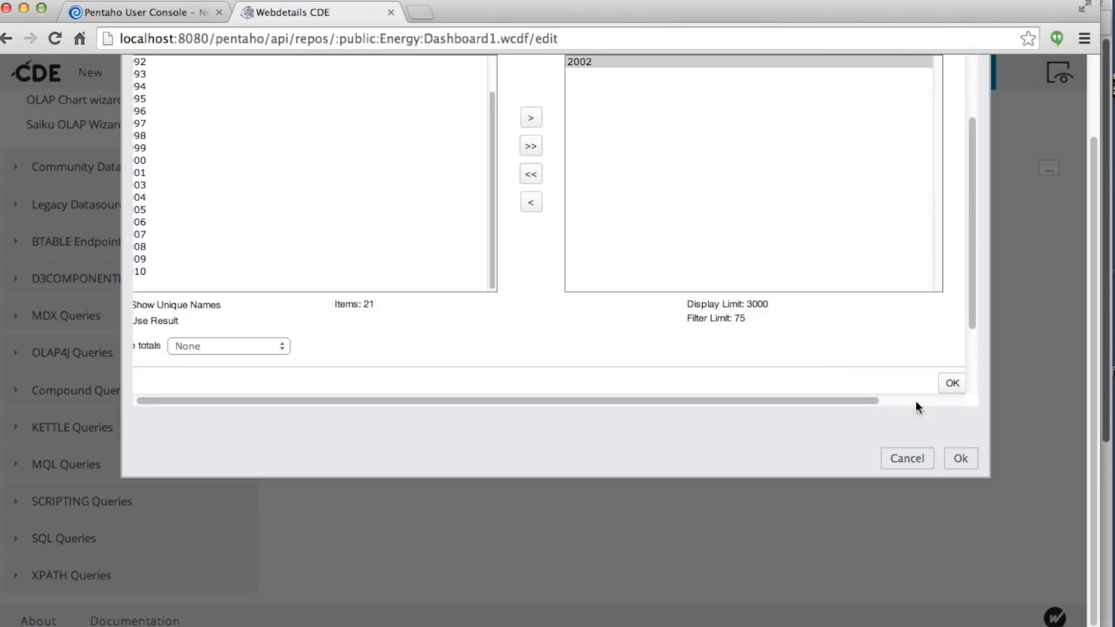
scroll(638, 204, up, 1)
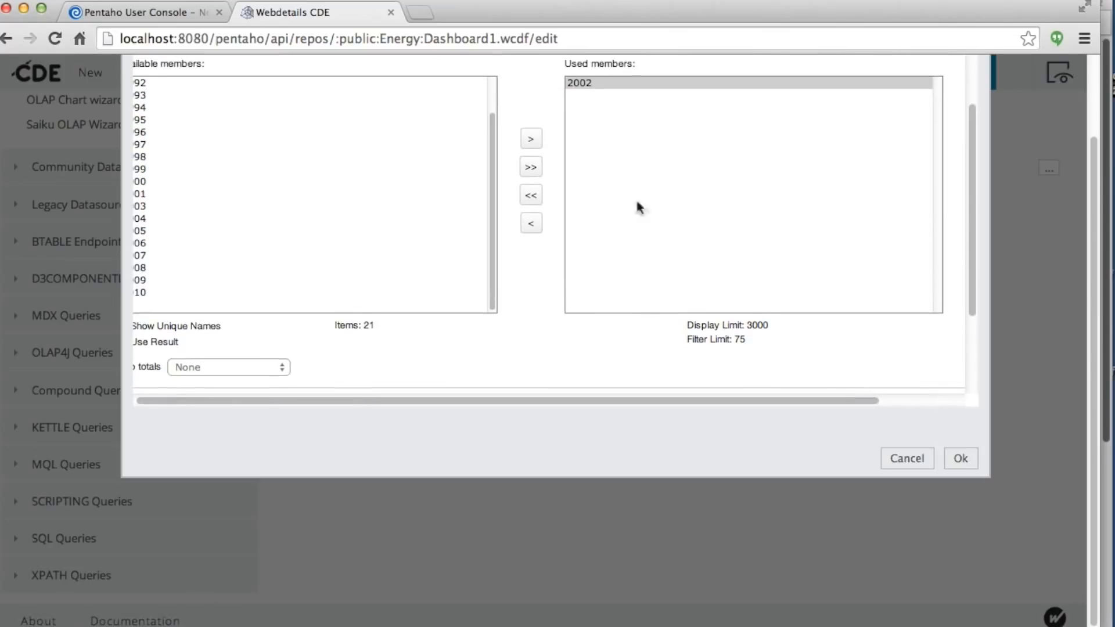
double_click(585, 84)
scroll(297, 282, down, 2)
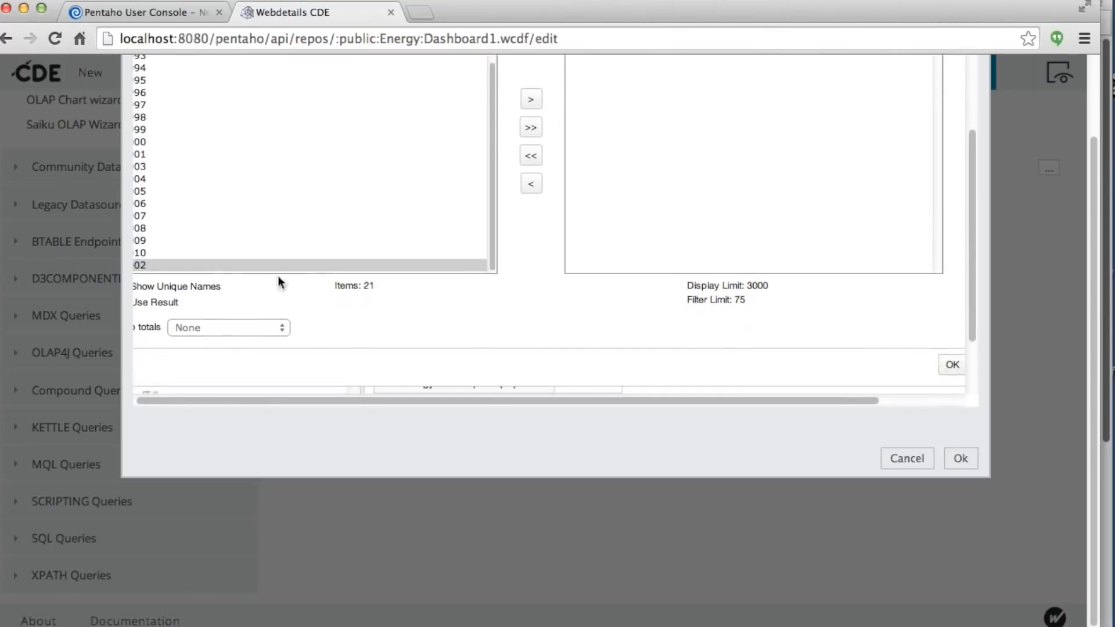
Restrict the YEAR filter to 2010 only, apply it, and check the query result.
scroll(143, 258, up, 1)
double_click(169, 246)
double_click(146, 259)
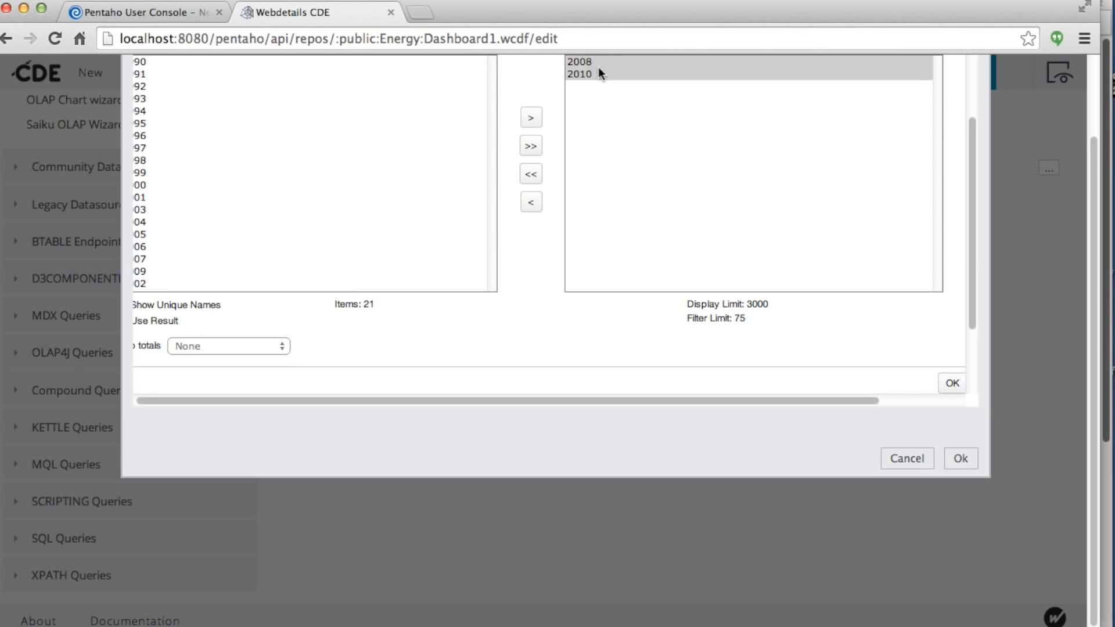
double_click(583, 62)
click(953, 383)
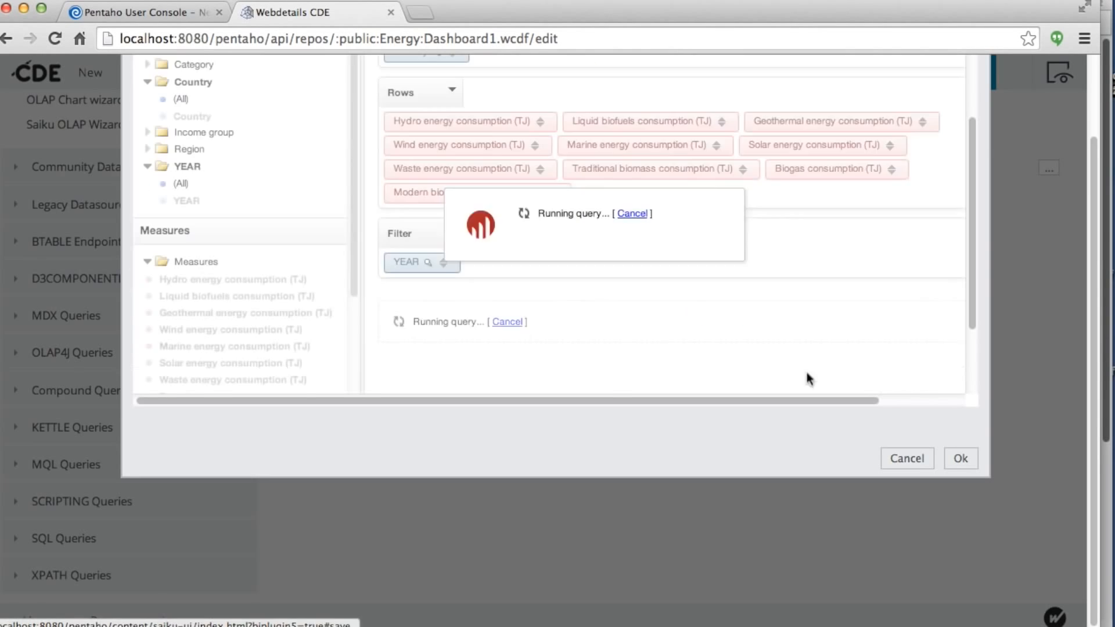
scroll(749, 354, up, 5)
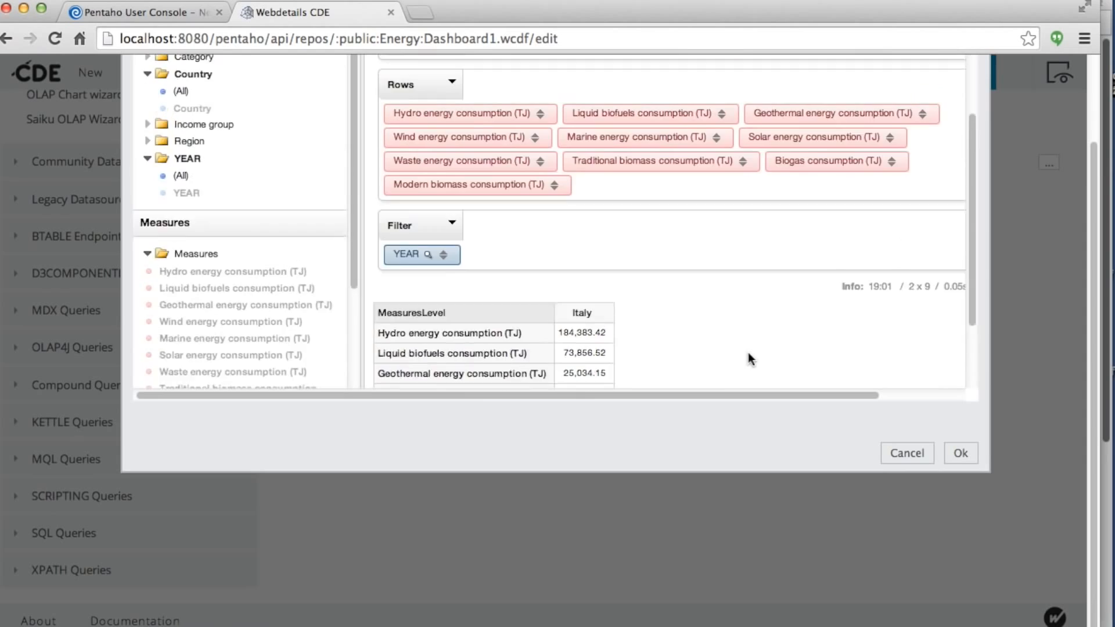
Accept the Saiku query as a datasource and set its Jndi to EnergySource and its Mondrian schema to Energy Data Enhanced.
click(960, 454)
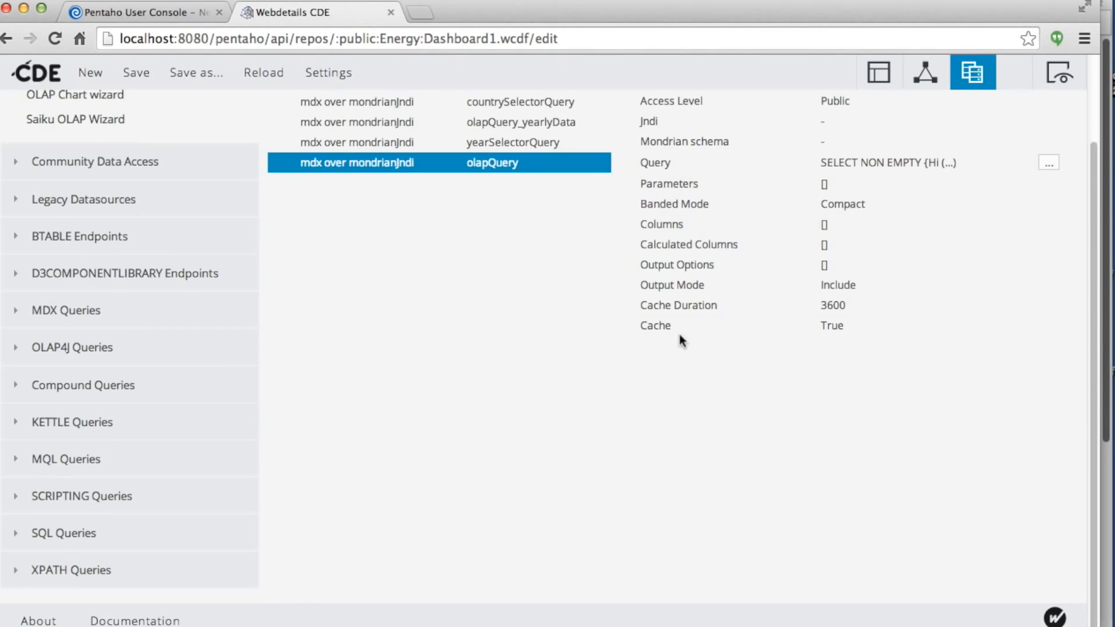
click(845, 122)
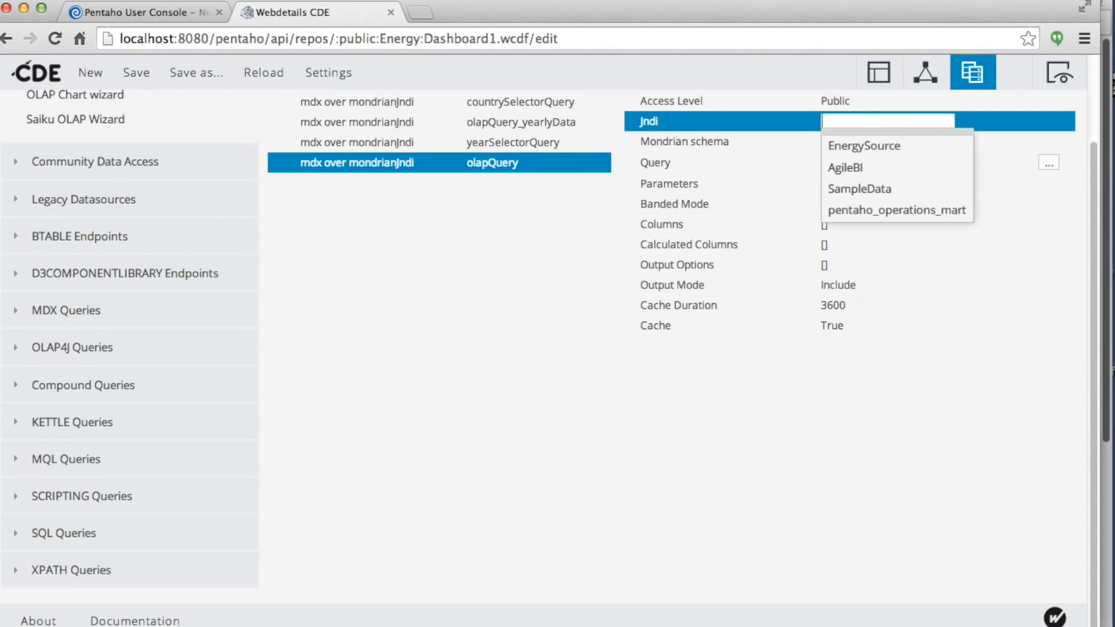
click(856, 145)
click(855, 141)
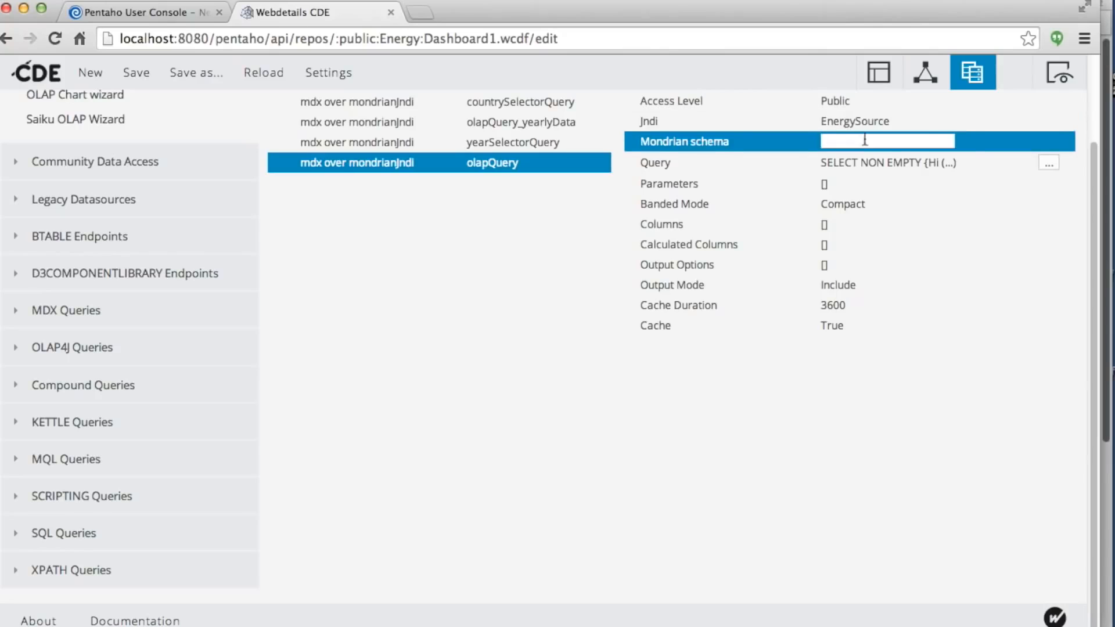
key(Down)
key(Down)
key(Return)
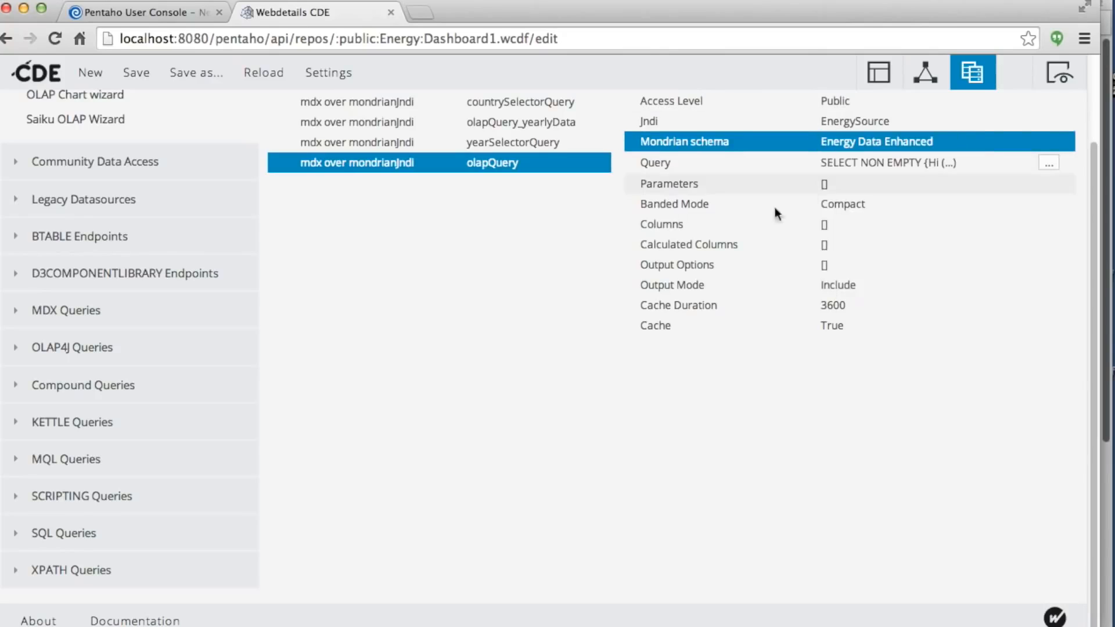
scroll(639, 244, up, 4)
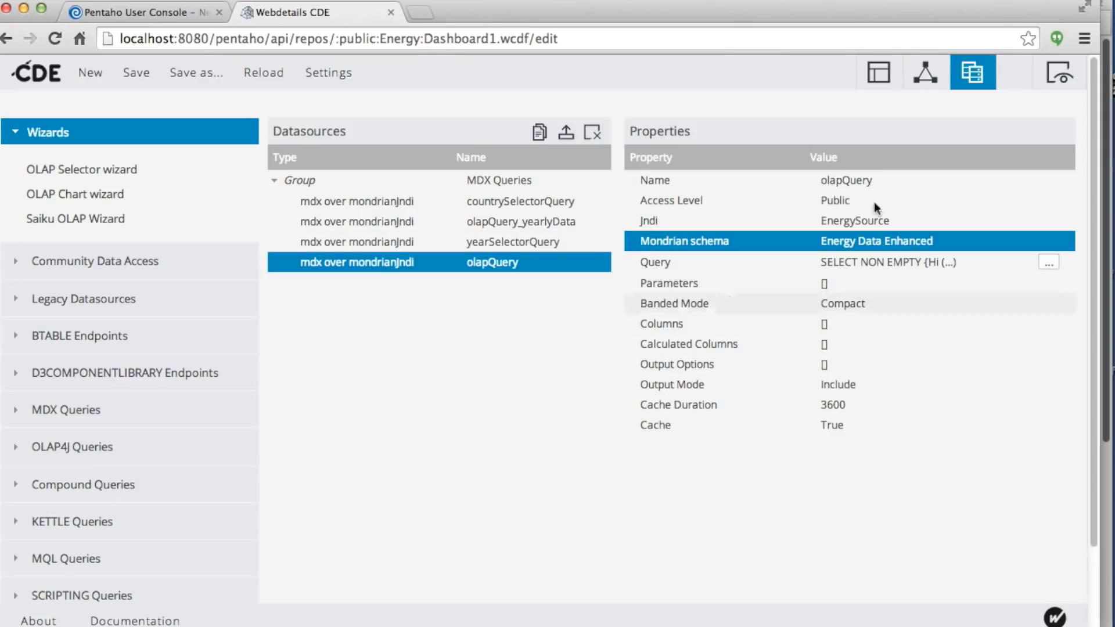
Add a CCC Pie Chart component and set its datasource to olapQuery.
click(926, 86)
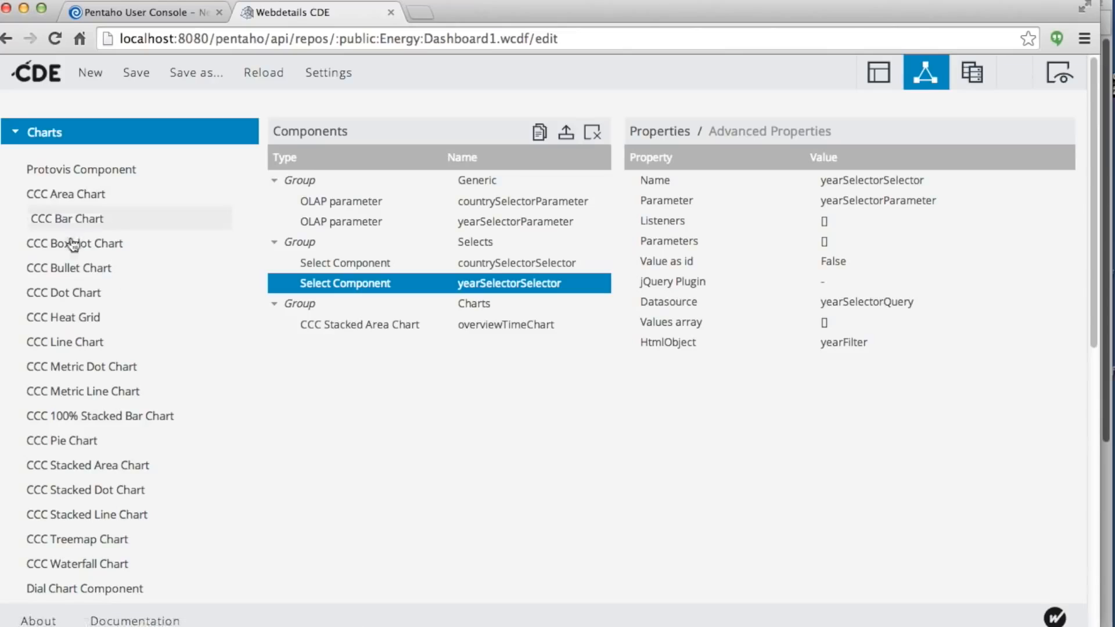
click(35, 443)
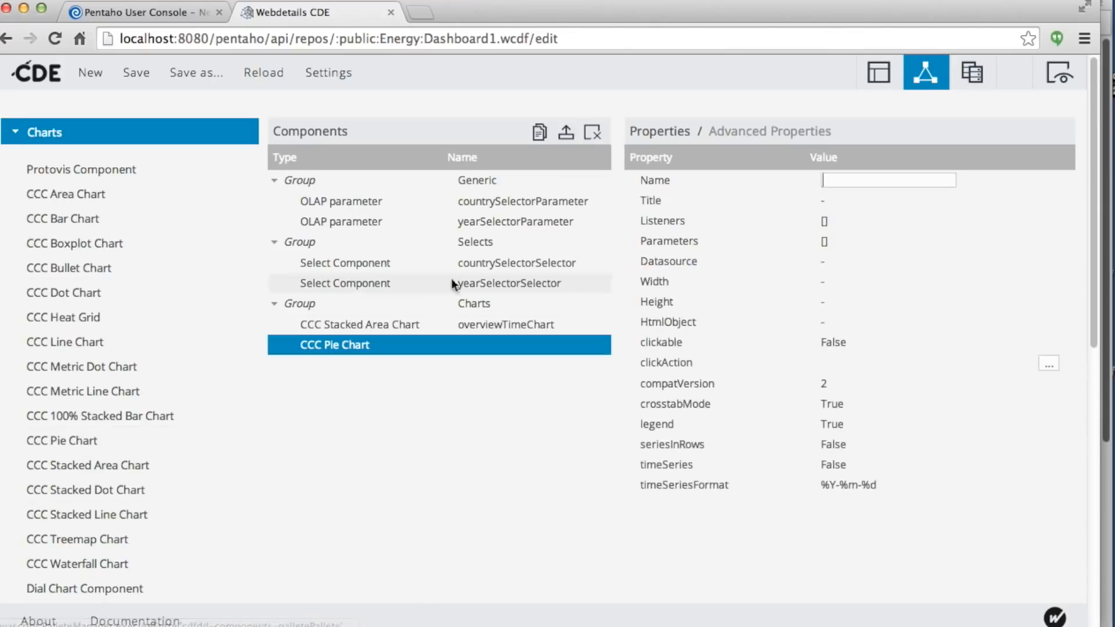
click(852, 181)
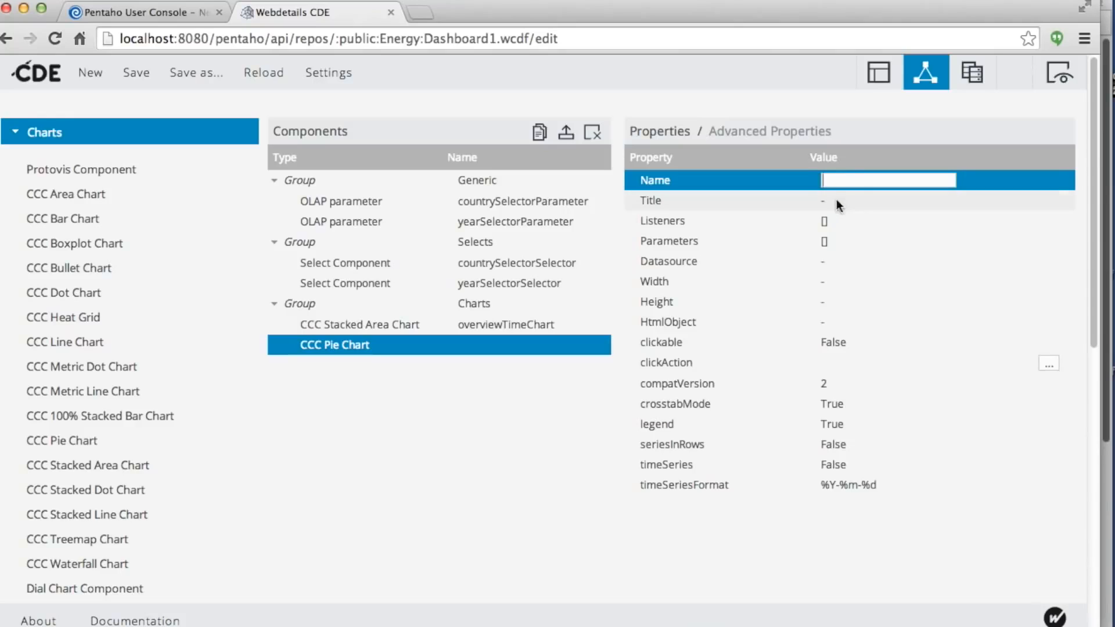
click(838, 262)
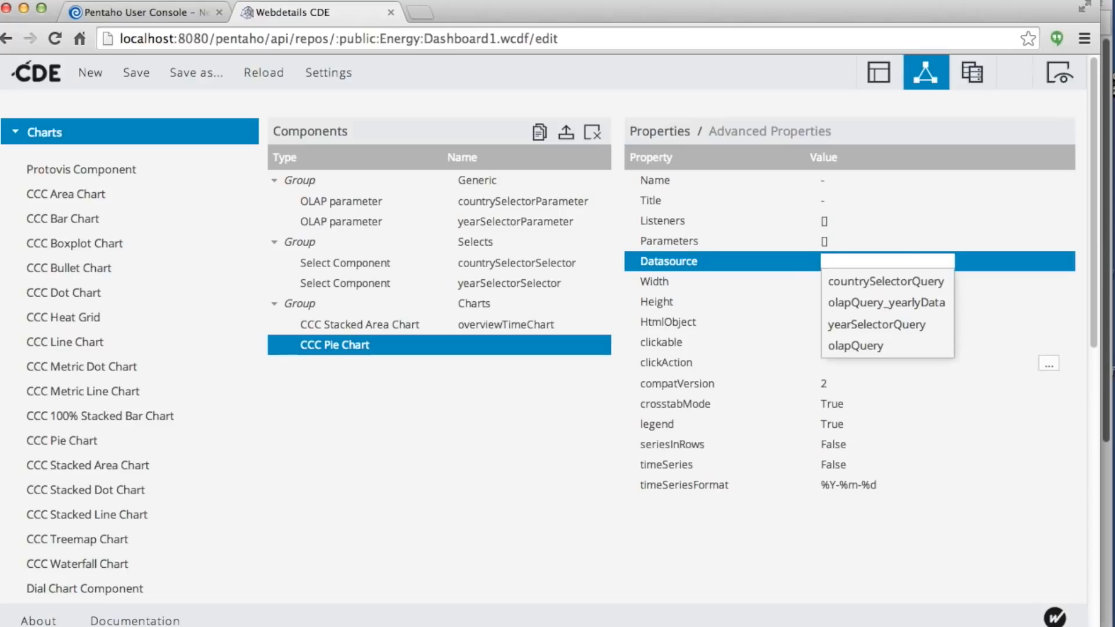
key(Down)
key(Down)
key(Down)
key(Down)
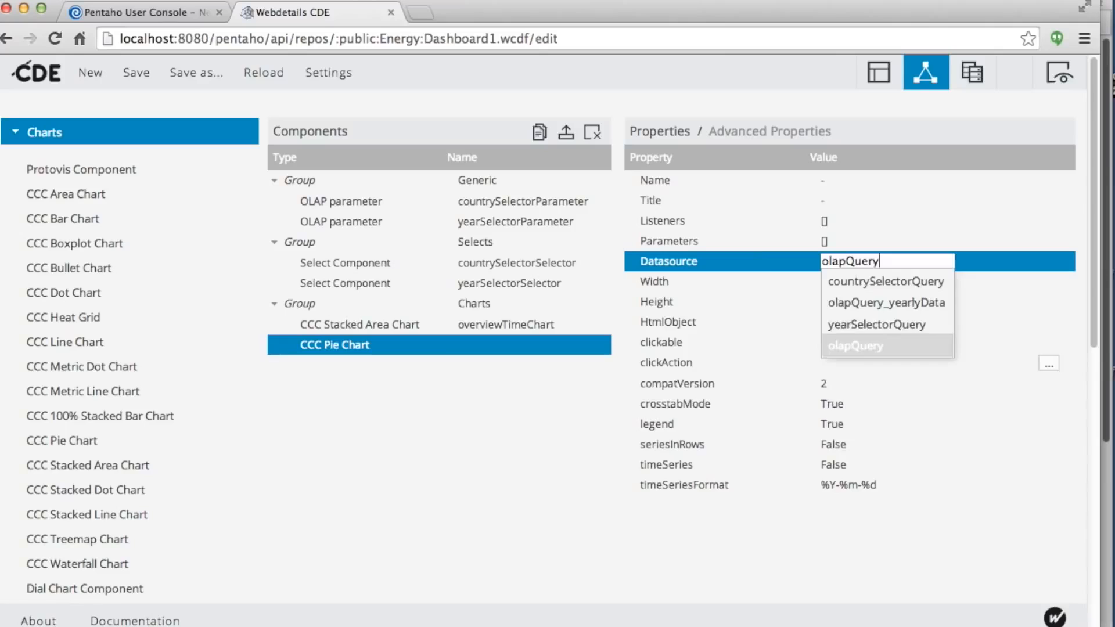
key(Return)
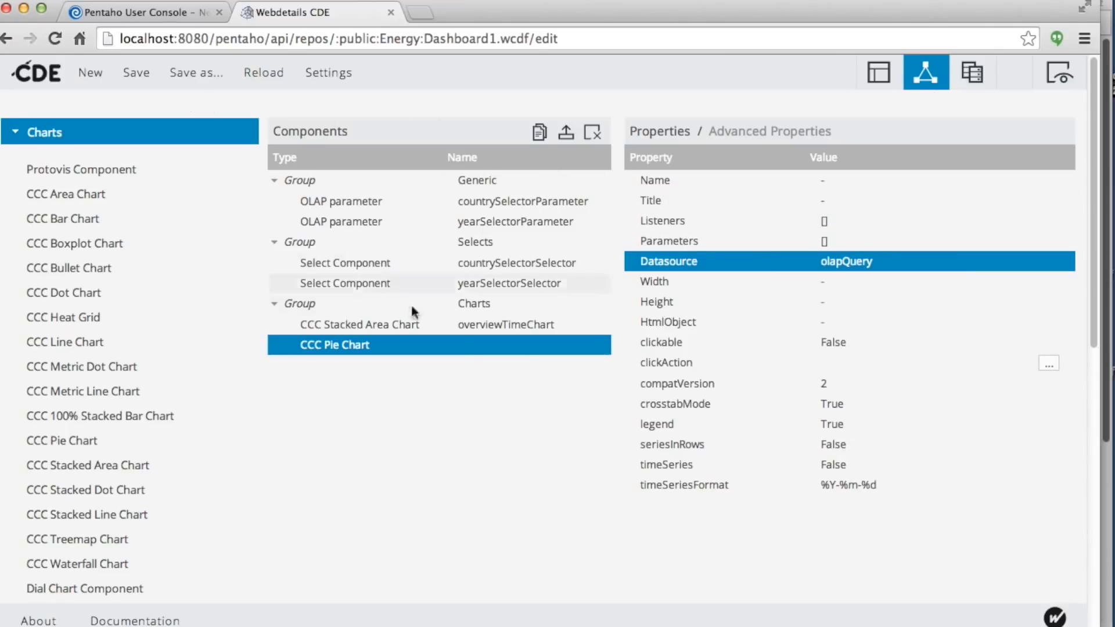
Set the pie chart's Height to 200 and its HtmlObject to detals1.
click(849, 302)
text(200)
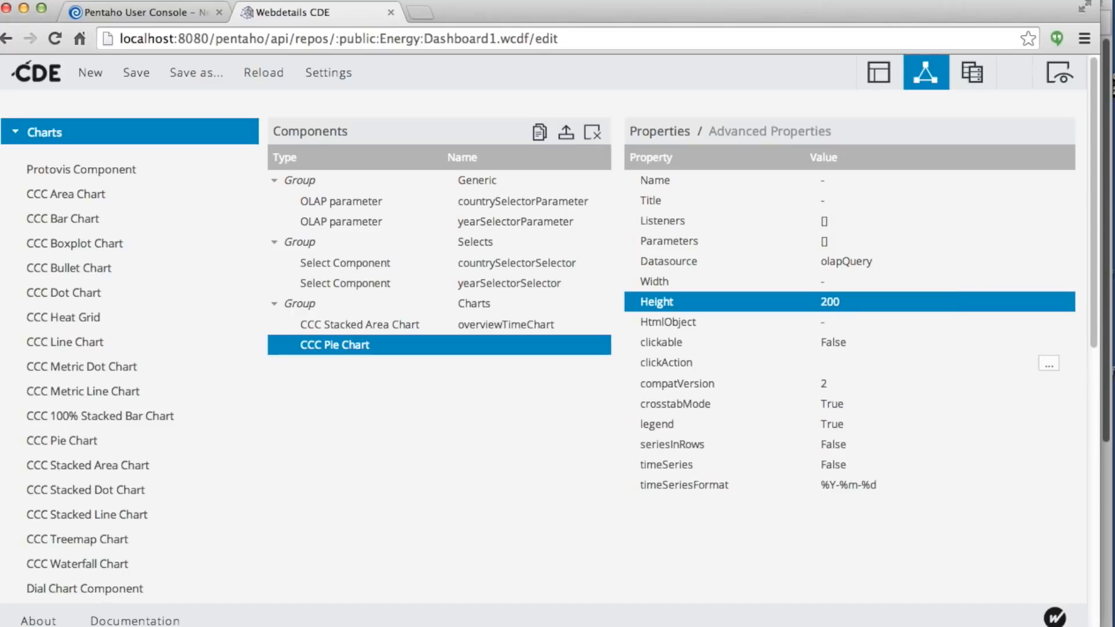
click(839, 326)
key(Down)
key(Down)
key(Down)
key(Down)
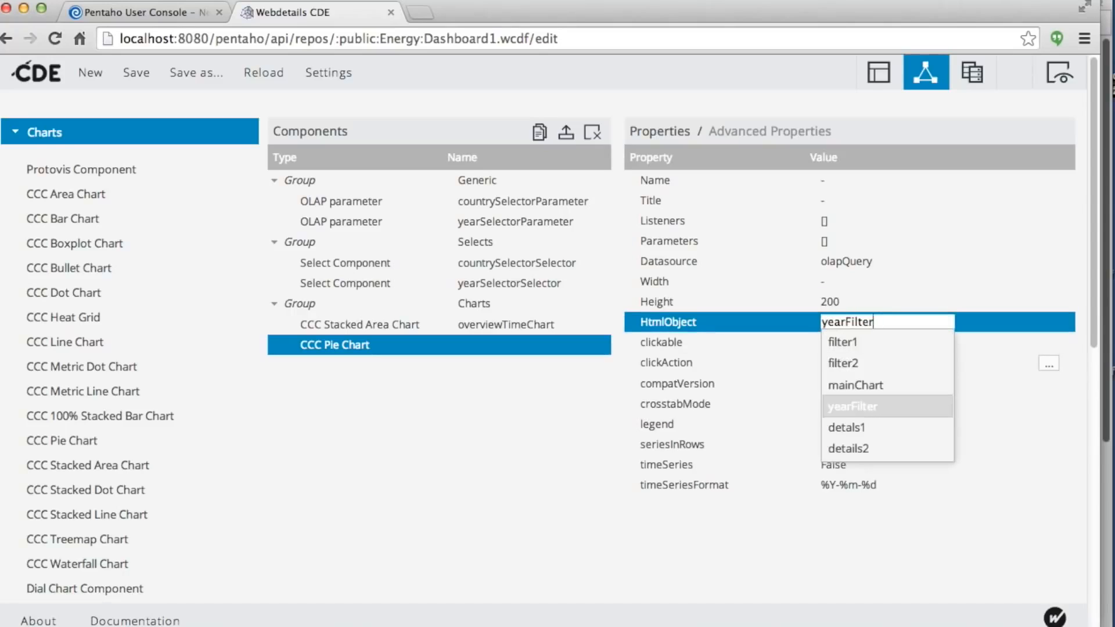
key(Up)
key(Up)
key(Up)
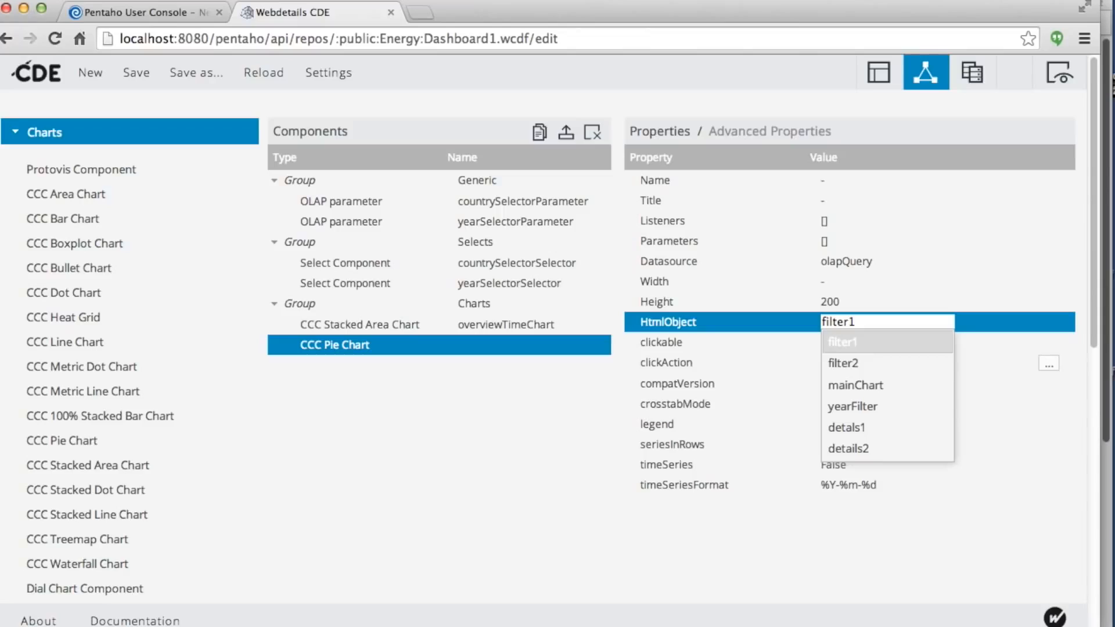
key(Down)
key(Down)
key(Down)
key(Down)
key(Return)
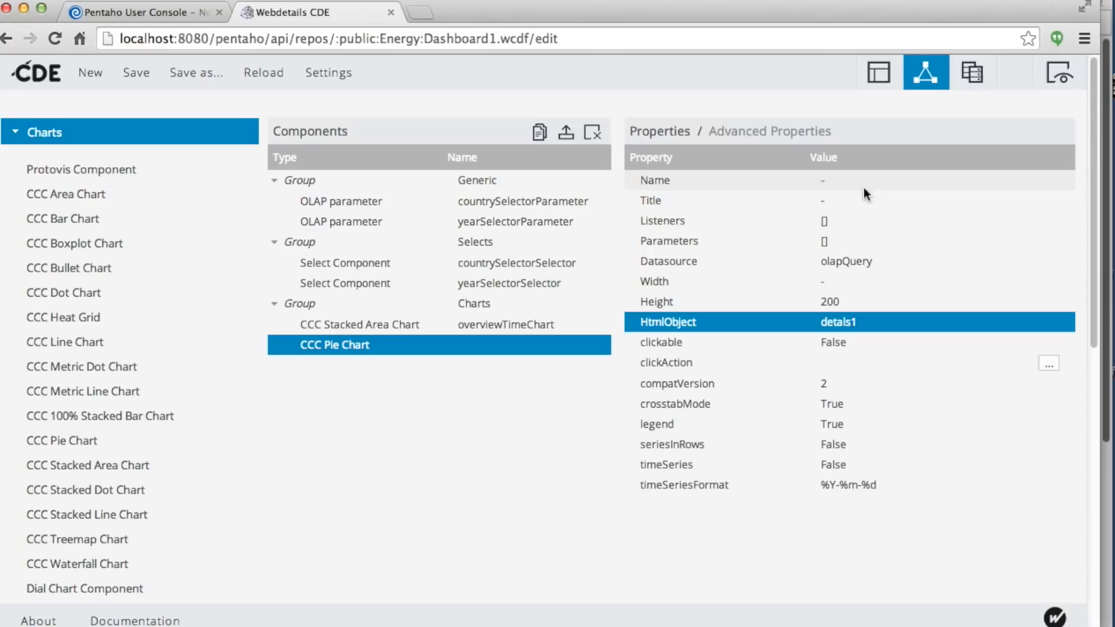
Name the pie chart component PieChart_by_EnergyType.
click(842, 185)
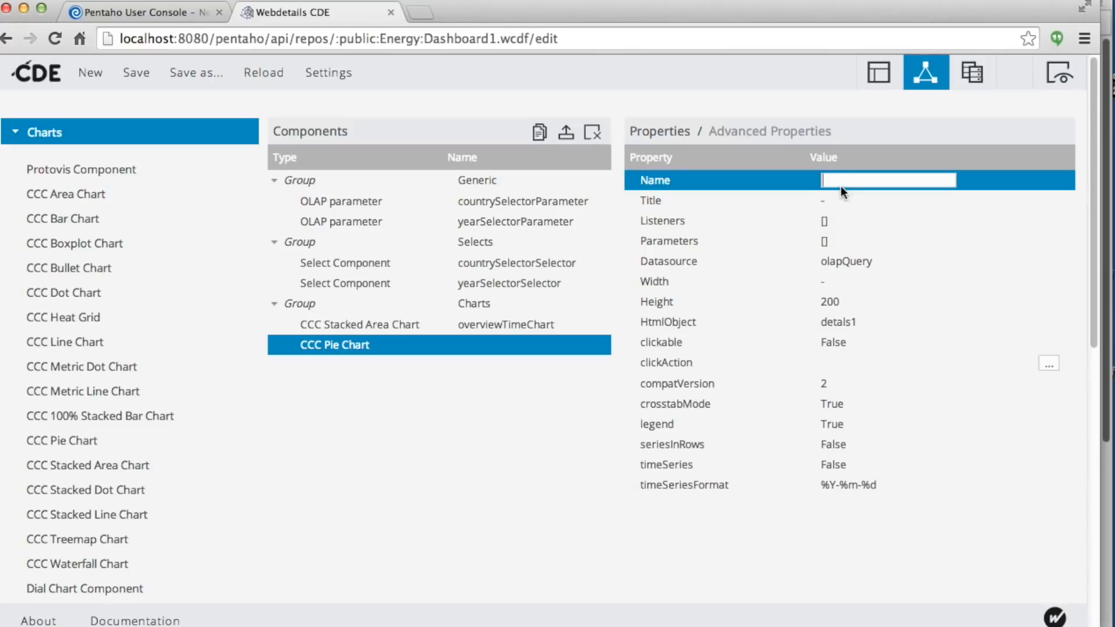
text(PieCha)
text(rt_by_EnergyType)
key(Return)
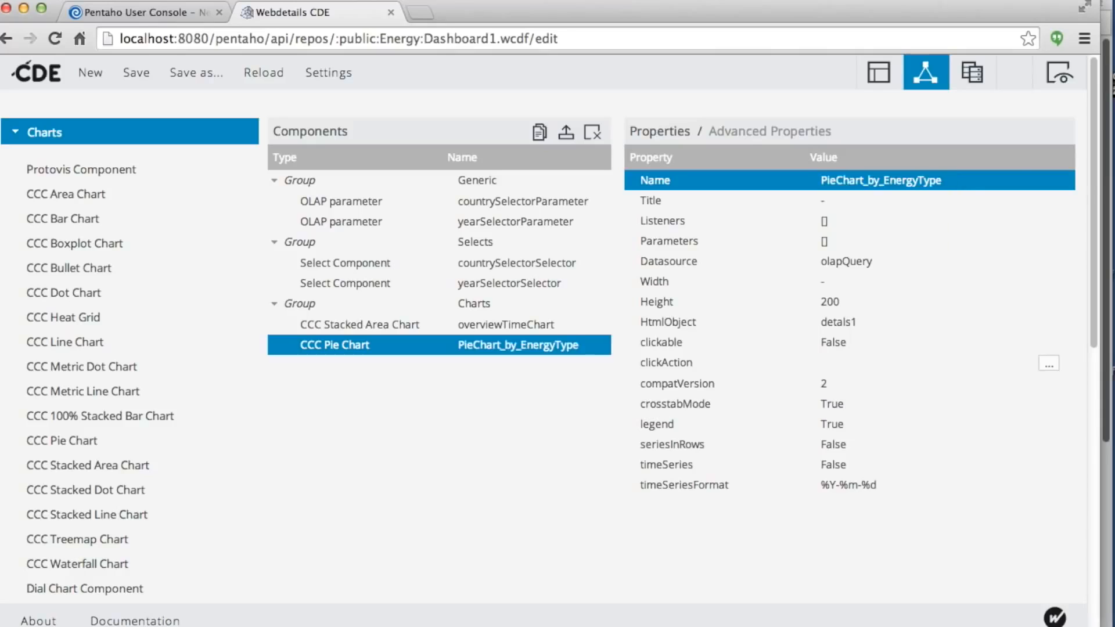
Save the dashboard, preview it to check the pie chart's size, and close the preview.
click(139, 81)
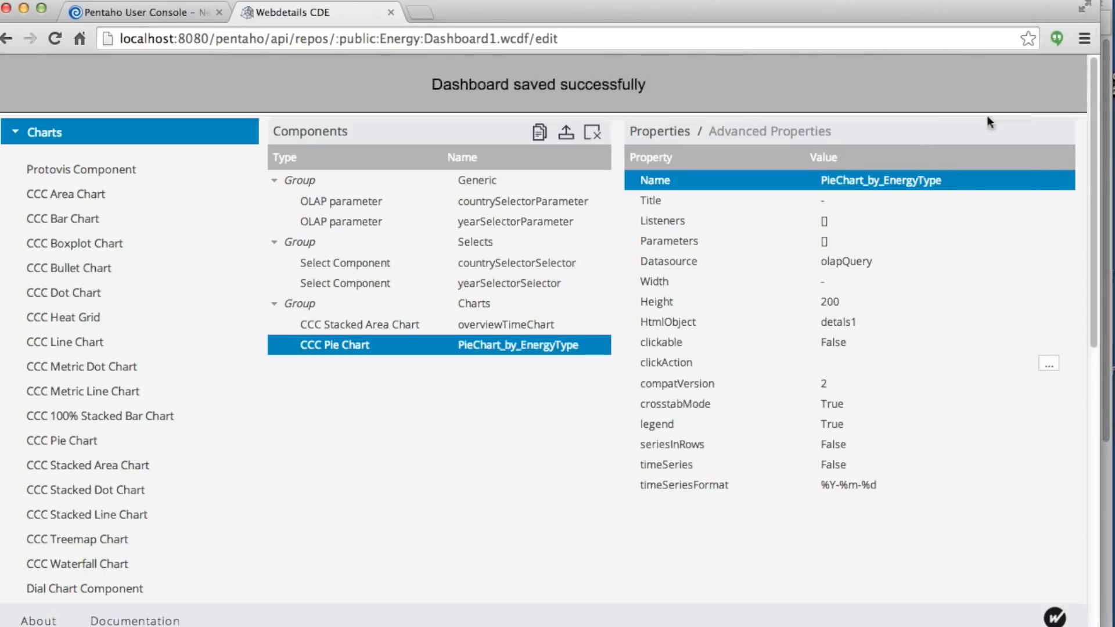
click(1058, 75)
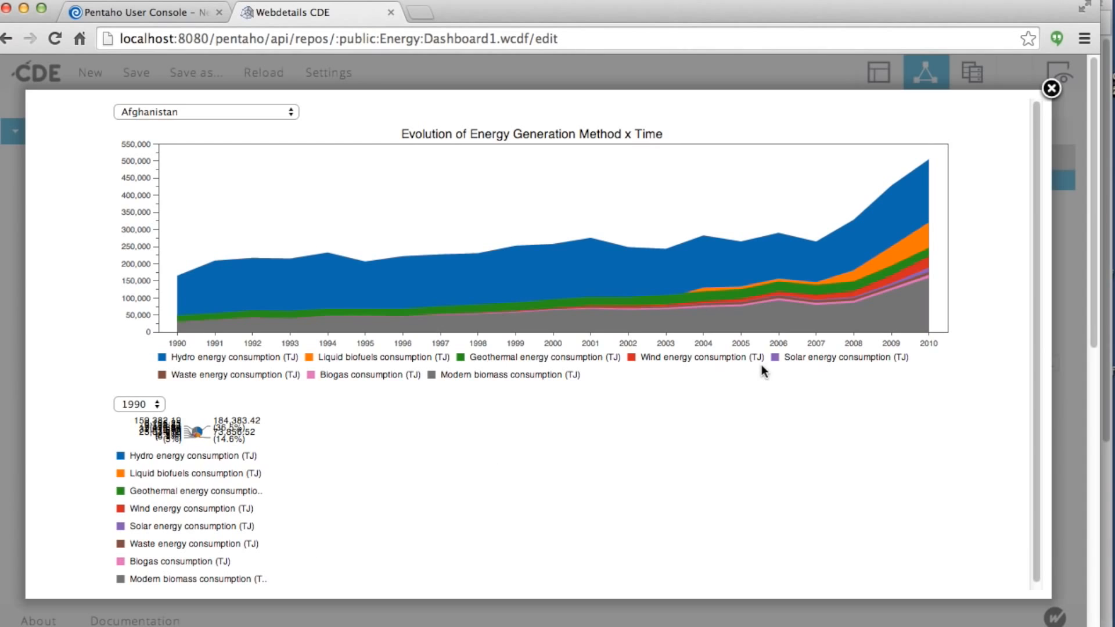
click(1052, 90)
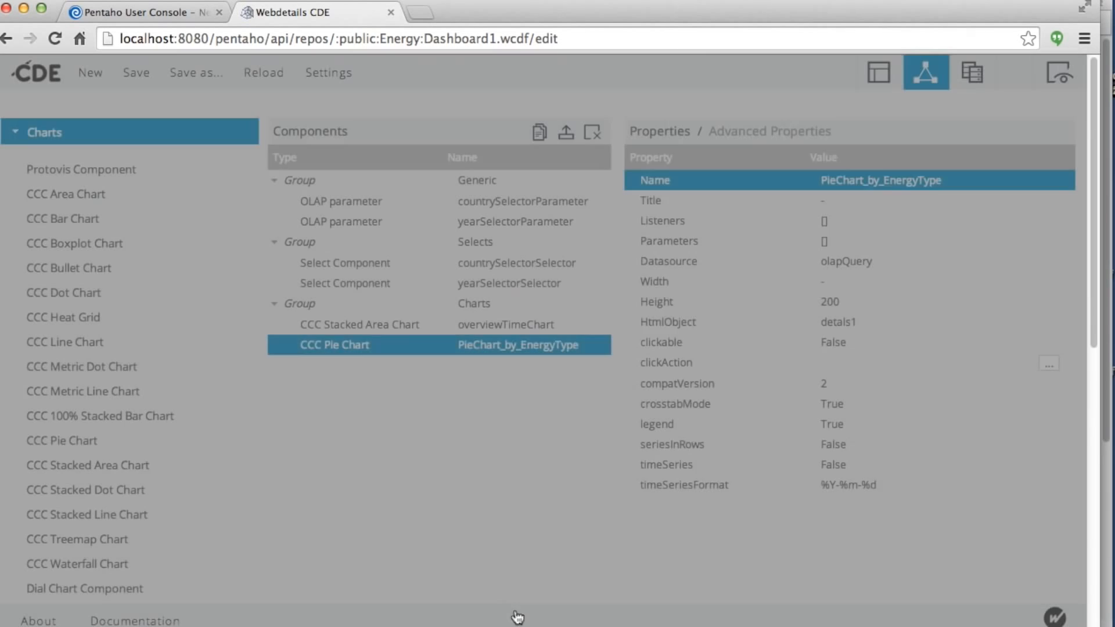
Set the pie chart's Height to 500 and save the dashboard.
click(850, 301)
text(500)
key(Return)
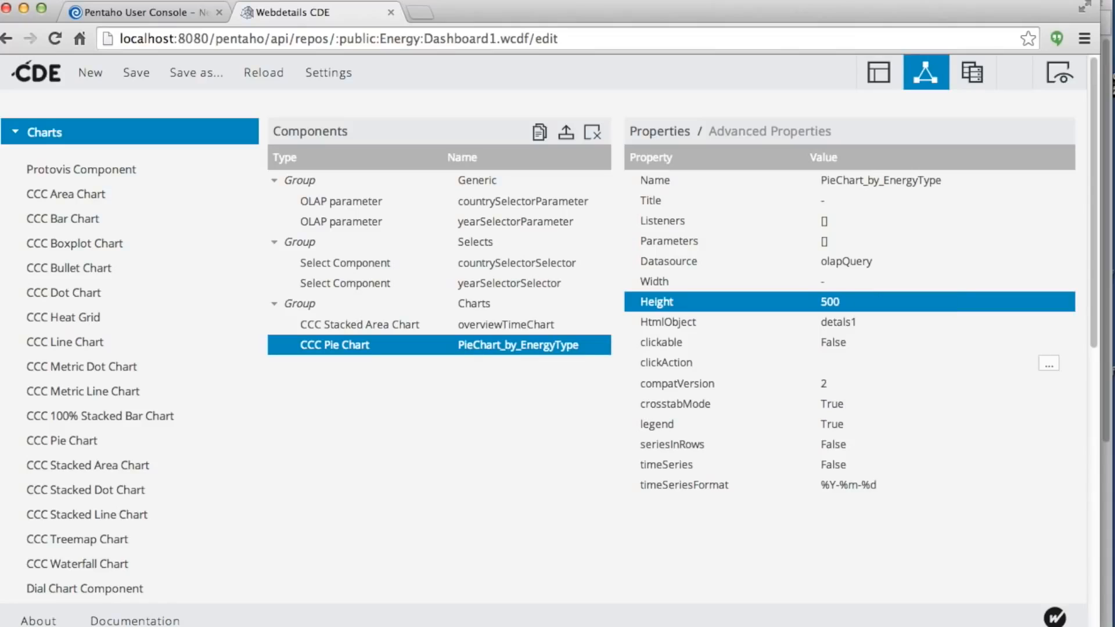
click(139, 82)
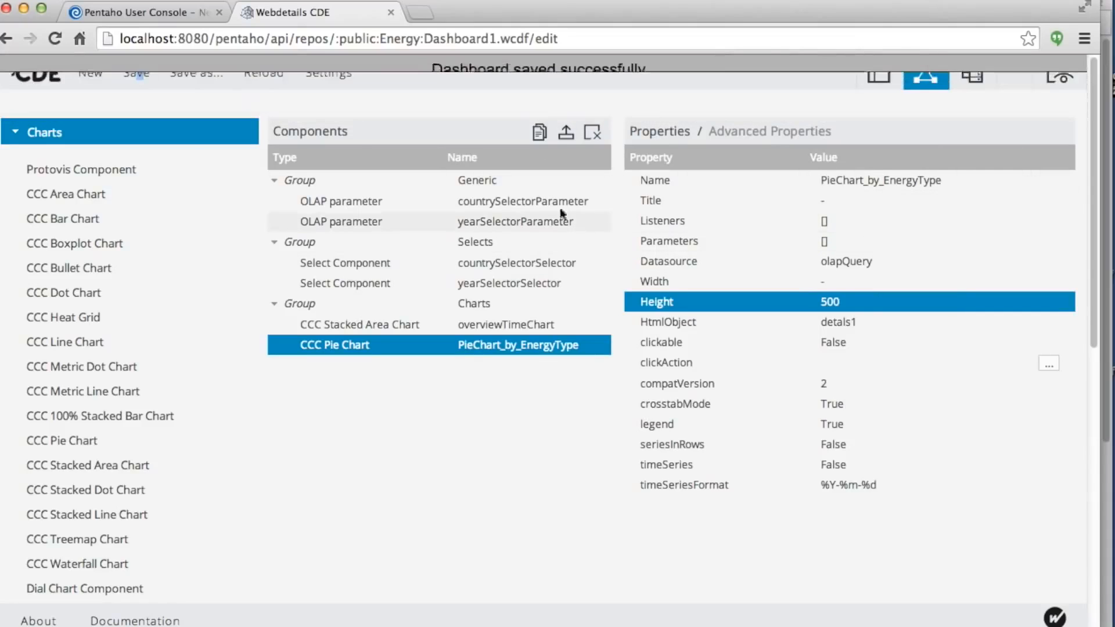
In the dashboard layout, set the detals1 column's Span size to 12.
click(891, 85)
click(64, 347)
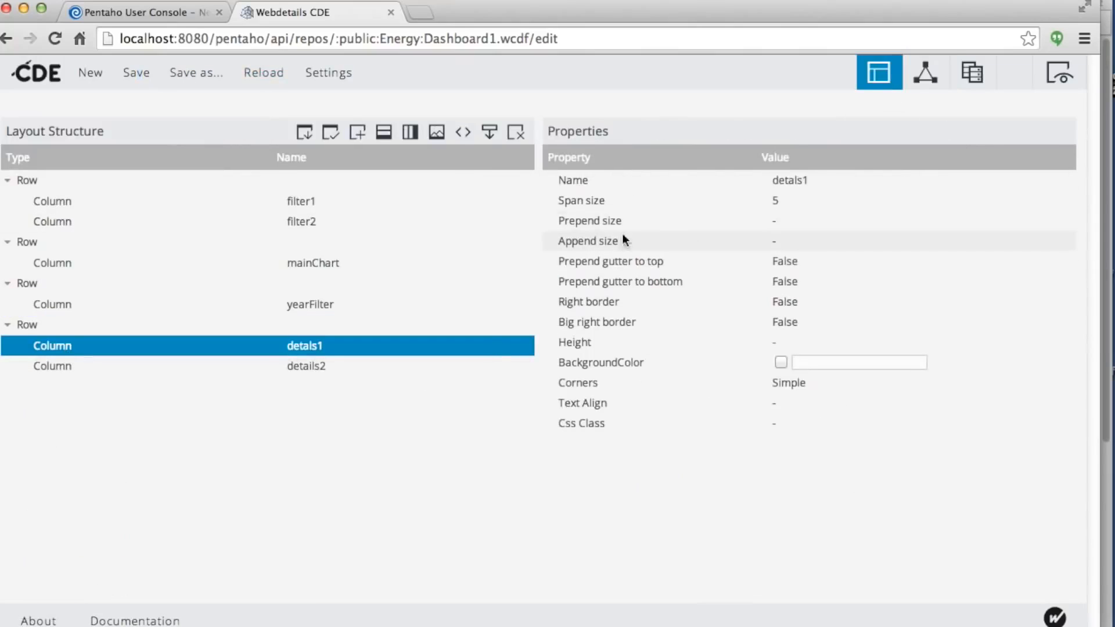
click(151, 366)
click(348, 344)
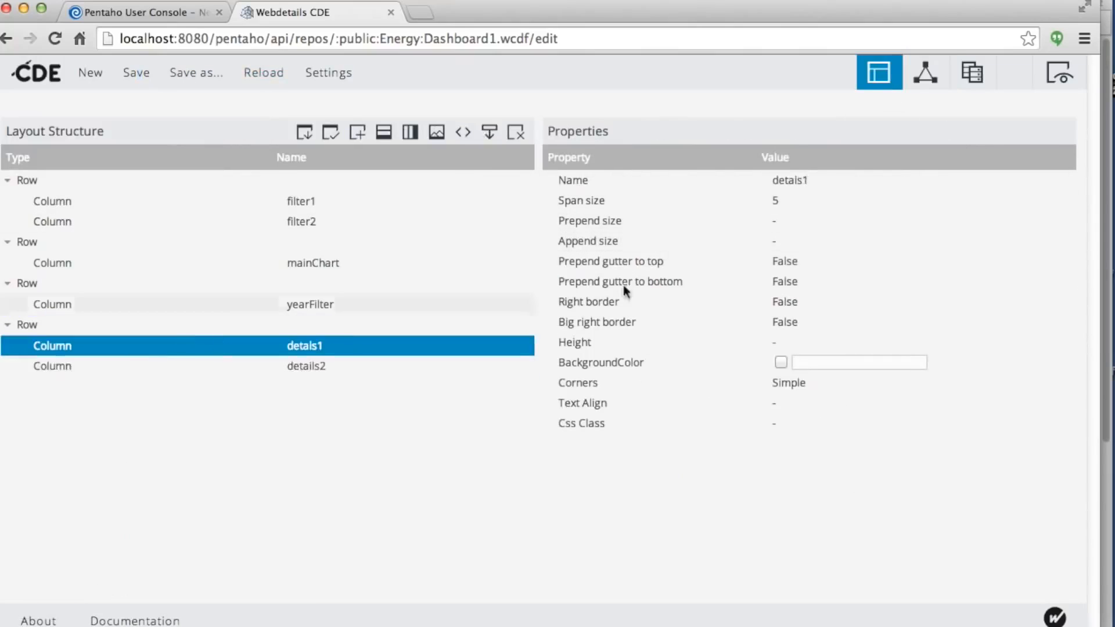
click(800, 201)
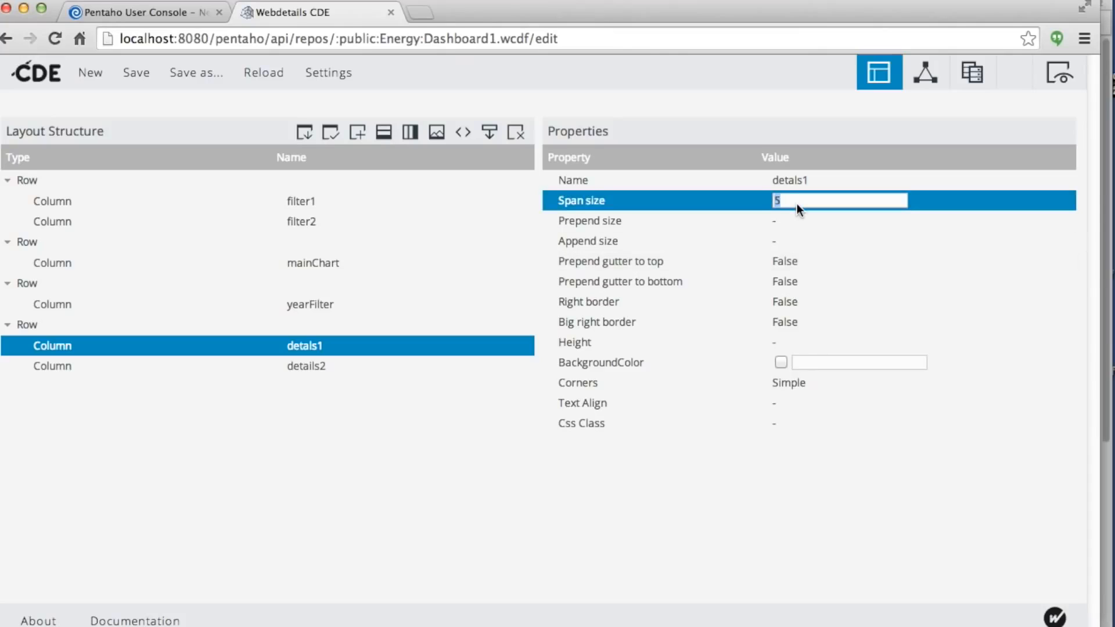
text(12)
key(Return)
Set the details2 column's Span size to 12 and save the dashboard.
click(307, 366)
click(775, 201)
text(12)
key(Return)
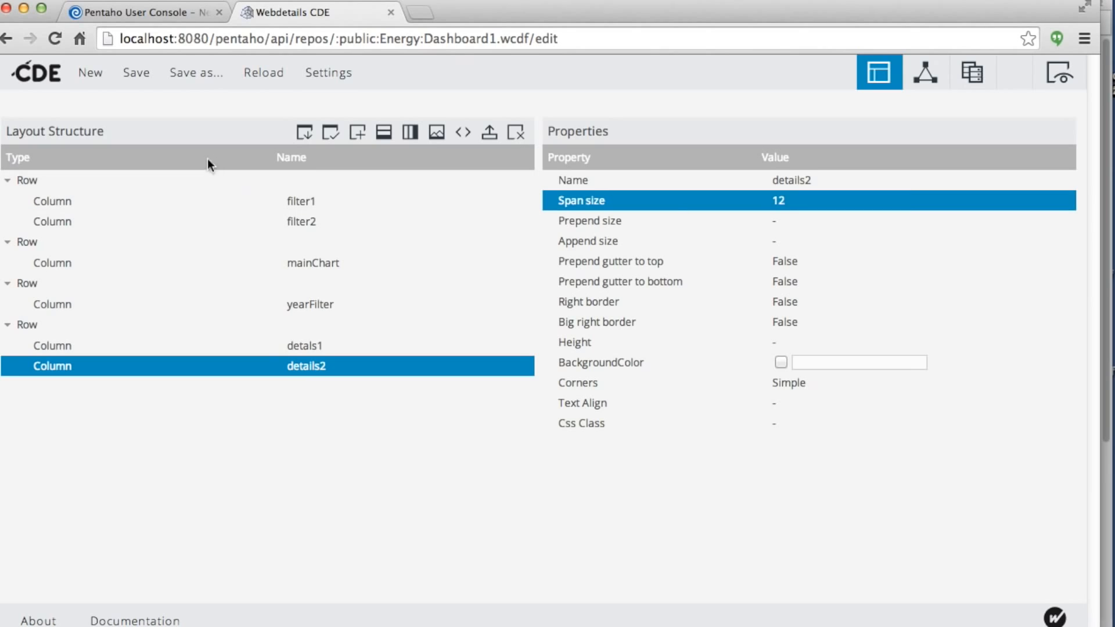
click(137, 73)
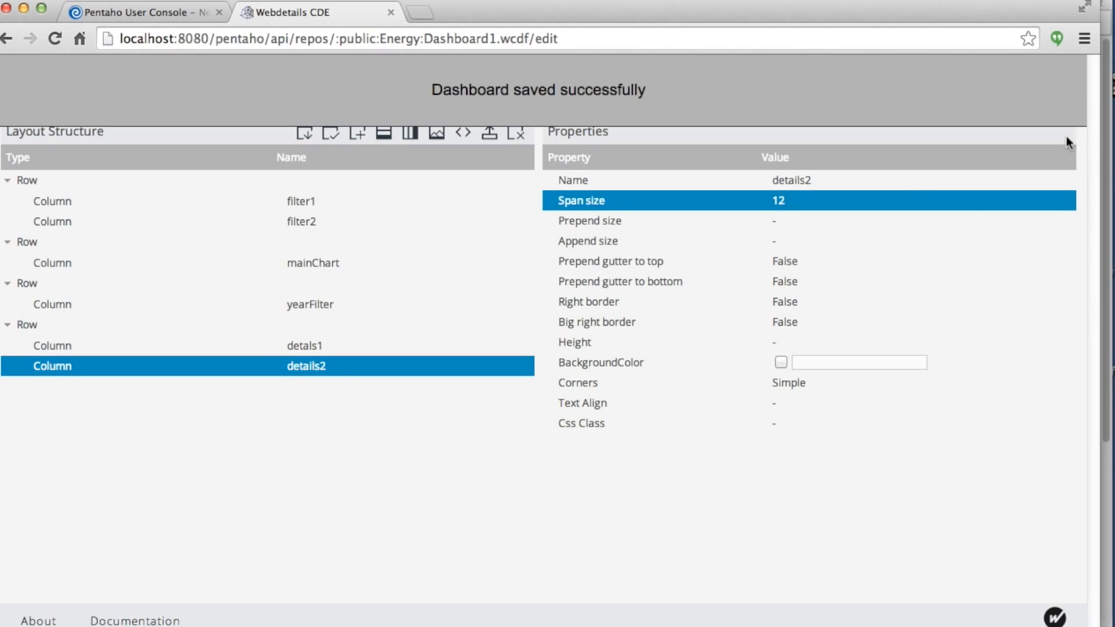
Preview the dashboard and examine the resized pie chart and the stacked area chart, including their value tooltips.
click(1060, 74)
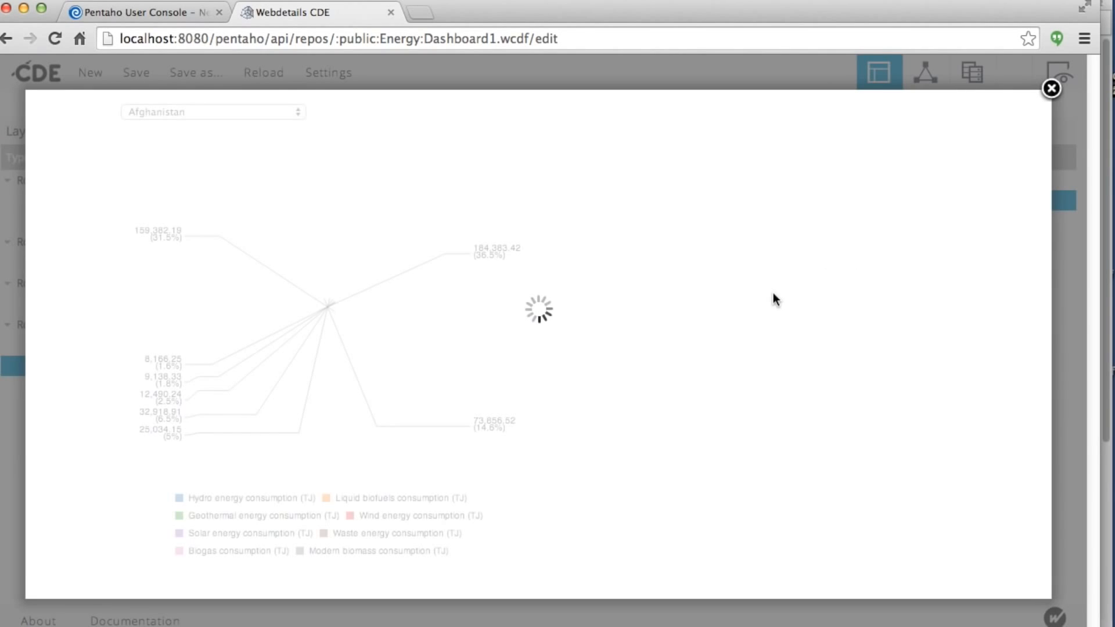
scroll(685, 440, down, 3)
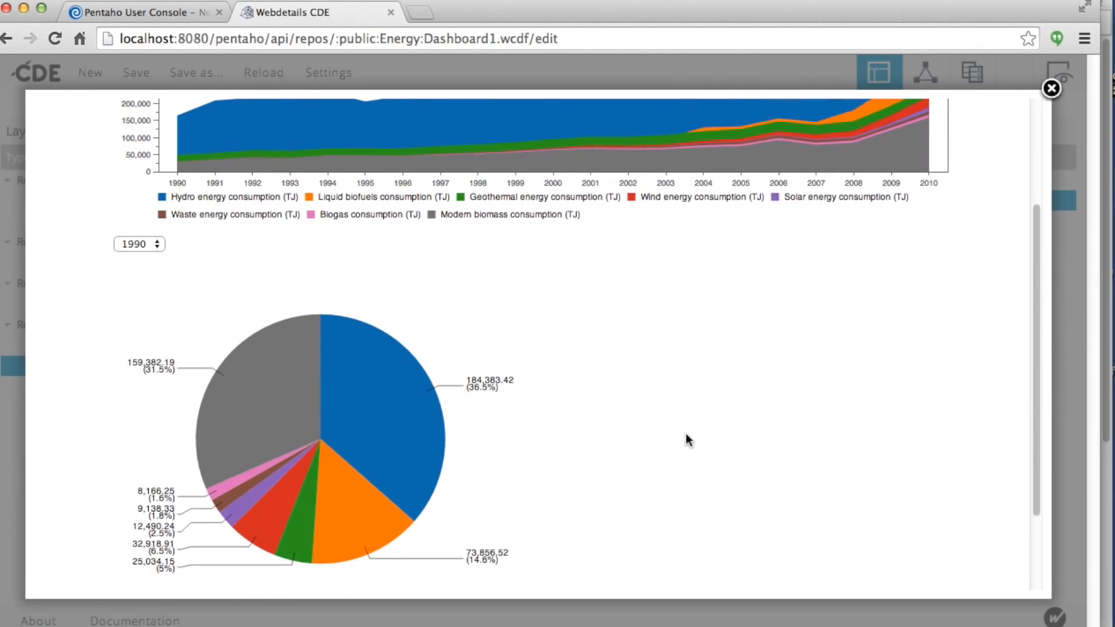
scroll(685, 433, down, 5)
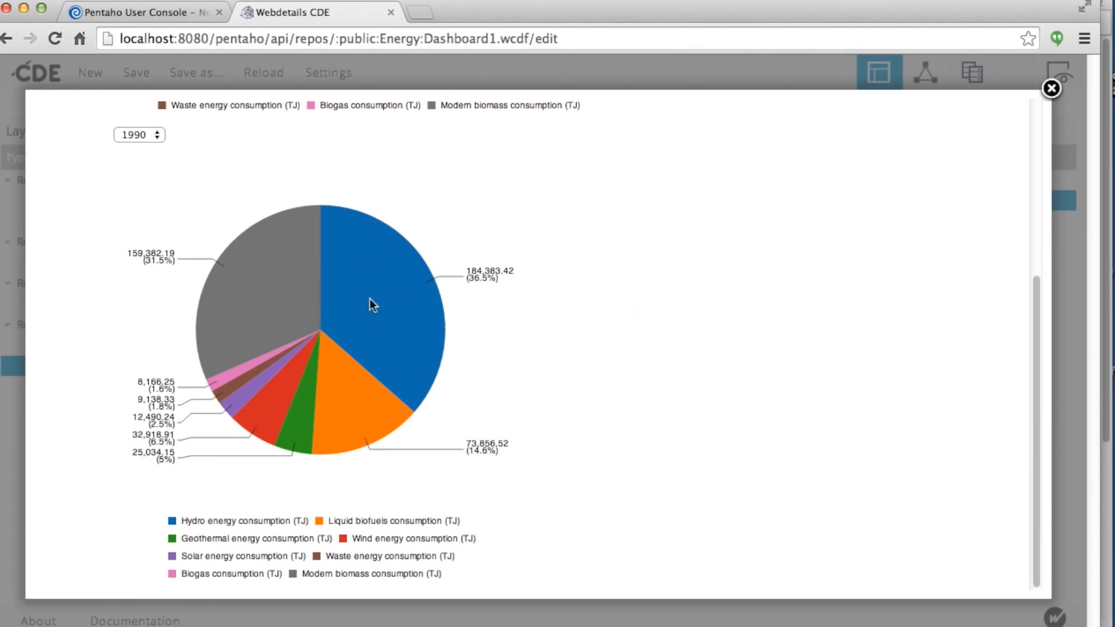
mouse_move(276, 298)
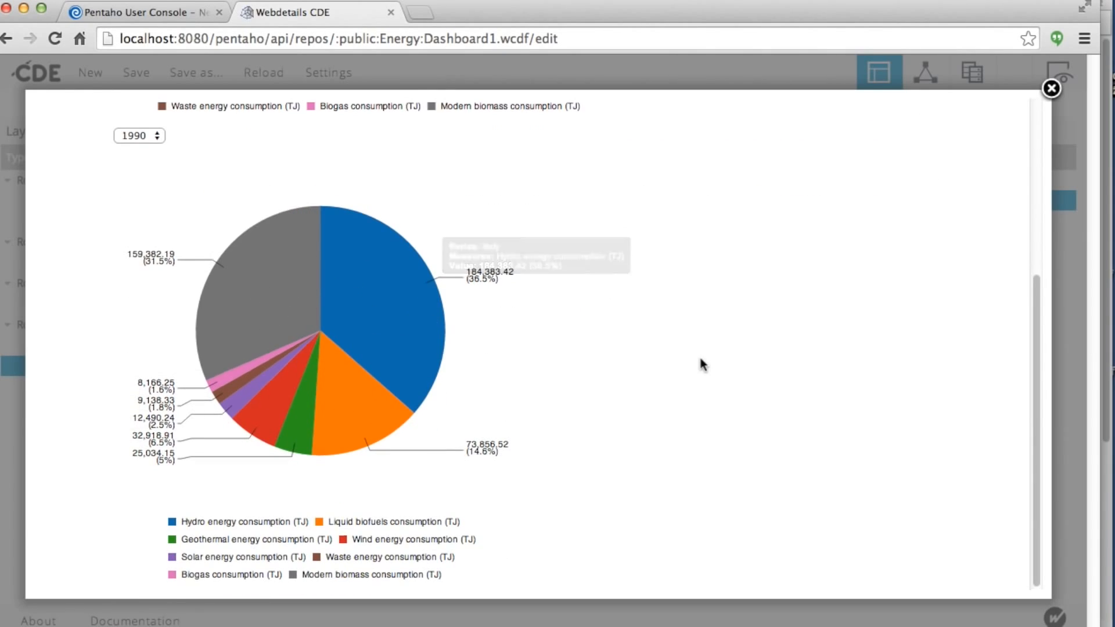
scroll(702, 364, up, 5)
mouse_move(407, 258)
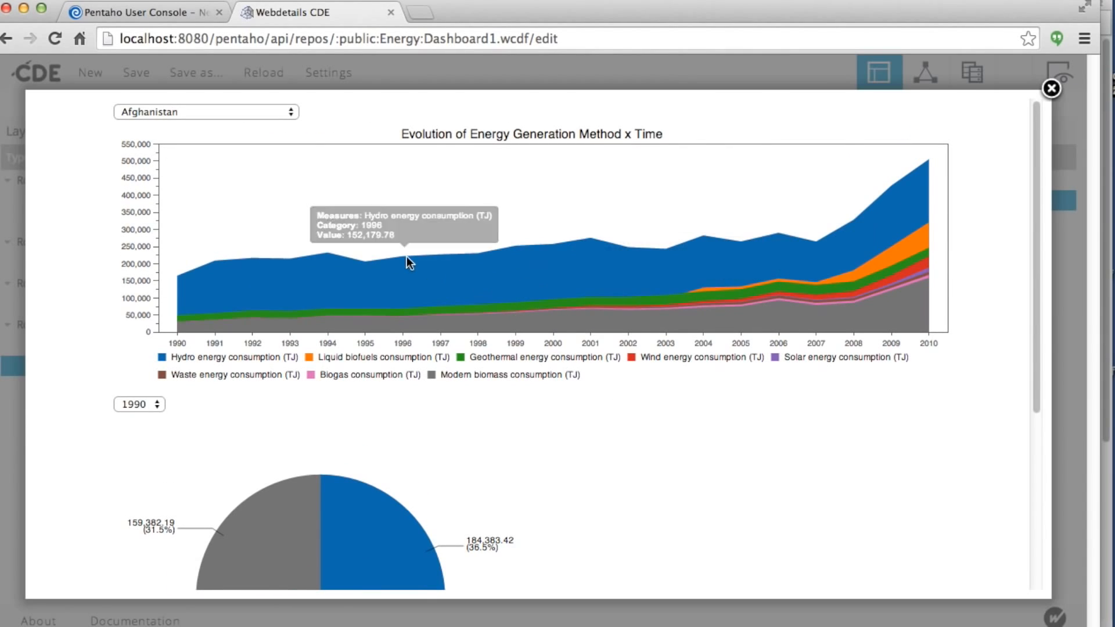
scroll(528, 340, down, 3)
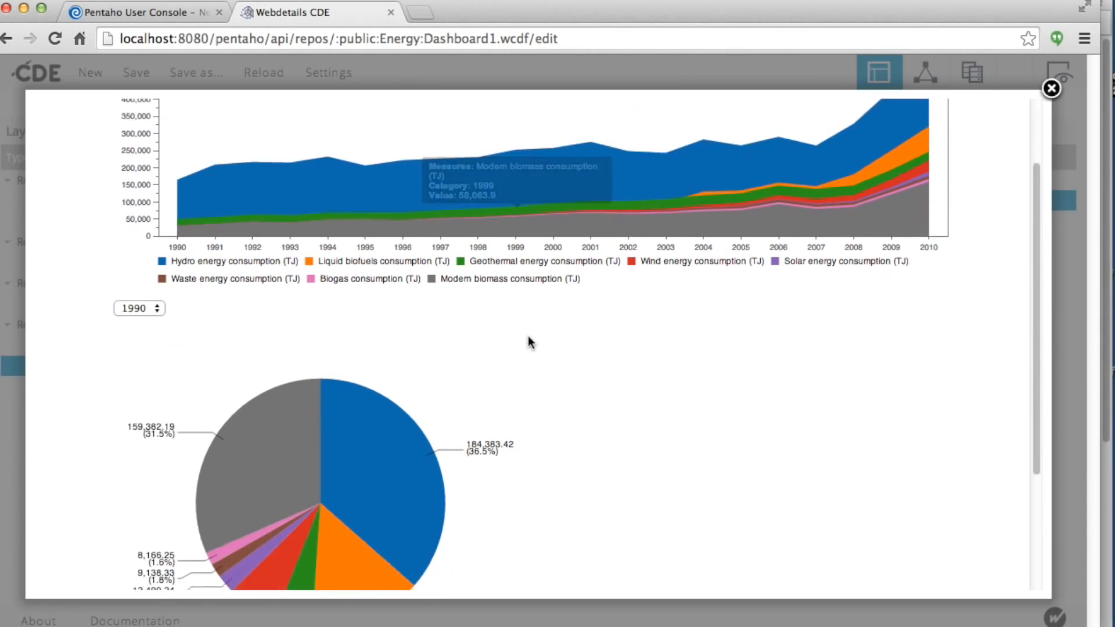
scroll(528, 337, down, 5)
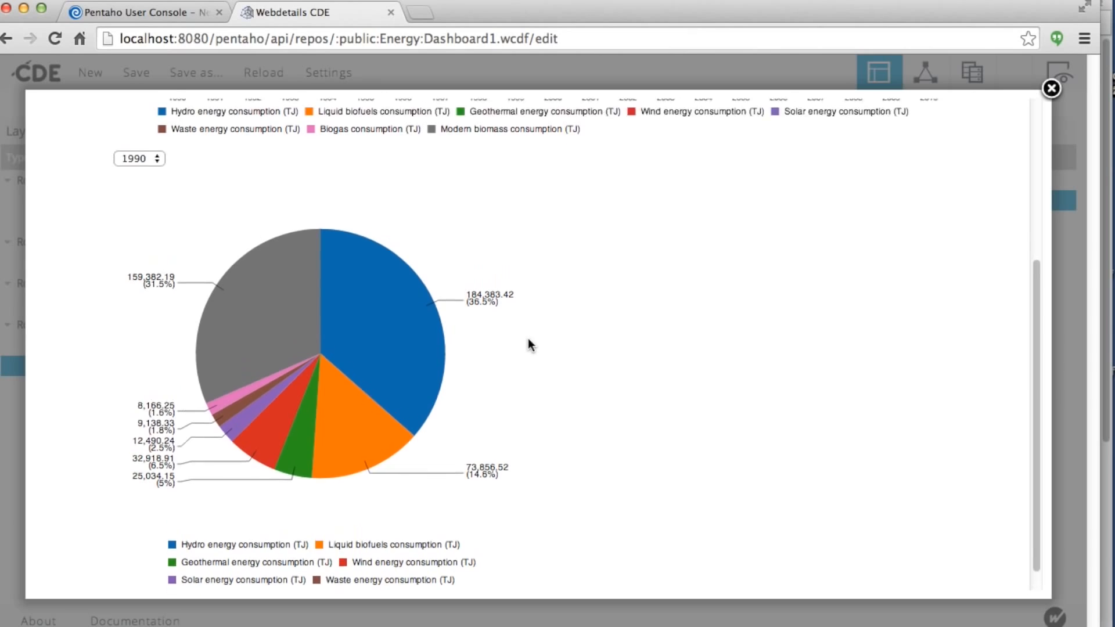
scroll(529, 343, up, 5)
scroll(529, 343, down, 5)
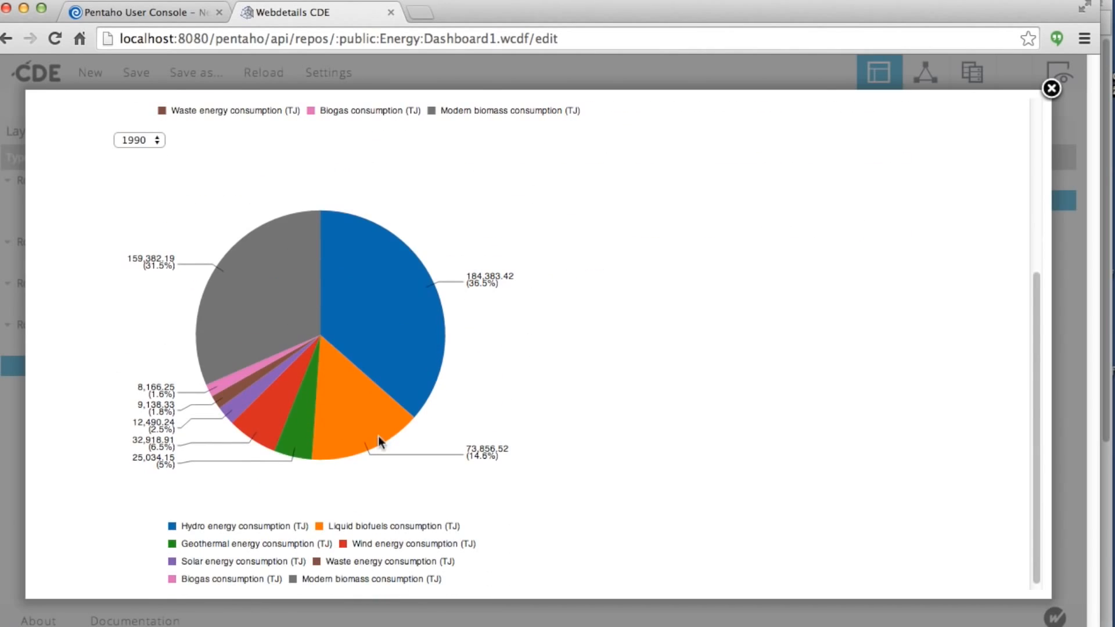
Test the pie chart's legend by hiding and restoring the Wind, Liquid biofuels and Hydro energy consumption series.
click(366, 546)
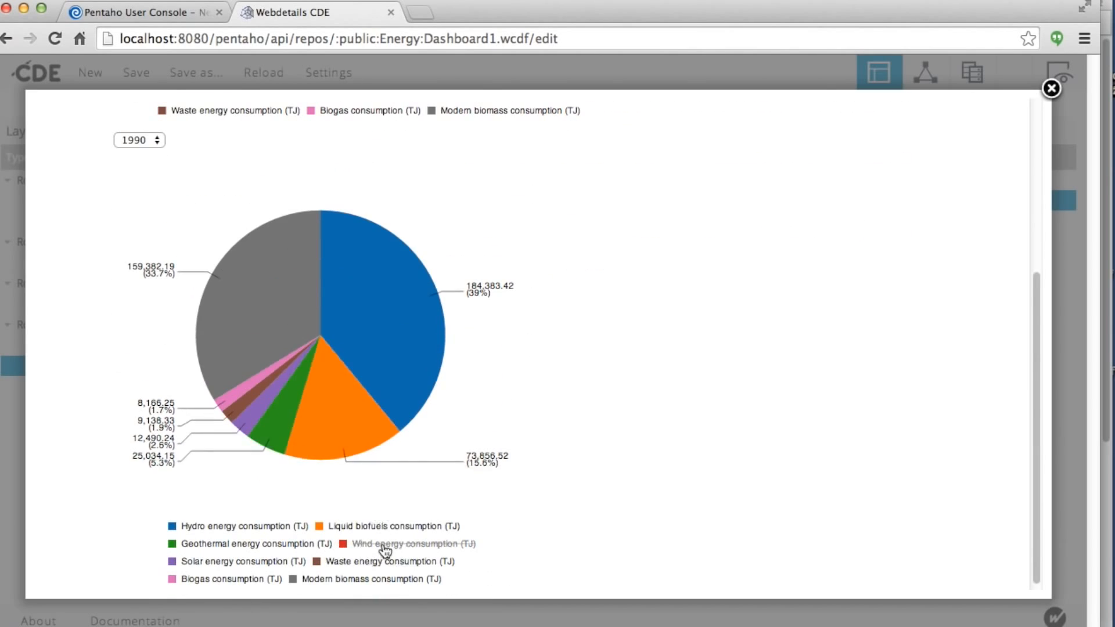
click(385, 546)
click(360, 527)
click(360, 527)
click(275, 527)
click(274, 527)
Test the stacked area chart's legend by hiding and restoring the Geothermal and Hydro energy consumption series.
scroll(490, 464, up, 5)
click(583, 361)
click(583, 362)
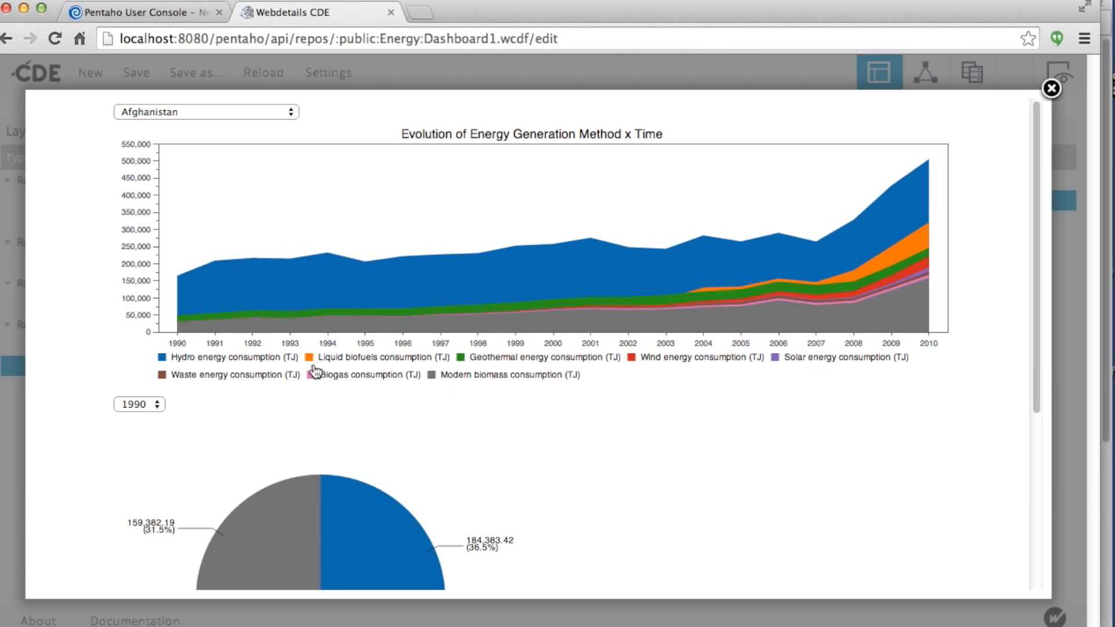
click(277, 364)
click(274, 365)
Look over both charts in the preview once more and close it.
scroll(583, 467, down, 3)
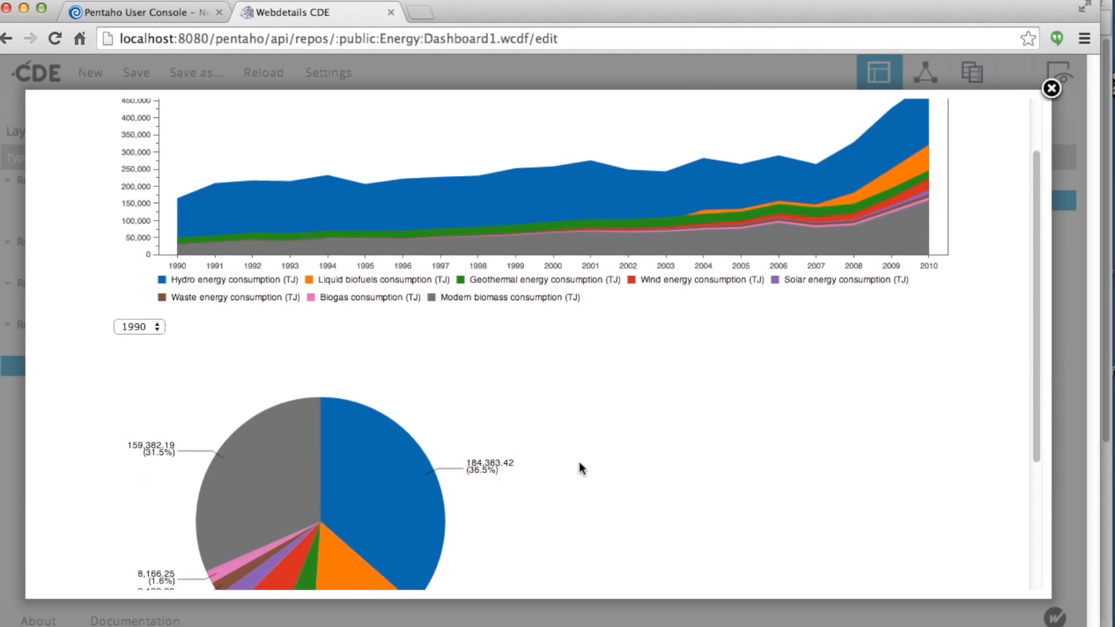
scroll(581, 468, up, 3)
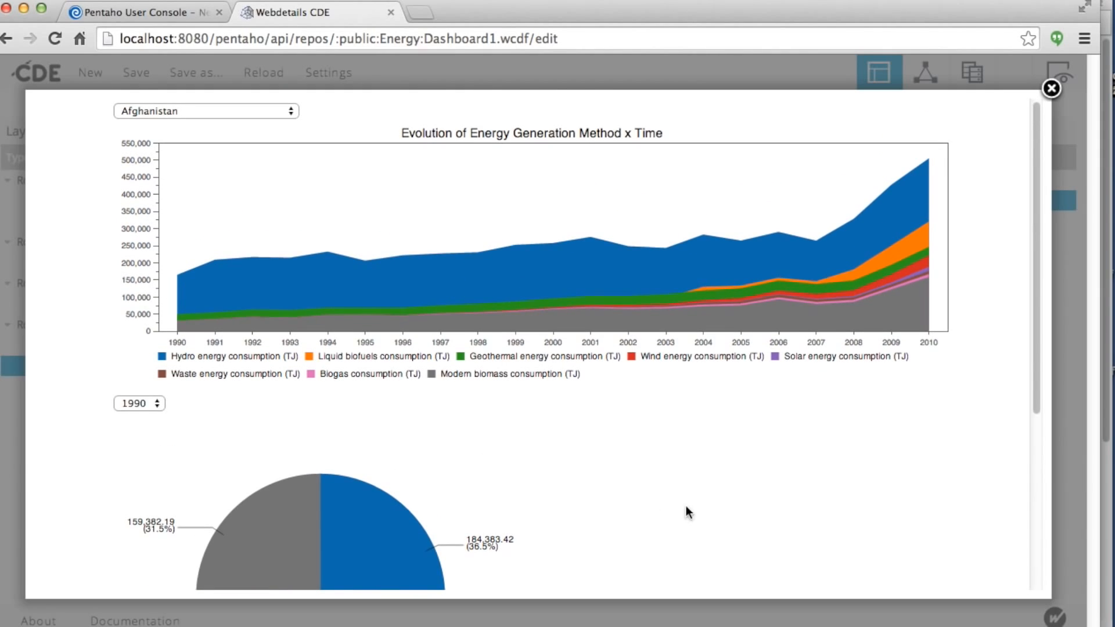
scroll(705, 503, down, 3)
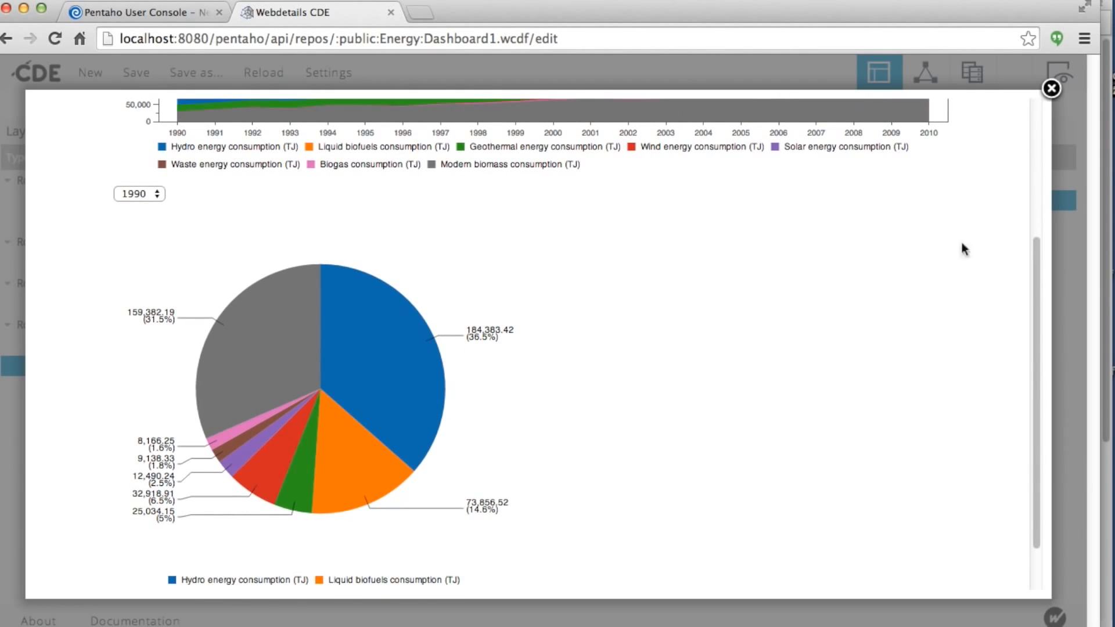
scroll(797, 312, up, 3)
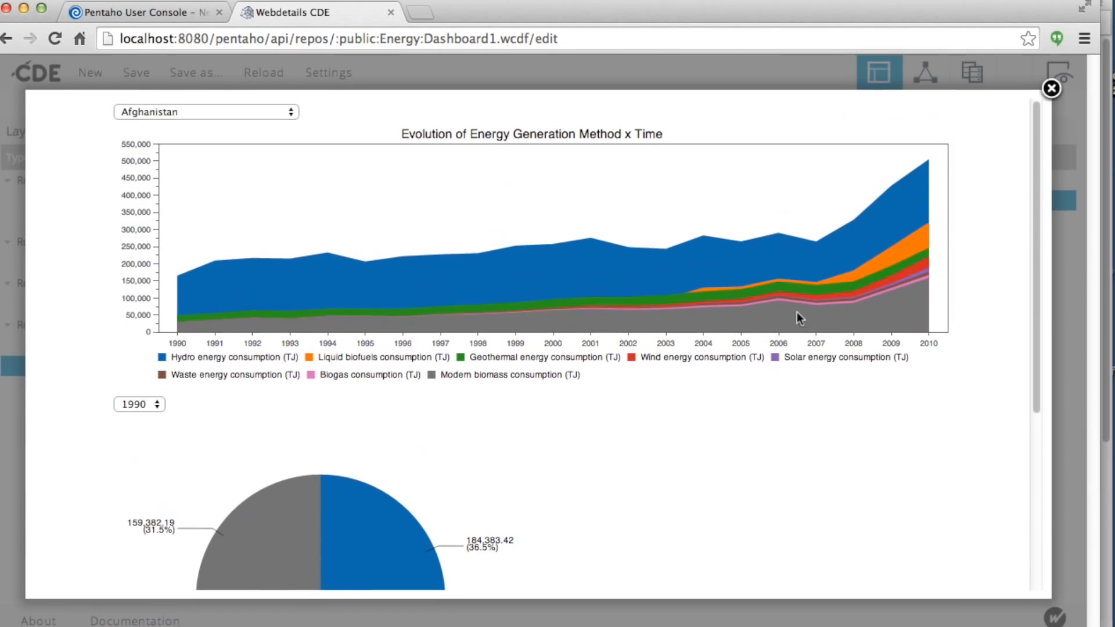
click(1052, 89)
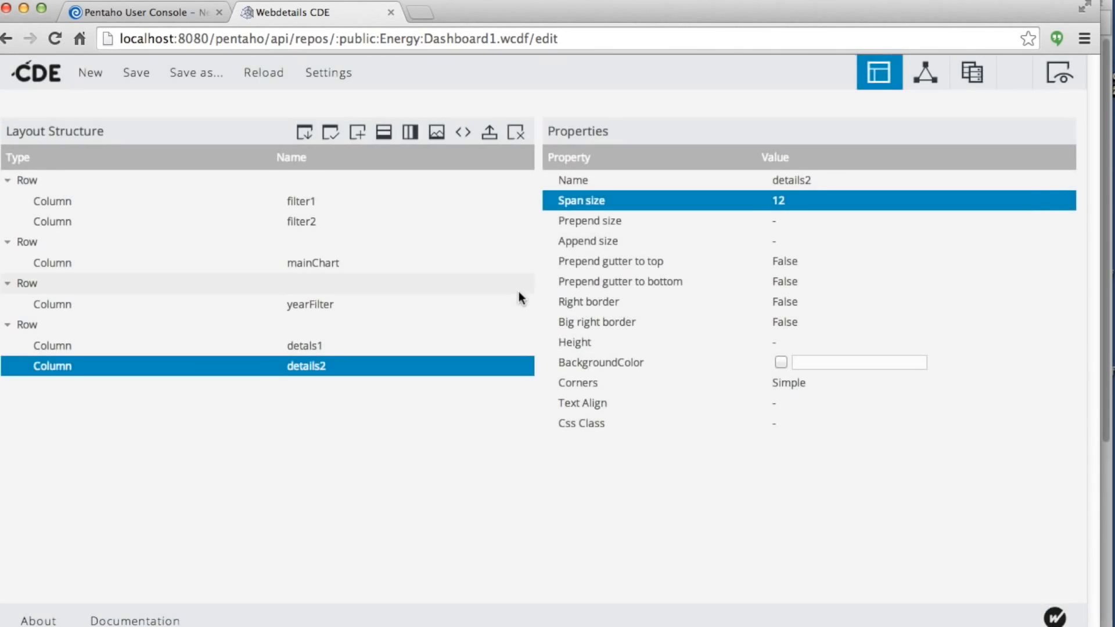
Switch to the finished Dashboard Example and examine its header, charts, selectors and energy type table.
click(53, 183)
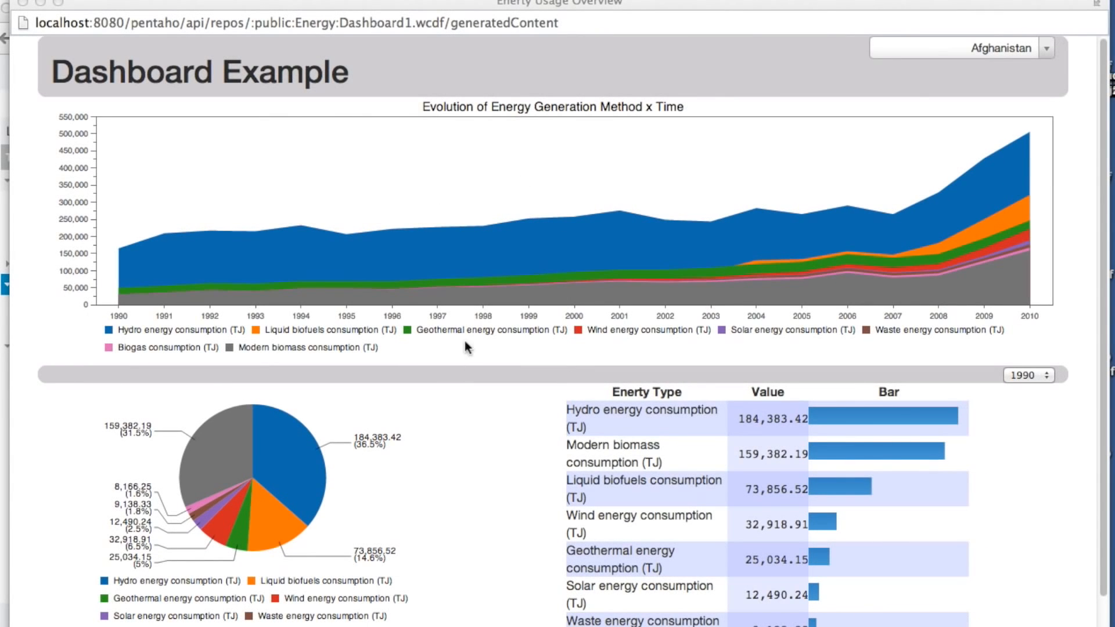
scroll(606, 232, down, 1)
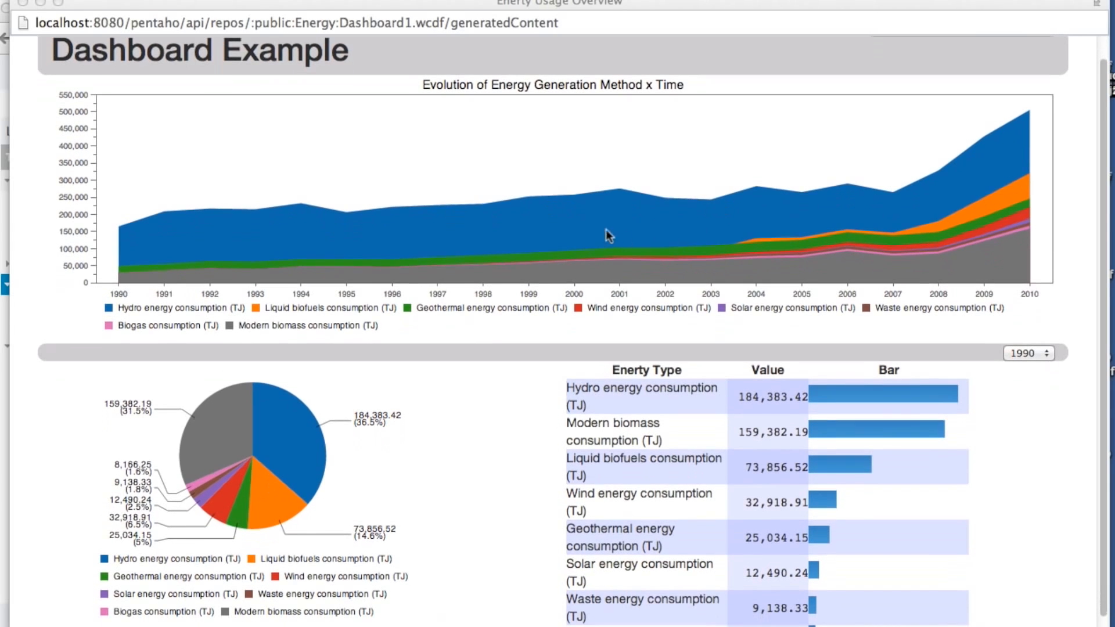
mouse_move(536, 216)
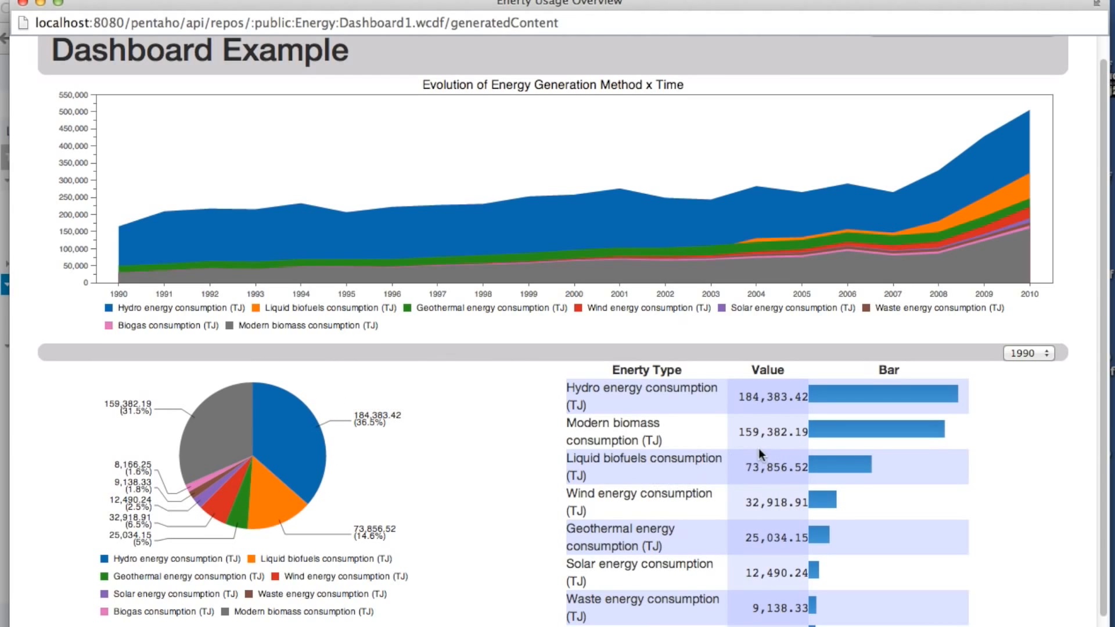
scroll(759, 448, down, 1)
scroll(423, 491, up, 2)
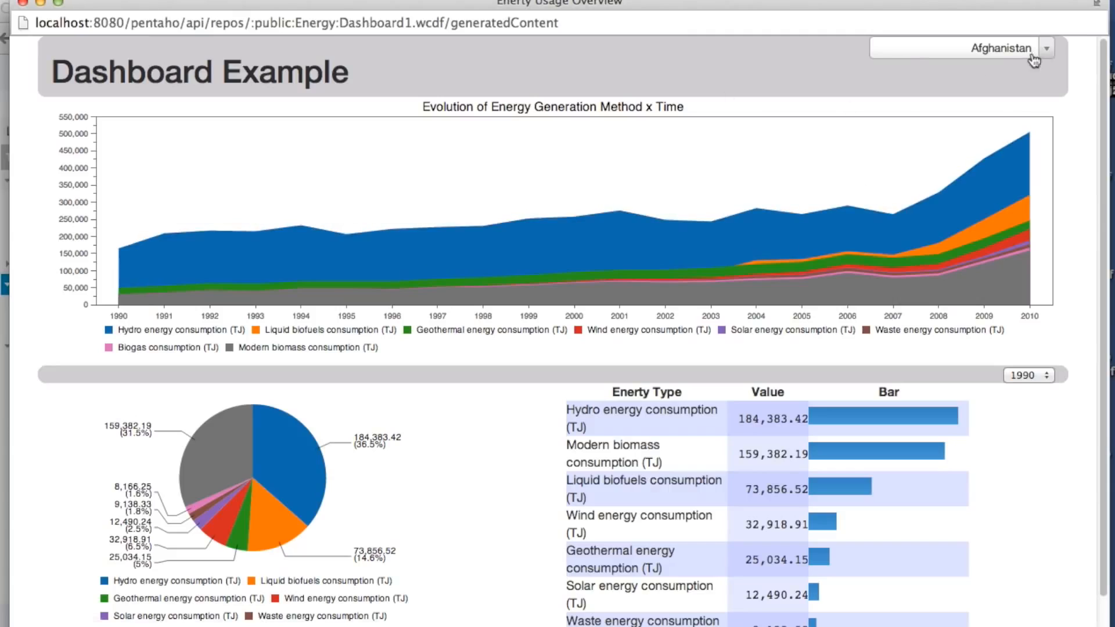
Test the country selector in the Dashboard Example by choosing Italy and France in turn.
click(947, 49)
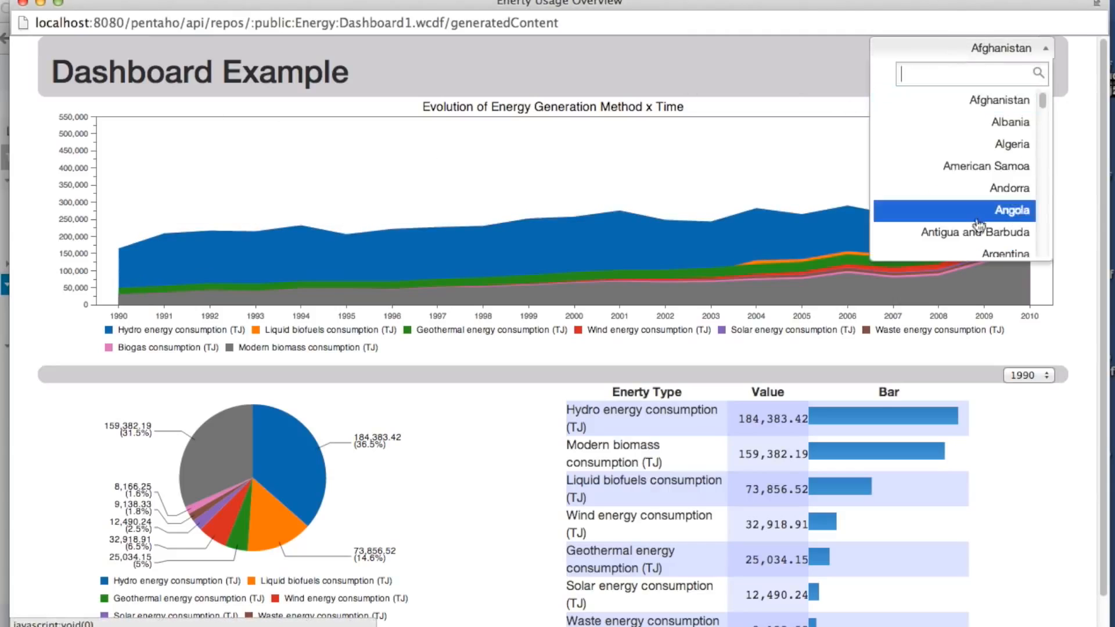
scroll(1008, 140, down, 5)
scroll(1006, 145, up, 5)
text(Ita)
click(1016, 105)
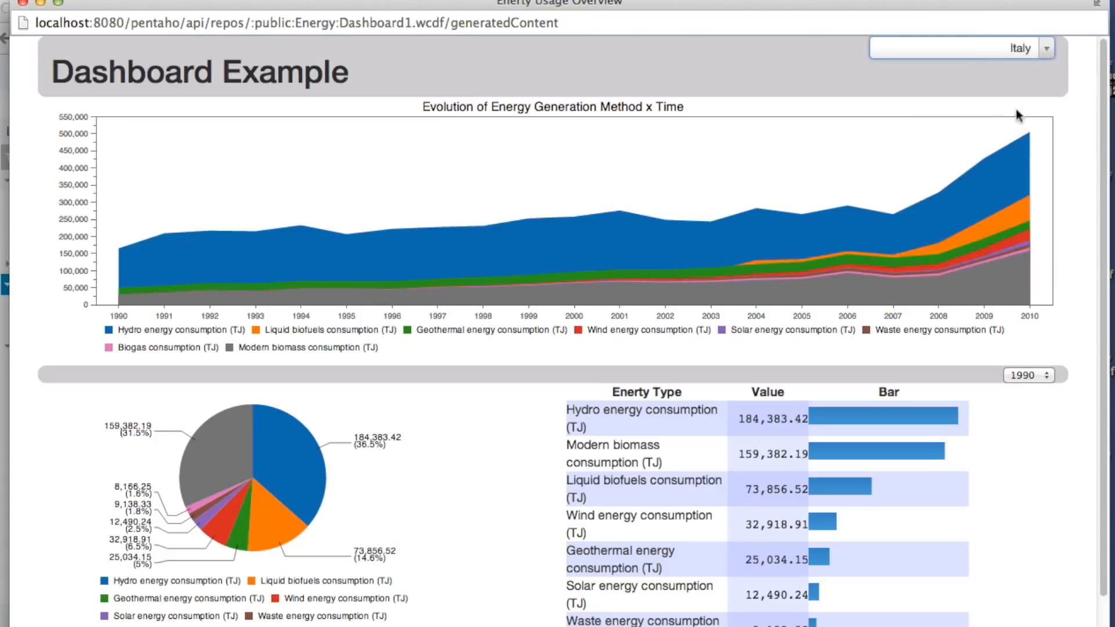
click(1005, 55)
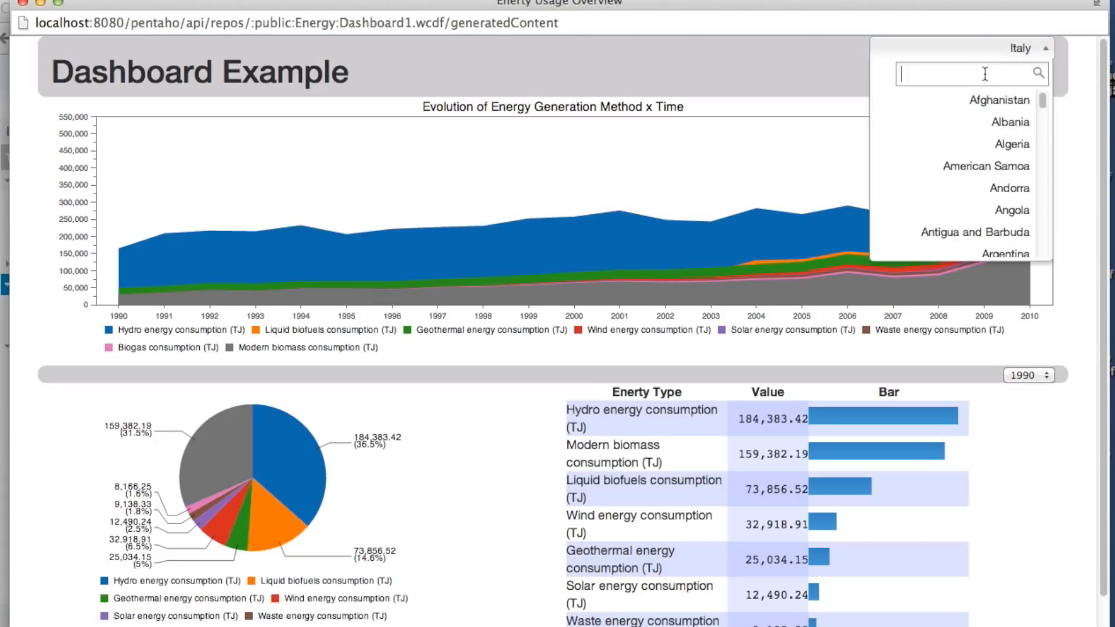
text(fra)
click(1008, 99)
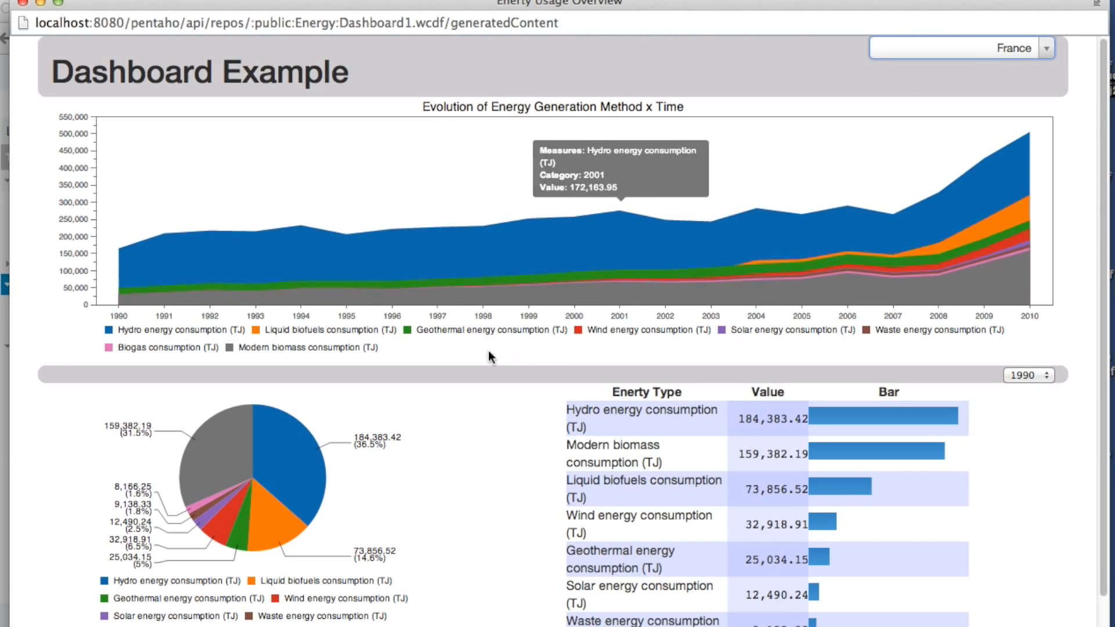
Return to the CDE editor's datasources and examine how the data_x_table MDX query defines its selected country.
key(super+grave)
click(964, 76)
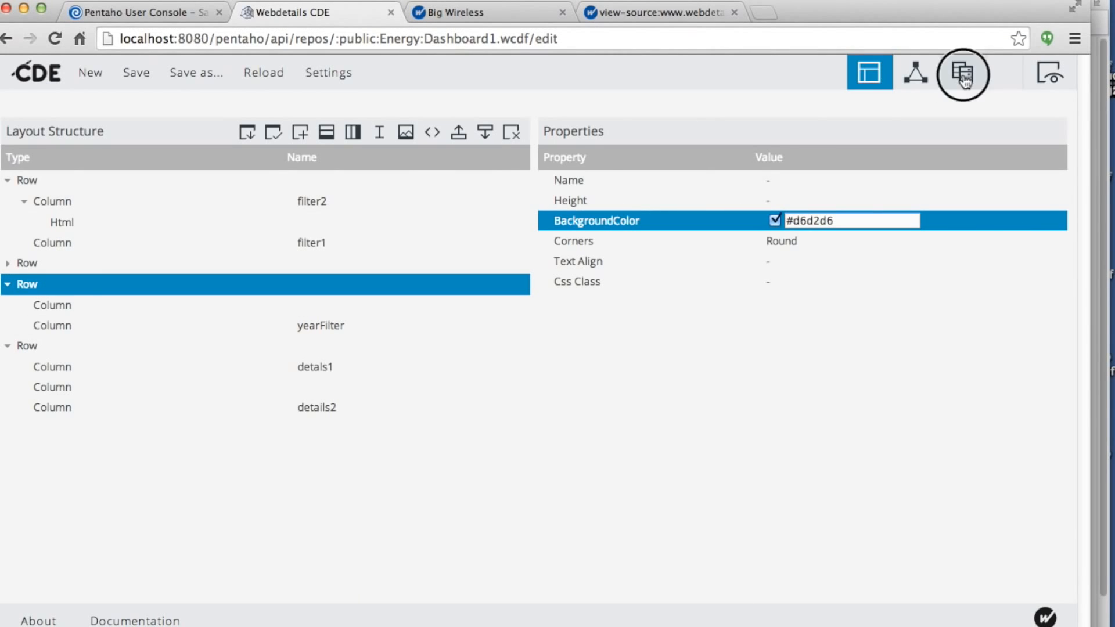
click(405, 180)
click(272, 181)
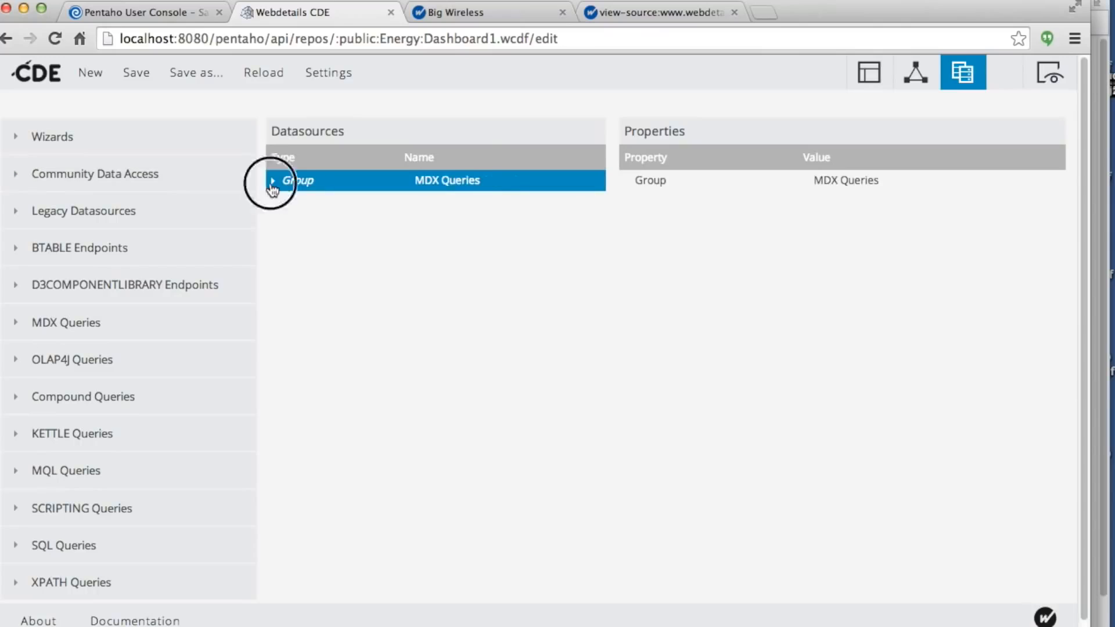
click(457, 284)
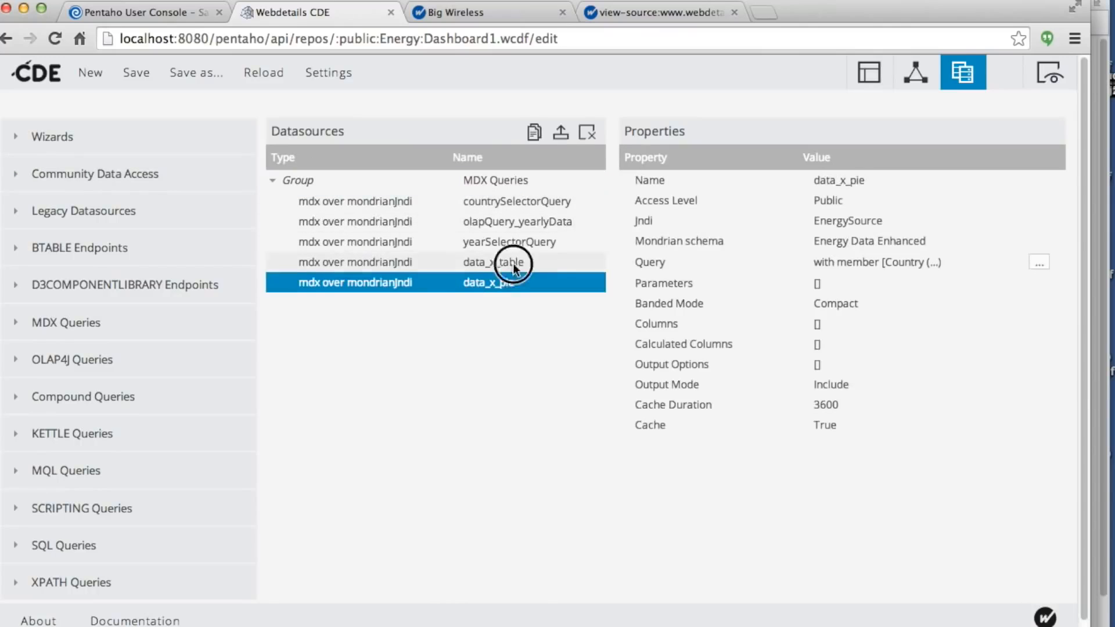
click(503, 262)
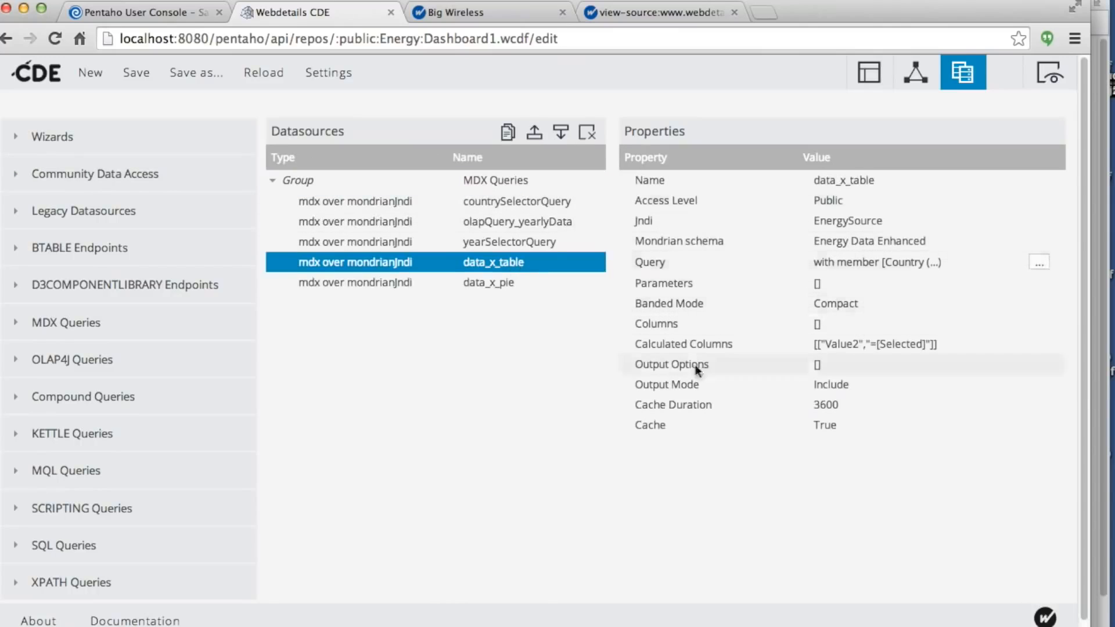
click(1038, 265)
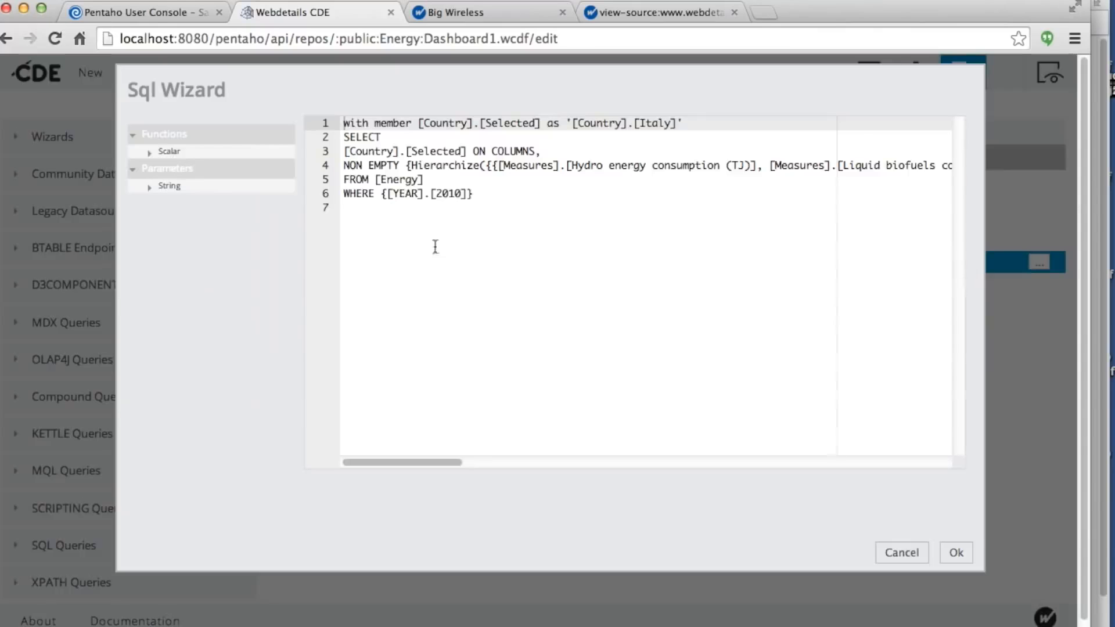
drag(574, 124, 678, 123)
click(901, 555)
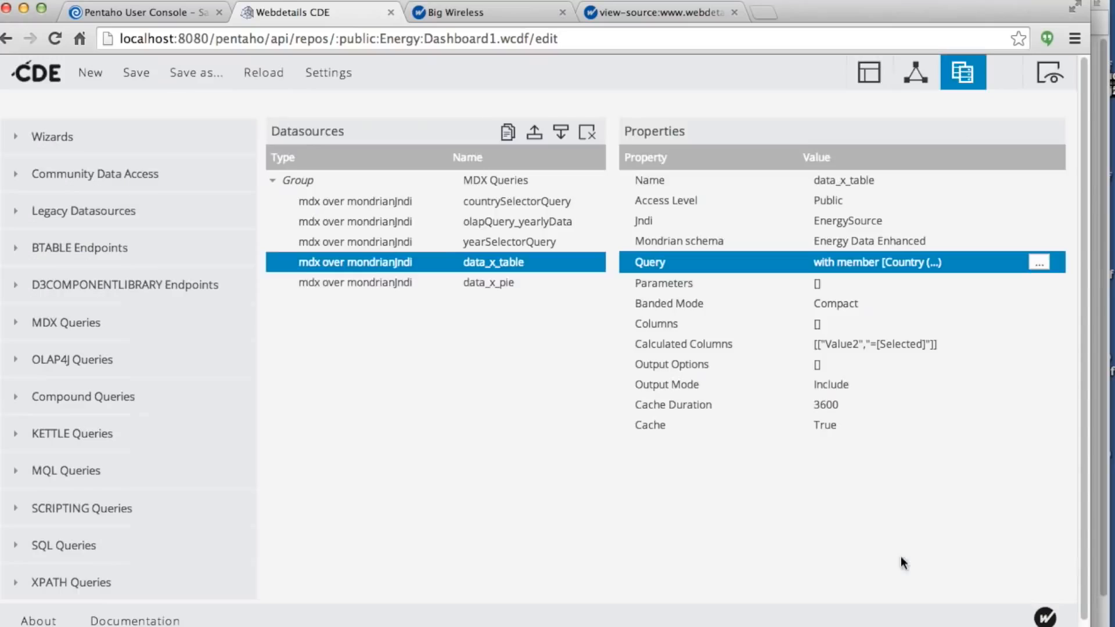
Replace the copied [Country].[Italy] member in the olapQuery_yearlyData query's WHERE clause with the parameter ${country}.
click(424, 226)
click(1038, 263)
drag(387, 182, 491, 180)
key(super+c)
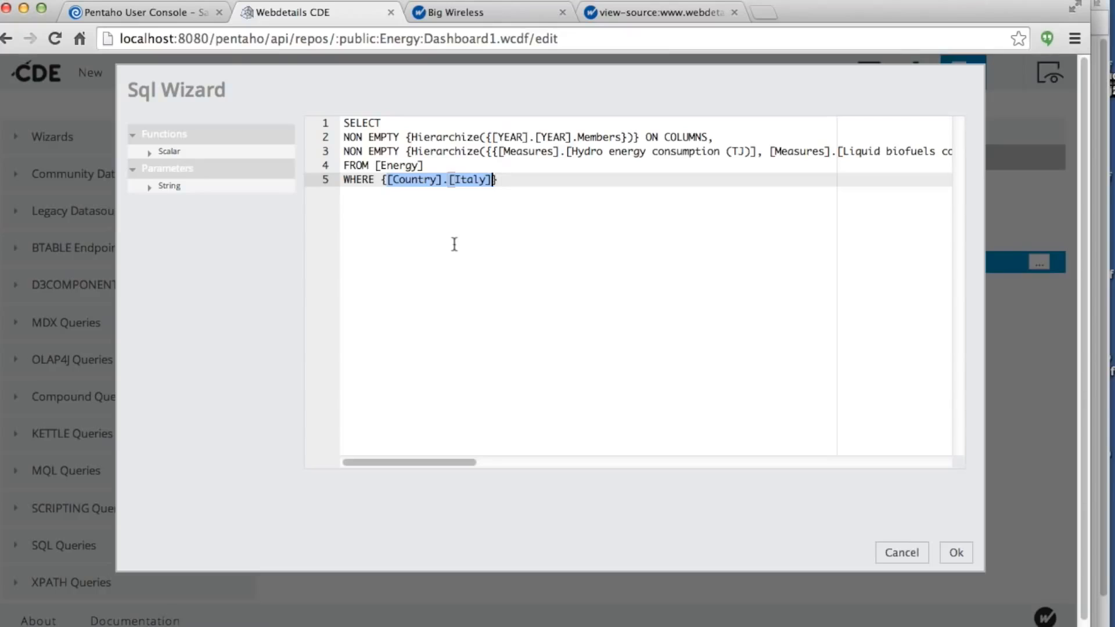
text($)
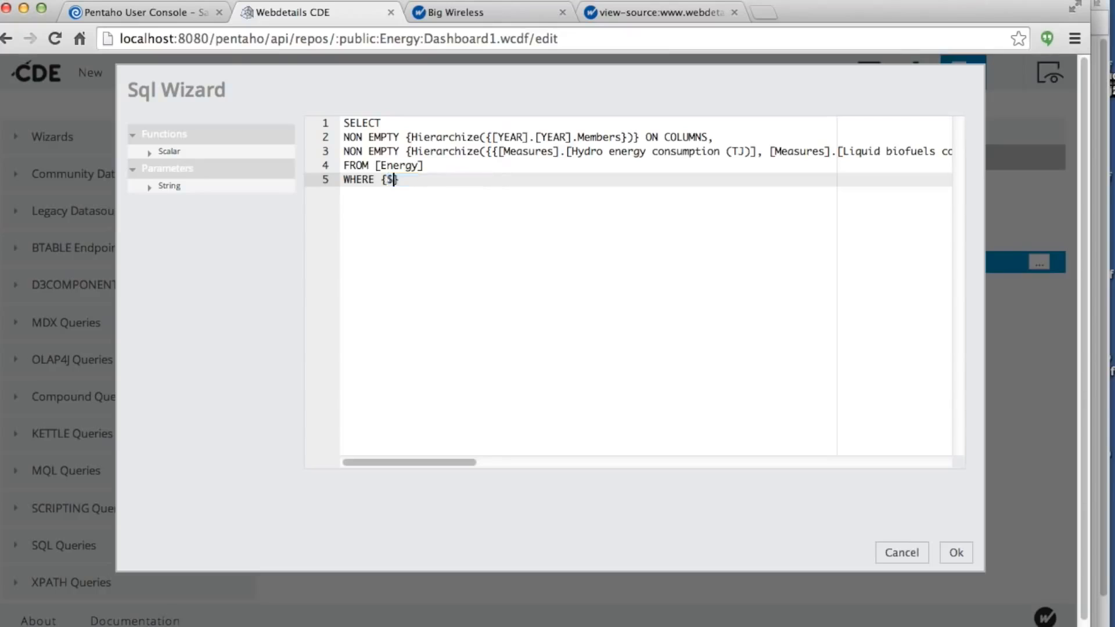
text({country)
click(969, 553)
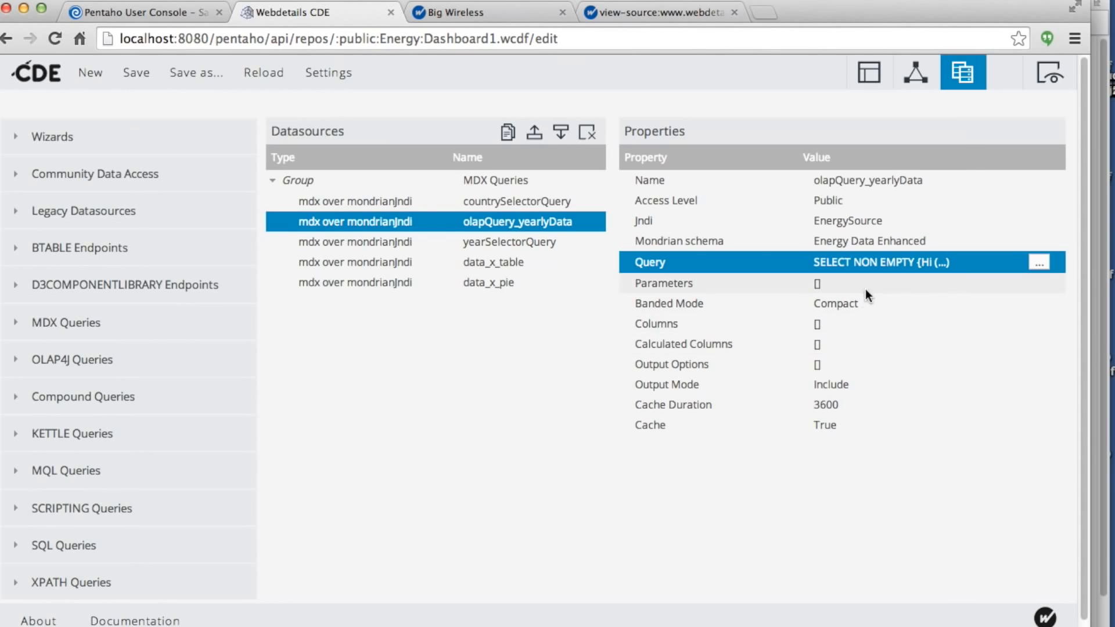
Add a String parameter named country with the default value [Country].[Italy] to olapQuery_yearlyData.
click(943, 284)
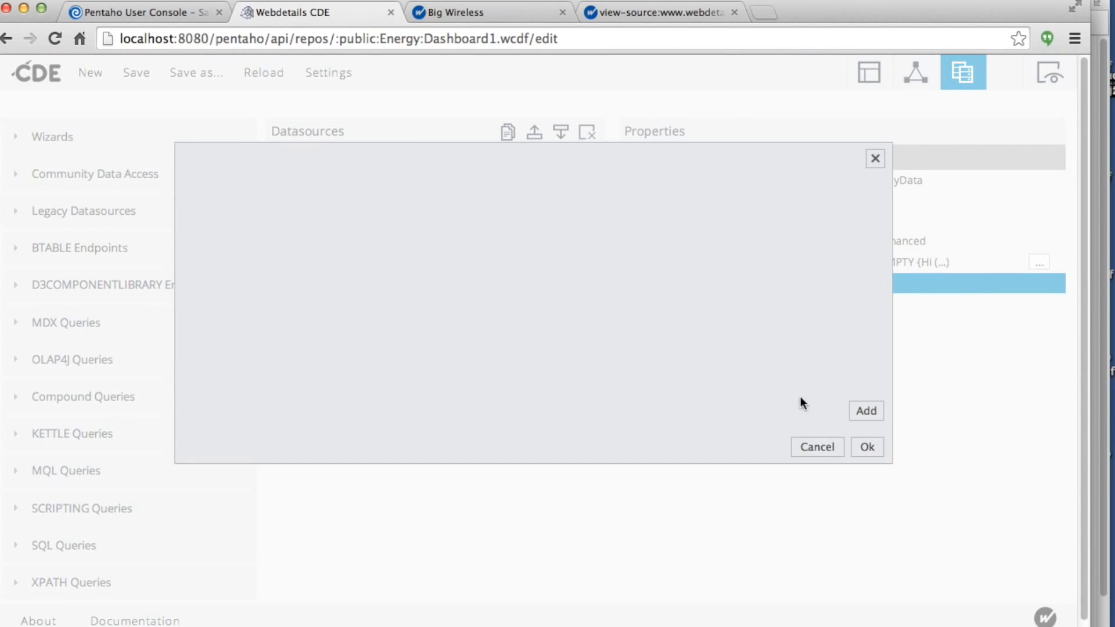
click(872, 410)
click(334, 205)
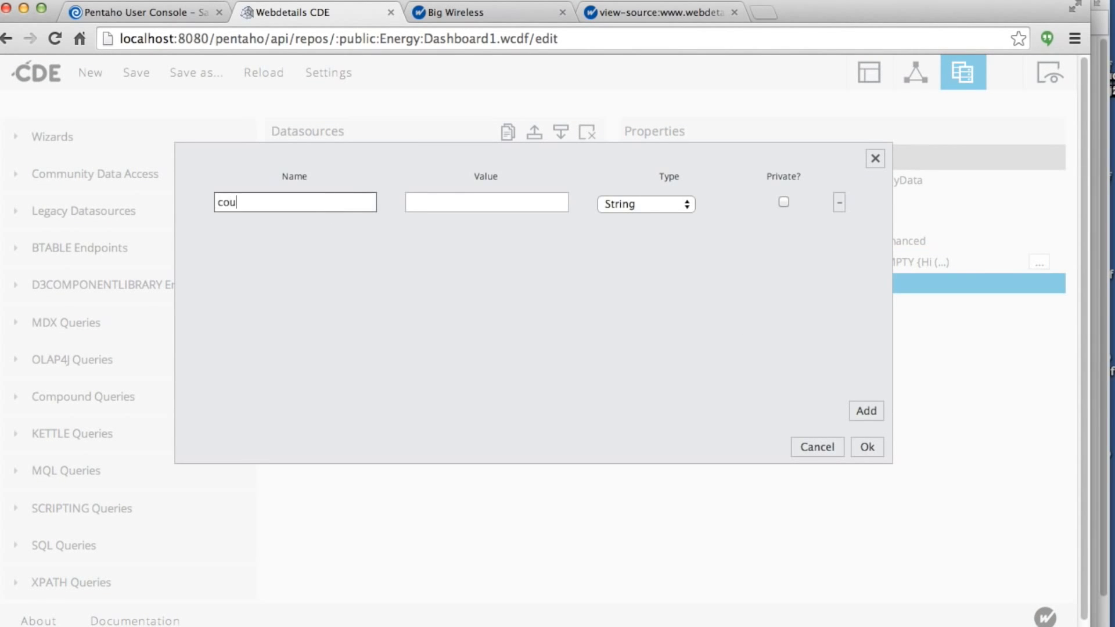
click(425, 206)
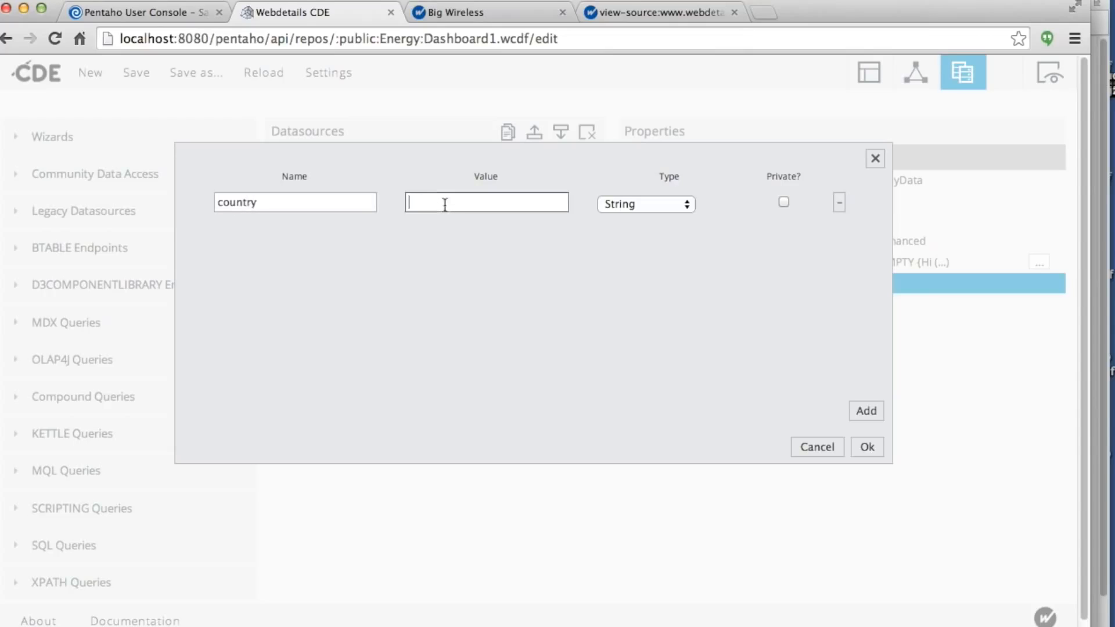
key(super+v)
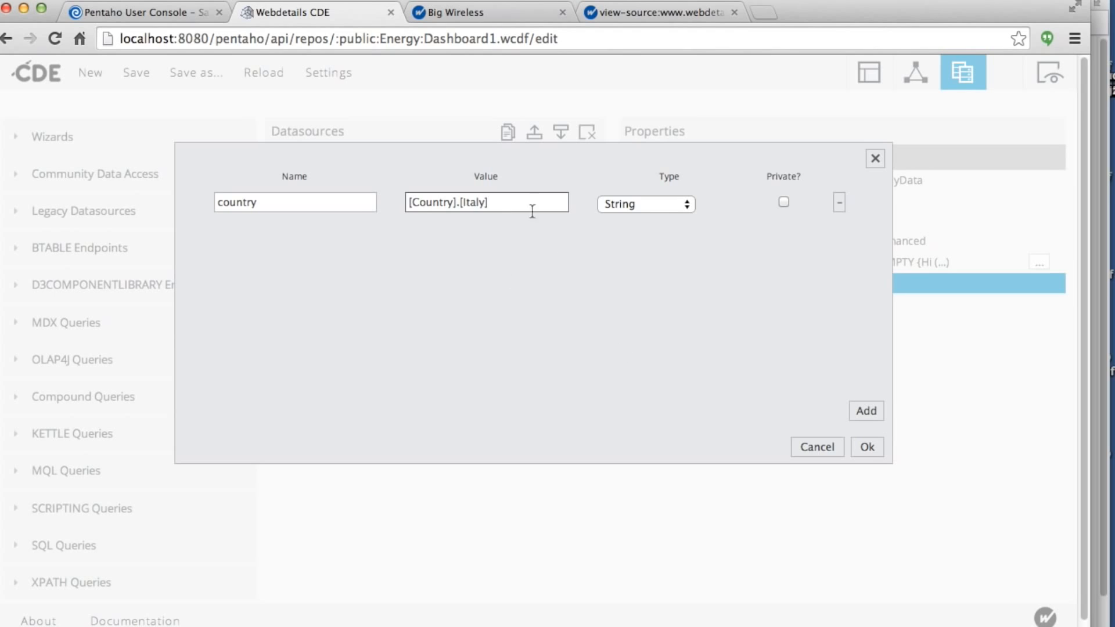
click(864, 447)
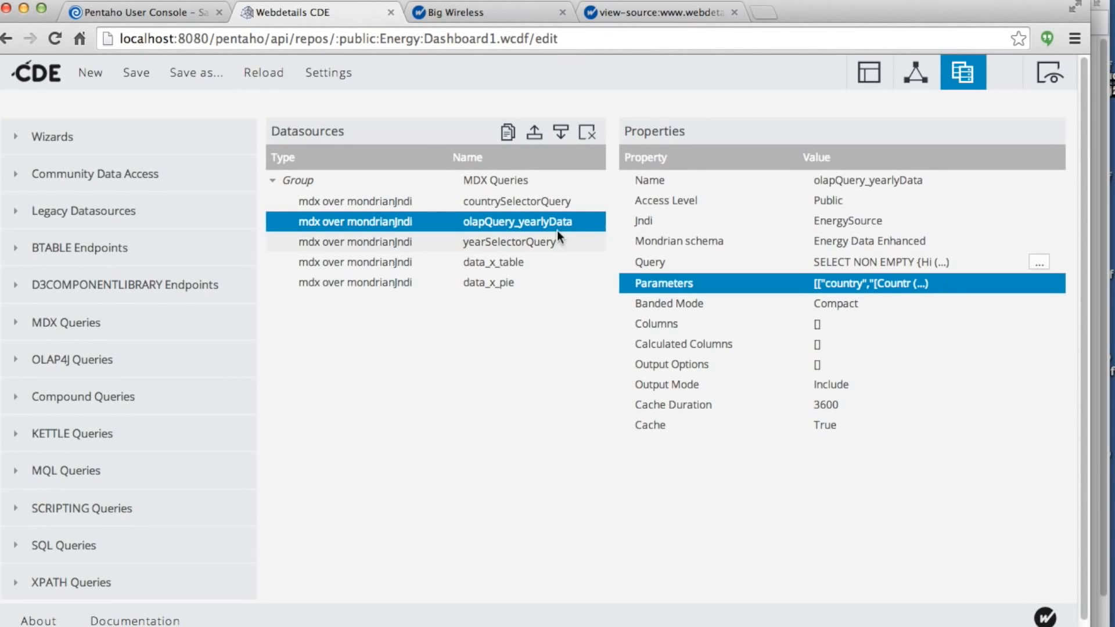
In the data_x_table query, replace the copied [Country].[Italy] member in the Selected definition with ${country}.
click(481, 262)
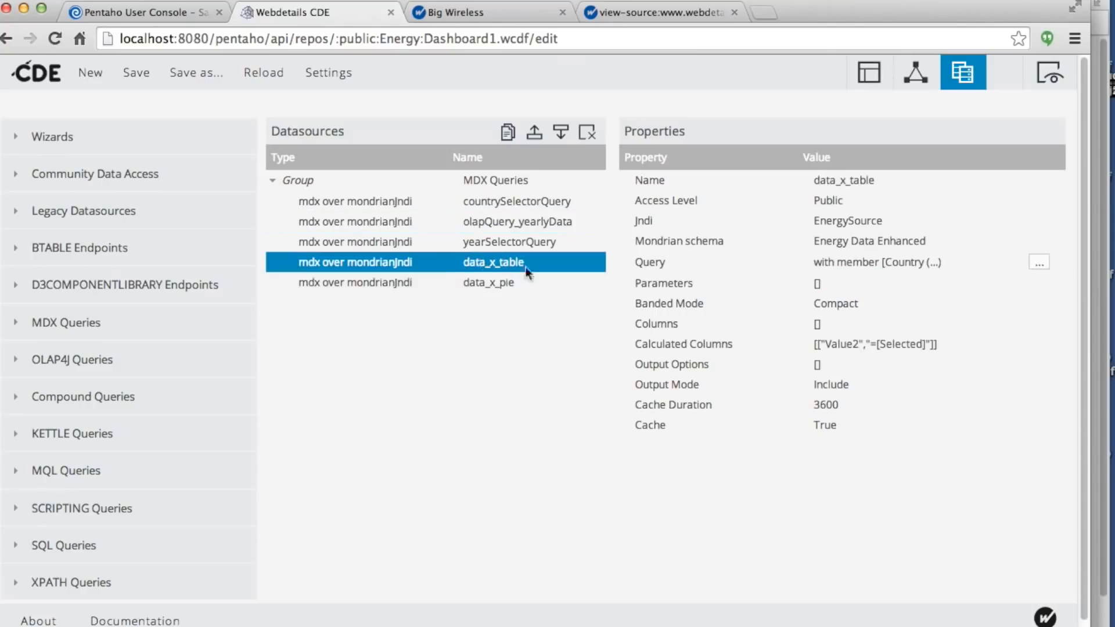
click(1040, 264)
click(466, 153)
drag(573, 123, 677, 123)
key(super+c)
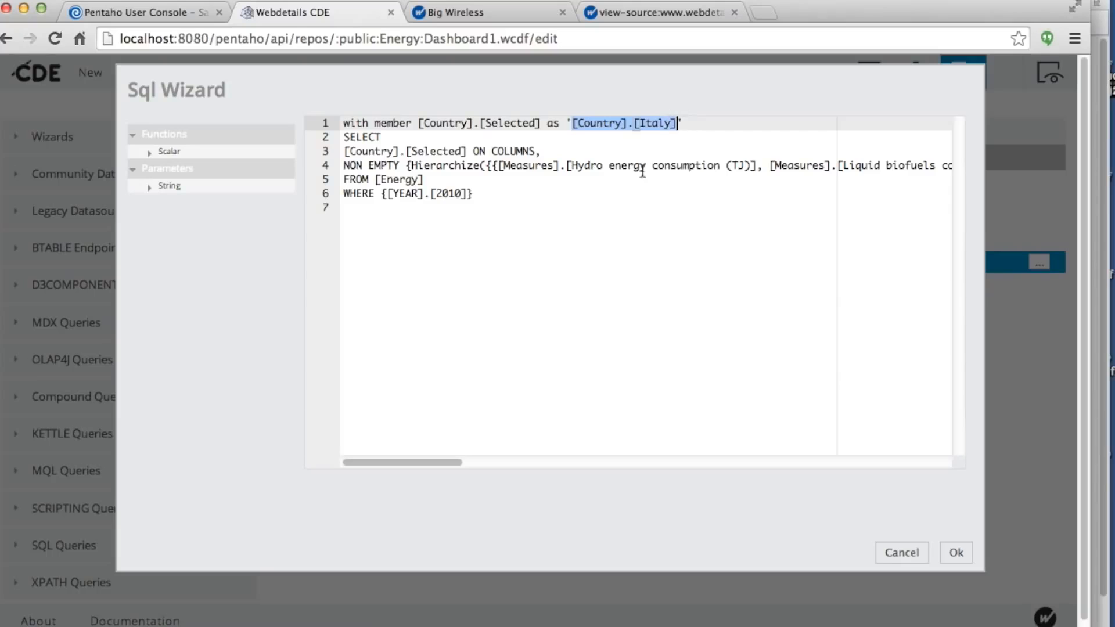
text({c)
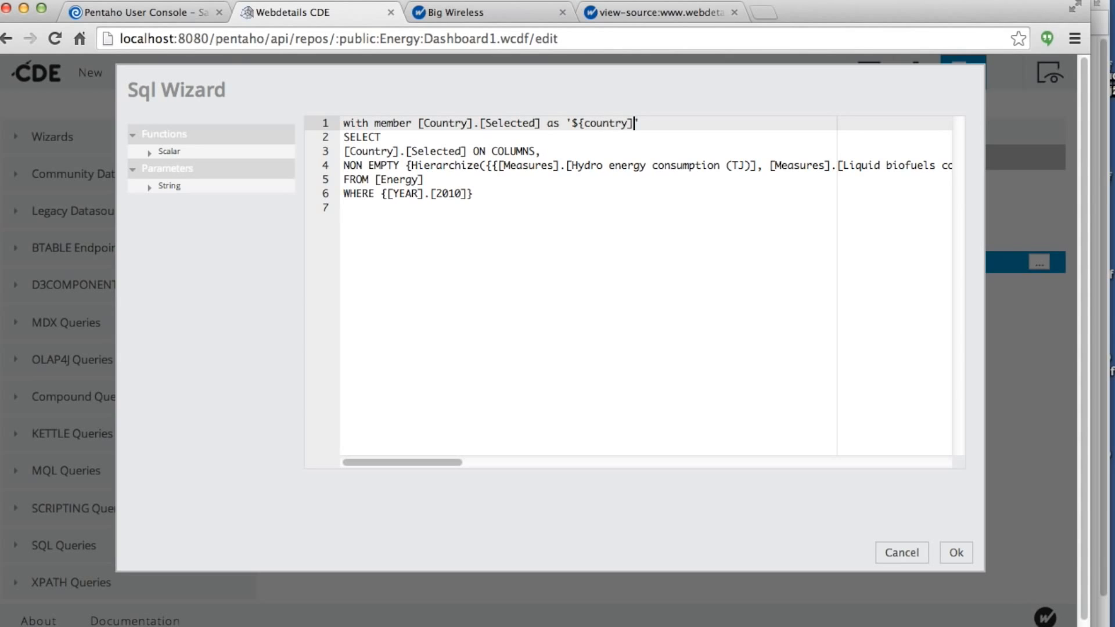
click(955, 552)
Add a String parameter named country with the default value [Country].[Italy] to data_x_table.
click(1016, 284)
click(1040, 284)
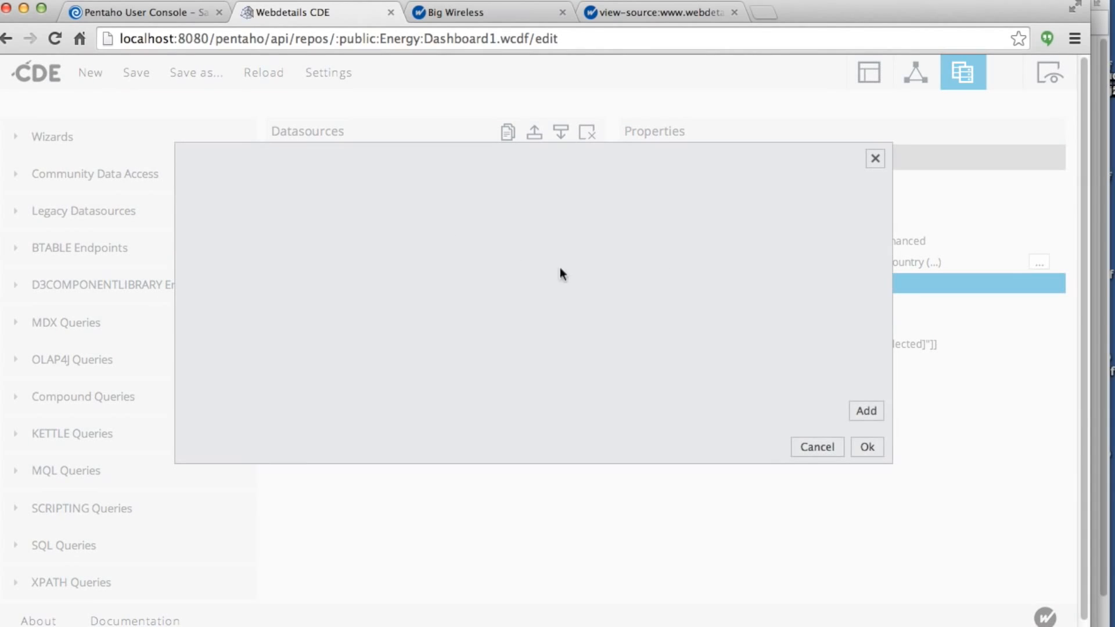
click(865, 412)
click(294, 203)
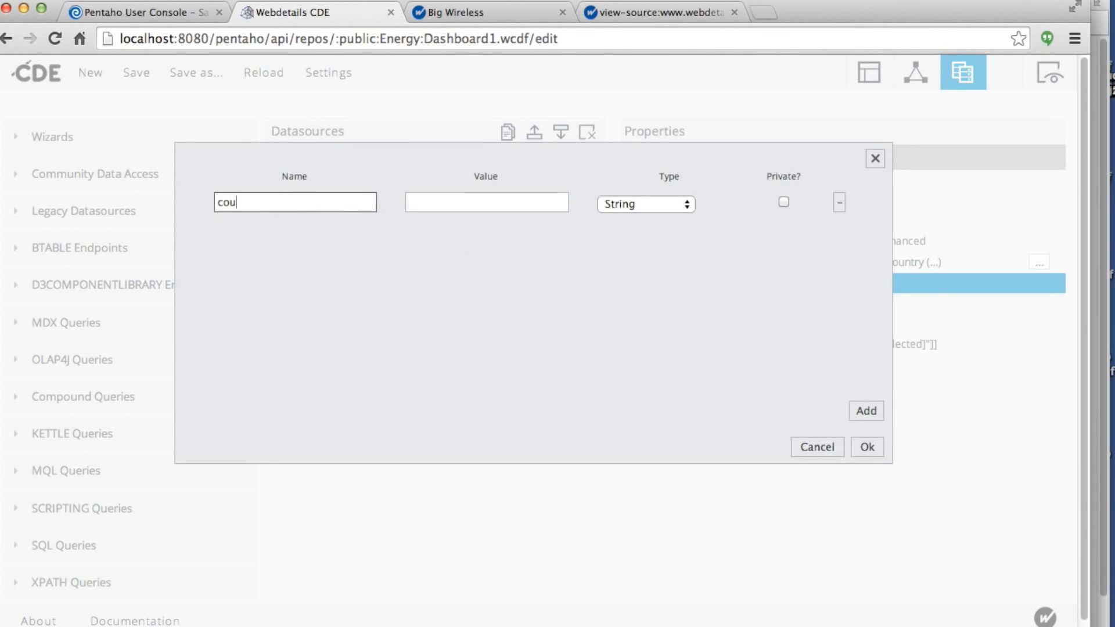
click(457, 204)
key(super+v)
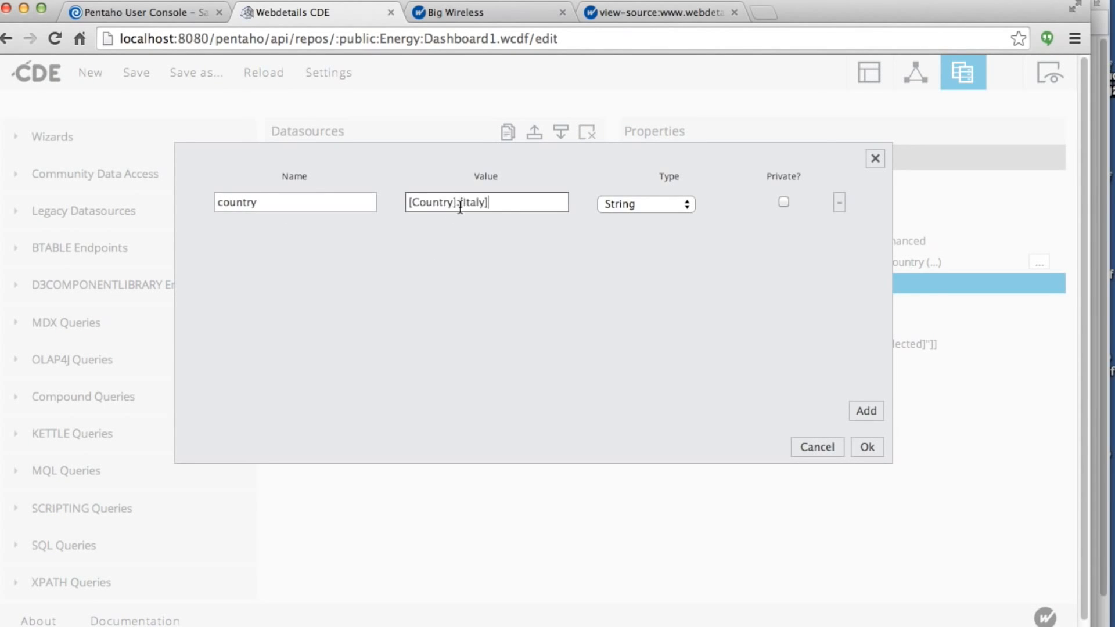
click(867, 448)
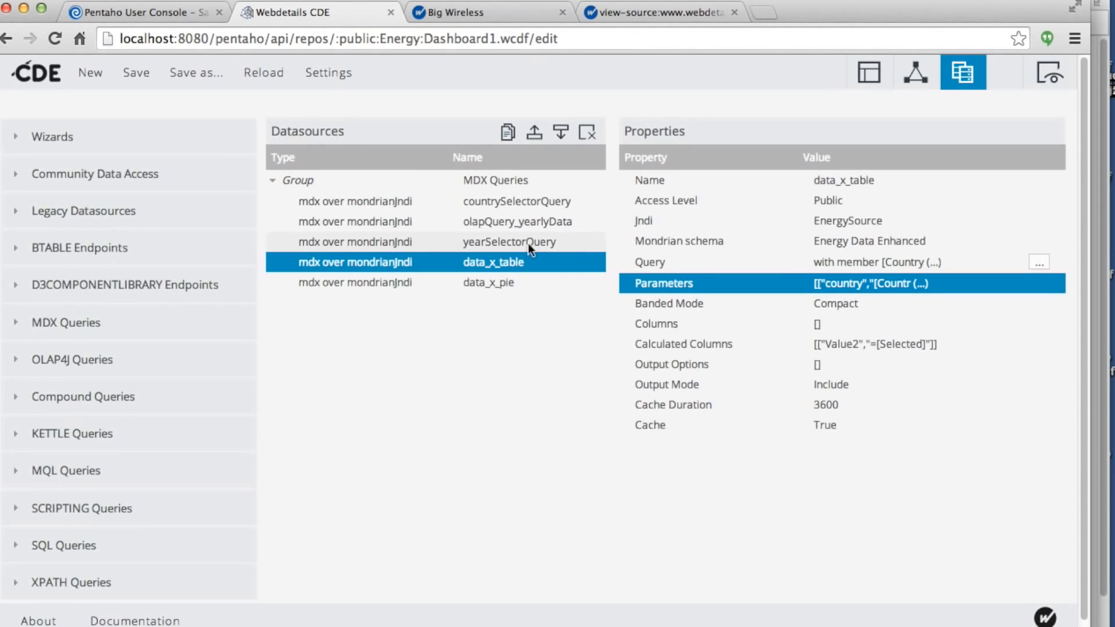
In the data_x_pie query, replace the copied [Country].[Italy] member in the Selected definition with ${country}.
click(482, 285)
click(1040, 262)
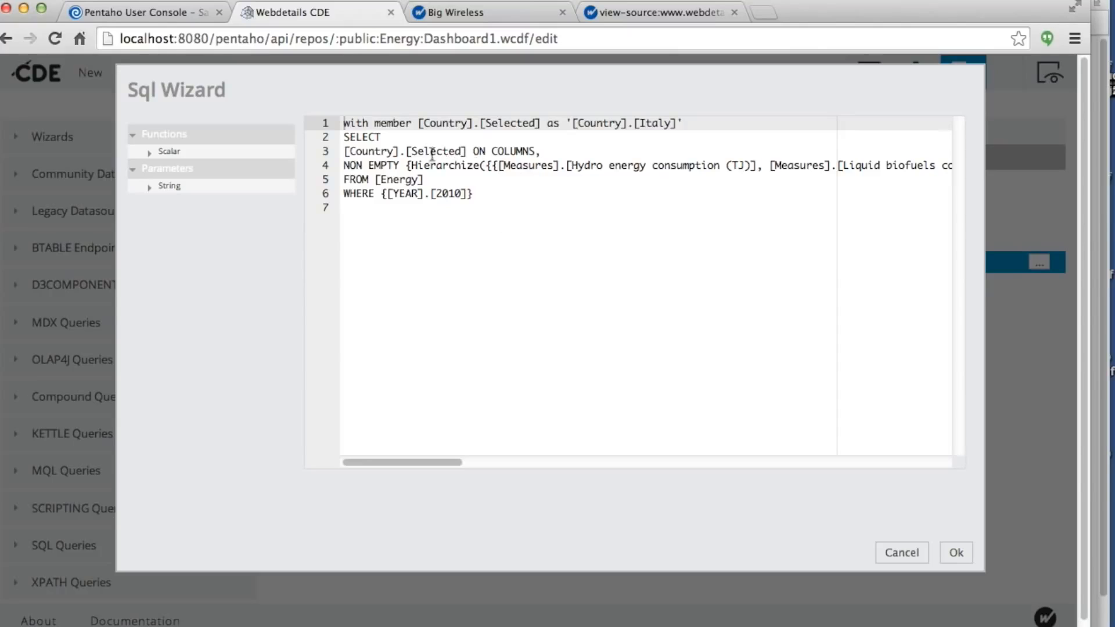
drag(575, 124, 677, 126)
key(super+c)
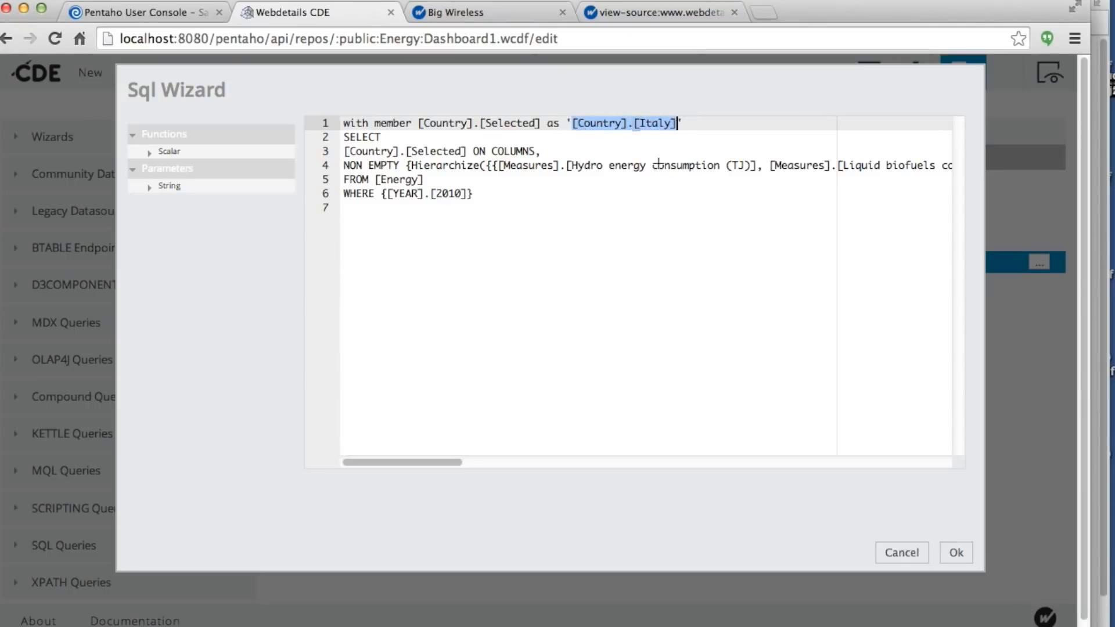
text(${coun)
click(956, 552)
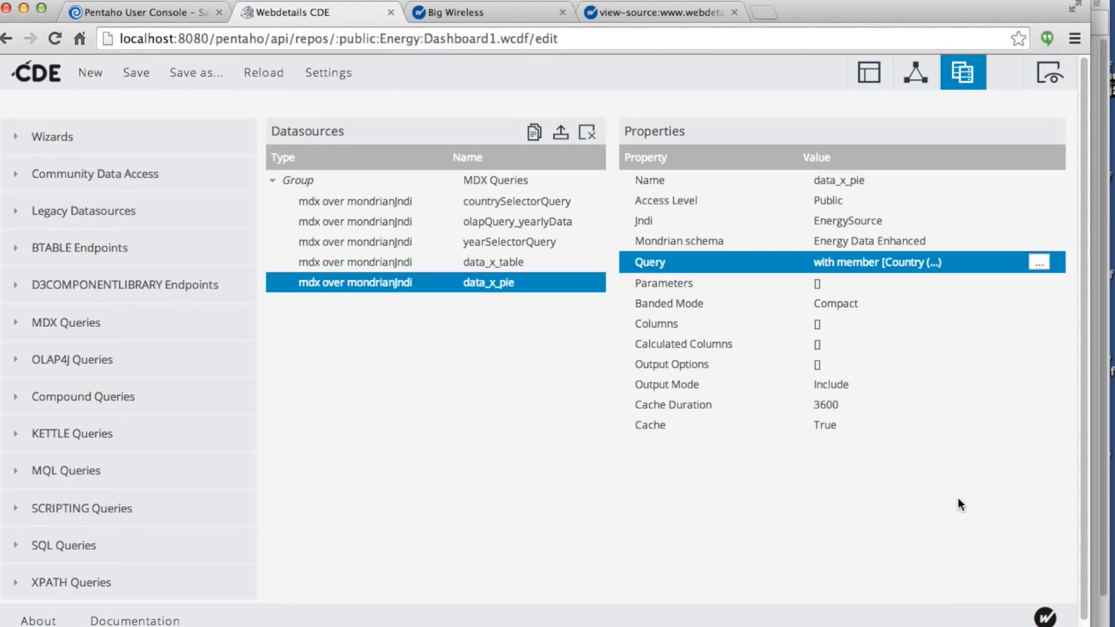
Add a String parameter named country with the default value [Country].[Italy] to data_x_pie and save the dashboard.
click(1039, 286)
click(1039, 284)
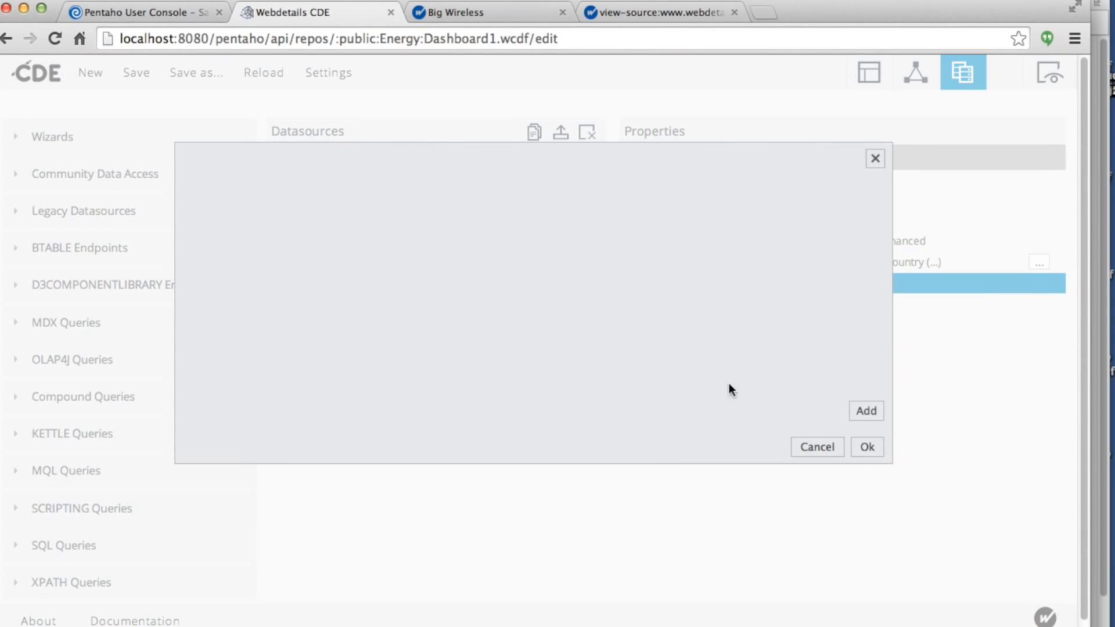
click(866, 410)
click(314, 201)
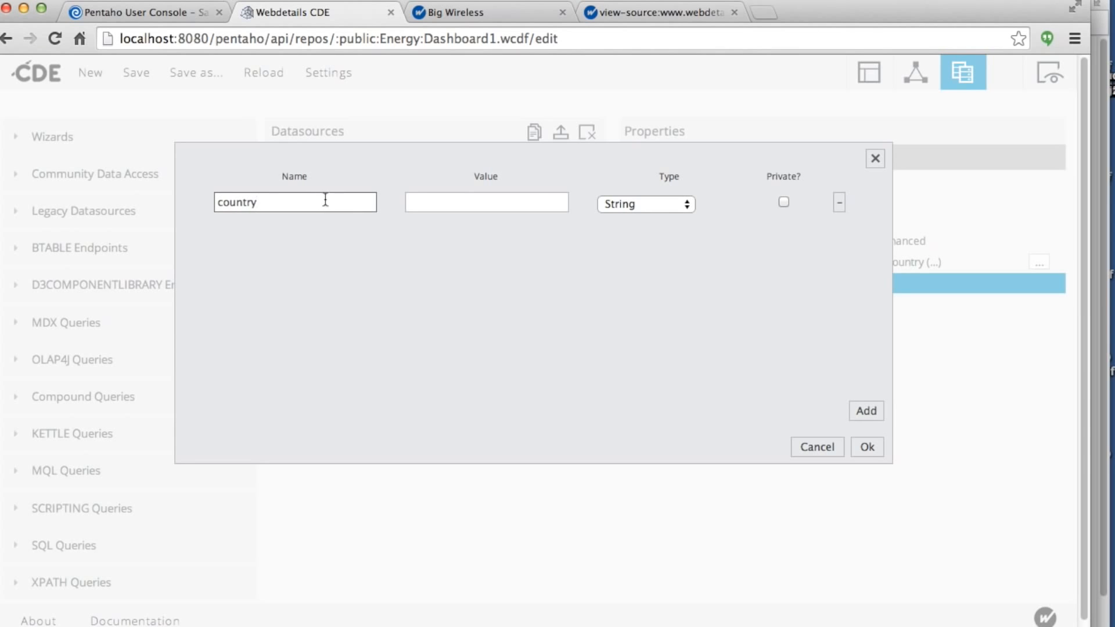
click(409, 204)
key(super+v)
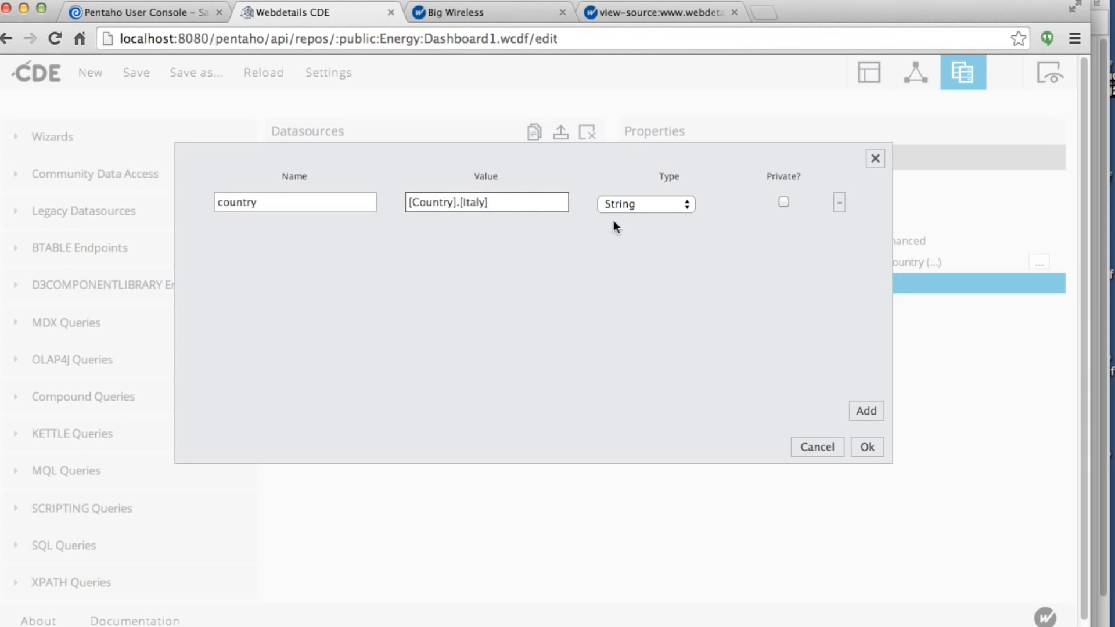
click(867, 447)
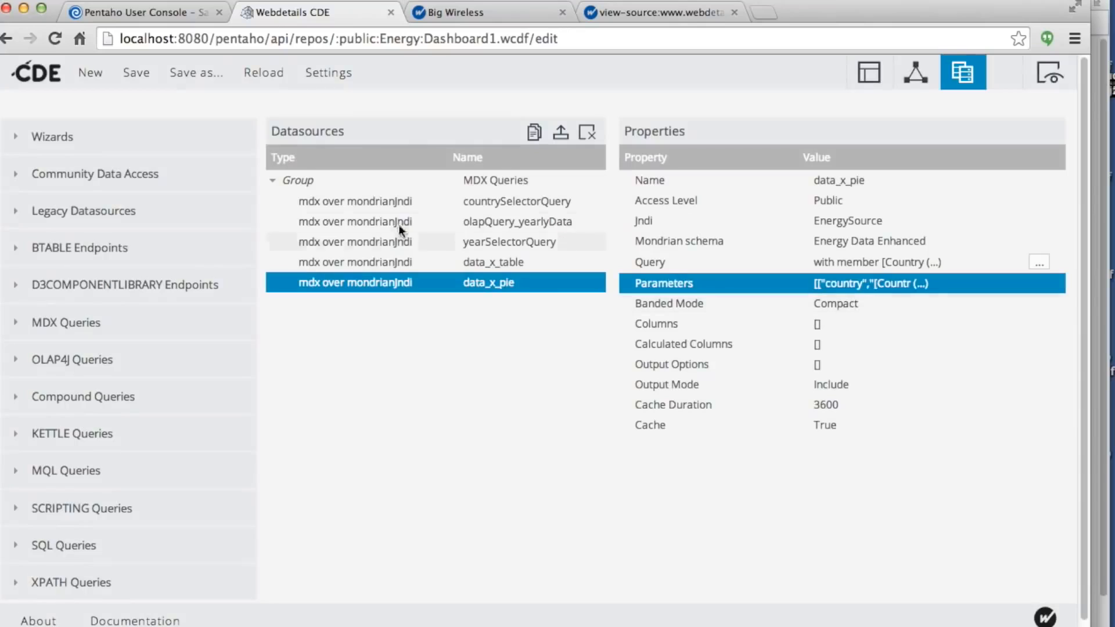
click(142, 74)
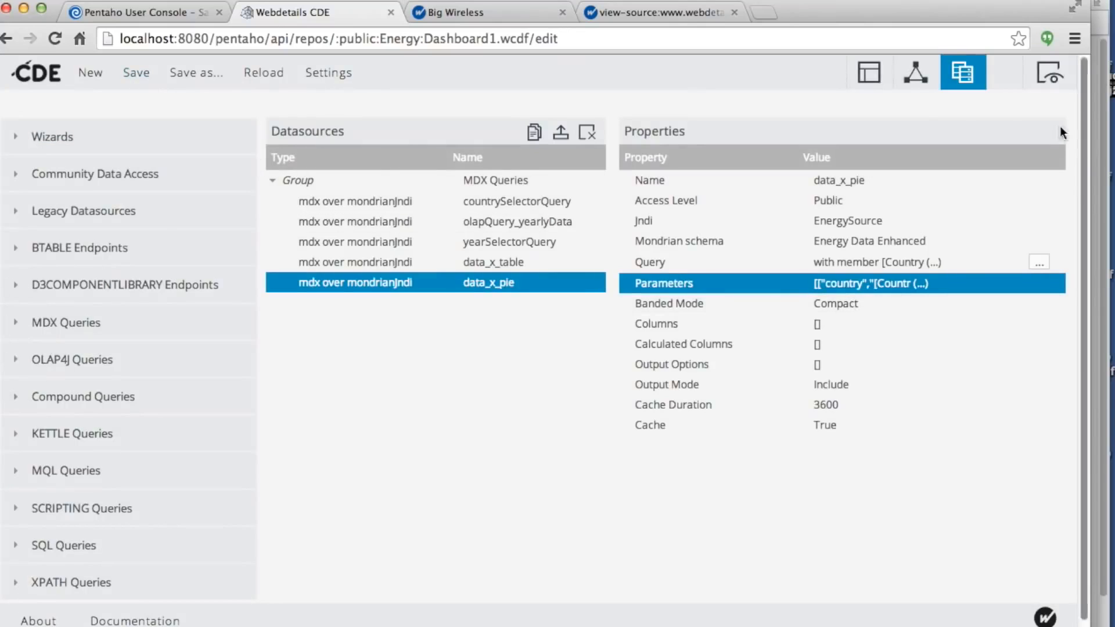
Add a parameter named country with the value countrySelectorParameter to the overviewTimeChart stacked area chart component.
click(923, 83)
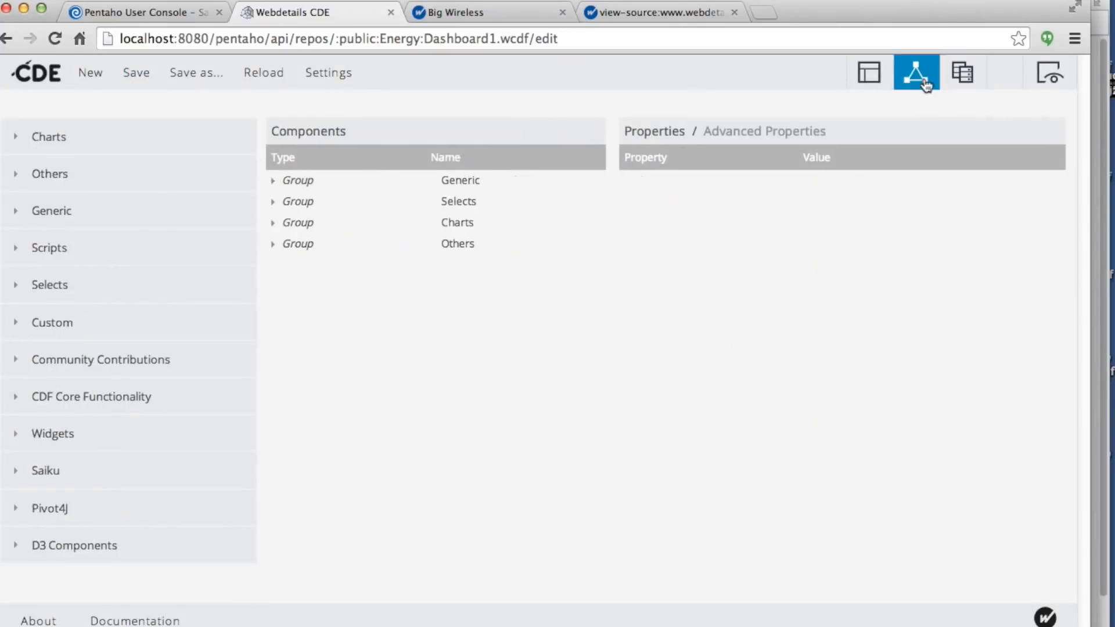
click(273, 246)
click(273, 223)
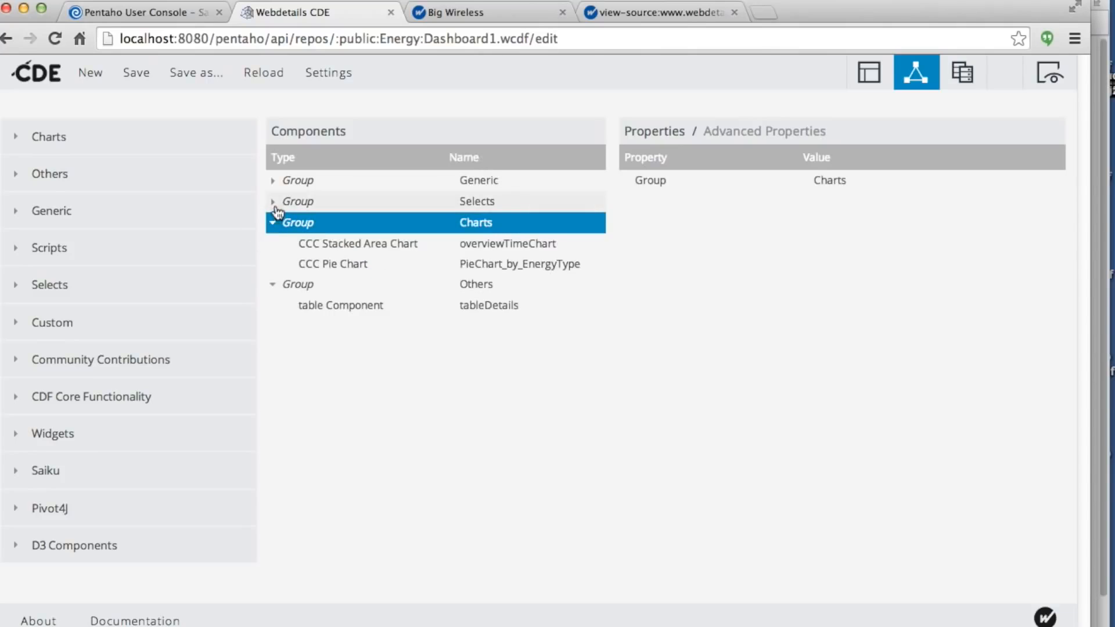
click(271, 202)
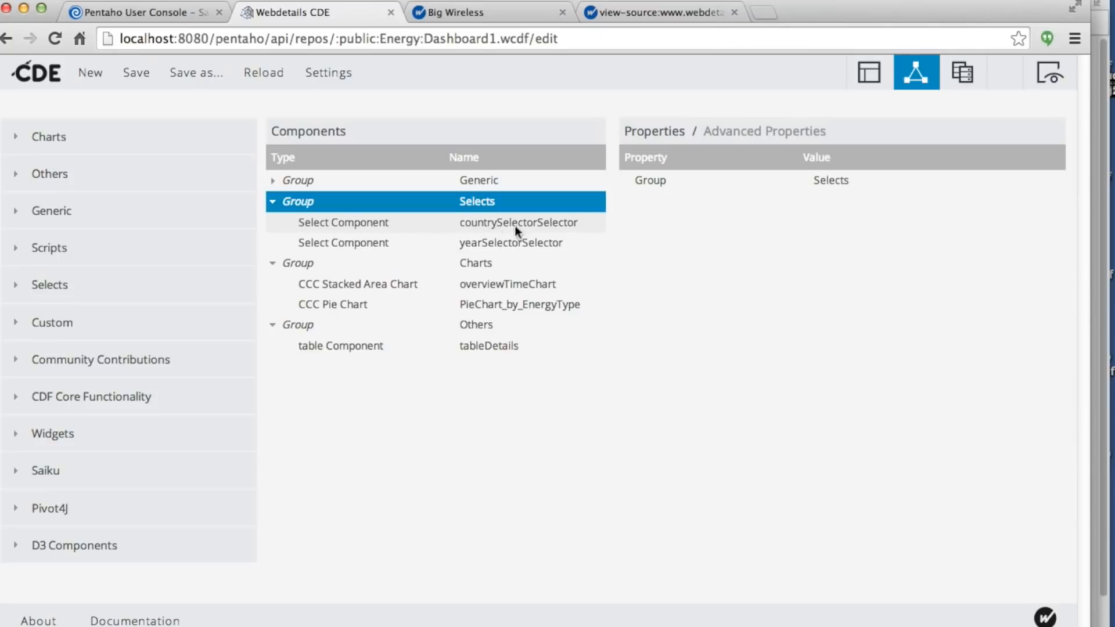
click(482, 227)
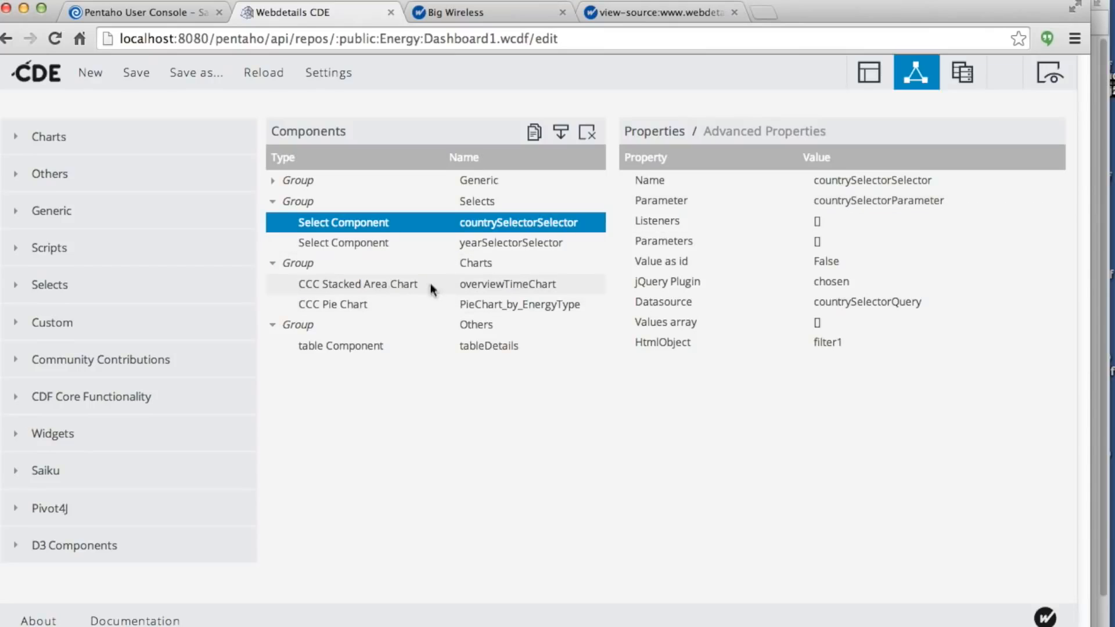
click(493, 284)
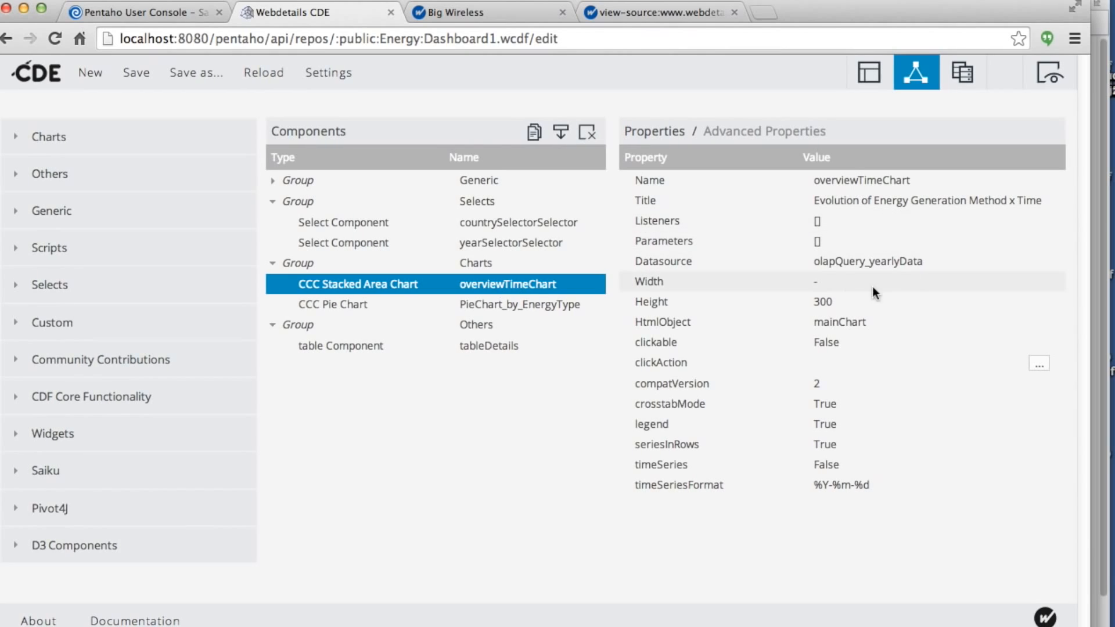
click(831, 240)
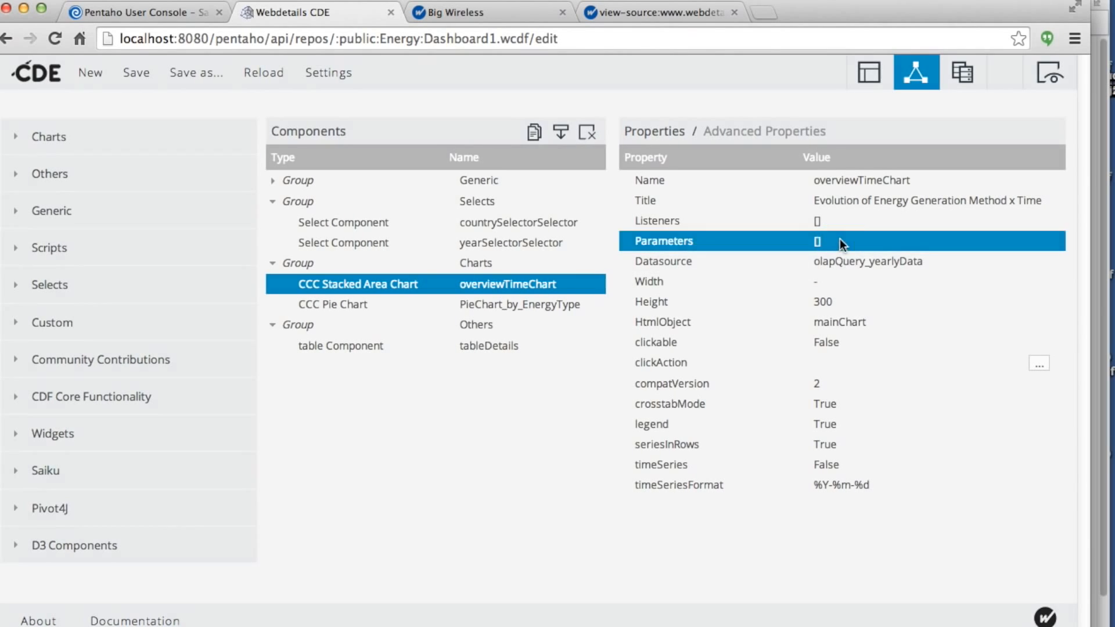
click(775, 411)
click(339, 183)
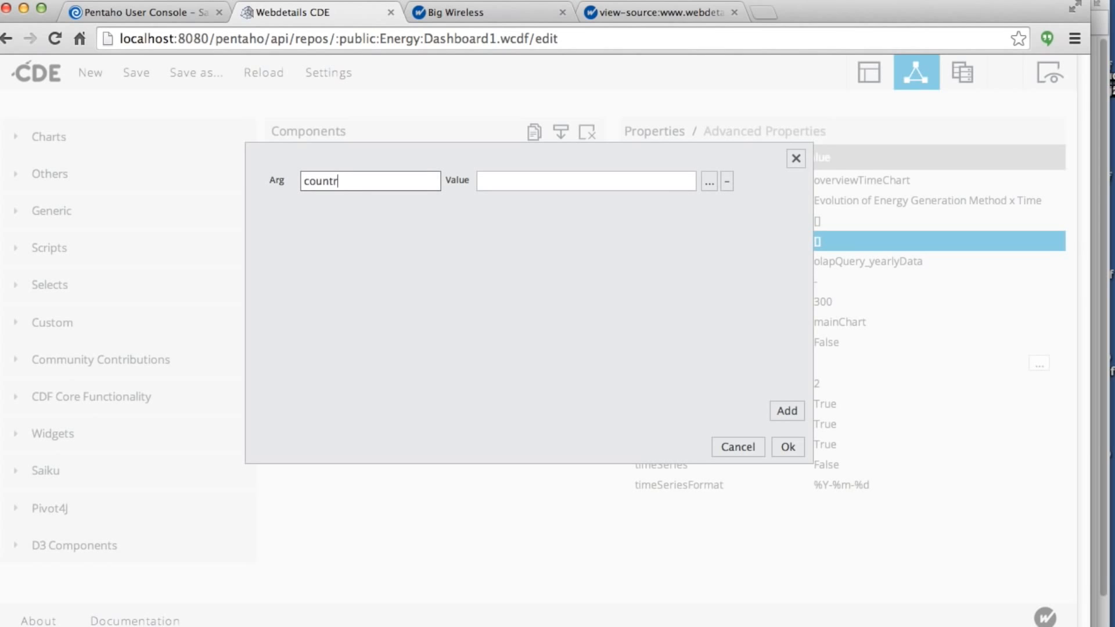
click(706, 181)
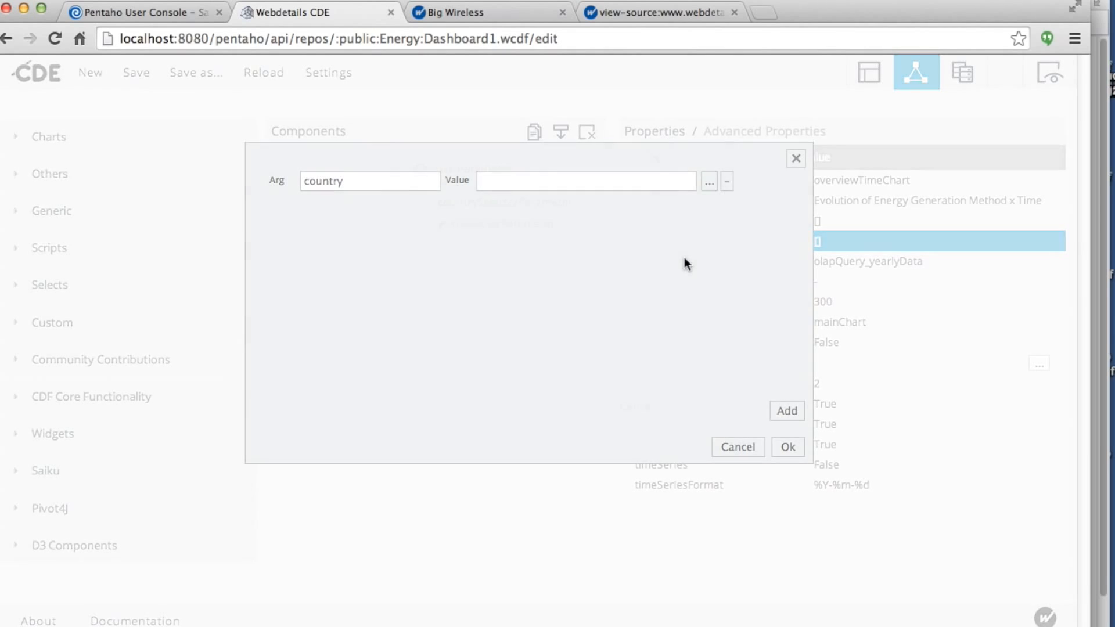
click(499, 202)
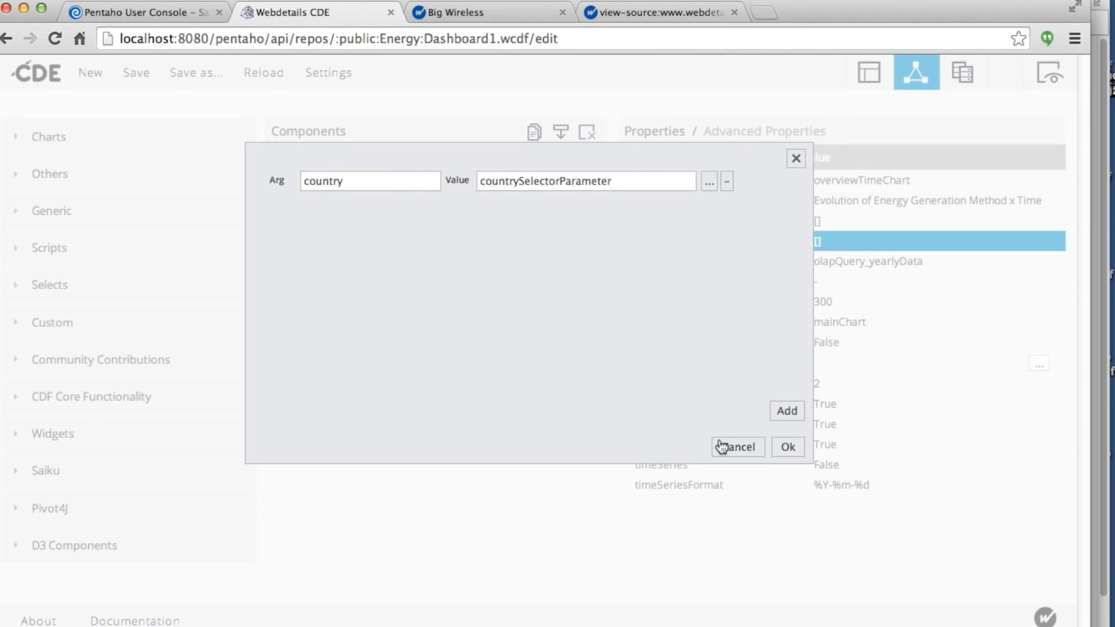
click(787, 448)
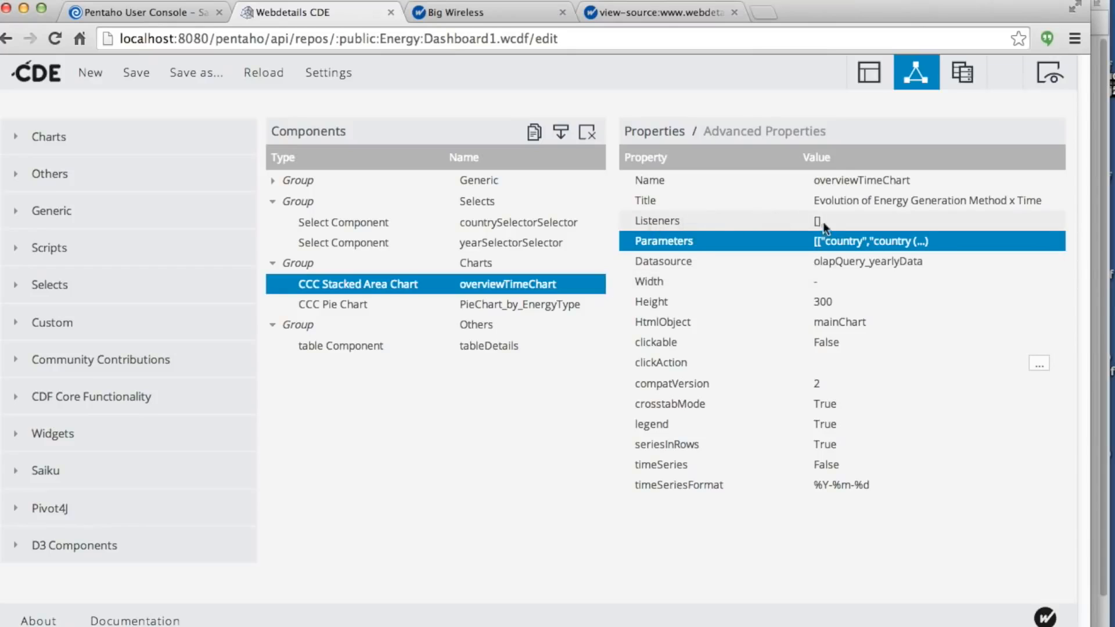
Make overviewTimeChart listen to countrySelectorParameter and save the dashboard.
click(860, 221)
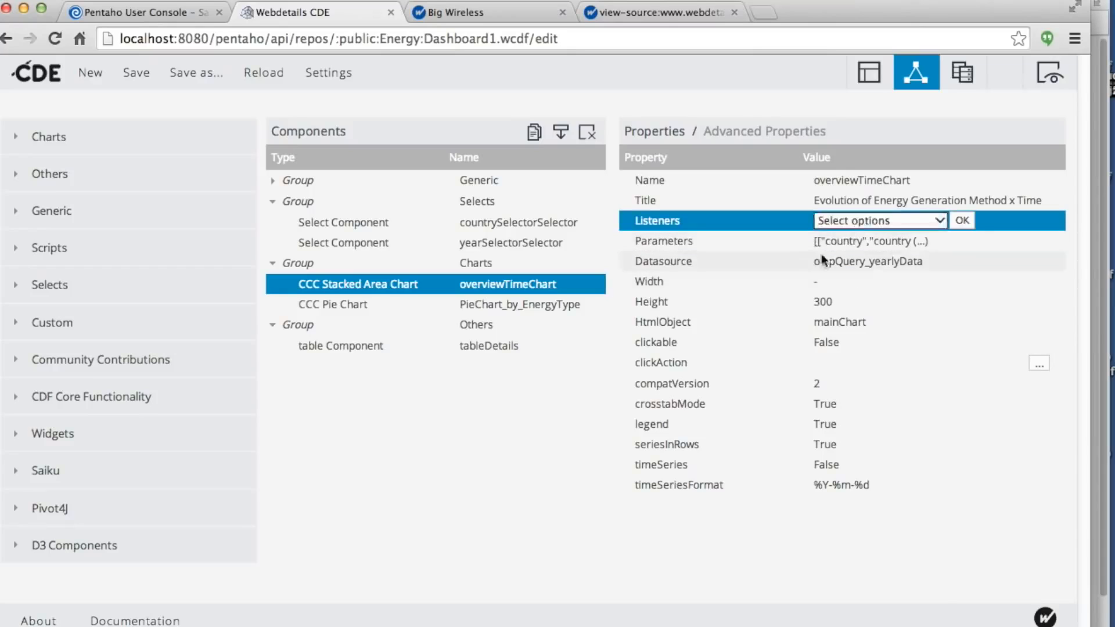
click(940, 220)
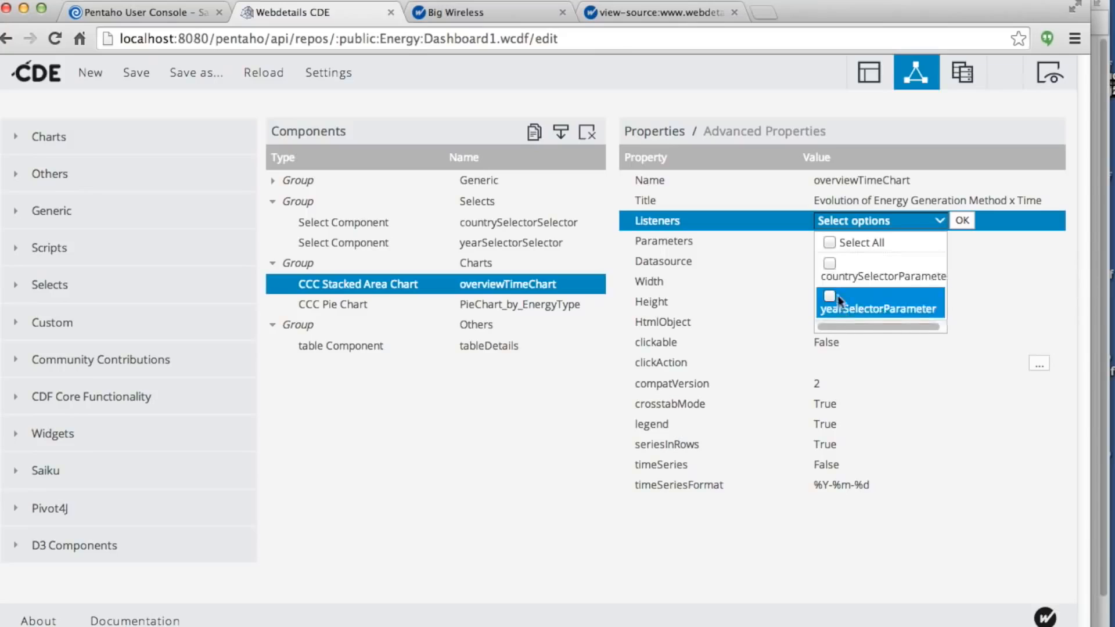
click(830, 264)
click(962, 220)
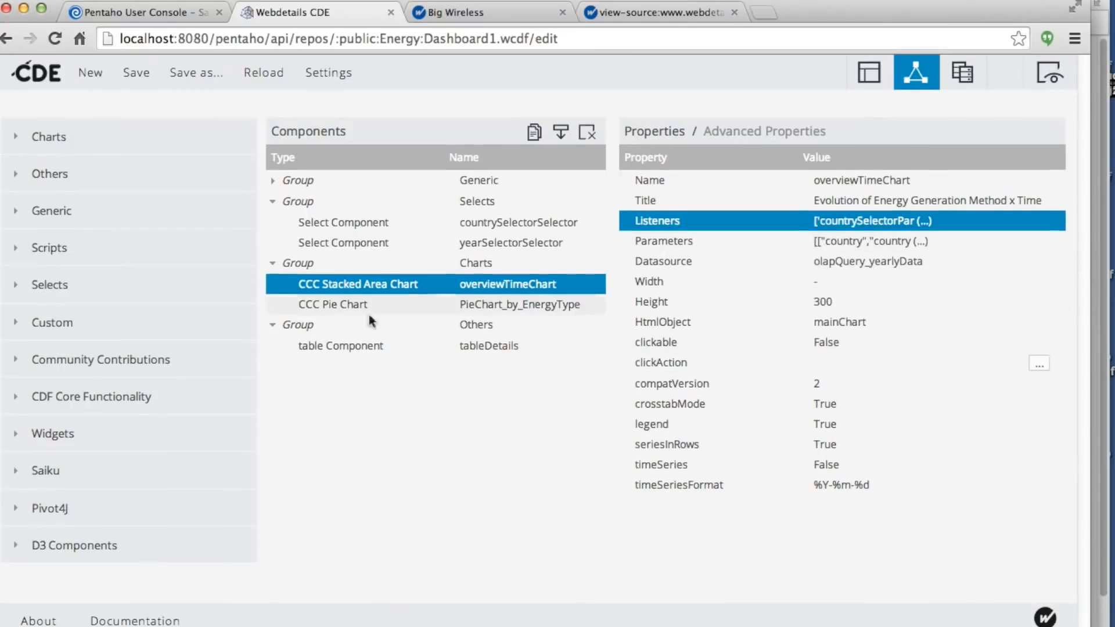
click(136, 74)
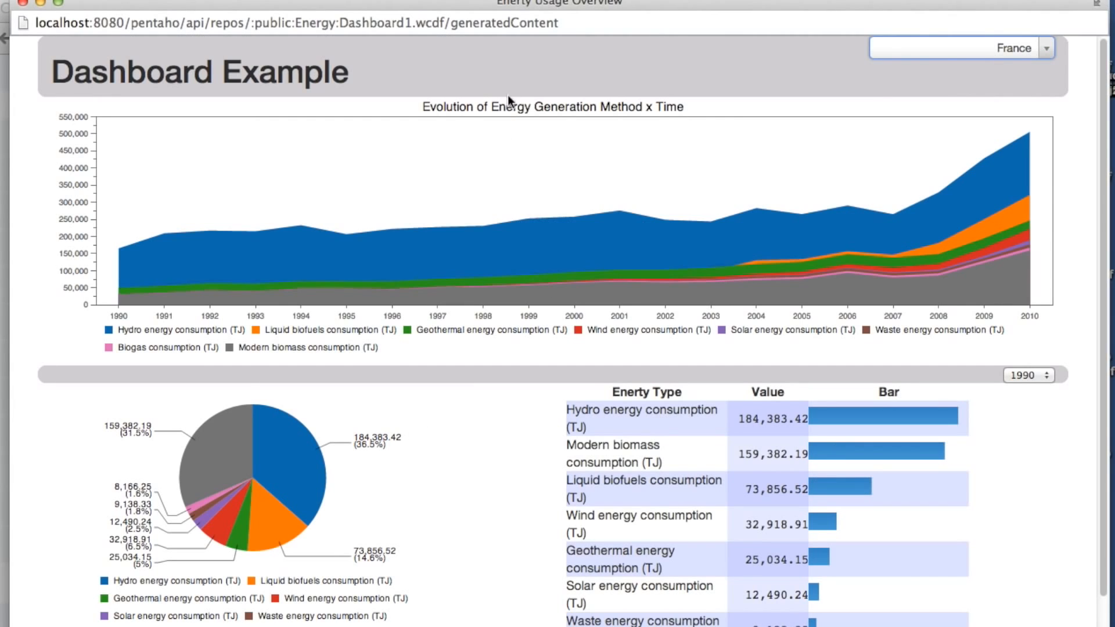
Reload the dashboard preview, choose Spain in the country selector to test the overview chart, and close the preview.
right_click(510, 75)
click(533, 116)
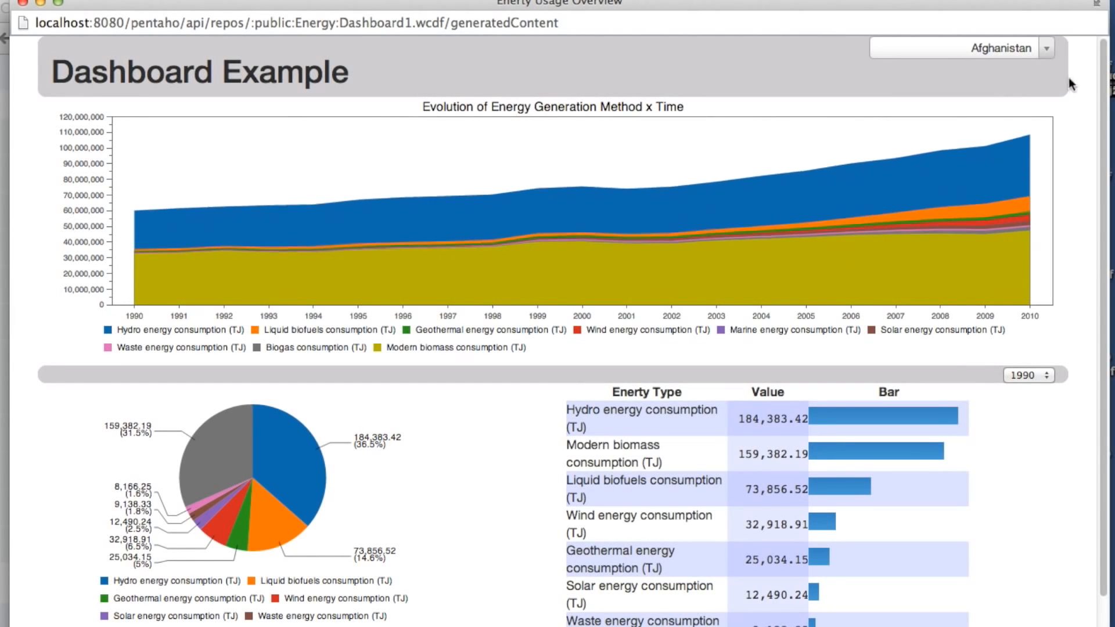
click(1047, 51)
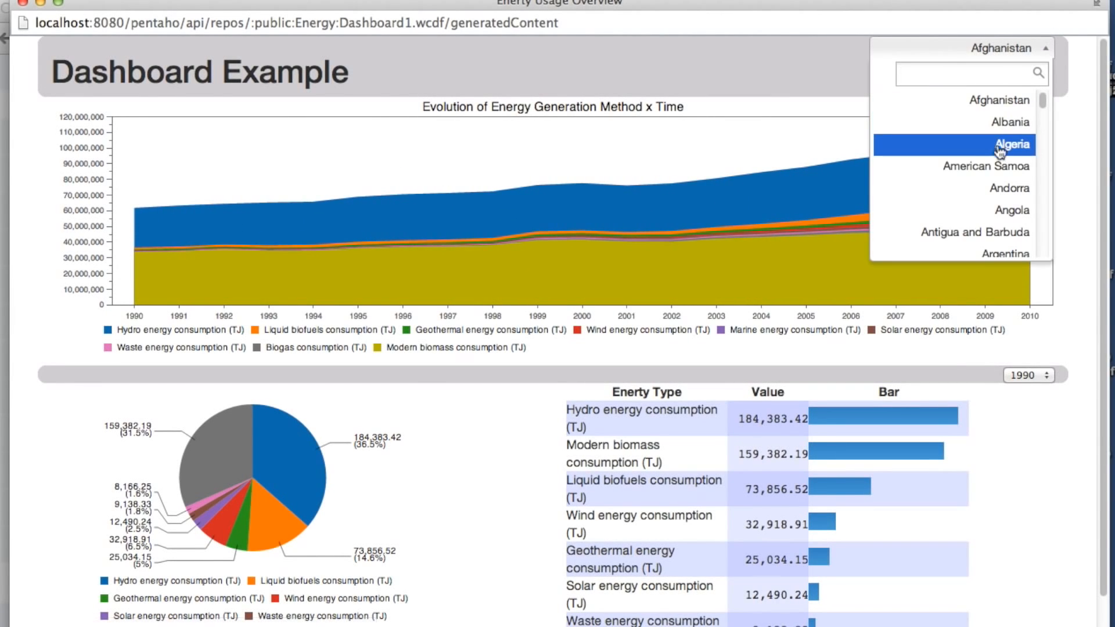
drag(1046, 102, 1040, 225)
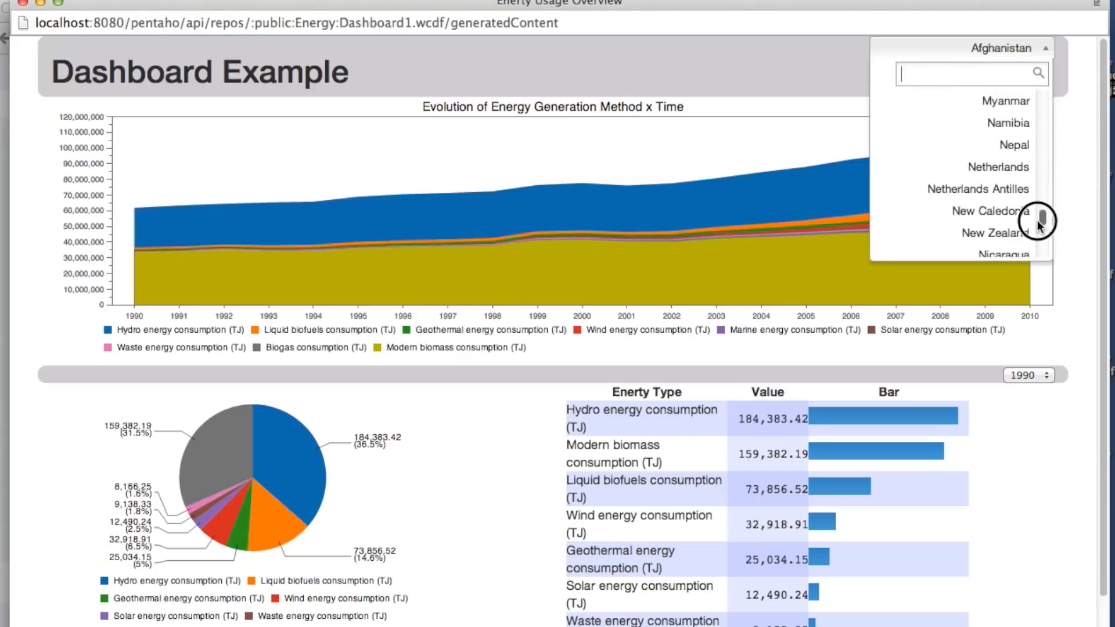
click(962, 77)
text(Spain)
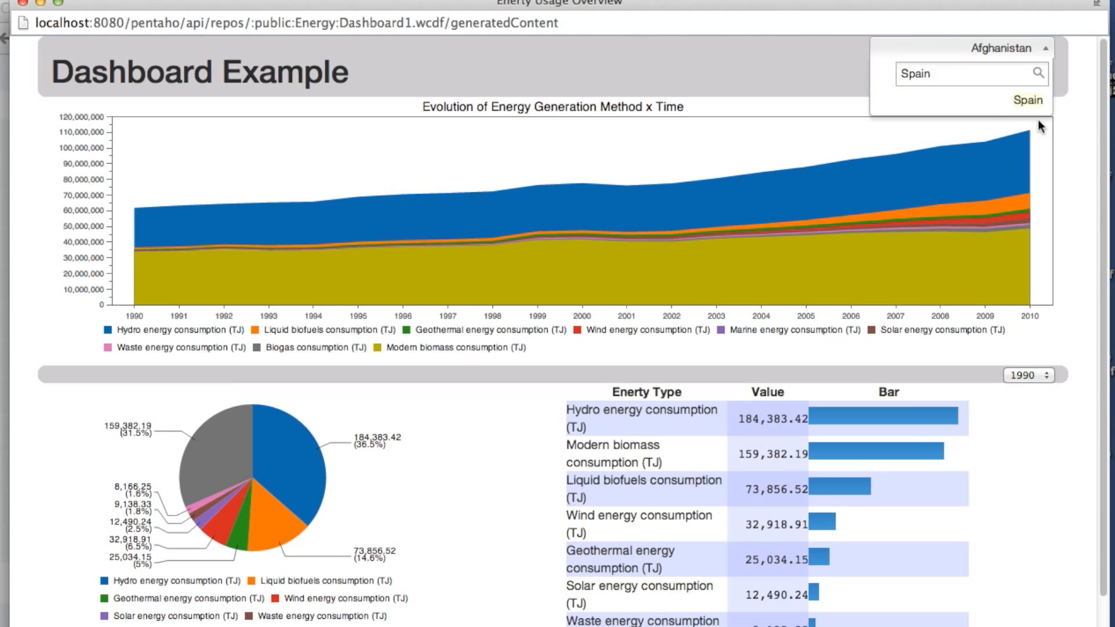
click(1028, 99)
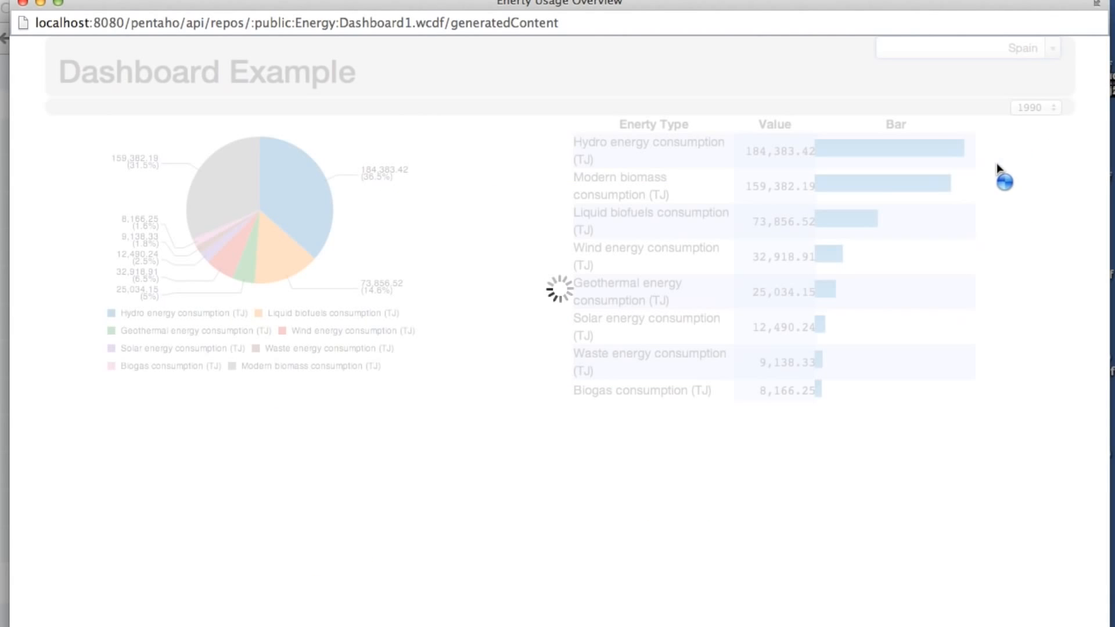
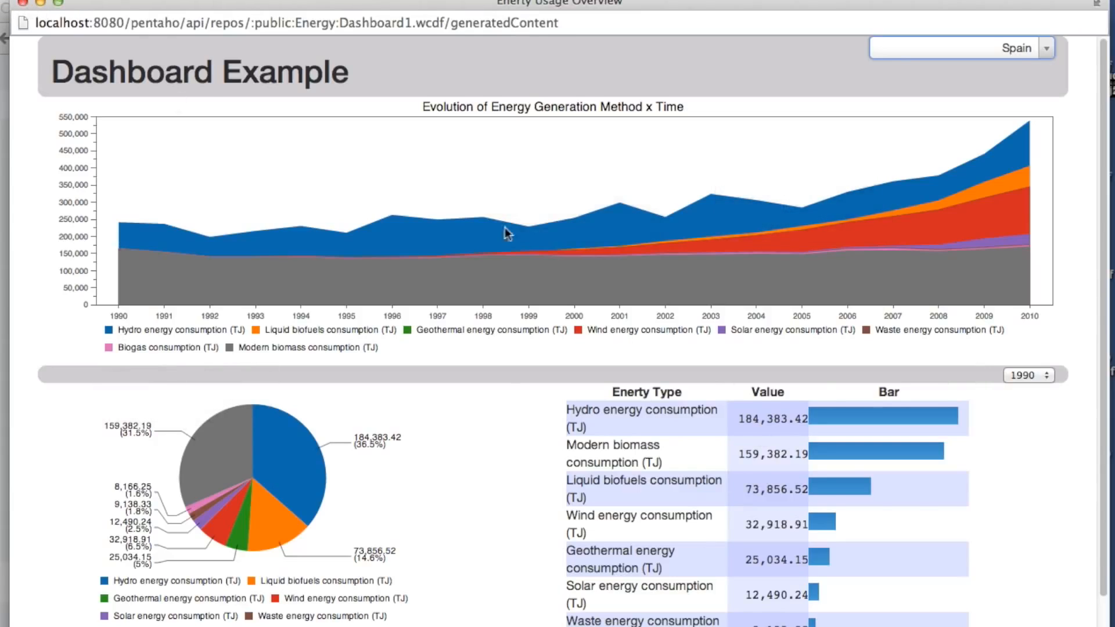
key(super+w)
Add a parameter named country with the value countrySelectorParameter to the tableDetails component.
click(361, 300)
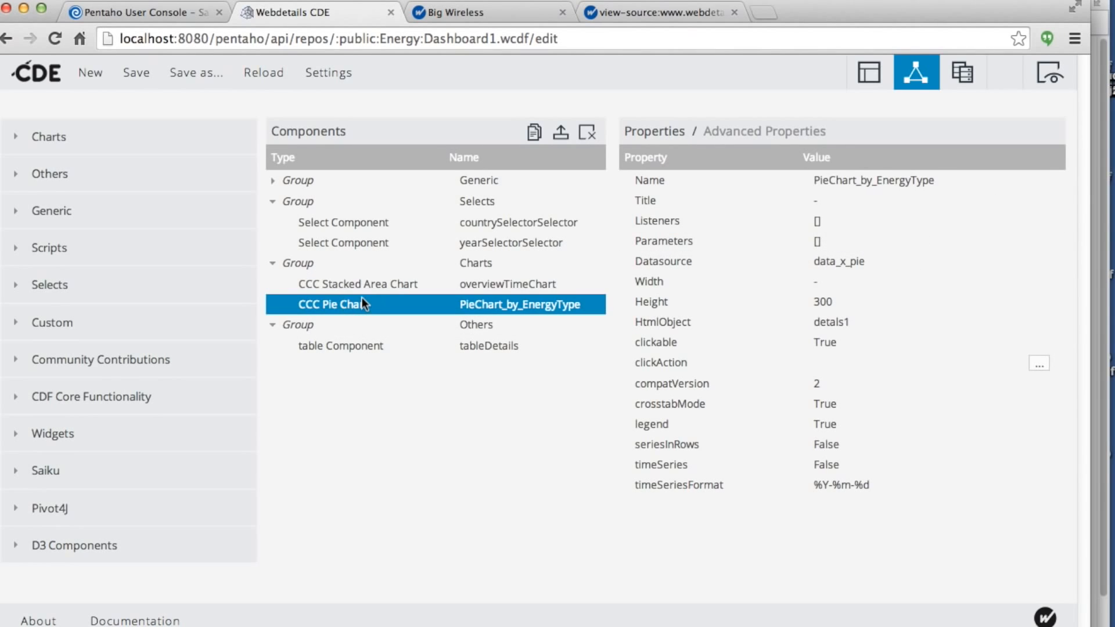
click(361, 347)
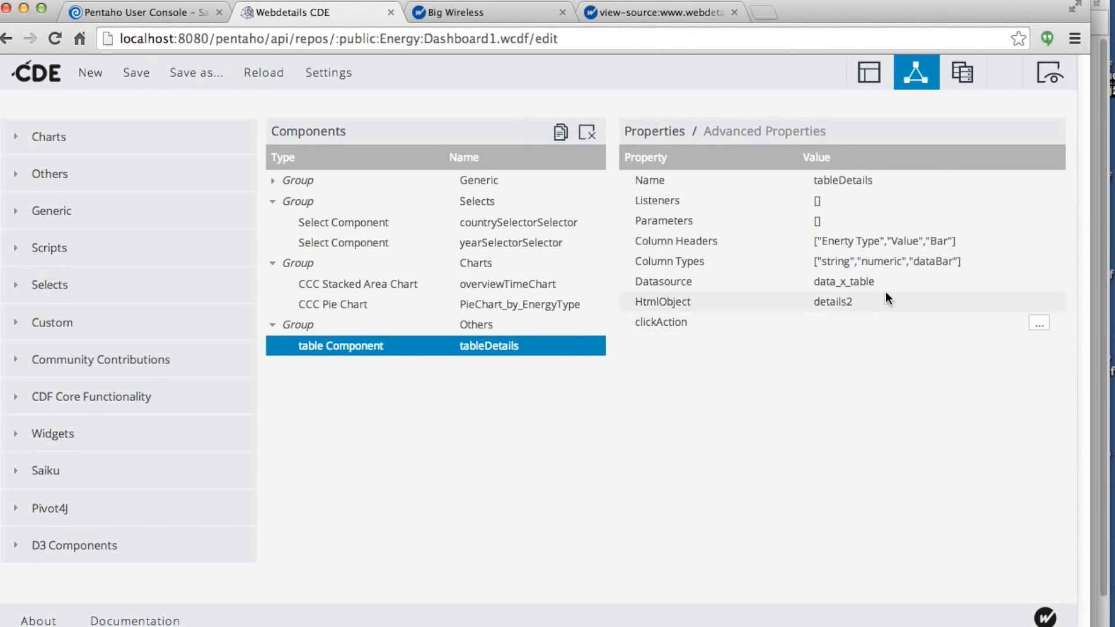
click(876, 221)
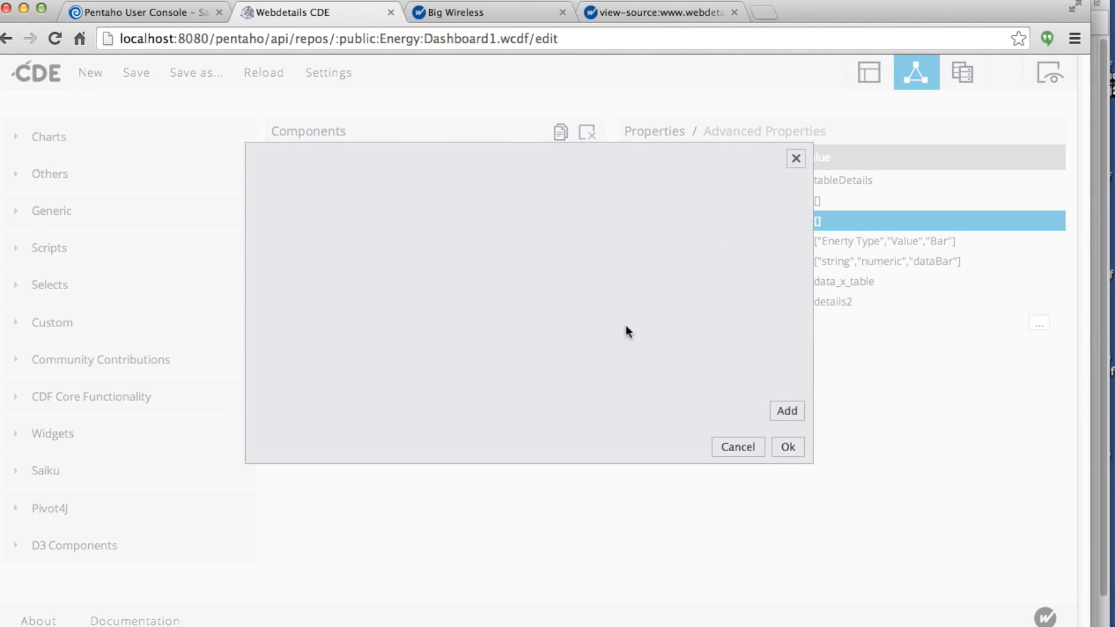
click(774, 411)
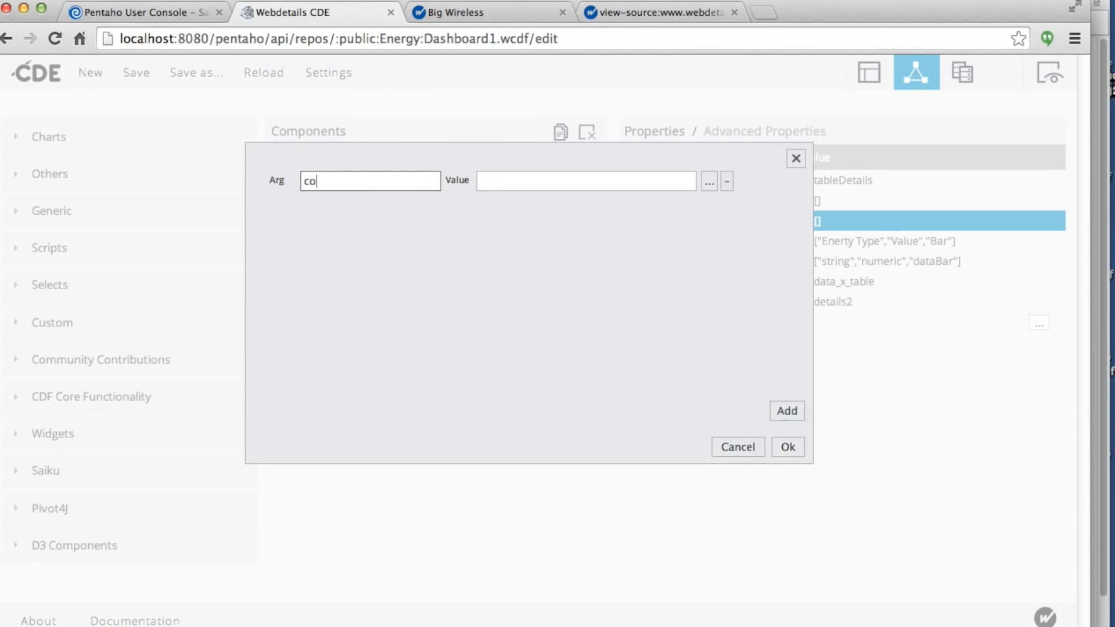
click(515, 184)
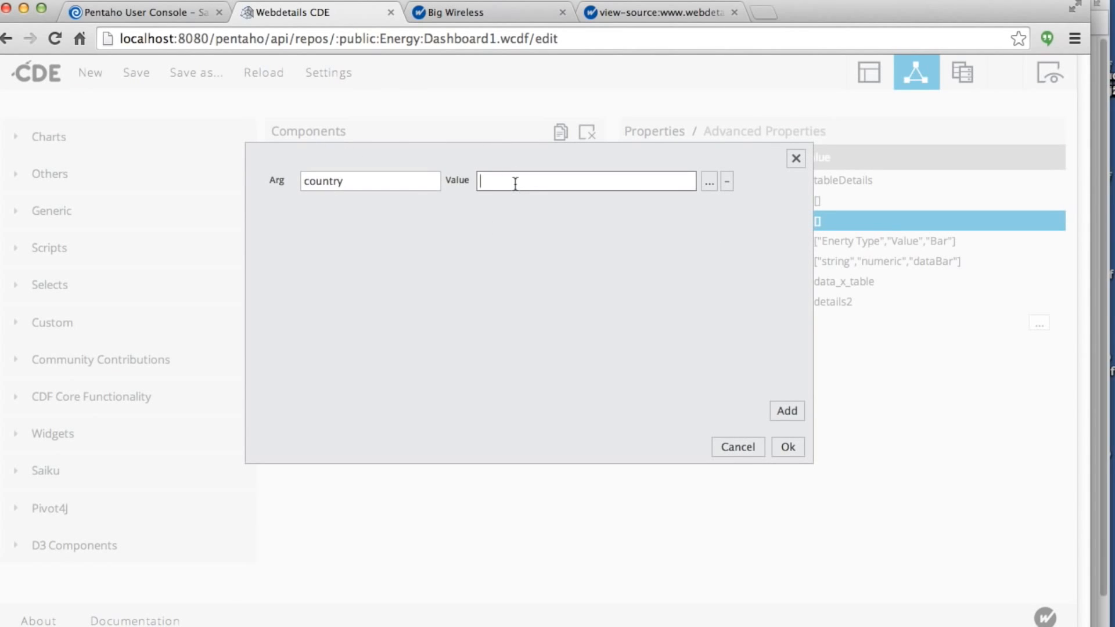
click(709, 182)
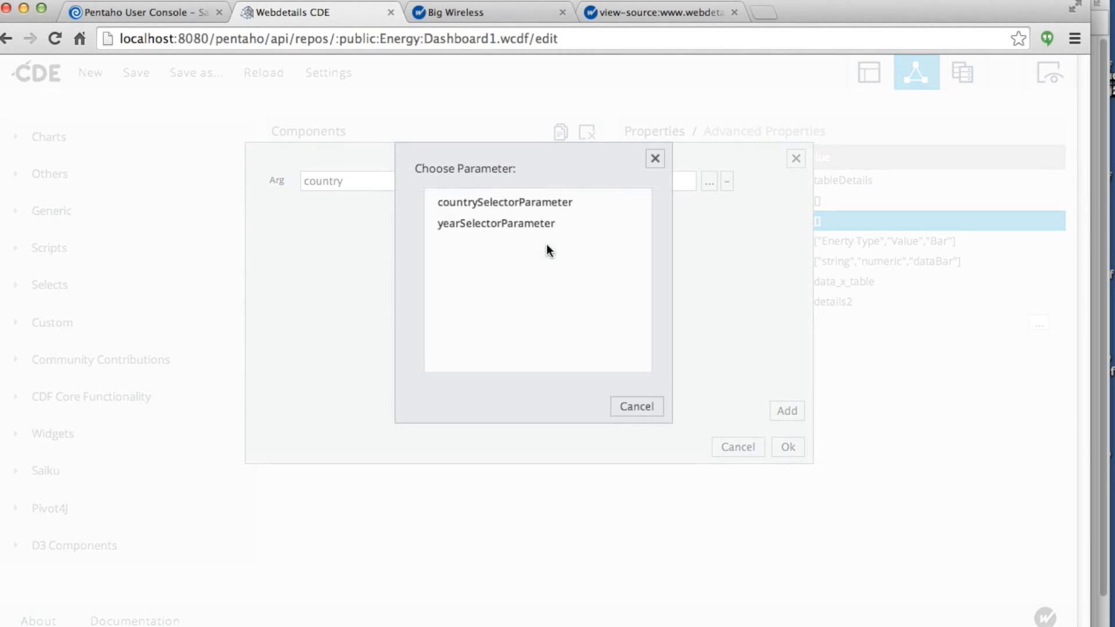
click(450, 204)
click(787, 449)
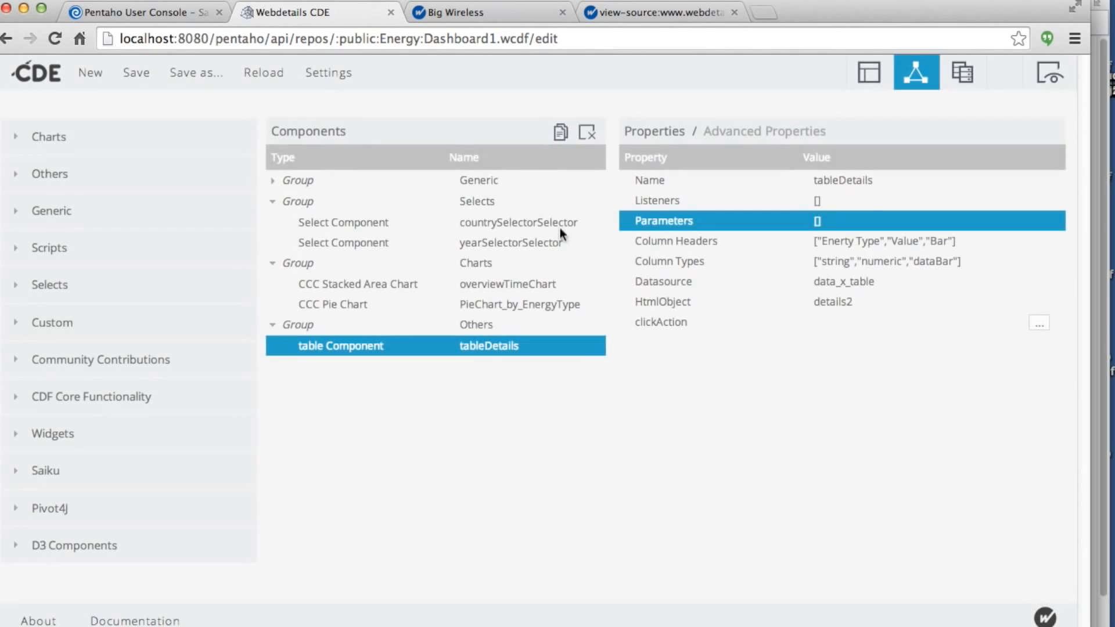
Add a parameter named country with the value countrySelectorParameter to the PieChart_by_EnergyType component.
click(370, 308)
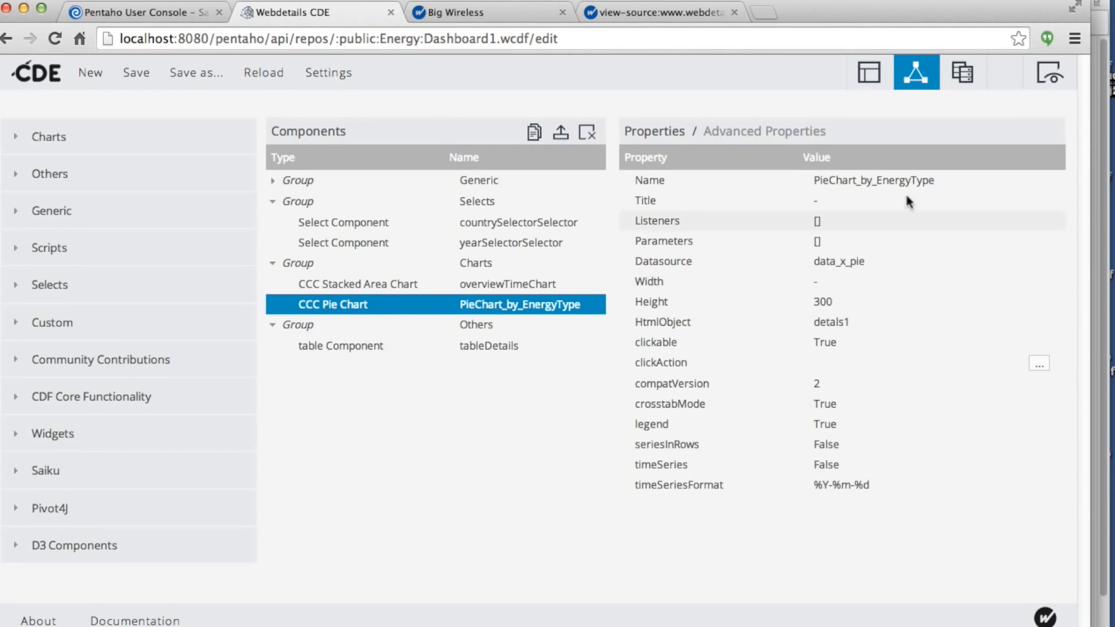
click(858, 241)
click(786, 412)
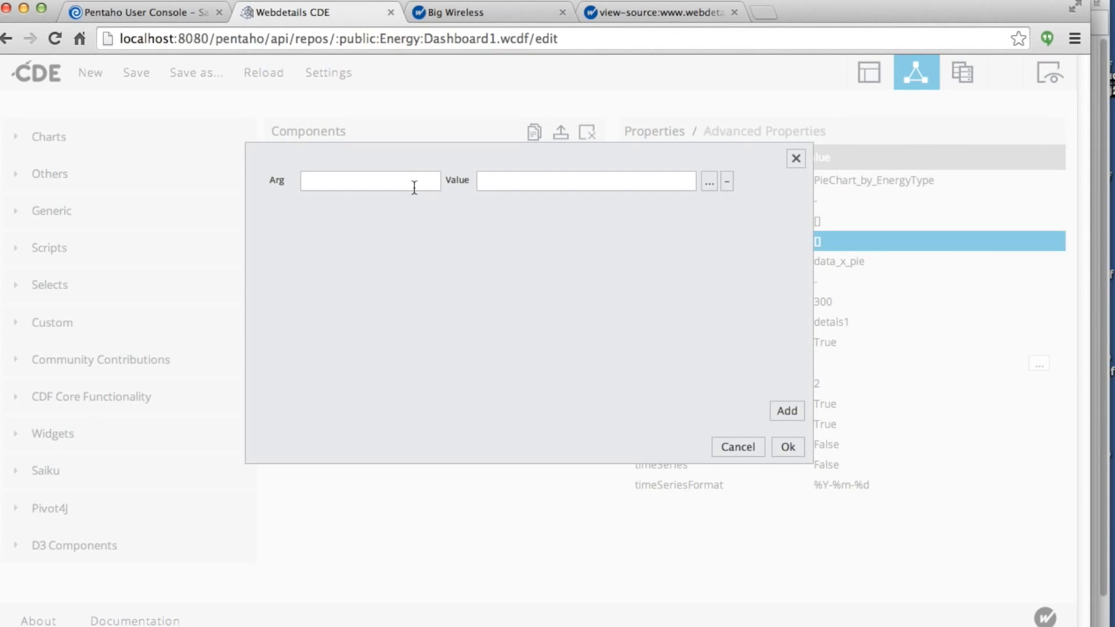
click(546, 182)
click(709, 181)
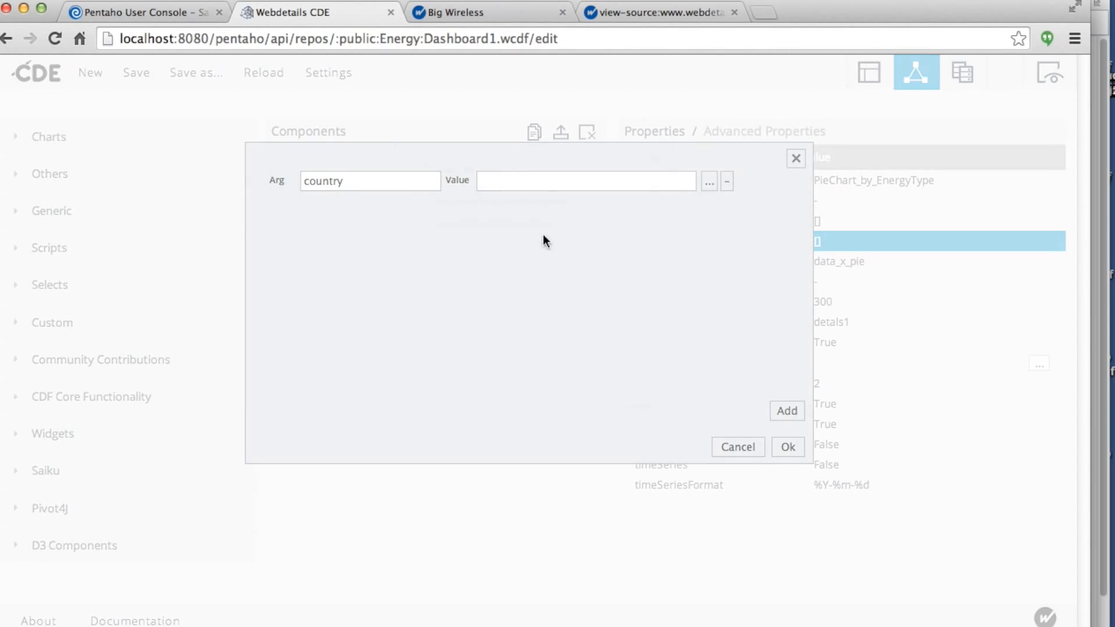
click(499, 199)
click(788, 447)
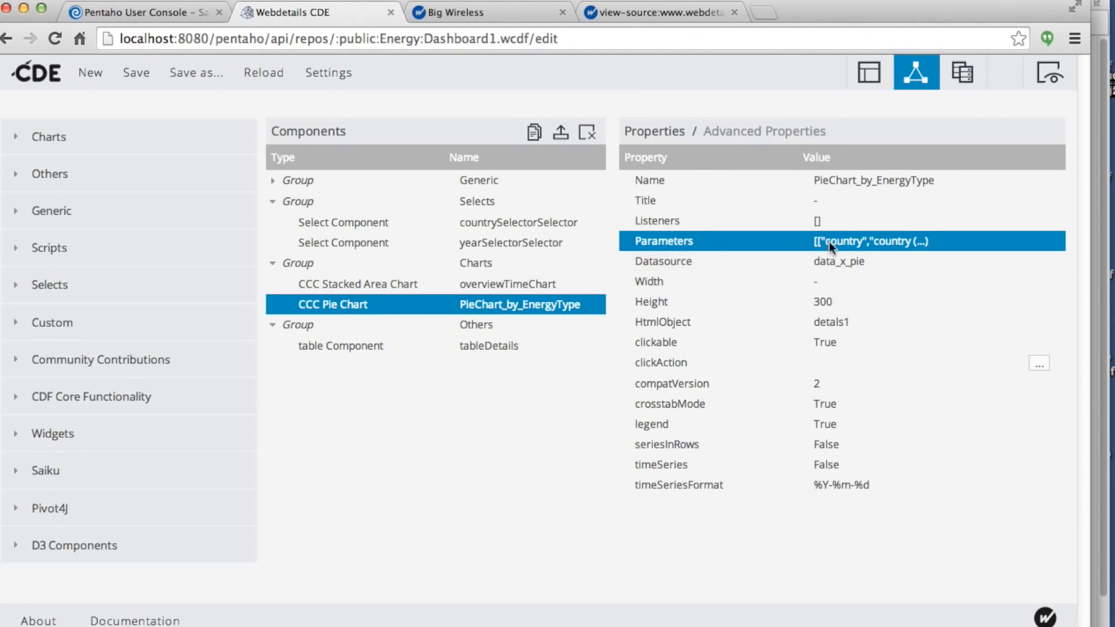
Make PieChart_by_EnergyType listen to both countrySelectorParameter and yearSelectorParameter.
click(852, 221)
click(938, 221)
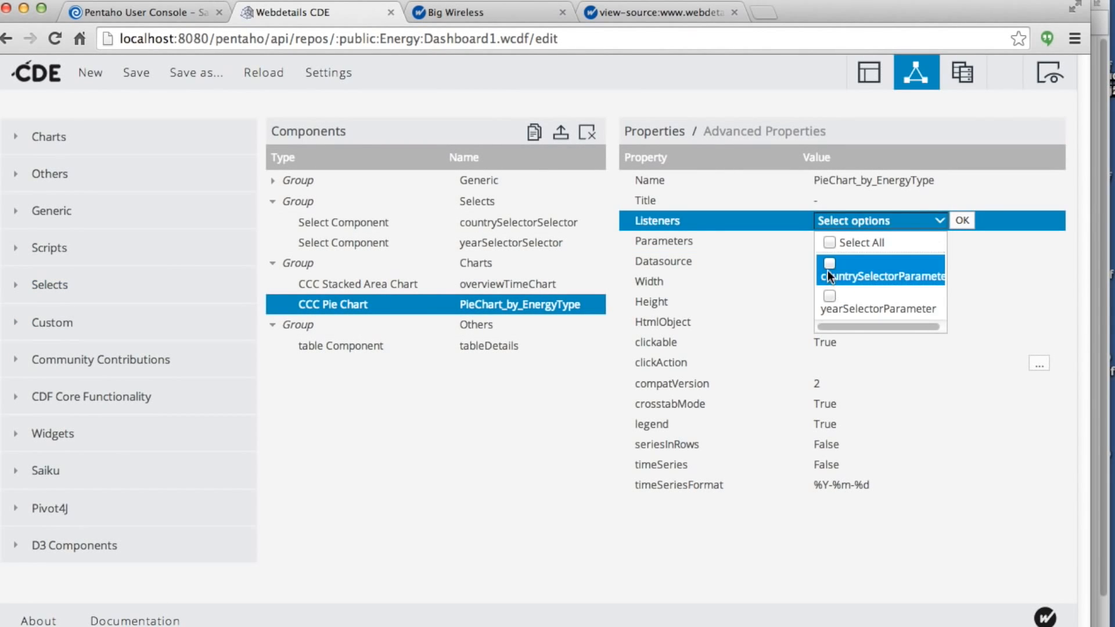
click(830, 243)
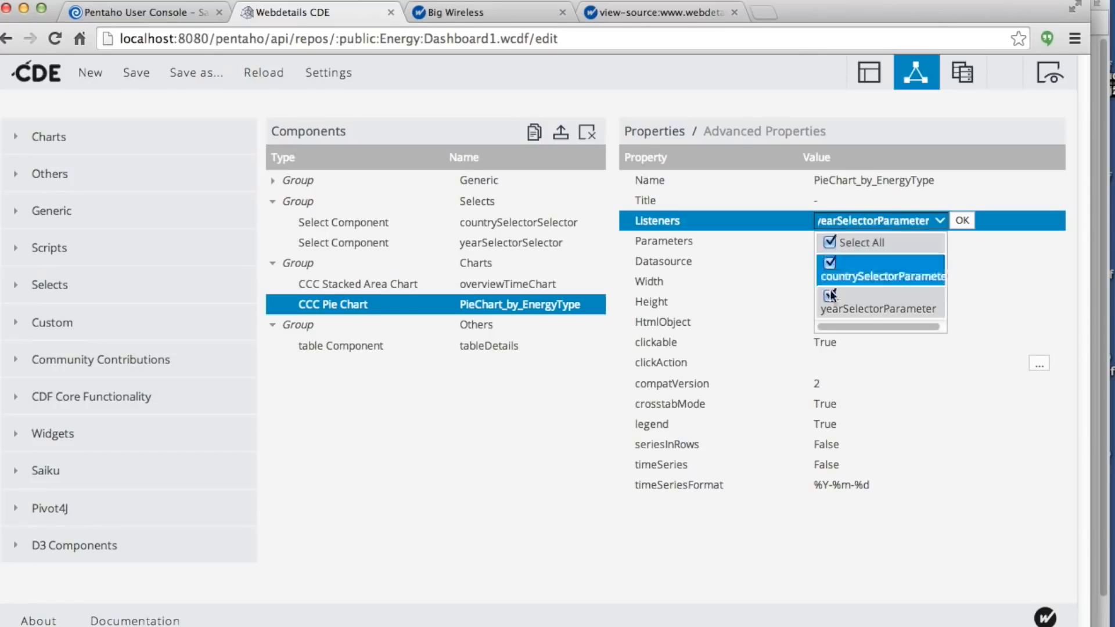
click(962, 220)
Make the tableDetails component listen to both countrySelectorParameter and yearSelectorParameter.
click(407, 346)
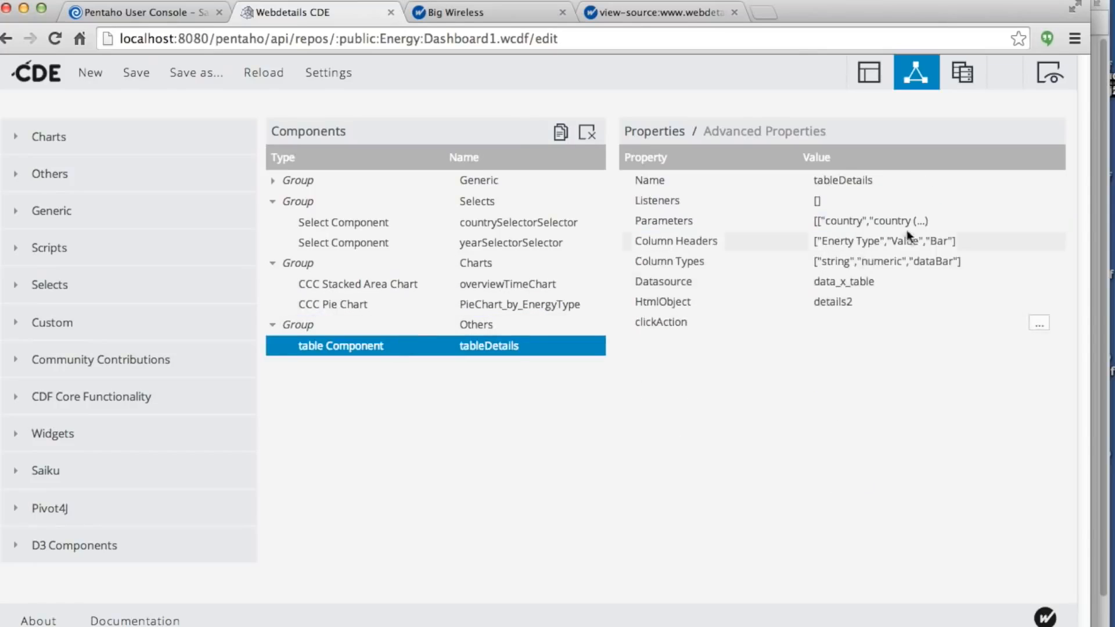
click(848, 201)
click(939, 200)
click(833, 221)
click(962, 199)
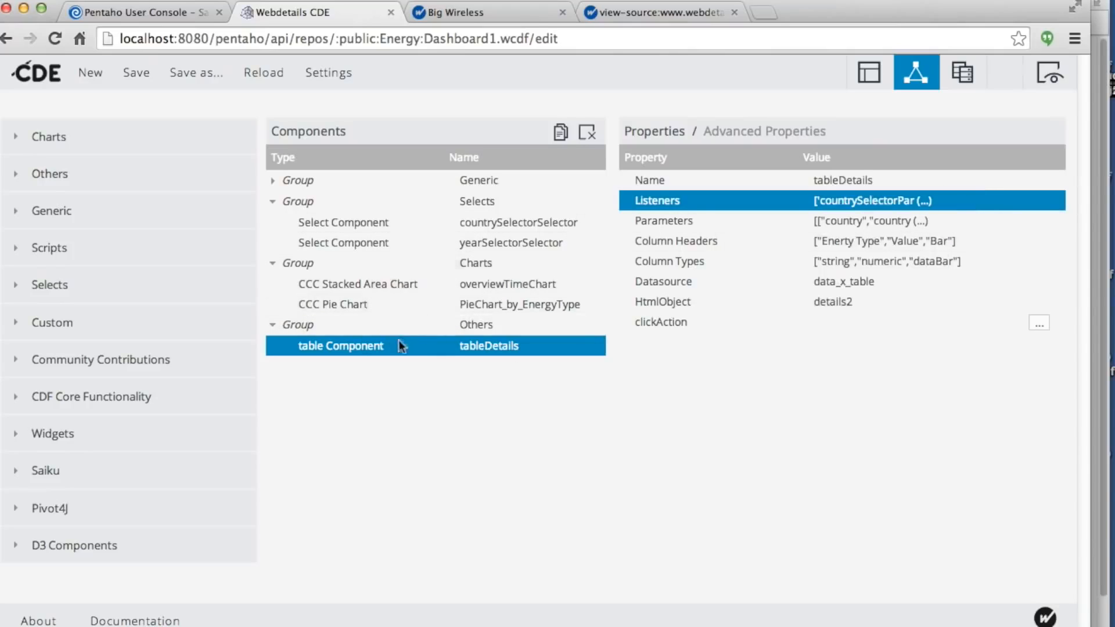
Review the pie chart and overview chart components, and reload the dashboard preview.
click(378, 304)
click(401, 285)
click(441, 304)
click(407, 285)
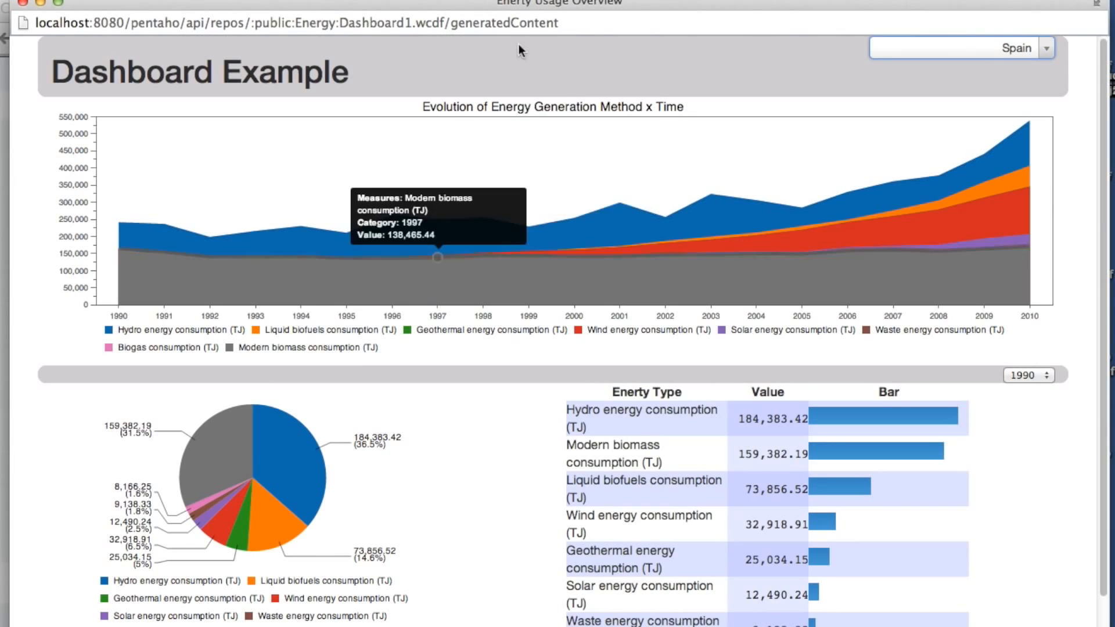
right_click(557, 67)
click(559, 107)
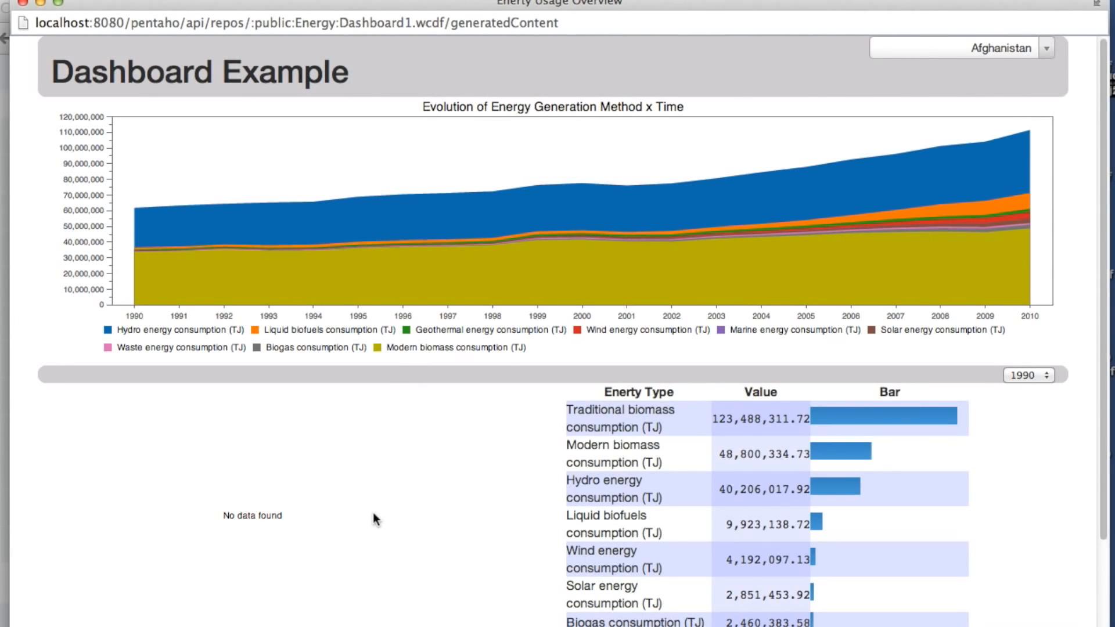
Test the year selector in the dashboard preview with 2001 and 2008.
click(1034, 374)
click(1032, 528)
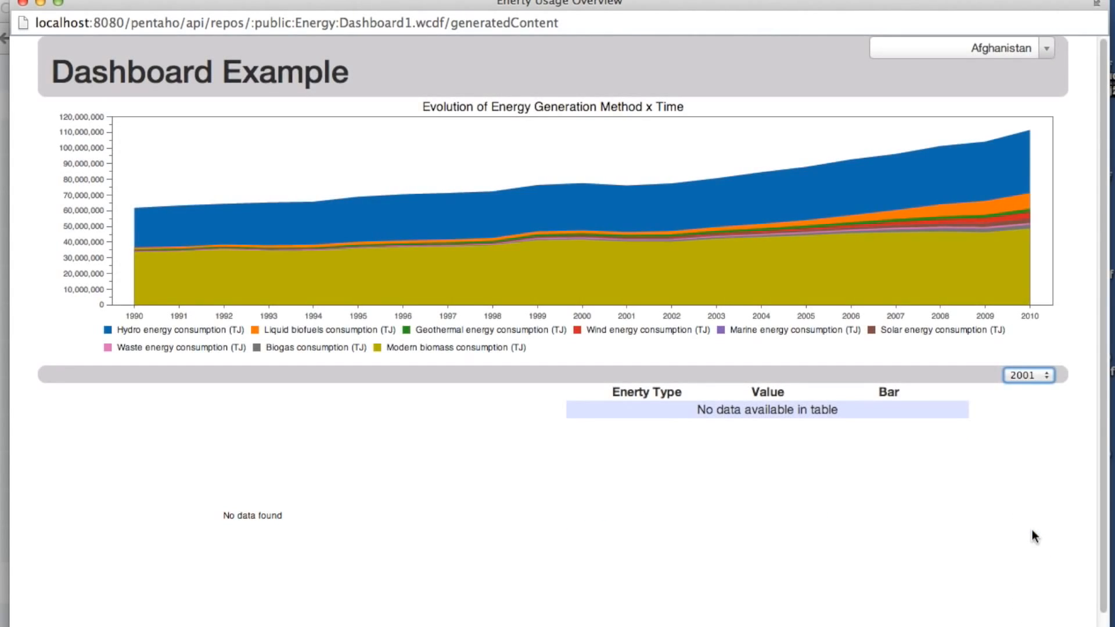
click(1026, 376)
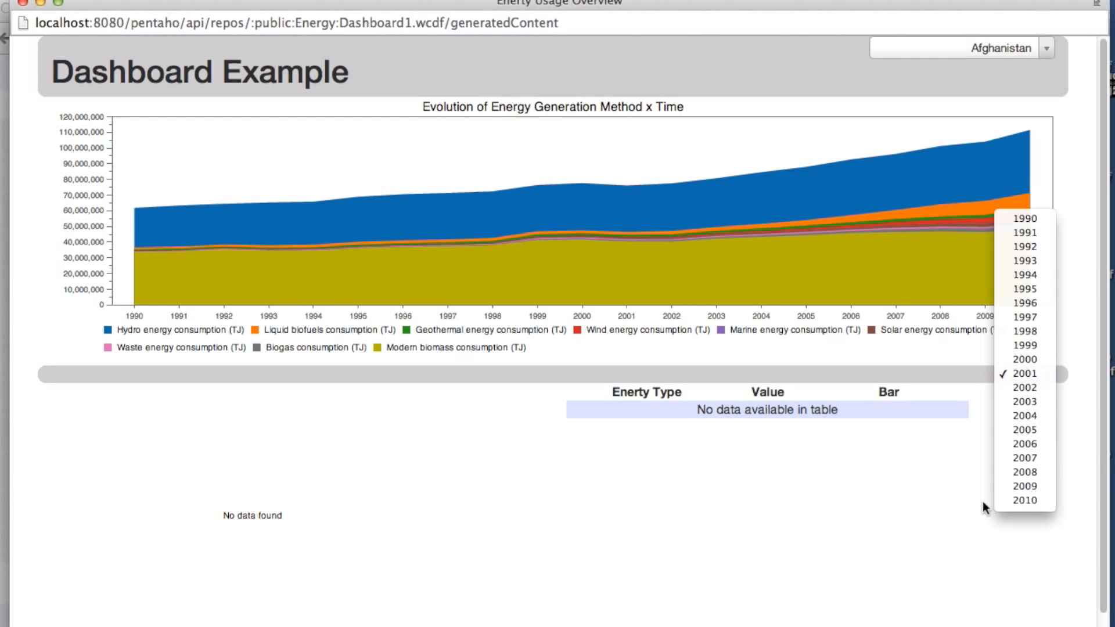
click(1025, 472)
Test the country selector in the dashboard preview by choosing Finland.
click(1018, 49)
scroll(1006, 179, down, 1)
scroll(1008, 183, down, 15)
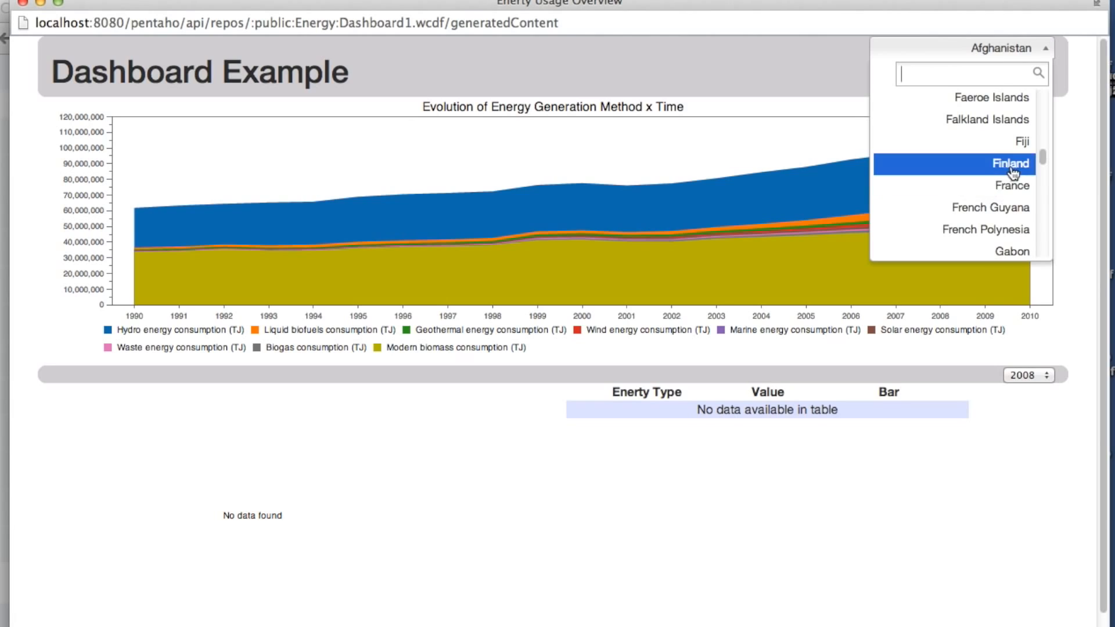
click(1010, 173)
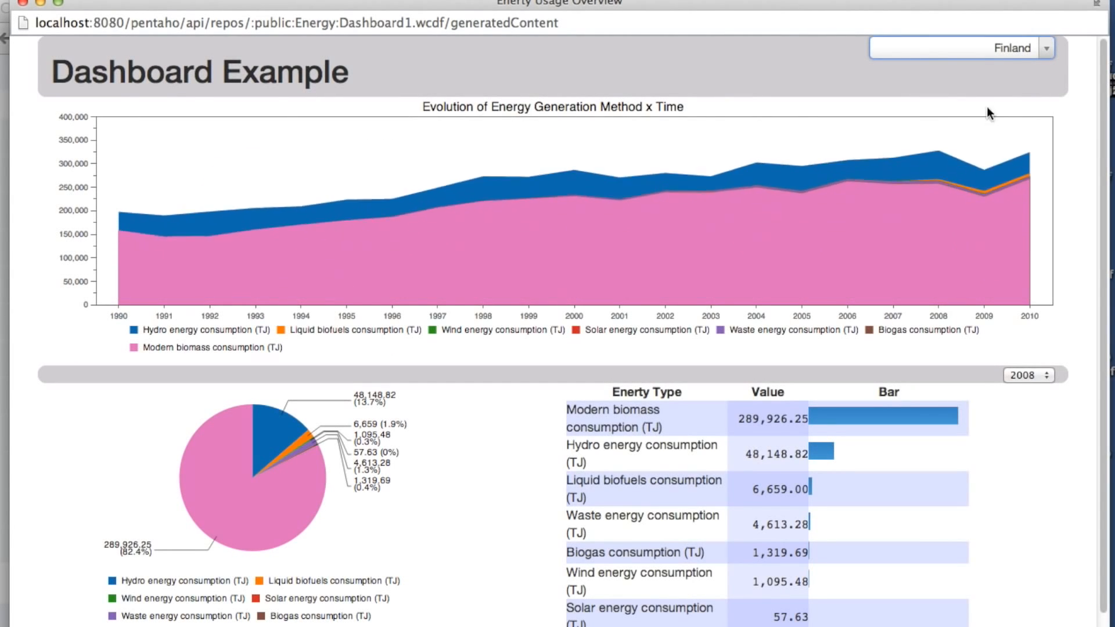
Find and choose Spain in the country selector, and examine the area chart, pie chart and details table.
click(1040, 47)
text(spa)
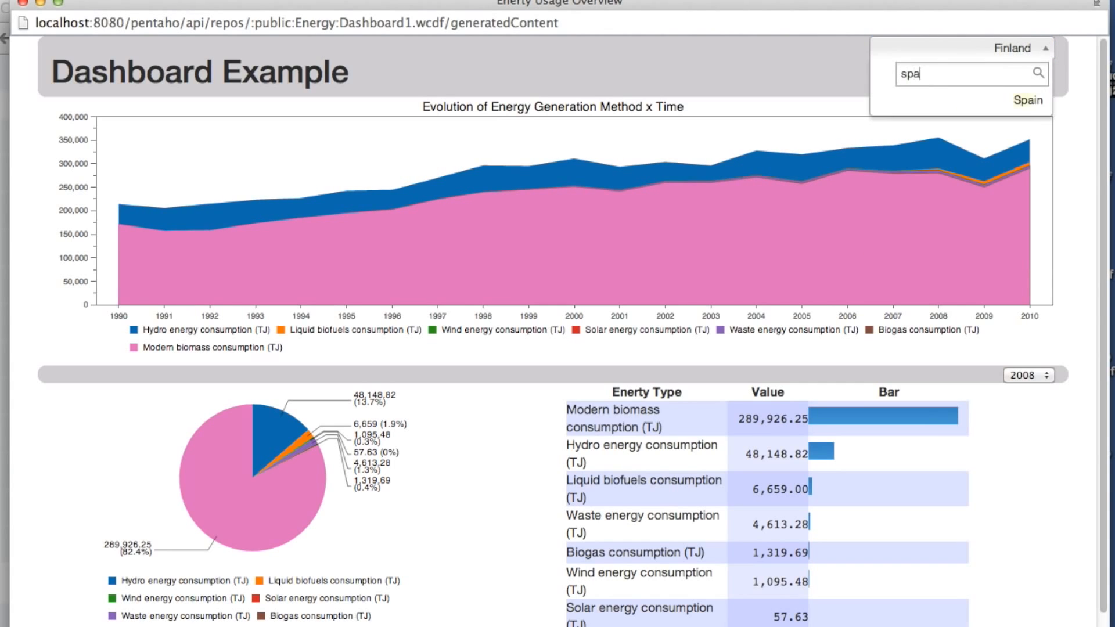
text(in)
key(Return)
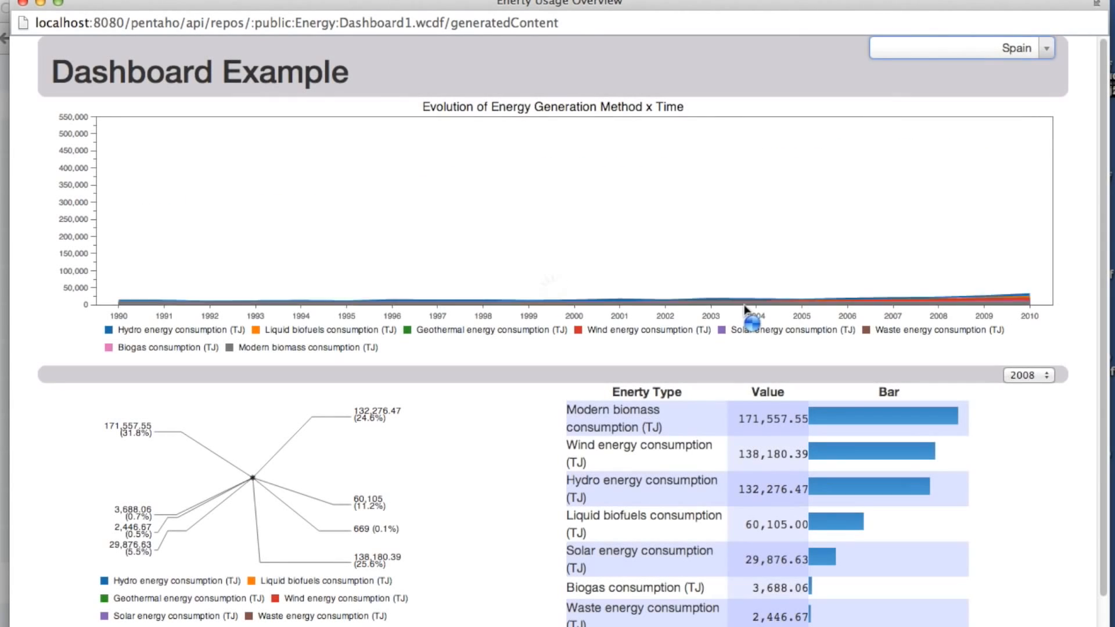
mouse_move(675, 247)
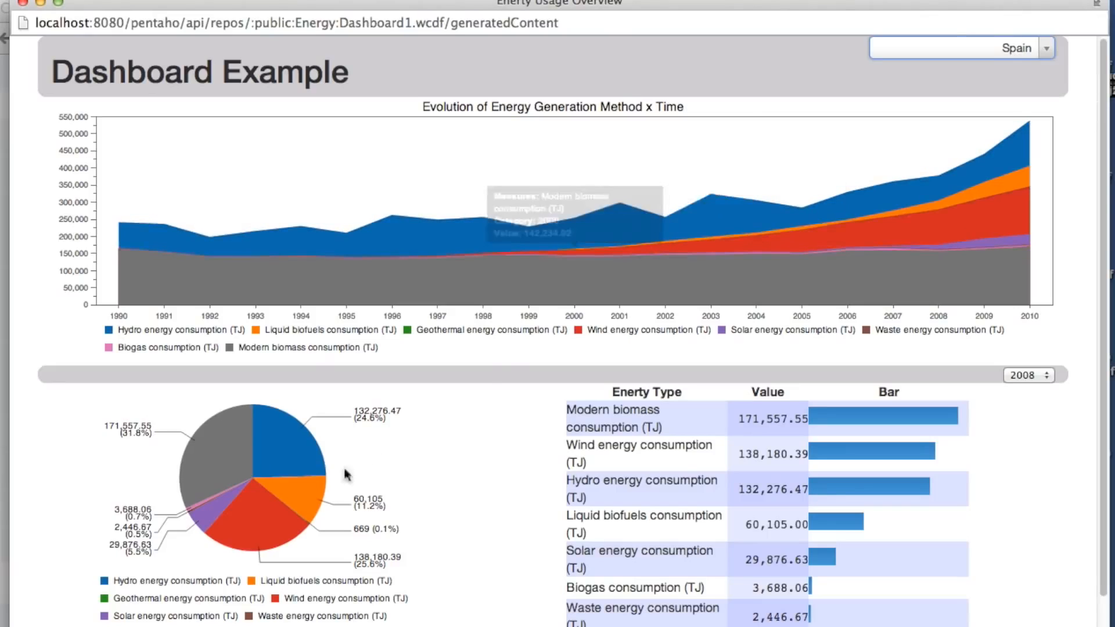
mouse_move(274, 430)
mouse_move(223, 512)
scroll(900, 552, down, 2)
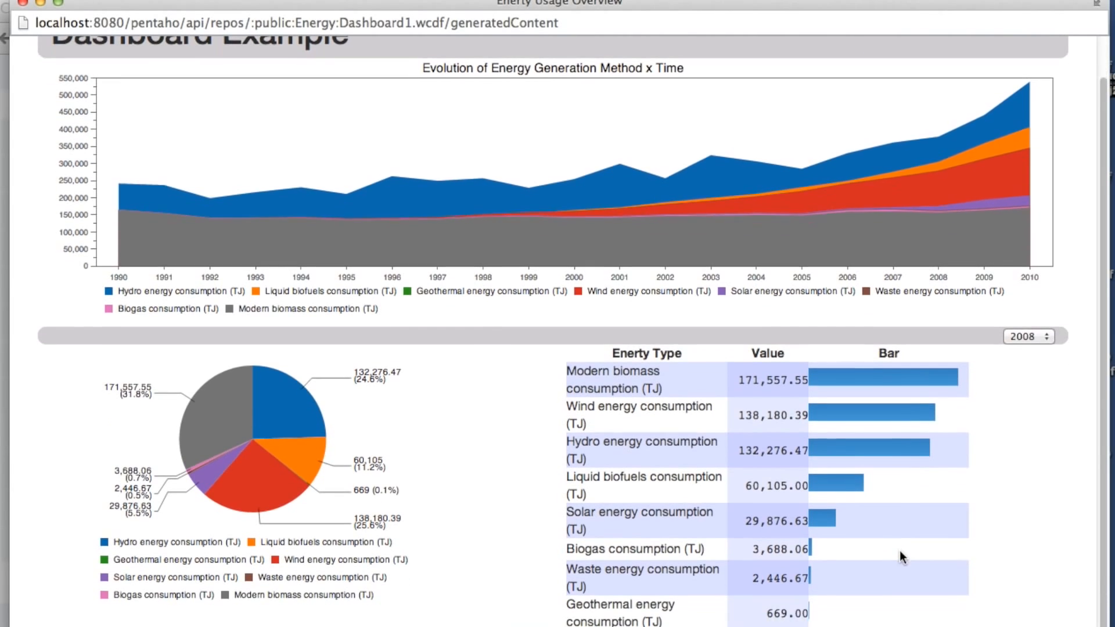
scroll(901, 551, up, 2)
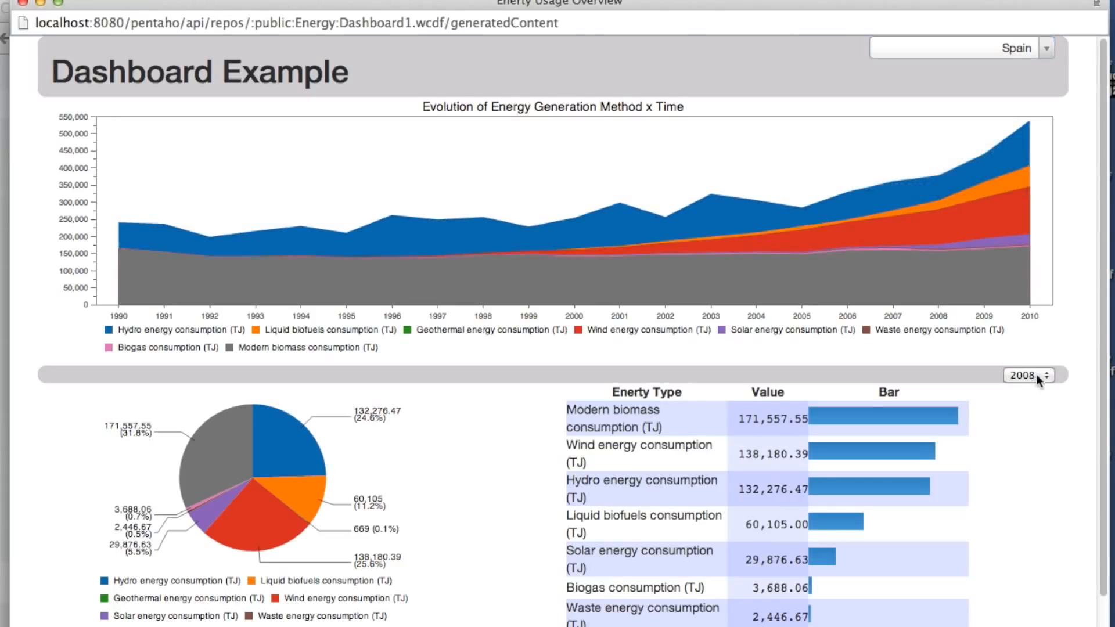
scroll(1029, 373, down, 1)
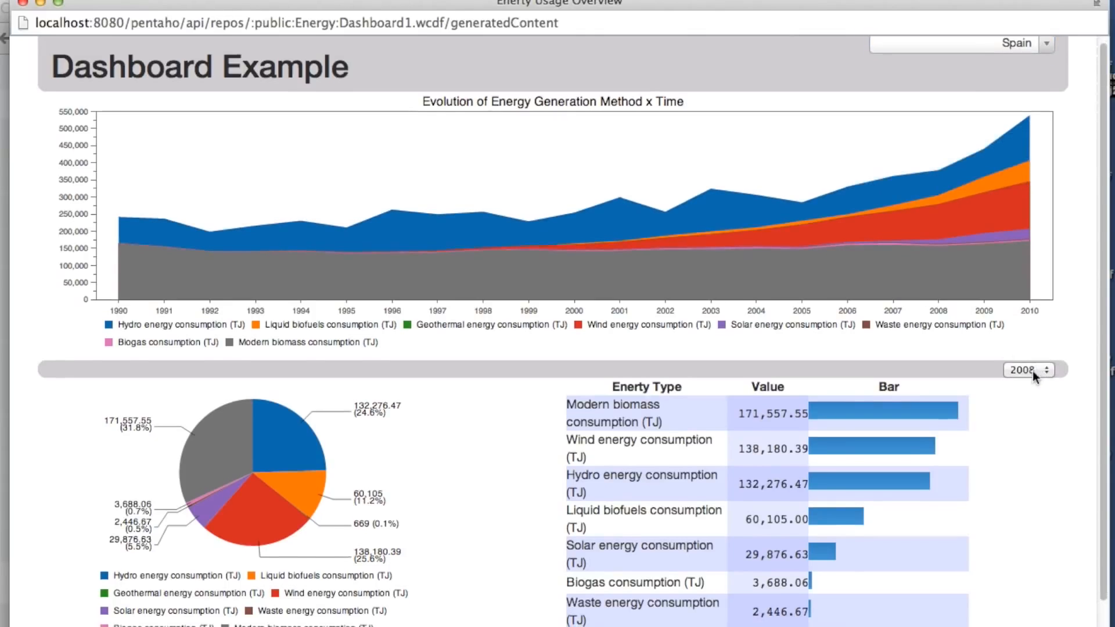
scroll(1036, 371, up, 2)
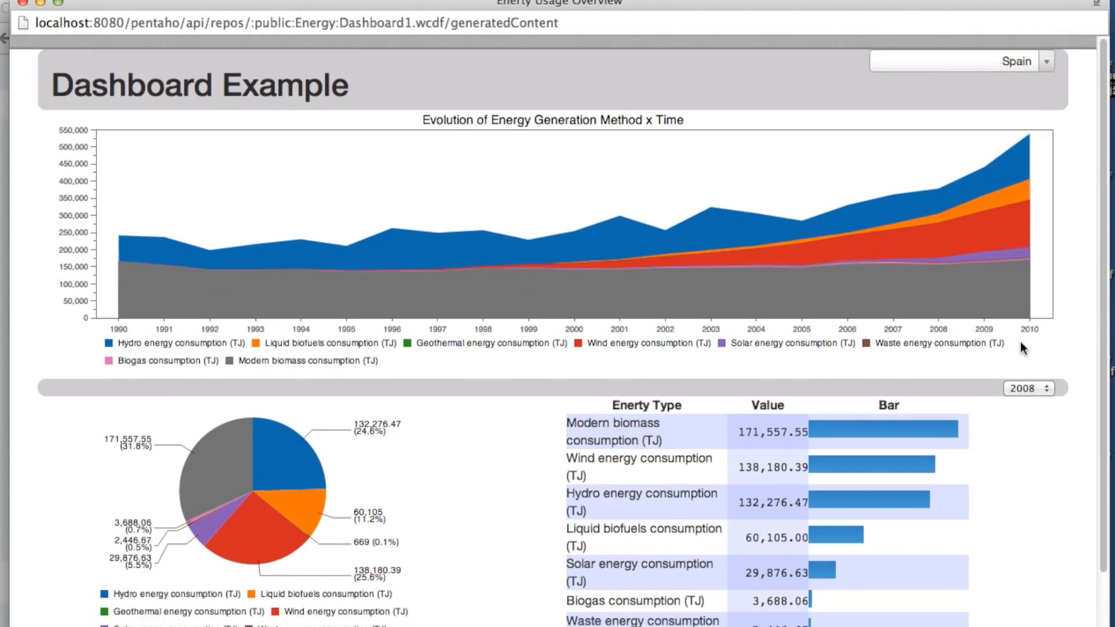
Test the year selector with 1995 and 1992 for Spain to check whether the pie chart and table respond.
click(1045, 49)
click(1046, 49)
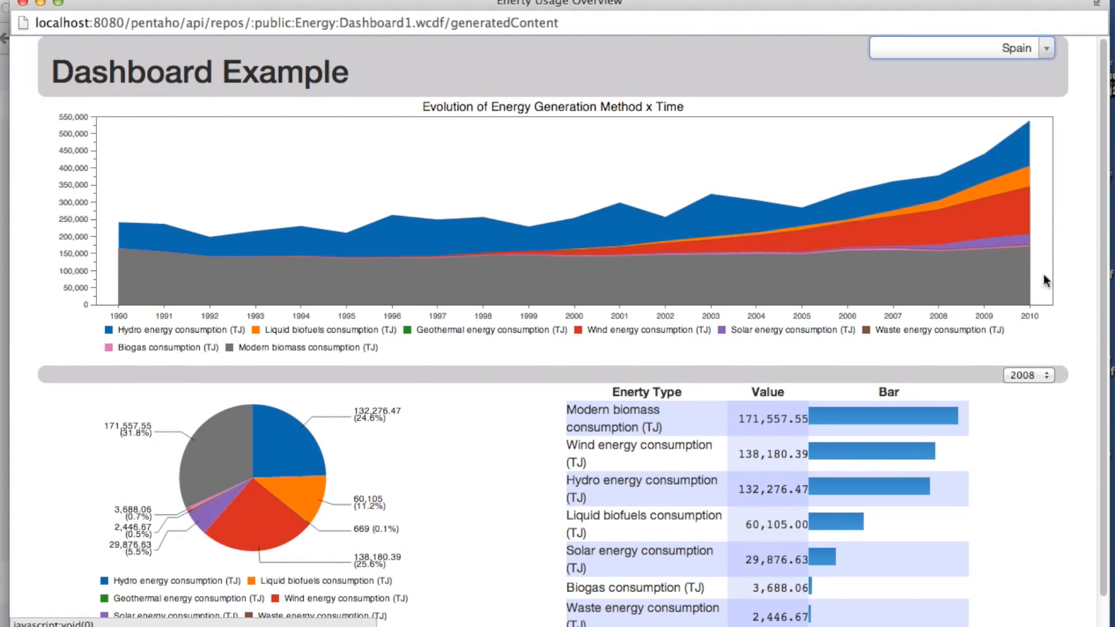
click(1044, 371)
click(1025, 195)
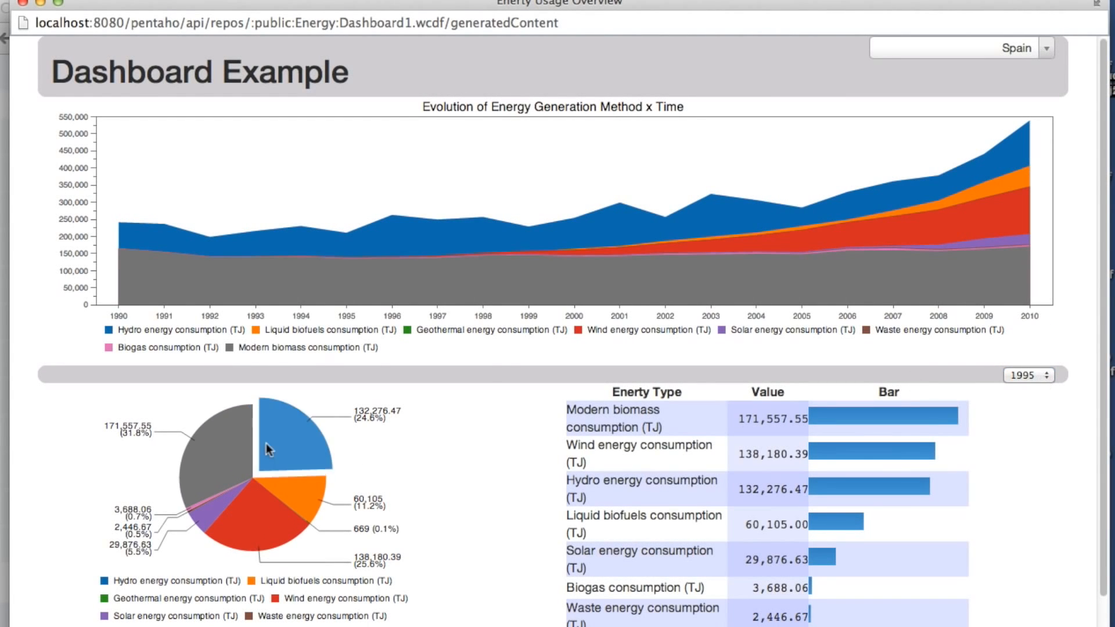
click(1031, 376)
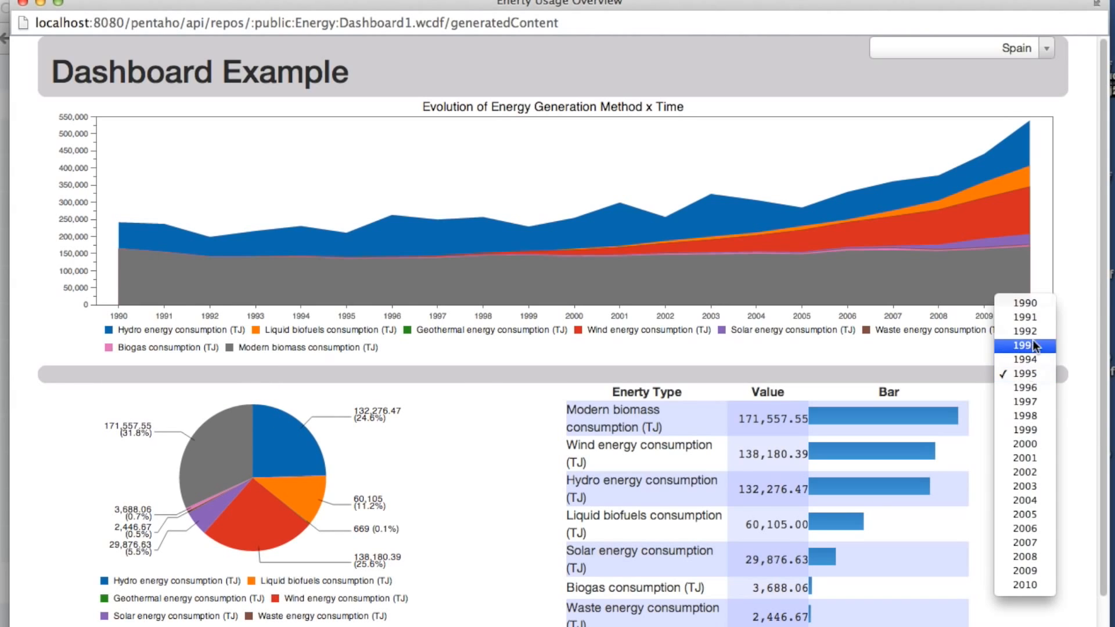
click(1027, 331)
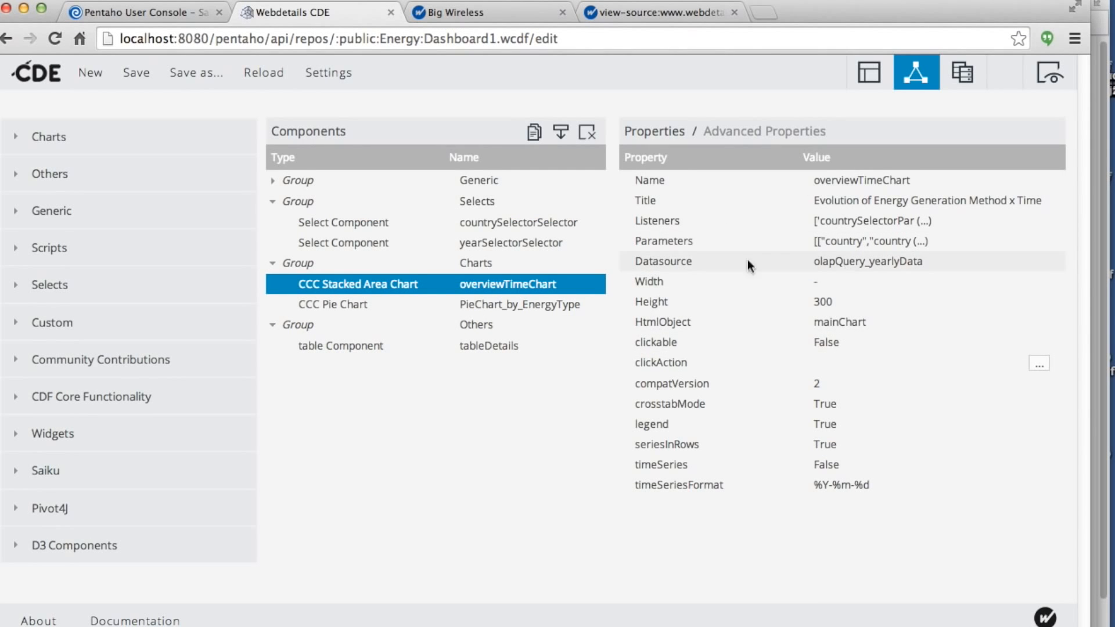
Replace the fixed year in the WHERE clause of the data_x_table query with the ${time} parameter.
click(979, 74)
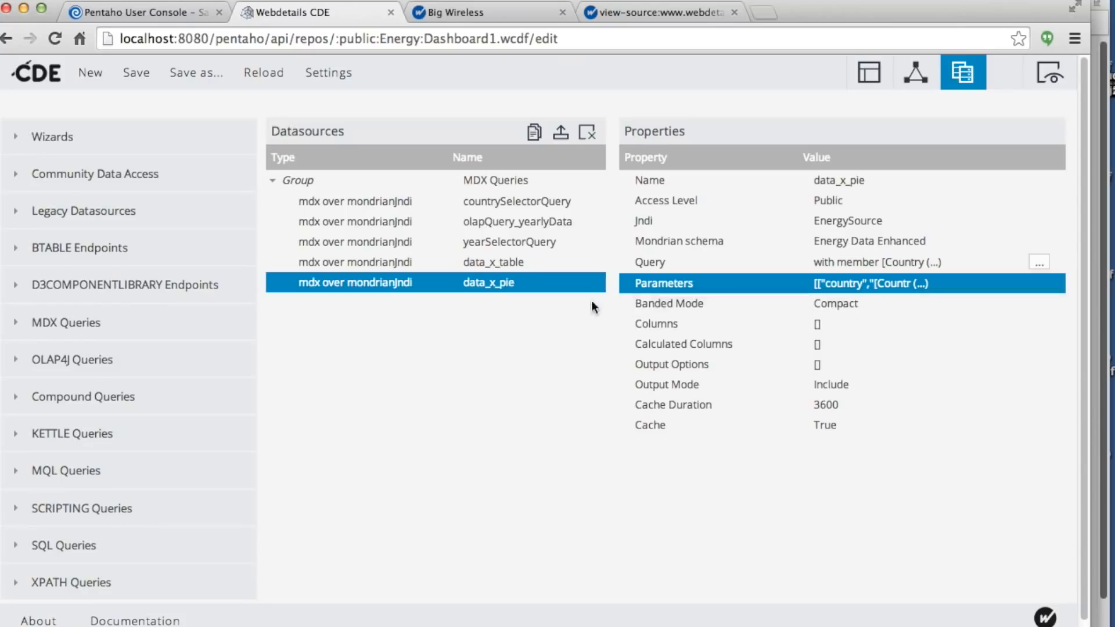
click(503, 265)
click(1039, 263)
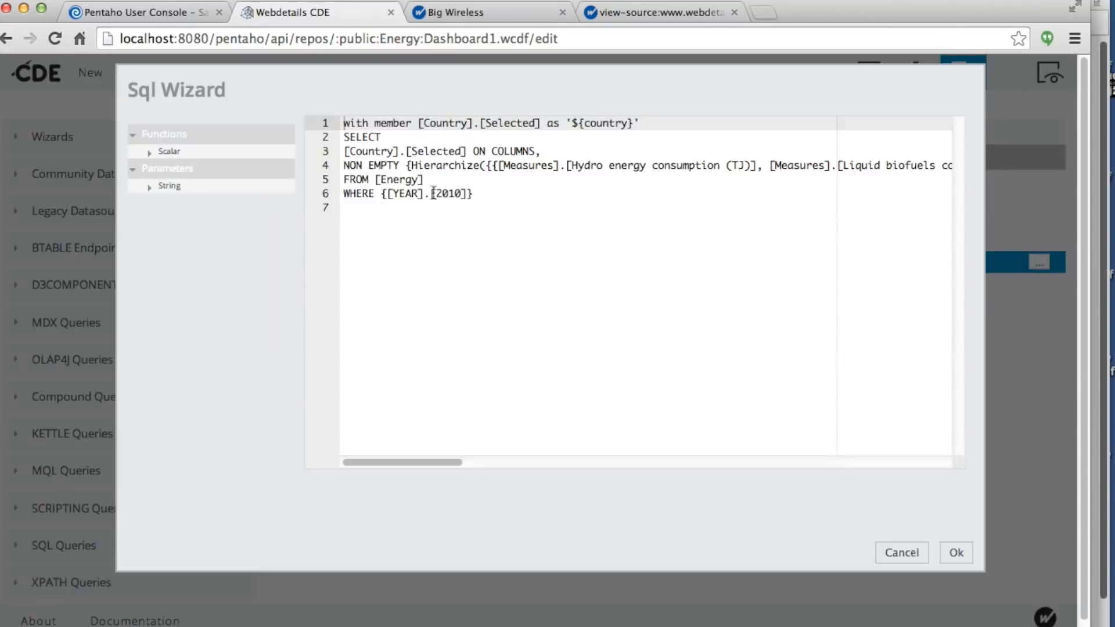
drag(389, 195, 438, 195)
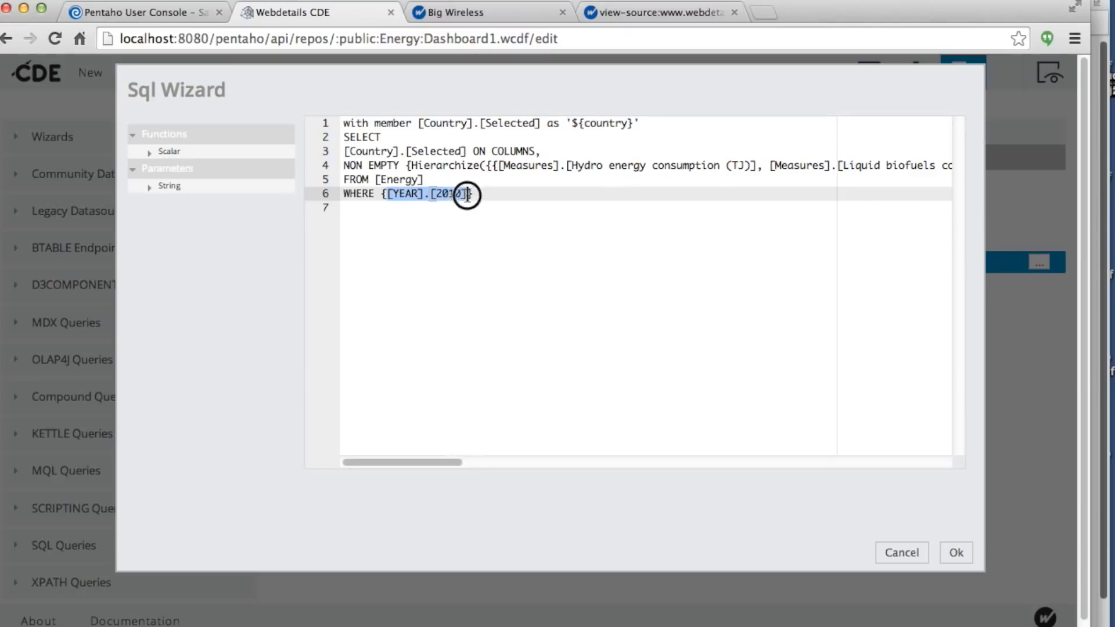
text(4)
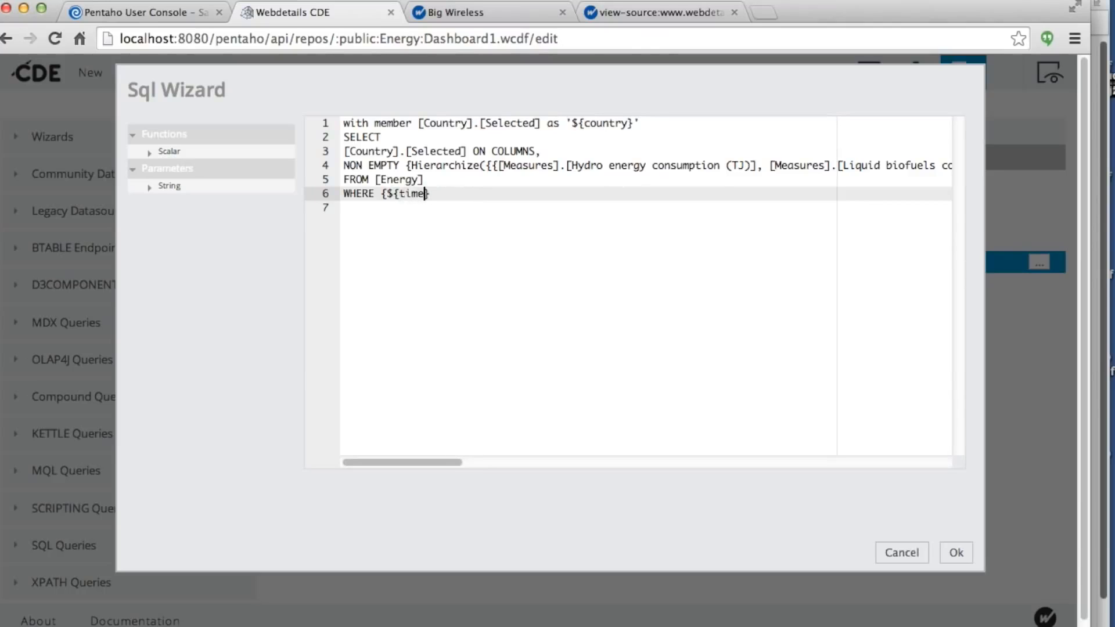
click(968, 555)
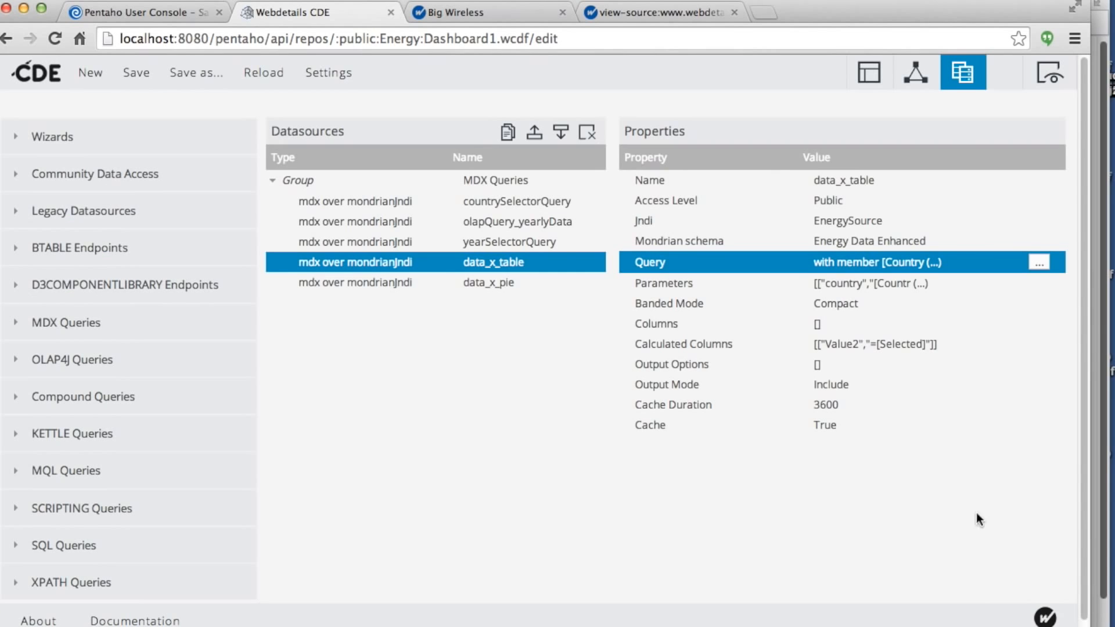
Add a parameter named time with the default value 2010 to the data_x_table query.
click(1045, 283)
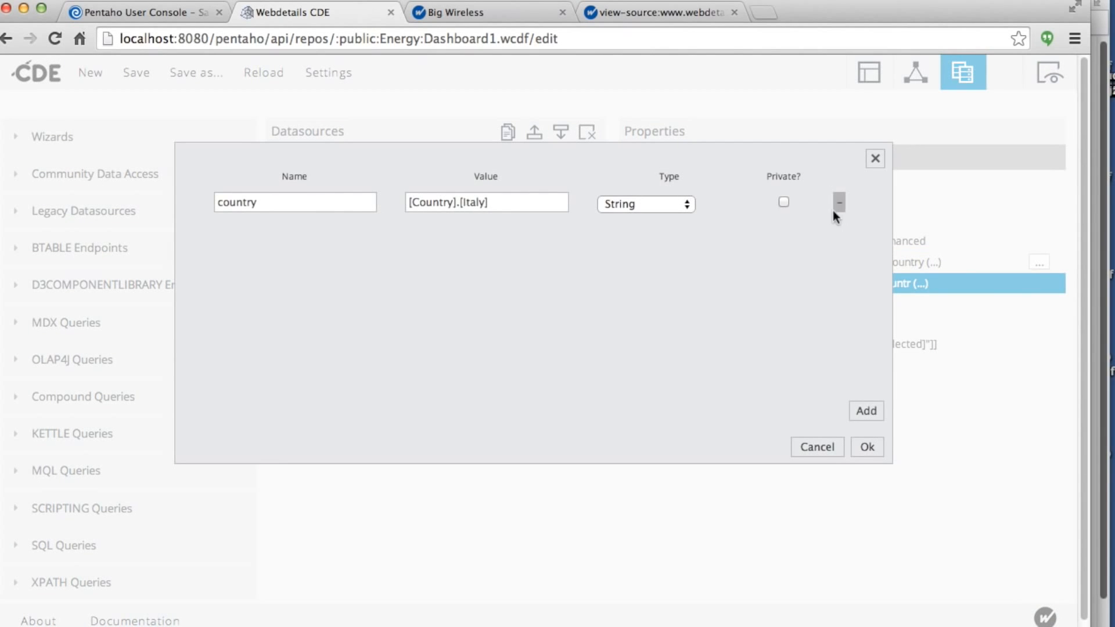
click(868, 411)
text(time)
key(Tab)
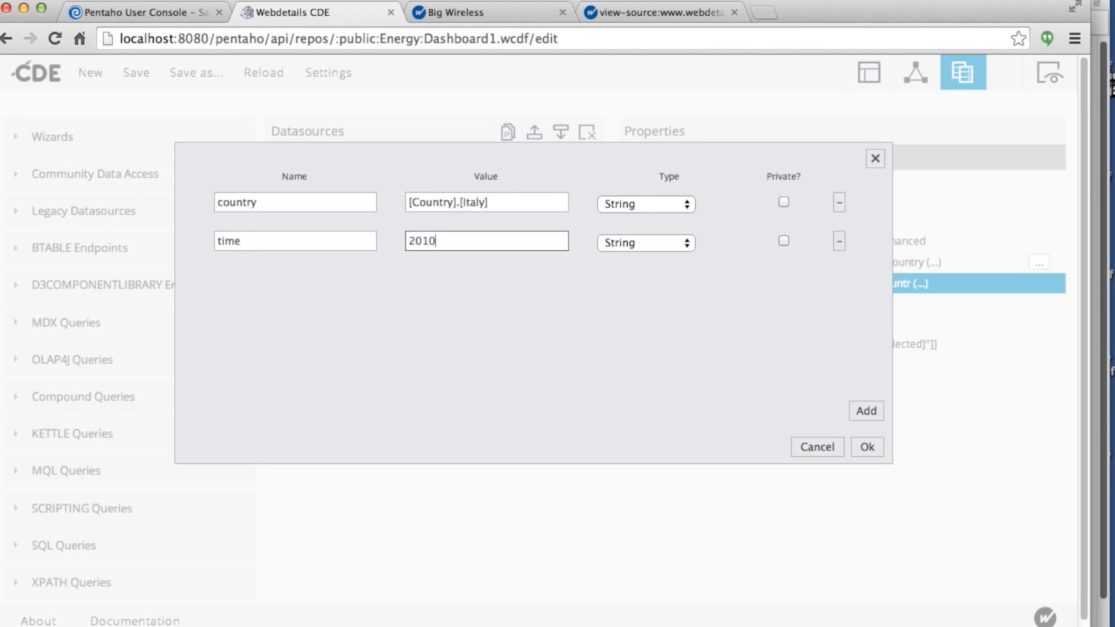
click(866, 447)
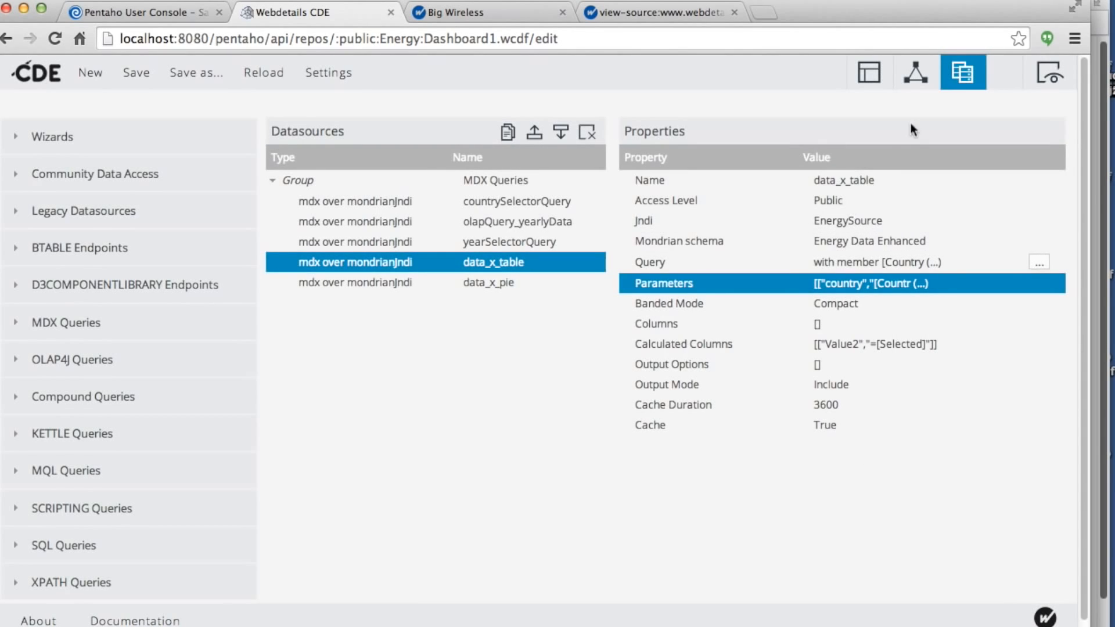
Add a parameter named time with a default year value to the data_x_pie query.
click(523, 283)
click(951, 283)
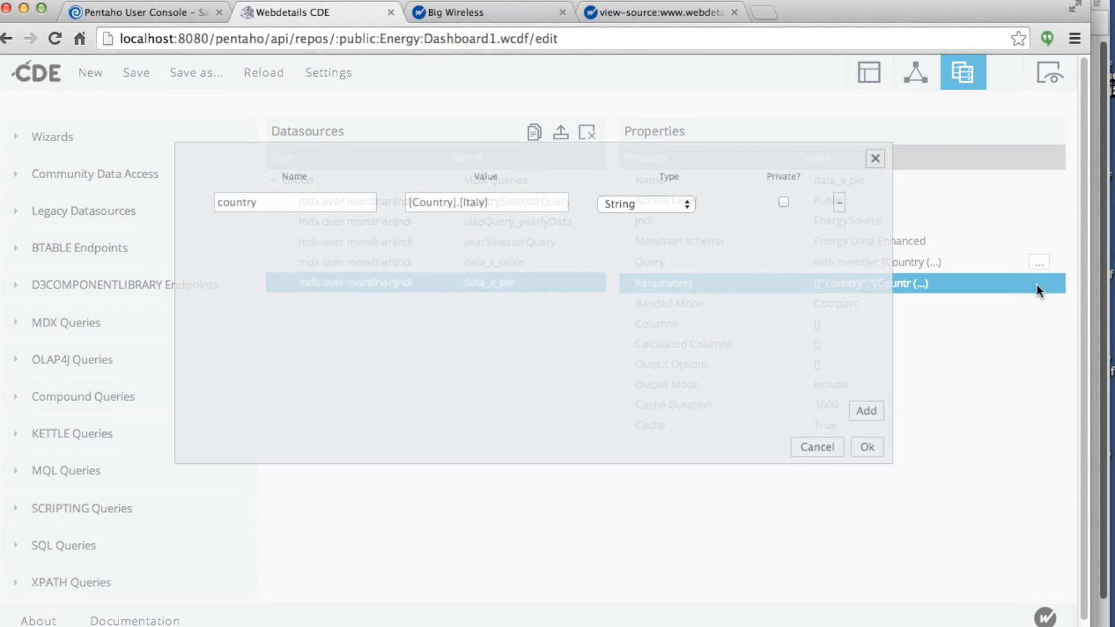
click(866, 412)
click(300, 243)
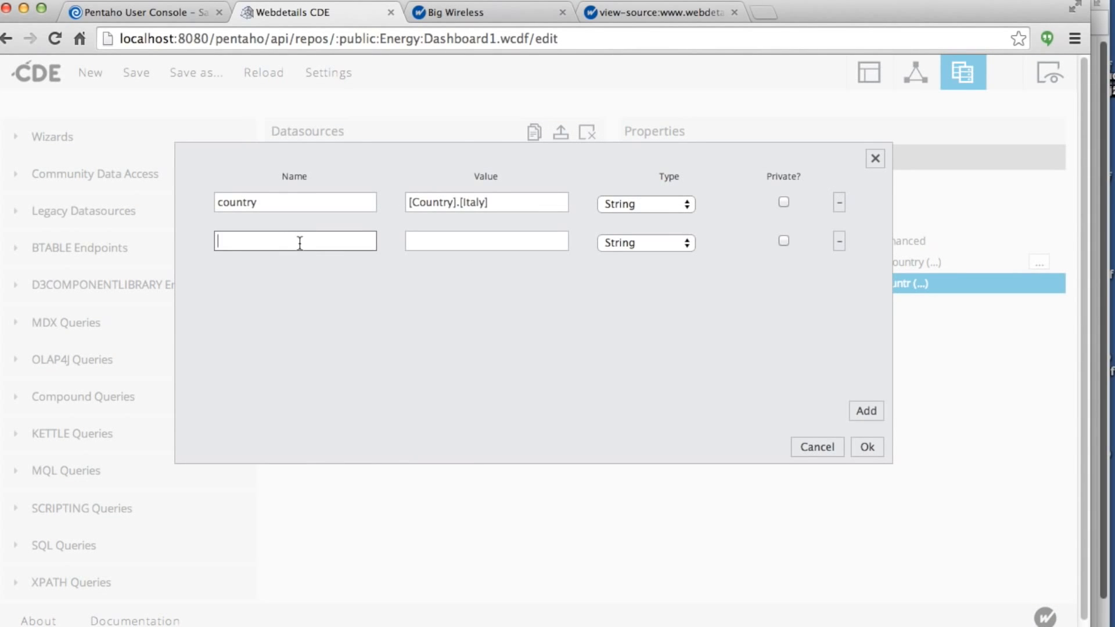
key(Tab)
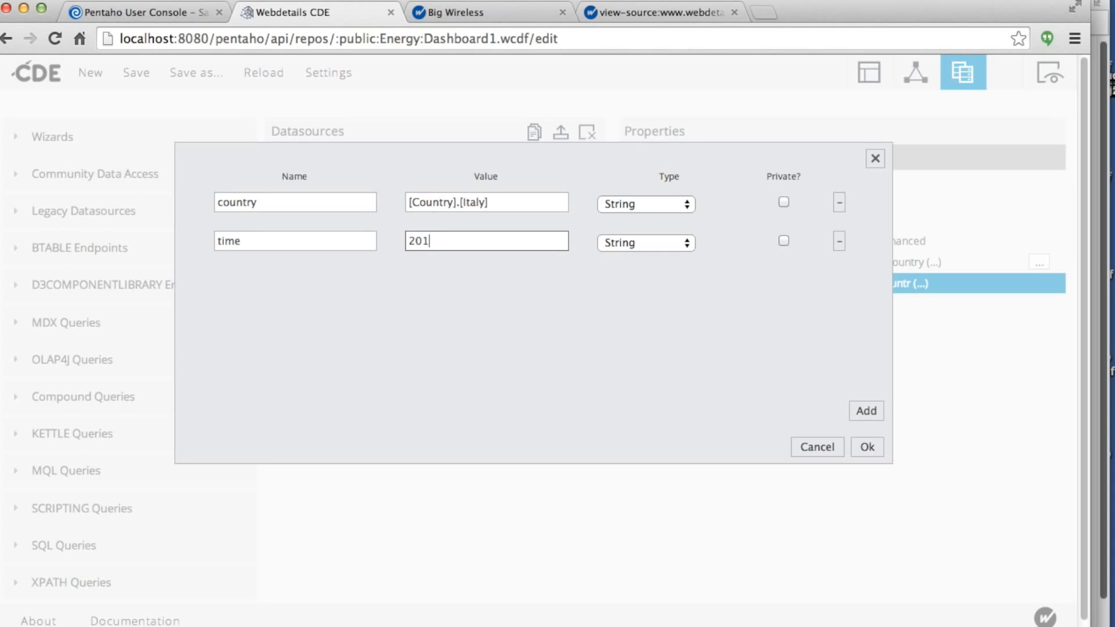
click(867, 446)
Replace the fixed year in the WHERE clause of the data_x_pie query with the ${time} parameter.
click(1038, 264)
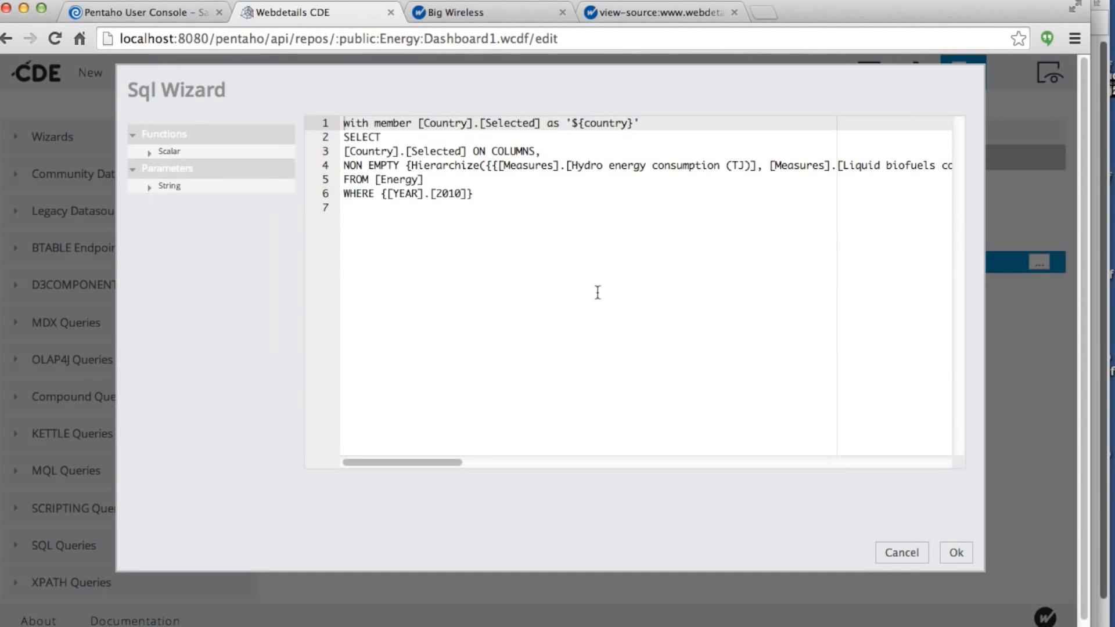
drag(465, 193, 383, 194)
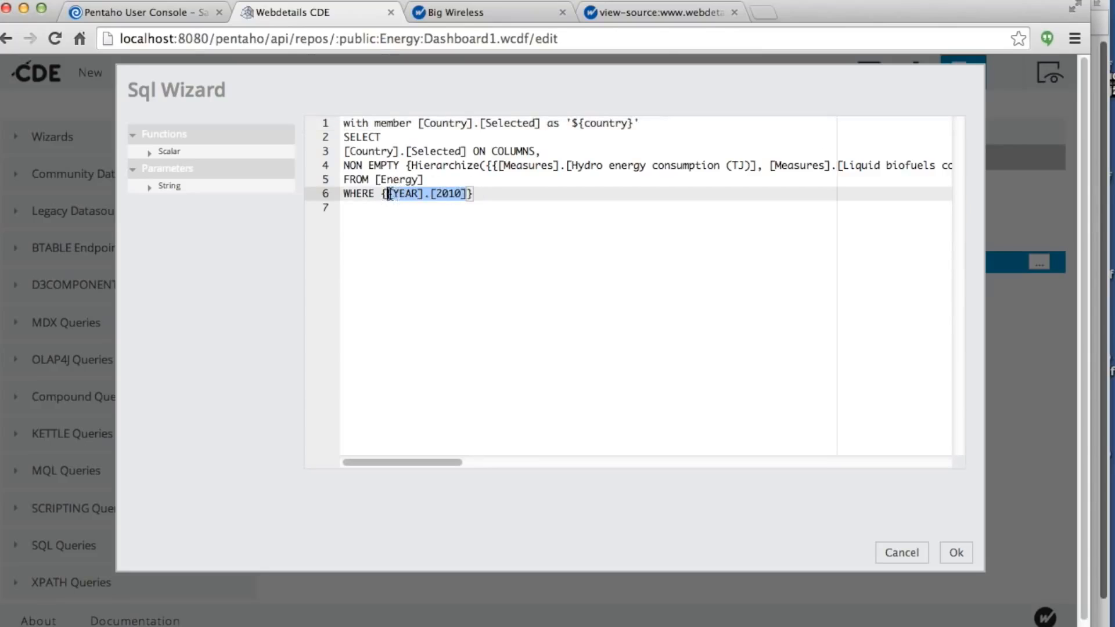
text(${time)
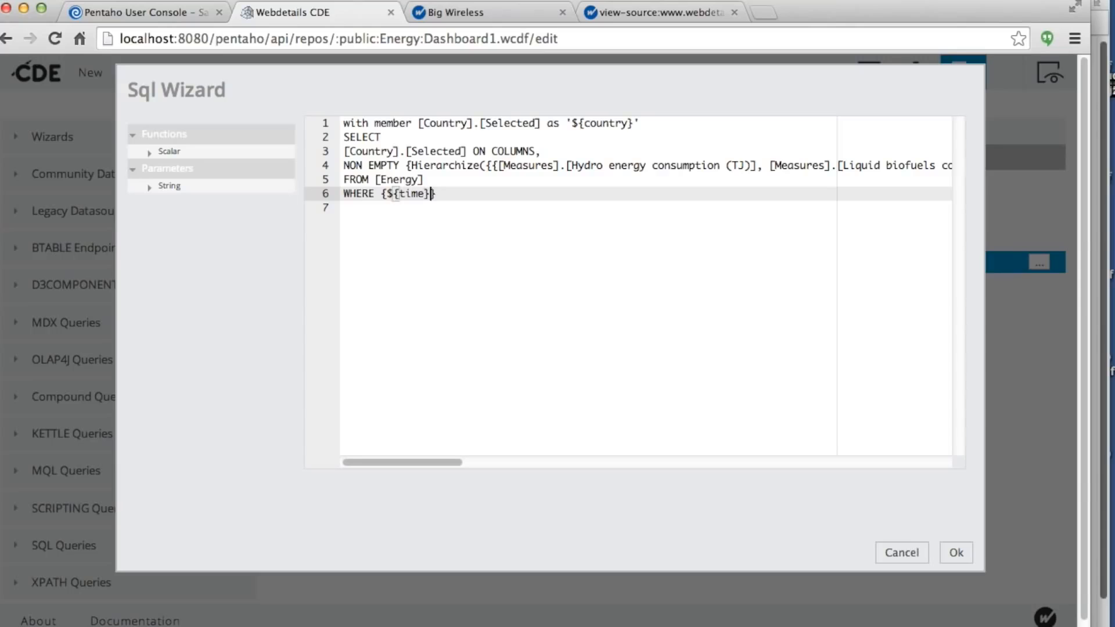
click(947, 555)
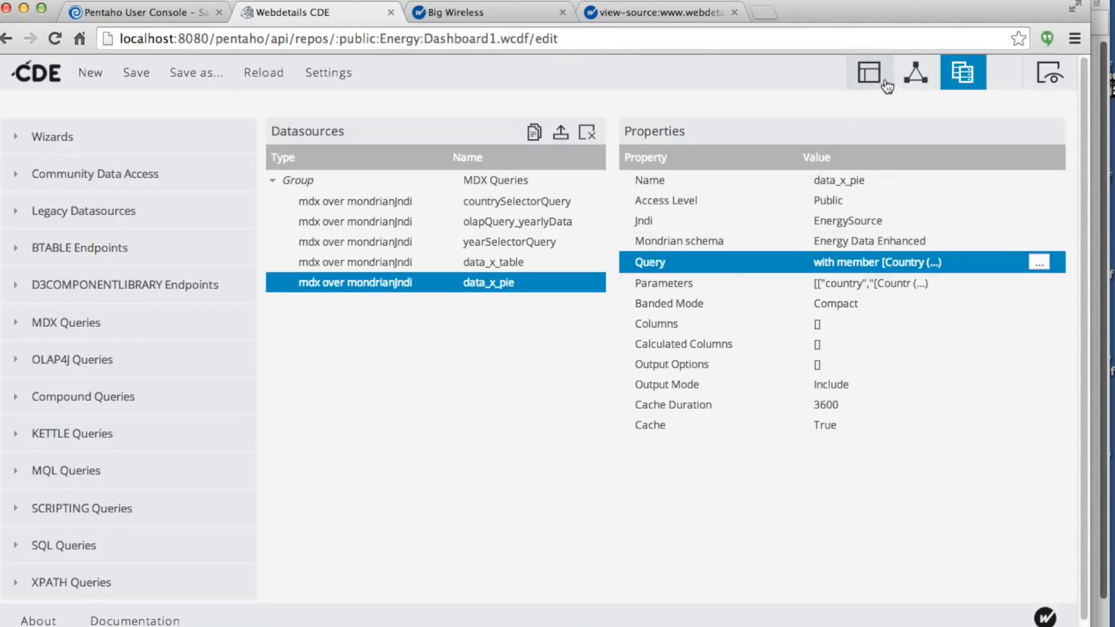
Add a time parameter mapped to yearSelectorParameter on the PieChart_by_EnergyType pie chart component.
click(916, 72)
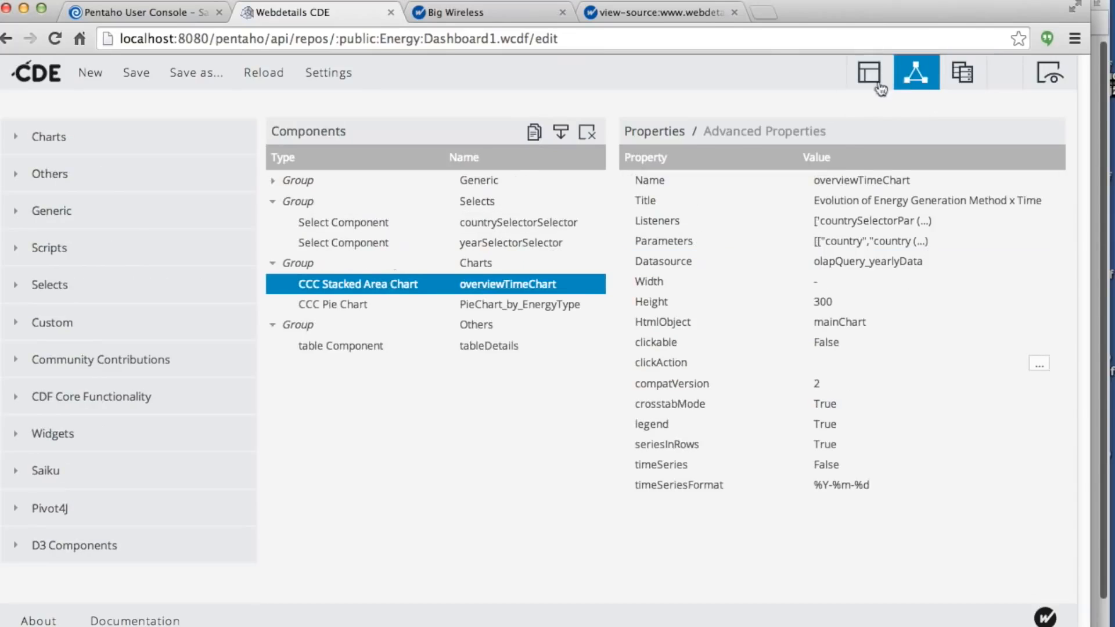
click(337, 350)
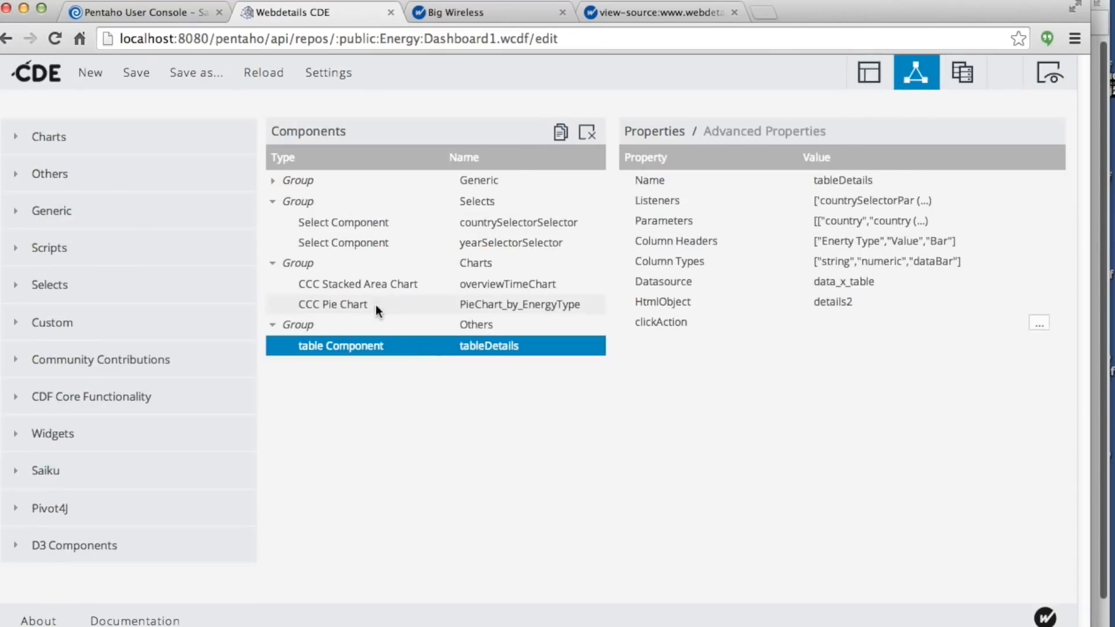
click(489, 306)
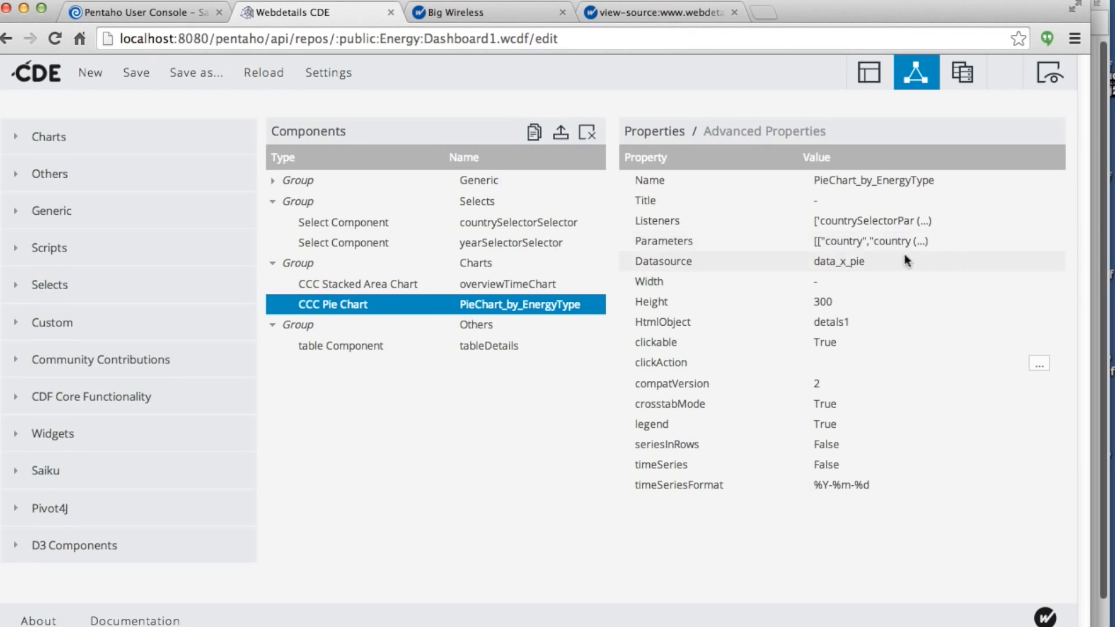
click(984, 244)
click(984, 243)
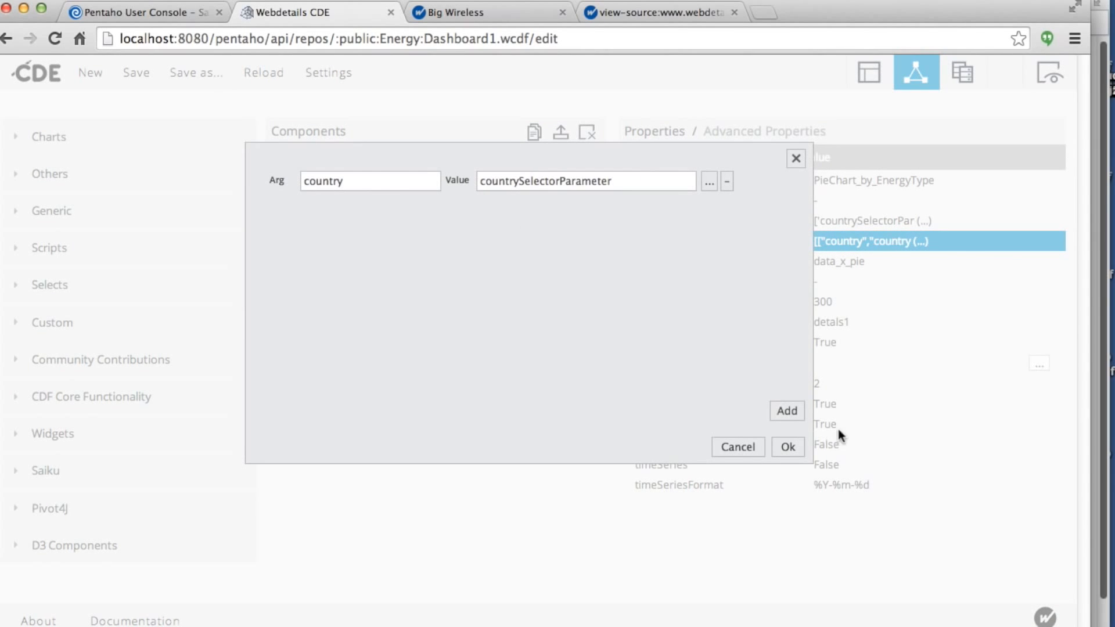
click(788, 412)
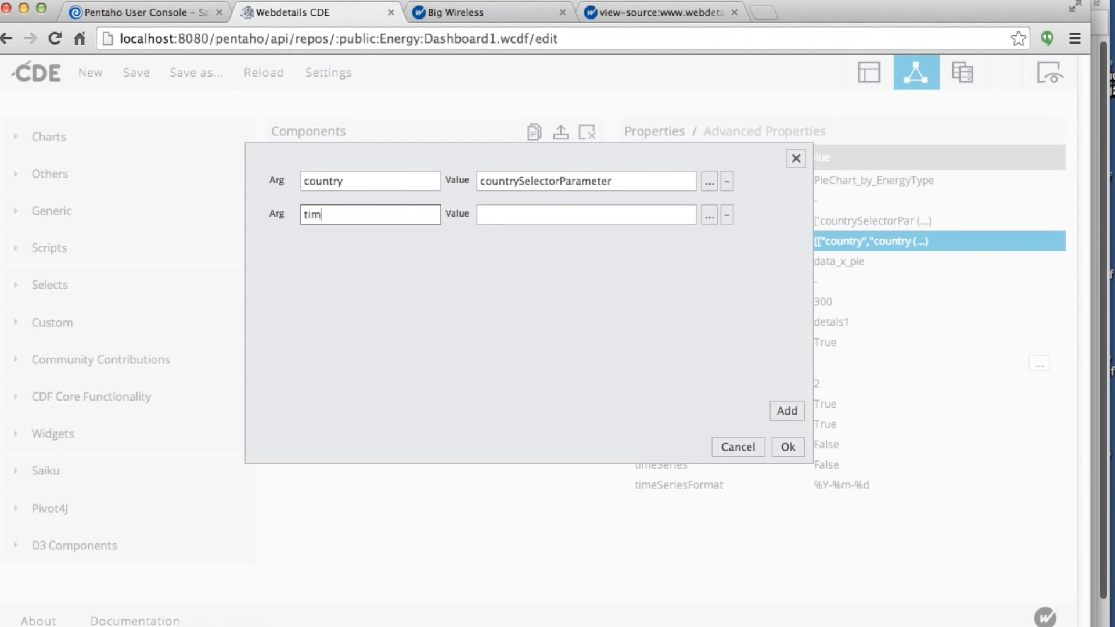
click(709, 215)
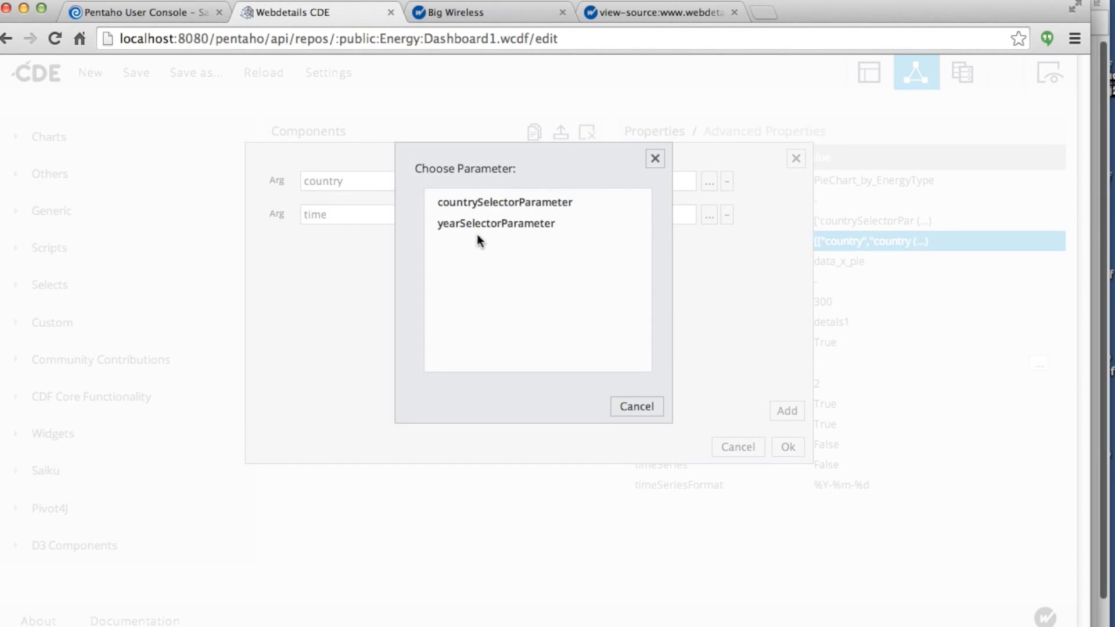
click(491, 223)
click(754, 449)
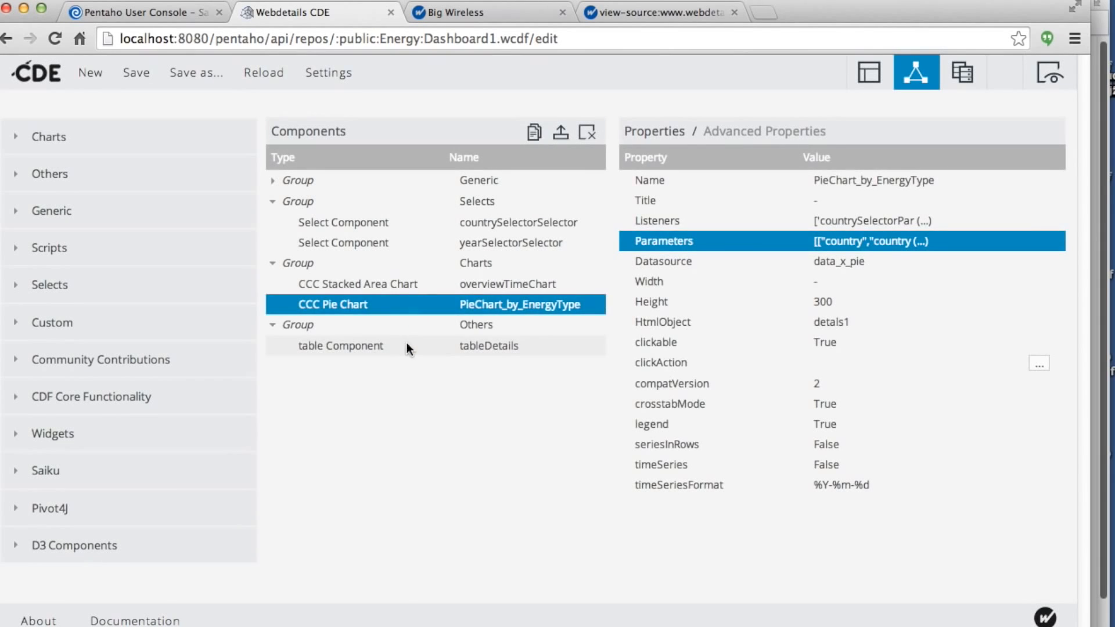
Add a time parameter mapped to yearSelectorParameter on the tableDetails table component.
click(383, 343)
click(897, 220)
click(784, 412)
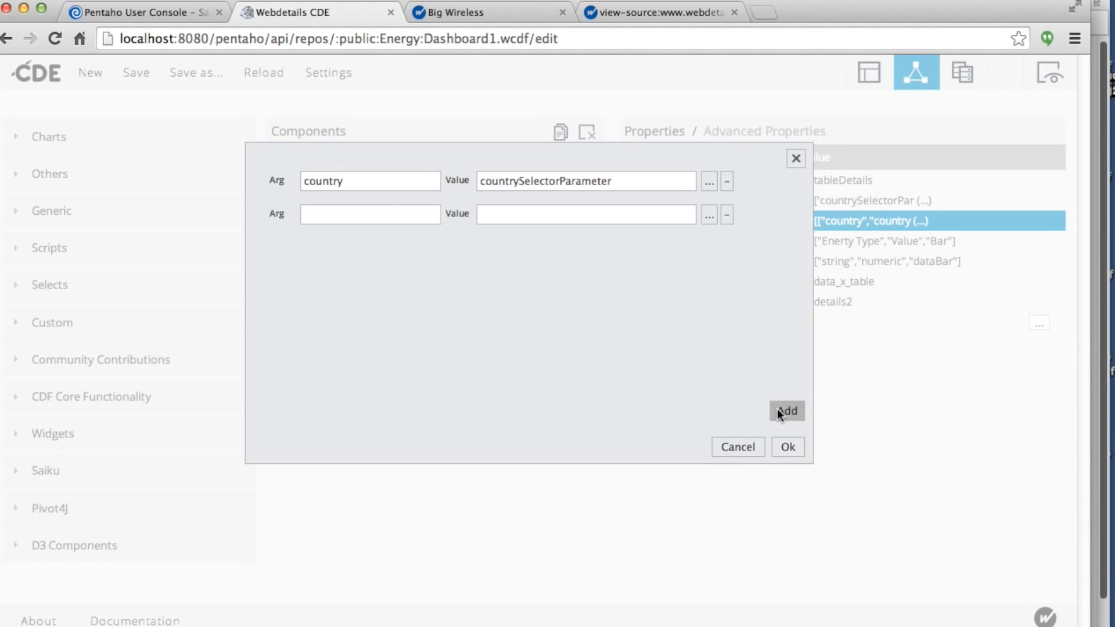
click(553, 210)
click(708, 215)
click(469, 225)
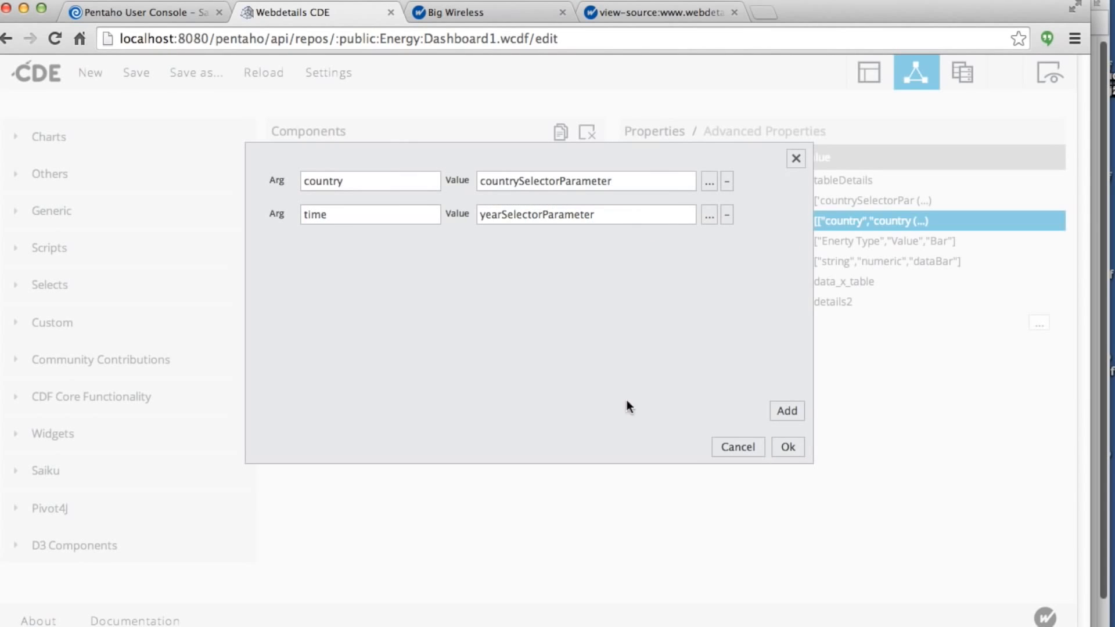
click(795, 451)
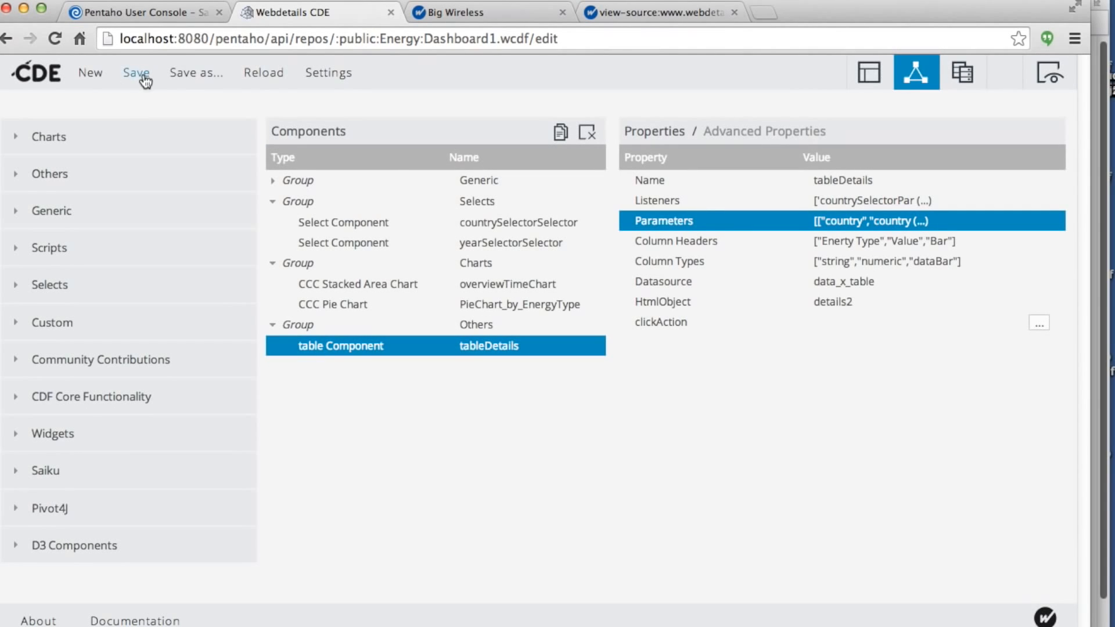
Save the dashboard and reload its preview window.
key(ctrl+s)
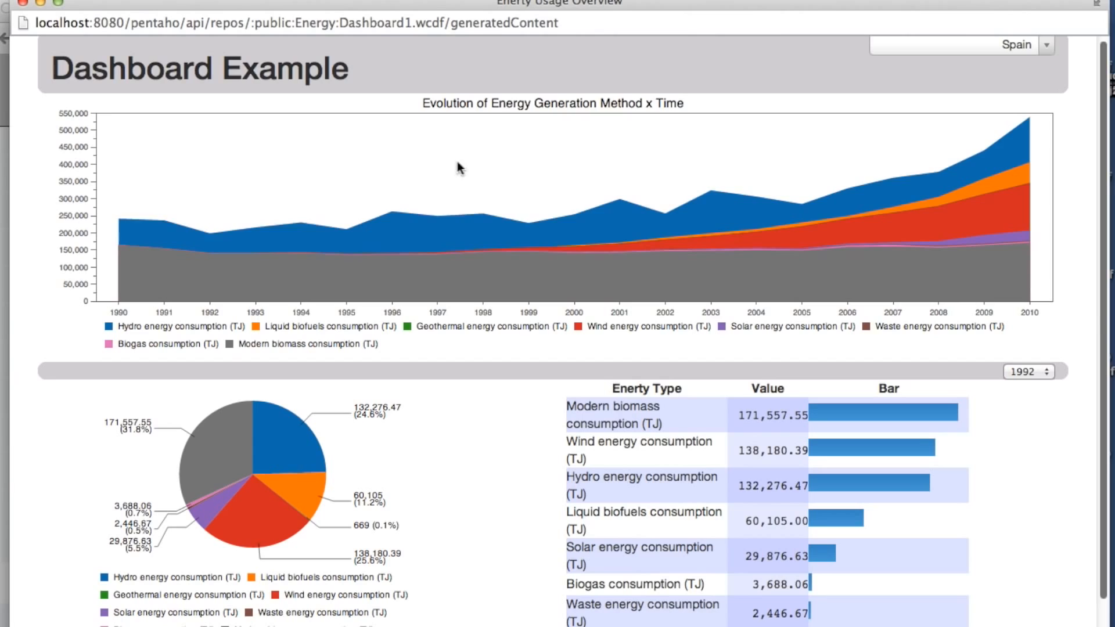
right_click(507, 69)
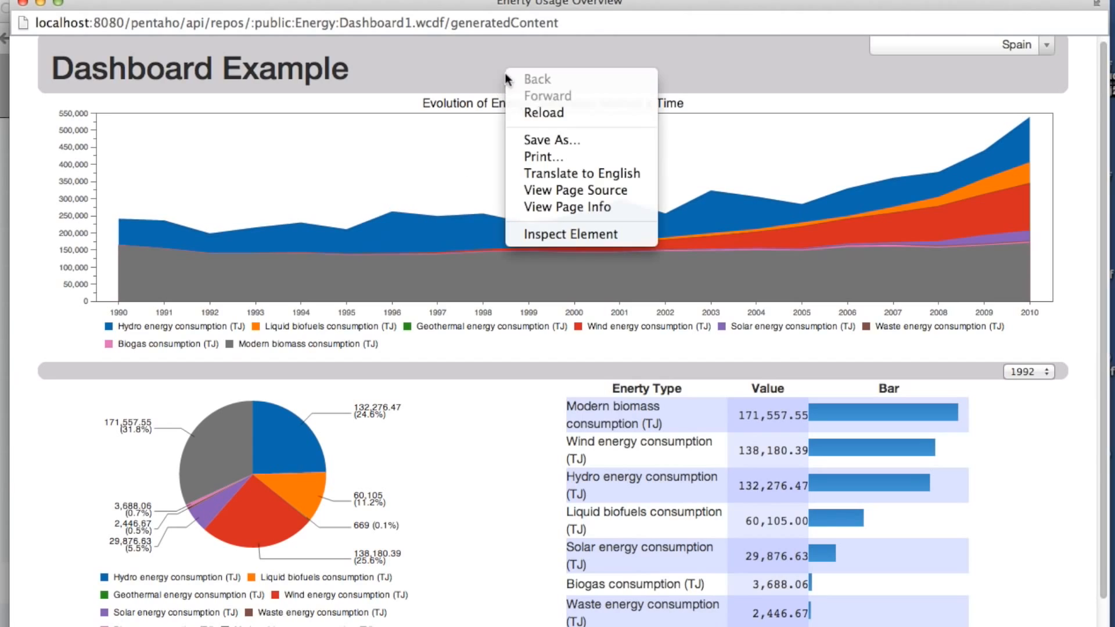
click(539, 112)
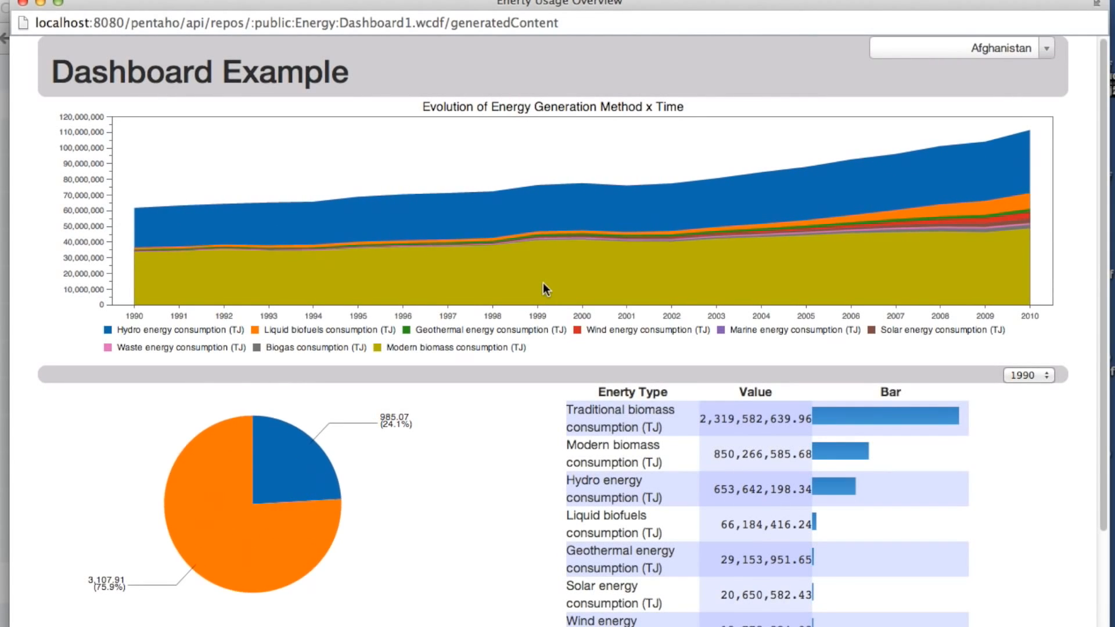
mouse_move(648, 283)
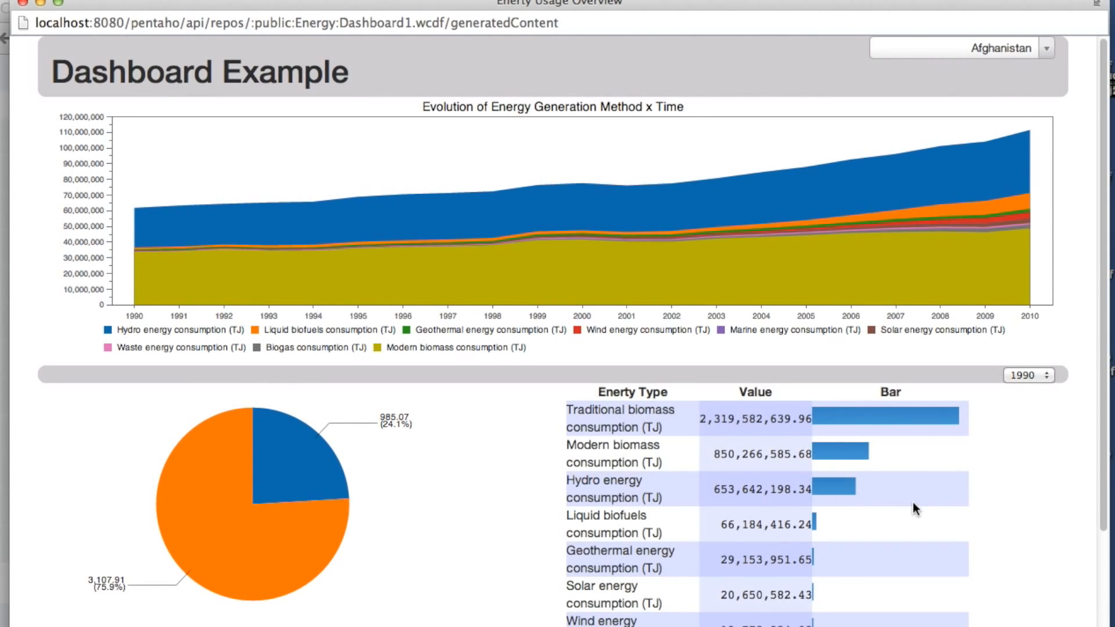
Select Spain as the country in the dashboard preview and check the charts and table.
click(1041, 58)
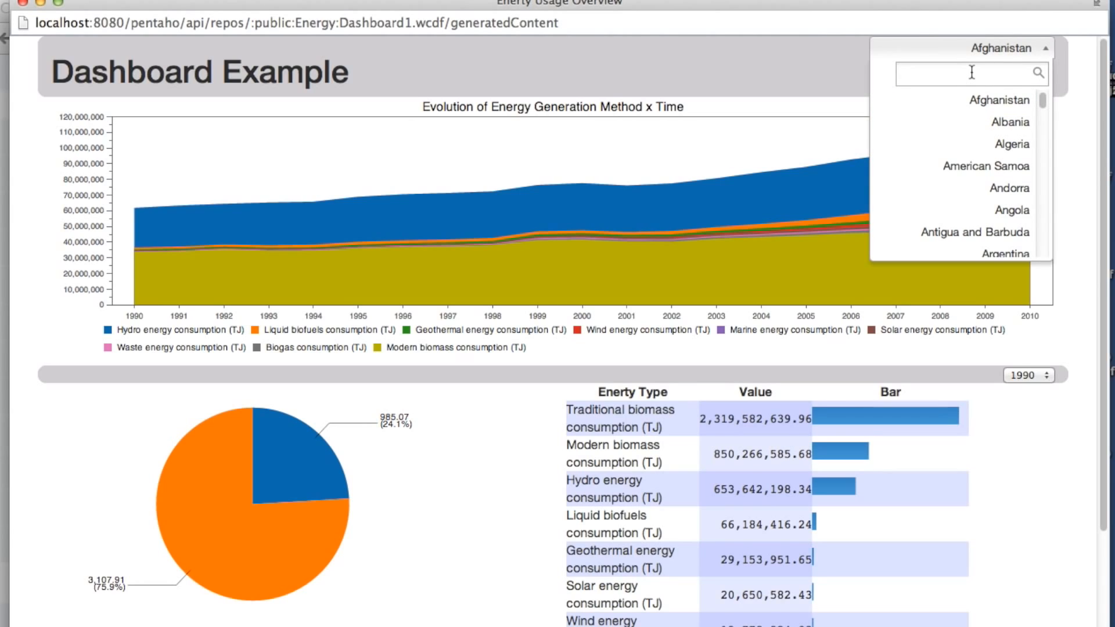
text(Spain)
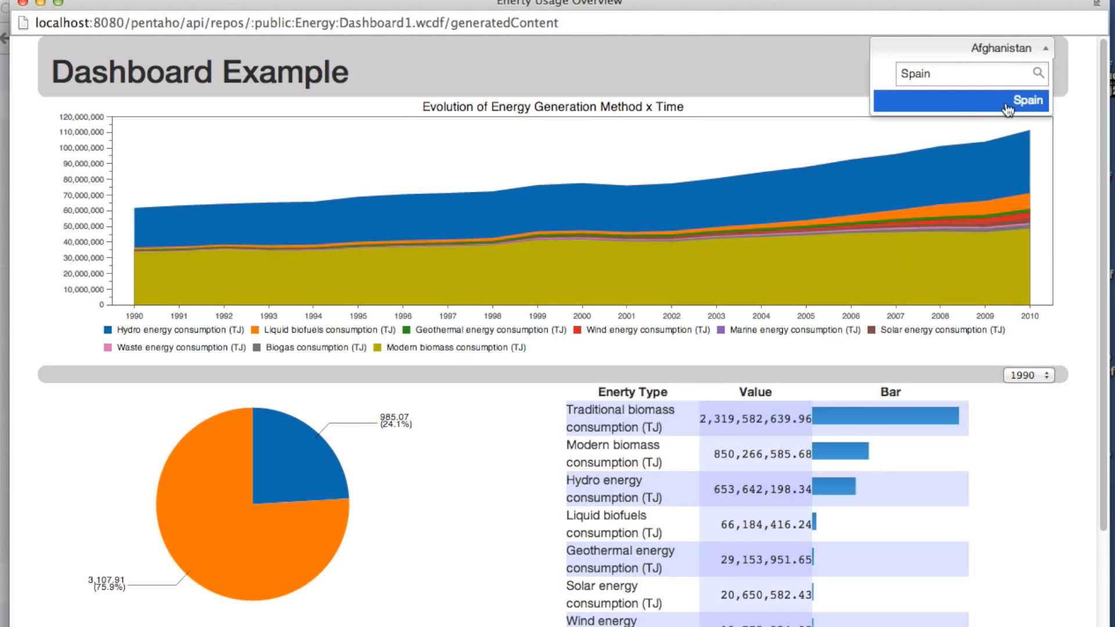
click(1024, 103)
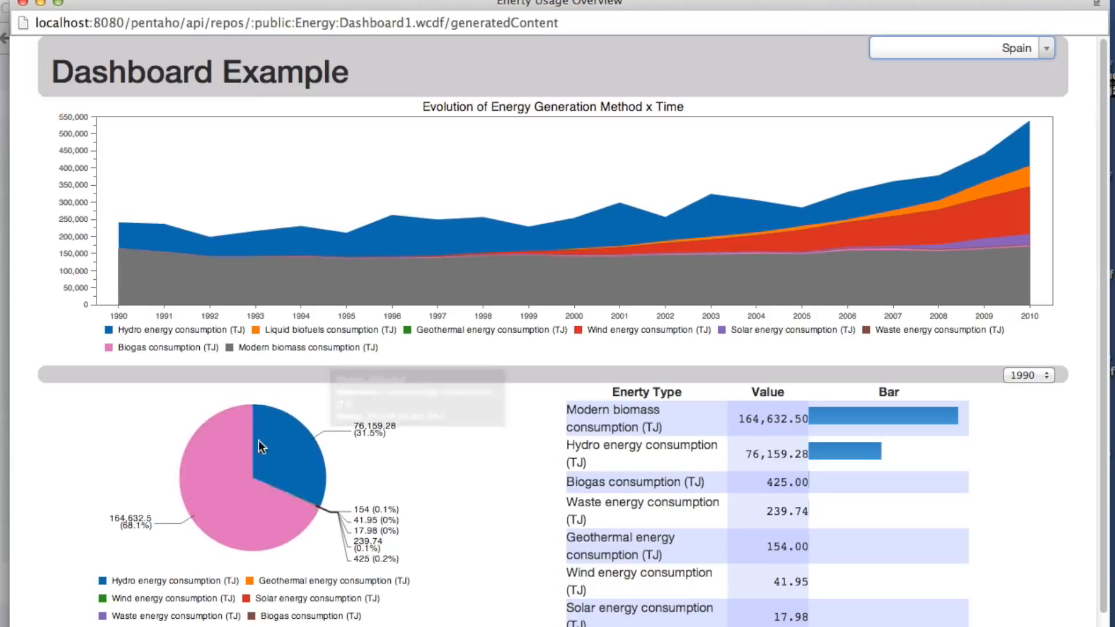
mouse_move(240, 465)
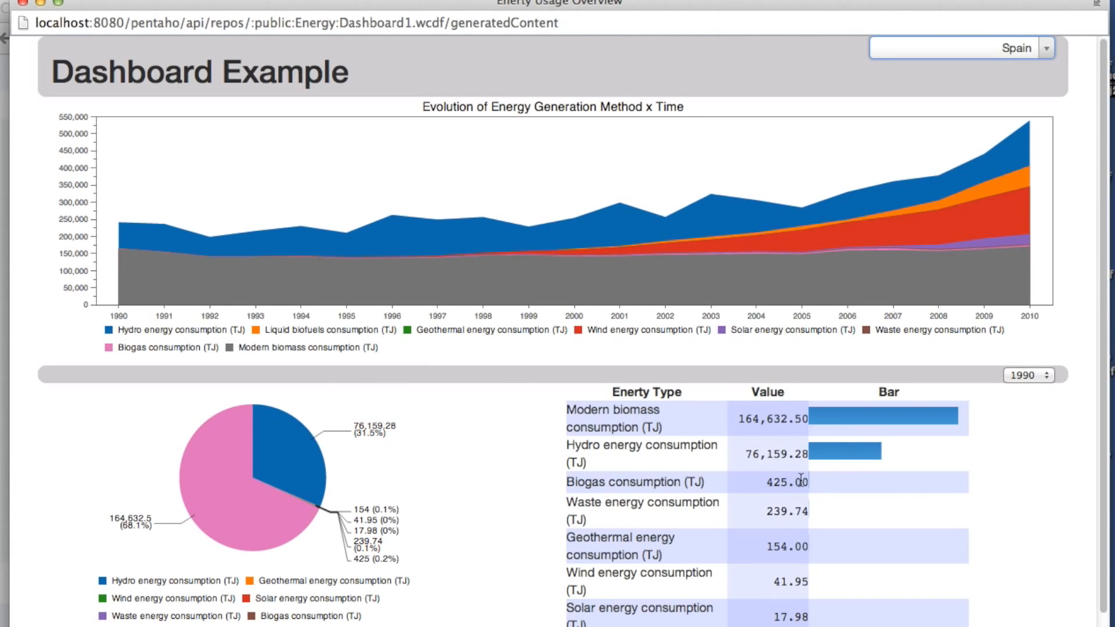
scroll(815, 469, down, 1)
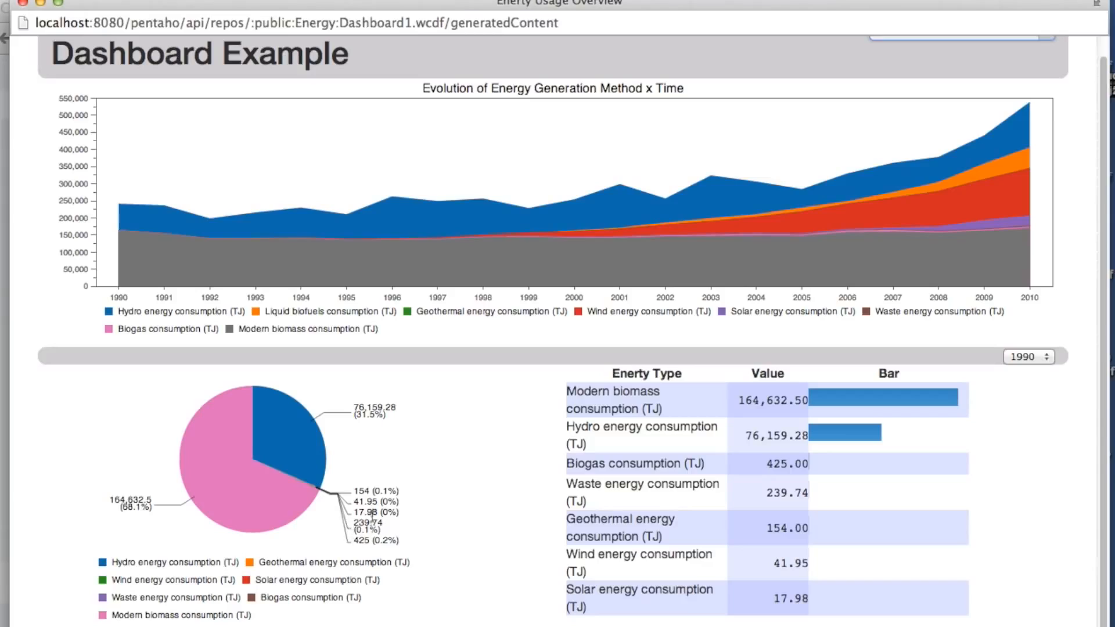
Set the year to 2010 in the dashboard preview and check the pie chart against the details table.
click(1043, 356)
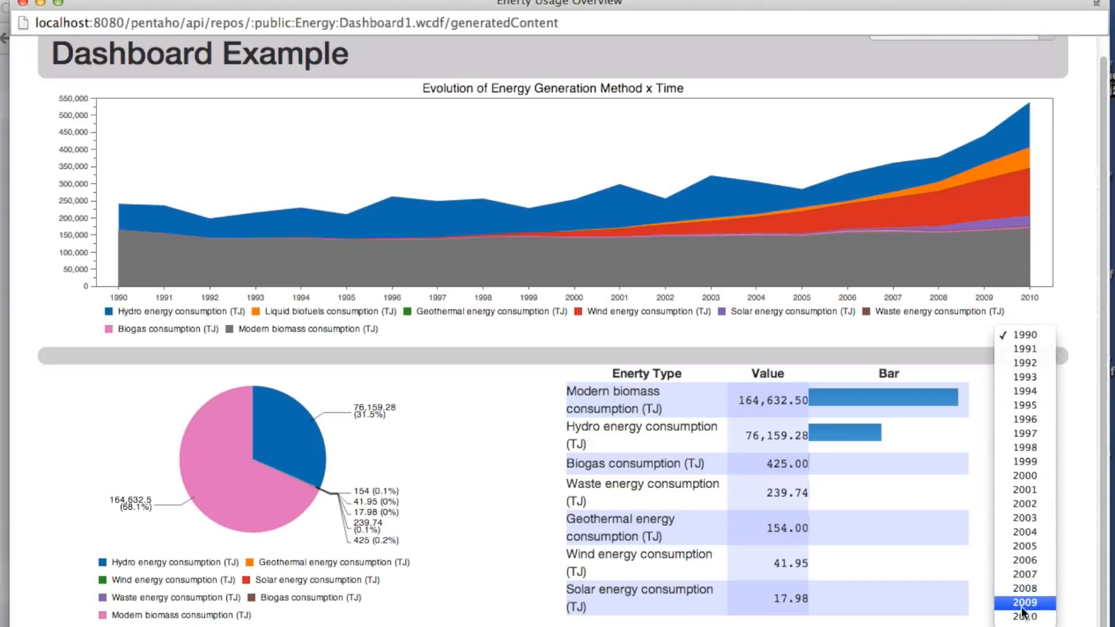
click(1024, 617)
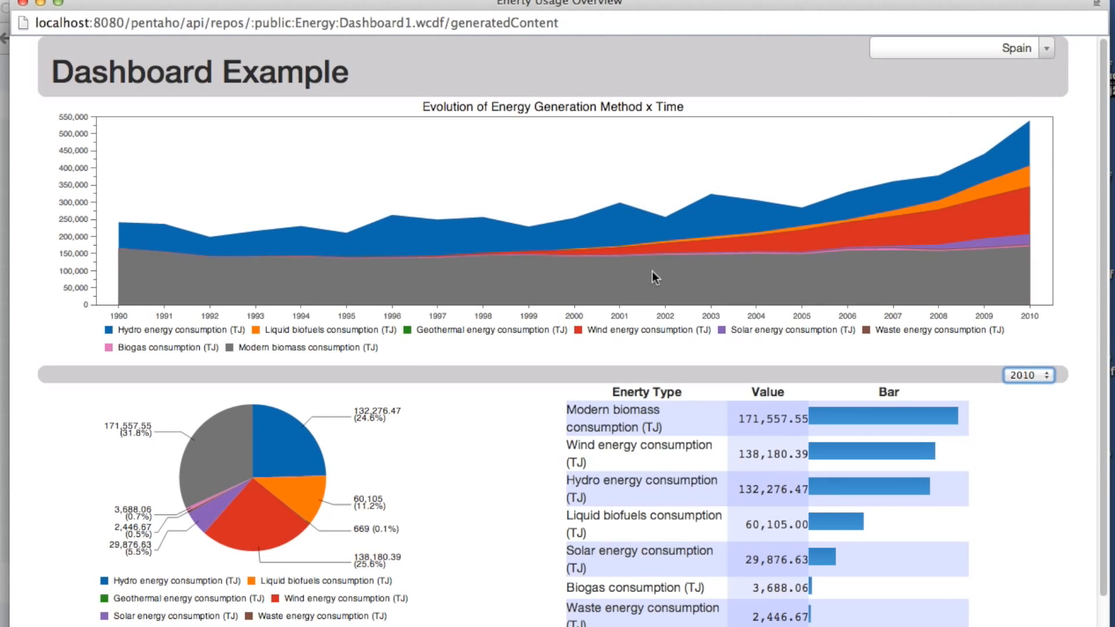
scroll(999, 430, down, 2)
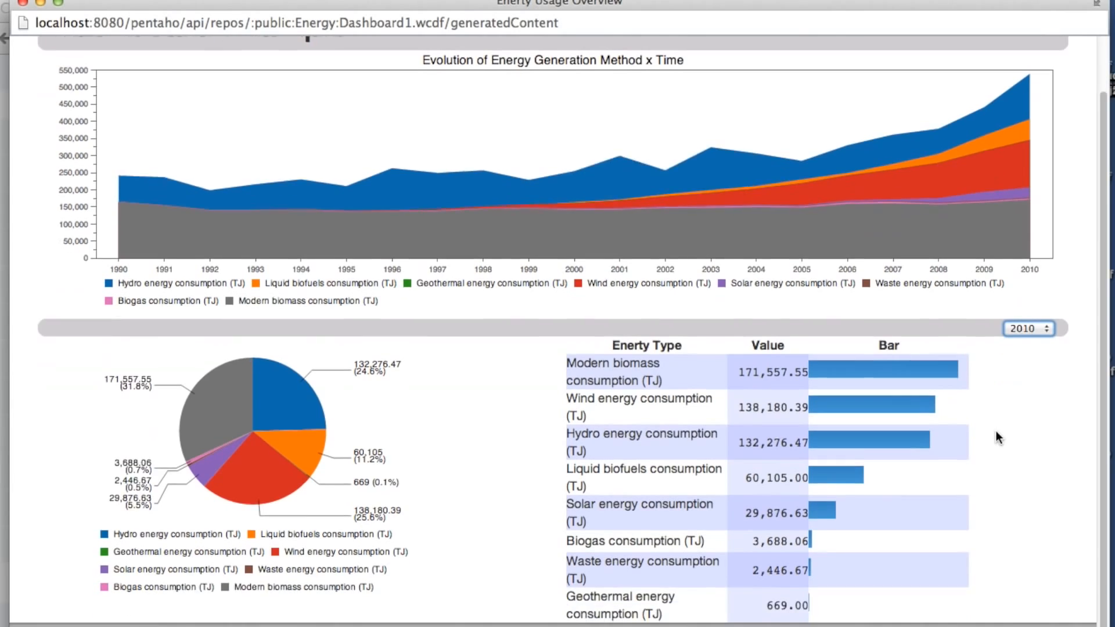
scroll(999, 439, up, 2)
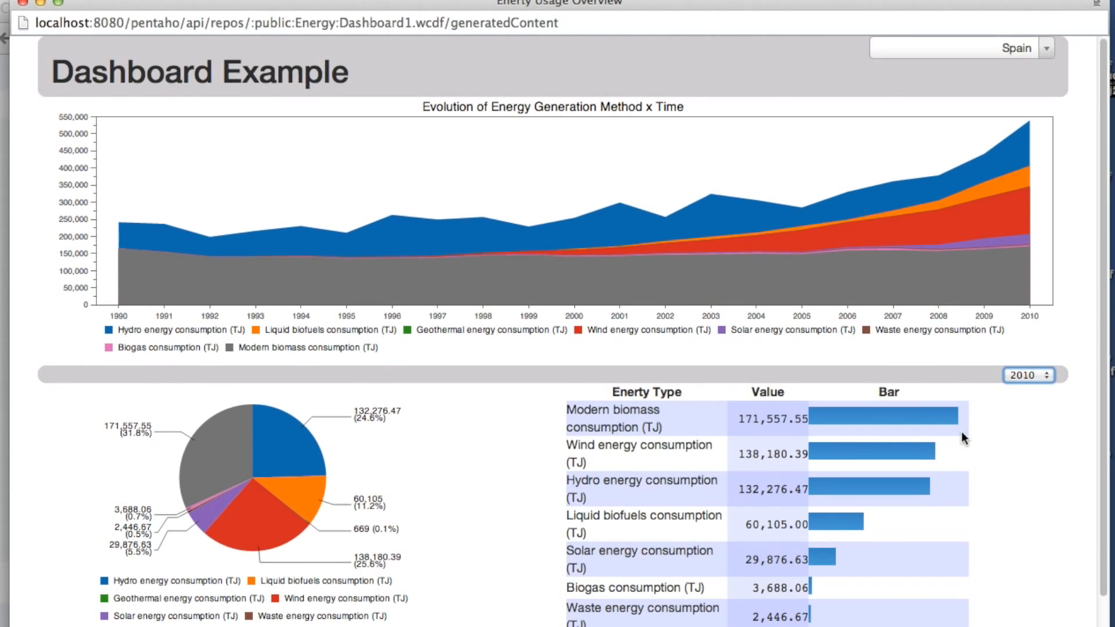
scroll(971, 433, down, 2)
scroll(349, 264, up, 2)
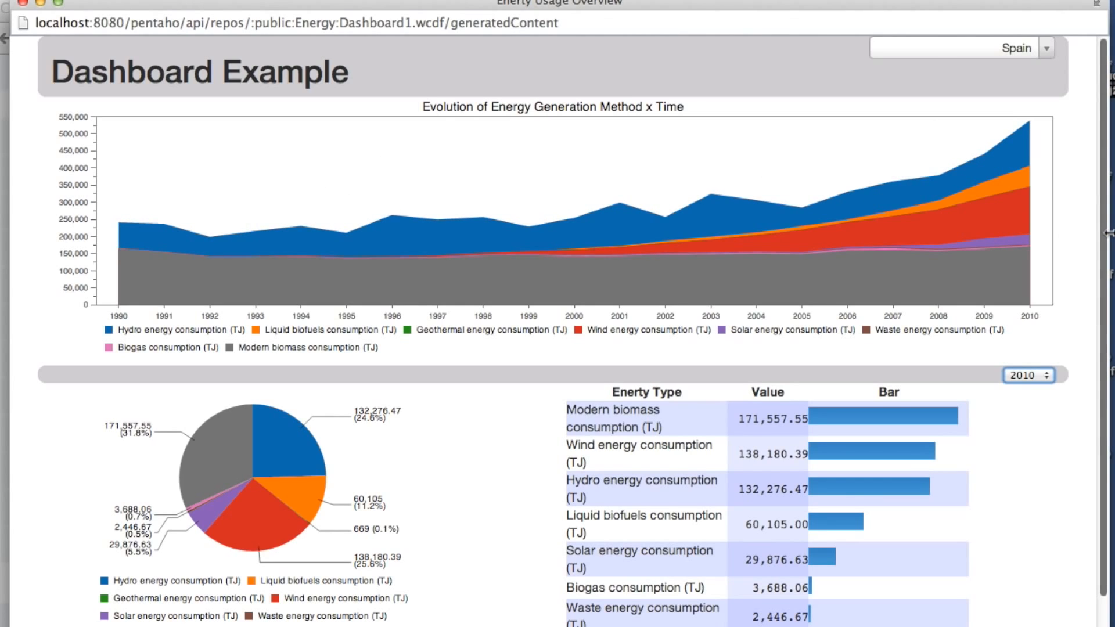
Reload the dashboard preview in a window narrowed to under half its width, with Spain selected as the country.
drag(1106, 233, 463, 243)
right_click(354, 42)
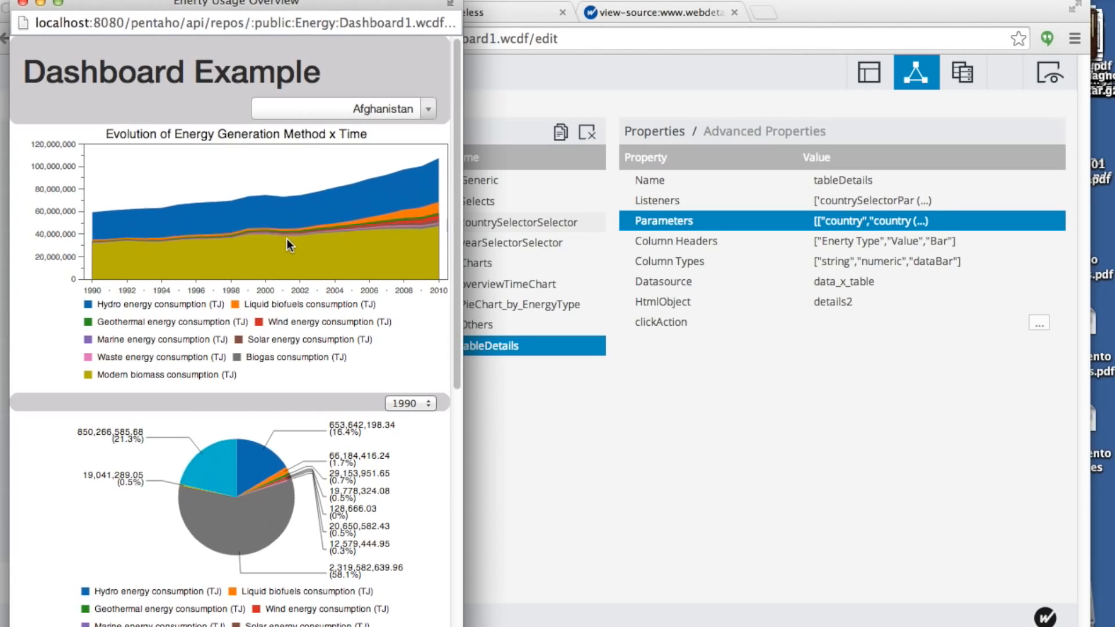
click(428, 107)
text(spain)
click(376, 170)
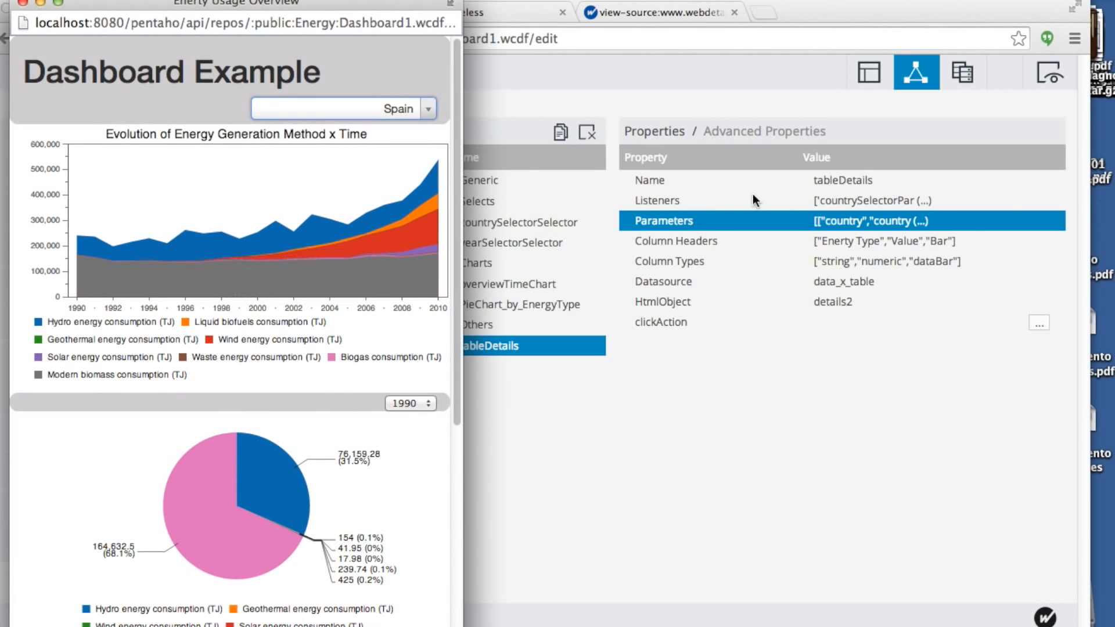
Examine the stacked layout of the narrow preview and set the year to 2006 to check the pie chart and table.
scroll(413, 47, down, 1)
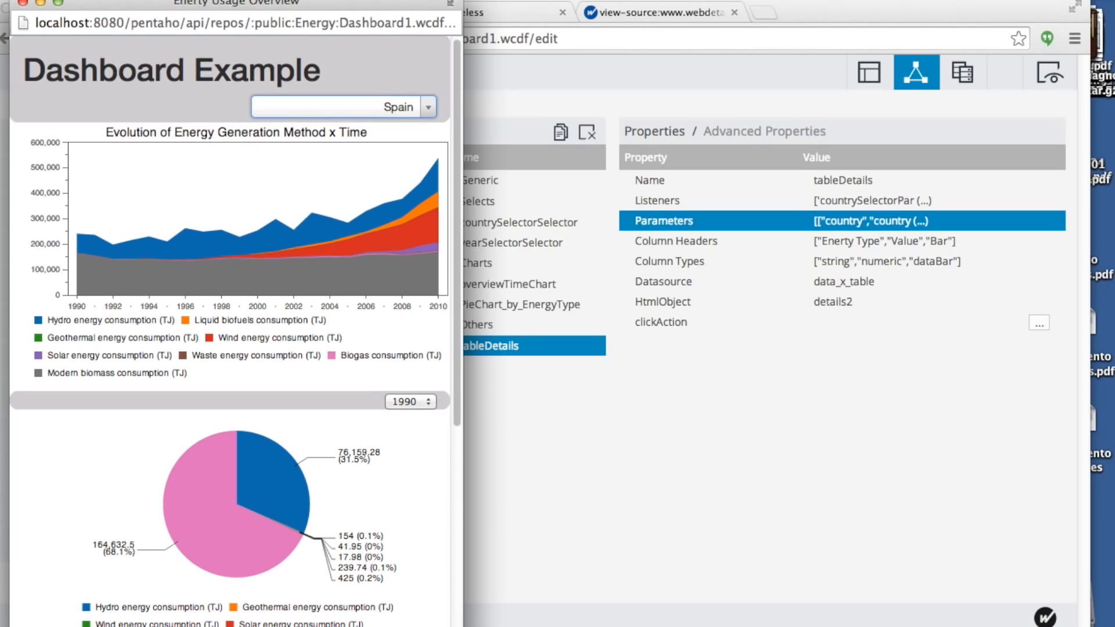
scroll(304, 516, down, 10)
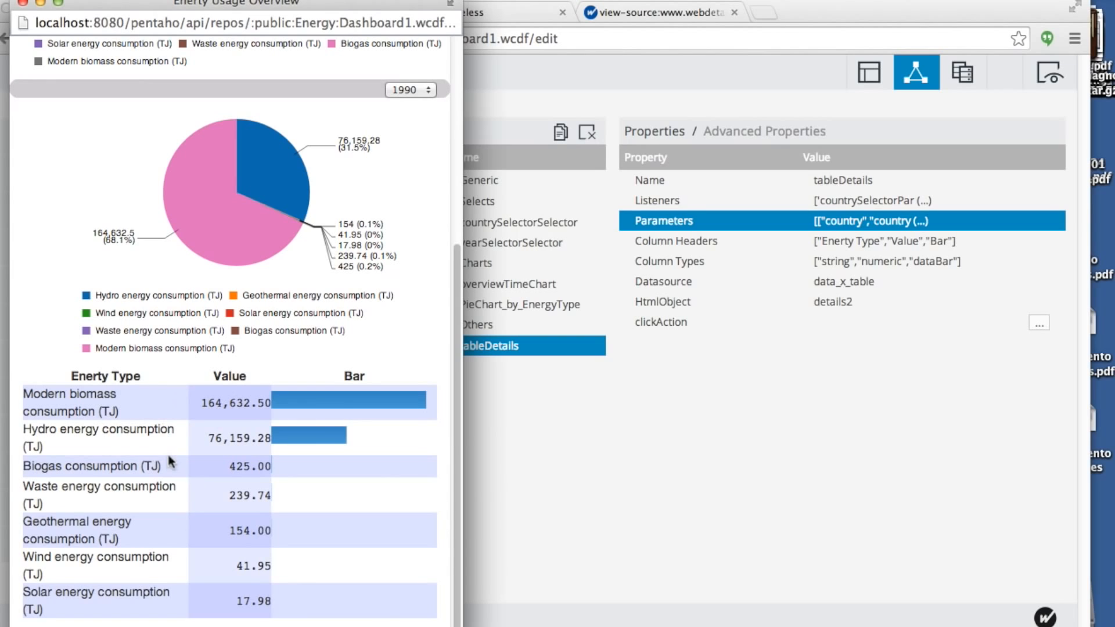
scroll(364, 217, up, 1)
scroll(204, 432, up, 3)
mouse_move(238, 321)
scroll(279, 351, up, 5)
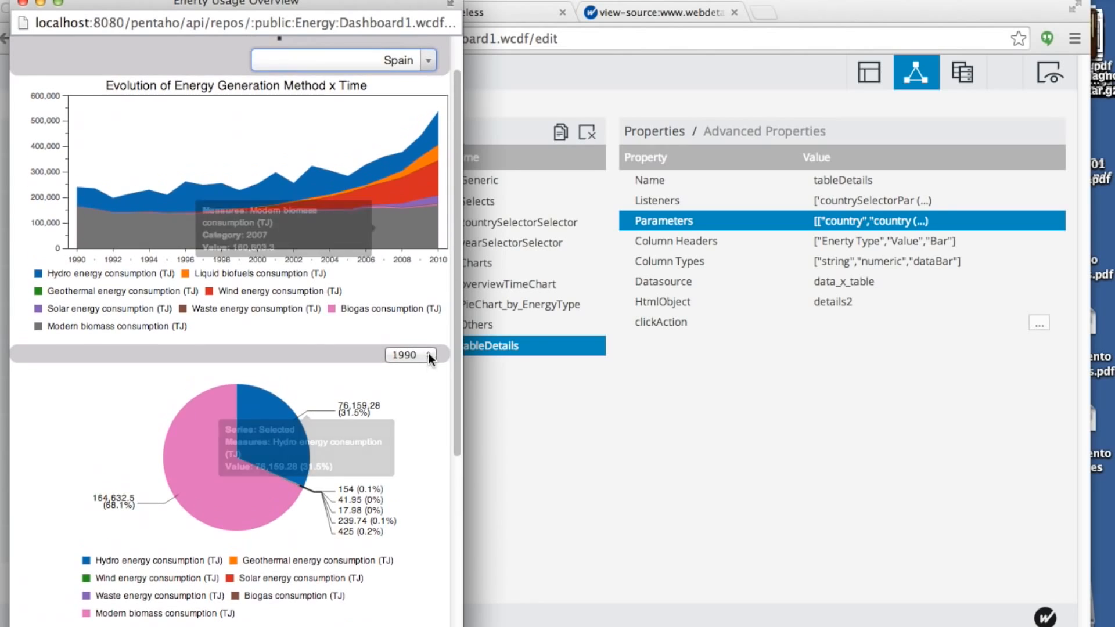
scroll(382, 389, down, 9)
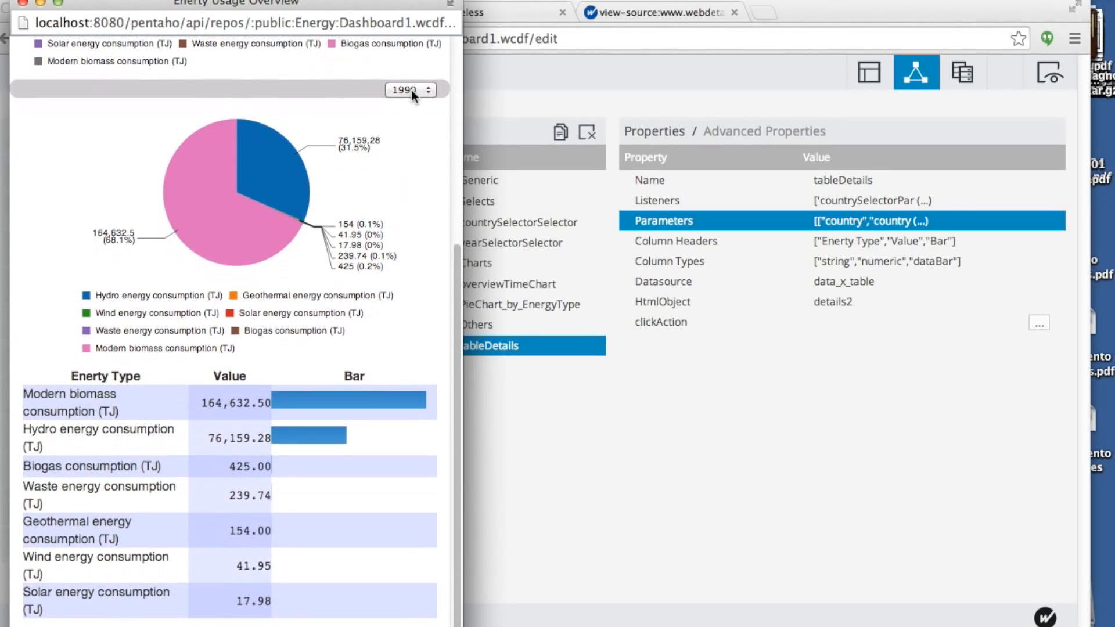
click(414, 90)
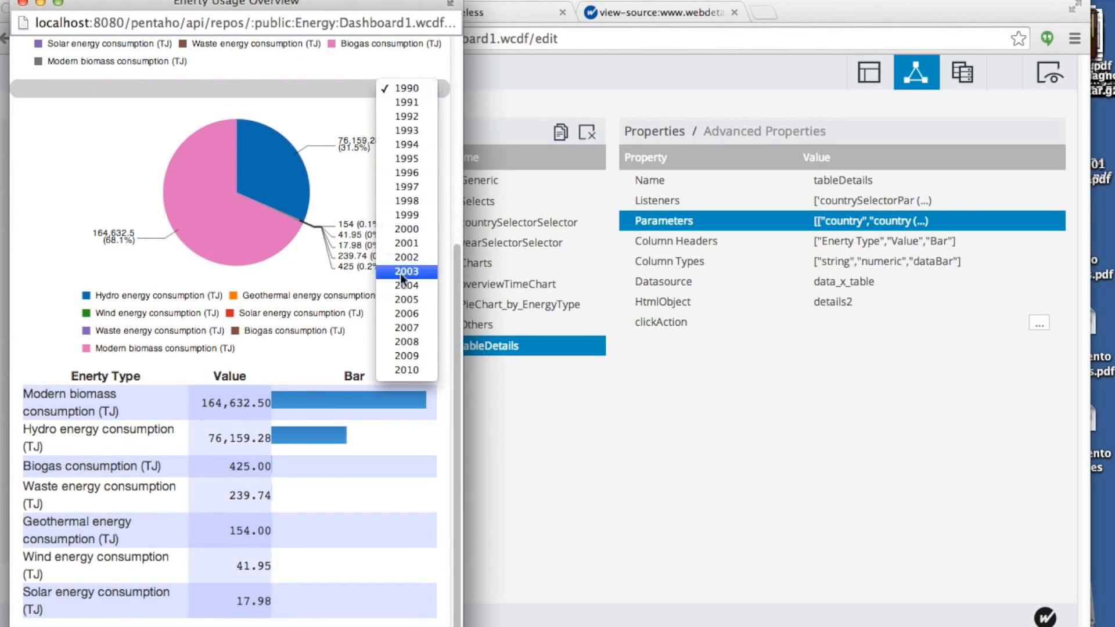
click(407, 314)
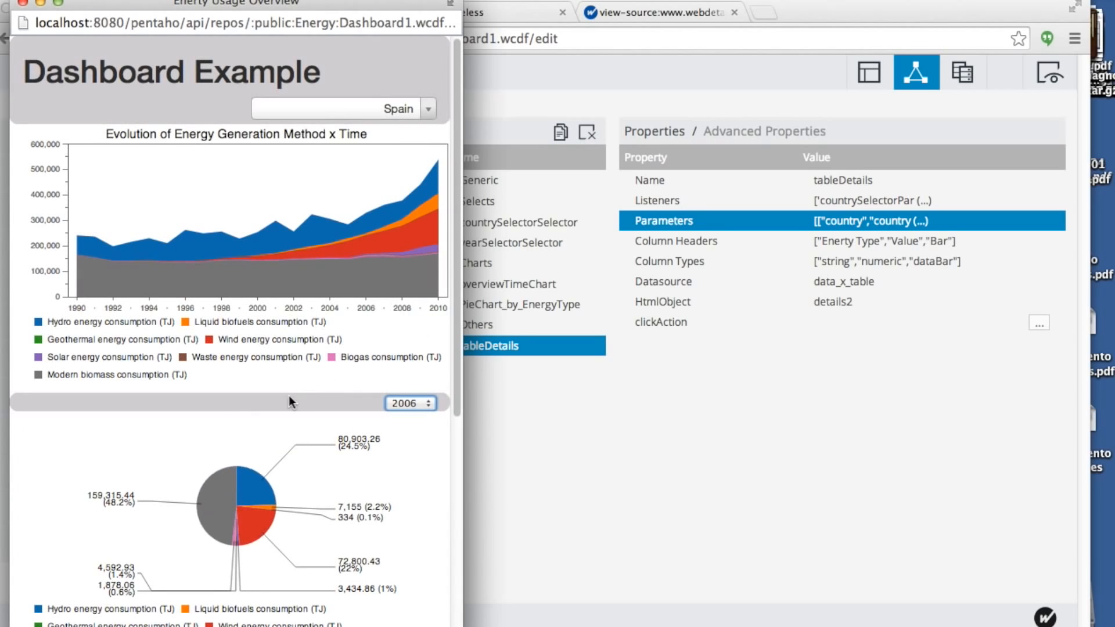
scroll(283, 434, down, 10)
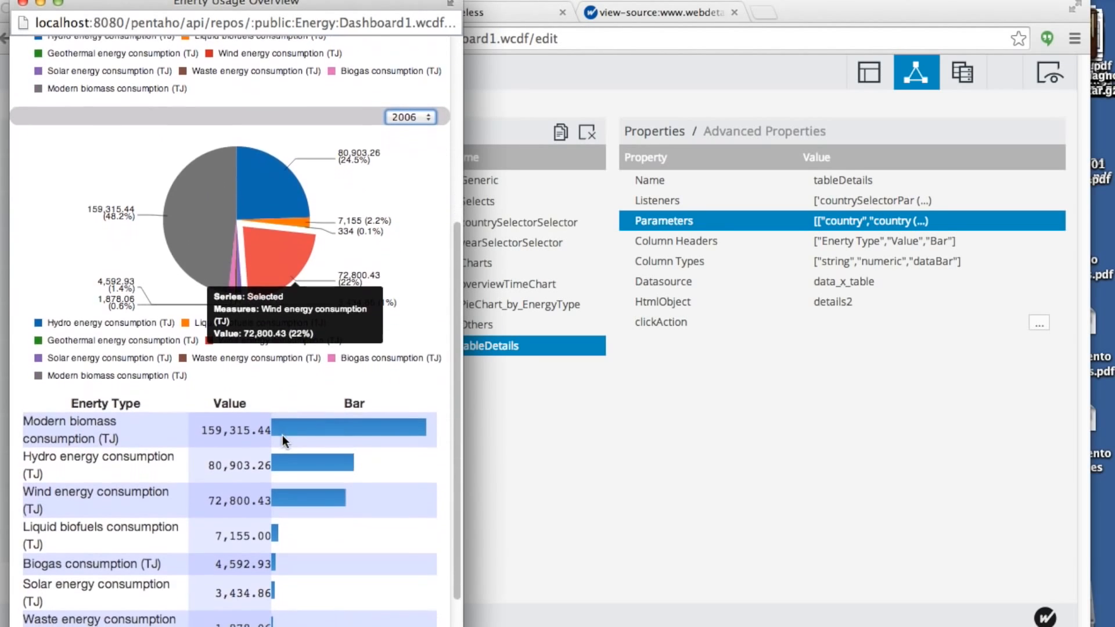
scroll(283, 433, up, 10)
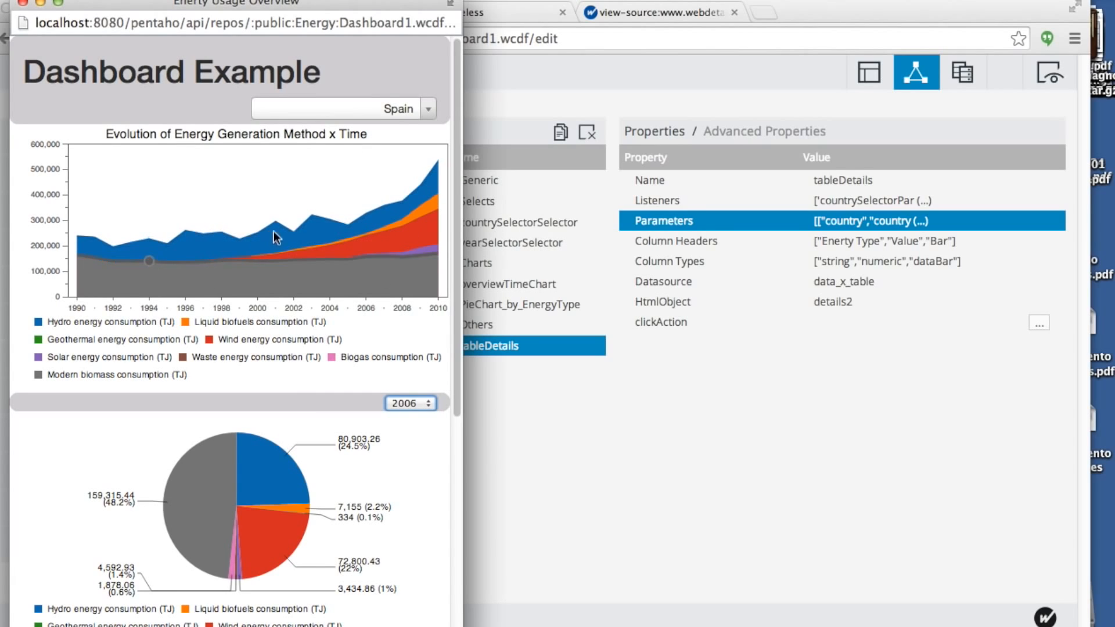
Widen the preview window back to nearly full width and reload the dashboard.
drag(463, 223, 1088, 223)
right_click(626, 86)
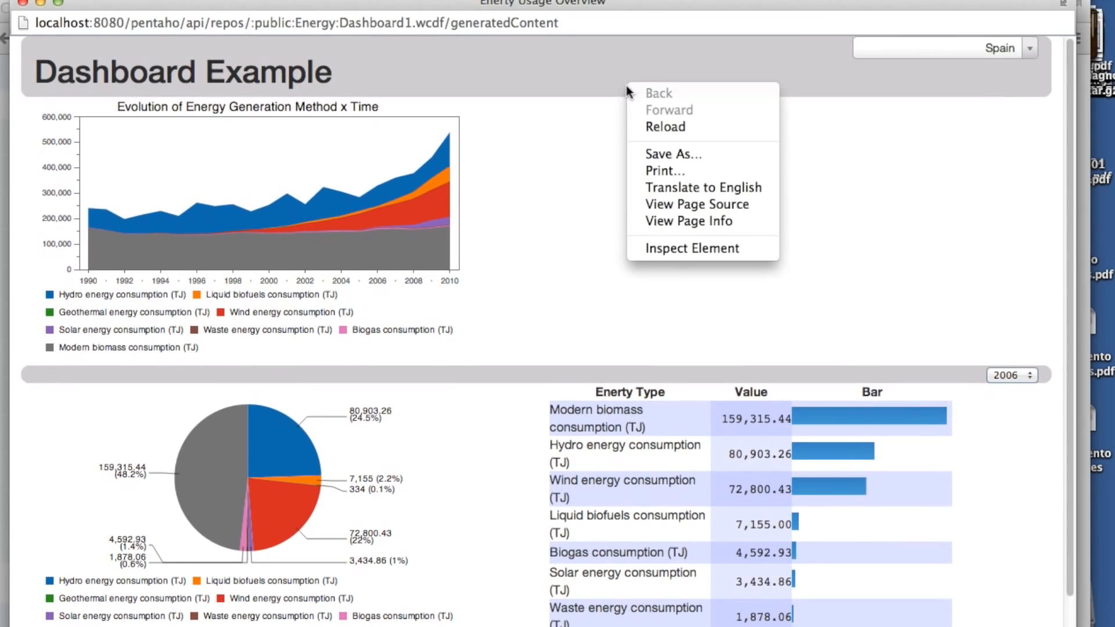
click(690, 137)
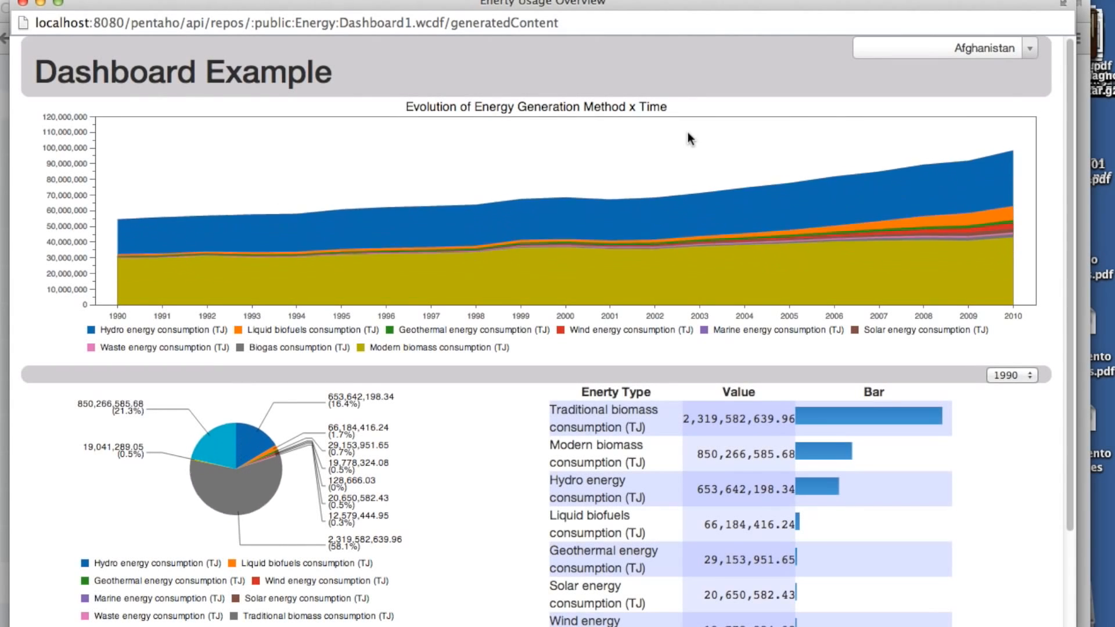
Select Angola as the country in the widened preview and check the charts and table.
click(929, 49)
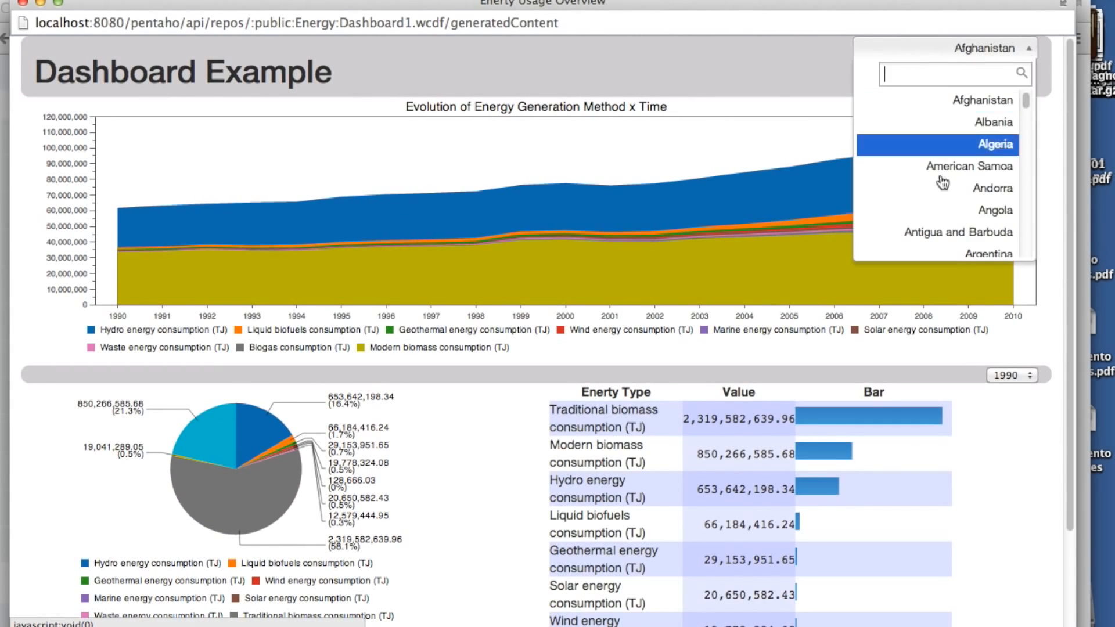
click(962, 212)
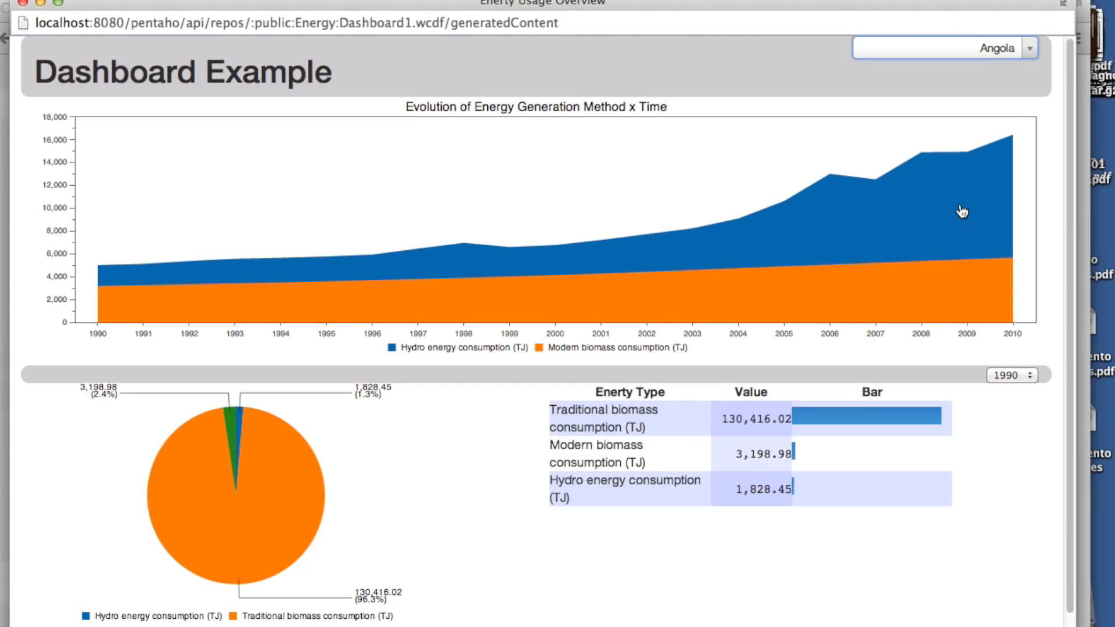
scroll(429, 329, down, 1)
scroll(428, 328, up, 1)
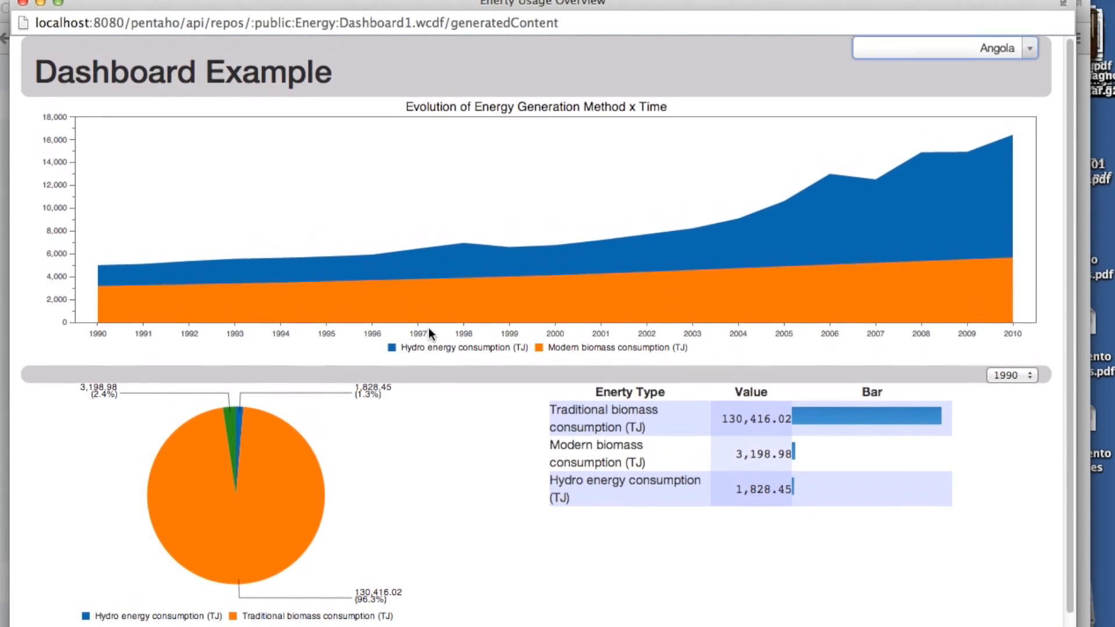